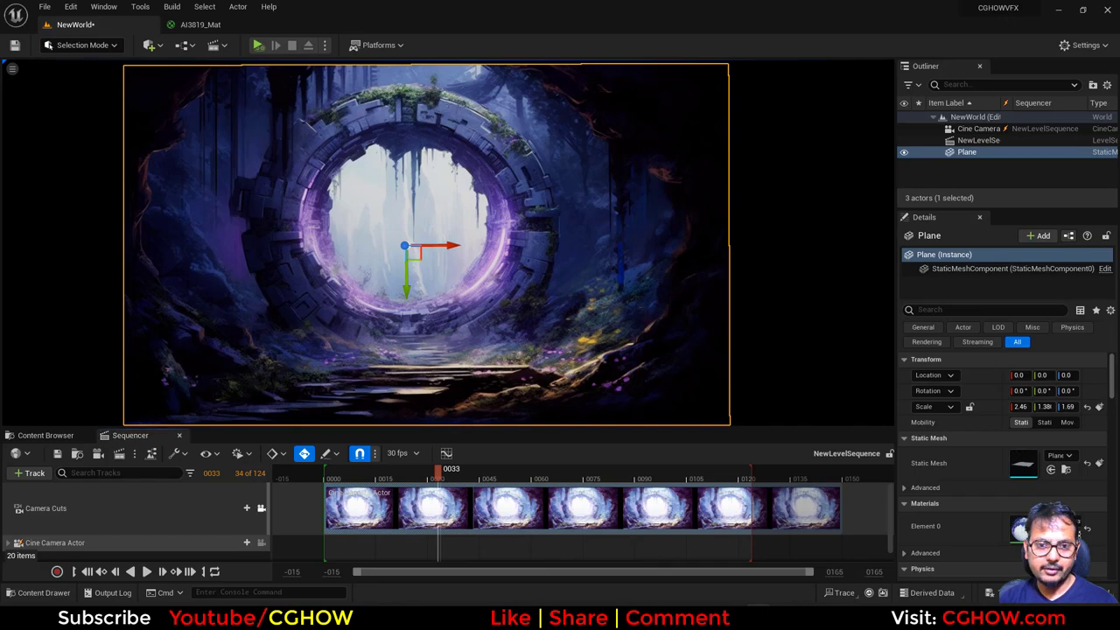
Create a Niagara system in the Scenefx_5 folder from the Fountain emitter template and name it FX
key("Escape")
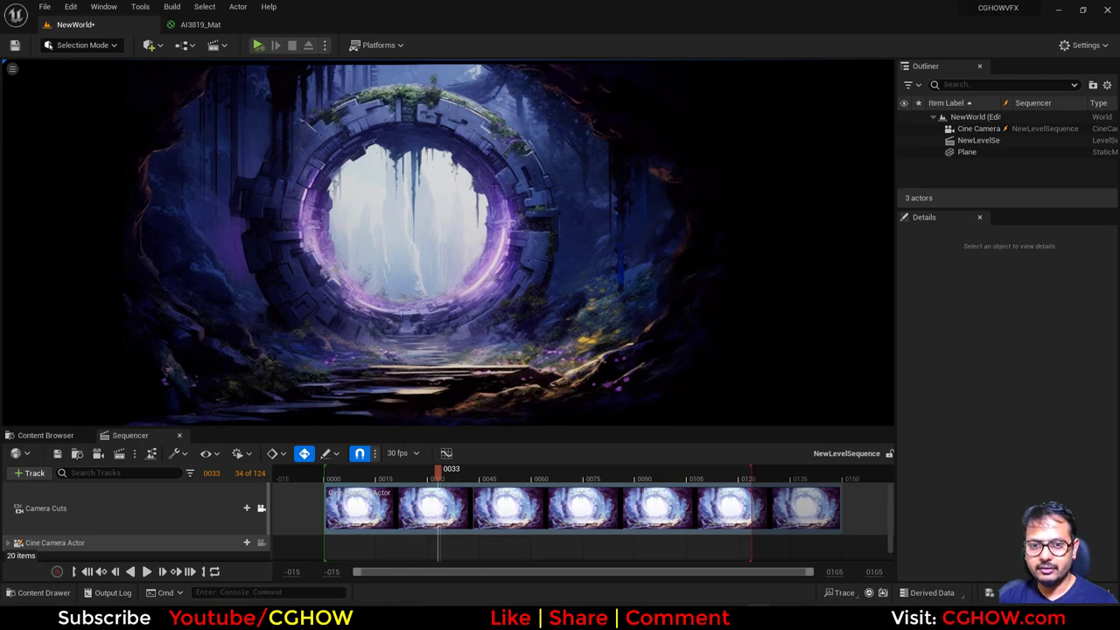
left_click(77, 453)
right_click(472, 546)
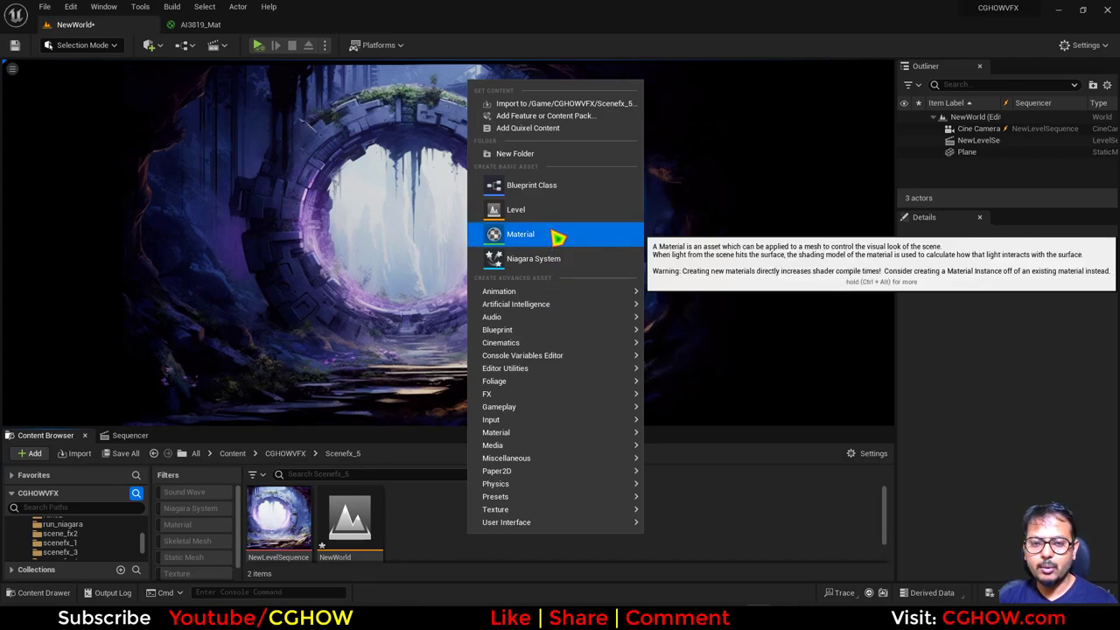
left_click(552, 258)
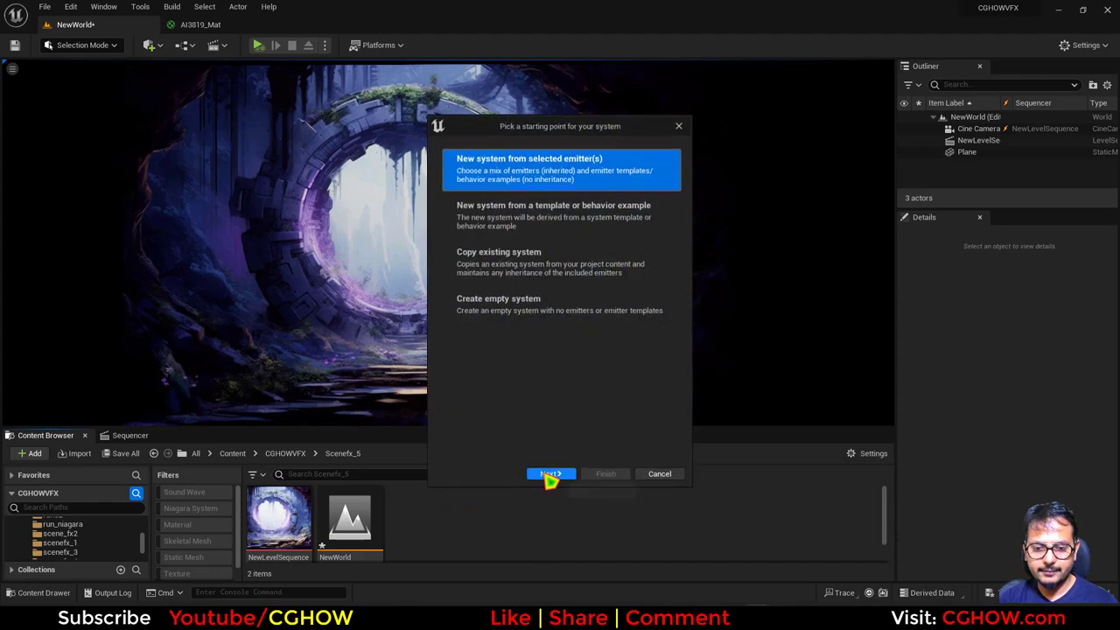
left_click(550, 464)
scroll(595, 358, "down", 2)
left_click(560, 383)
left_click(667, 454)
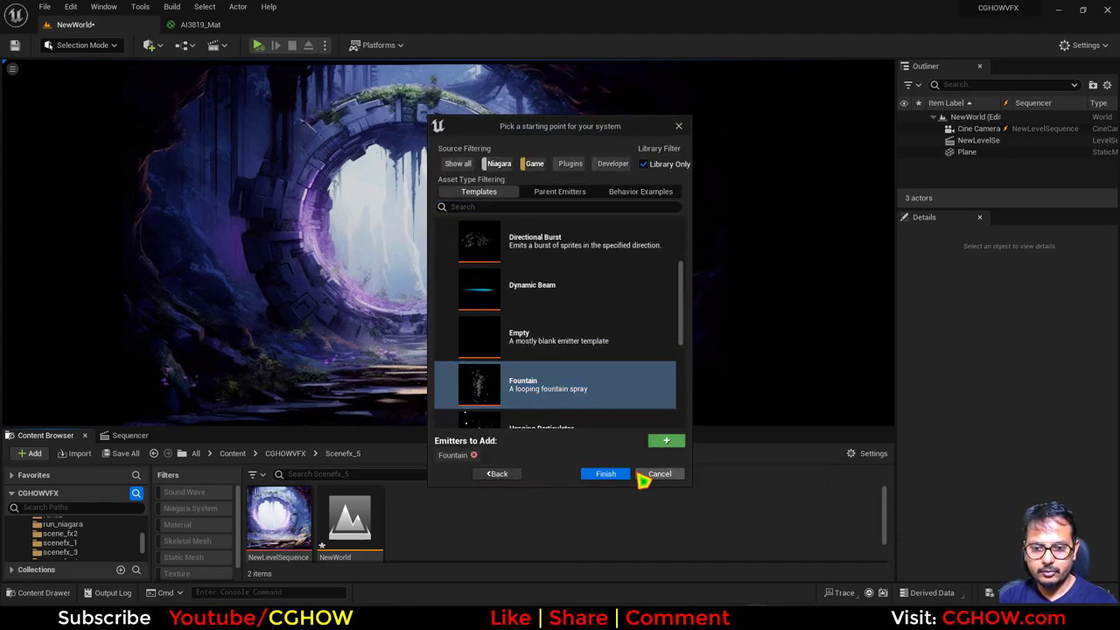
left_click(605, 474)
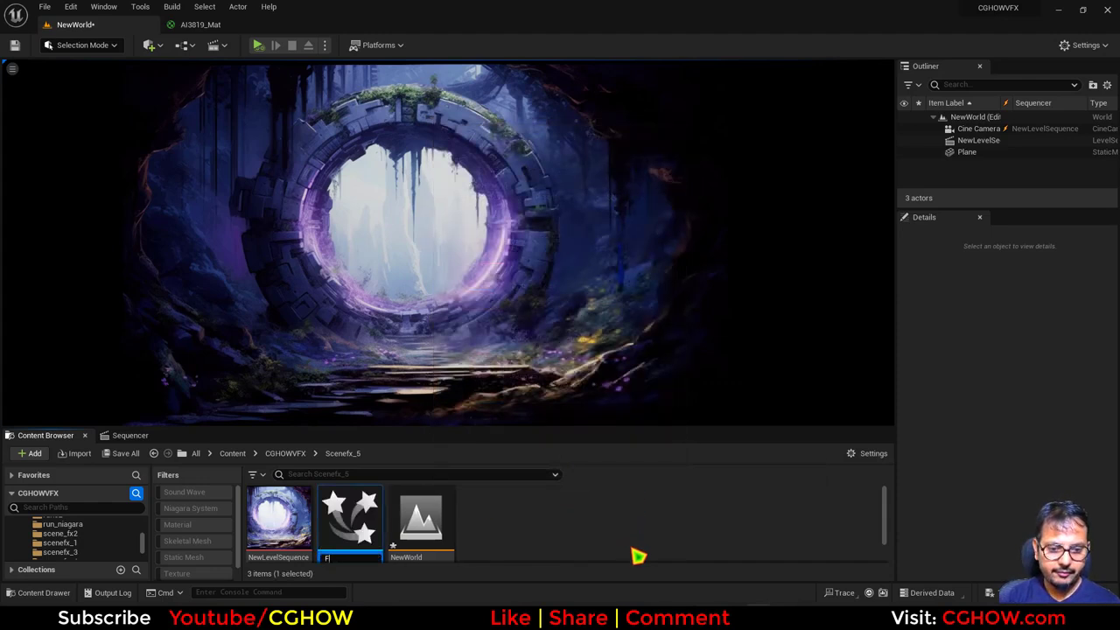
key("Return")
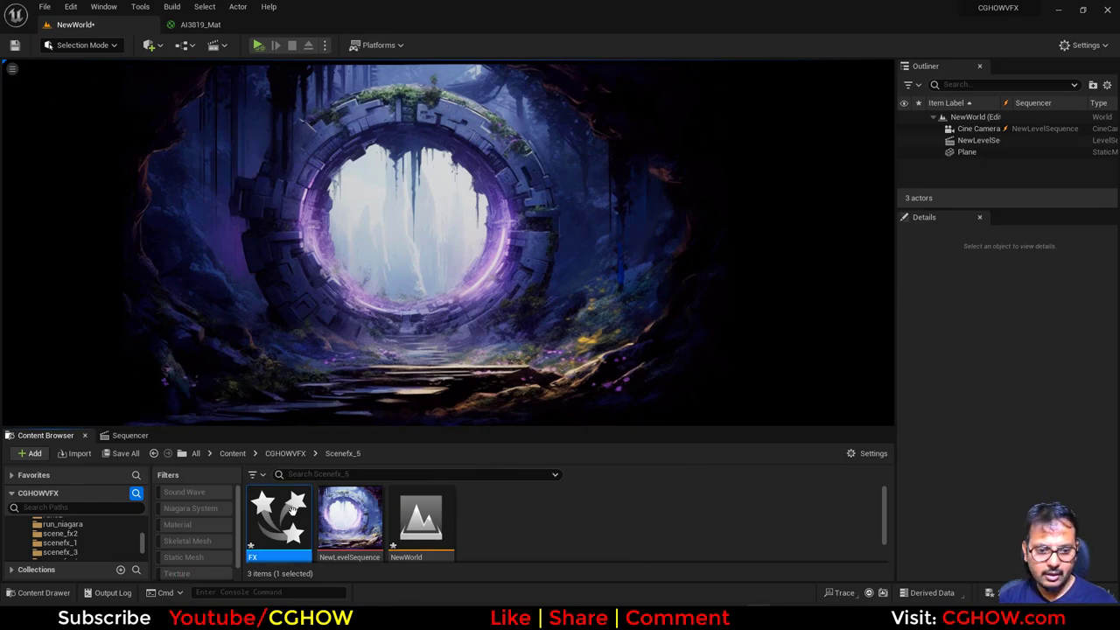
Open the FX system and delete the Scale Color, Drag, Gravity Force and Add Velocity modules from the Fountain emitter
double_click(280, 523)
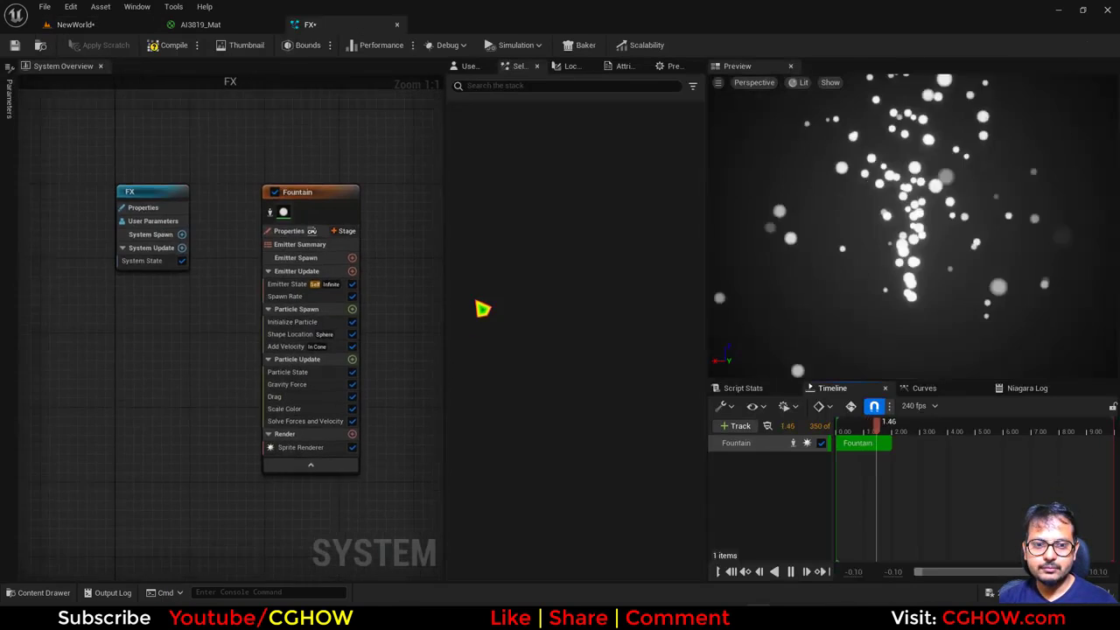
left_click(302, 400)
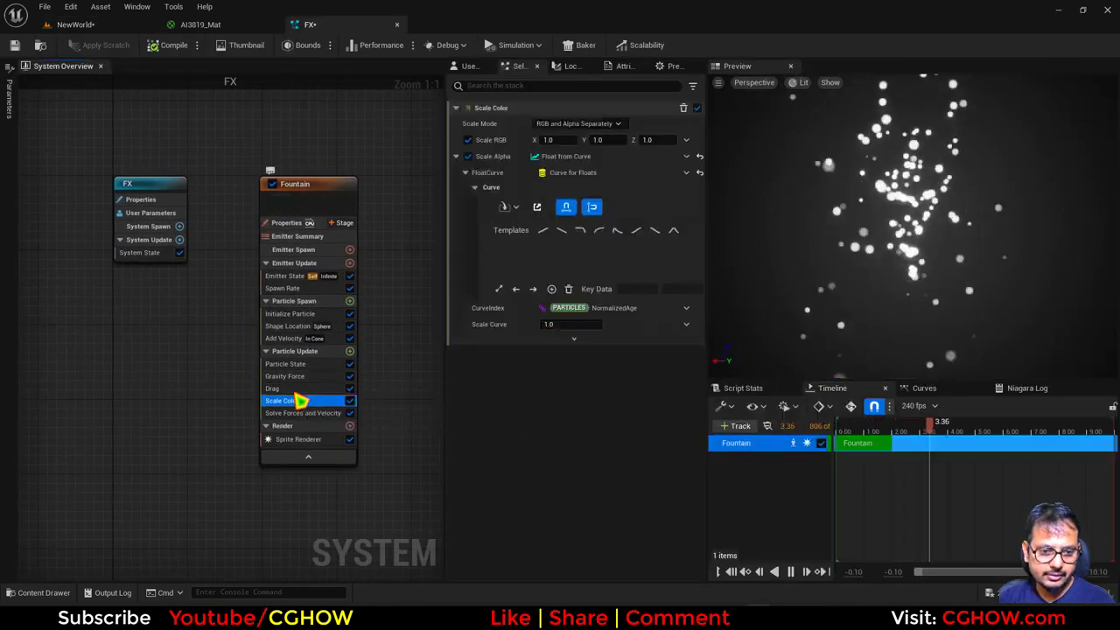
left_click(301, 389)
left_click(303, 400)
key("Delete")
left_click(302, 388)
key("Delete")
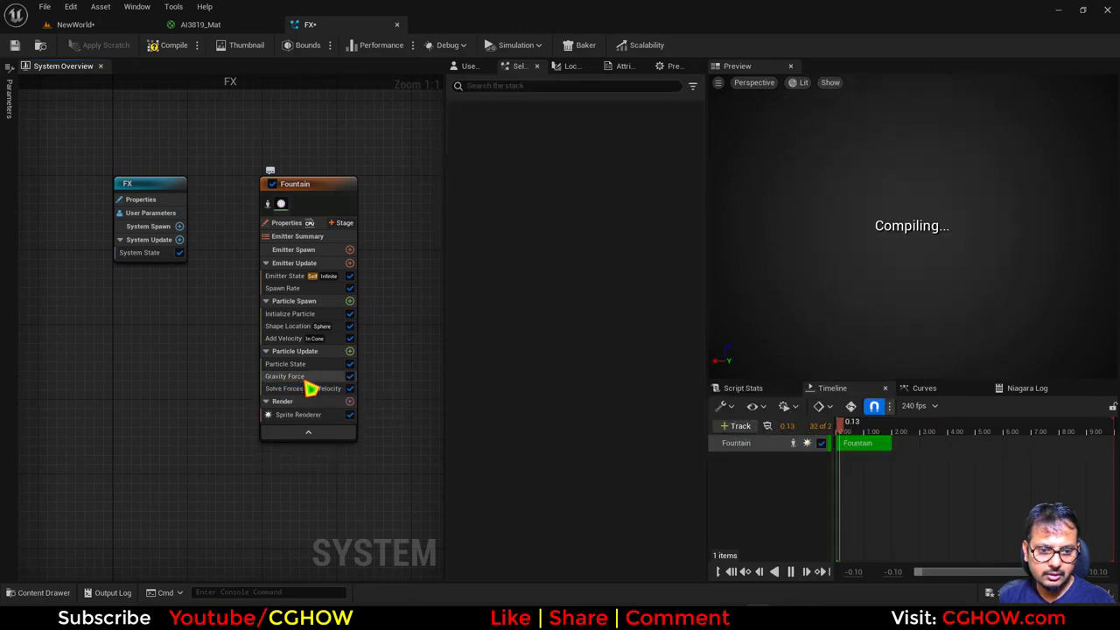
left_click(302, 376)
key("Delete")
left_click(288, 339)
key("Delete")
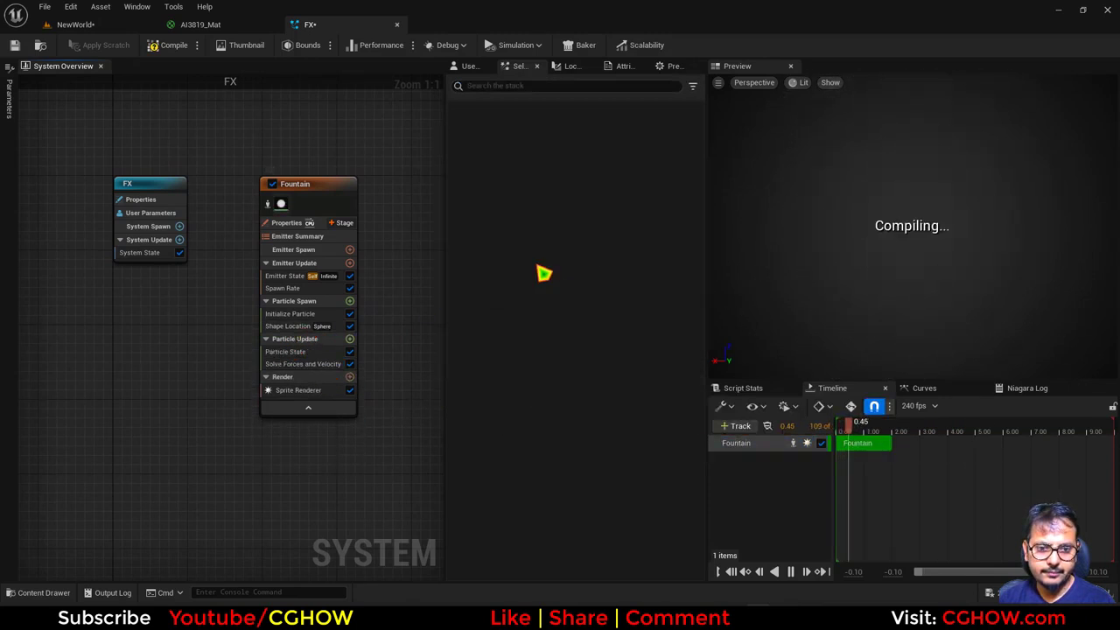
Set the Fountain emitter's Shape Location to a Torus with Handle Radius 0 and enable Local Space for the emitter
left_click(288, 326)
left_click(578, 181)
left_click(564, 233)
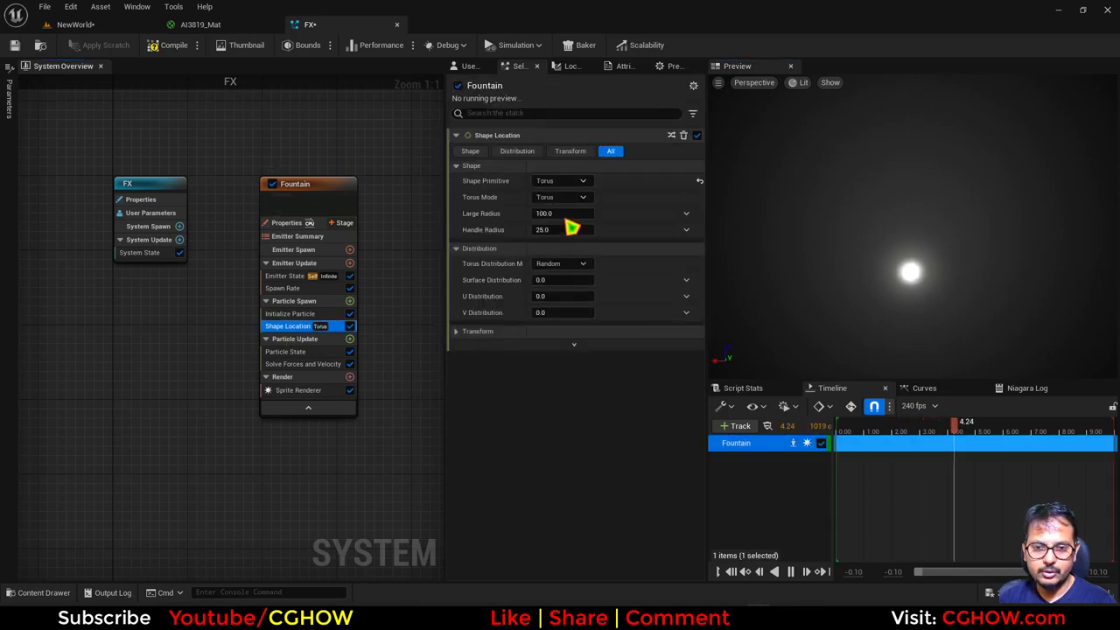
left_click(612, 231)
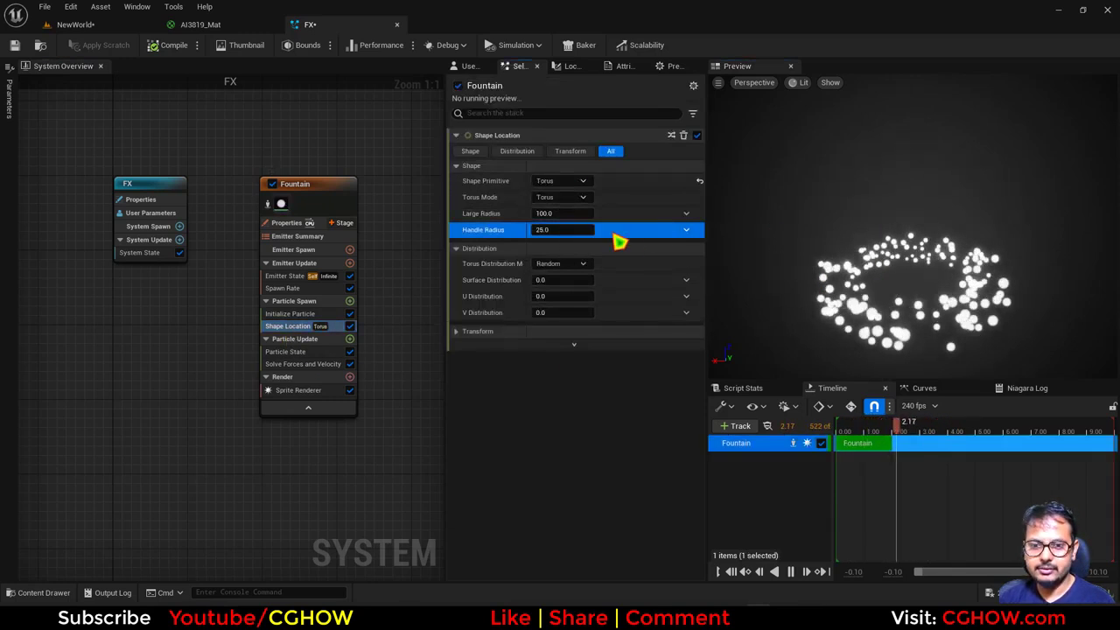
type("0")
key("Return")
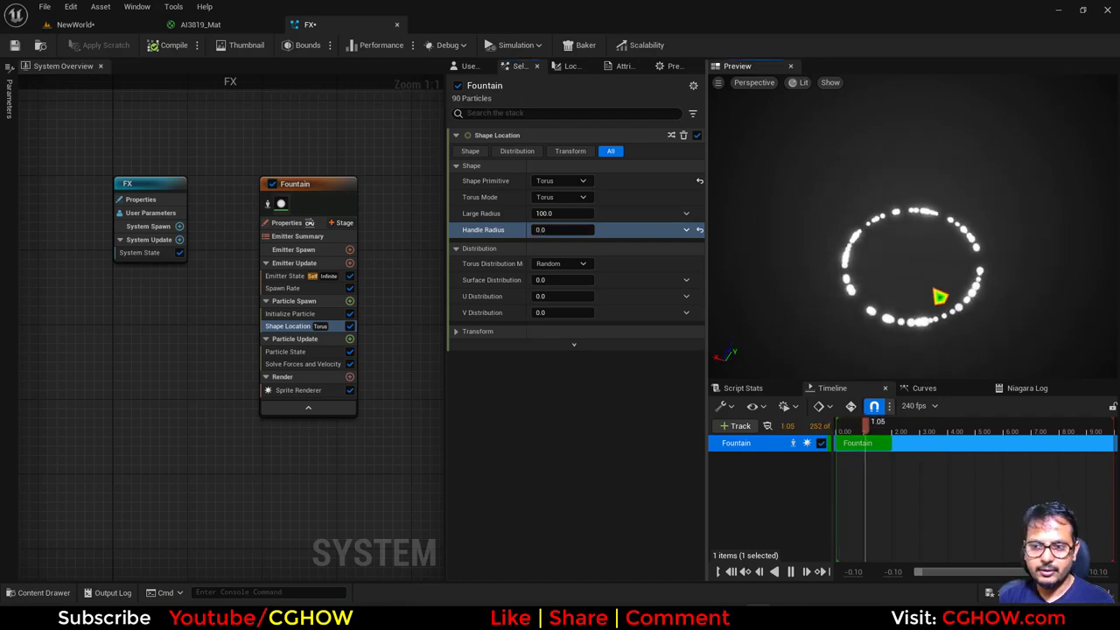
left_click(286, 222)
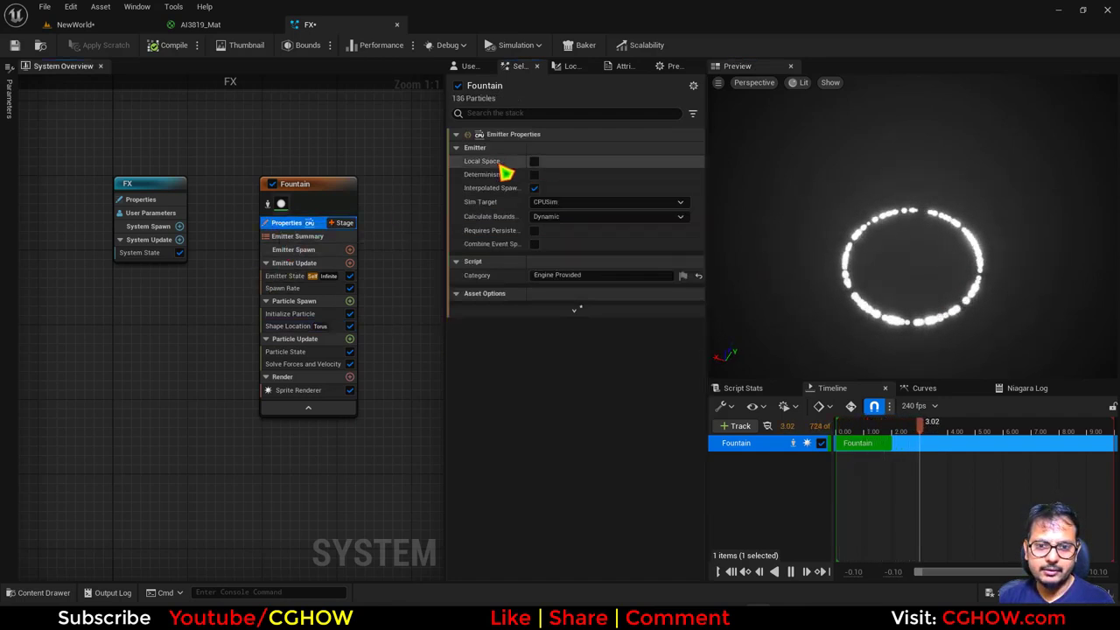
left_click(534, 163)
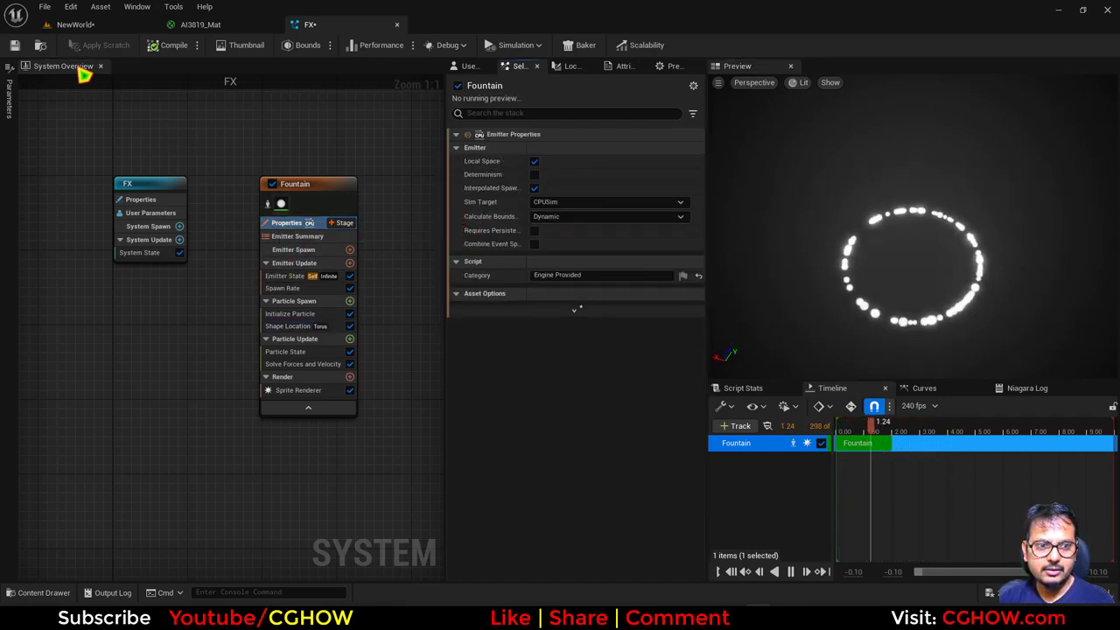
Add the FX system to the level sequence and give its NiagaraComponent0 a Niagara System Life Cycle track
left_click(41, 46)
left_click_drag(278, 521, 143, 524)
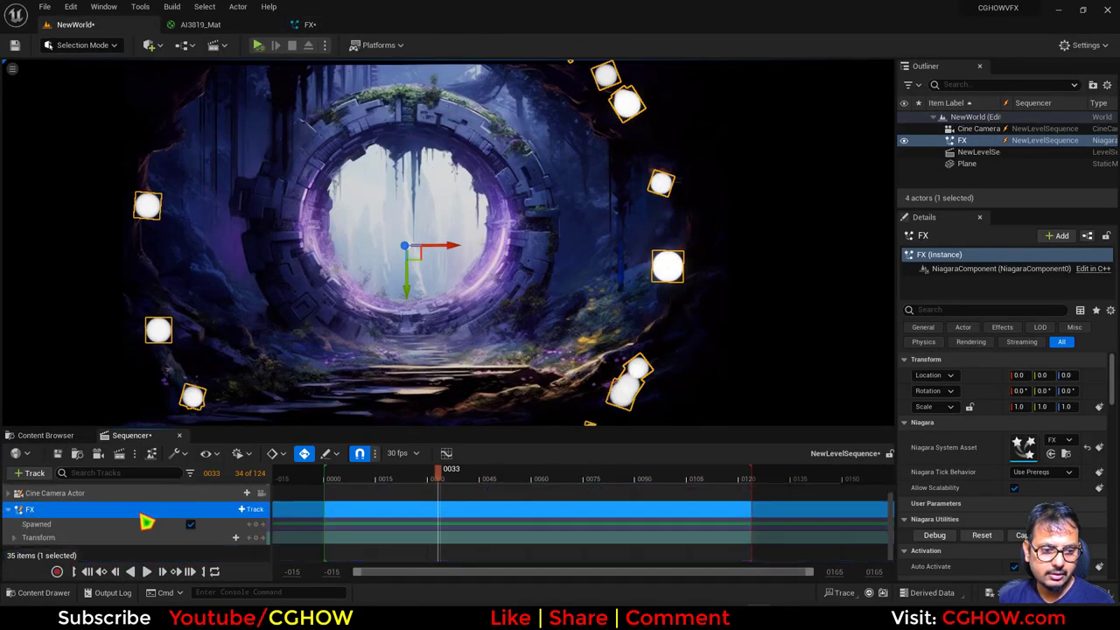
left_click(254, 509)
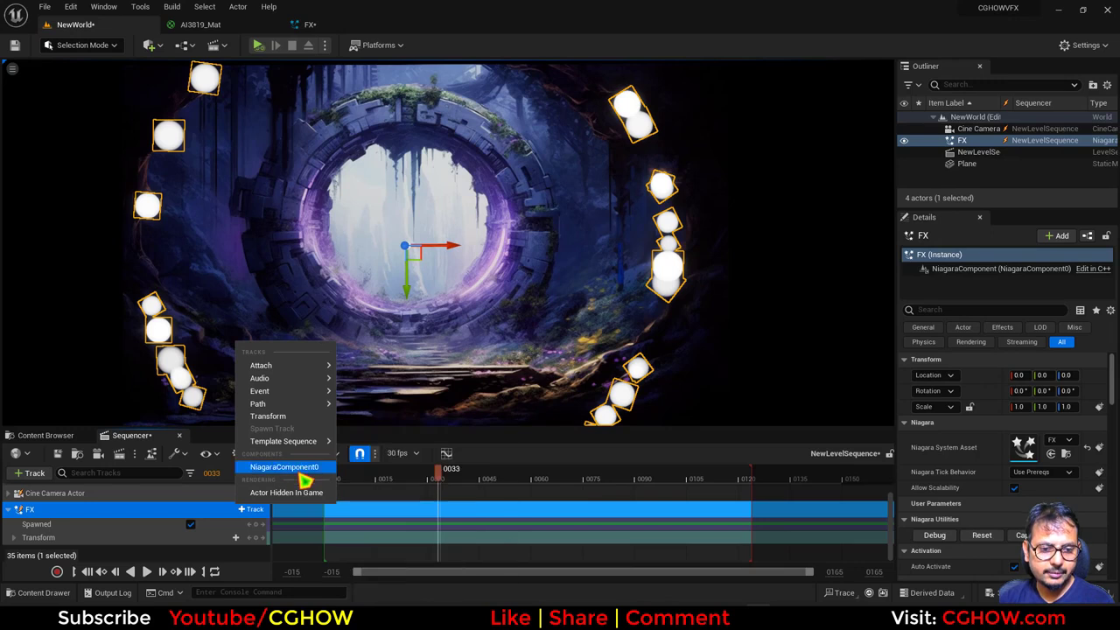
left_click(288, 468)
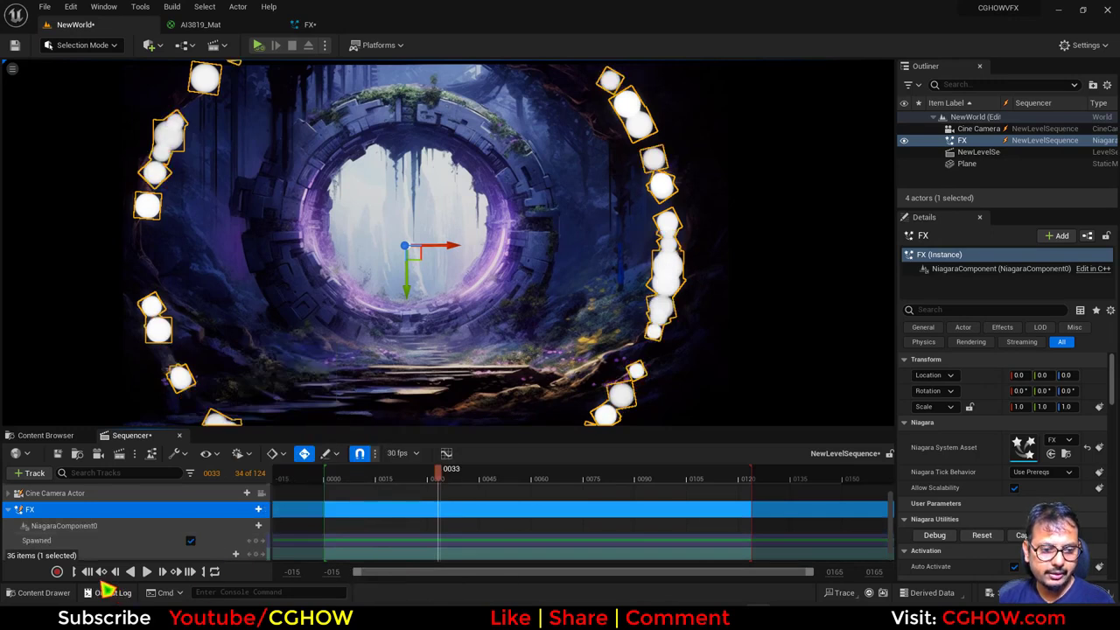
left_click(258, 508)
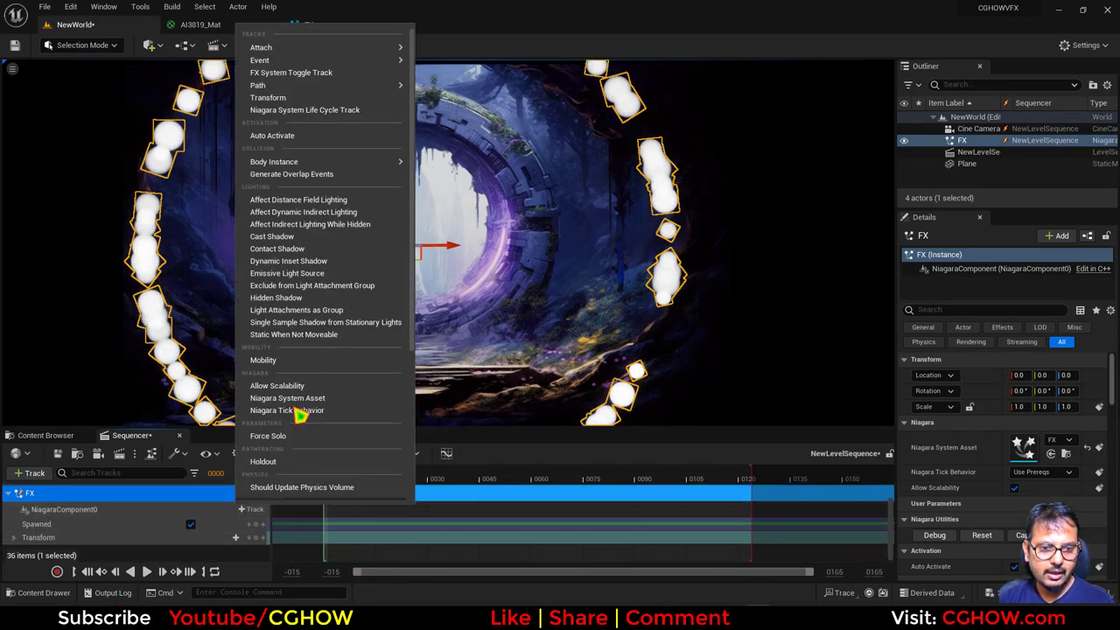
left_click(395, 111)
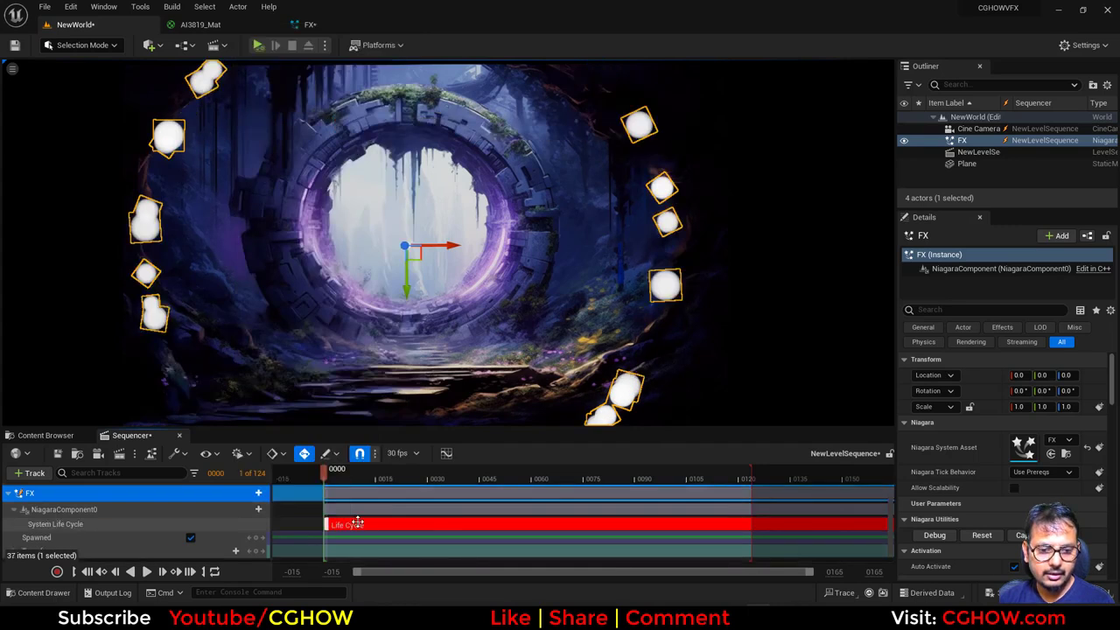
Change the Age Update Mode of the Life Cycle section and scrub the sequence to frame 38
right_click(358, 524)
mouse_move(425, 364)
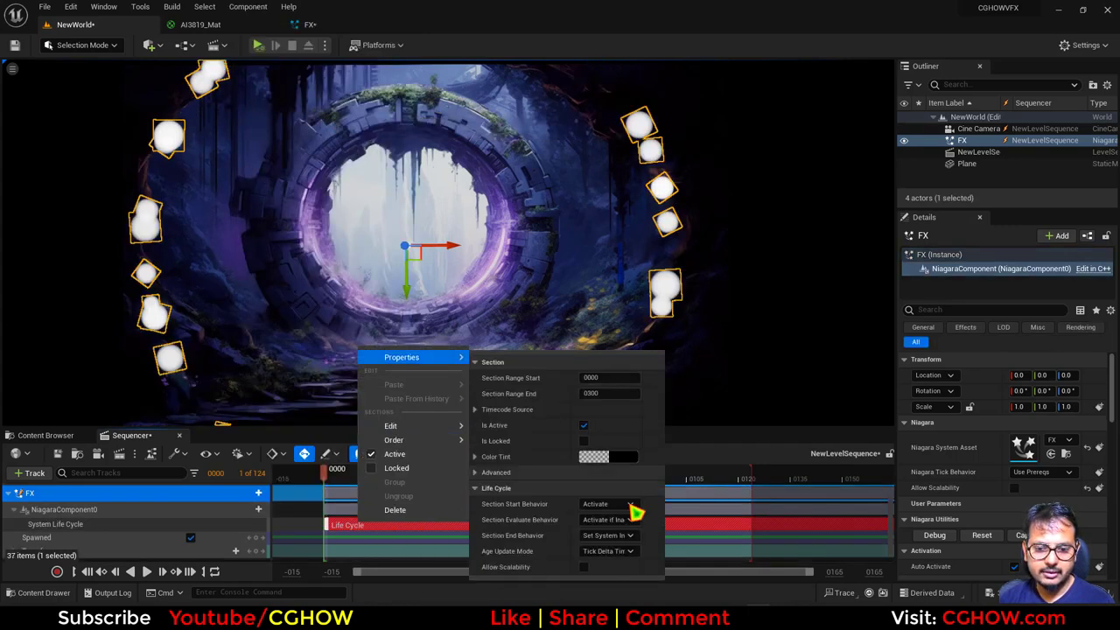
left_click(624, 551)
left_click(610, 574)
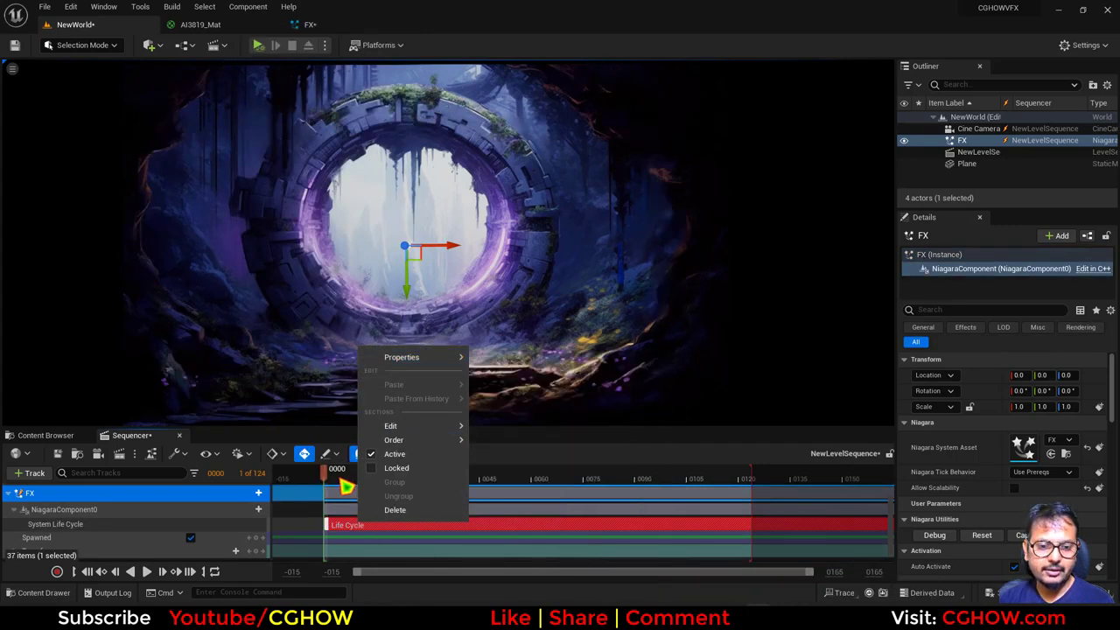
left_click_drag(346, 486, 464, 475)
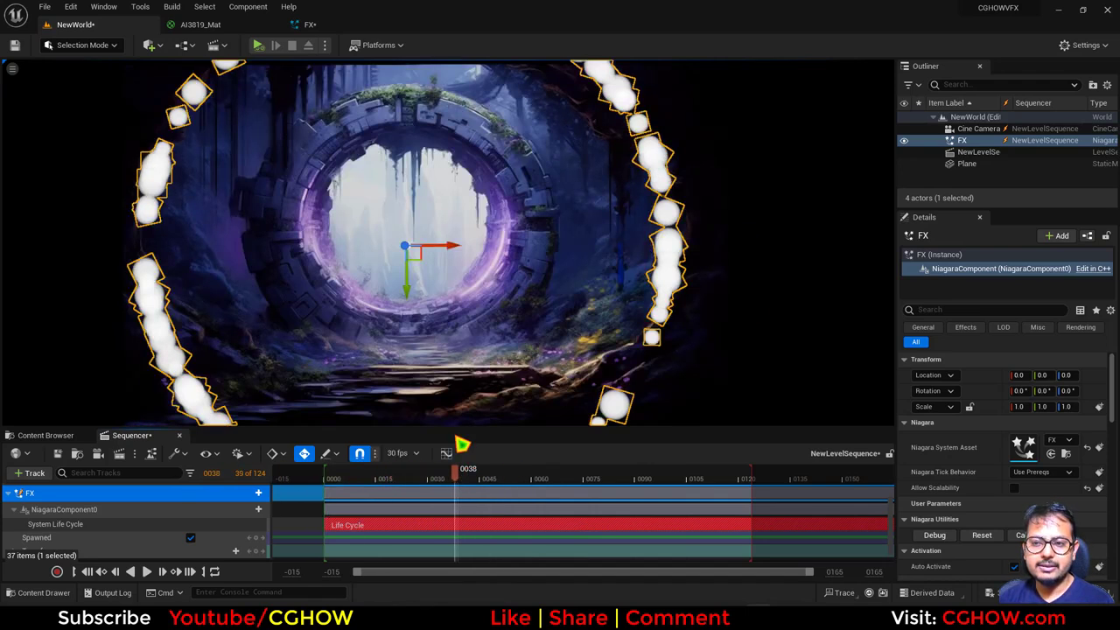
Try moving the FX component in depth, and reset its location to the default
mouse_move(401, 243)
left_mouse_down()
mouse_move(411, 243)
mouse_move(404, 256)
left_mouse_up()
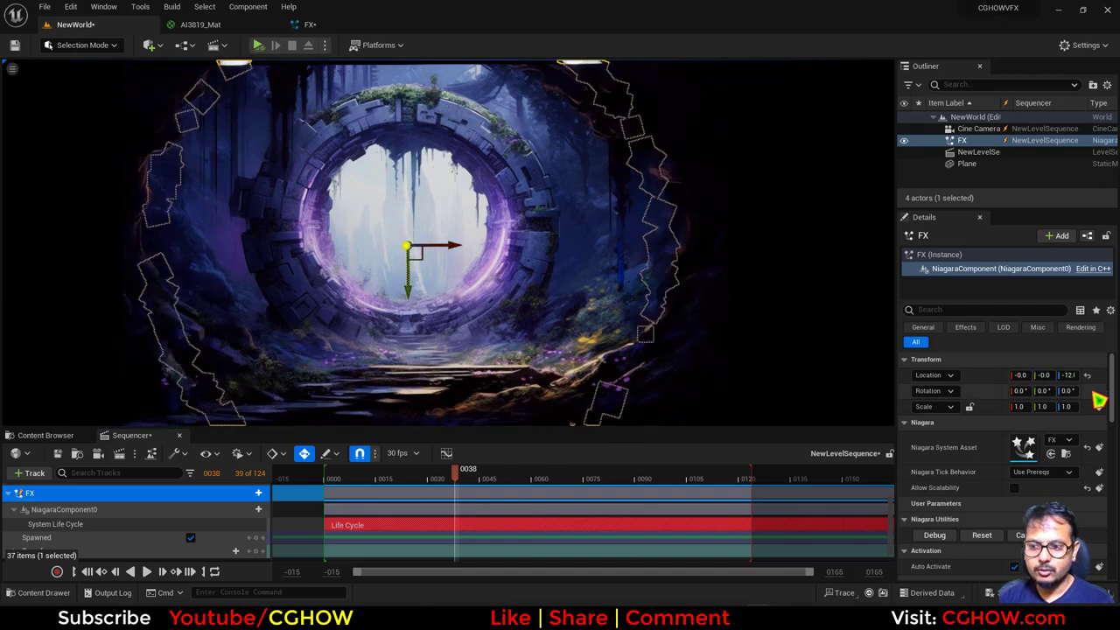
left_click(1088, 376)
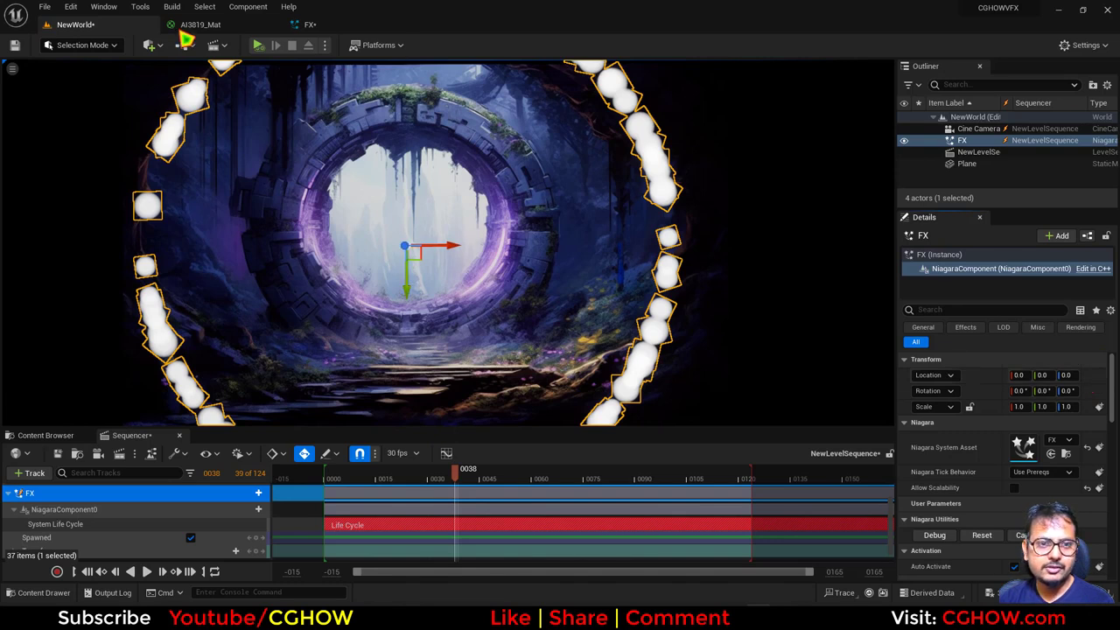
Set the Large Radius of the Fountain emitter's torus to 50 and check the ring in the level
left_click(311, 25)
left_click(295, 313)
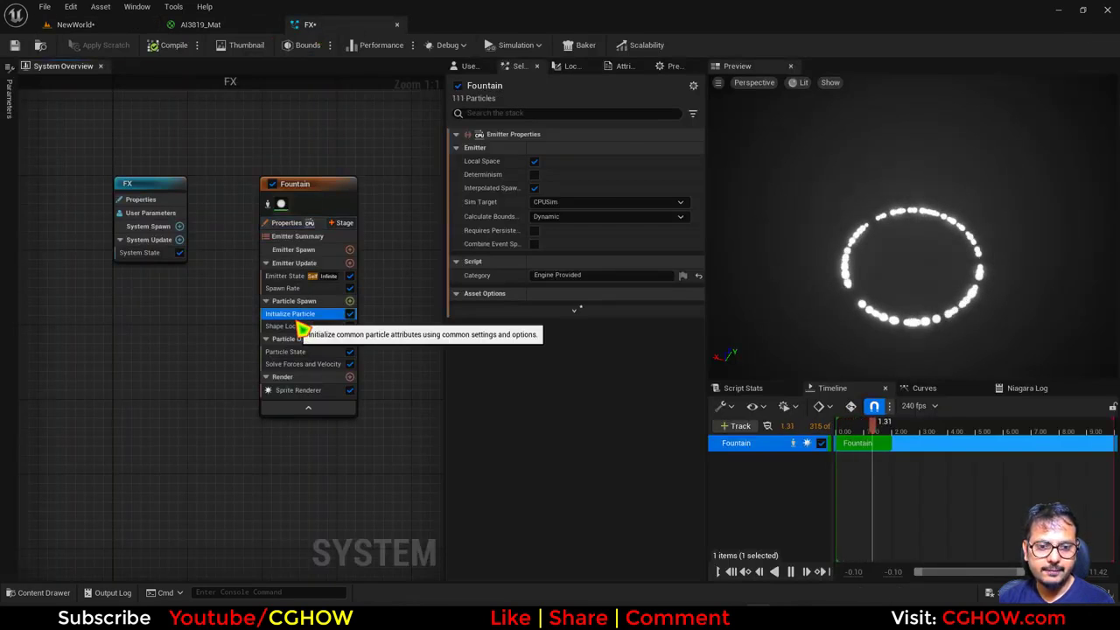
left_click(293, 325)
left_click(556, 213)
type("50")
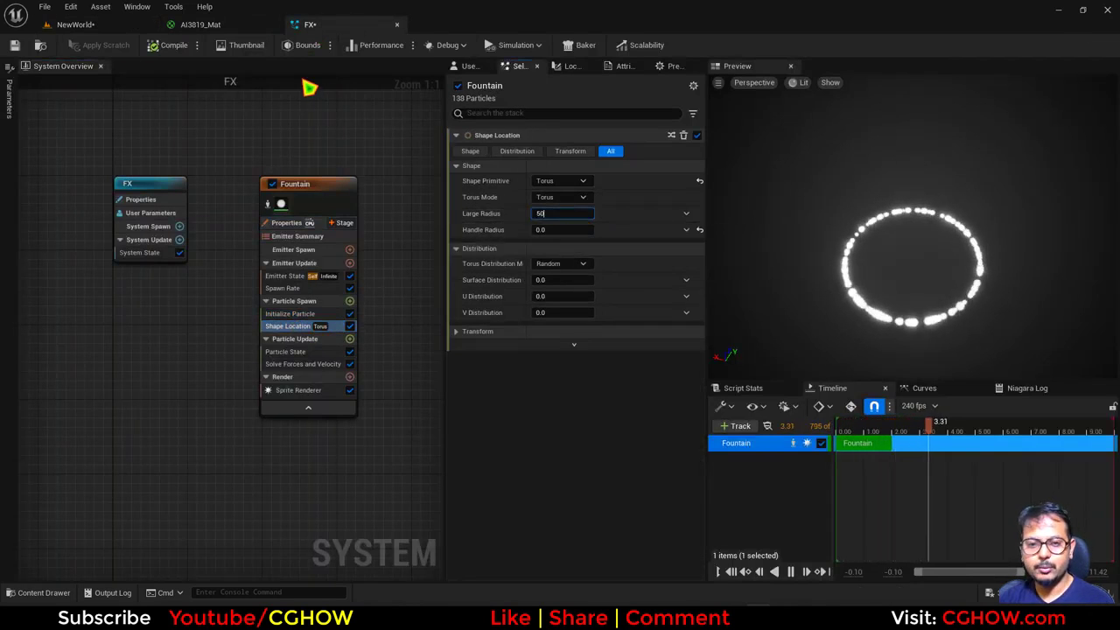
key("Return")
left_click(131, 25)
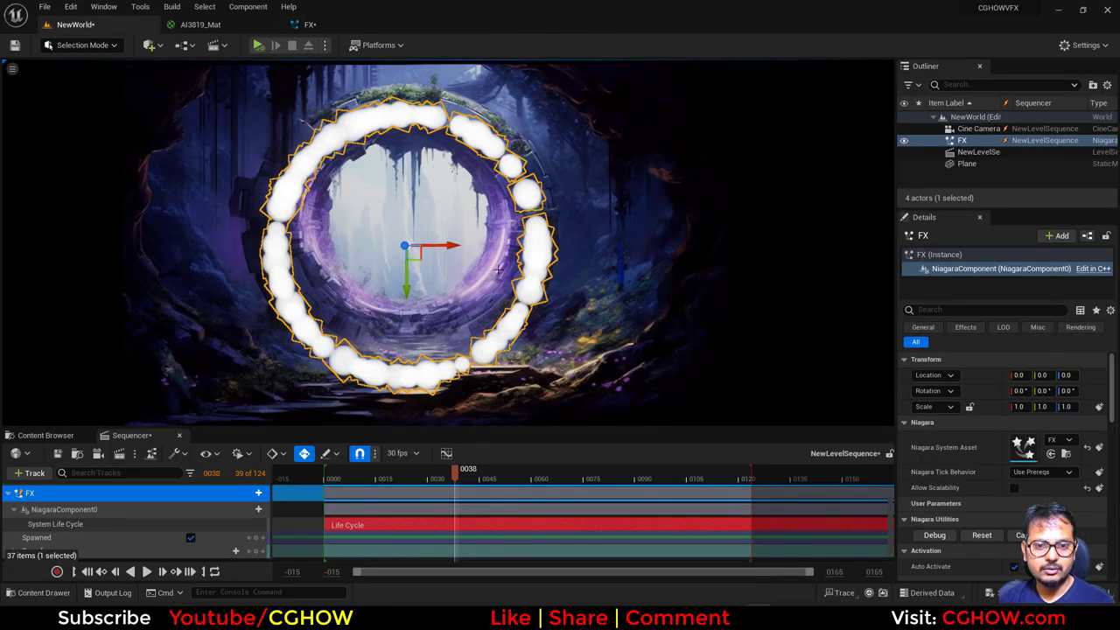
In Initialize Particle, set Mass Mode to Unset / (Mass of 1) and Sprite Size Mode to Uniform with a size of 5
left_click(339, 28)
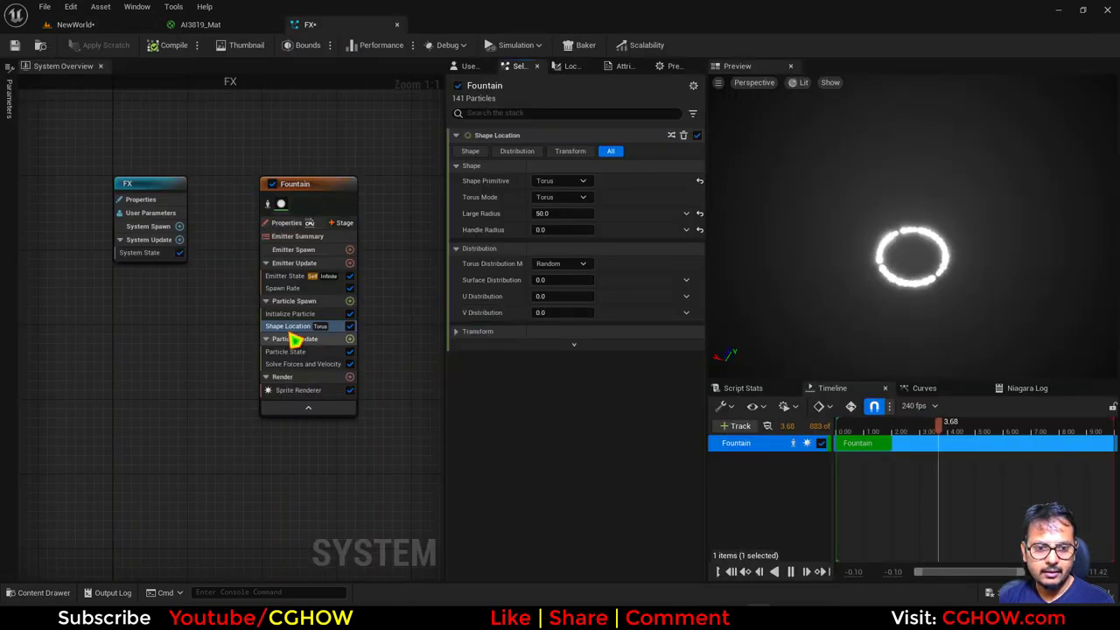
left_click(294, 315)
left_click(560, 303)
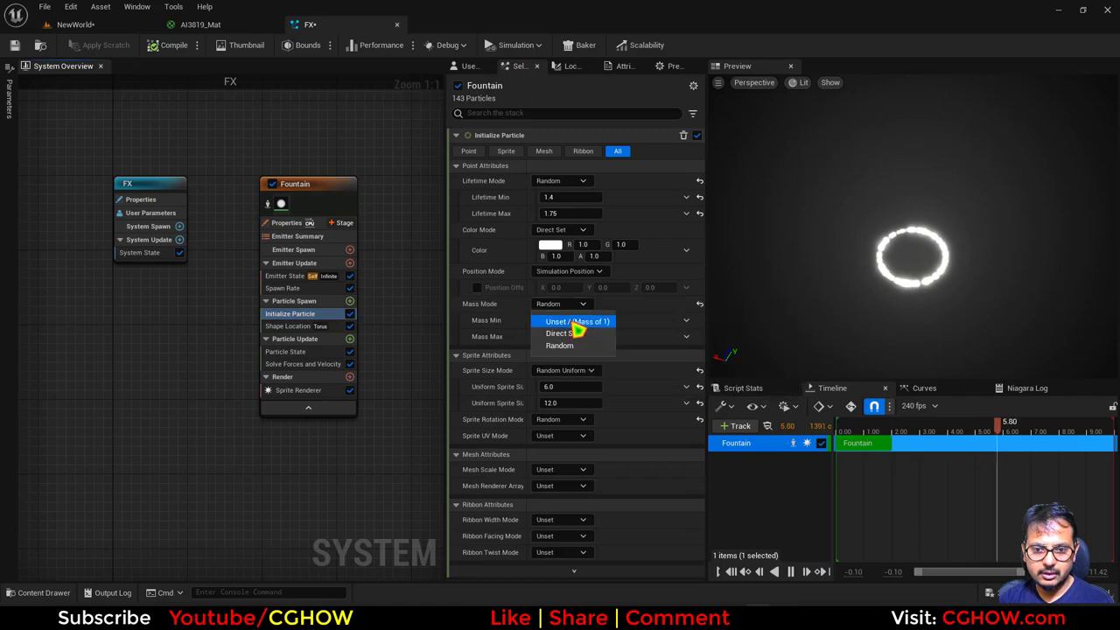
left_click(573, 320)
left_click(570, 338)
left_click(560, 367)
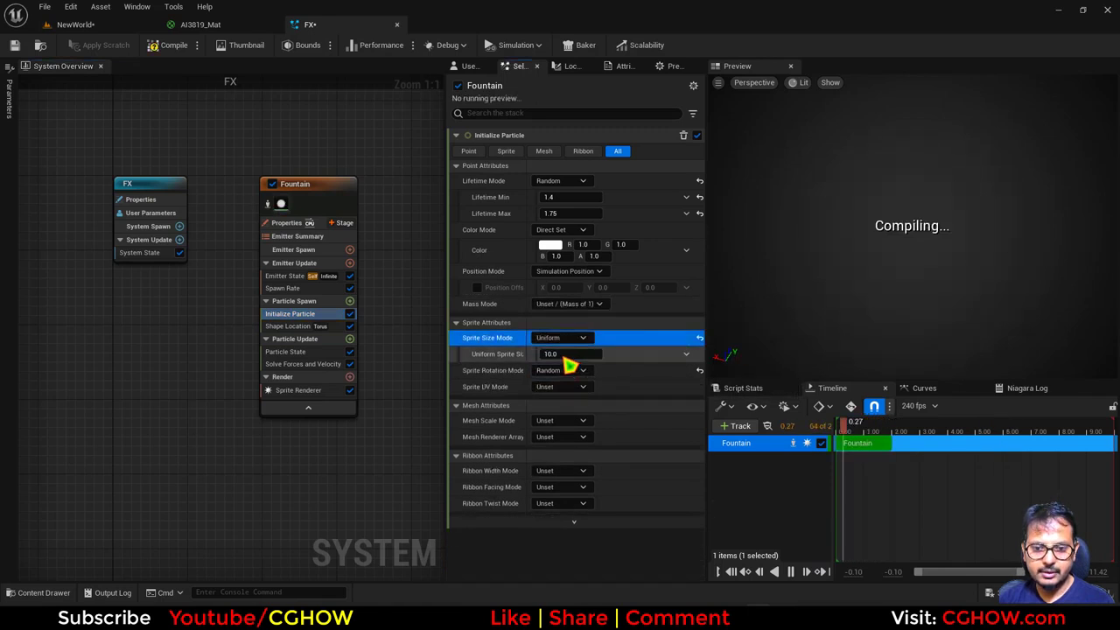
left_click(568, 353)
type("5")
key("Return")
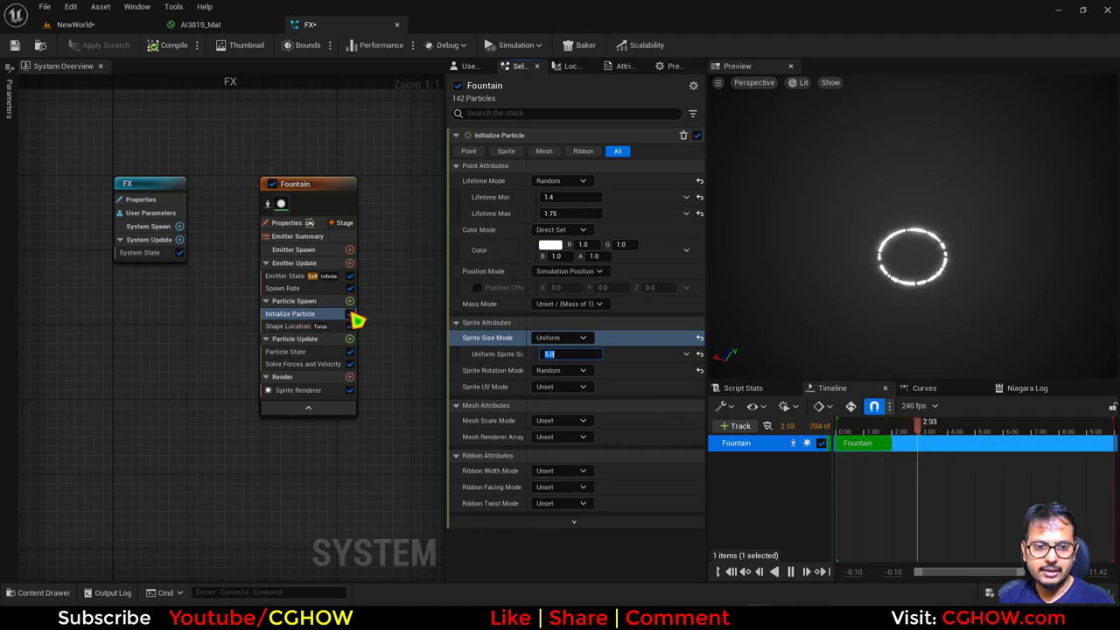
Set the torus's Large Radius to 40 and move the FX ring onto the stone portal, about X -1.9, Y -8.9
left_click(289, 326)
left_click(560, 214)
type("40")
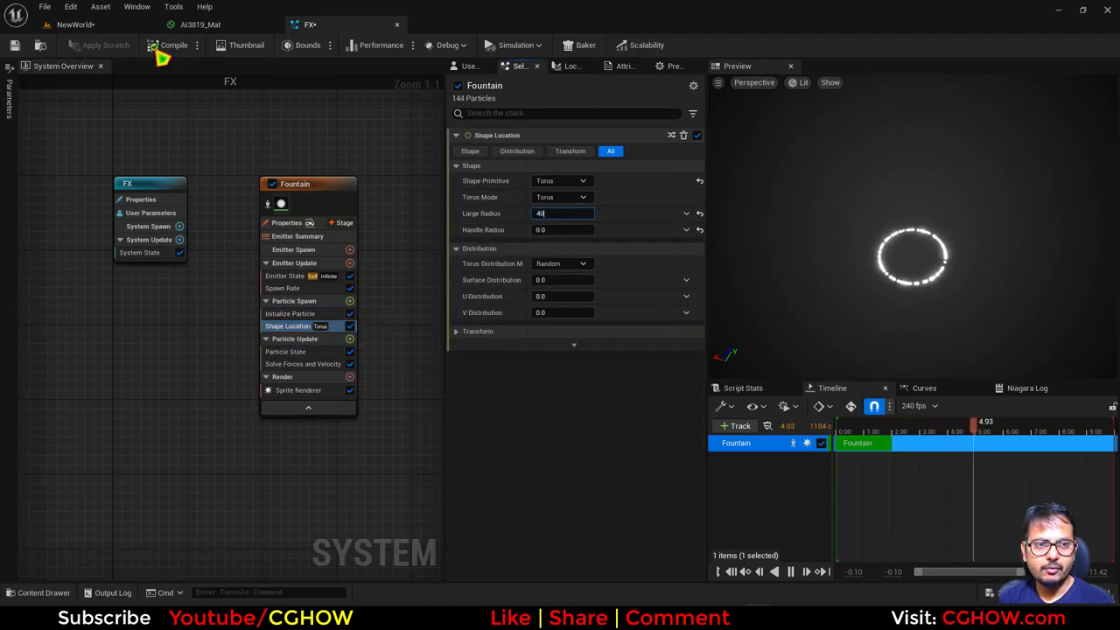
left_click(98, 29)
mouse_move(418, 257)
left_mouse_down()
mouse_move(420, 228)
mouse_move(408, 339)
mouse_move(414, 235)
left_mouse_up()
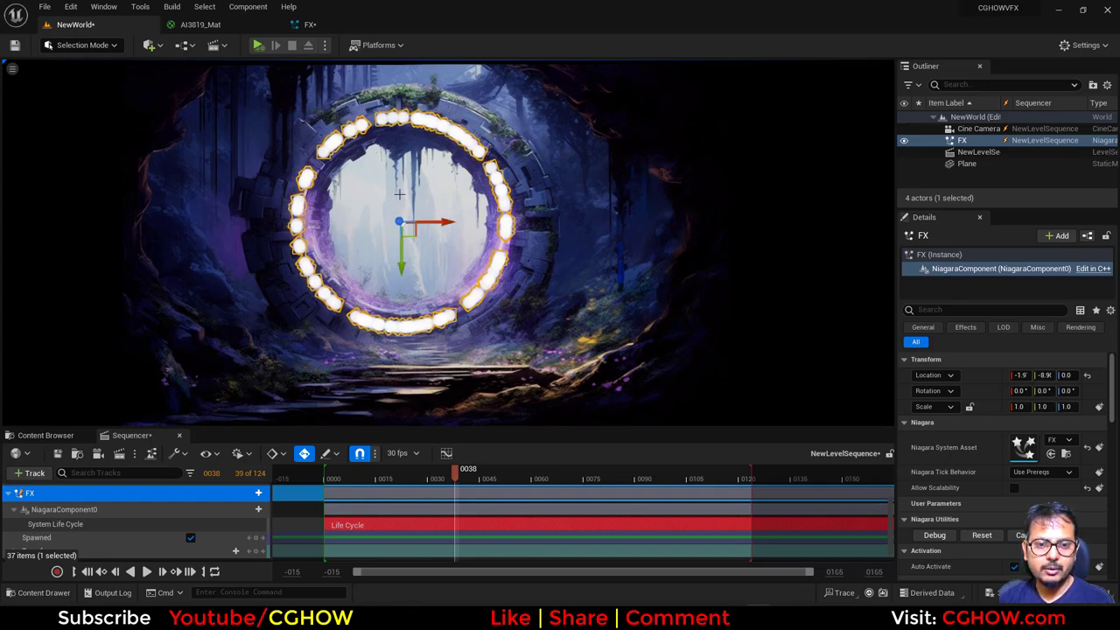
Set the Fountain torus's Non Uniform Scale Y to 0.5 in Shape Location and check the ring in the level
left_click(311, 24)
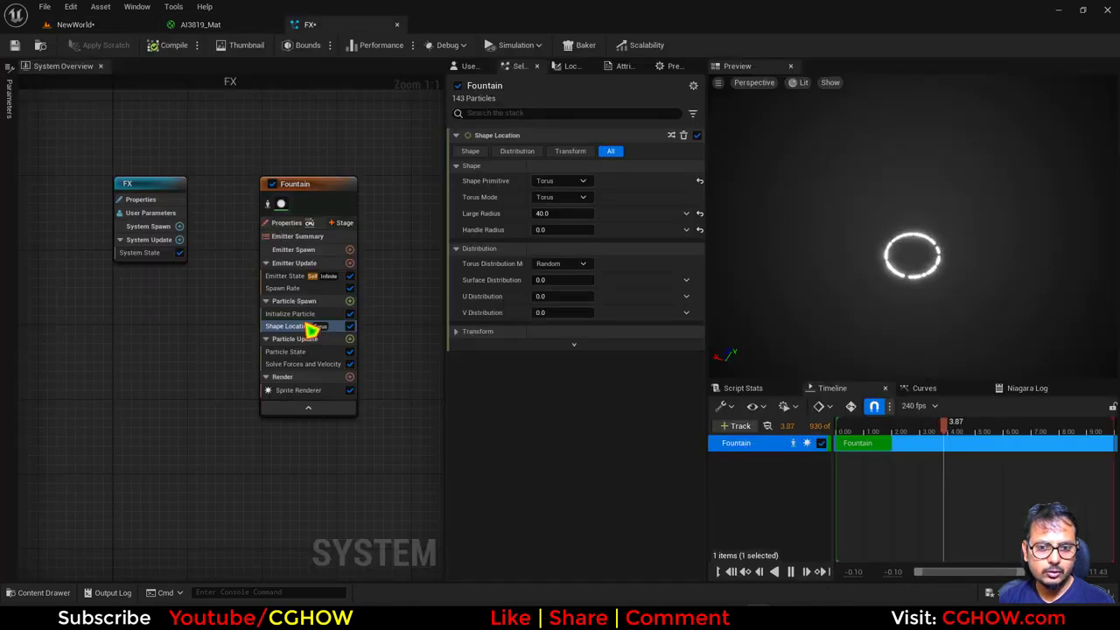
left_click(463, 332)
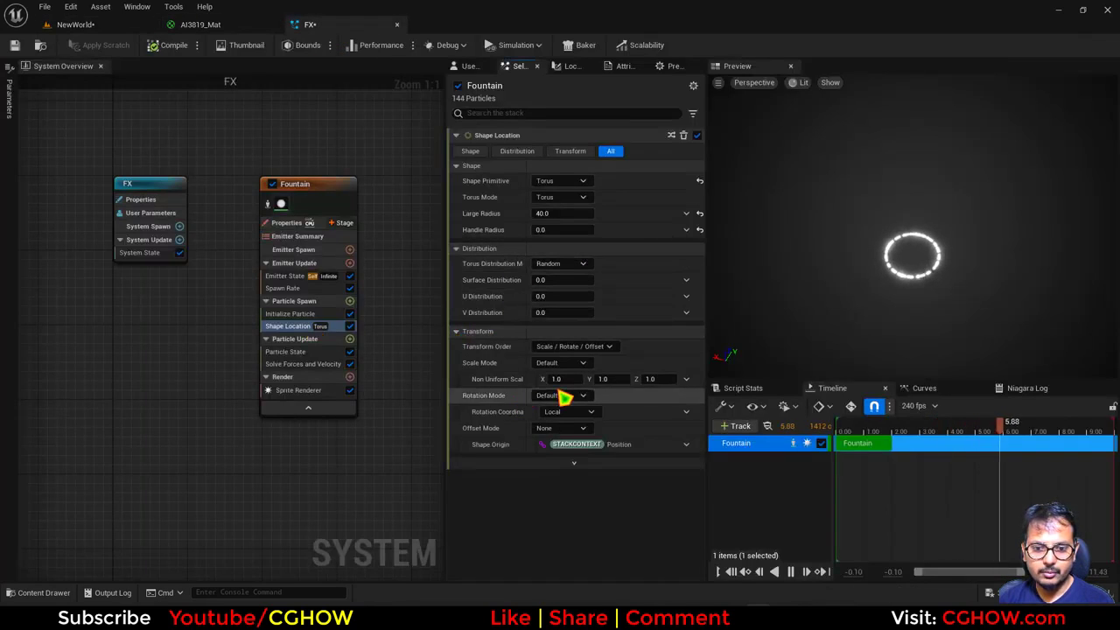
left_click(612, 378)
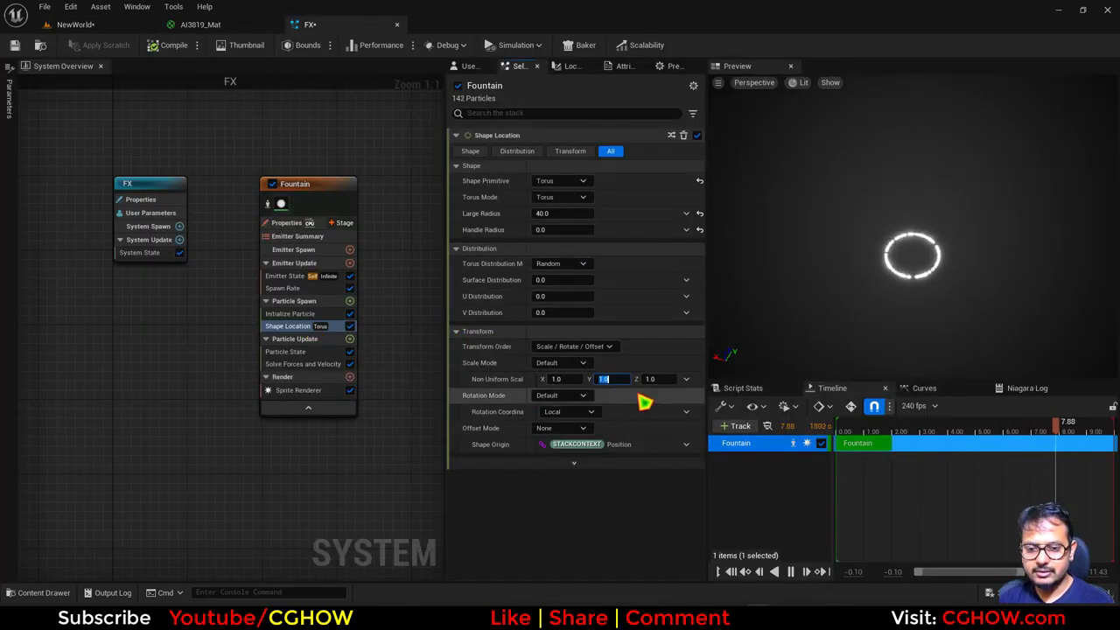
type("0.5")
key("Return")
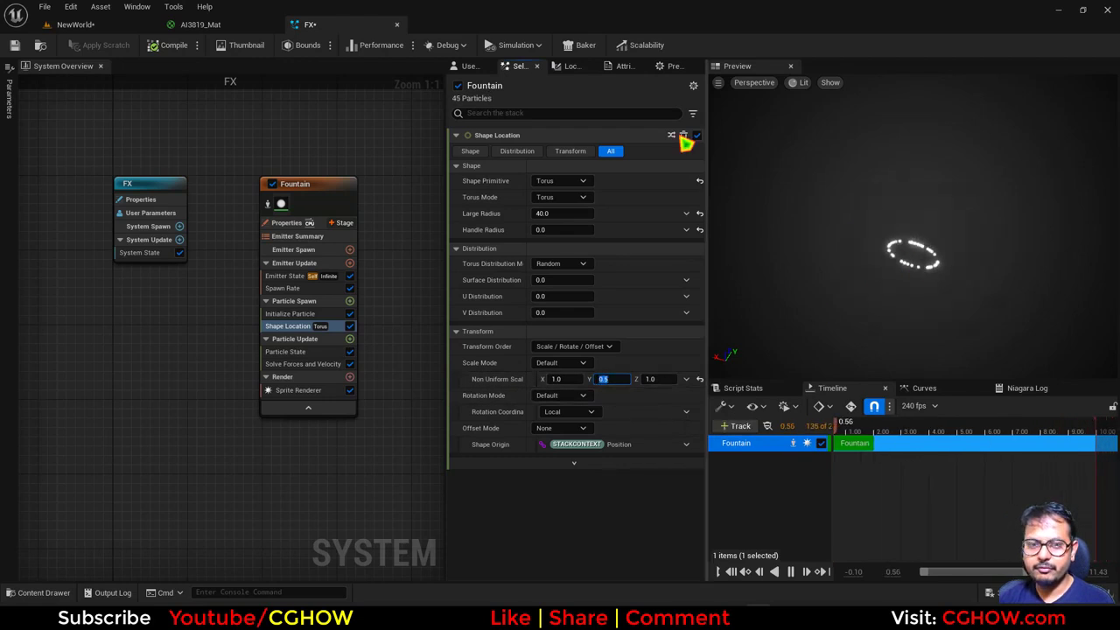
left_click(105, 27)
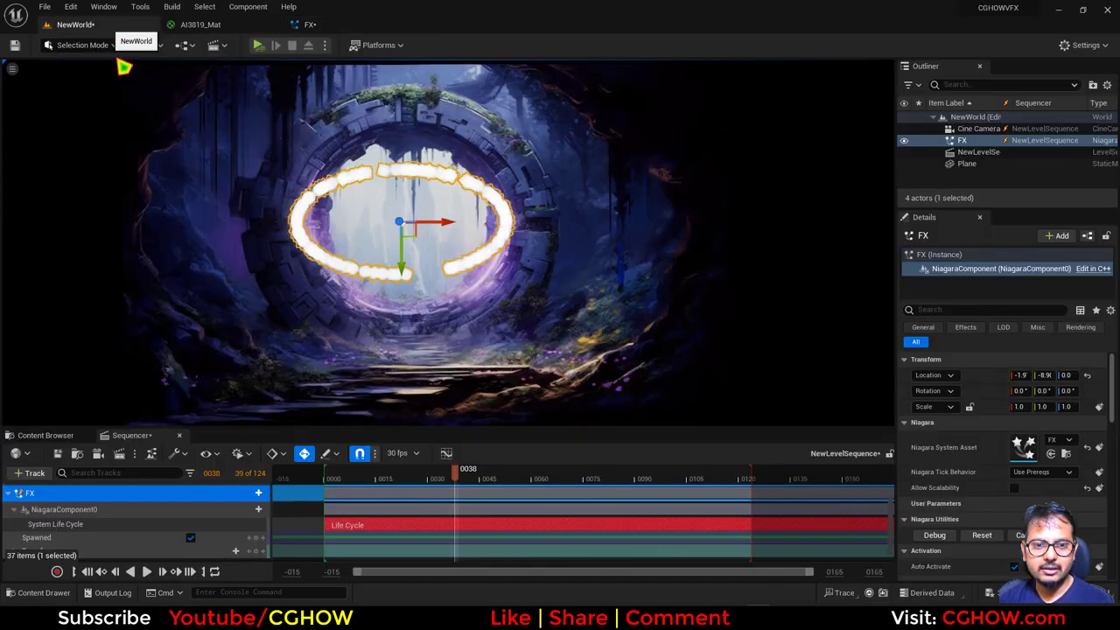
Set the torus's Non Uniform Scale Y to 0.9 and move the FX ring in the level to about X -0.4, Y -10
left_click(343, 31)
type("0.5")
key("Return")
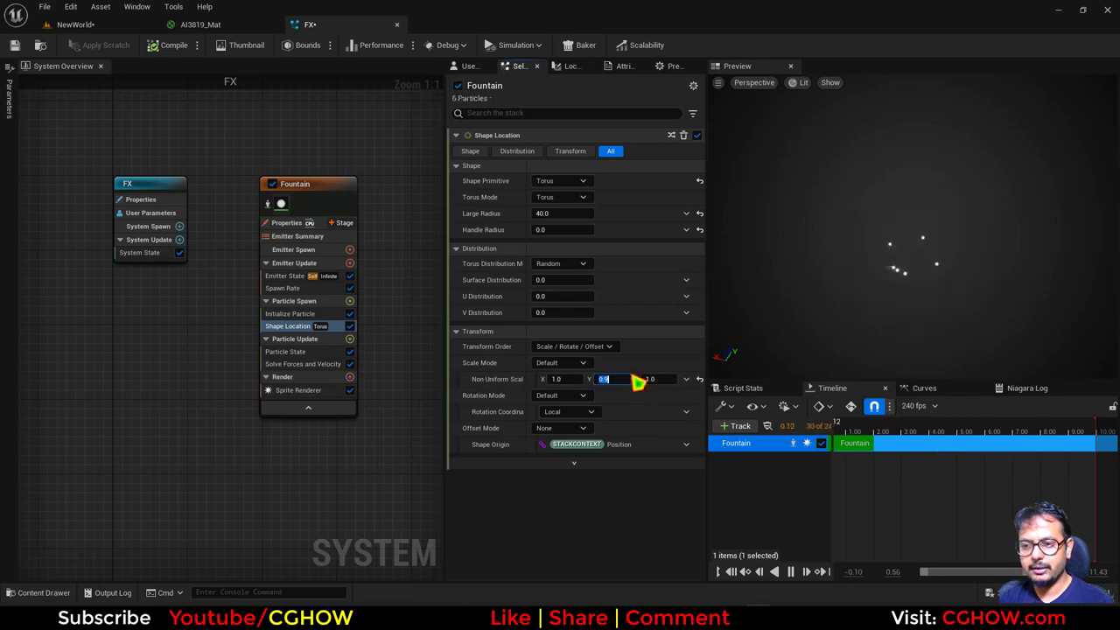
left_click(81, 25)
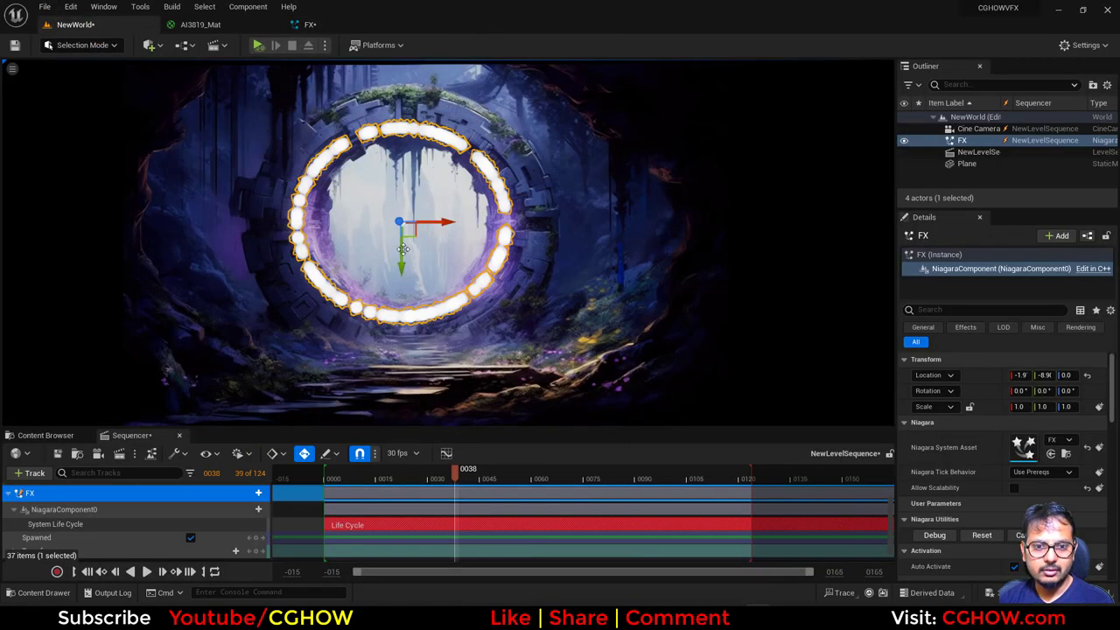
left_click_drag(411, 230, 418, 228)
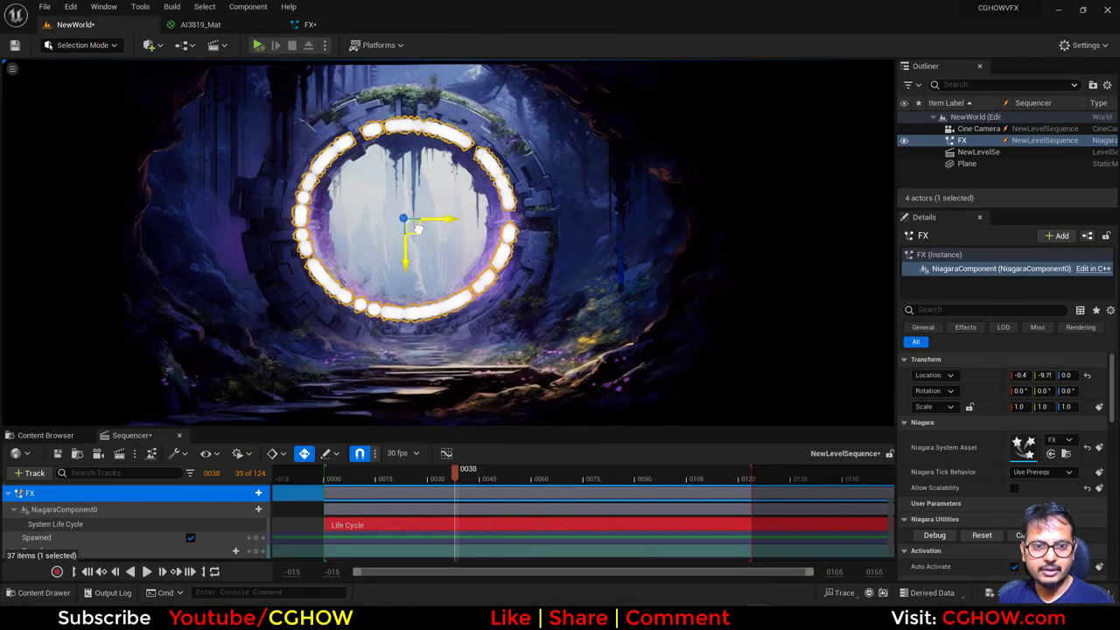
Close the AI3819_Mat material editor and return to the NewWorld level
left_click(208, 27)
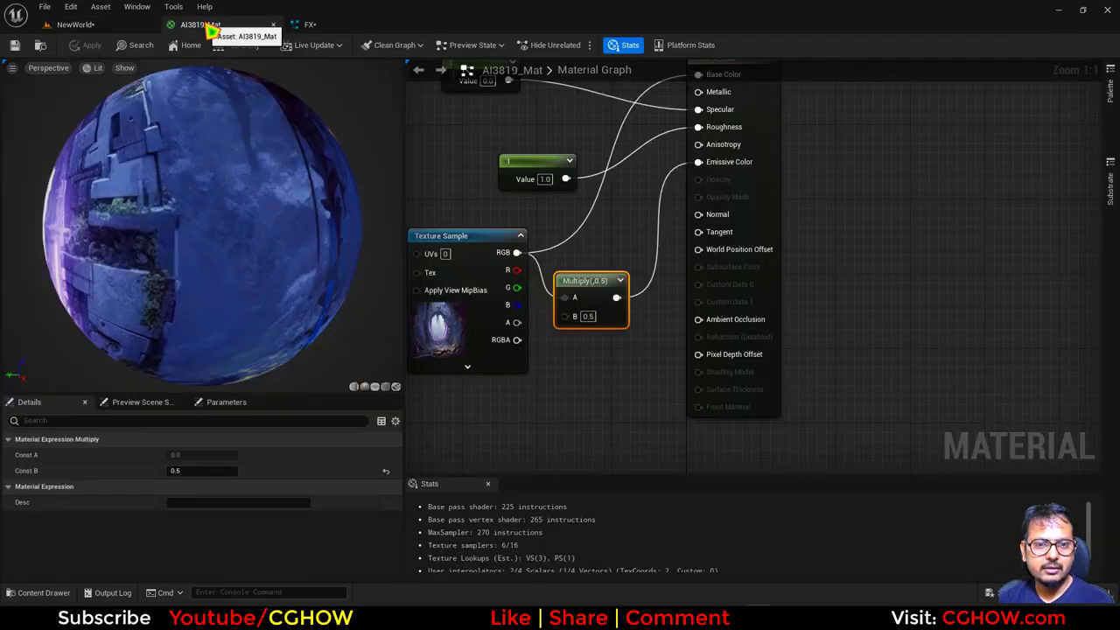
left_click(273, 25)
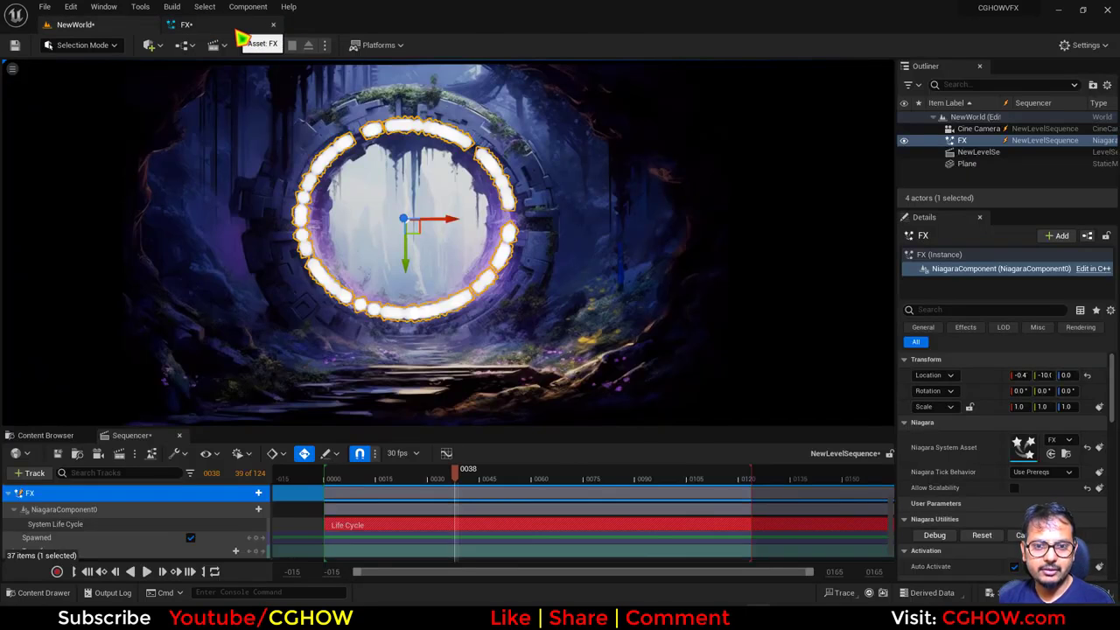
left_click(236, 29)
left_click(112, 26)
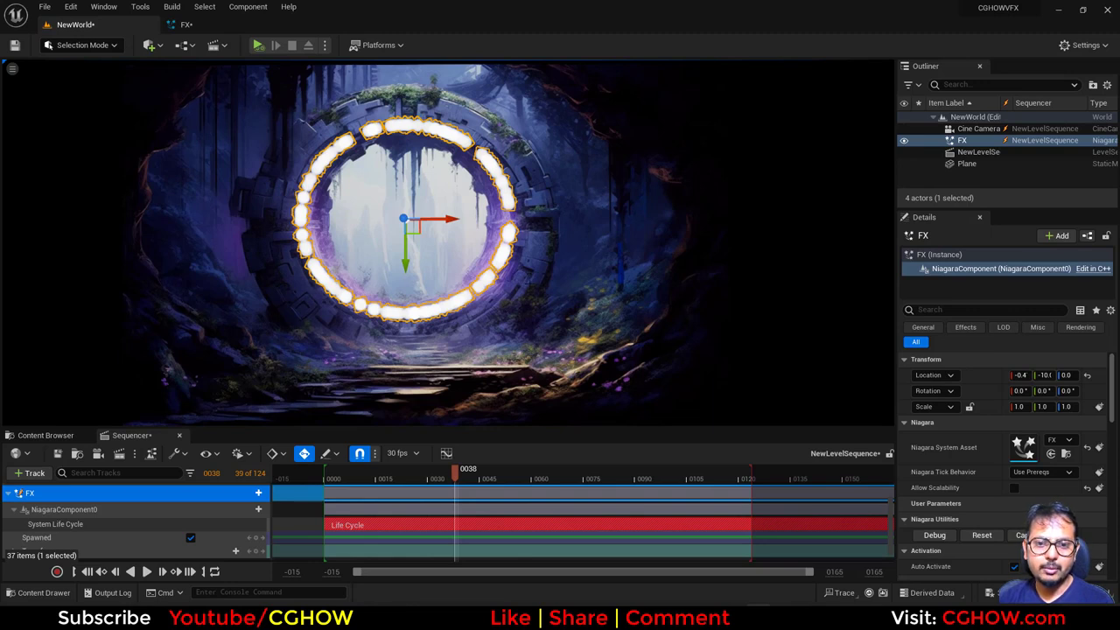
In the Fountain's Initialize Particle, set Sprite Size Mode to Non-Uniform with size X 10, Y 1, and Sprite Rotation Mode to Unset
left_click(217, 32)
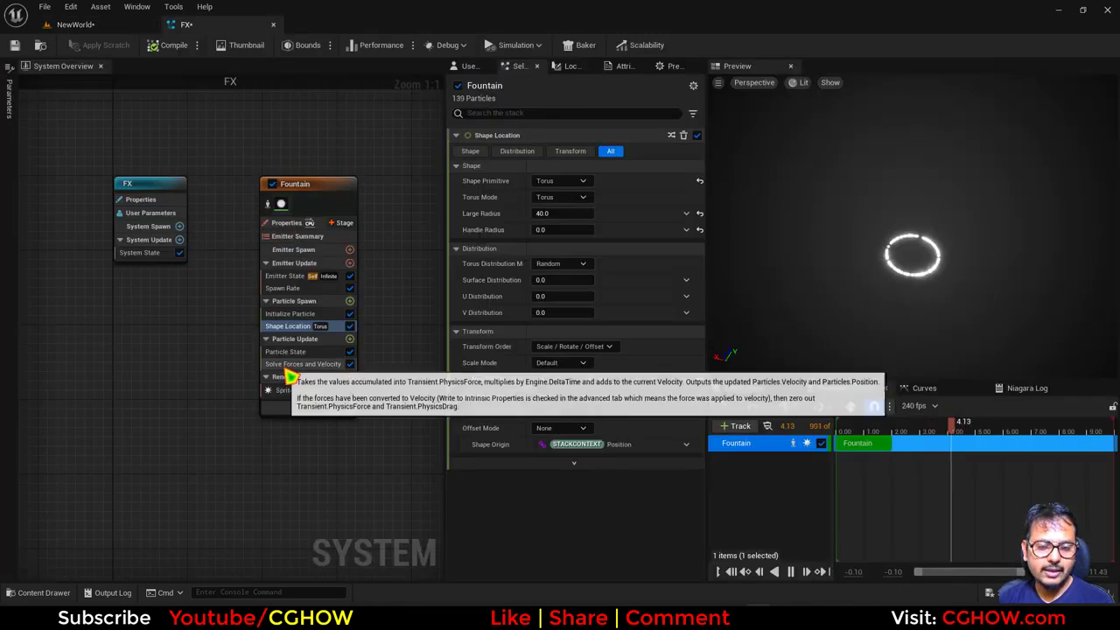
left_click(318, 391)
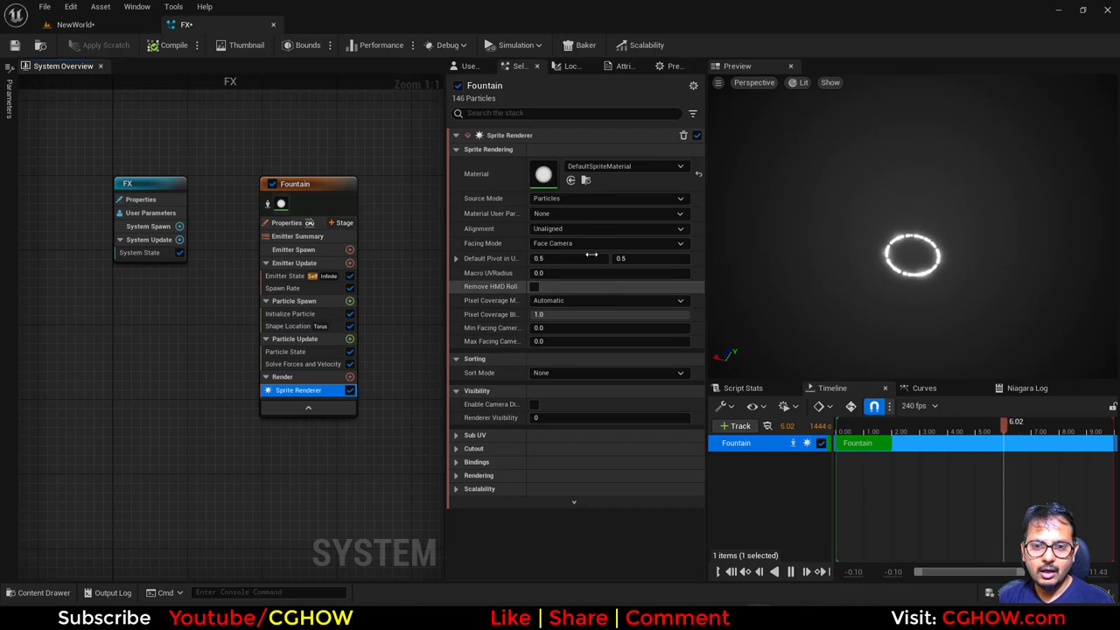
left_click(291, 314)
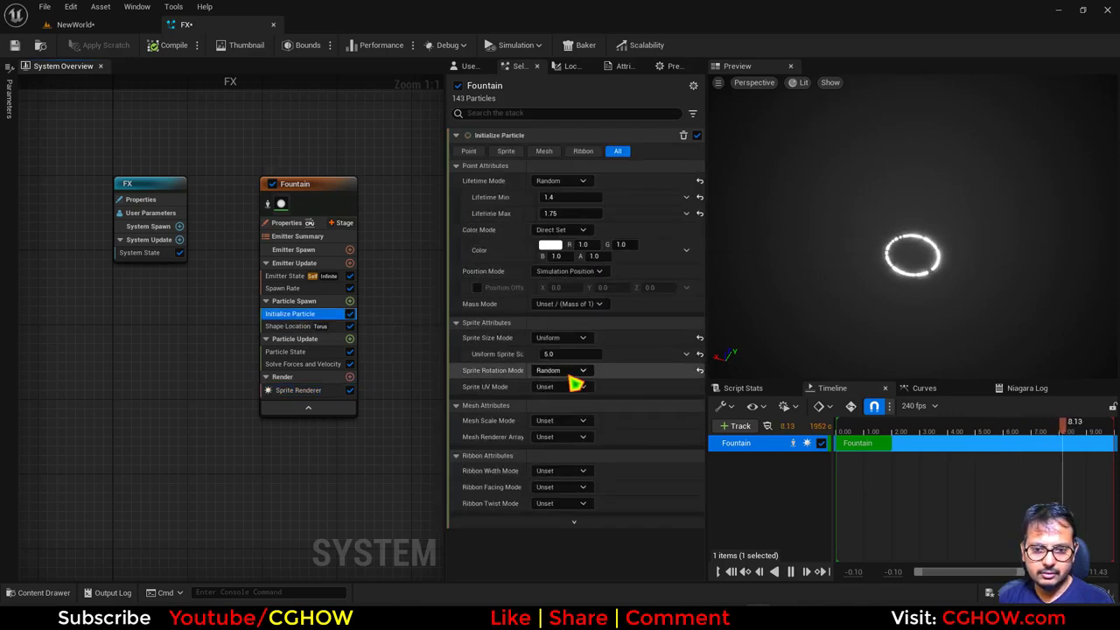
left_click(564, 338)
left_click(569, 391)
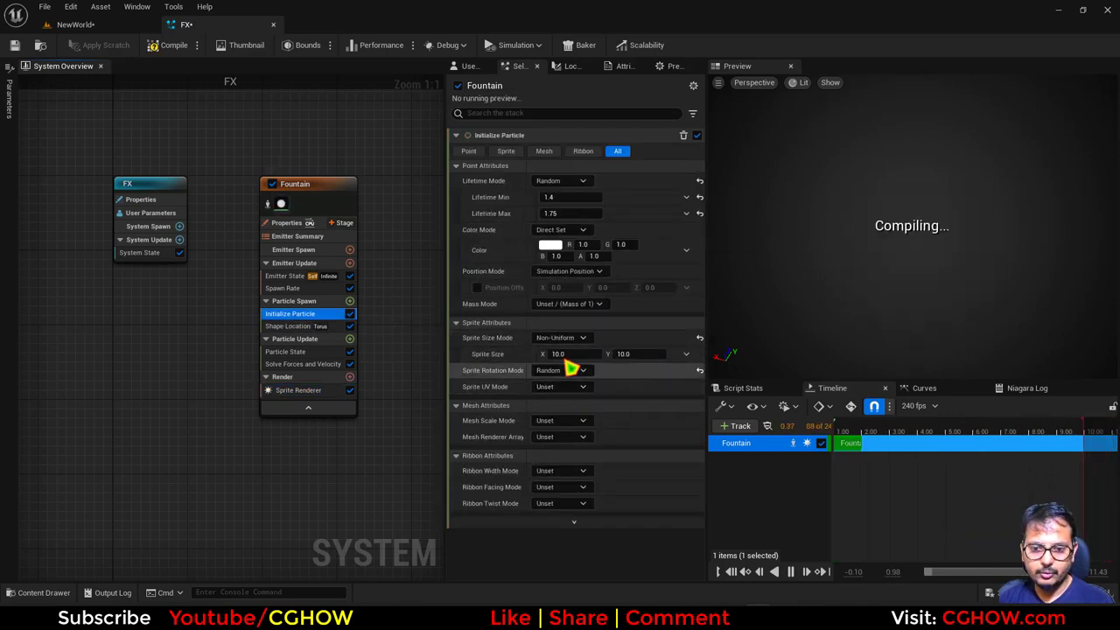
left_click(581, 351)
left_click(636, 352)
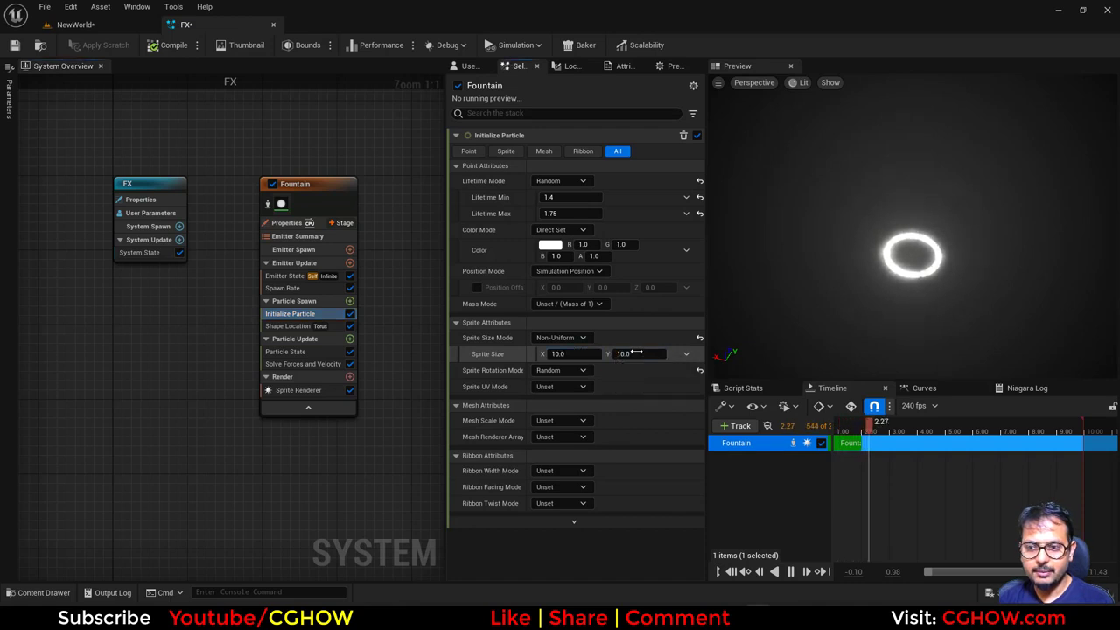
type("1")
key("Return")
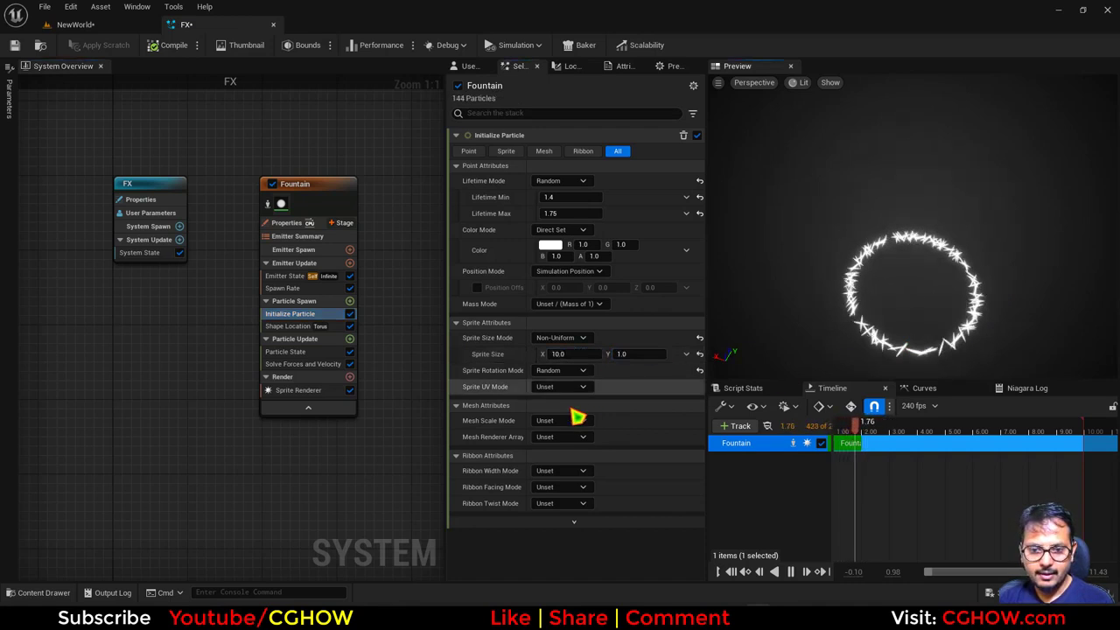
left_click(569, 371)
left_click(556, 386)
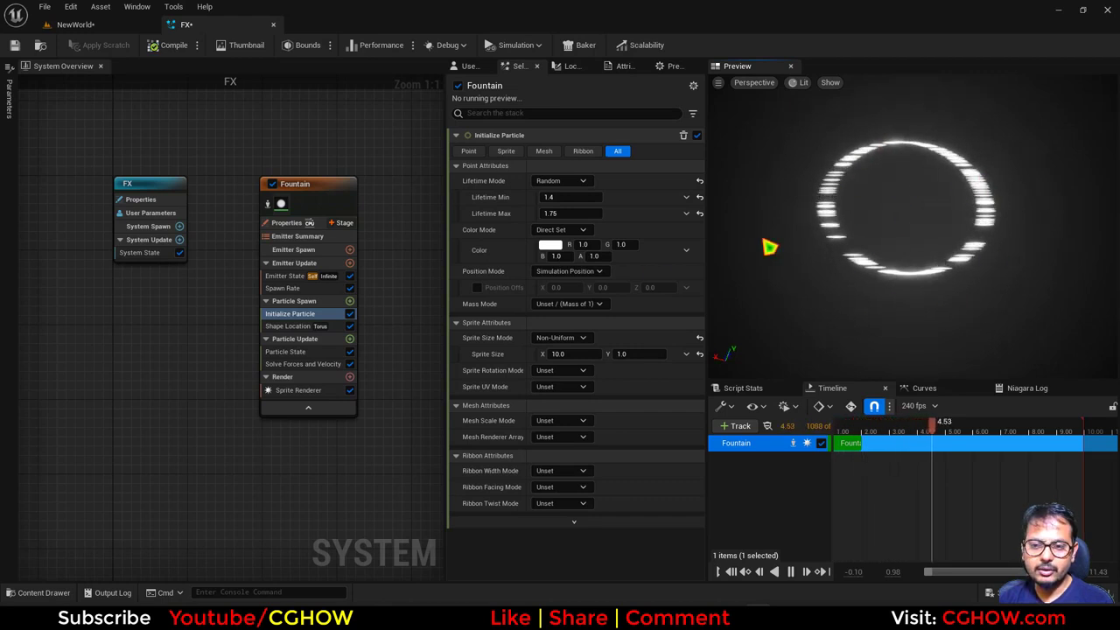
In the Sprite Renderer, set Alignment to Custom Alignment and Facing Mode to Custom Facing Vector
left_click(275, 390)
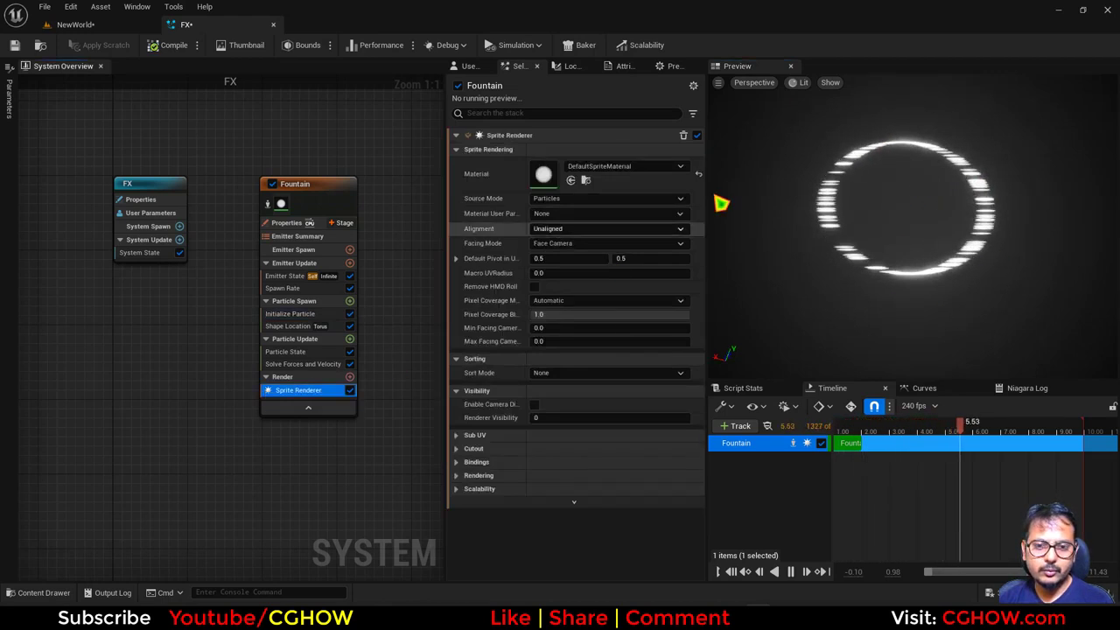
left_click(568, 229)
left_click(590, 262)
left_click(590, 244)
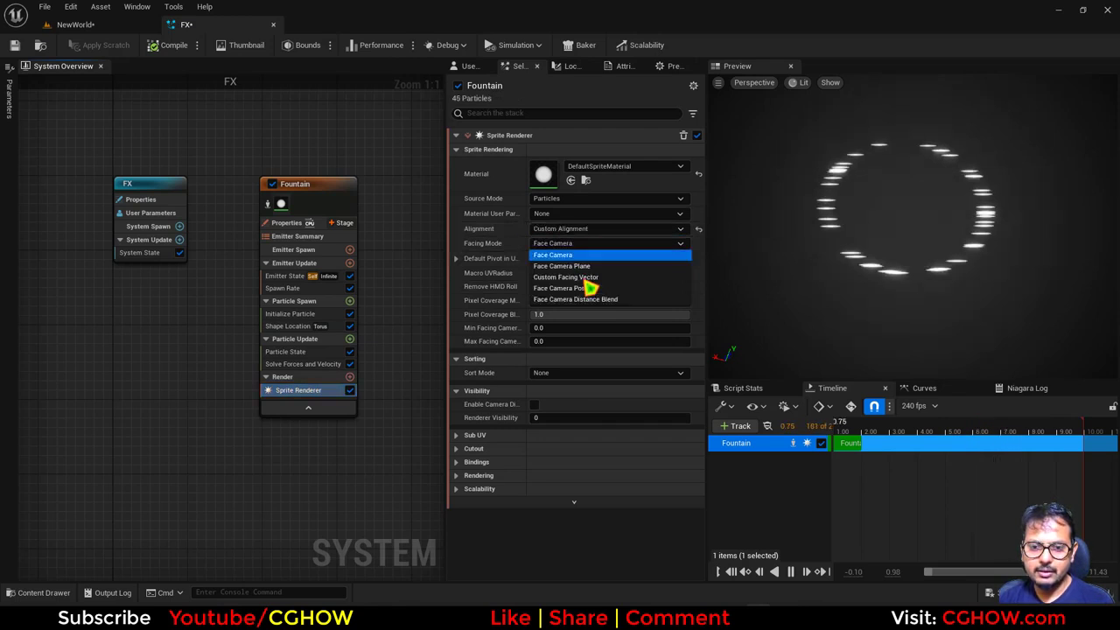
left_click(584, 277)
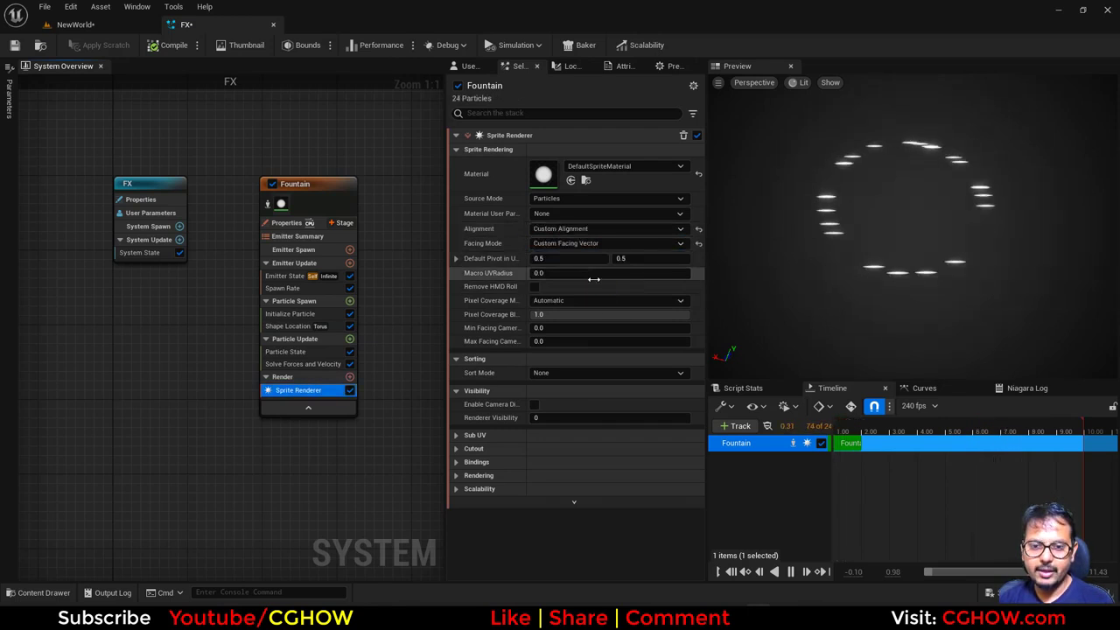
Add an Align Sprite to Mesh Orientation module to Particle Spawn and fix its unmet dependency with Apply Initial Forces
left_click(349, 301)
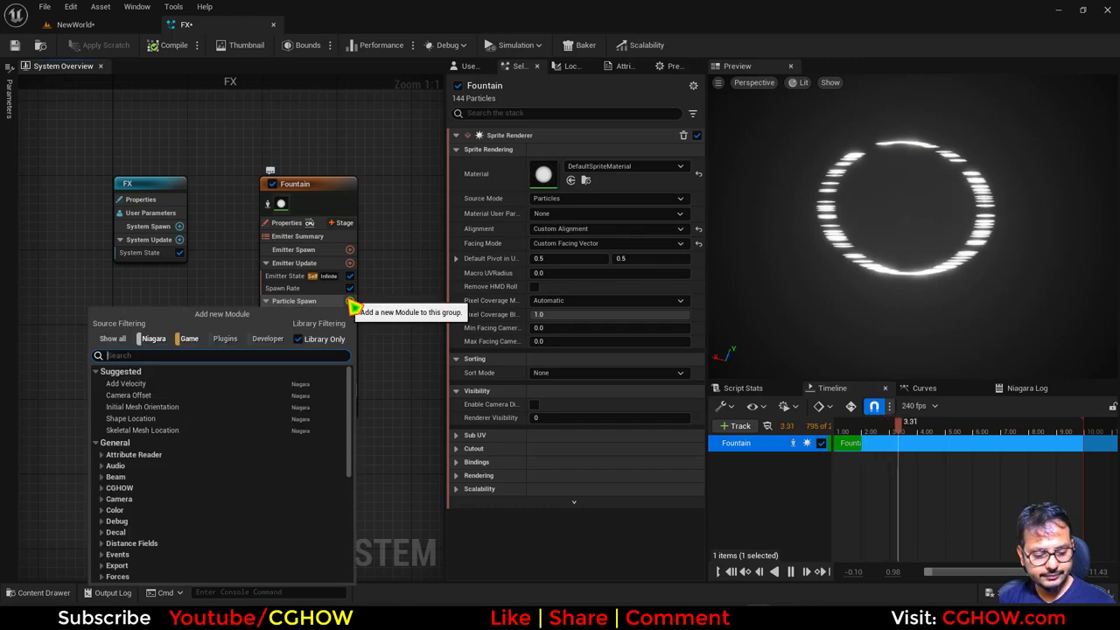
type("alig")
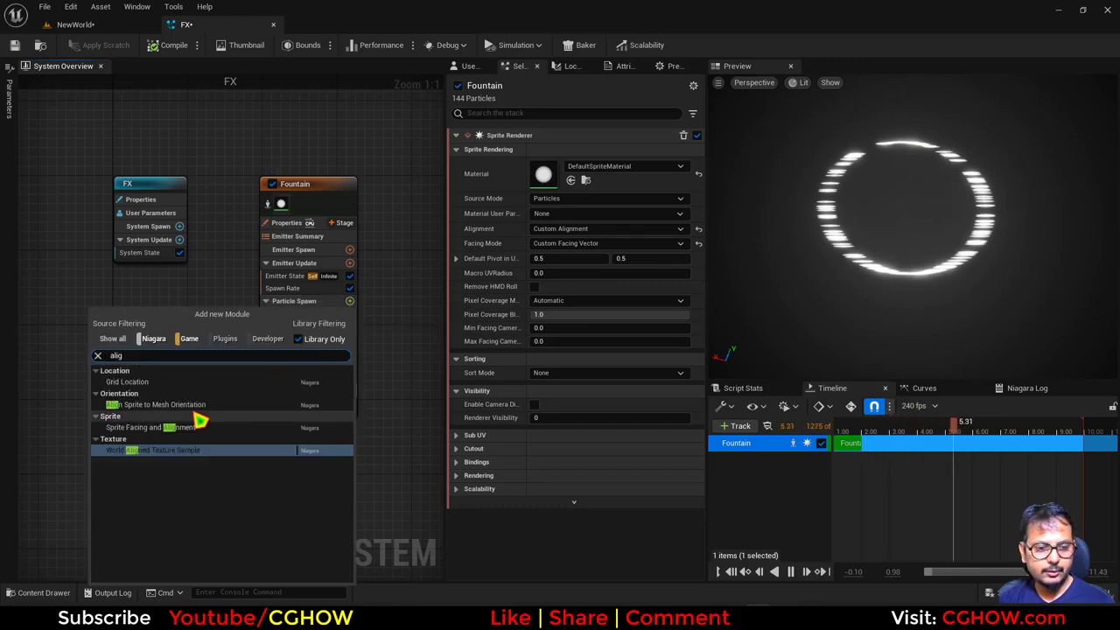
left_click(161, 404)
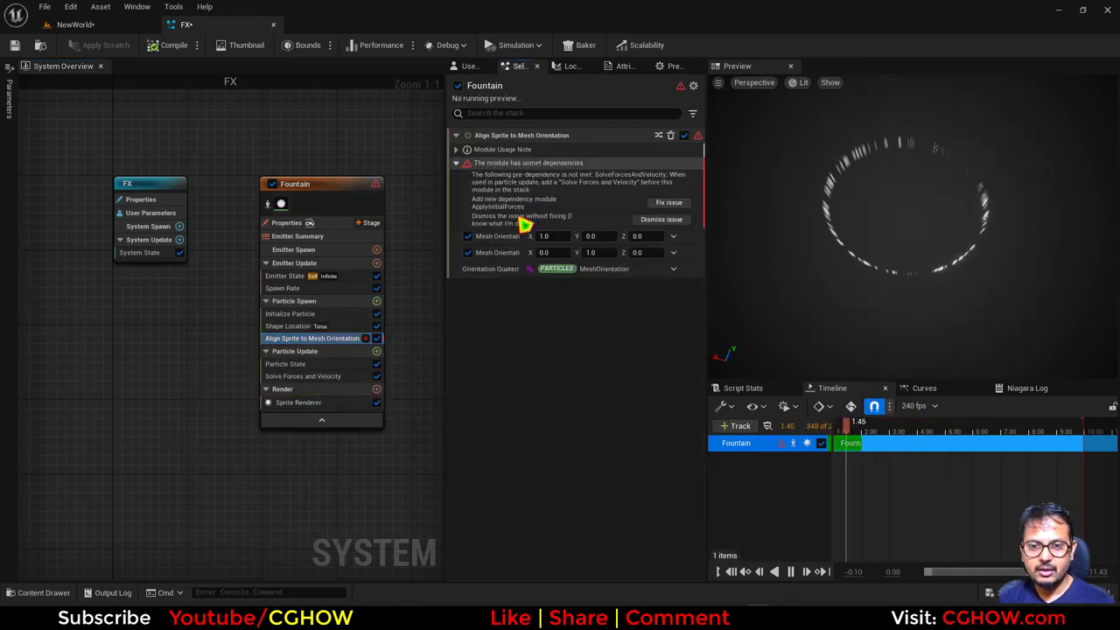
left_click(668, 202)
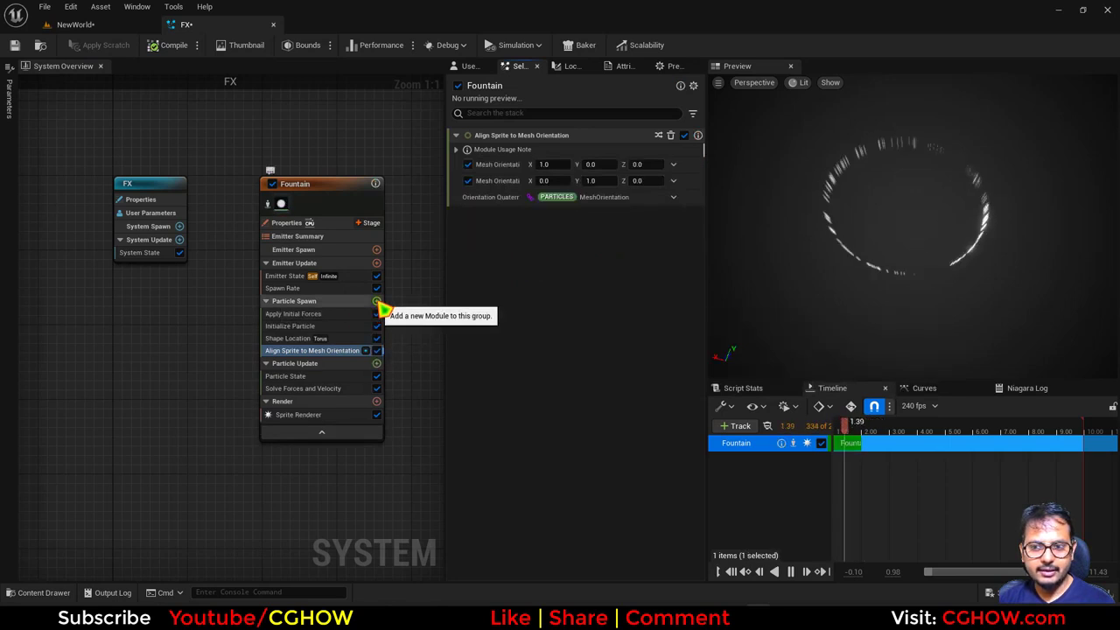
Add an Initial Mesh Orientation module to Particle Spawn and set its Mesh Orientation Mode to Orient to Vector
left_click(377, 301)
type("a")
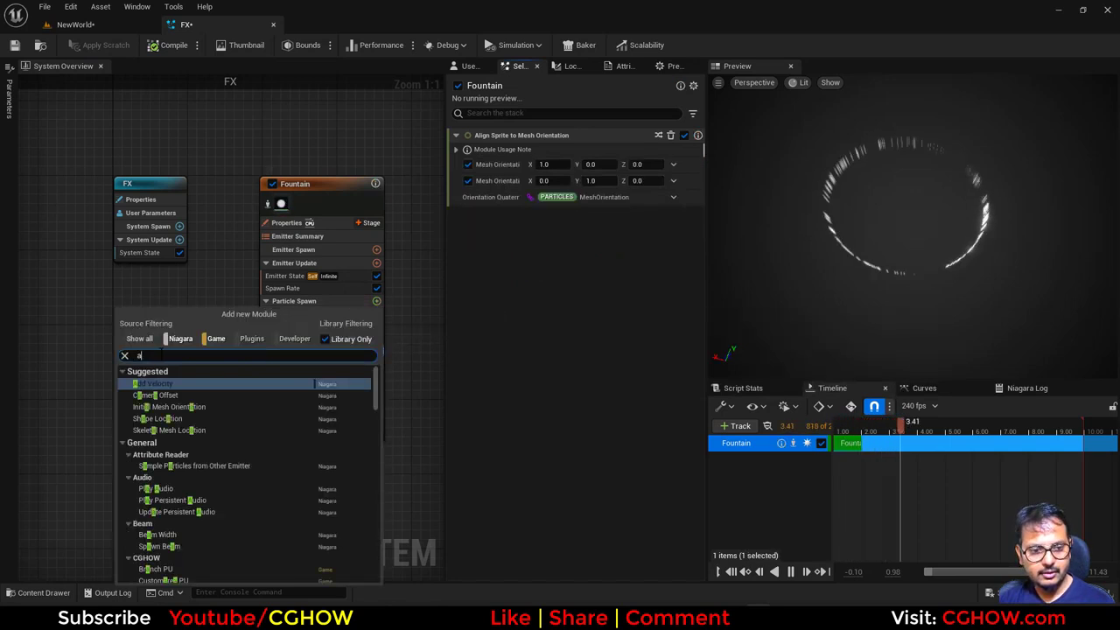
type("ini")
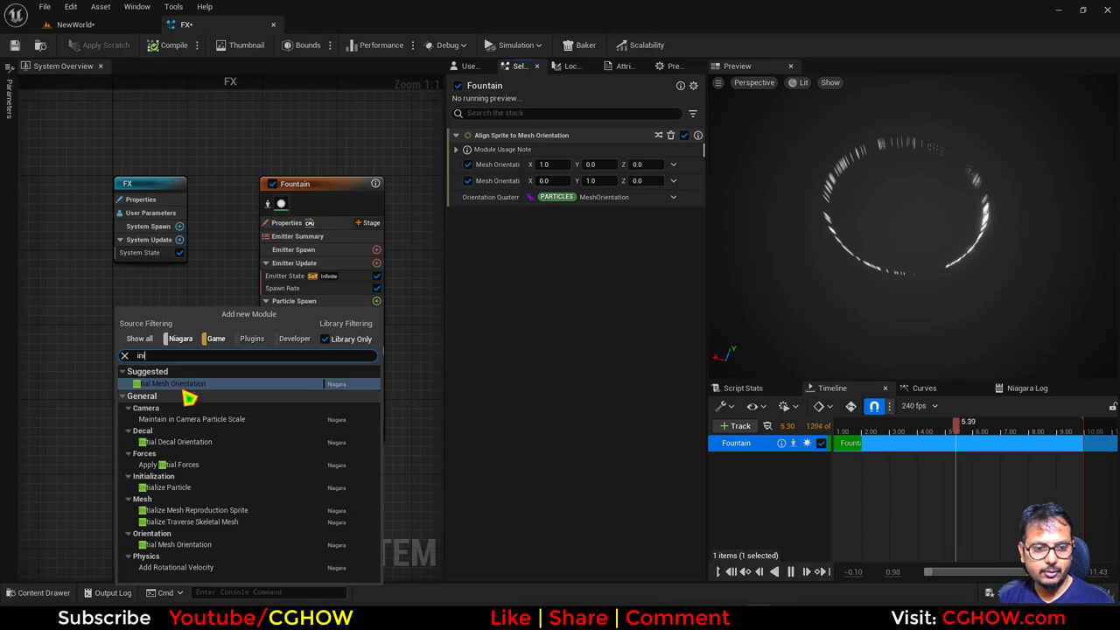
left_click(180, 385)
left_click(568, 165)
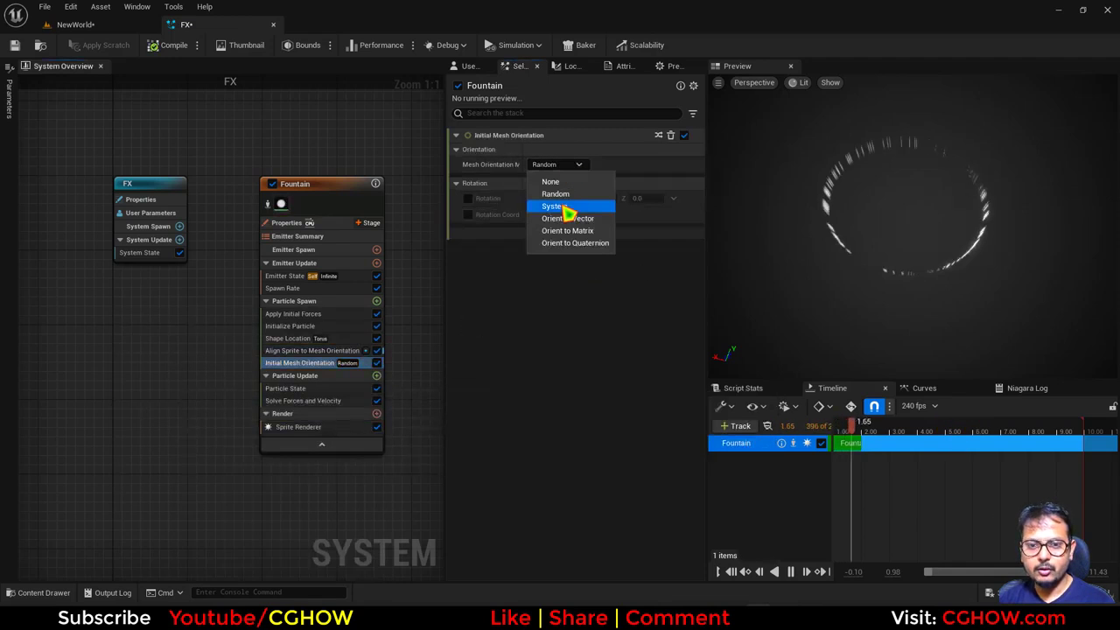
left_click(567, 220)
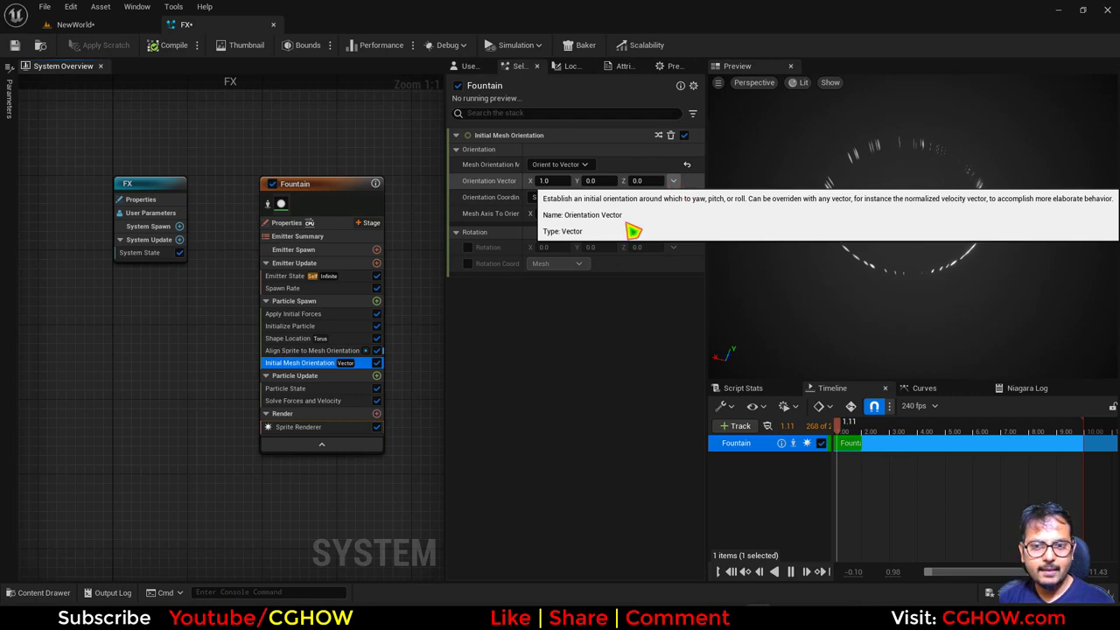
Link the Orientation Vector to the STACKCONTEXT Shape Location vector and inspect the sprites' orientation around the ring in the preview
left_click(672, 180)
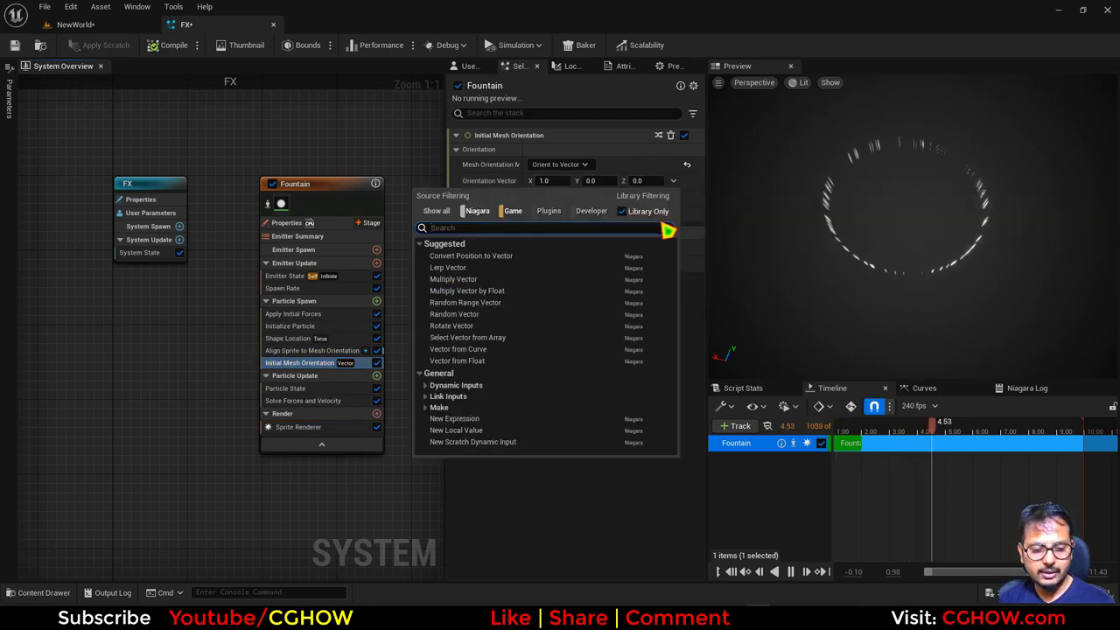
type("sh")
left_click(579, 381)
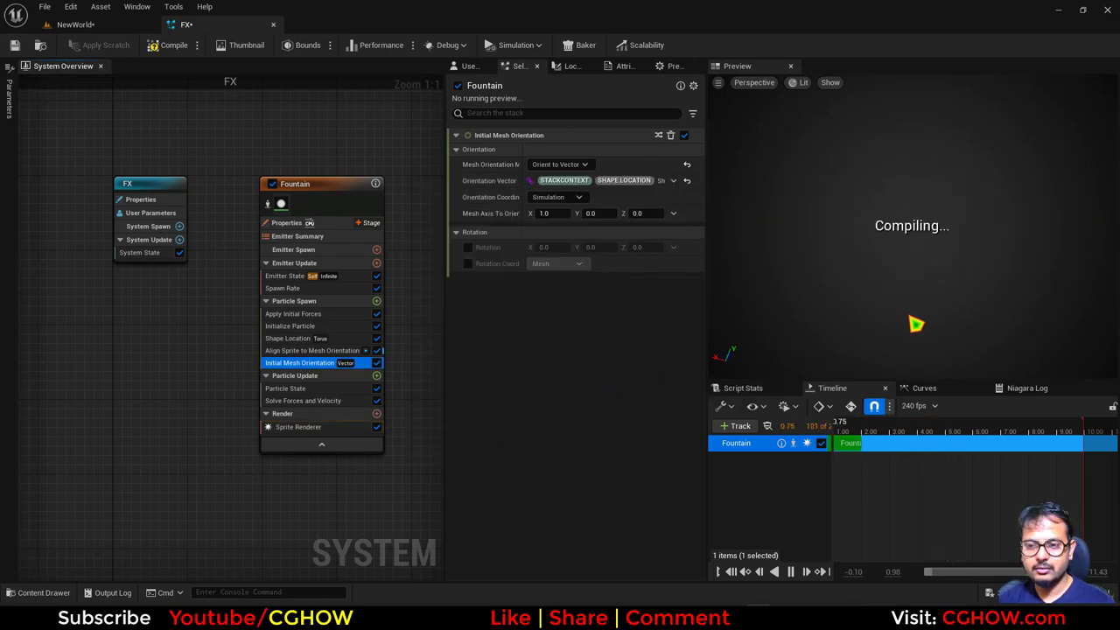
left_click_drag(899, 284, 899, 269)
left_click_drag(900, 443, 858, 435)
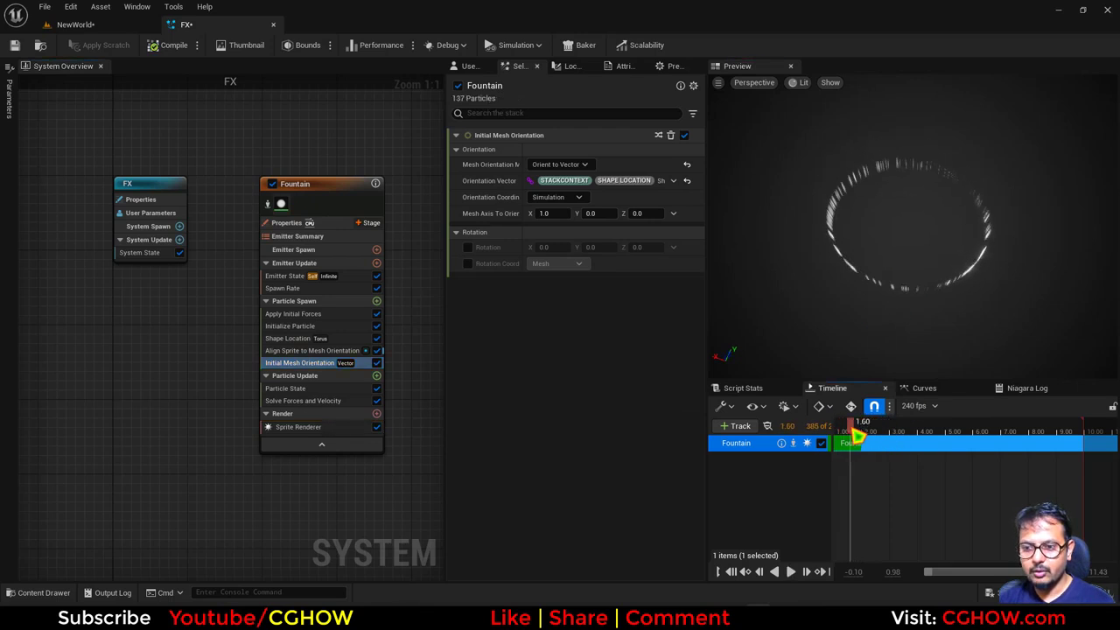
left_click_drag(910, 245, 927, 193)
left_click_drag(903, 321, 927, 284)
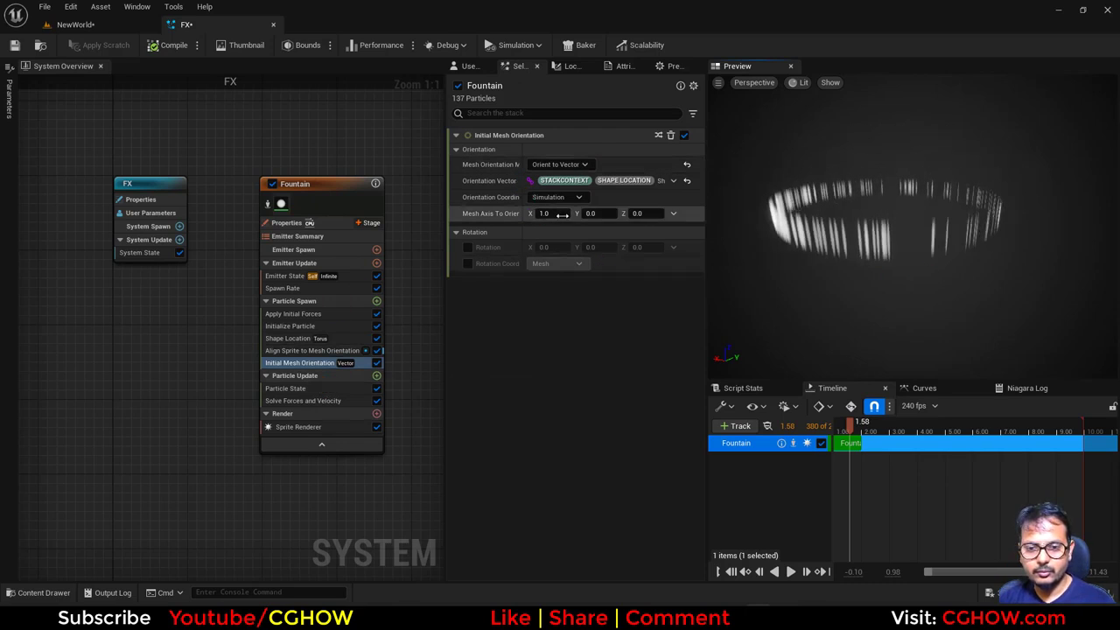
Enable Rotation at 0, 0, 0 in Initial Mesh Orientation and place the module above Align Sprite to Mesh Orientation
left_click(468, 249)
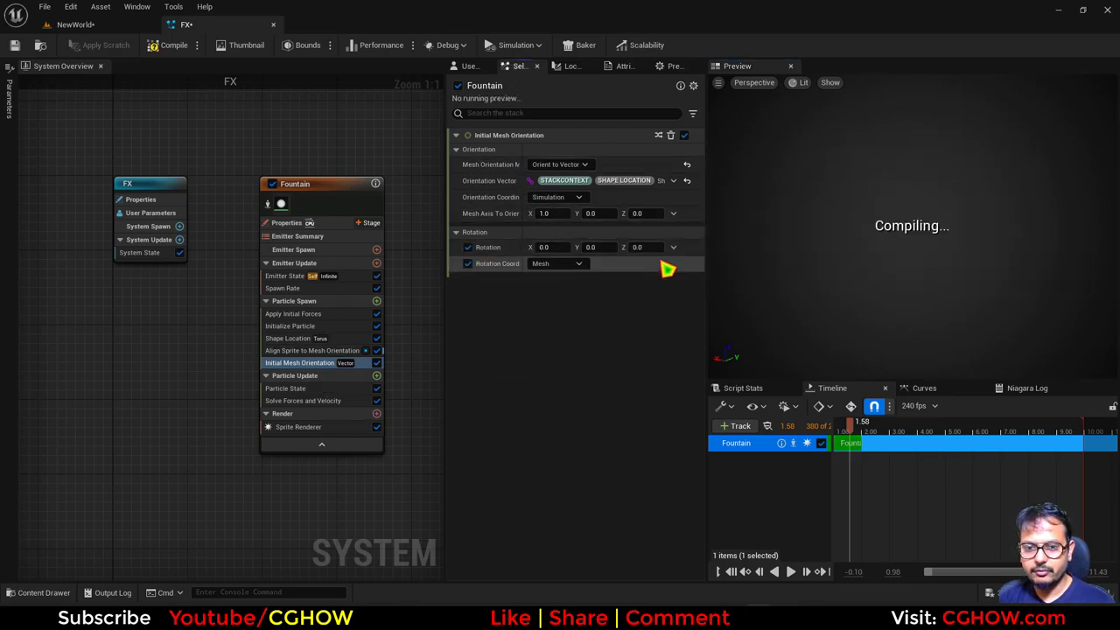
left_click_drag(564, 247, 646, 247)
left_click(563, 247)
type("0")
left_click(605, 248)
type("0")
left_click(640, 247)
type("0")
left_click_drag(297, 363, 308, 348)
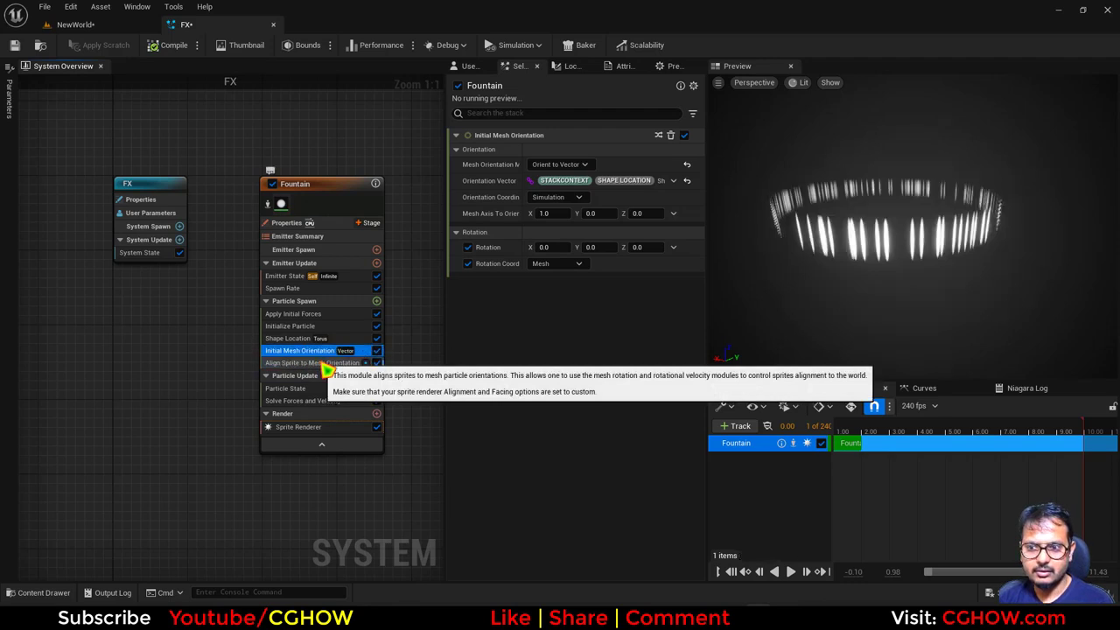
Set the Rotation X of Initial Mesh Orientation to 0.25 and inspect the sprite ring in the preview
left_click(311, 363)
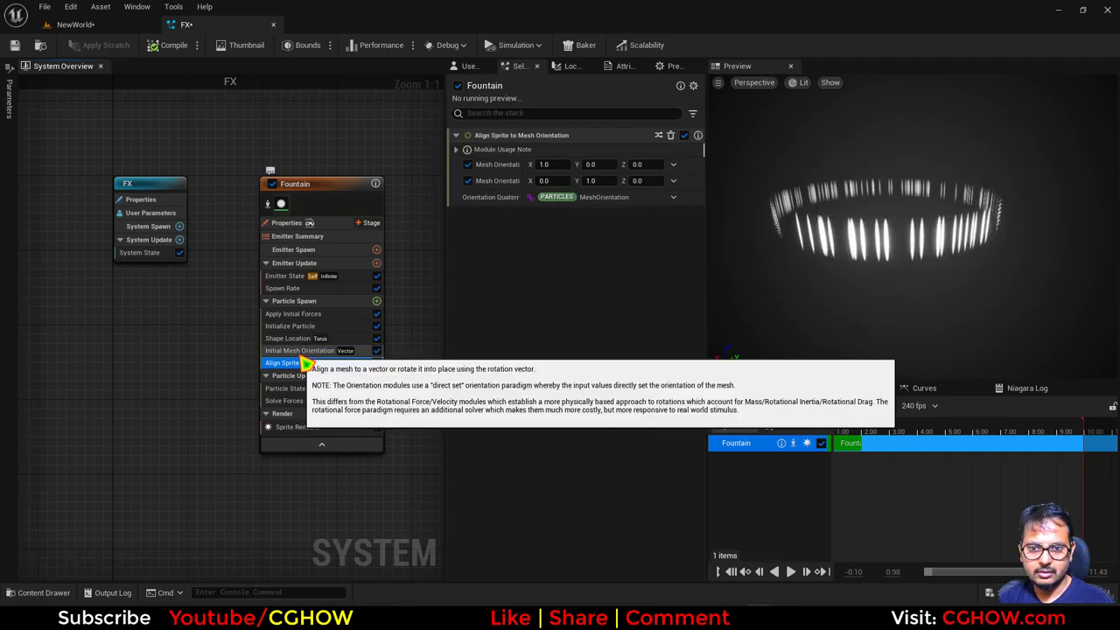
left_click(301, 352)
left_click_drag(545, 249, 595, 249)
left_click(549, 248)
type(".25")
key("Return")
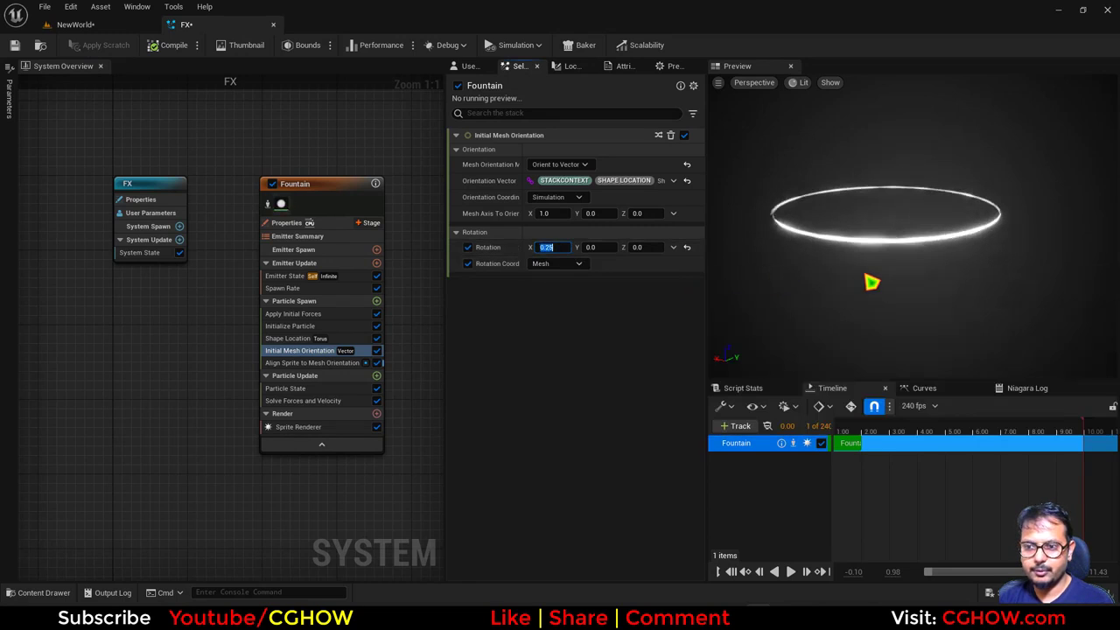
left_click_drag(923, 256, 888, 270)
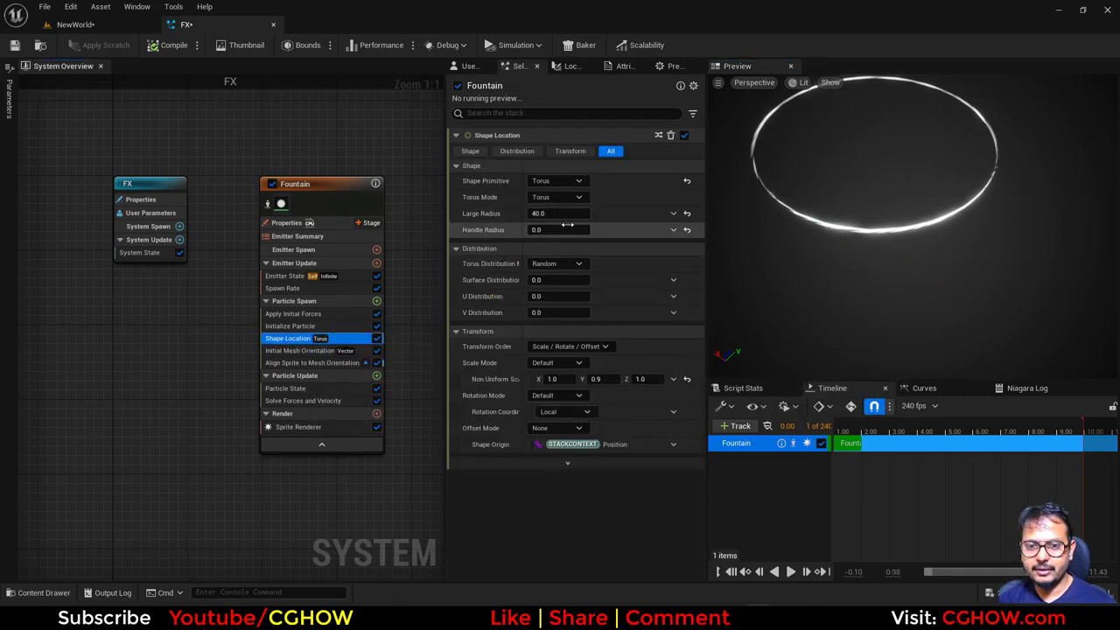
In Shape Location, raise the torus Handle Radius to about 4.17 and set the Non Uniform Scale Z to 0
left_click_drag(530, 229, 597, 230)
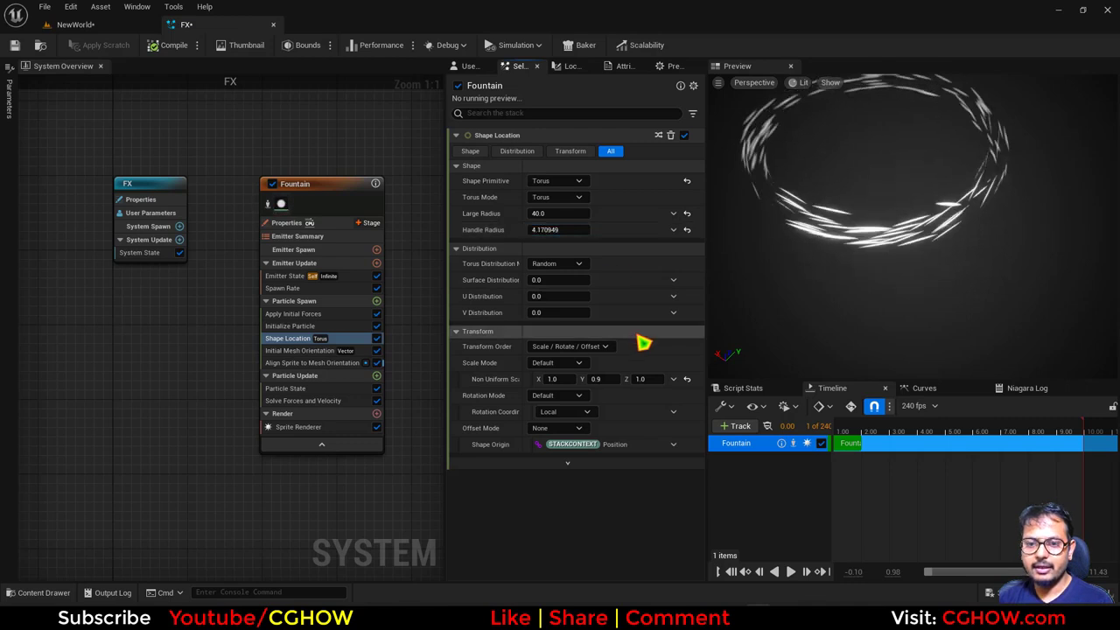
left_click(649, 379)
type("0")
key("Return")
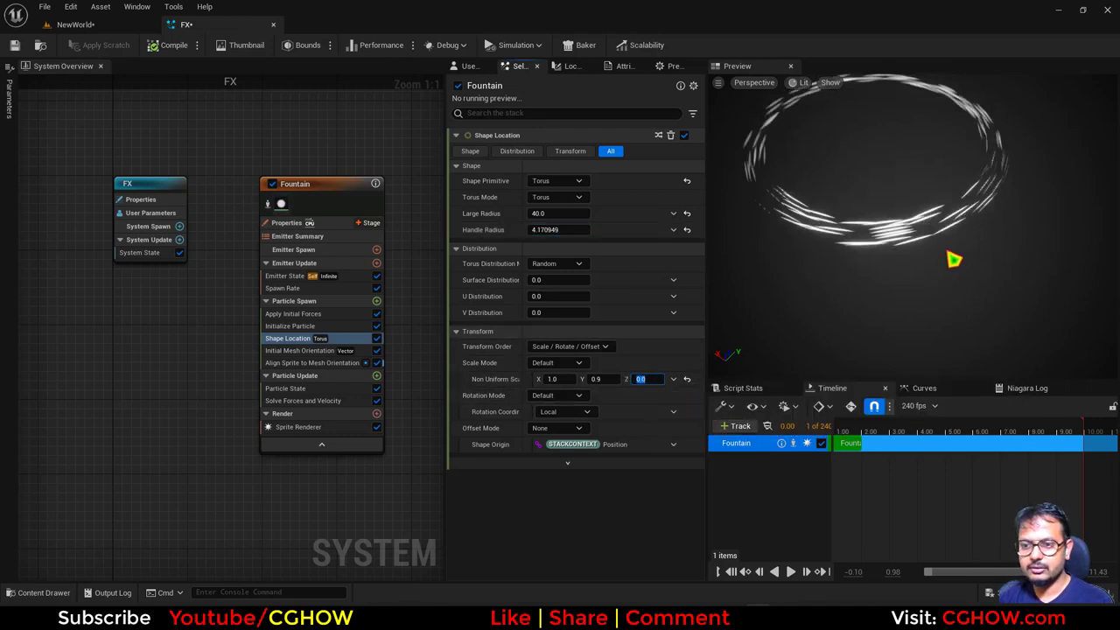
left_click_drag(915, 274, 921, 249)
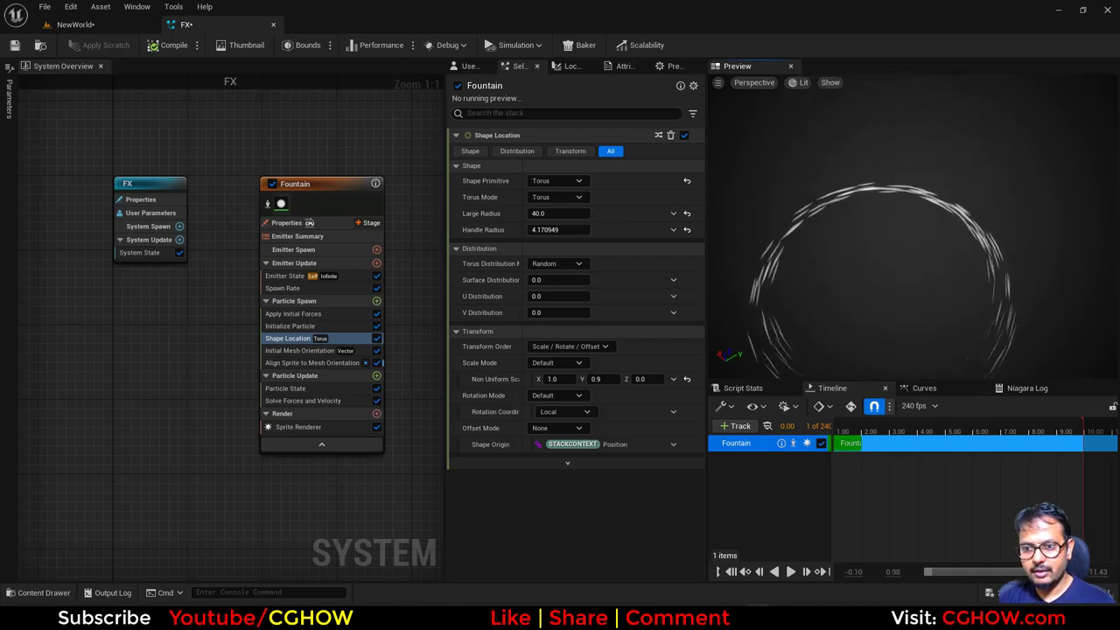
In Align Sprite to Mesh Orientation, set the Relative Sprite Facing Vector to 0, 0, 1
left_click(301, 350)
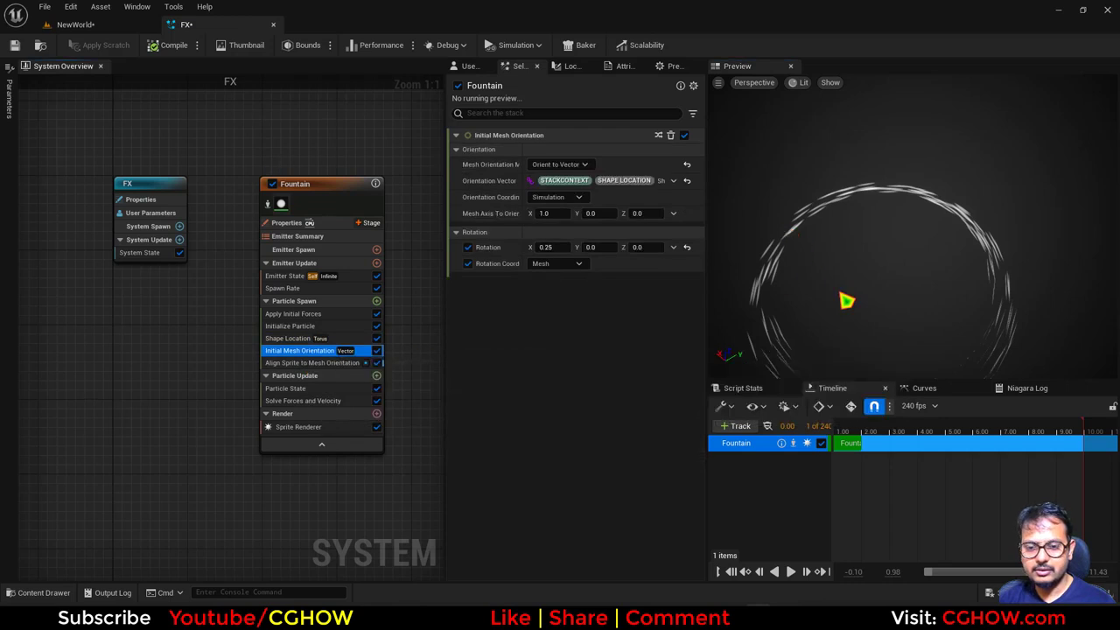
left_click(306, 362)
left_click(549, 166)
type("0")
key("Return")
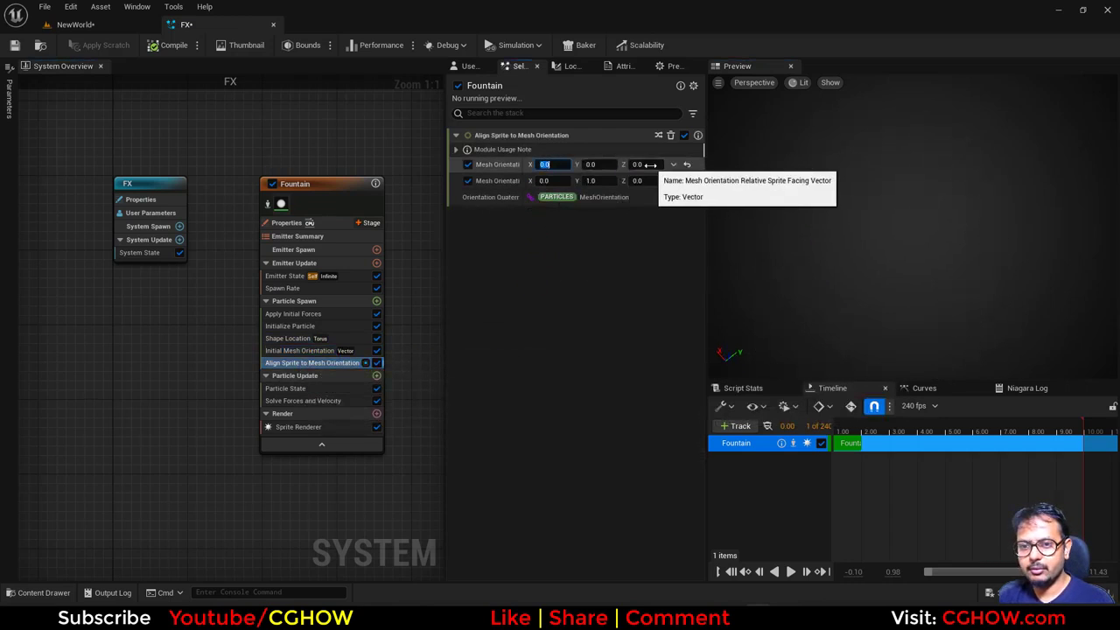
left_click(647, 165)
type("1")
key("Return")
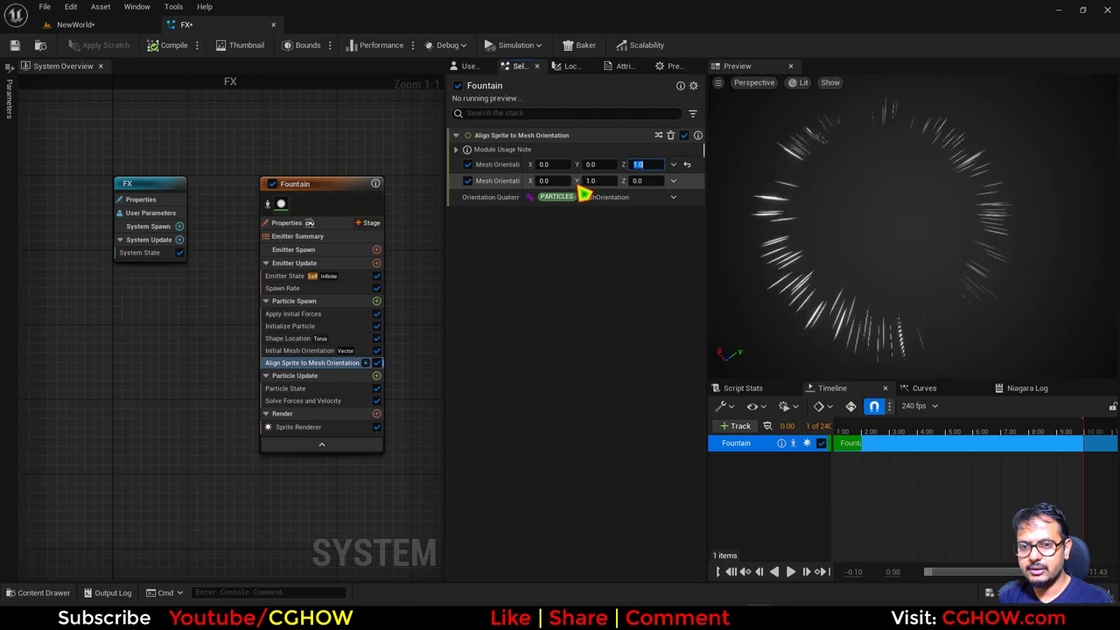
Set the Rotation of Initial Mesh Orientation to 0, 0, 0.25 so the sprites follow the ring
left_click(298, 351)
left_click(553, 248)
type("0")
key("Return")
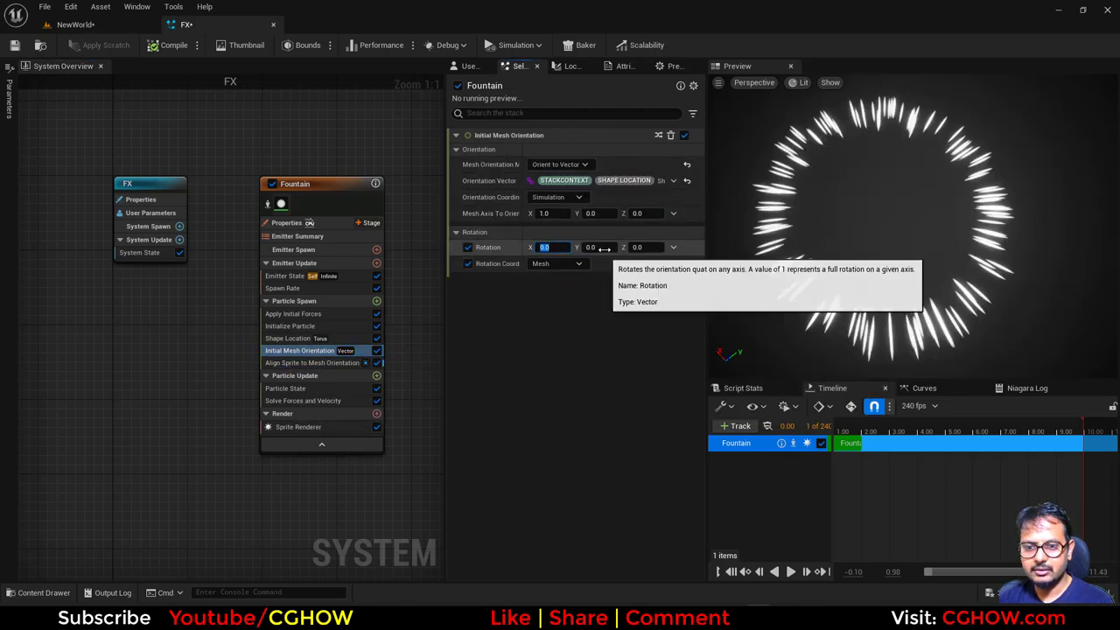
left_click_drag(601, 248, 660, 247)
left_click(601, 247)
type("0")
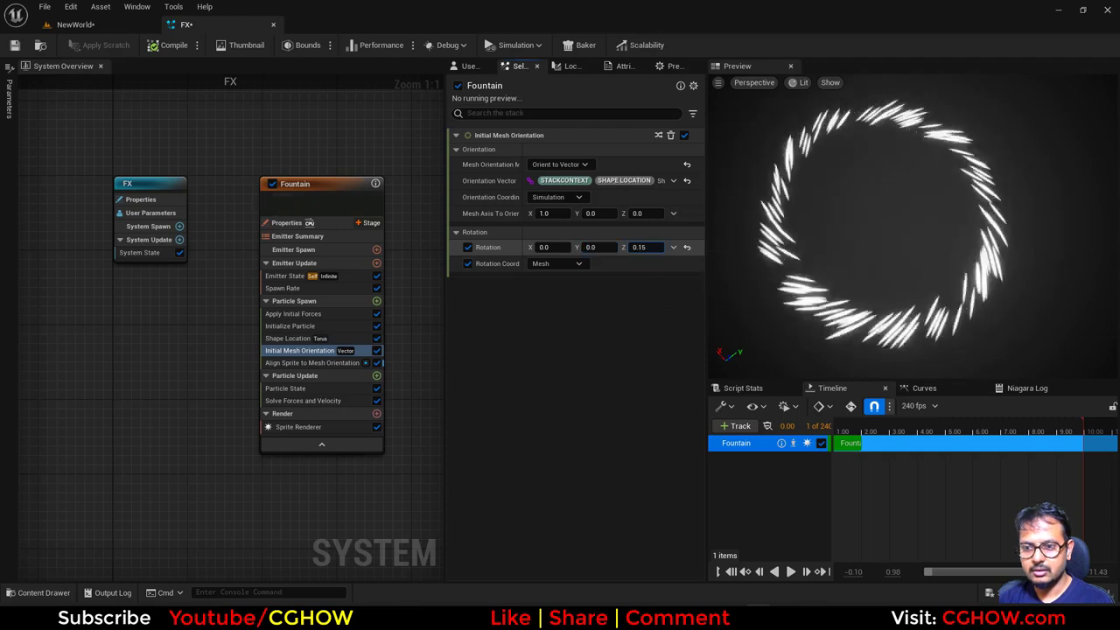
left_click(651, 247)
type(".25")
key("Return")
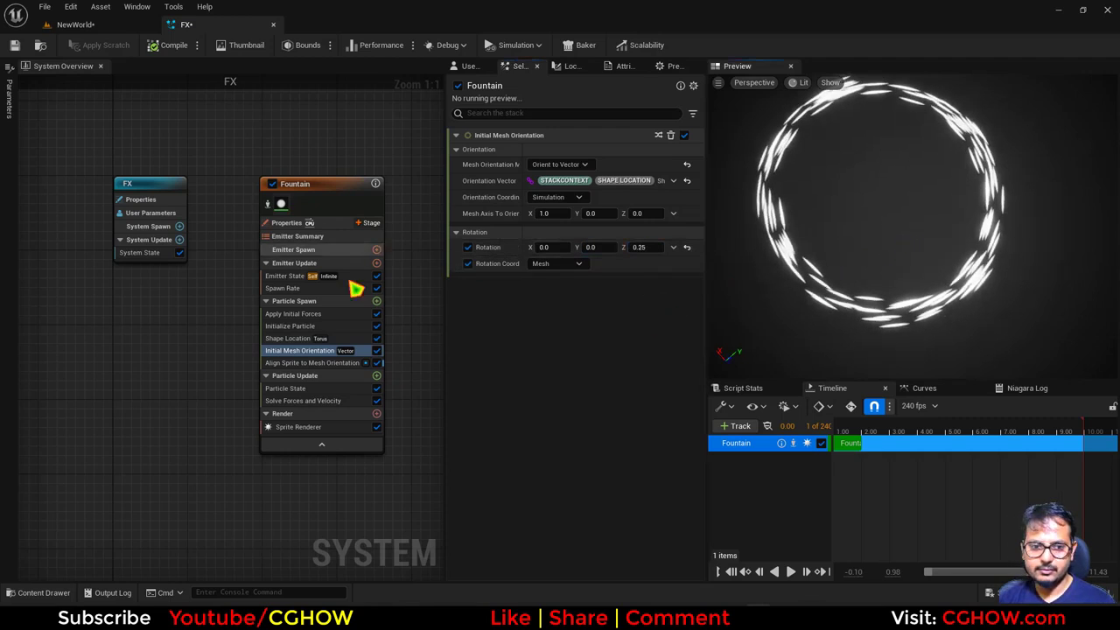
Increase the torus Handle Radius to about 6.12 and nudge the FX actor over the portal in the NewWorld level
left_click(298, 339)
mouse_move(541, 229)
left_mouse_down()
mouse_move(515, 229)
mouse_move(584, 229)
mouse_move(517, 229)
mouse_move(533, 229)
left_mouse_up()
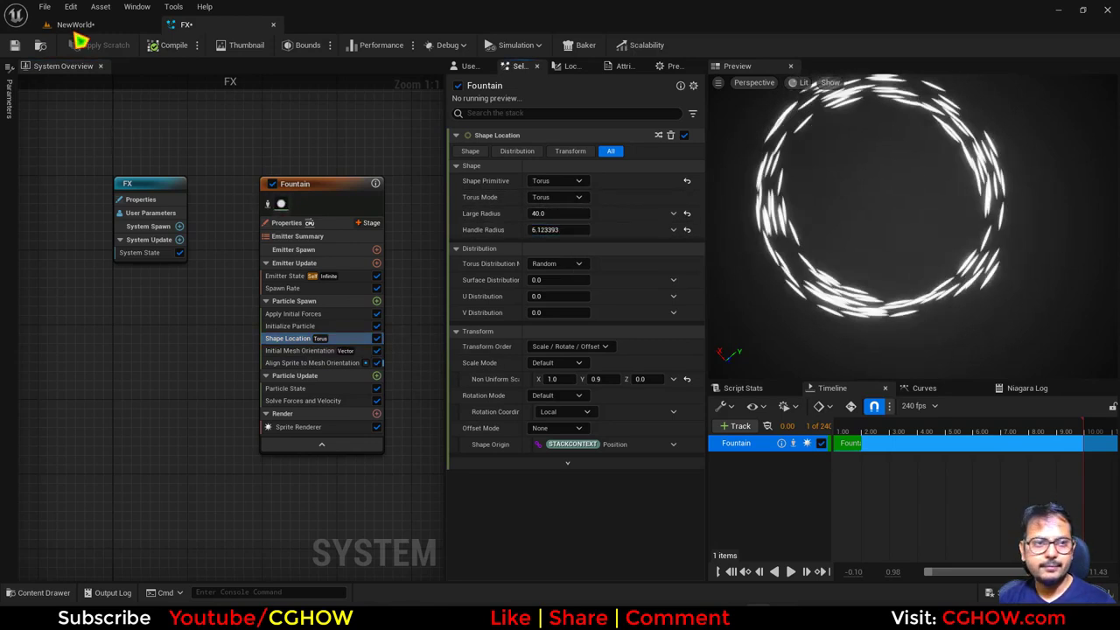
left_click(113, 26)
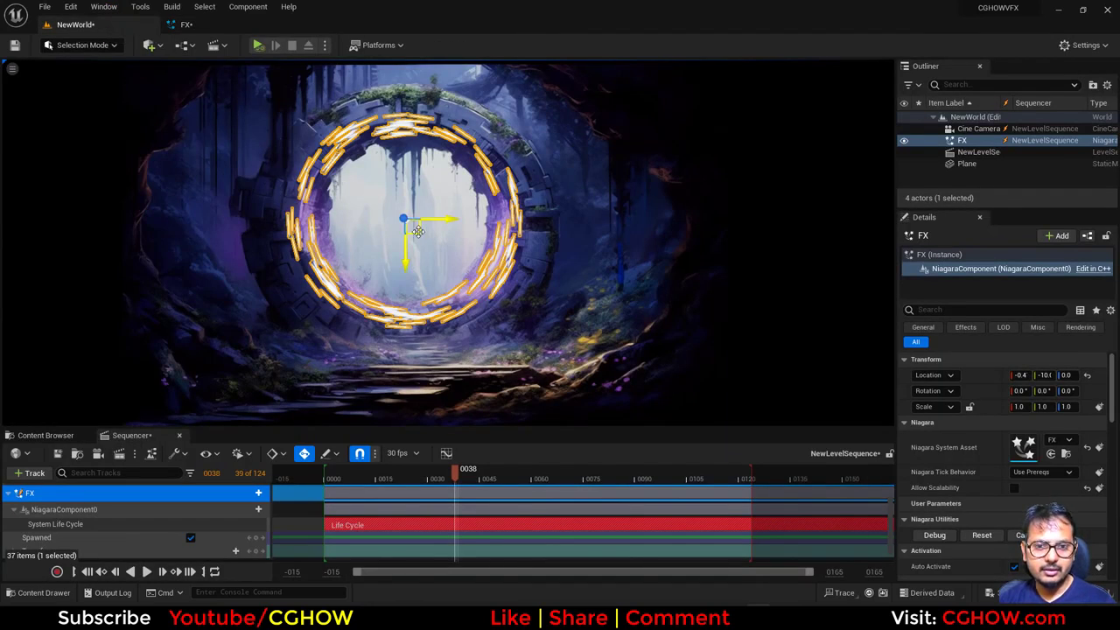
left_click_drag(417, 231, 420, 229)
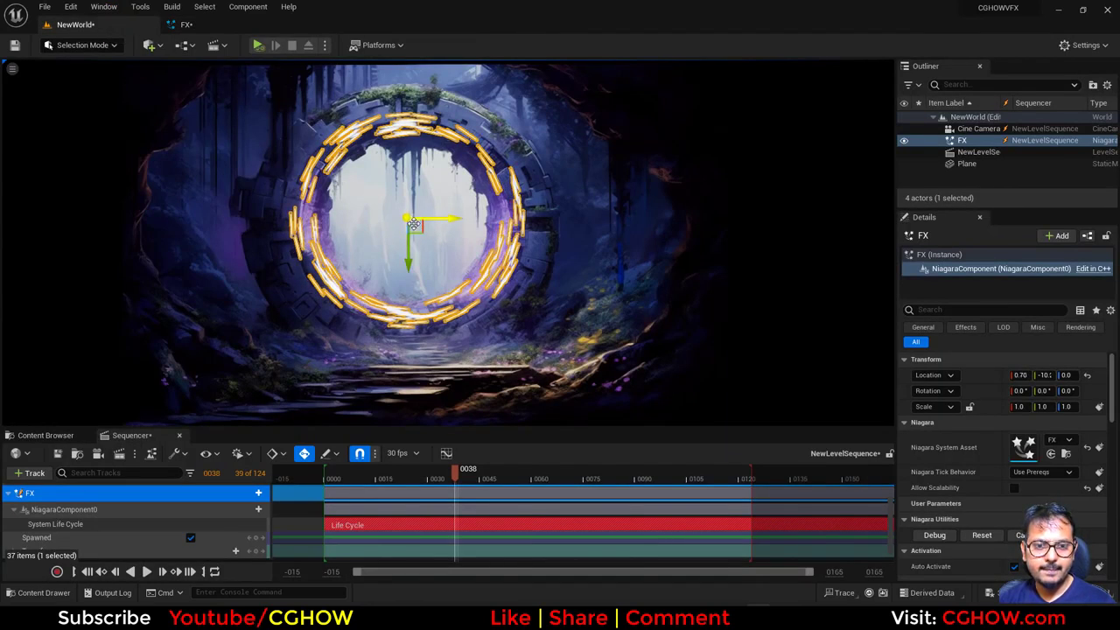
Reduce the torus Large Radius to about 32 and recentre the FX actor on the portal opening in the level
left_click(181, 24)
left_click(289, 326)
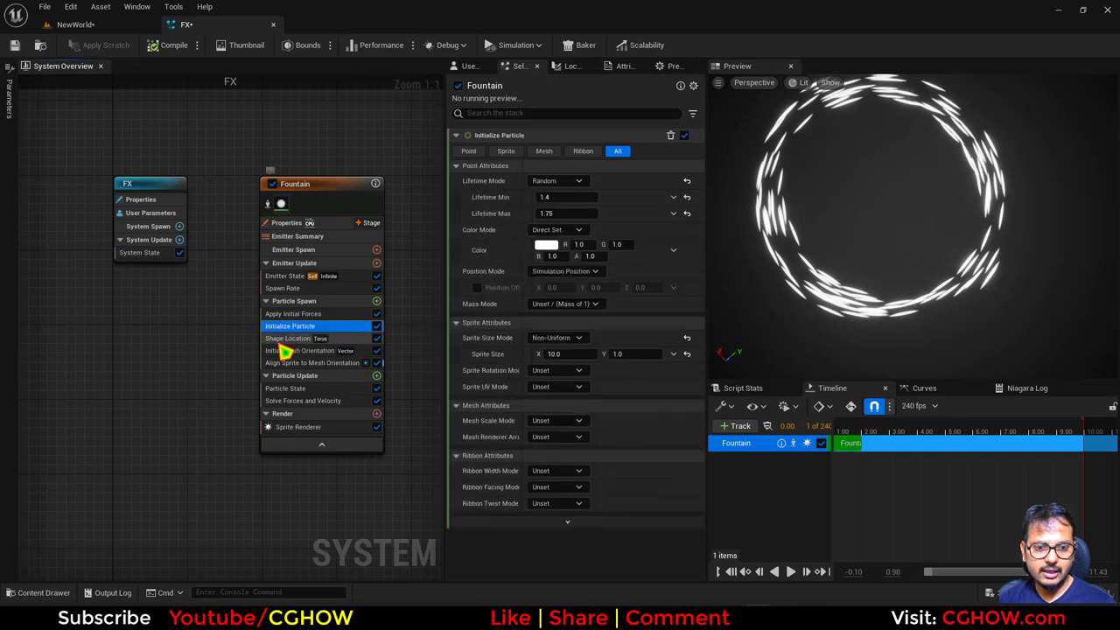
left_click(288, 338)
left_click_drag(557, 213, 529, 212)
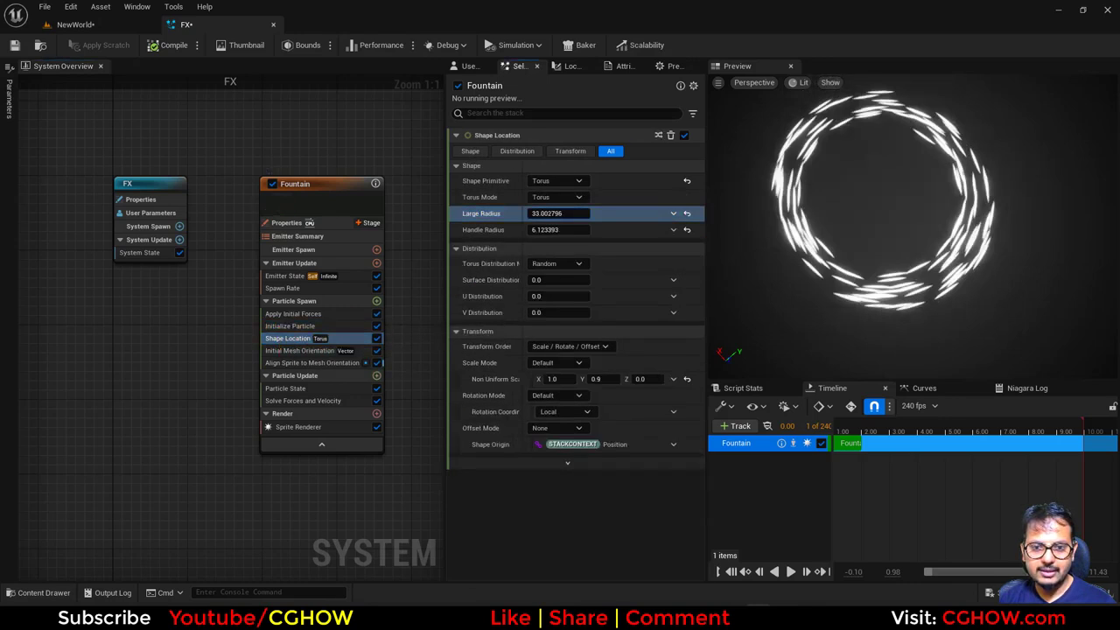
left_click(75, 24)
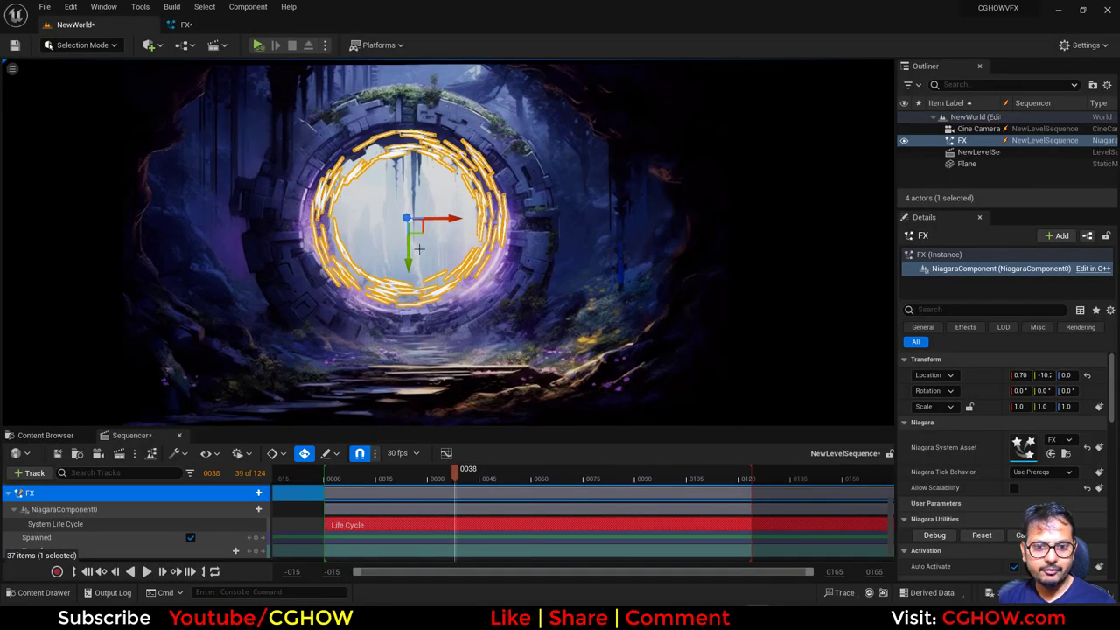
left_click_drag(422, 231, 419, 236)
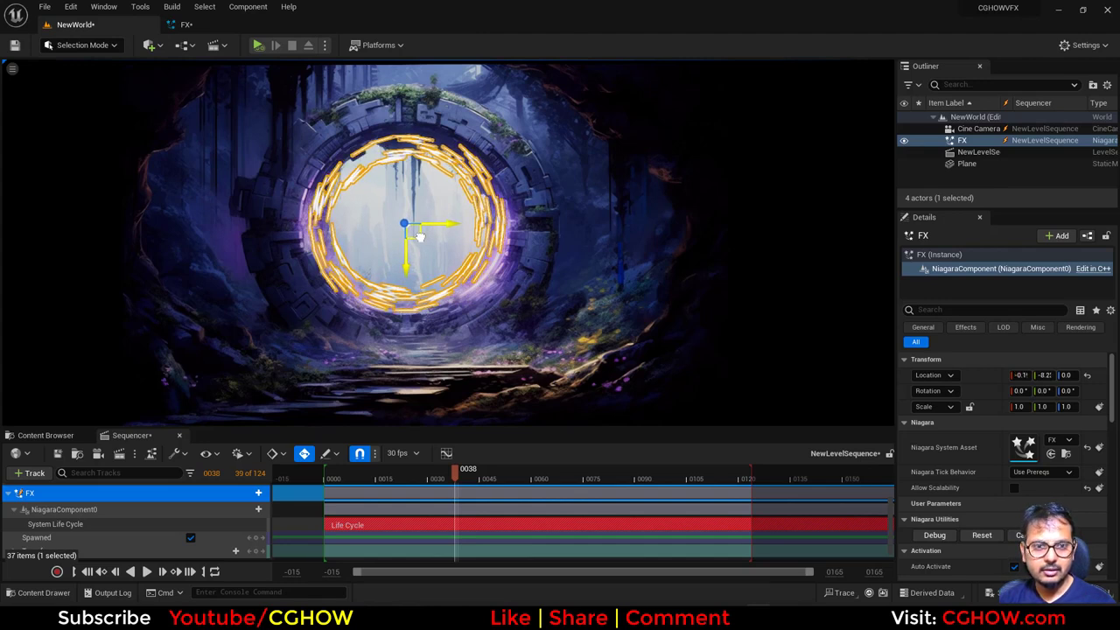
Set the torus Large Radius to 34 and check the unselected effect against the portal in the level's game view
left_click(187, 24)
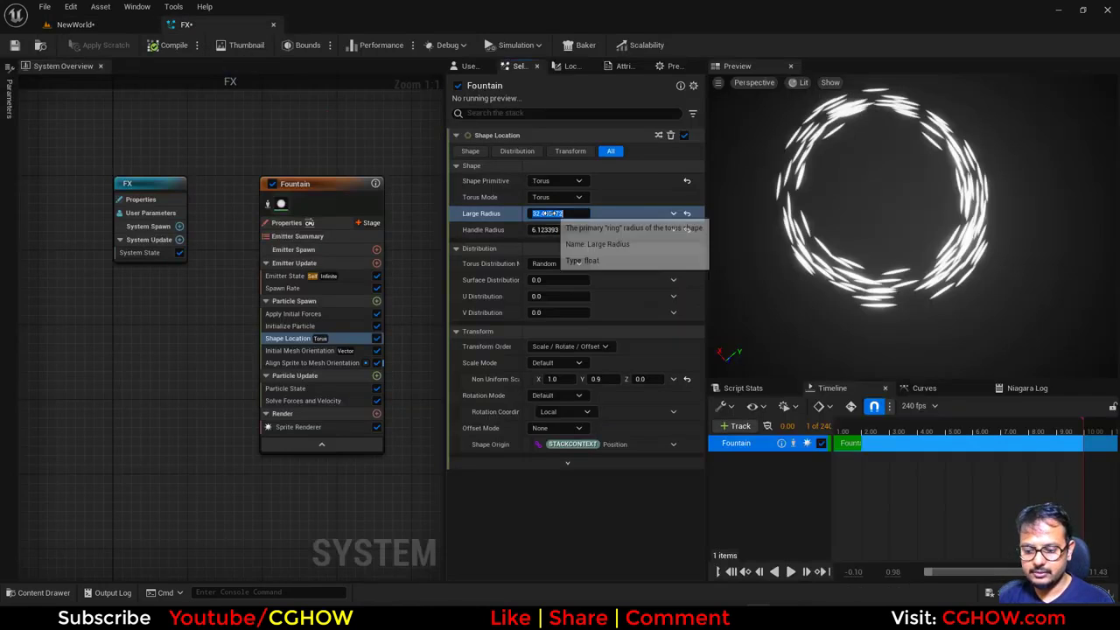
type("34")
key("Return")
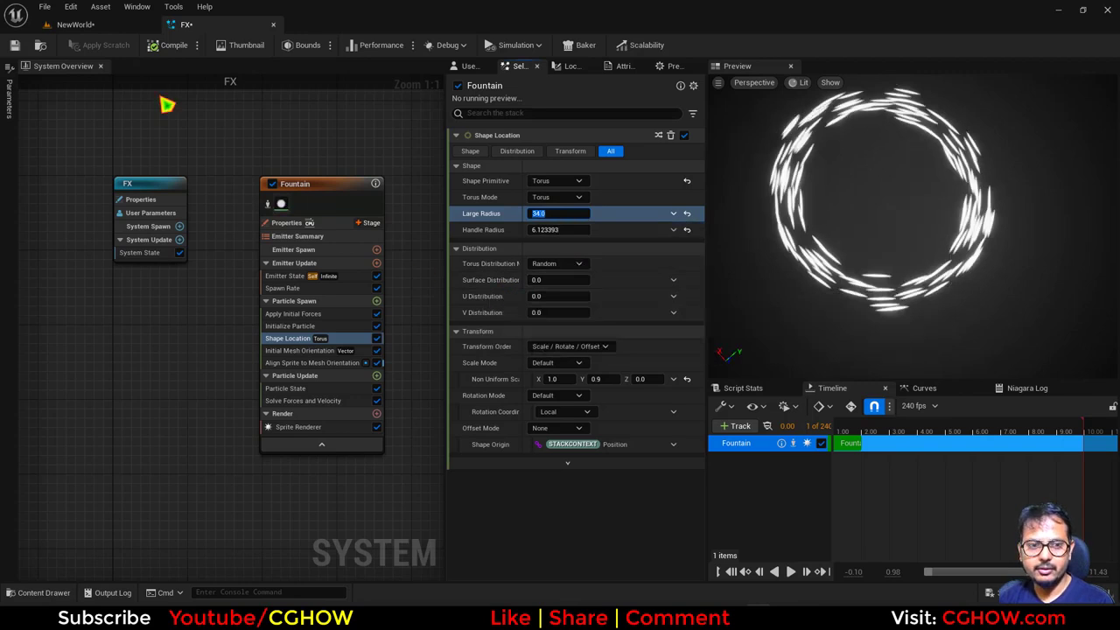
left_click(121, 26)
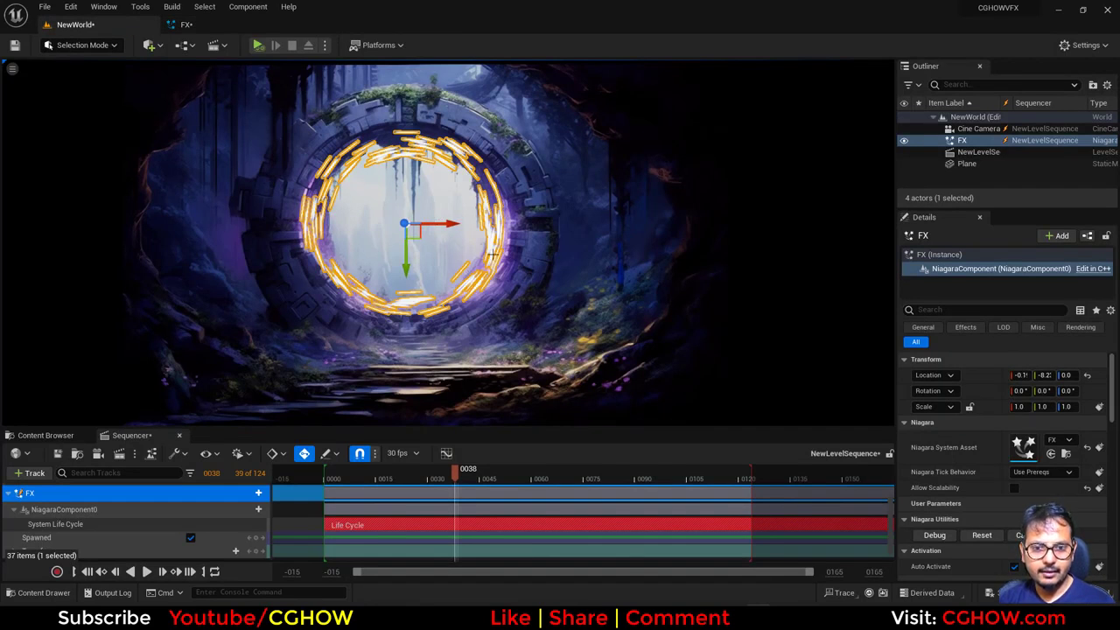
left_click(604, 257)
key("g")
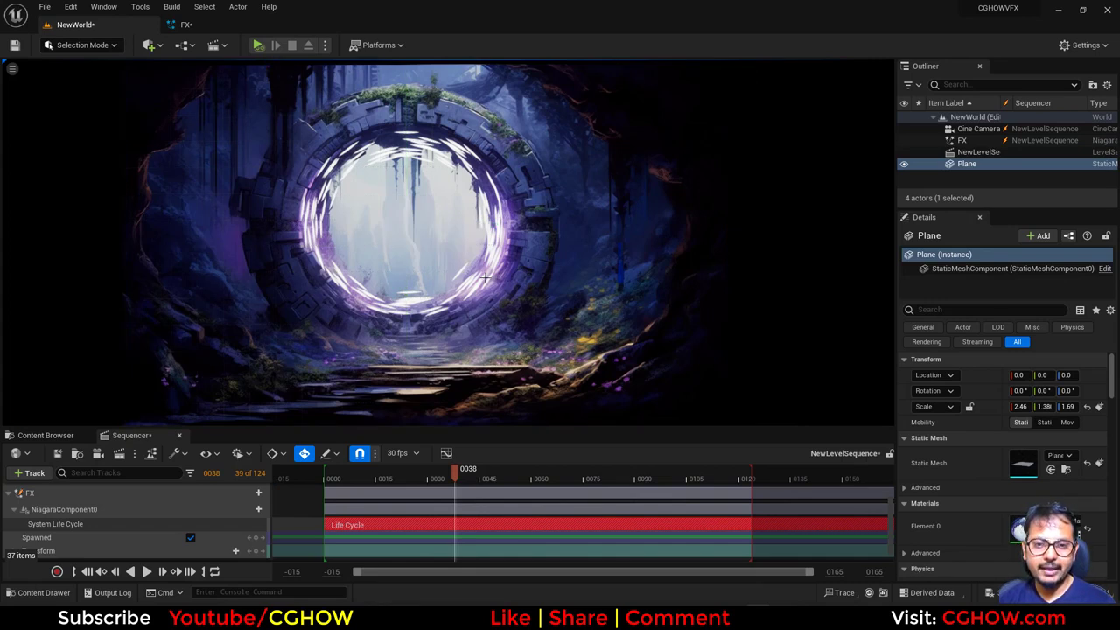
Save the FX, NewLevelSequence and NewWorld assets and scrub the sequence to check the effect
left_click(186, 25)
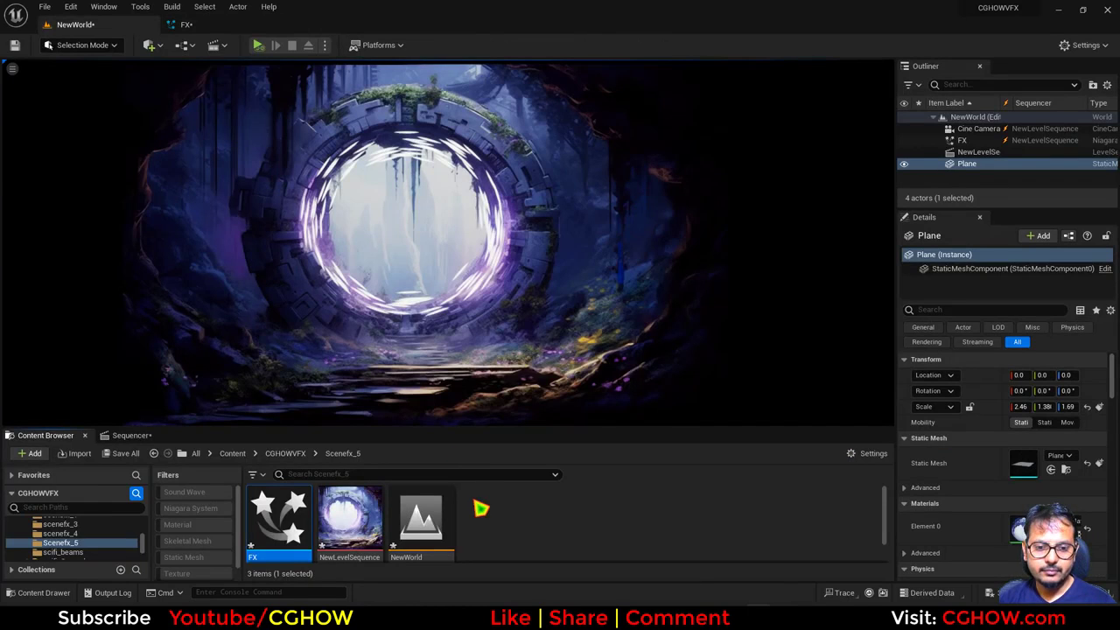
right_click(506, 531)
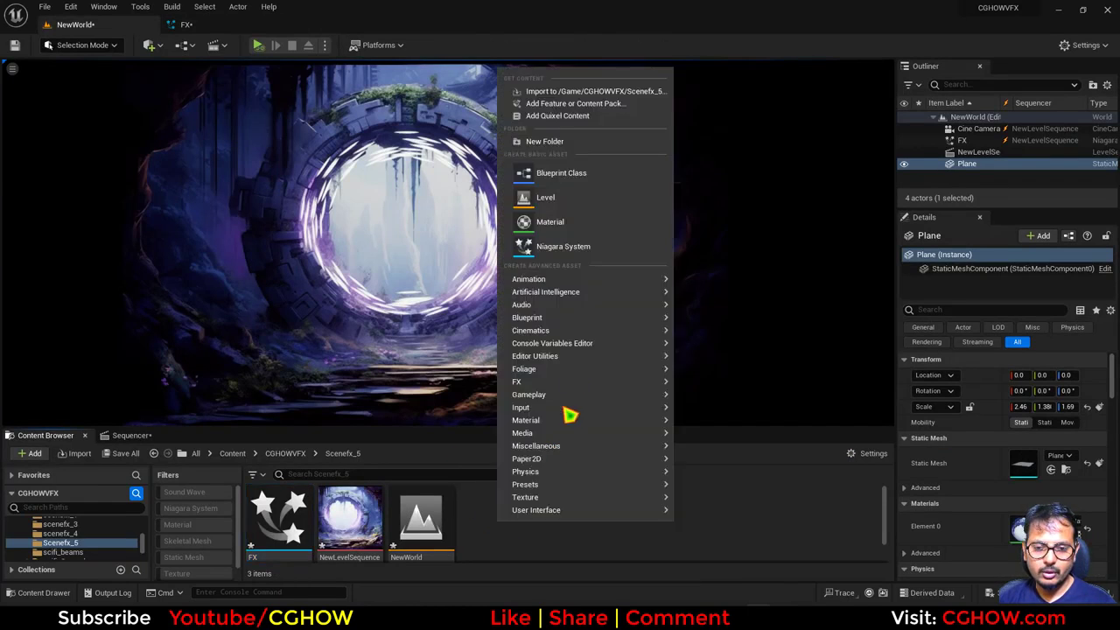
left_click(145, 459)
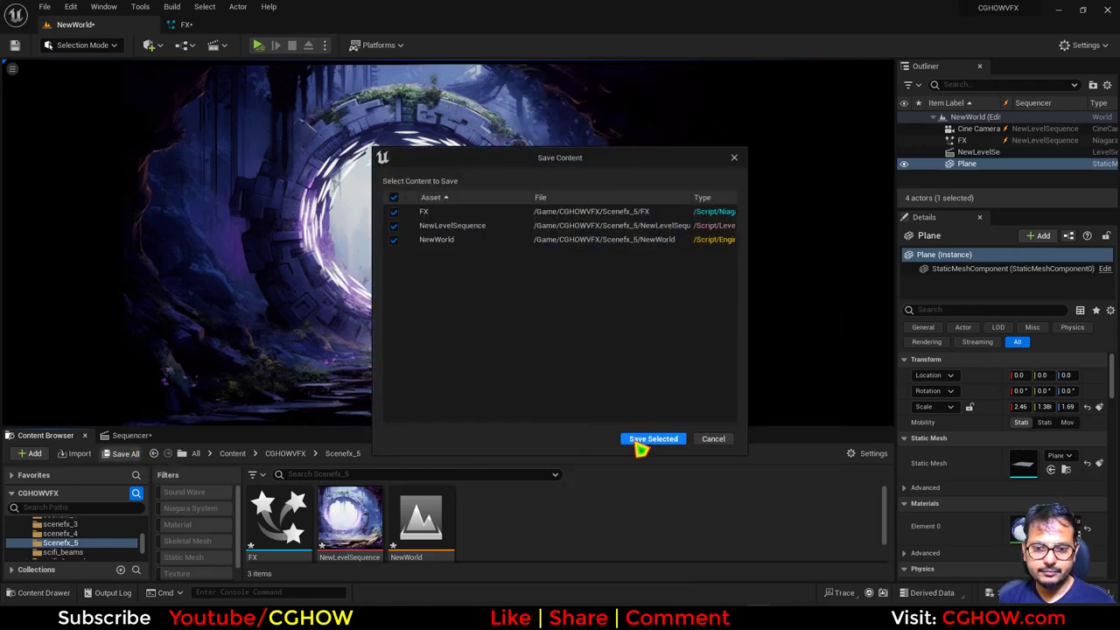
left_click(643, 442)
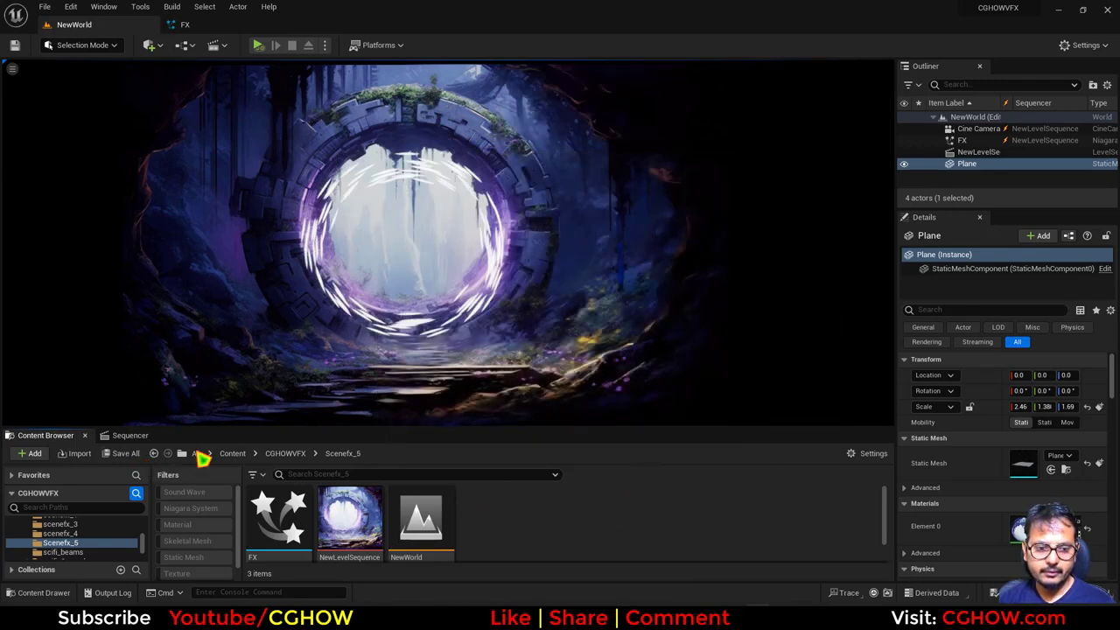
left_click(140, 436)
left_click_drag(417, 475, 460, 477)
left_click(70, 436)
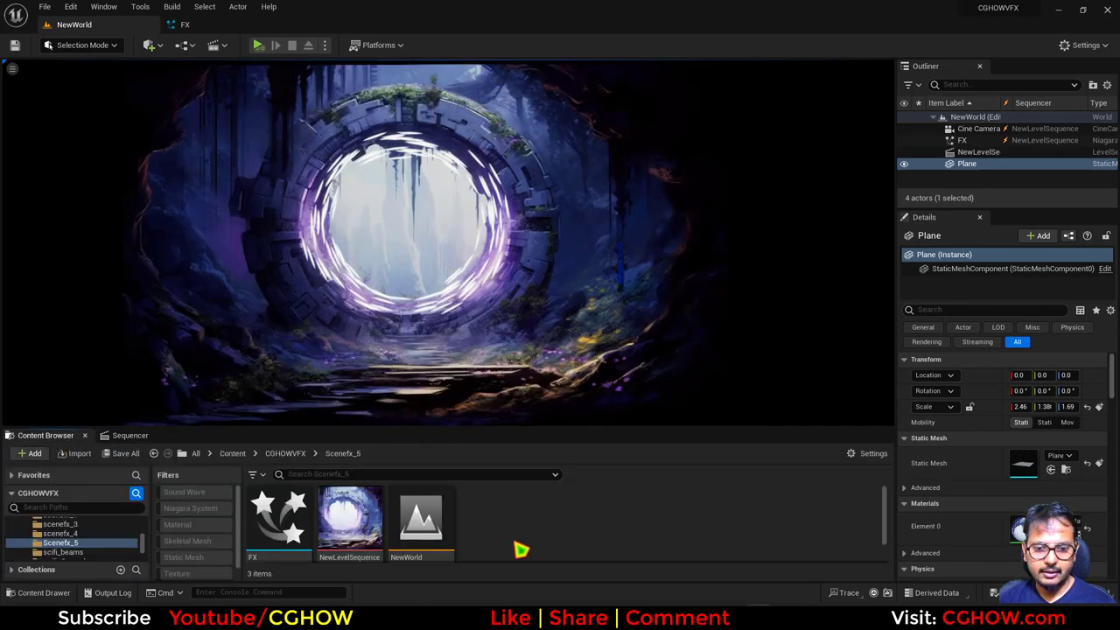
Create a material named m_bend_line in the Scenefx_5 folder, open it and preview it on a plane
right_click(517, 549)
left_click(595, 252)
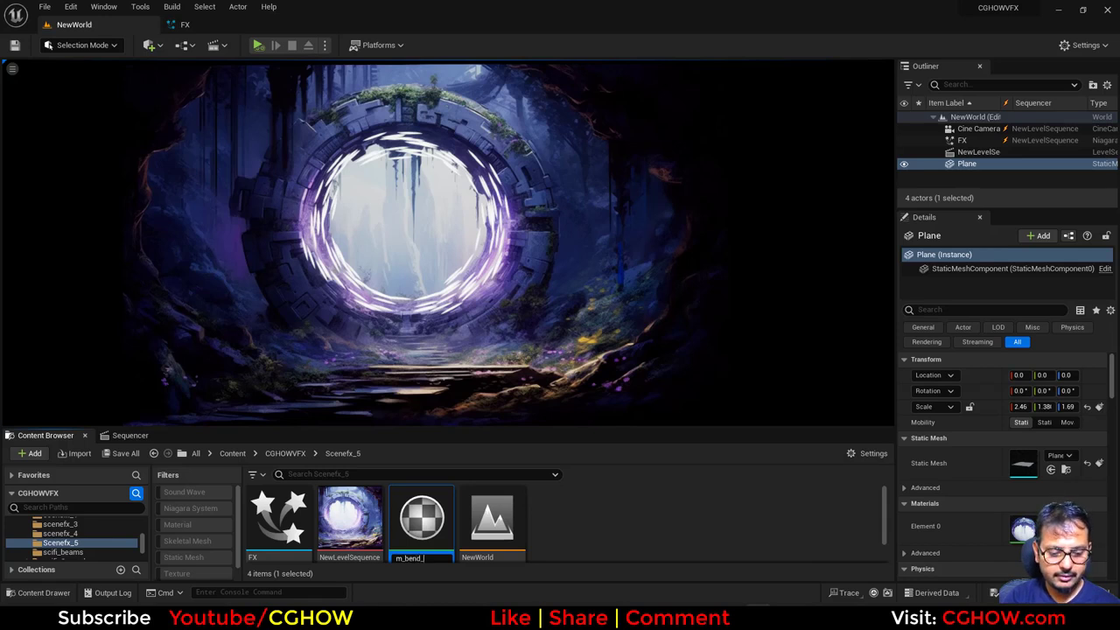
type("m_bend_line")
key("Return")
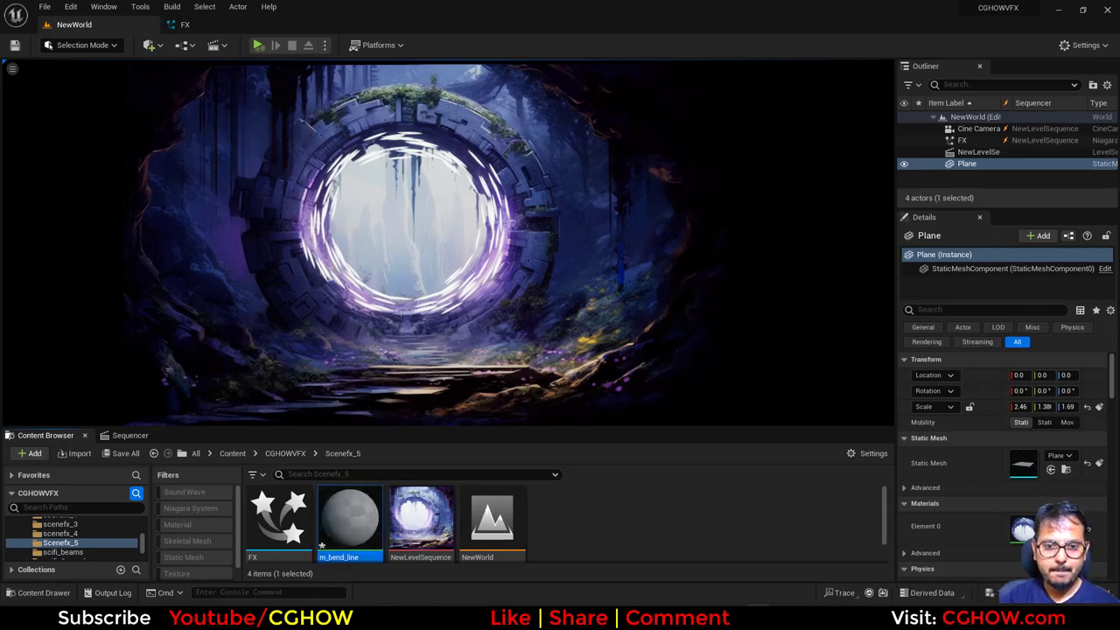
double_click(349, 521)
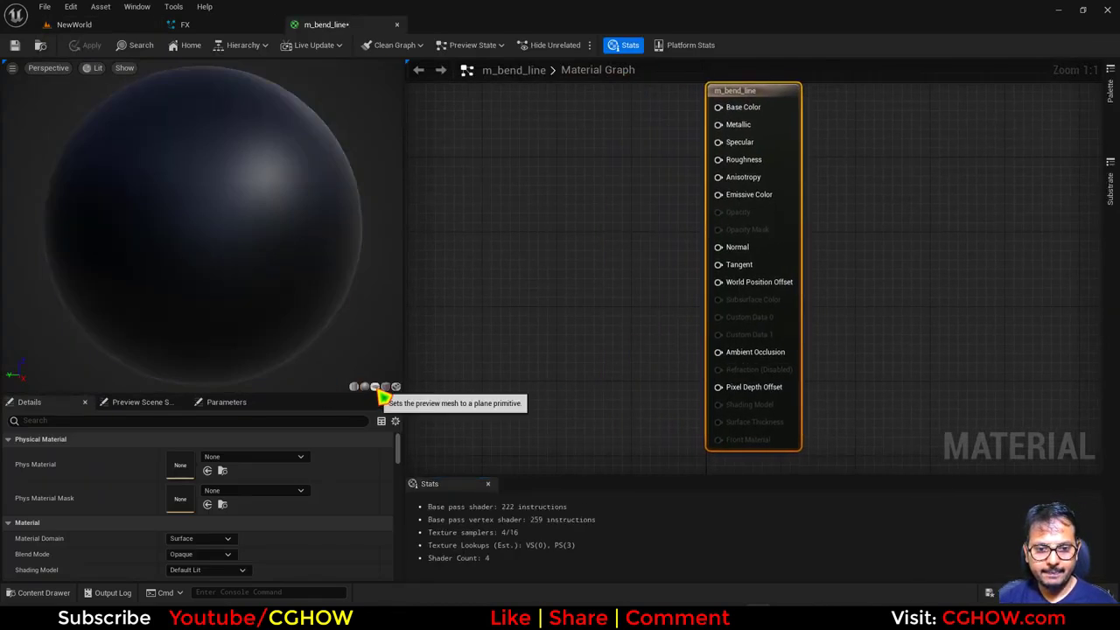
left_click(375, 387)
Add a RadialGradientExponential node to the material graph and place it in the free space beside the m_bend_line result node
right_click_drag(644, 305, 713, 309)
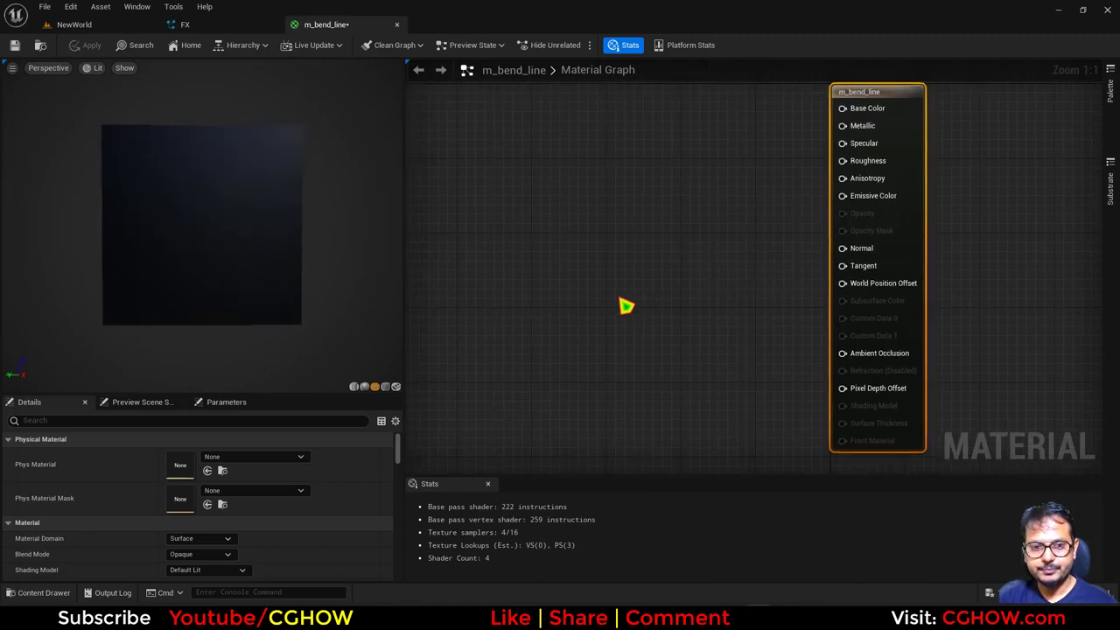
right_click_drag(626, 305, 682, 267)
right_click(591, 175)
type("rad")
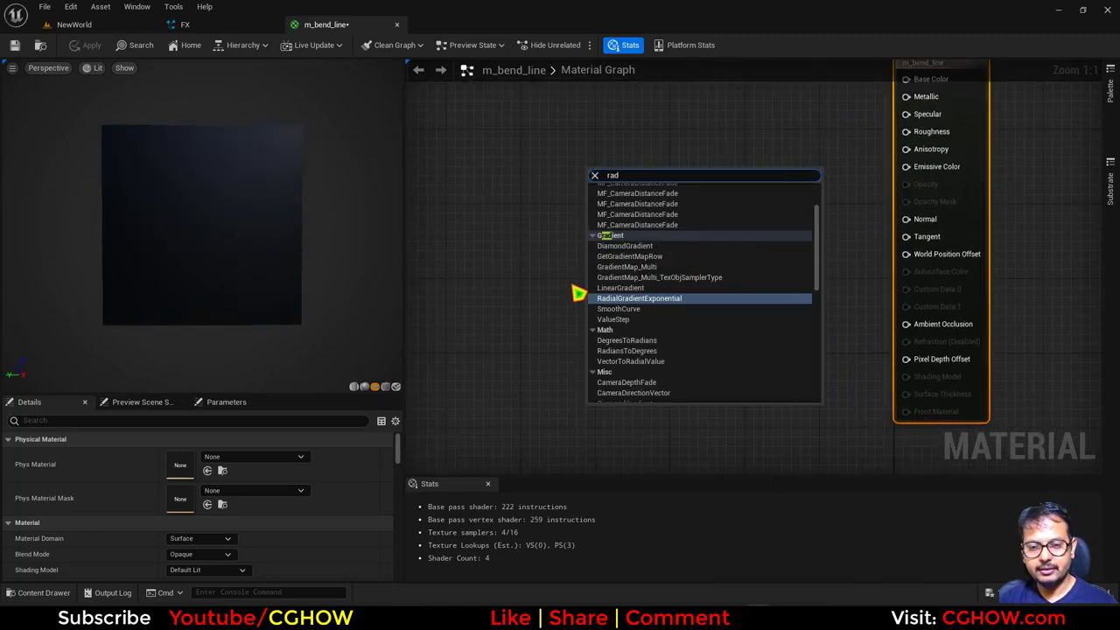
left_click(643, 298)
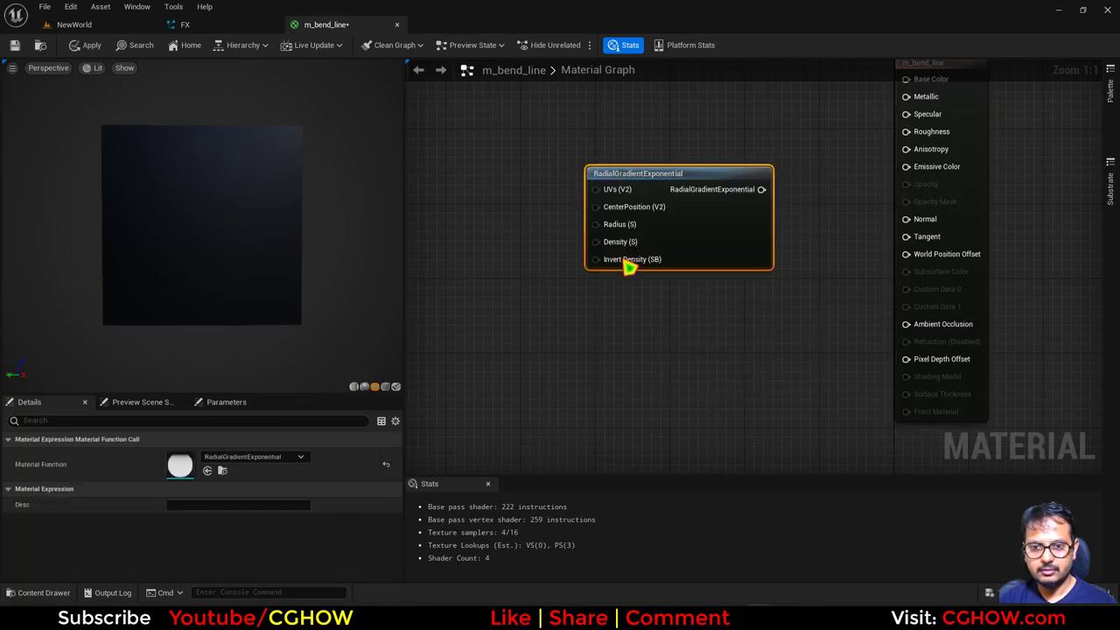
left_click_drag(700, 248, 644, 305)
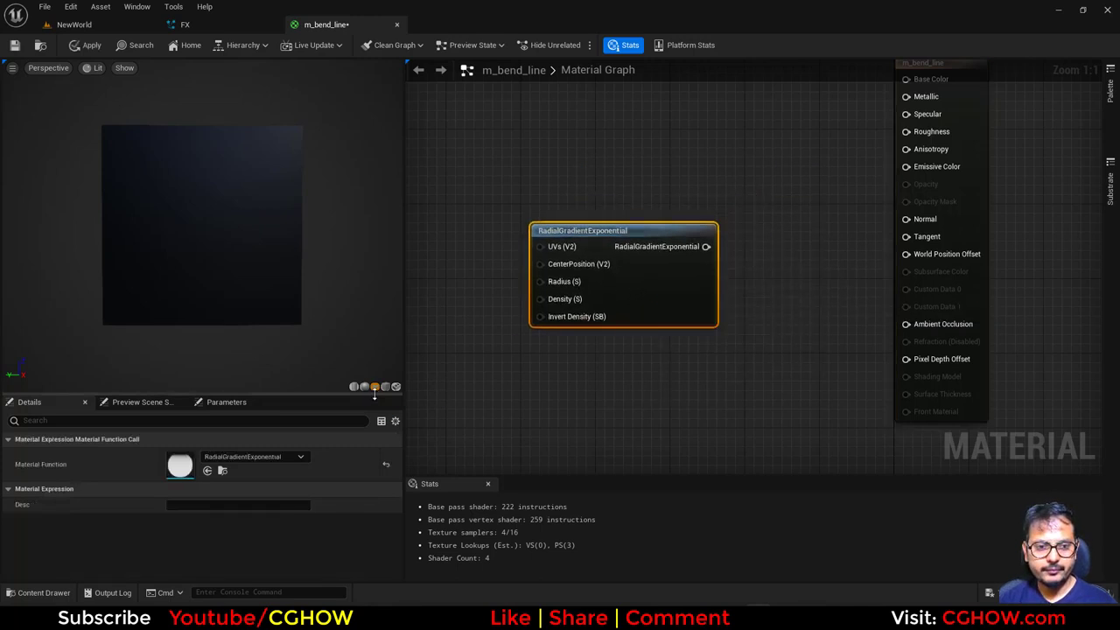
Feed a constant of 50 into the RadialGradientExponential node's Density and preview that gradient node
left_click_drag(626, 303, 617, 341)
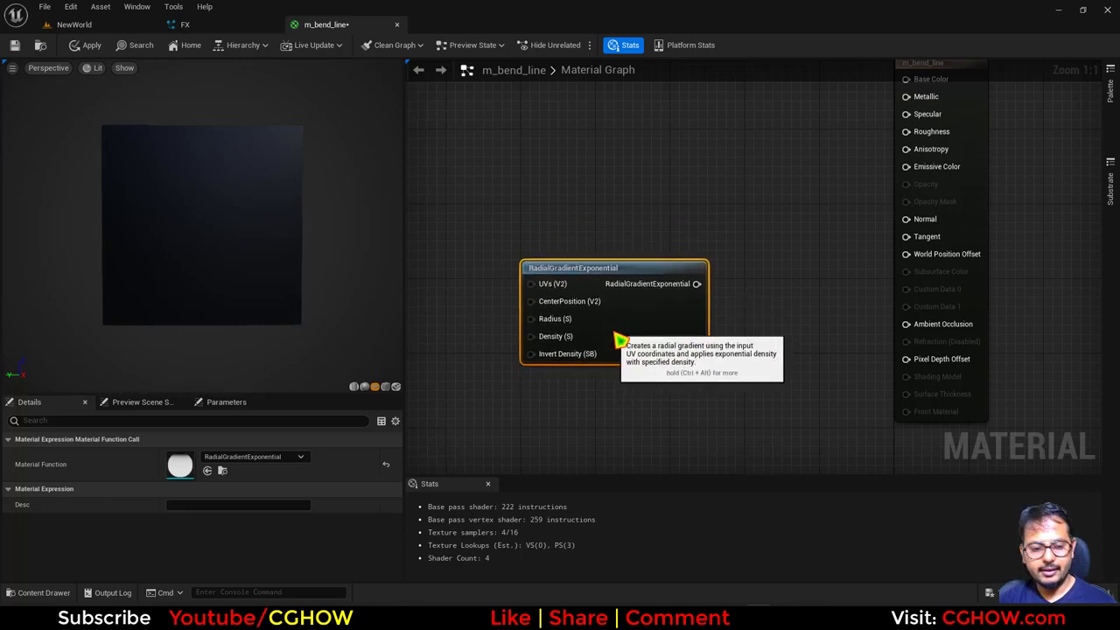
right_click_drag(439, 341, 537, 330)
left_click(483, 289)
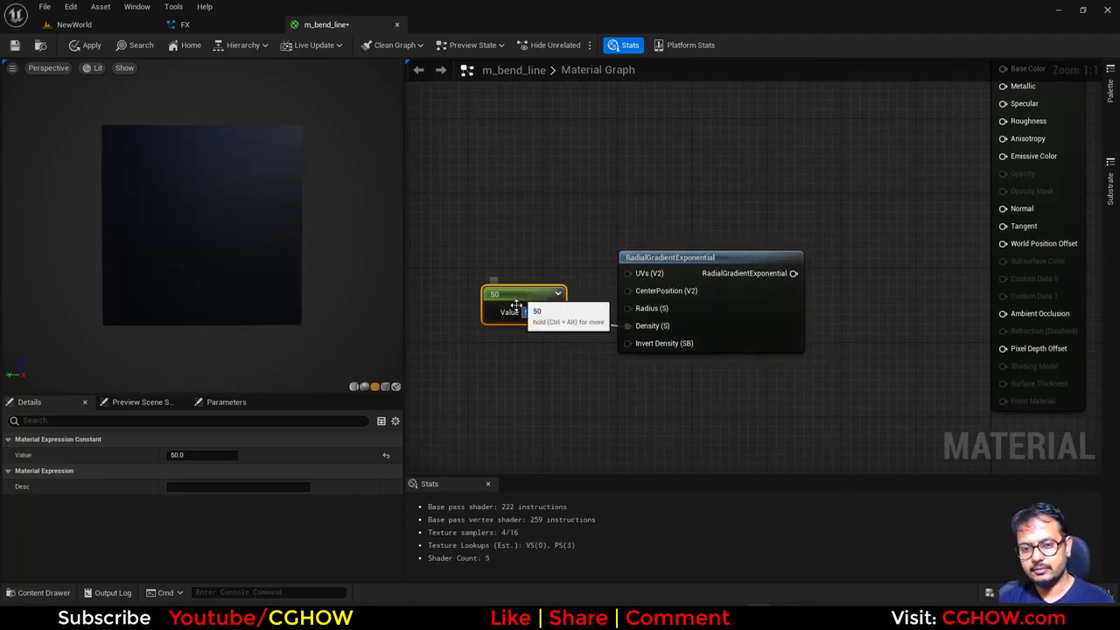
left_click_drag(500, 305, 523, 326)
right_click(743, 311)
left_click(812, 328)
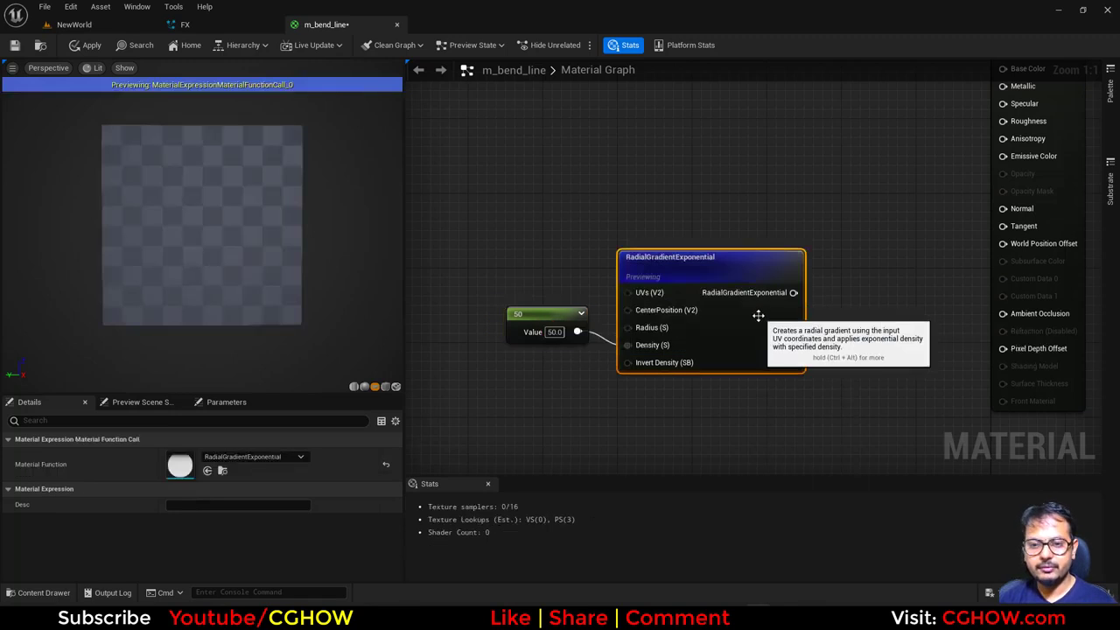
left_click_drag(757, 313, 742, 280)
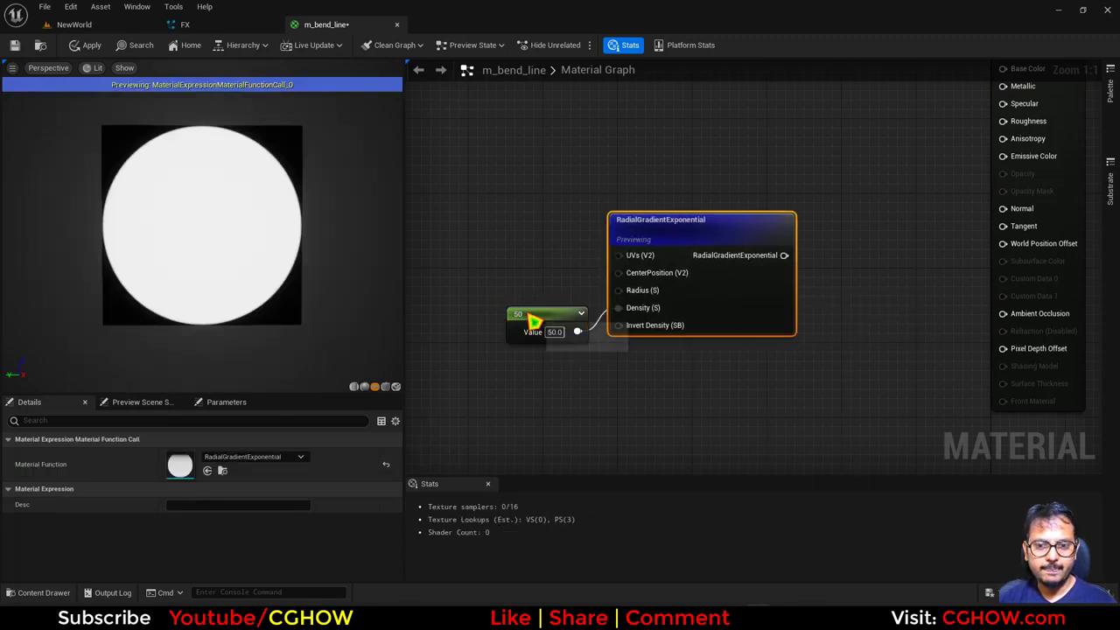
left_click_drag(526, 312, 525, 295)
Duplicate the RadialGradientExponential node below the original, keeping its Density fed by the same 50 constant
right_click_drag(617, 373, 547, 313)
left_click_drag(627, 317, 551, 410)
left_click(630, 247)
key("ctrl+d")
left_click_drag(629, 401, 662, 355)
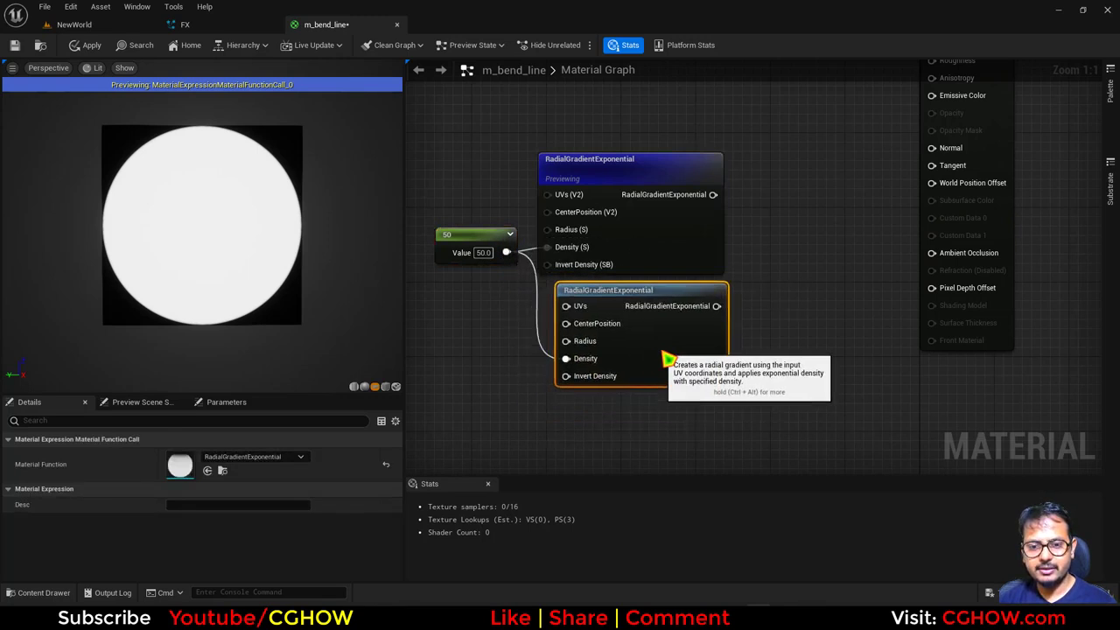
Add a constant of 0.4 and connect it to the Radius of the duplicated RadialGradientExponential node
key("1")
left_click(450, 331)
left_click_drag(516, 353, 579, 350)
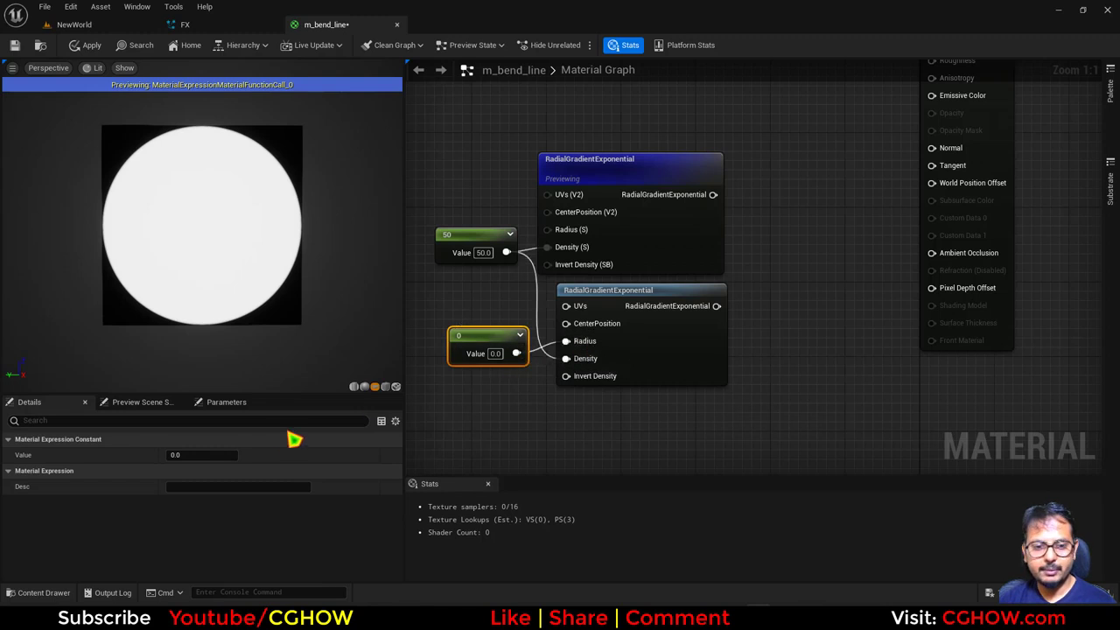
left_click(205, 455)
type("0.4")
key("Return")
Subtract the second radial gradient from the first with a Subtract node and preview it
right_click_drag(775, 278, 706, 327)
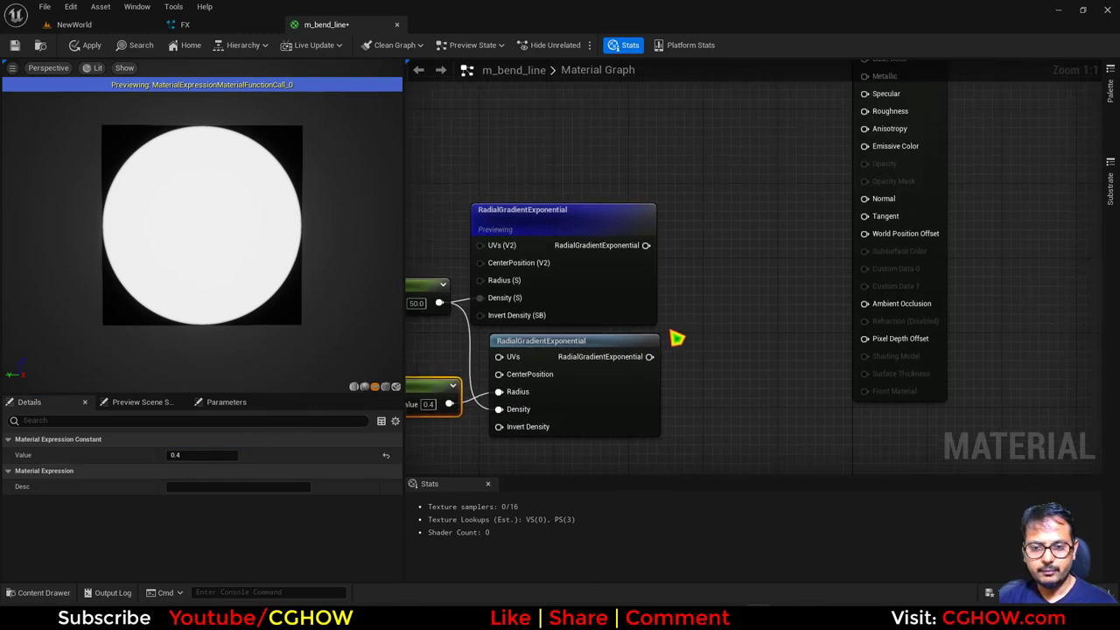
left_click_drag(648, 246, 730, 288)
type("sub")
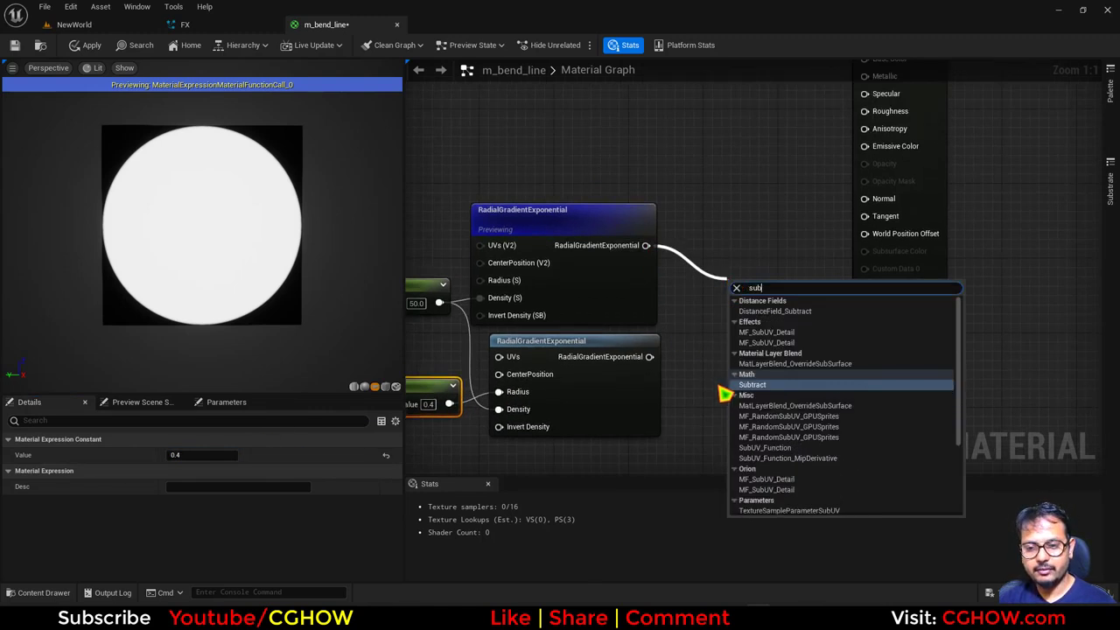
left_click(744, 384)
left_click_drag(649, 356, 744, 273)
right_click(742, 312)
left_click(784, 321)
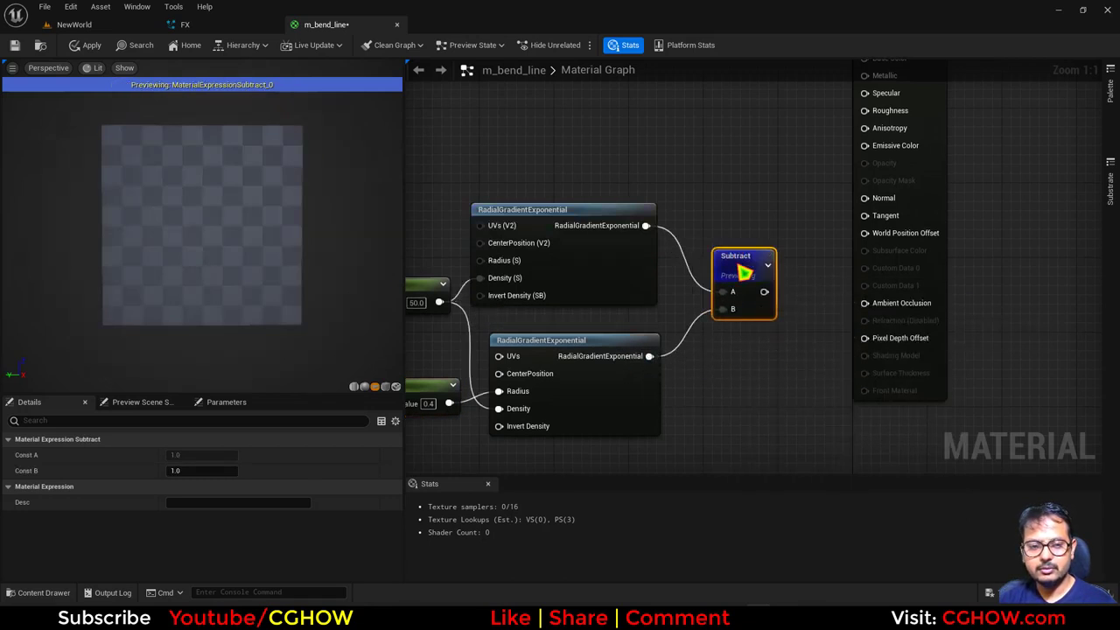
right_click_drag(684, 411, 719, 414)
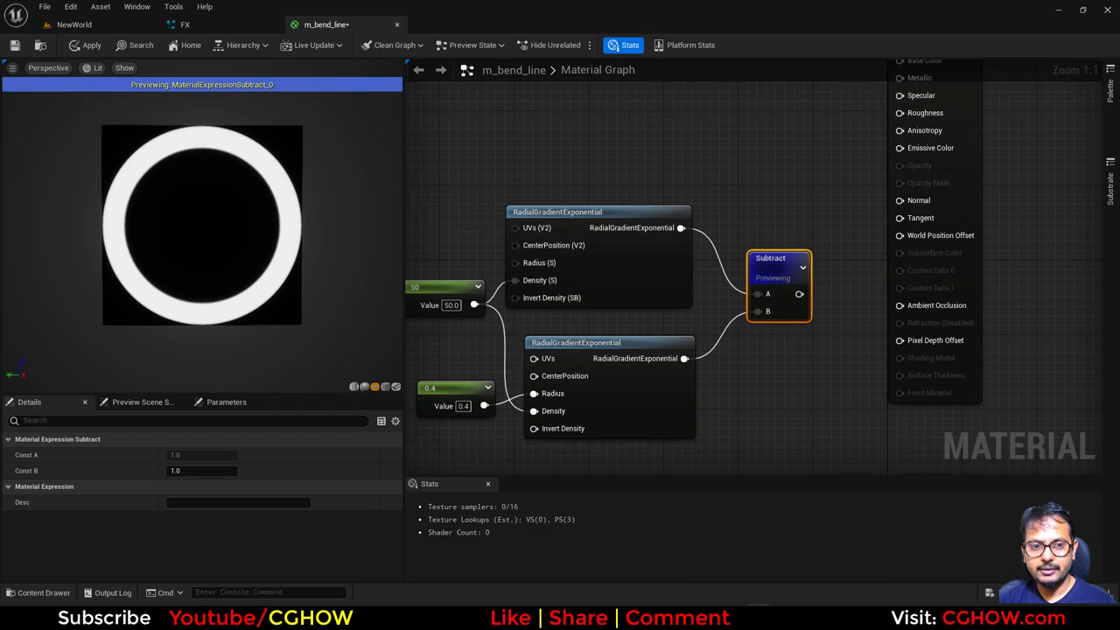
right_click_drag(411, 207, 486, 210)
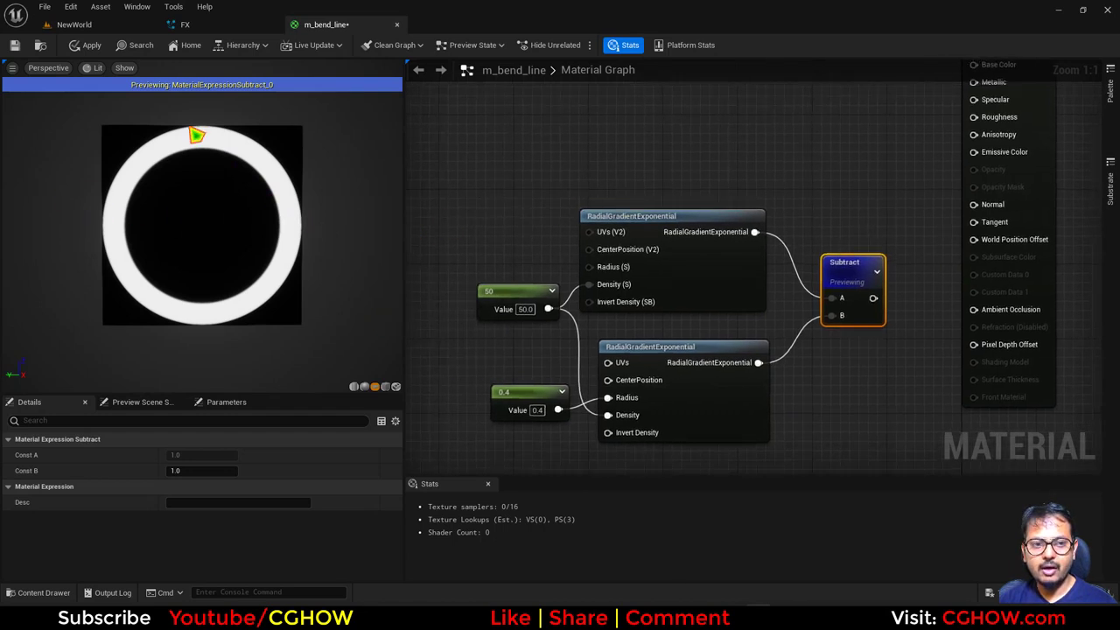
right_click_drag(463, 213, 399, 143)
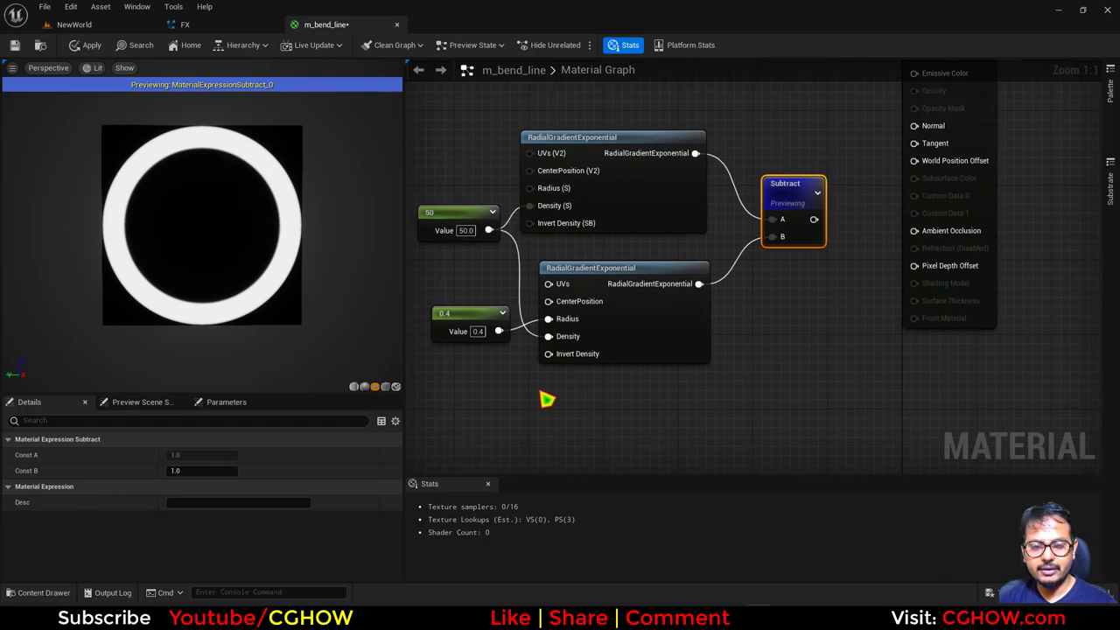
right_click_drag(550, 398, 633, 436)
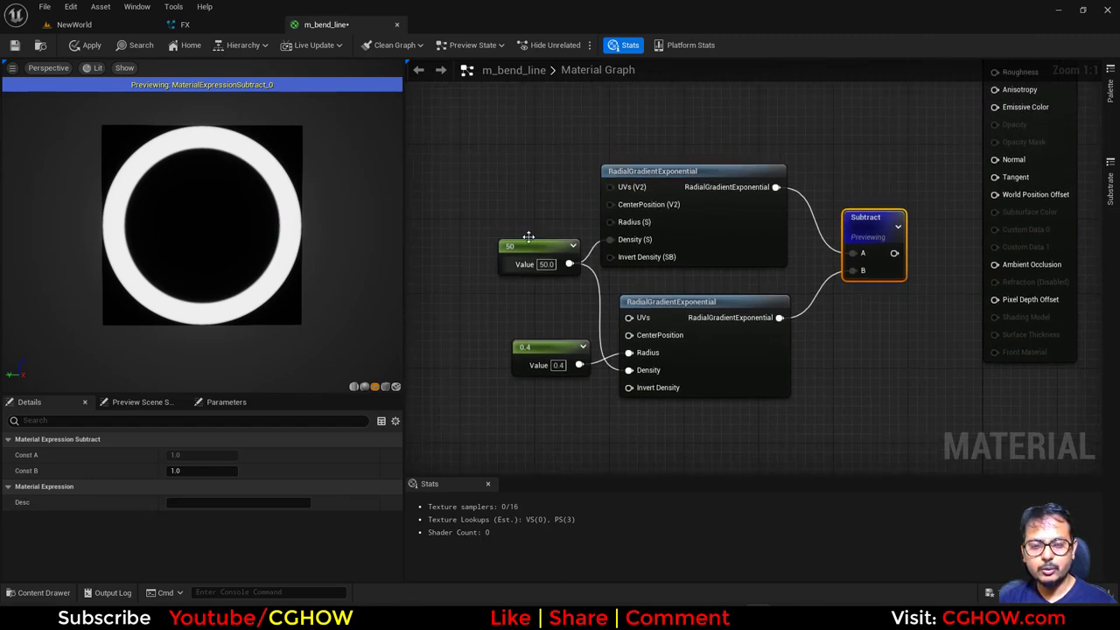
right_click_drag(500, 223, 627, 380)
right_click(532, 202)
type("r")
left_click(504, 202)
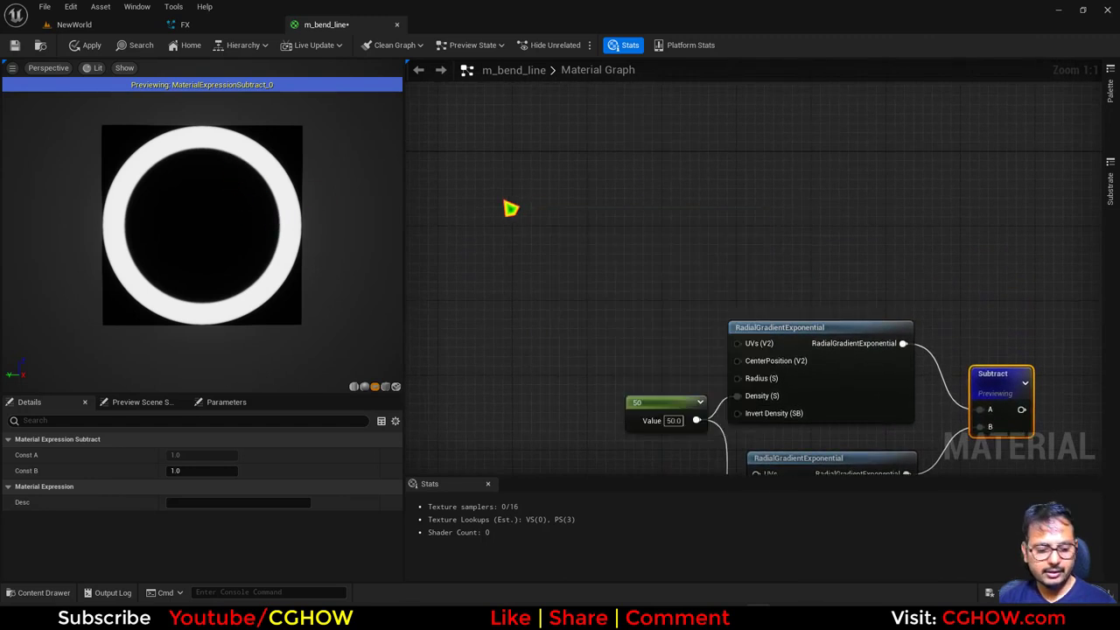
Add a VectorToRadialValue node in the free space above the radial gradient nodes
right_click(511, 209)
type("vector t")
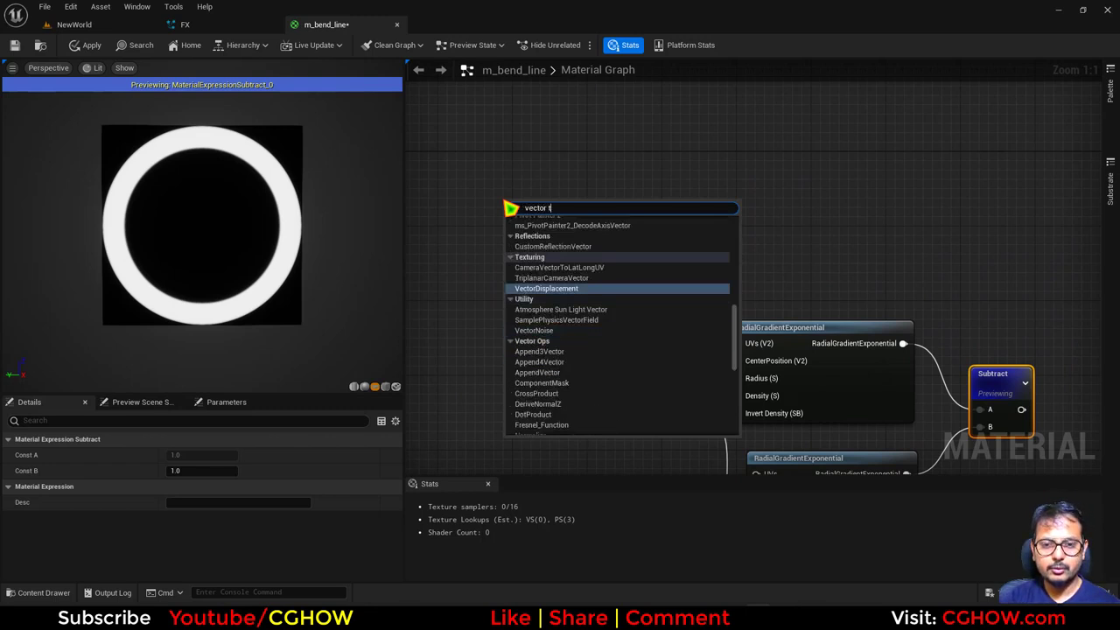
type("o ra")
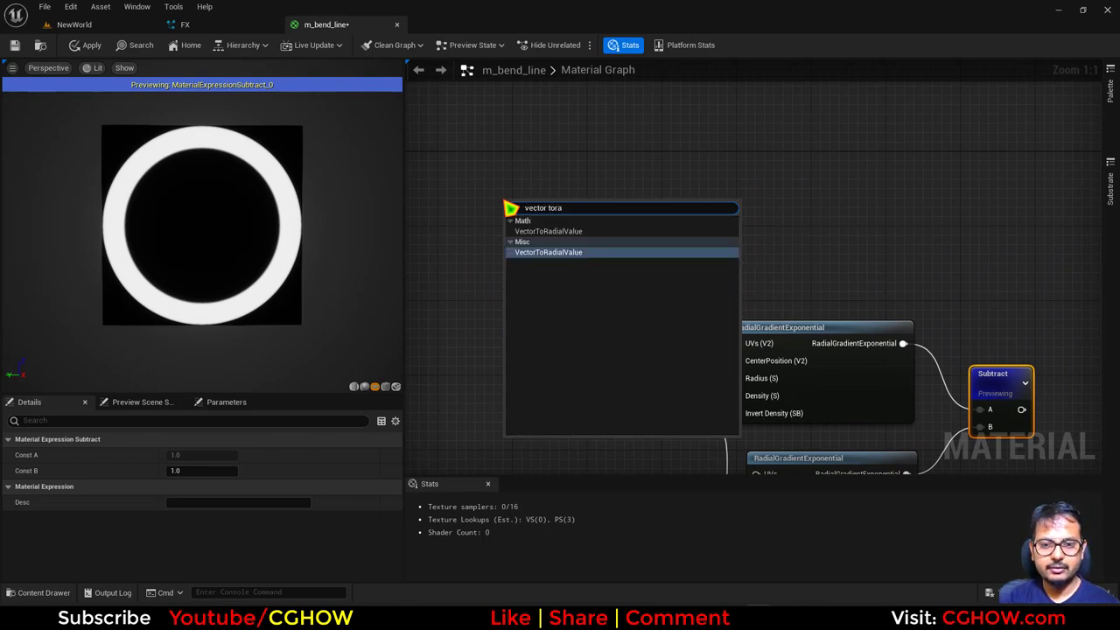
key("Return")
Connect Radial Coordinates to a new component mask, preview the mask and restrict it to the R channel
key("shift+c")
left_click(733, 196, "shift")
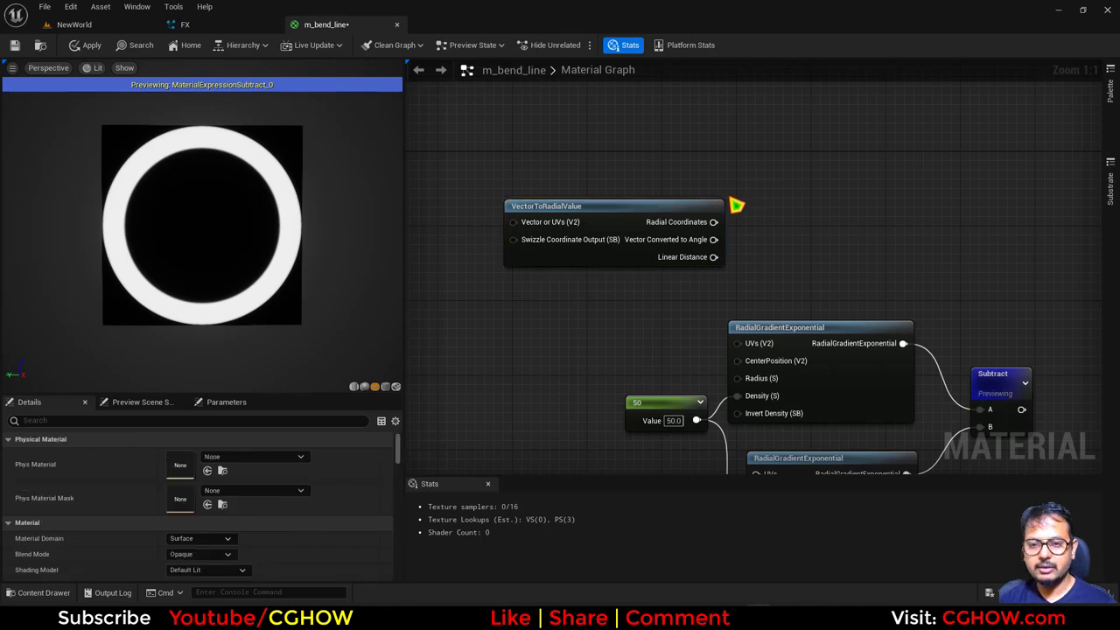
left_click_drag(714, 222, 747, 214)
right_click(761, 195)
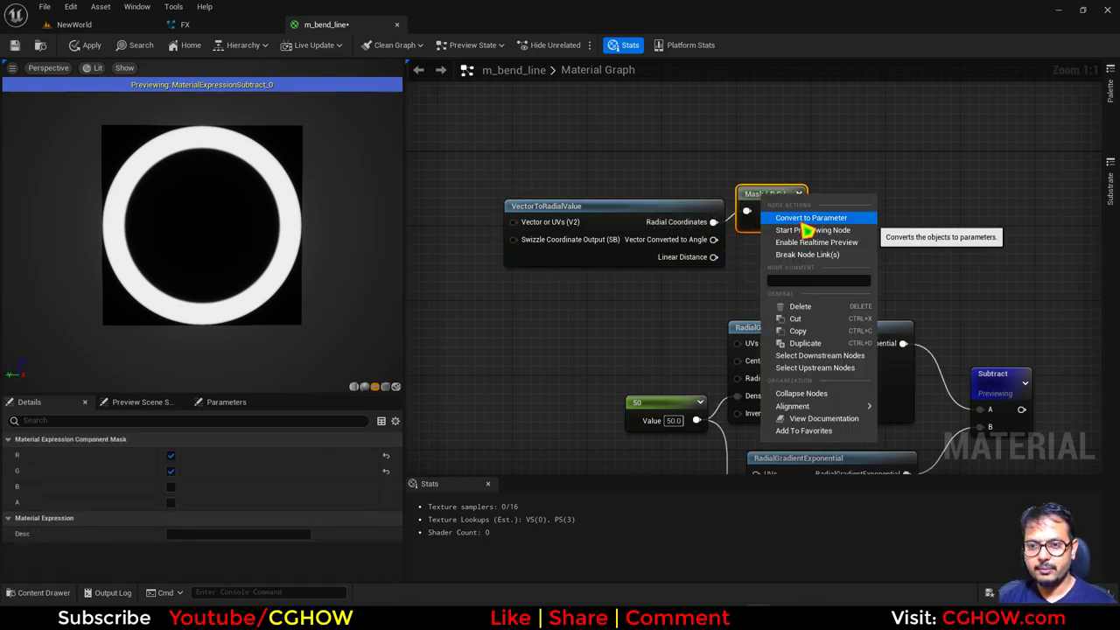
left_click(811, 229)
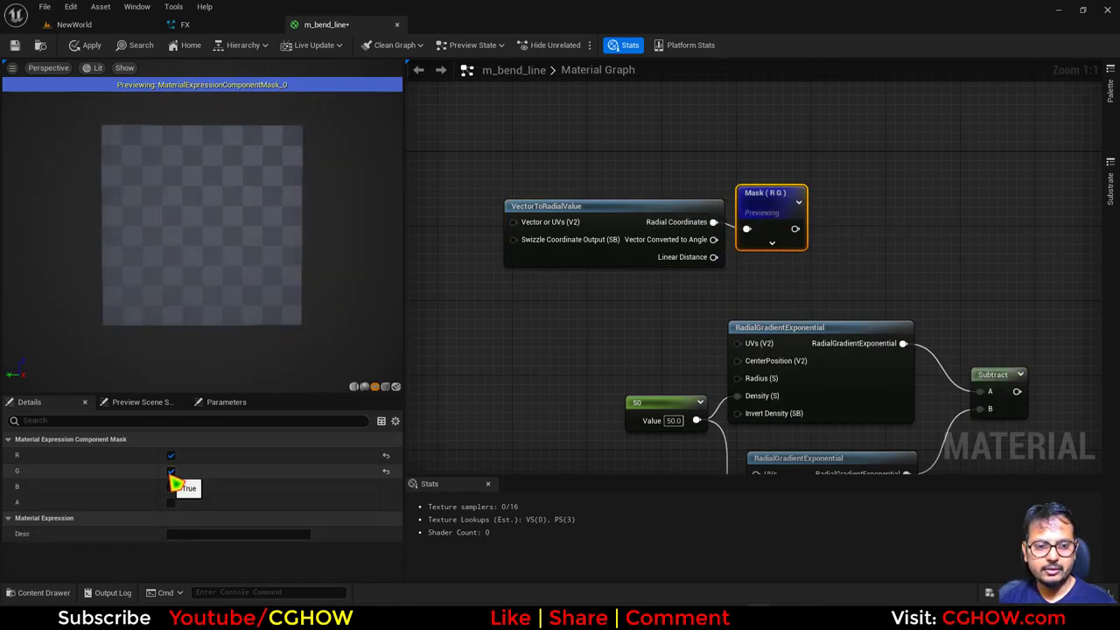
left_click(171, 471)
Feed the R mask's output into the Y input of a new Step node and preview the Step node
right_click_drag(809, 208, 560, 203)
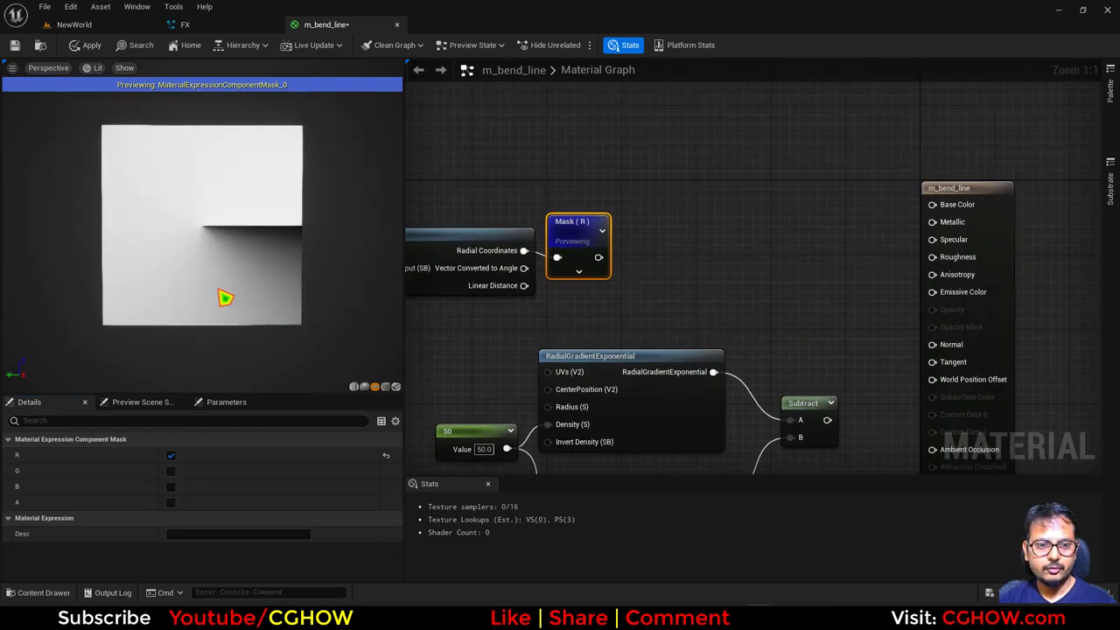
right_click_drag(598, 257, 571, 273)
left_click_drag(588, 272, 623, 249)
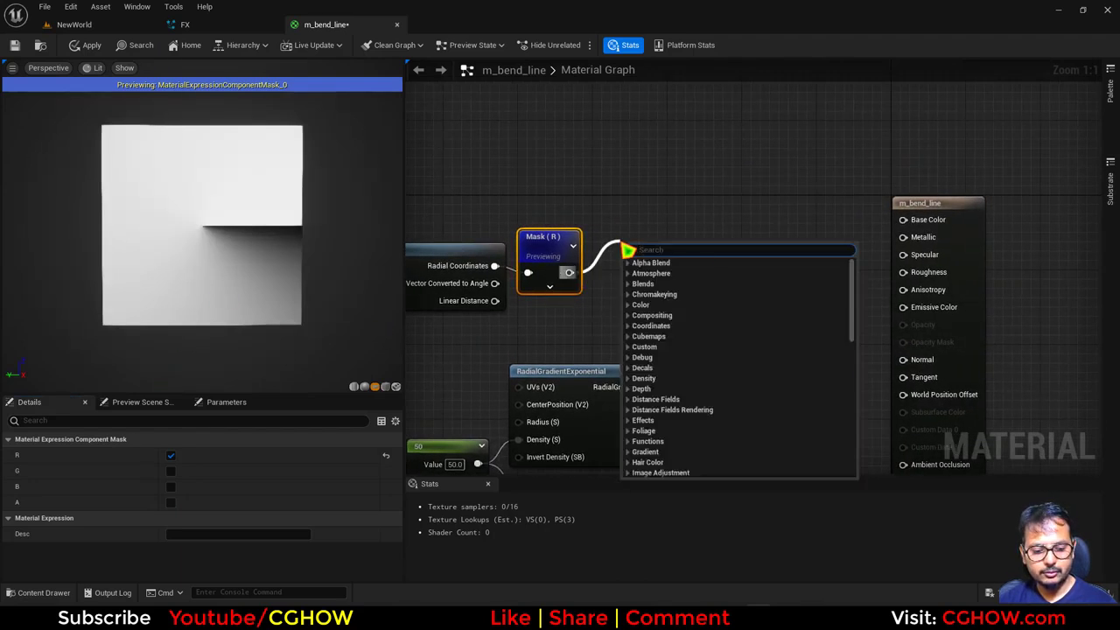
type("step")
left_click(656, 368)
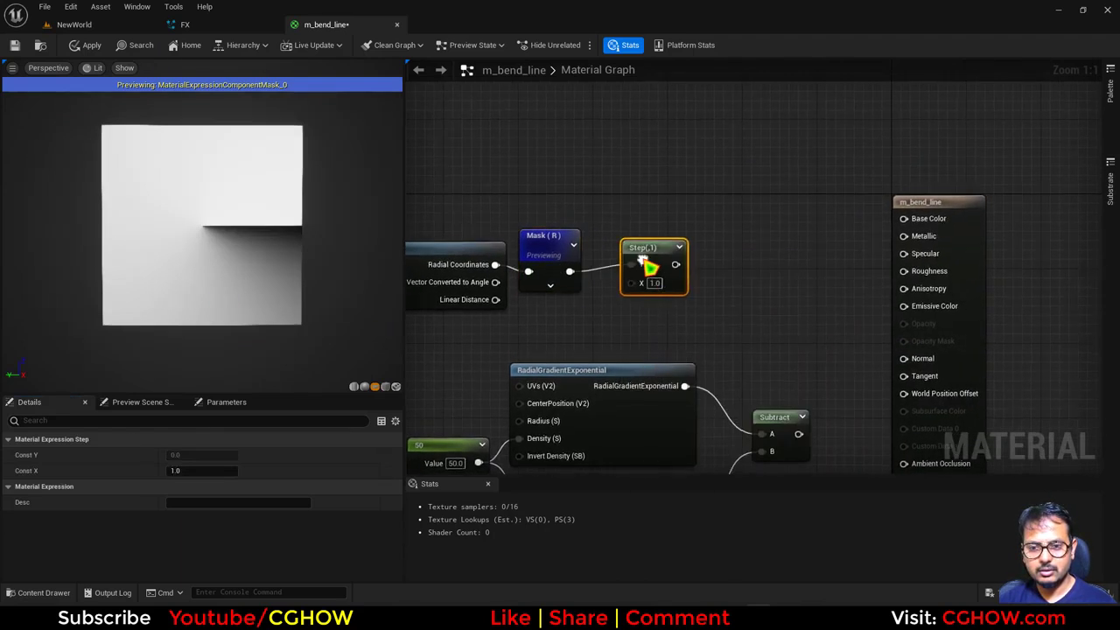
right_click(651, 271)
left_click(670, 284)
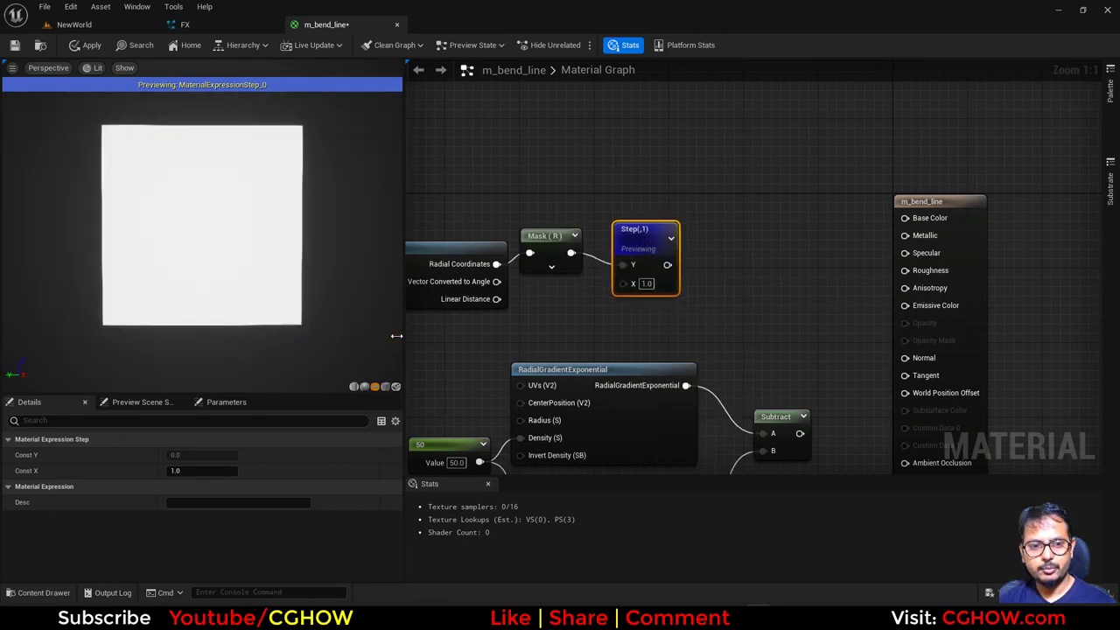
Set the Step node's Const X to 0.5
left_click(221, 470)
type("0.5")
key("Return")
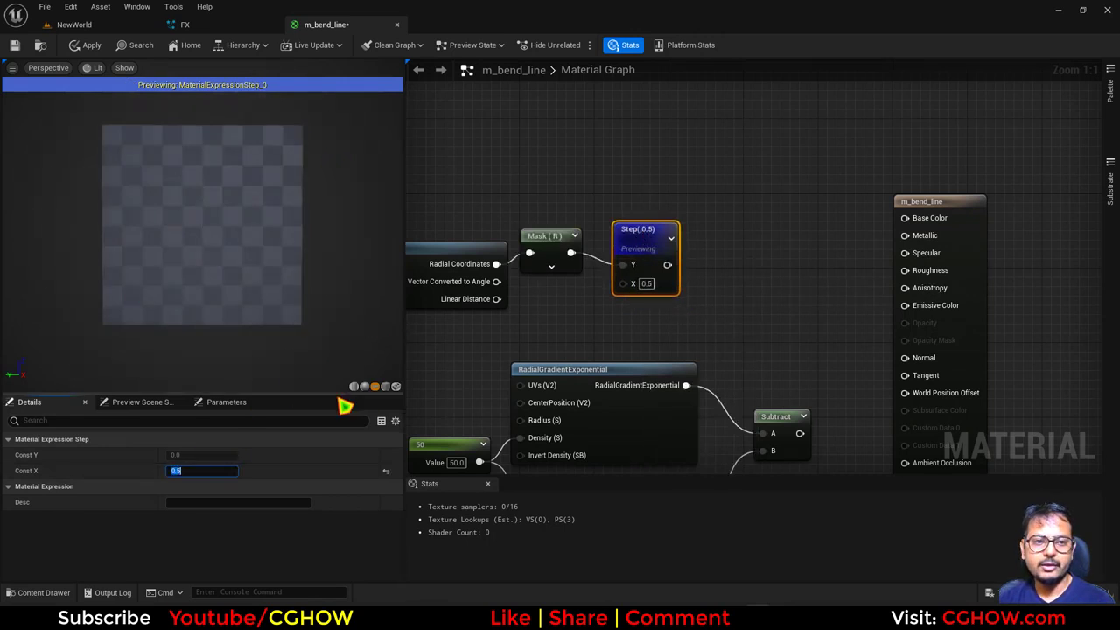
right_click_drag(711, 303, 589, 262)
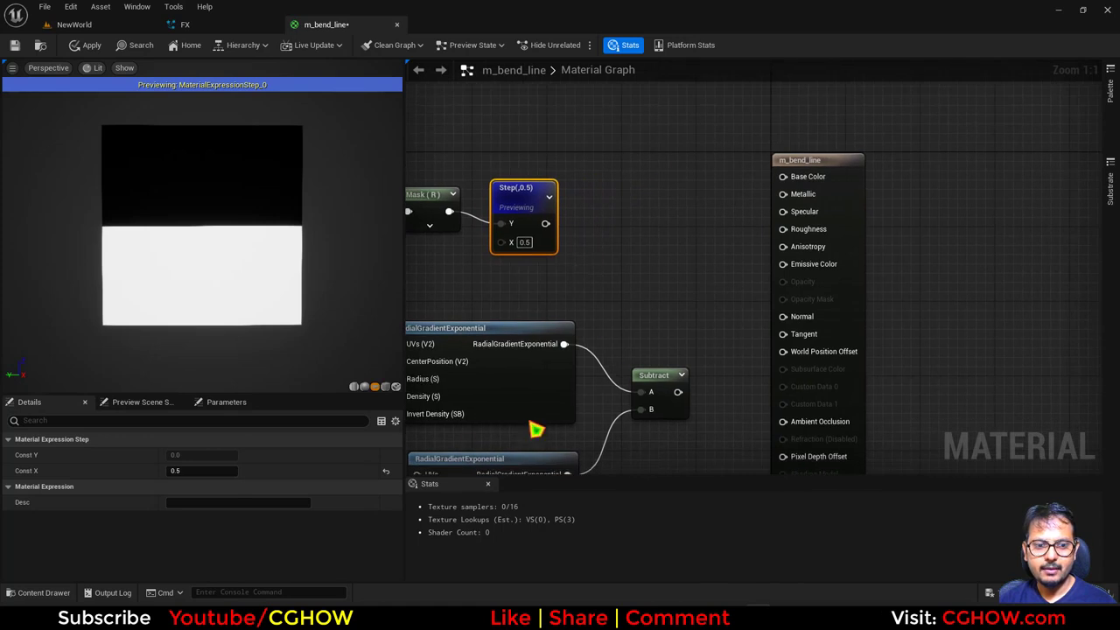
Set the Step node's Const X to 0.2
left_click(191, 475)
type("0")
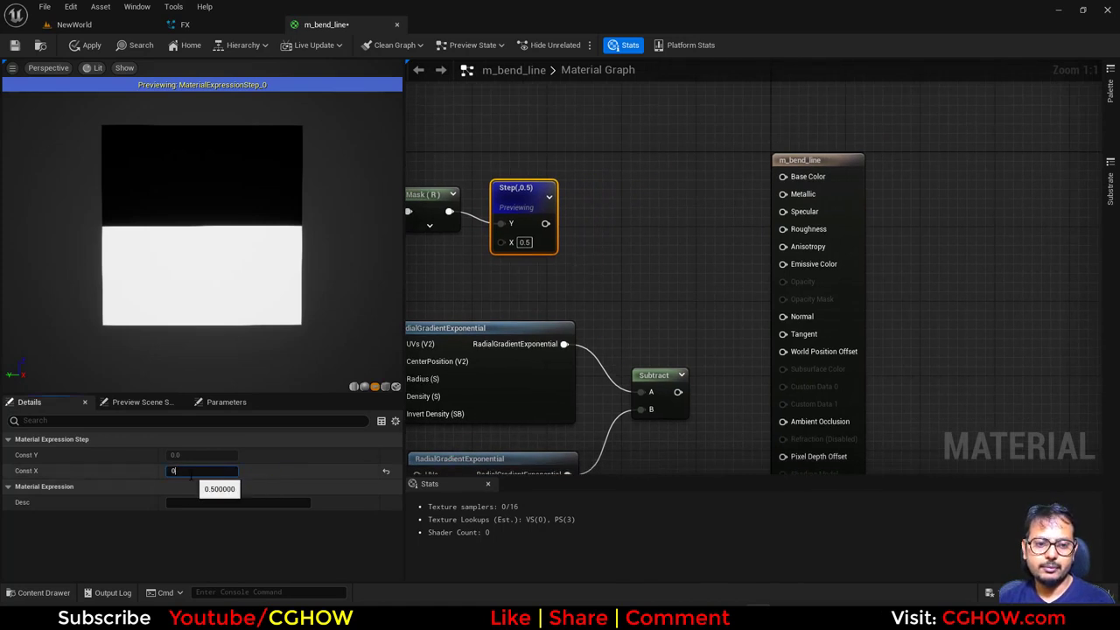
type(".2")
key("Return")
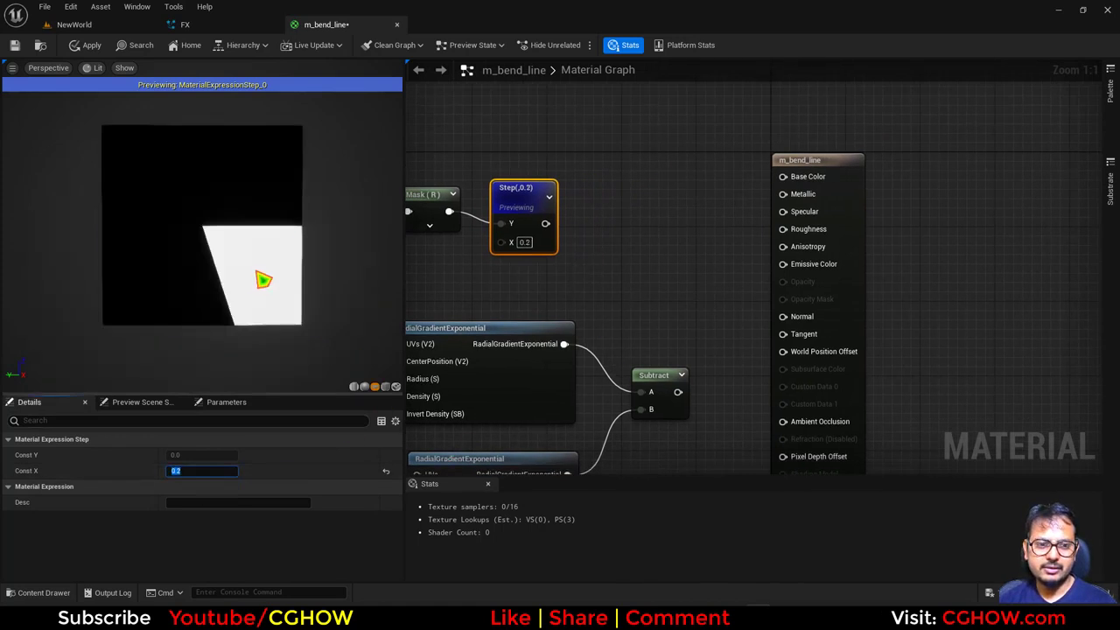
Move the m_bend_line result node aside, multiply the Step output by the Subtract output with a Multiply node and preview it
right_click_drag(812, 286, 772, 250)
left_click_drag(769, 212, 853, 195)
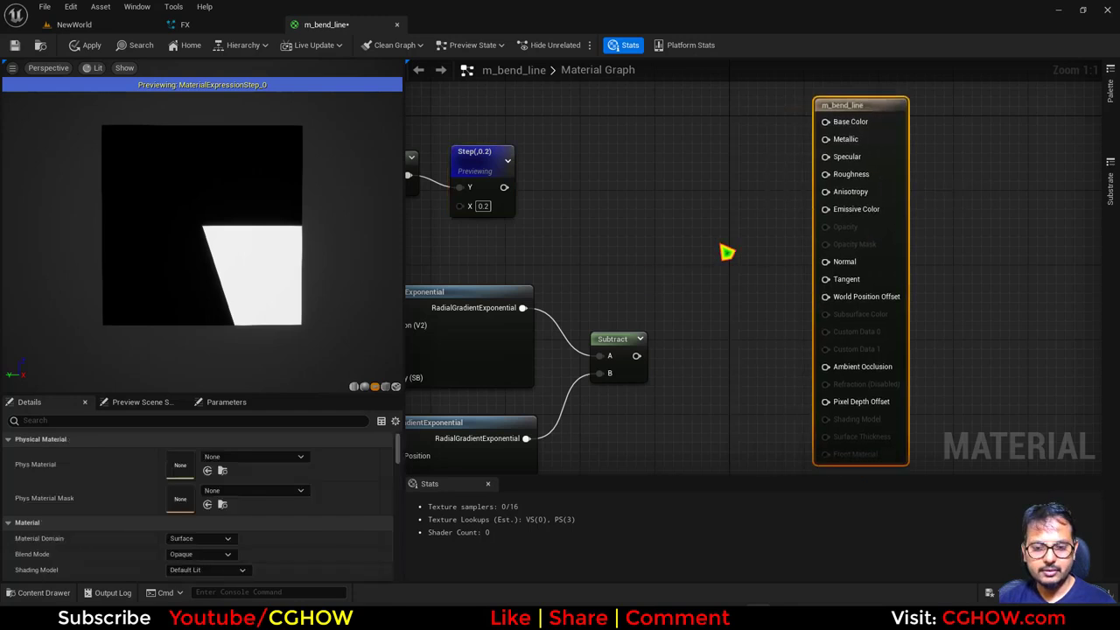
left_click(667, 290)
key("m")
left_click(660, 267)
left_click_drag(675, 329, 504, 187)
right_click(686, 278)
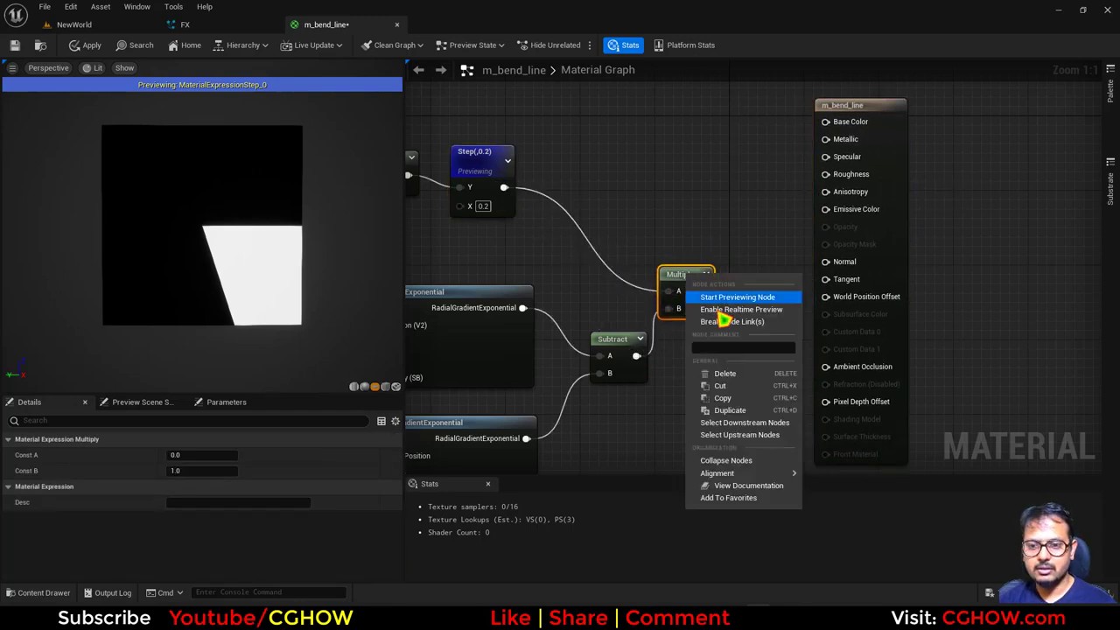
left_click(726, 296)
right_click_drag(611, 305, 639, 292)
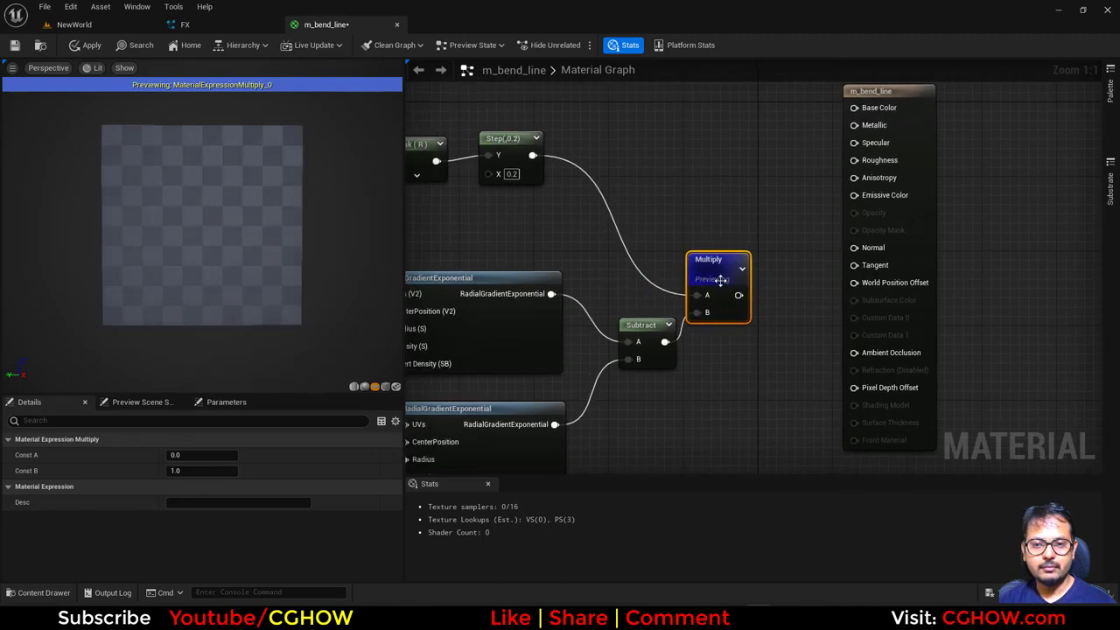
left_click_drag(720, 280, 735, 260)
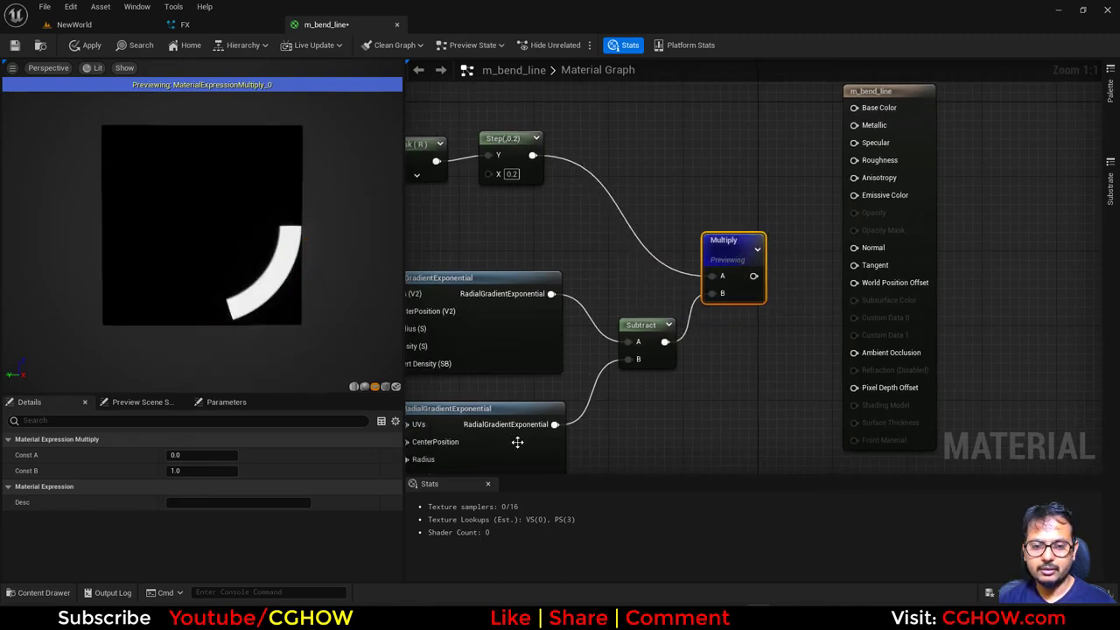
Add a Dynamic Parameter node and place it beside the 50 and 0.4 constants
right_click_drag(513, 399, 692, 321)
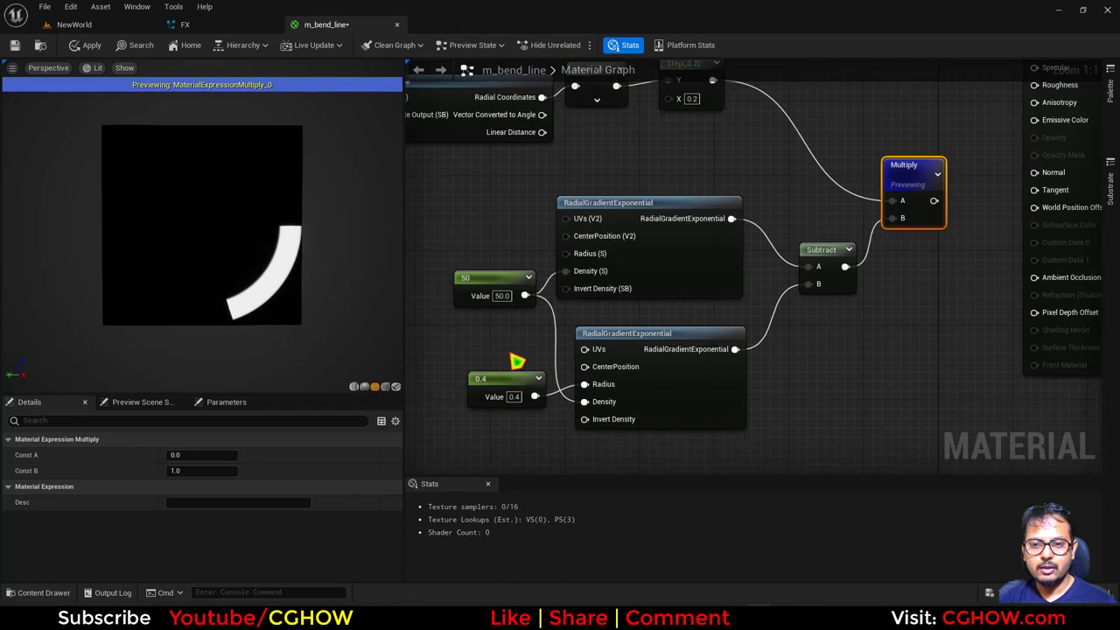
right_click_drag(512, 351, 674, 378)
right_click(500, 329)
type("dynamic")
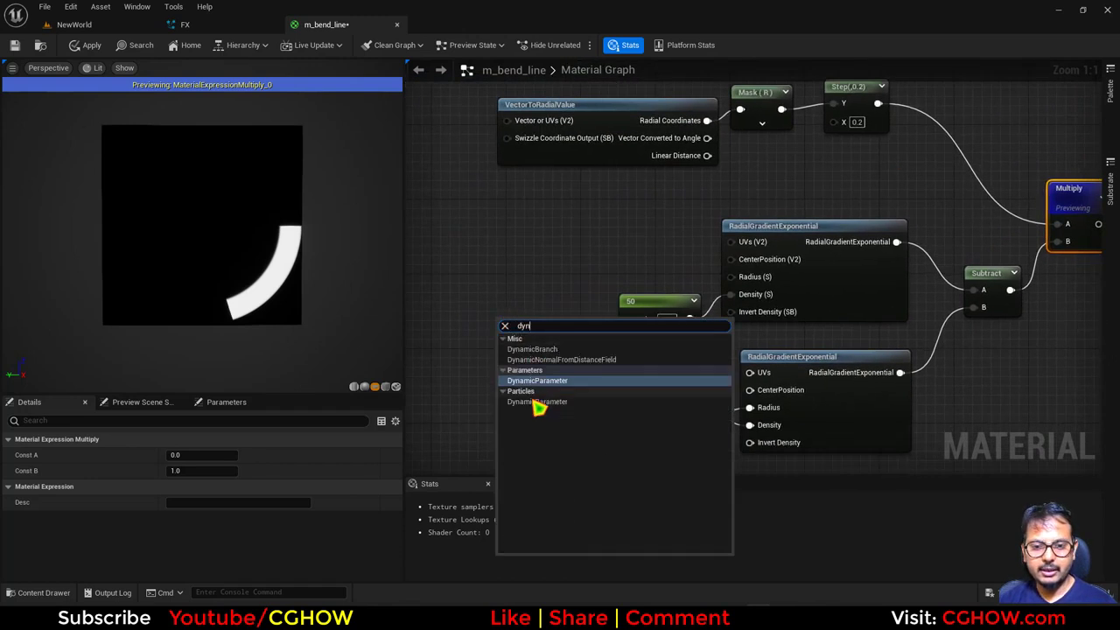
left_click(534, 394)
left_click_drag(566, 366, 486, 389)
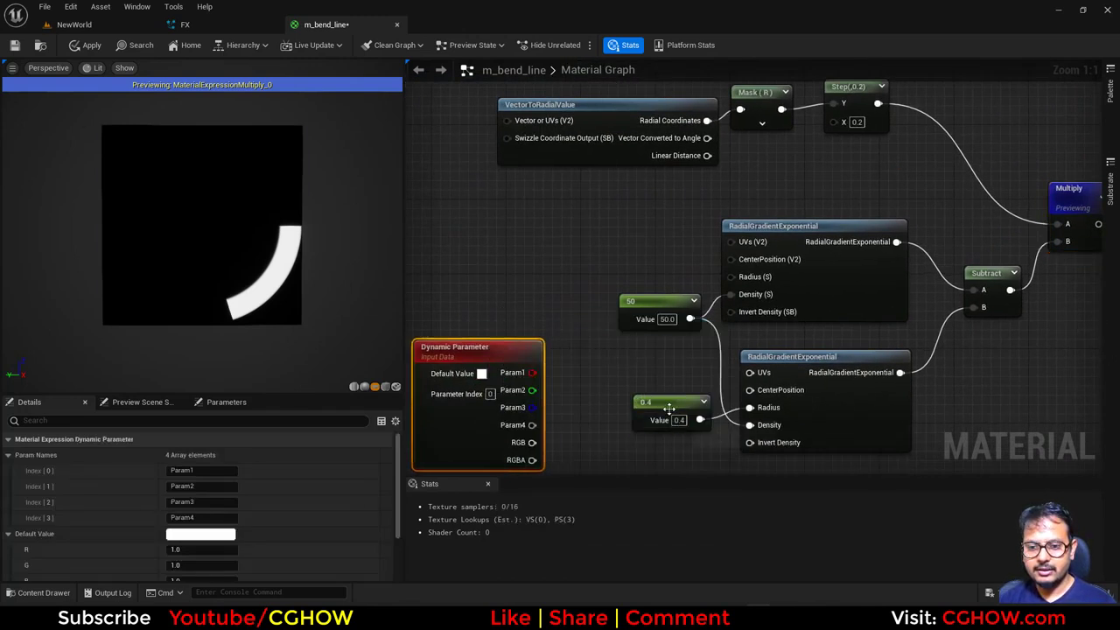
left_click(662, 409)
right_click_drag(651, 448, 624, 411)
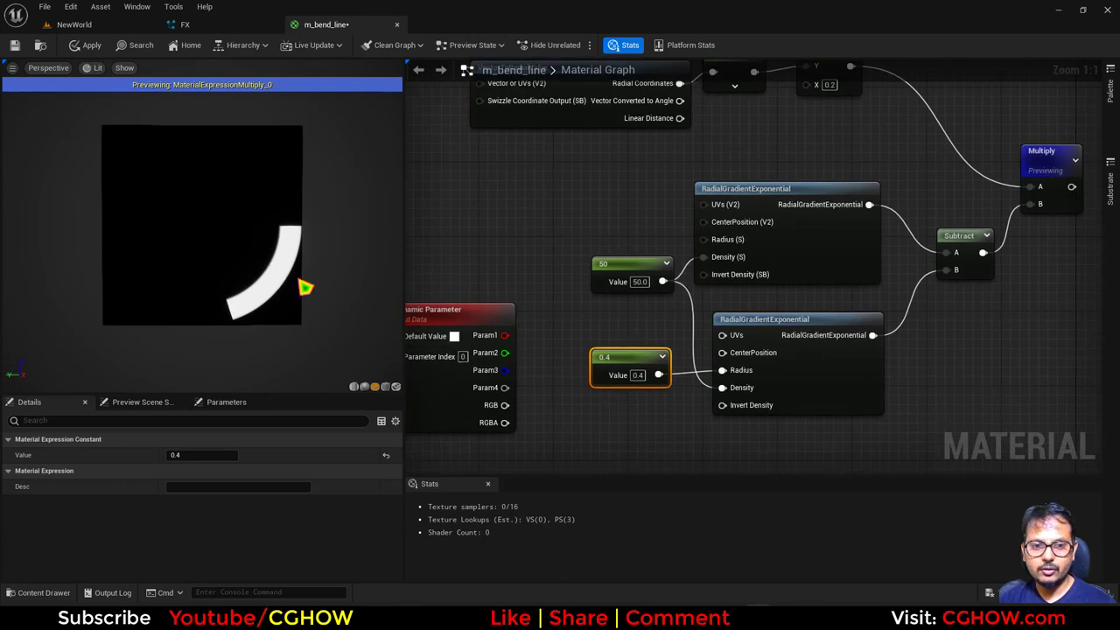
Feed the Dynamic Parameter's first output into the lower RadialGradientExponential's Radius, name it thhickness and set its default R to 0.4
left_click_drag(504, 335, 722, 370)
left_click(425, 398)
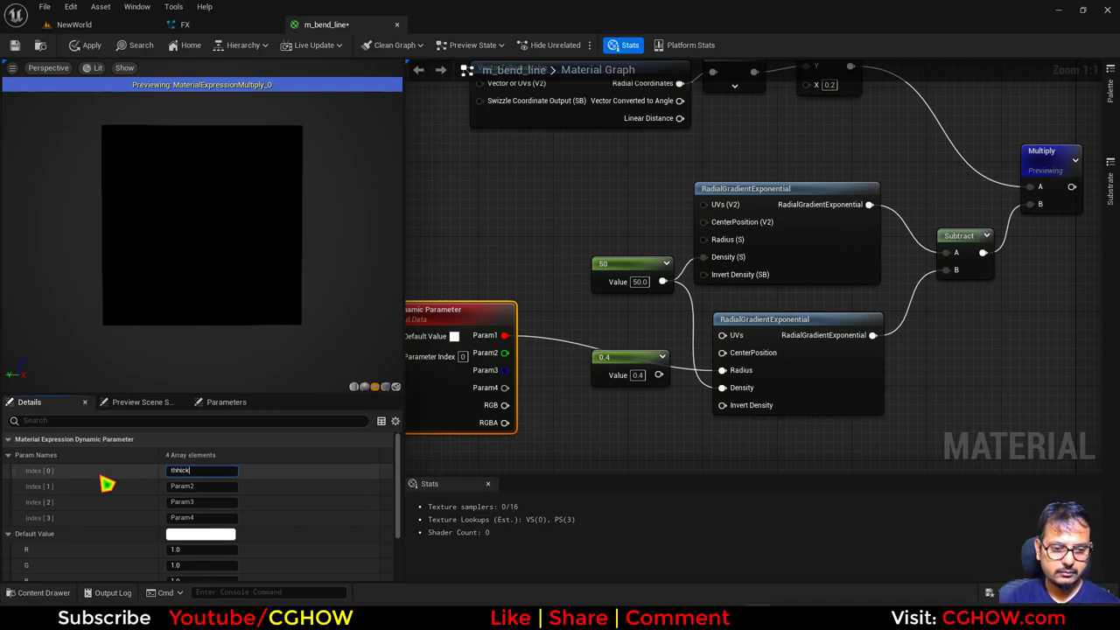
left_click(187, 551)
type(".4")
key("Return")
Feed the Dynamic Parameter's second output into the Step node's X input, name it mask and set its default G to 0.2
right_click_drag(662, 199, 648, 347)
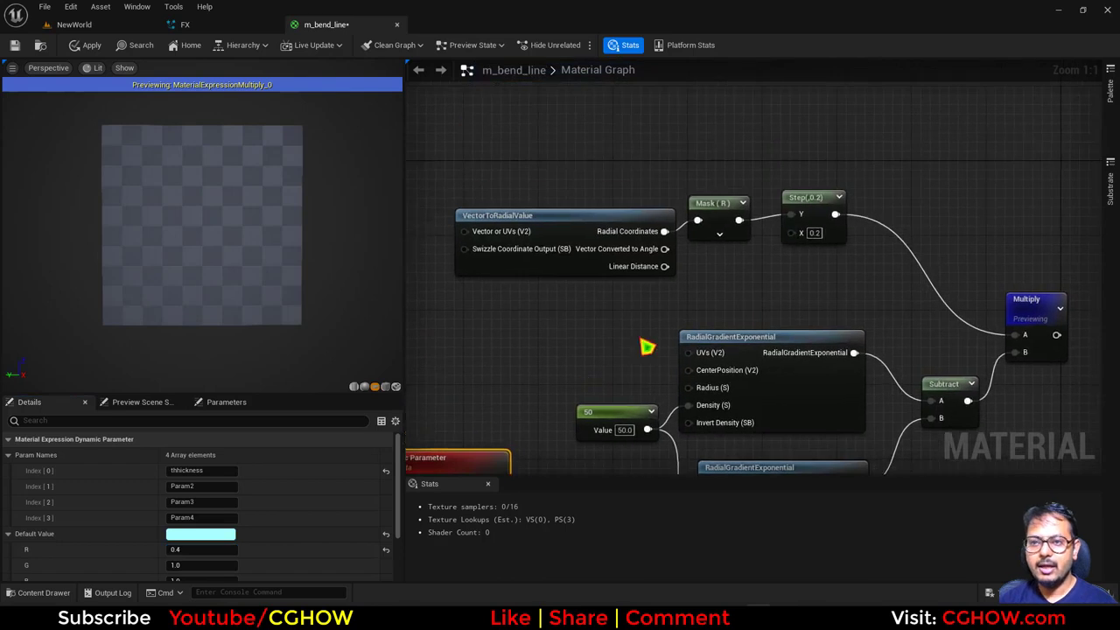
right_click_drag(615, 310, 664, 212)
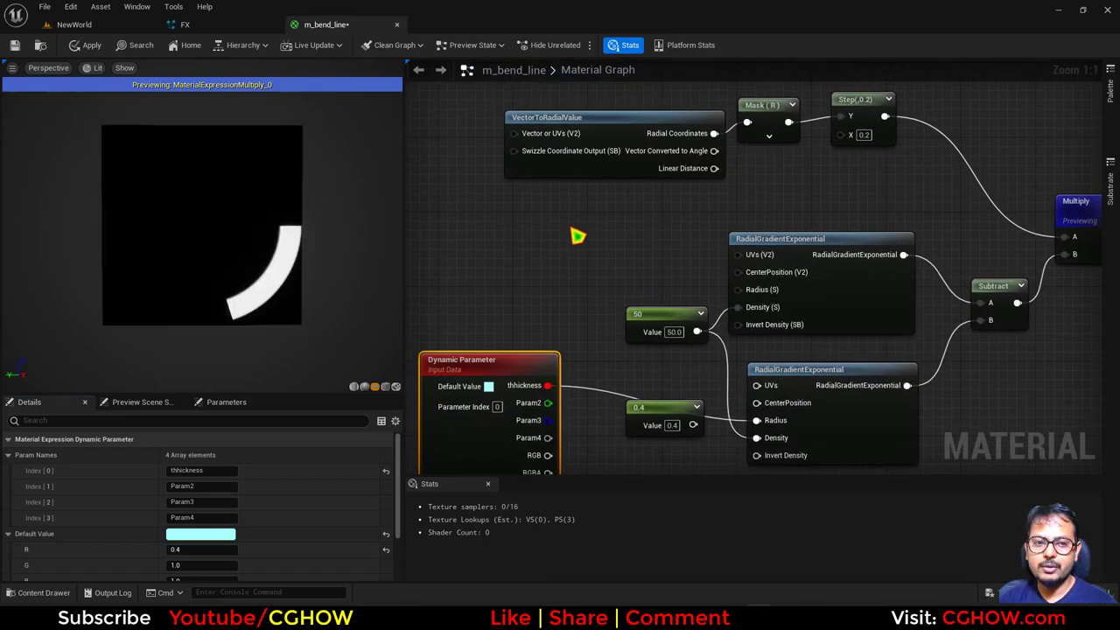
right_click_drag(577, 237, 546, 258)
right_click_drag(684, 238, 667, 206)
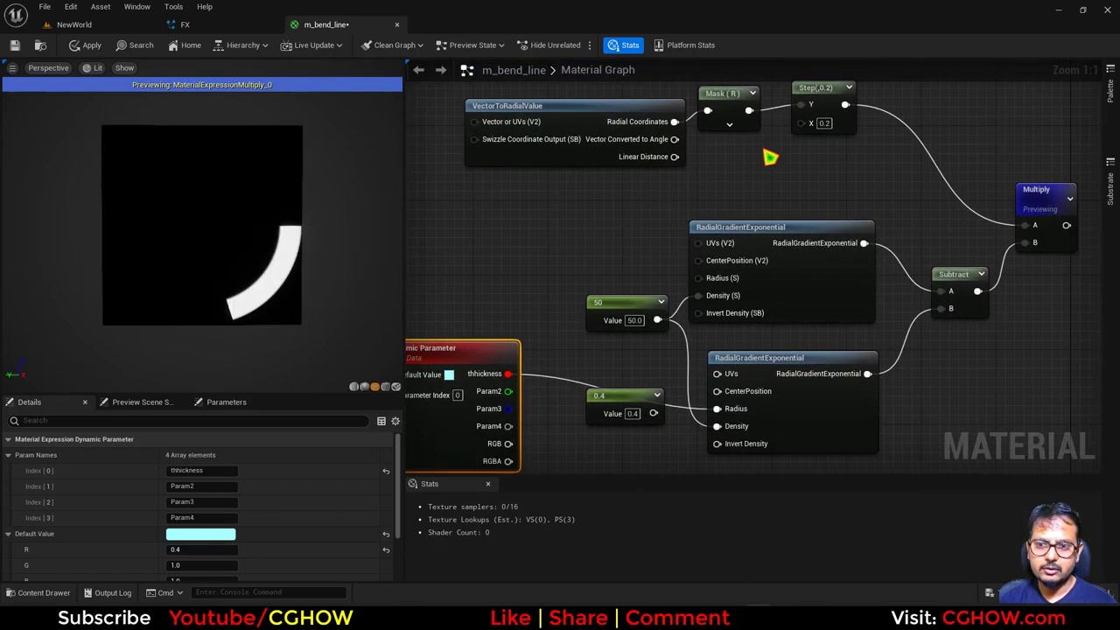
left_click_drag(799, 123, 508, 391)
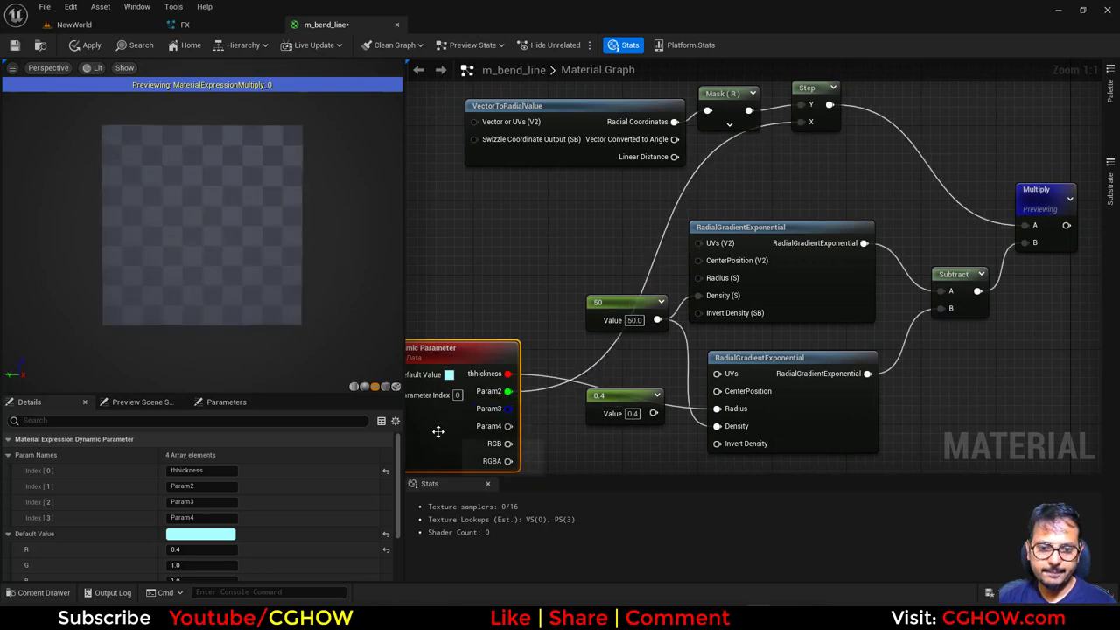
left_click_drag(215, 487, 109, 486)
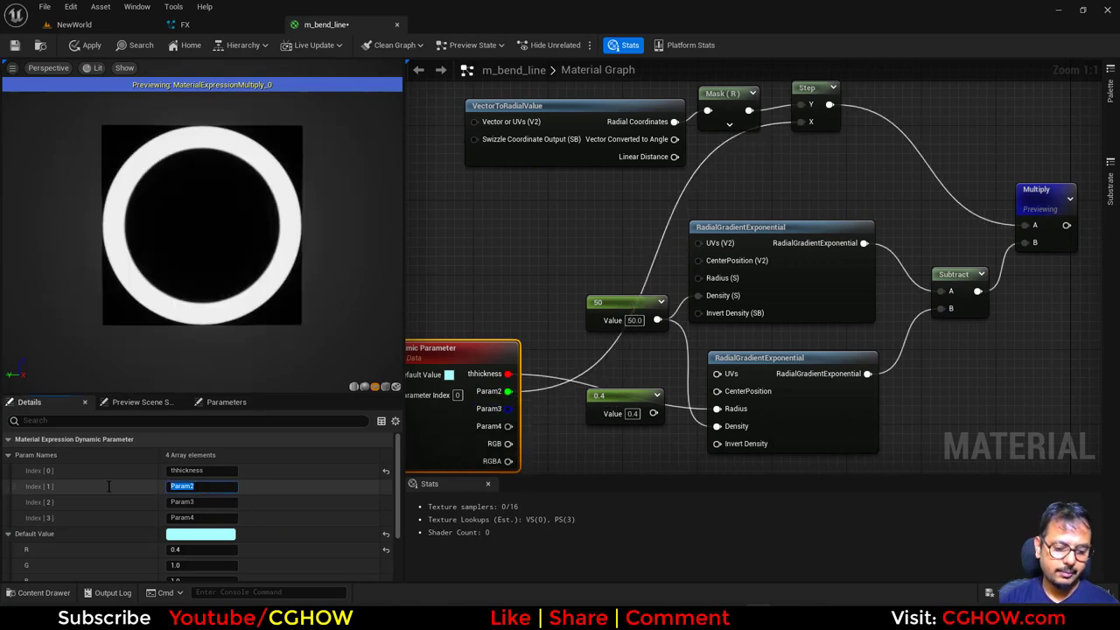
key("Return")
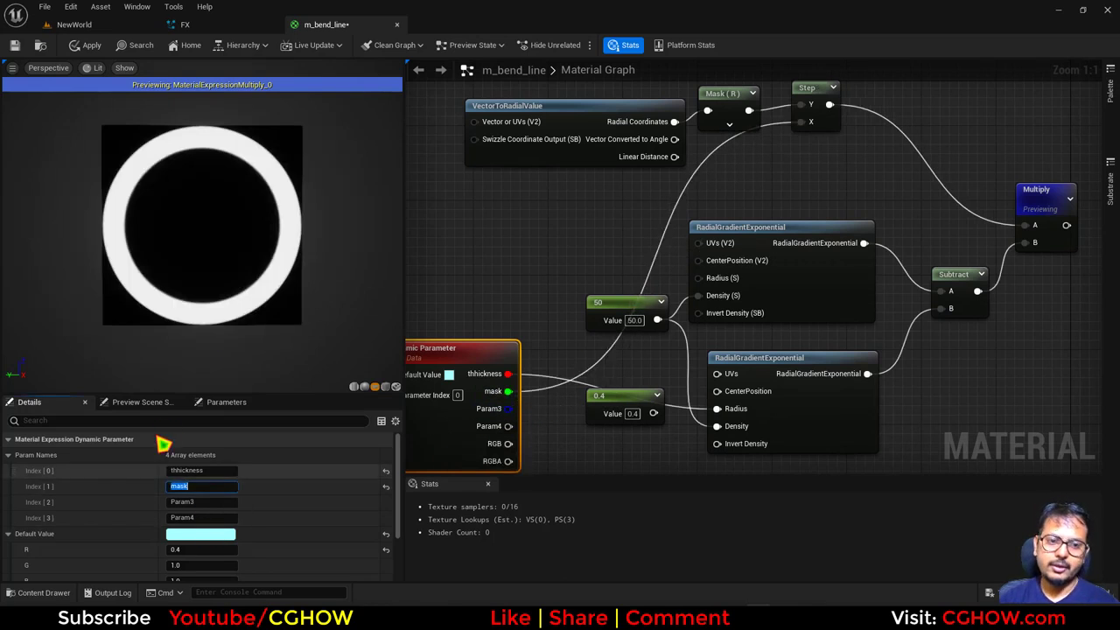
left_click(201, 565)
type("0.2")
key("Return")
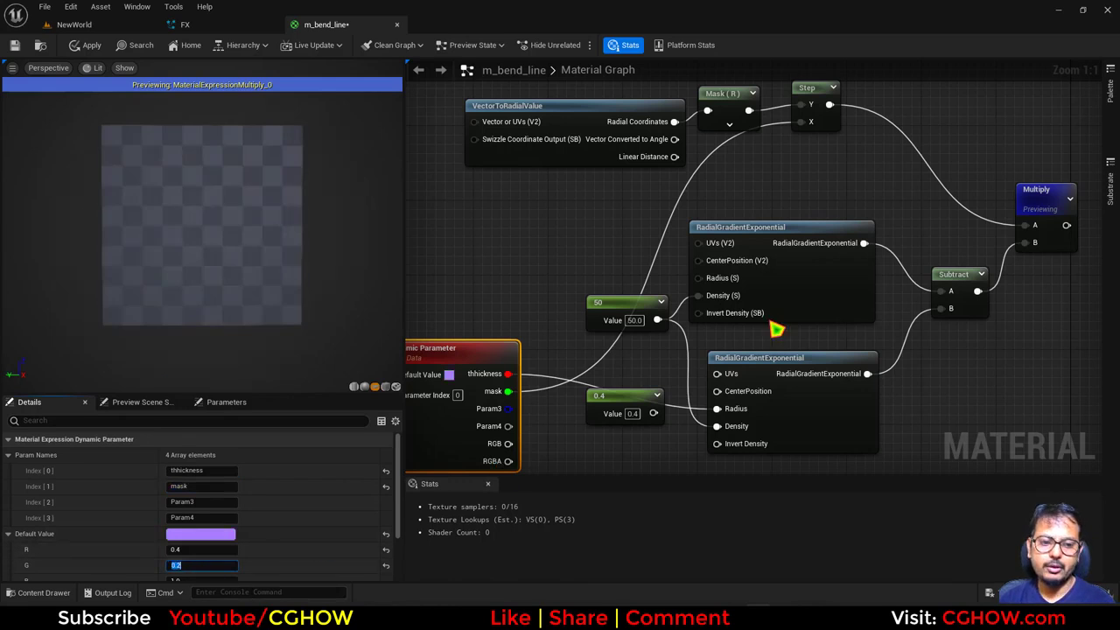
Add a Particle Color node, wire its RGB output to the material's Emissive Color and move the result node aside
right_click_drag(785, 192, 530, 292)
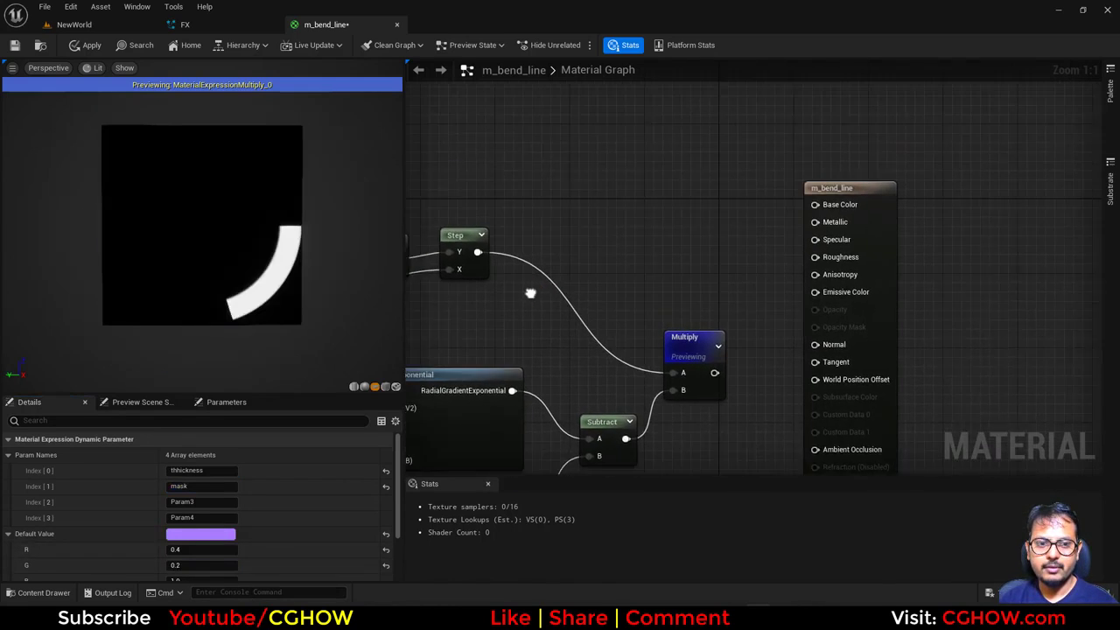
right_click(559, 172)
type("rt")
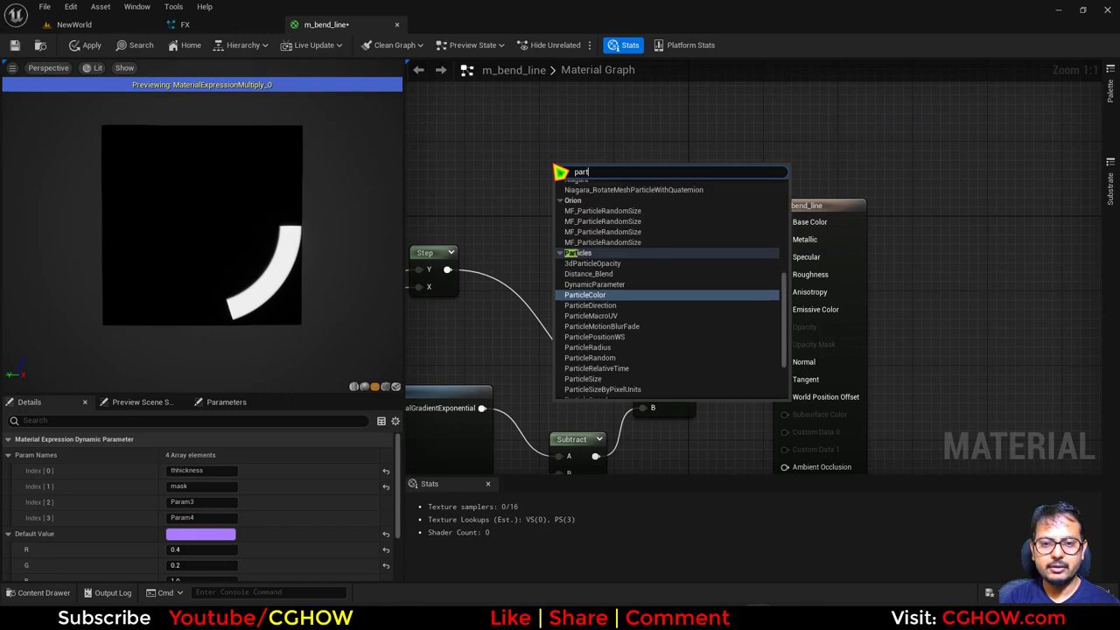
key("Return")
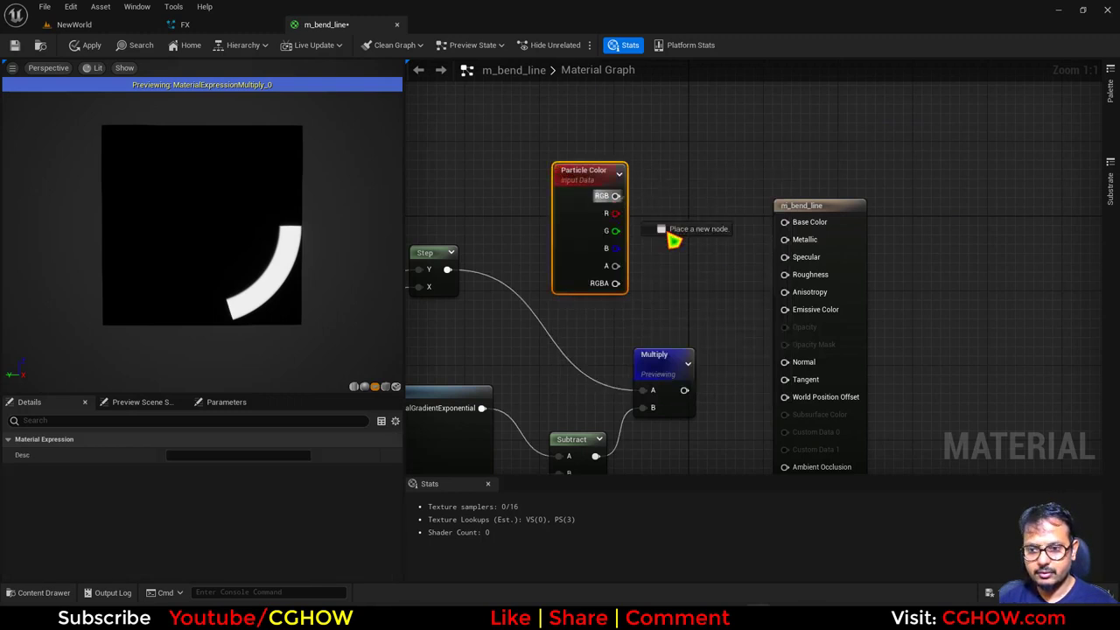
left_click_drag(672, 241, 811, 321)
left_click_drag(838, 267, 905, 229)
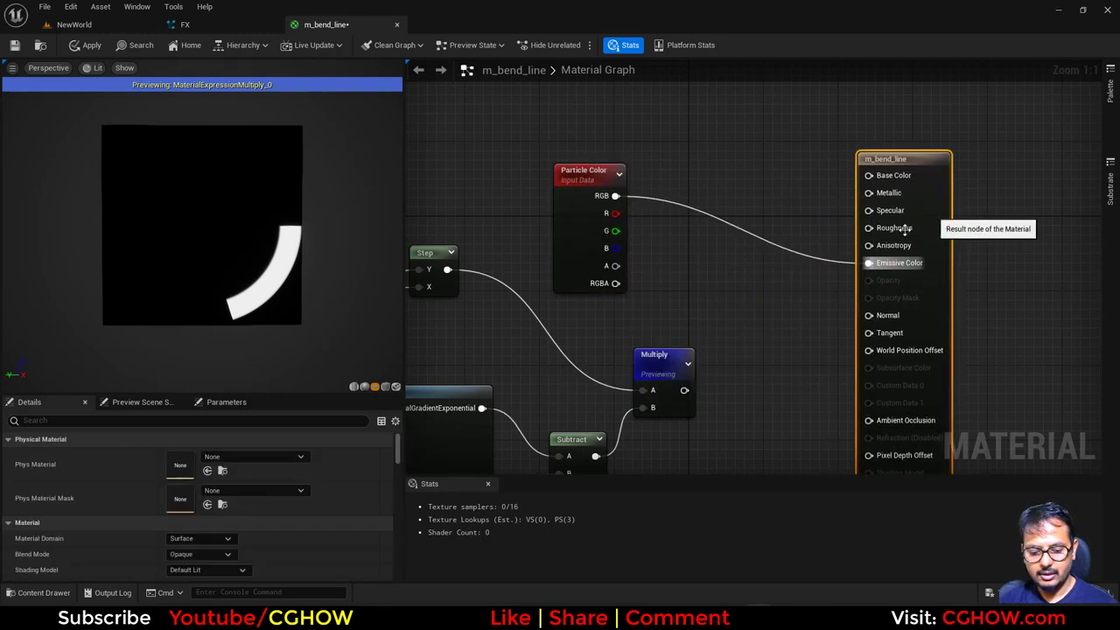
Multiply the particle alpha by the arc mask with a new Multiply node and feed the product into Opacity
key("m")
left_click(740, 279)
left_click_drag(684, 390, 615, 266)
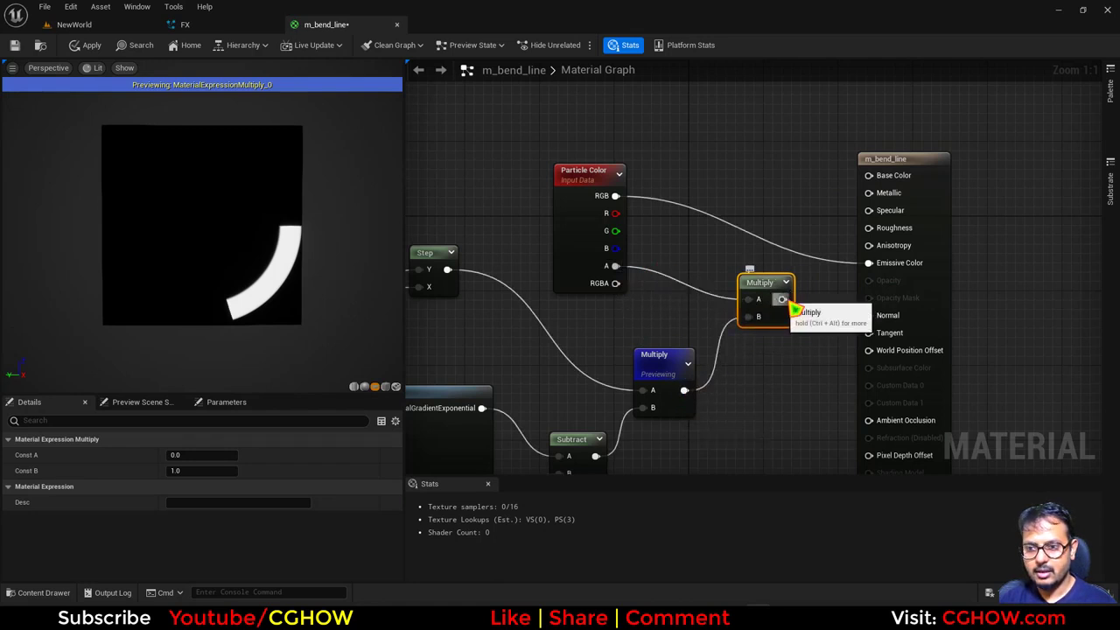
left_click_drag(782, 299, 879, 291)
Set the material's blend mode to Additive and shading model to Unlit, and save it
left_click(915, 245)
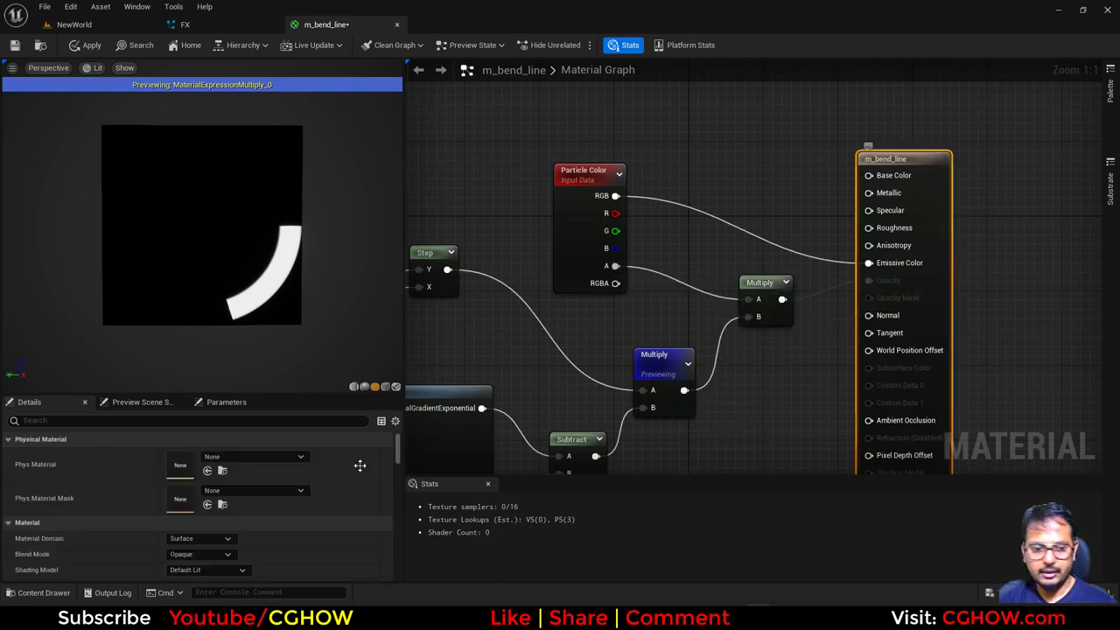
left_click(201, 554)
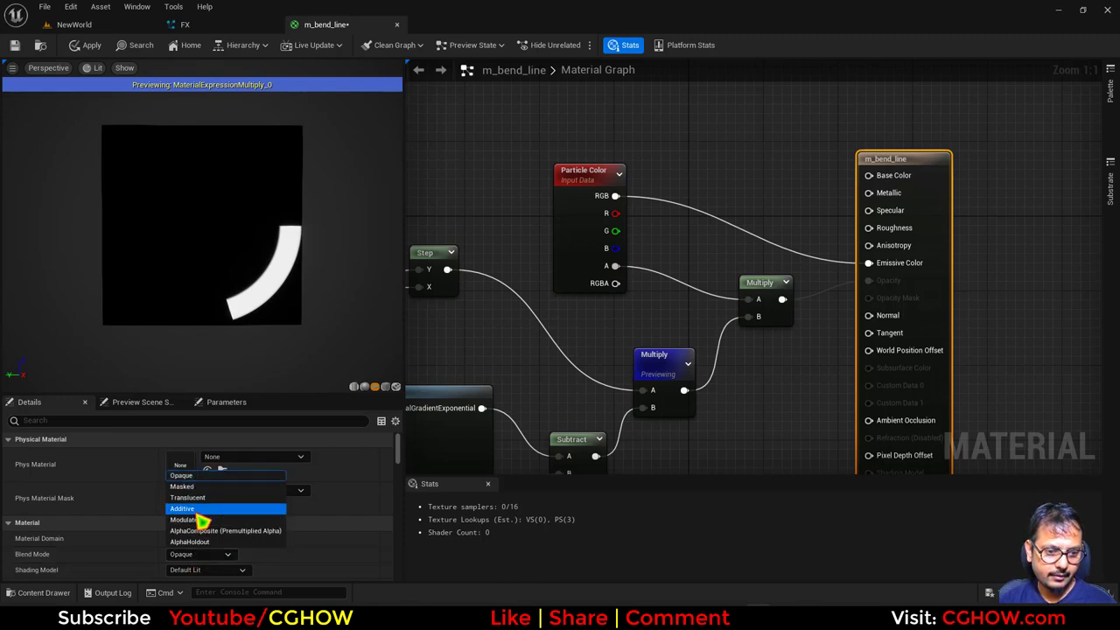
left_click(200, 510)
left_click(220, 569)
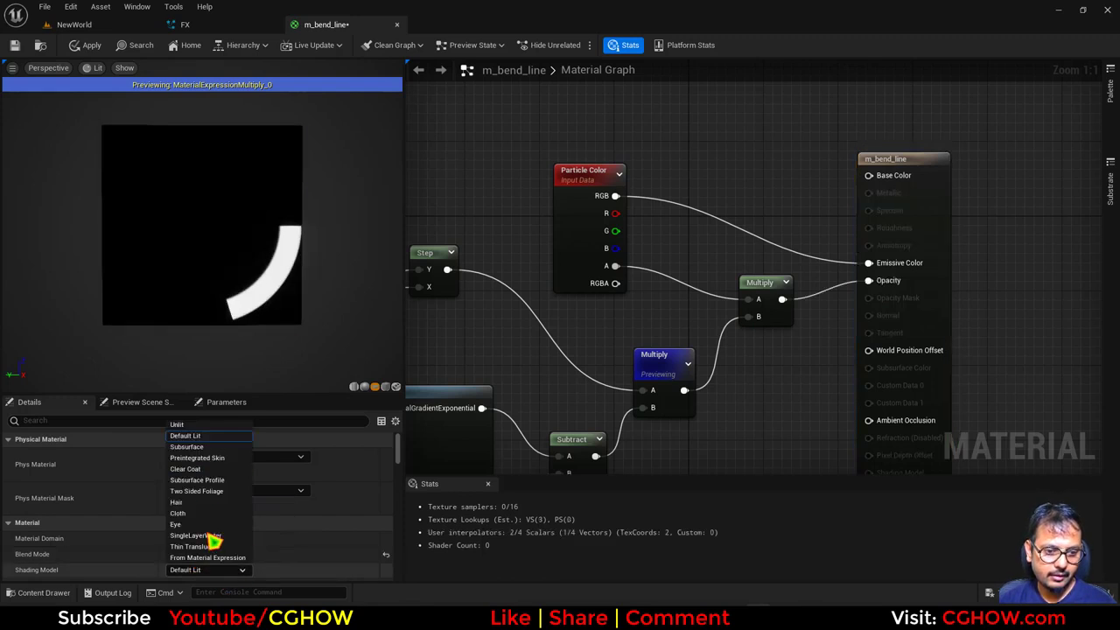
left_click(192, 426)
scroll(187, 551, "down", 1)
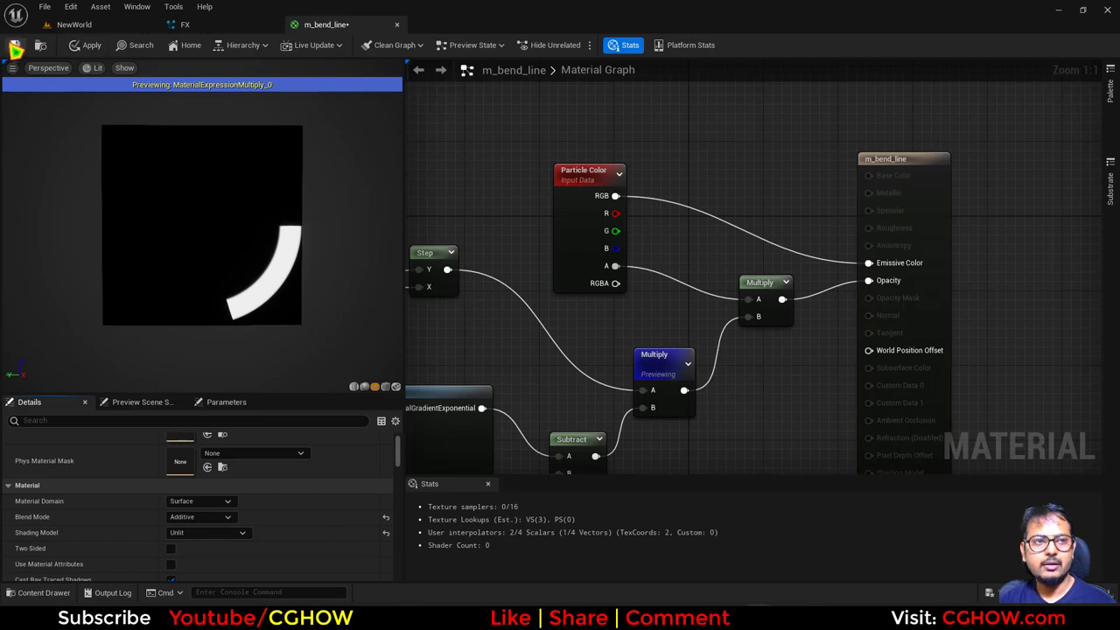
left_click(15, 46)
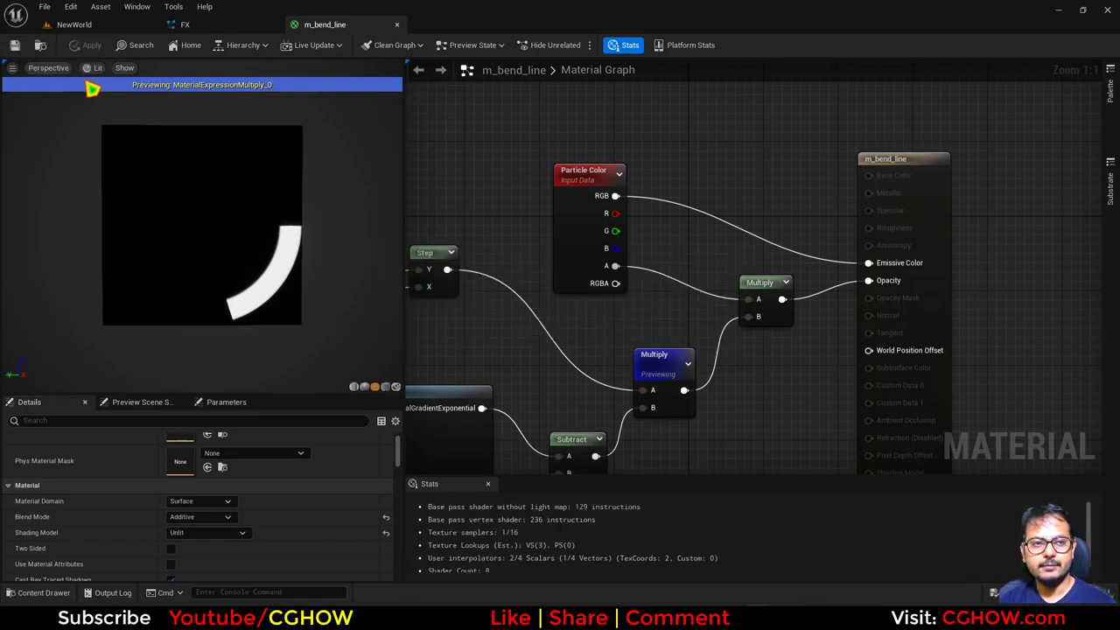
Assign m_bend_line as the Sprite Renderer material of the Fountain emitter in the FX system
left_click(40, 45)
left_click(200, 26)
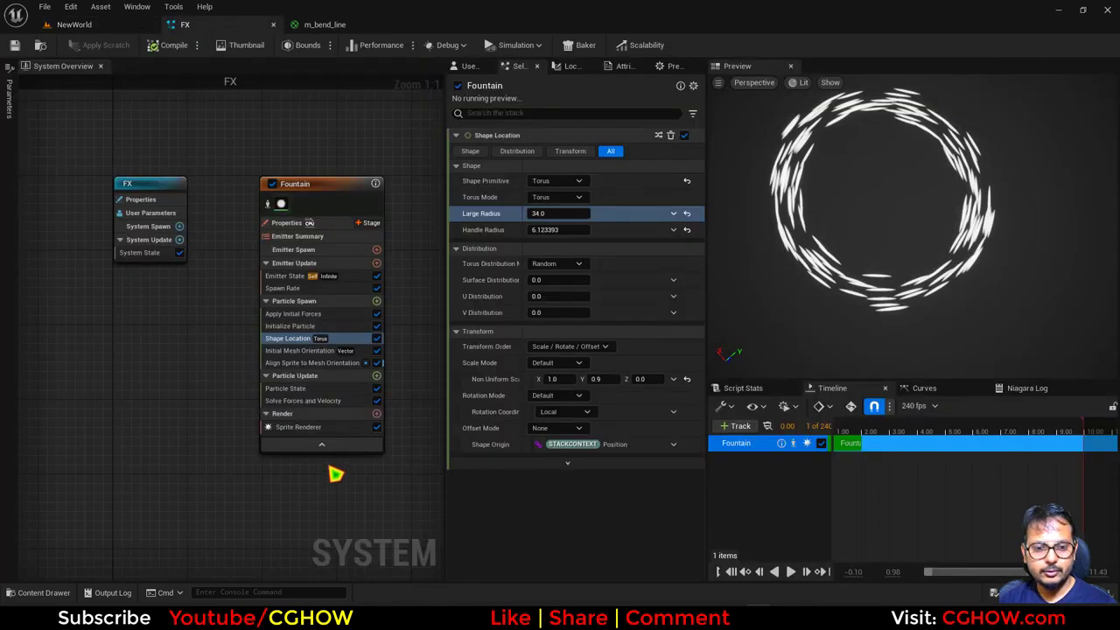
left_click(337, 426)
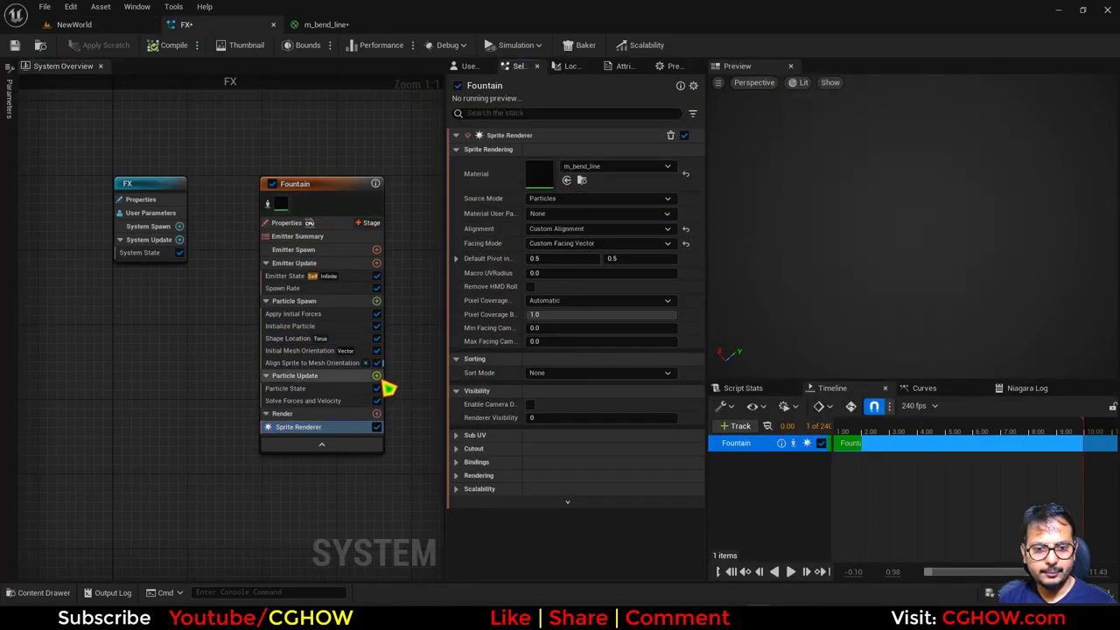
Add a Dynamic Material Parameters module to Particle Update and set thhickness to 0.4 and mask to 0.2
left_click(377, 375)
type("dynamic")
left_click(425, 191)
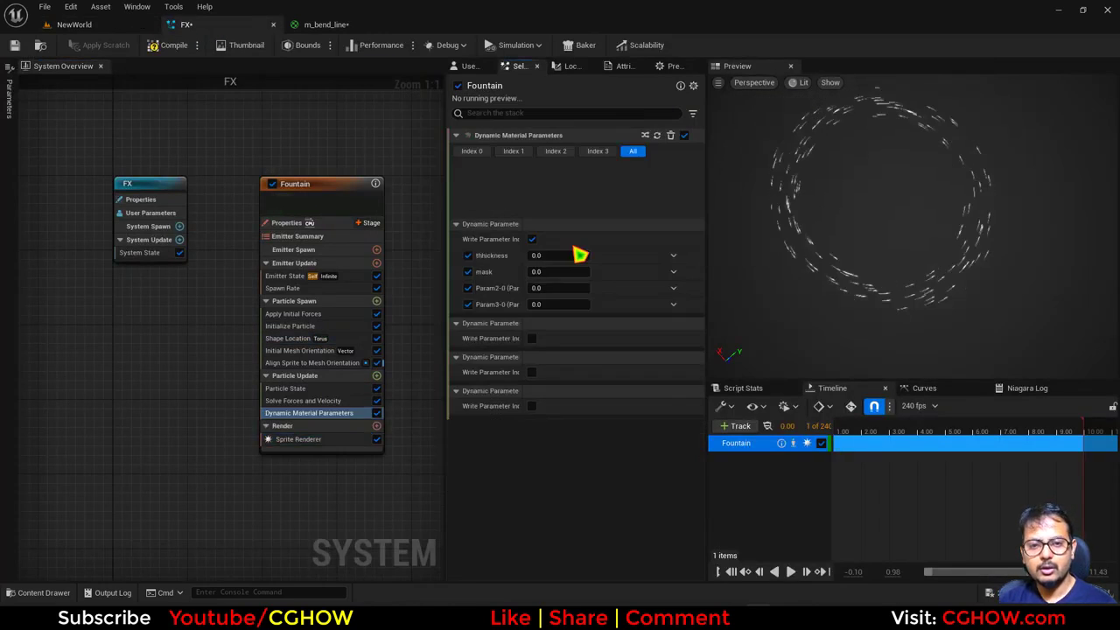
left_click(538, 196)
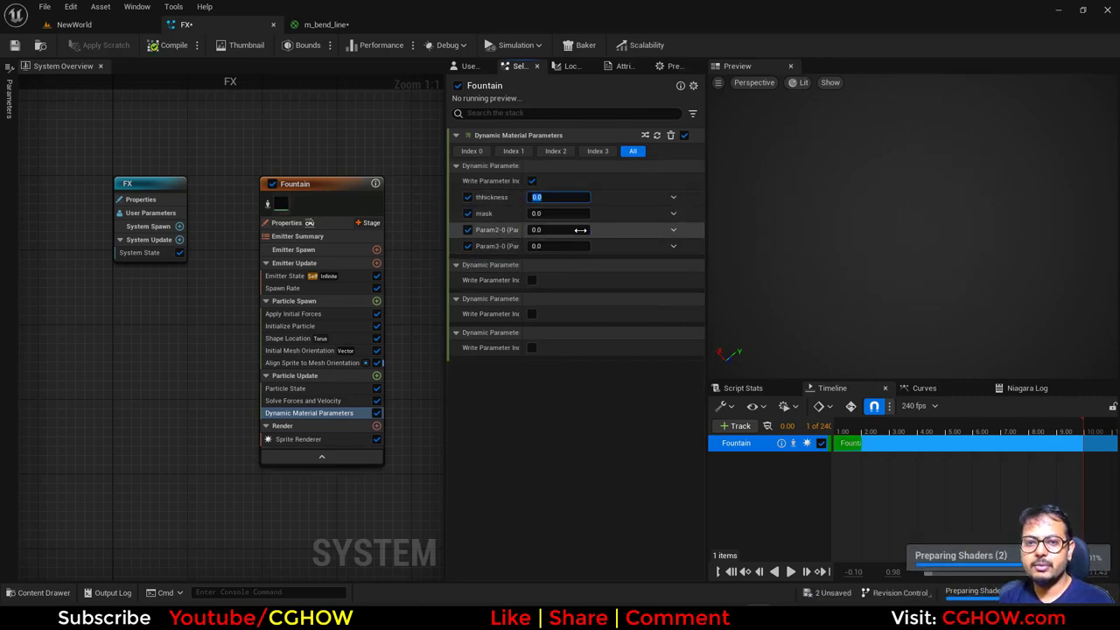
type("0.4")
key("Return")
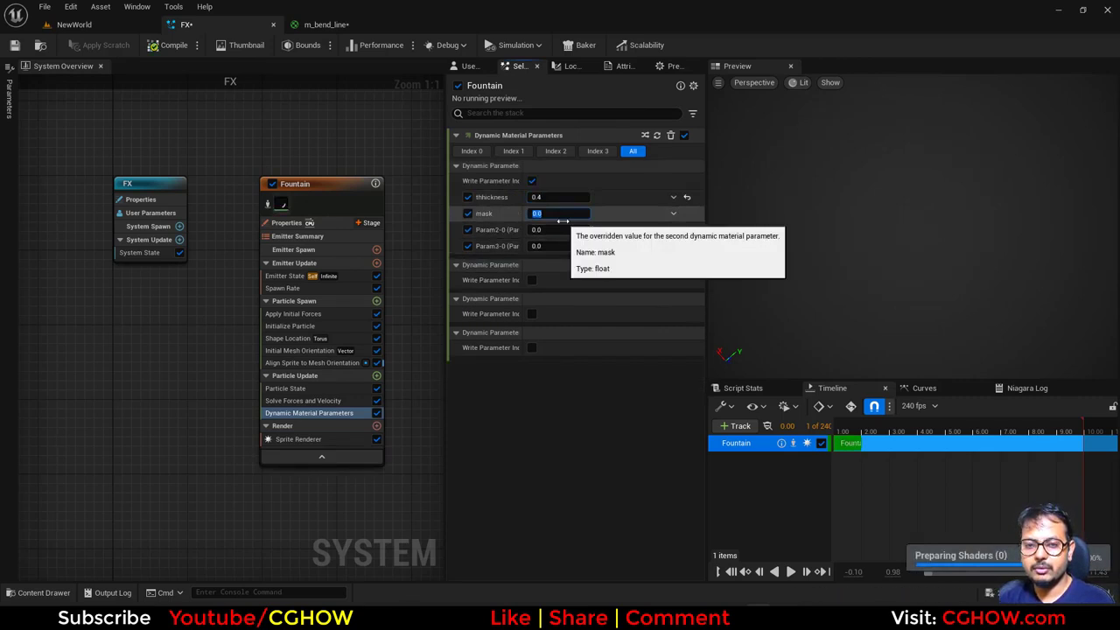
type("2")
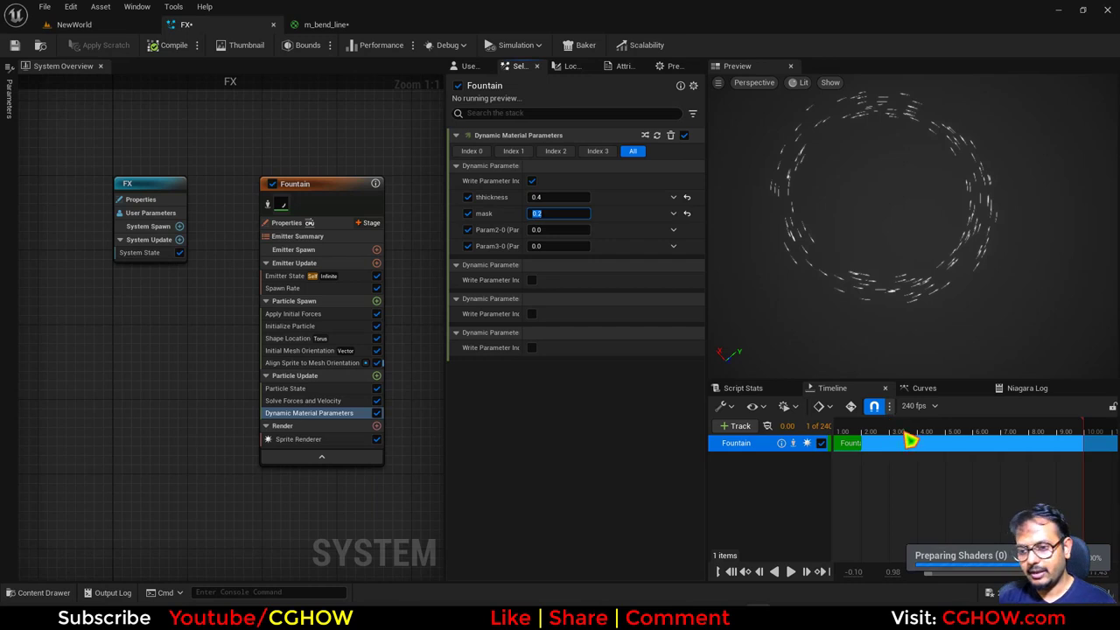
Inspect the ring up close at 1.25 seconds and raise the module's mask value to 0.318182
mouse_move(861, 430)
left_mouse_down()
mouse_move(853, 435)
mouse_move(872, 433)
left_mouse_up()
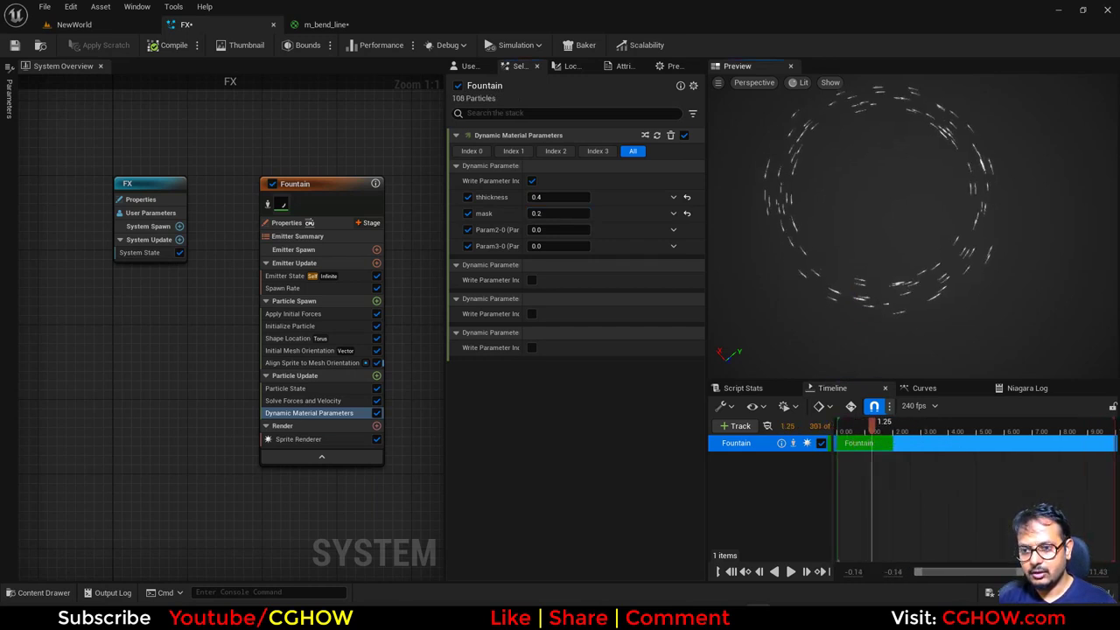
scroll(913, 226, "up", 5)
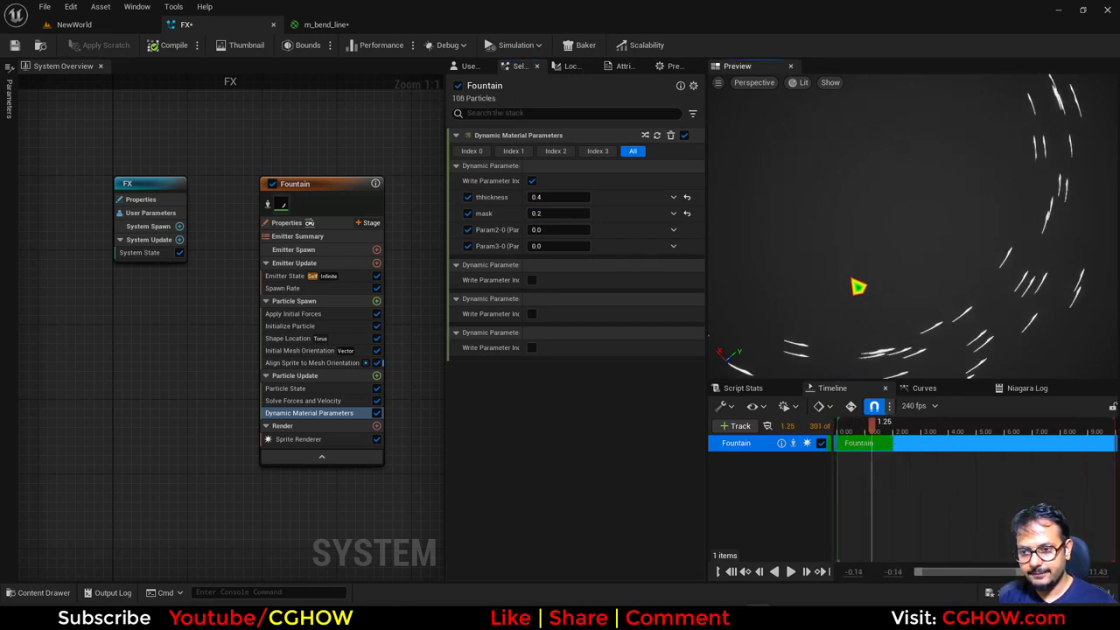
scroll(853, 280, "down", 2)
middle_click_drag(852, 280, 905, 262)
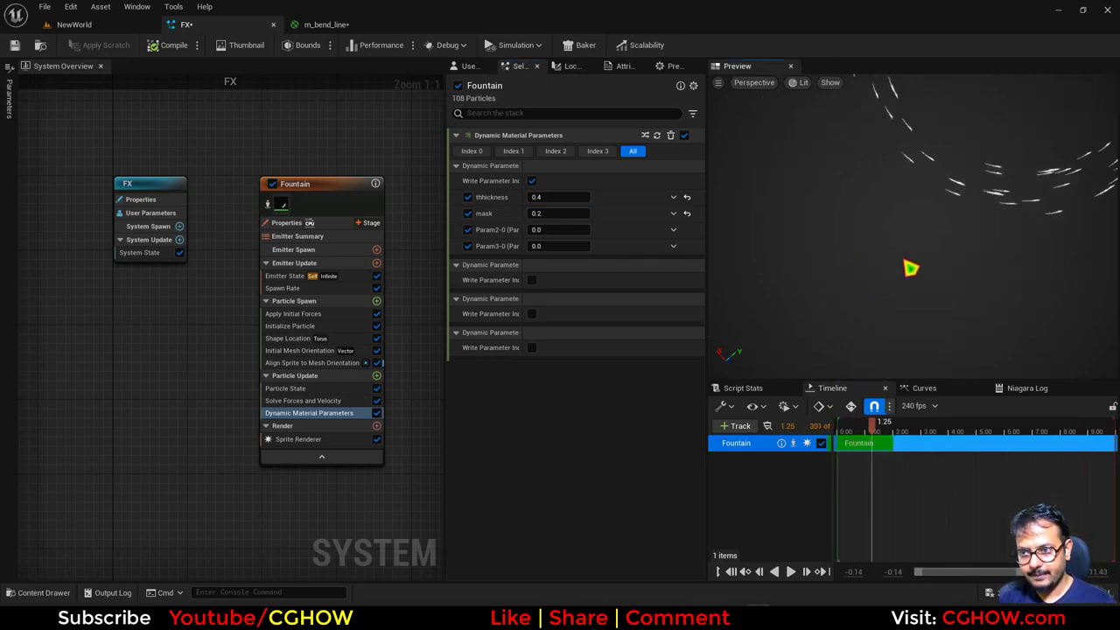
left_click_drag(905, 261, 962, 205)
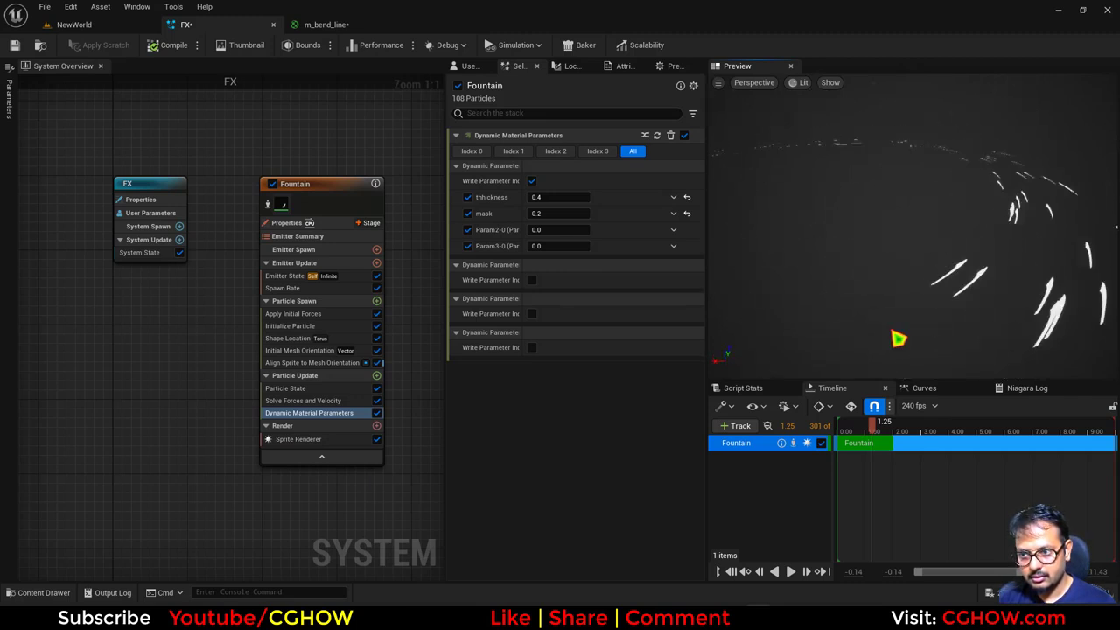
left_click_drag(900, 330, 960, 347)
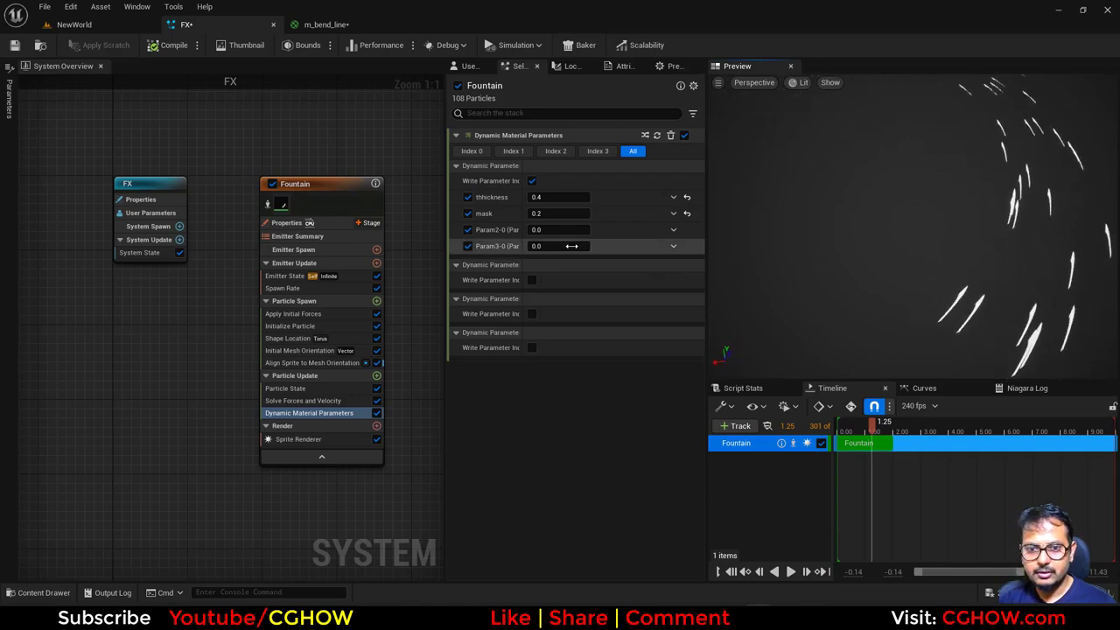
left_click_drag(566, 216, 573, 216)
Set the sprite size's Y value to 10 in the Fountain emitter's Initialize Particle module
left_click(279, 326)
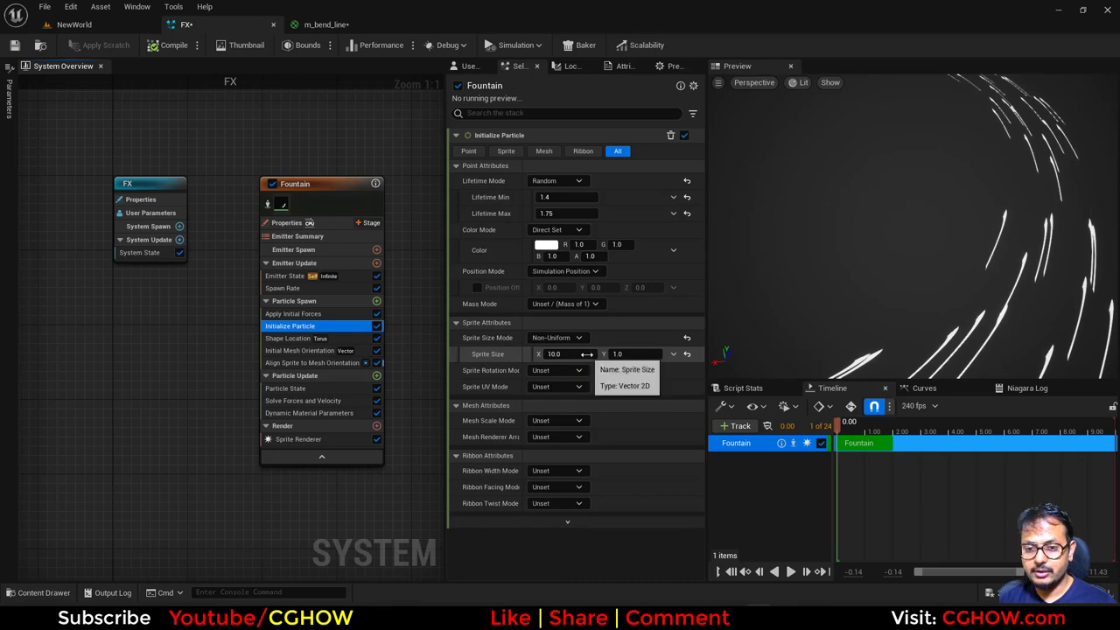
left_click(645, 353)
type("10")
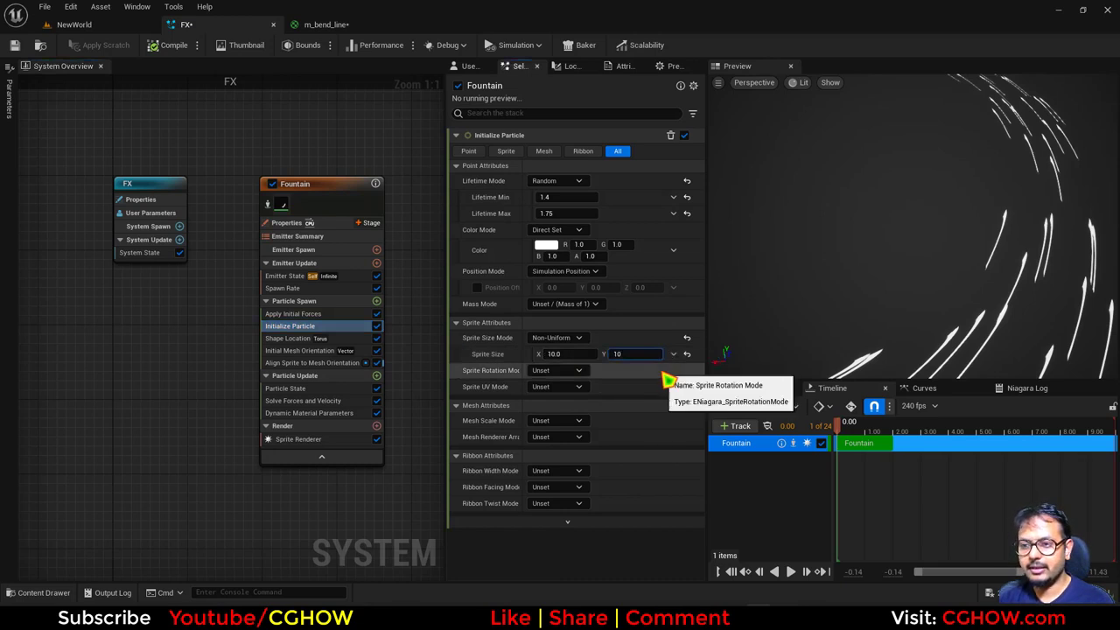
key("Return")
right_click_drag(1008, 287, 975, 290)
left_click_drag(975, 291, 949, 306)
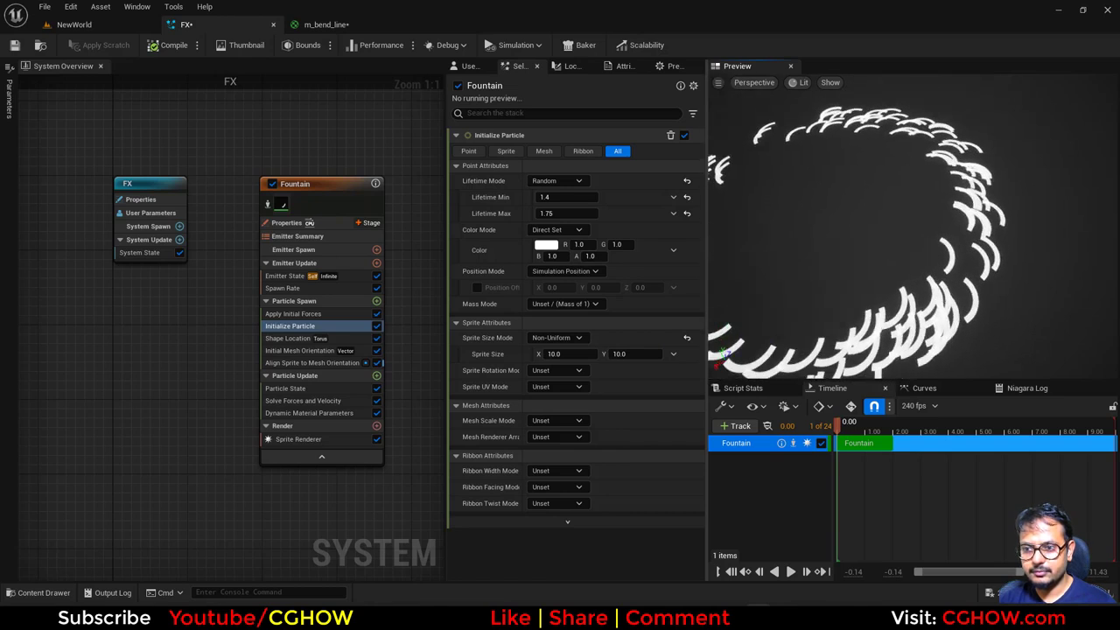
Set the mask value to 0.5 in the Dynamic Material Parameters module
left_click(300, 350)
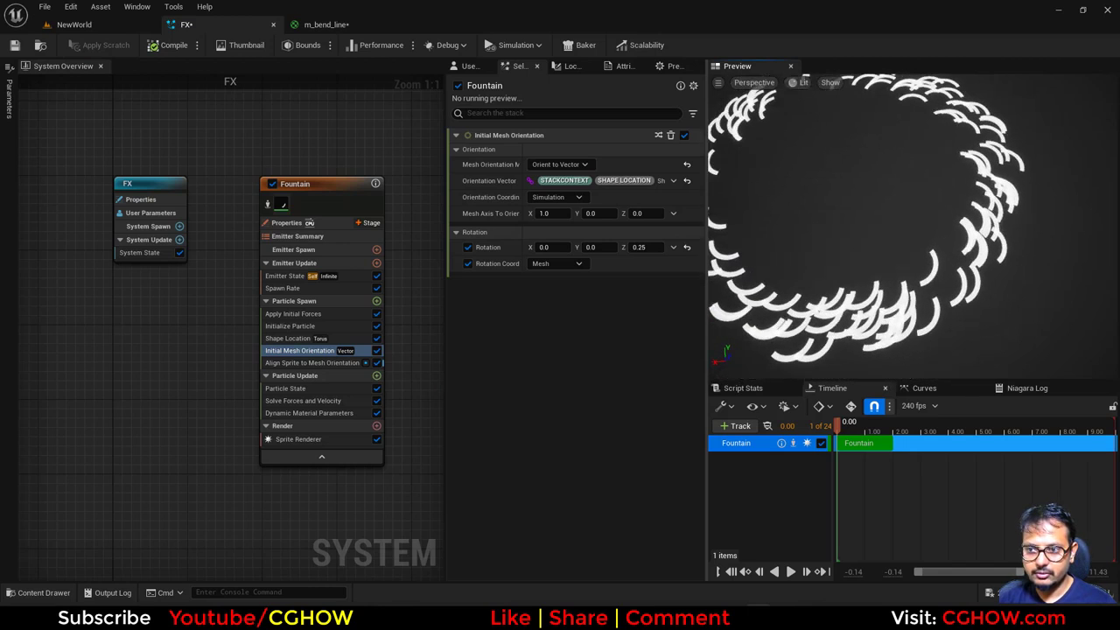
left_click(311, 412)
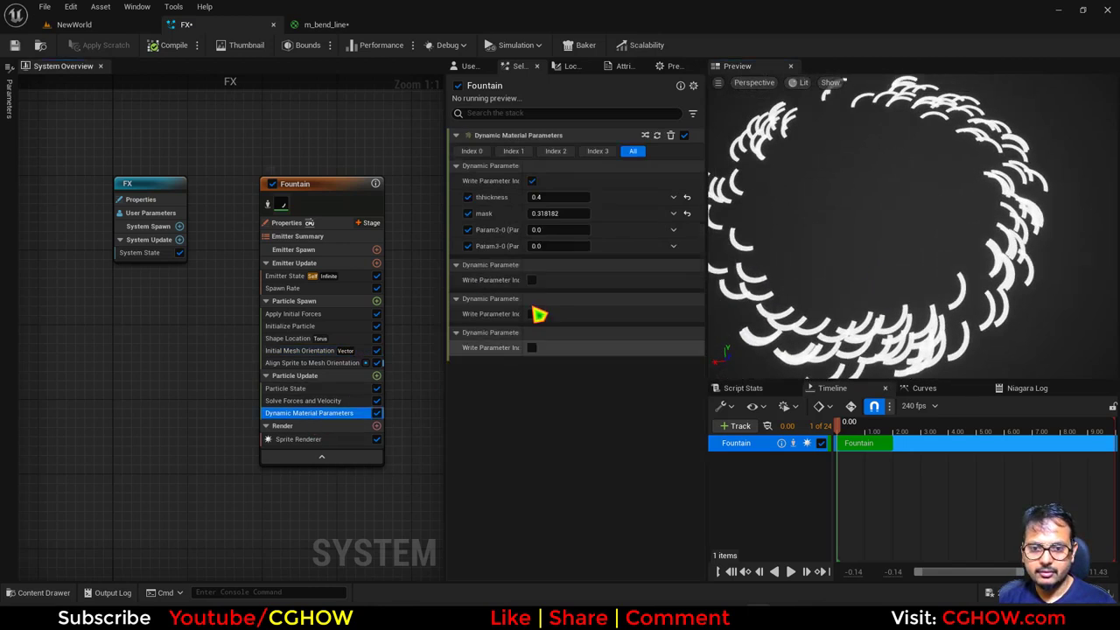
left_click(540, 214)
type("0.5")
key("Return")
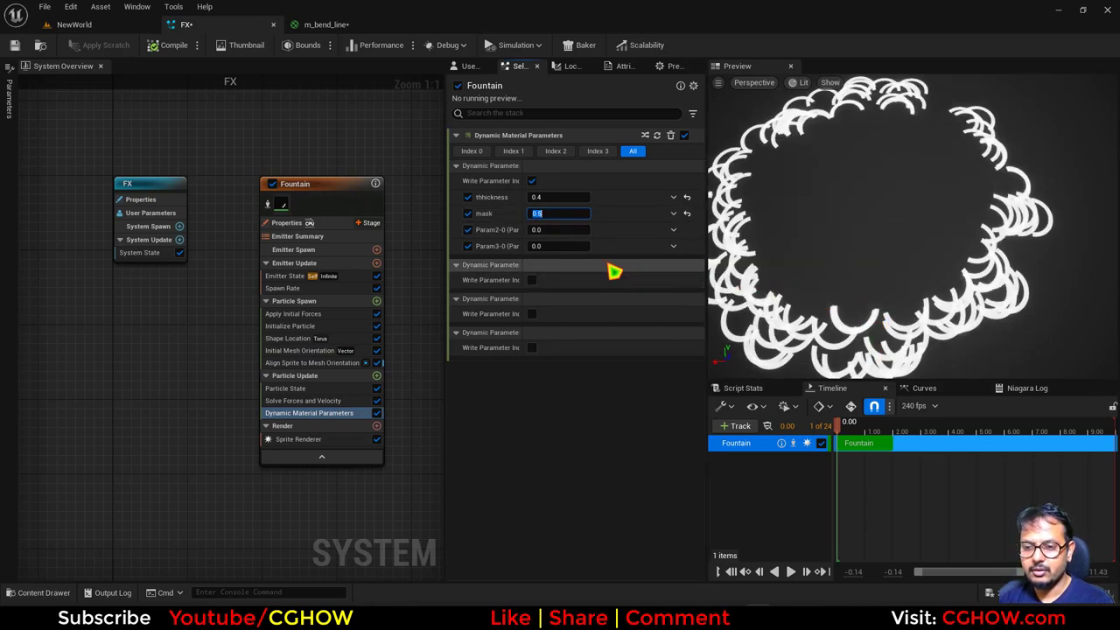
Set the mask value to 0.1 in the Dynamic Material Parameters module
type("0.1")
key("Return")
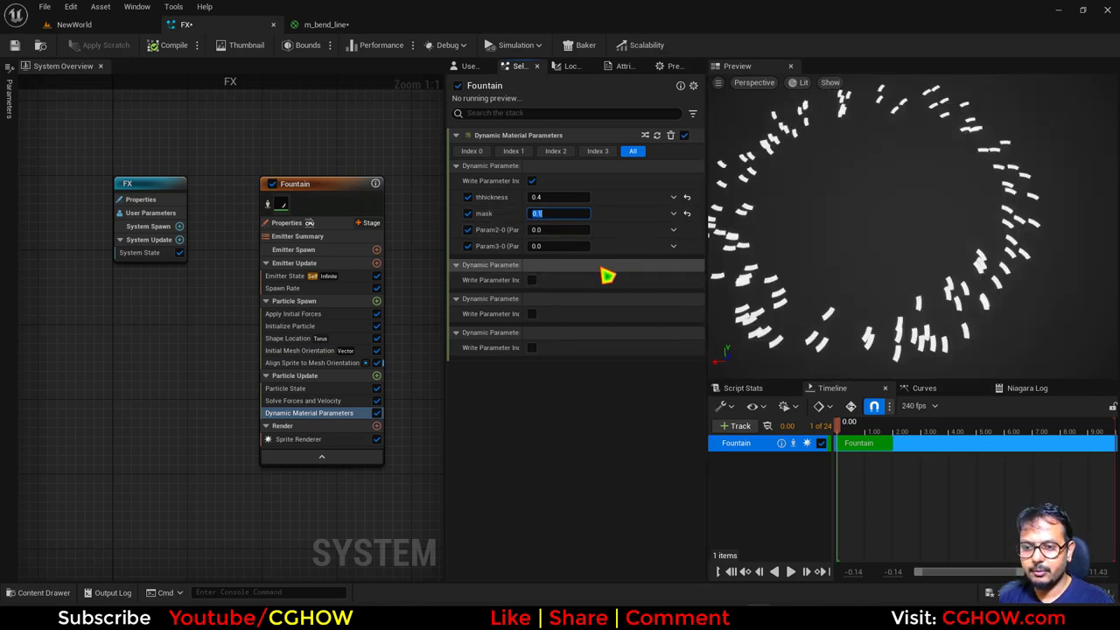
Set the non-uniform sprite size to X 10 and Y 20 in the Initialize Particle module
left_click(317, 329)
left_click_drag(560, 353, 614, 353)
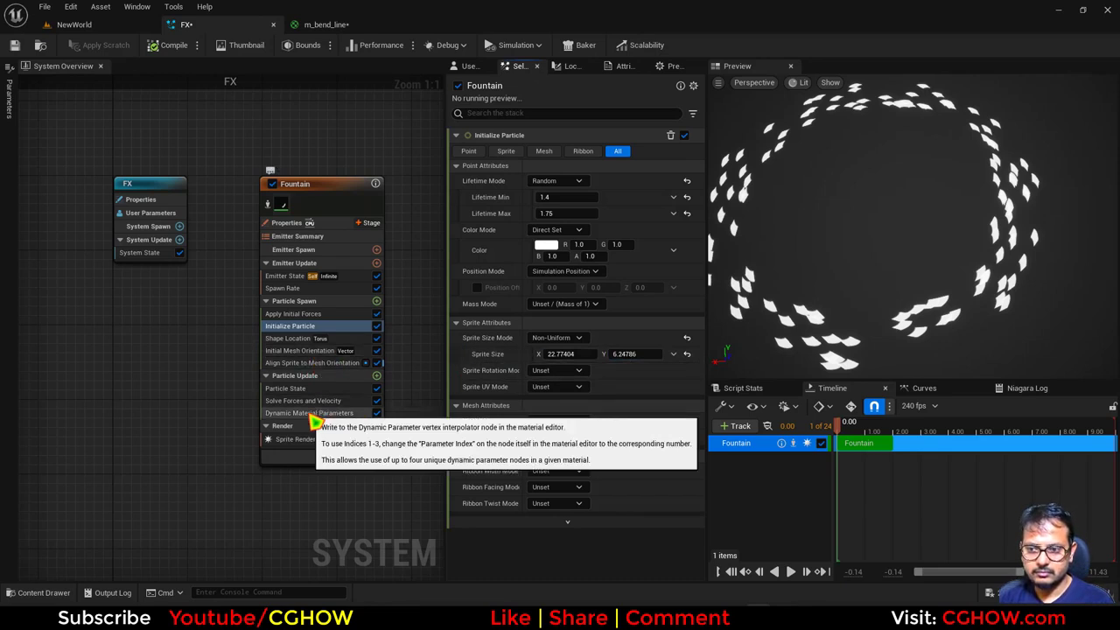
left_click(573, 354)
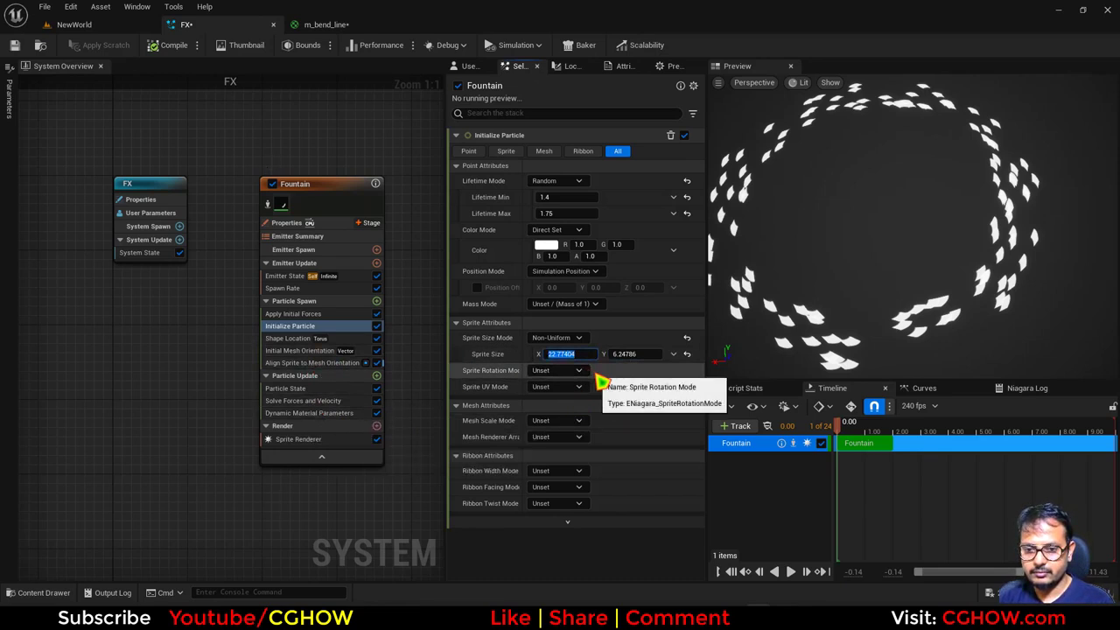
key("Return")
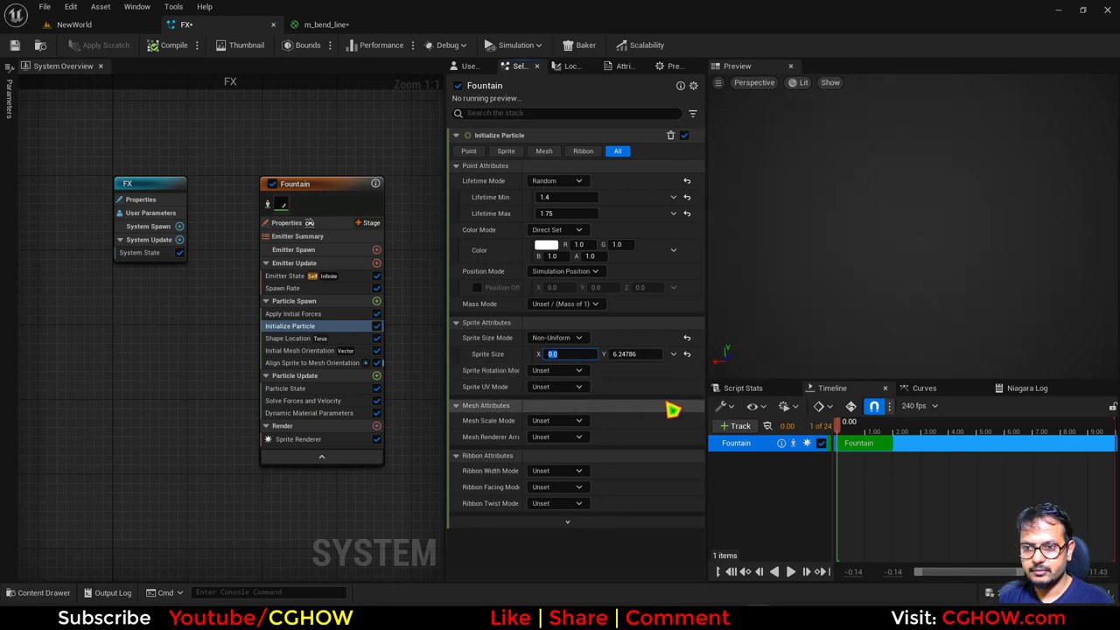
type("0.2")
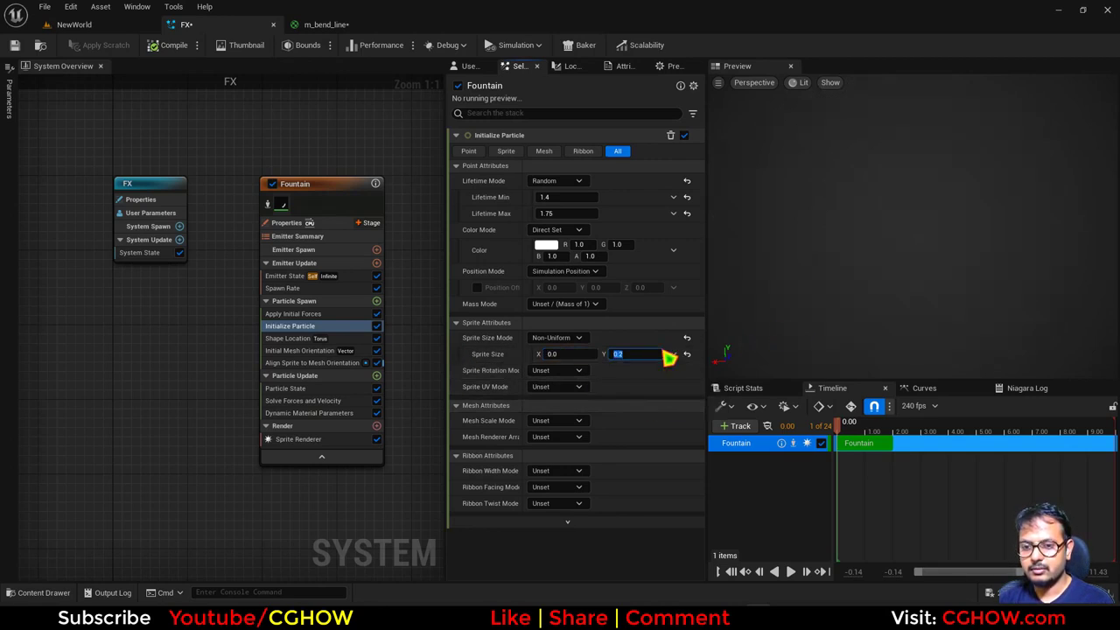
key("BackSpace")
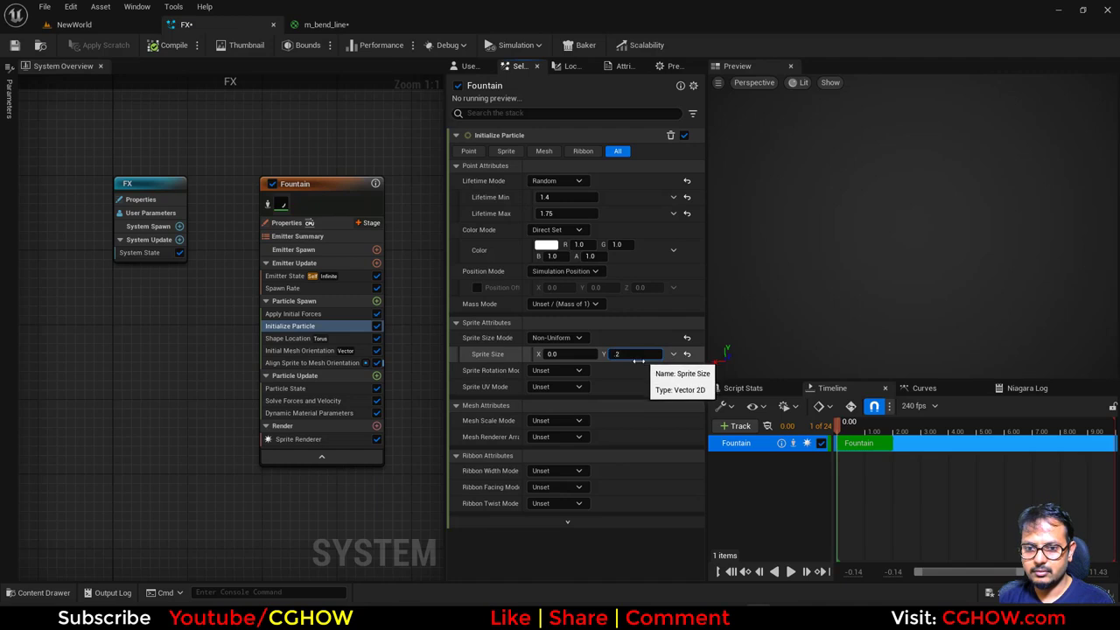
type("2")
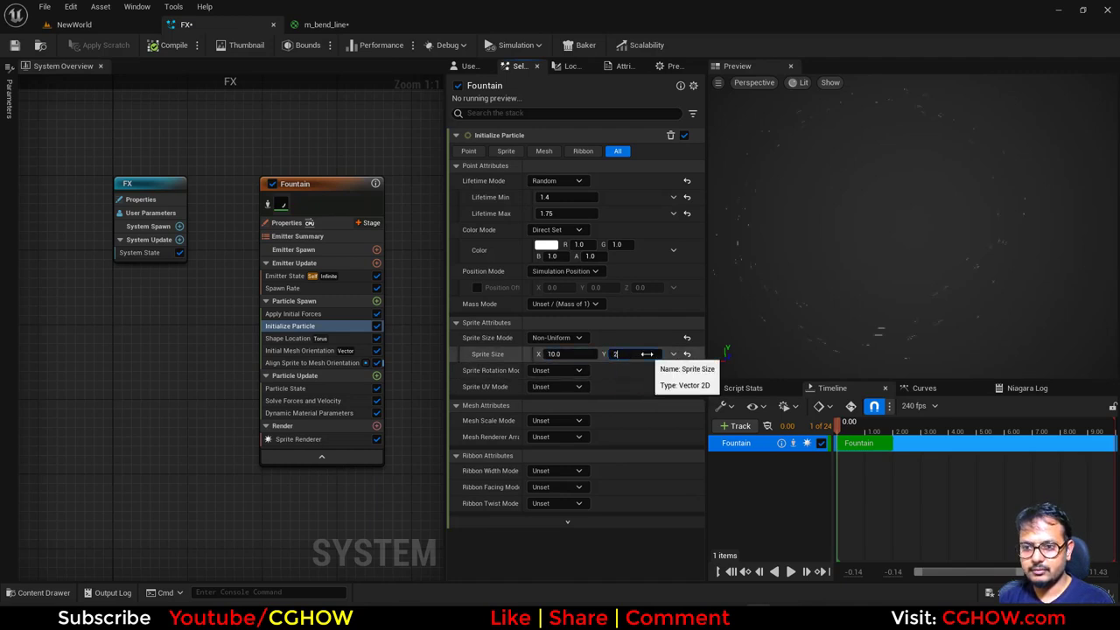
type("0")
key("Return")
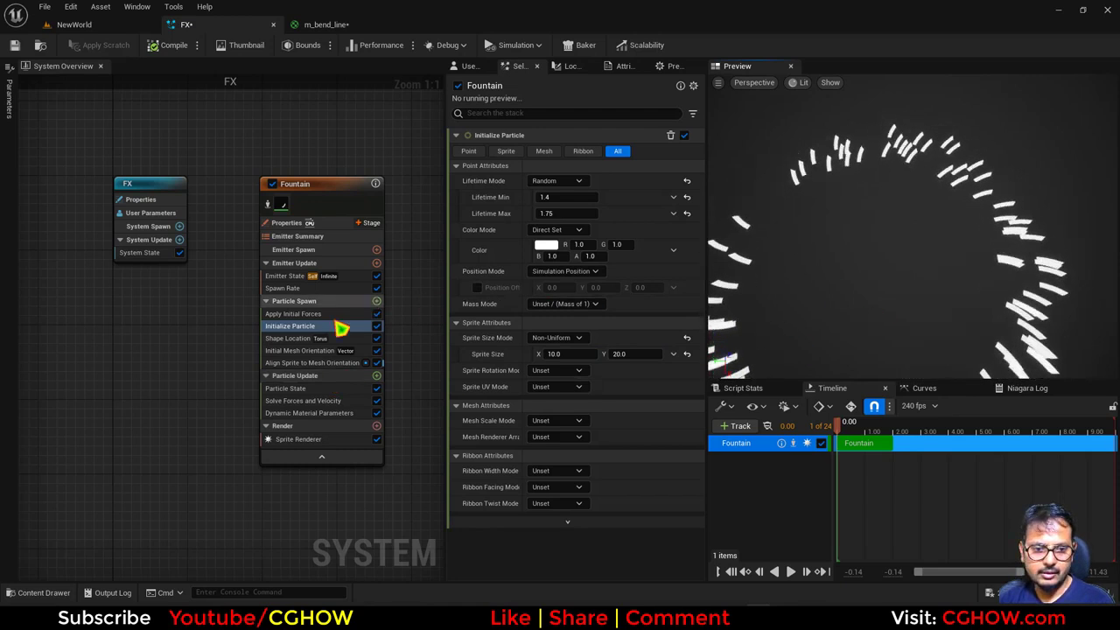
Set the Z rotation to 0.5 in the Initial Mesh Orientation module
left_click(297, 351)
left_click_drag(637, 248, 665, 248)
left_click(639, 252)
type(".5")
key("Return")
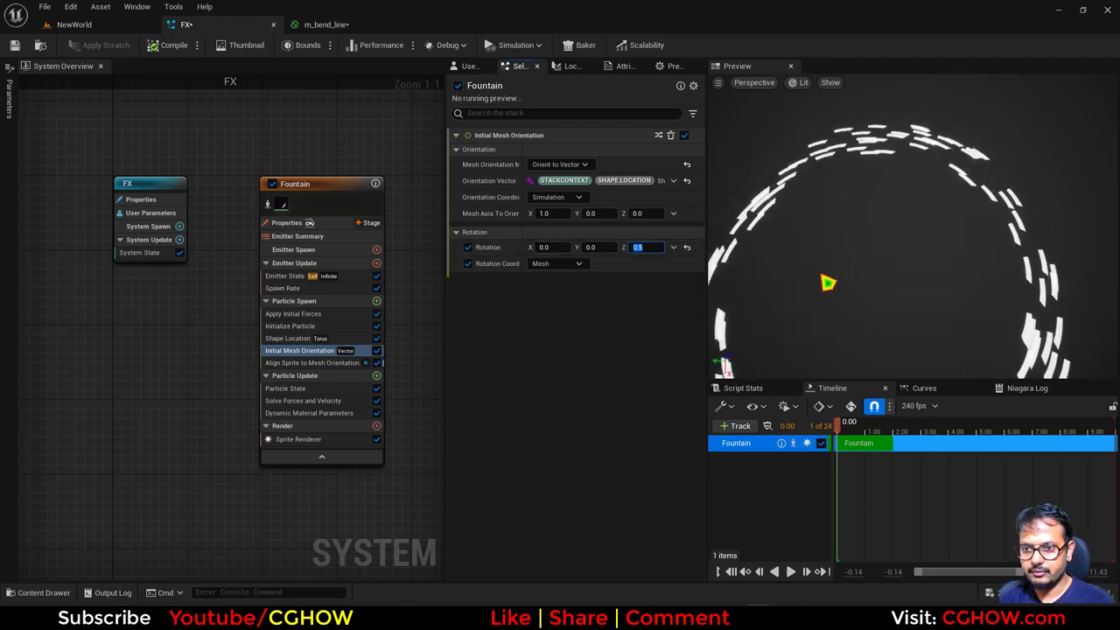
Drive the thhickness parameter in Dynamic Material Parameters with a Random Range Float from 0.4 to 0.49
left_click_drag(827, 283, 787, 315)
left_click(302, 412)
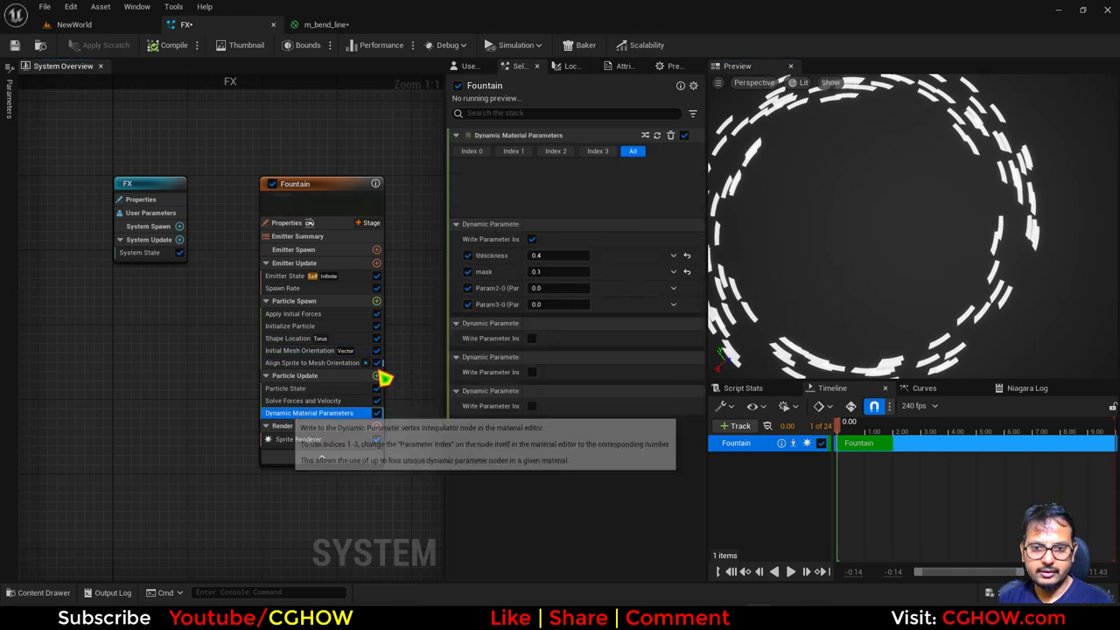
left_click(674, 200)
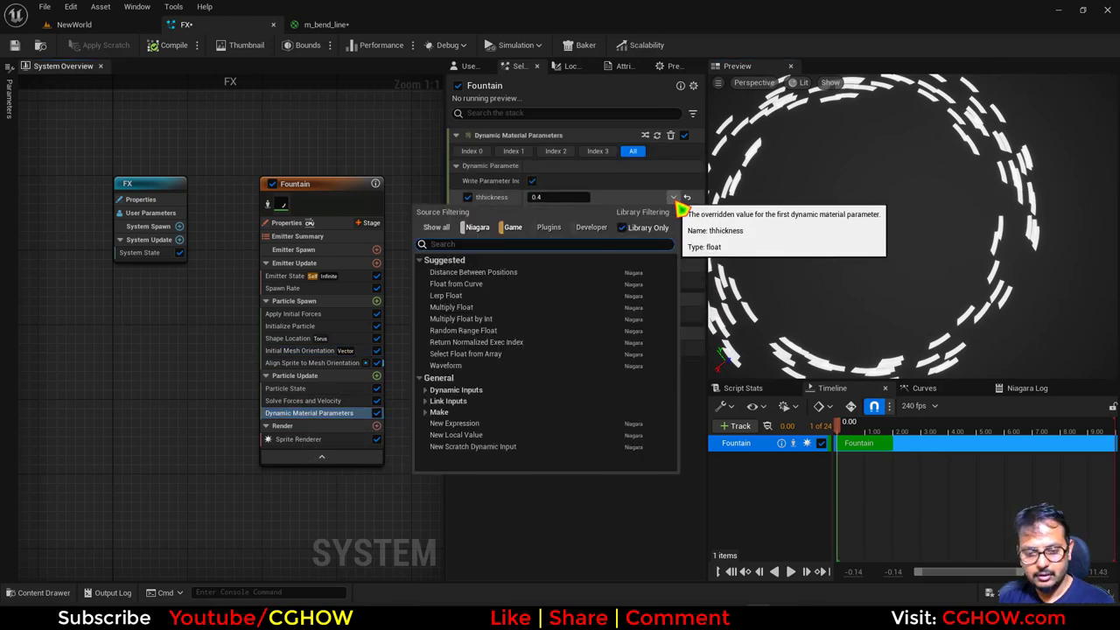
type("ra")
left_click(489, 273)
left_click(557, 218)
type(".")
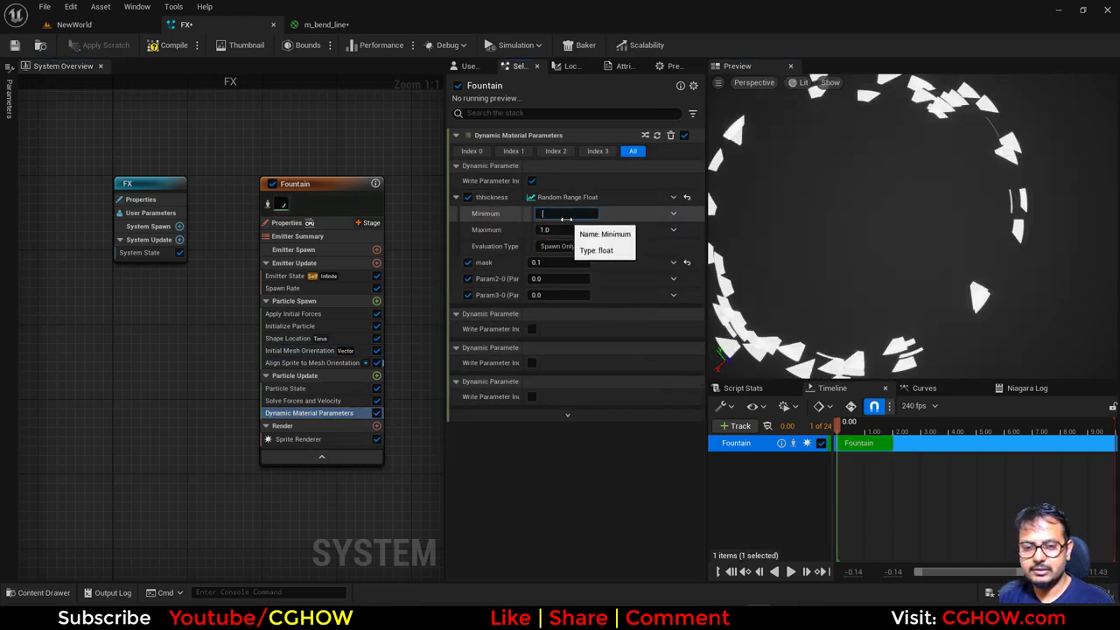
type("4")
key("Return")
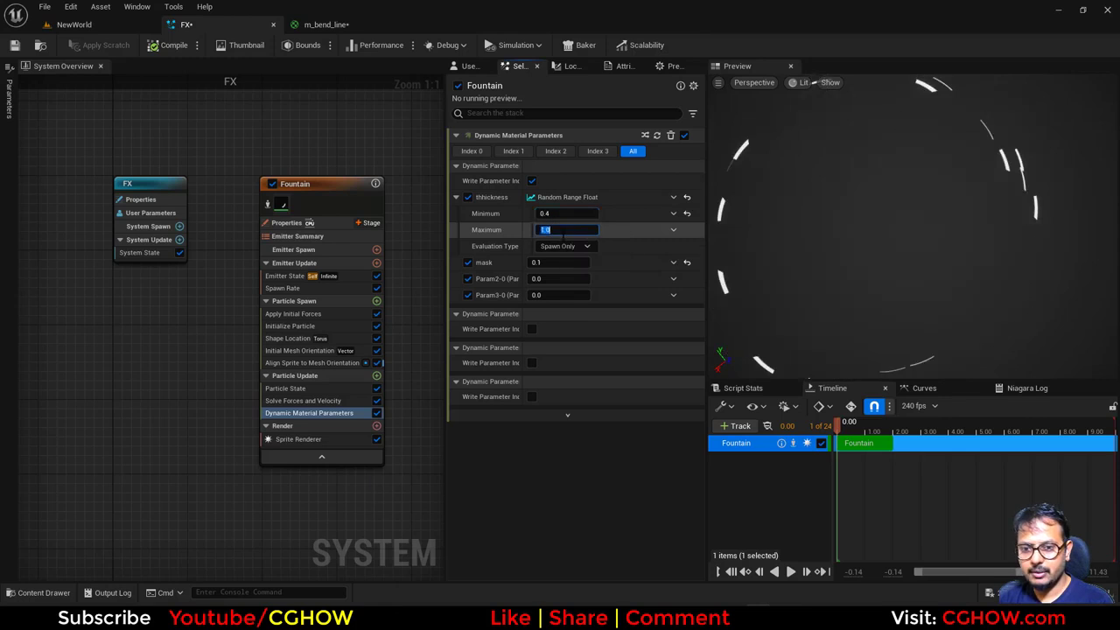
key("BackSpace")
type(".49")
key("Return")
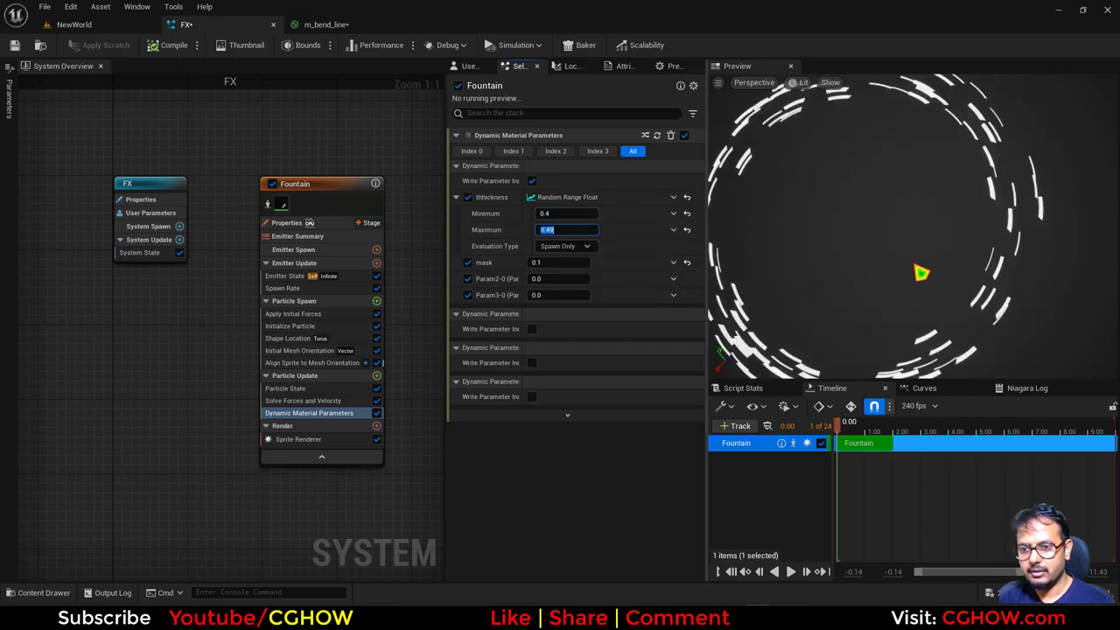
Check the ring in the NewWorld level, then set the FX system's Initialize Particle color to magenta (hex sRGB F300FFFF)
right_click_drag(914, 266, 915, 237)
left_click(140, 26)
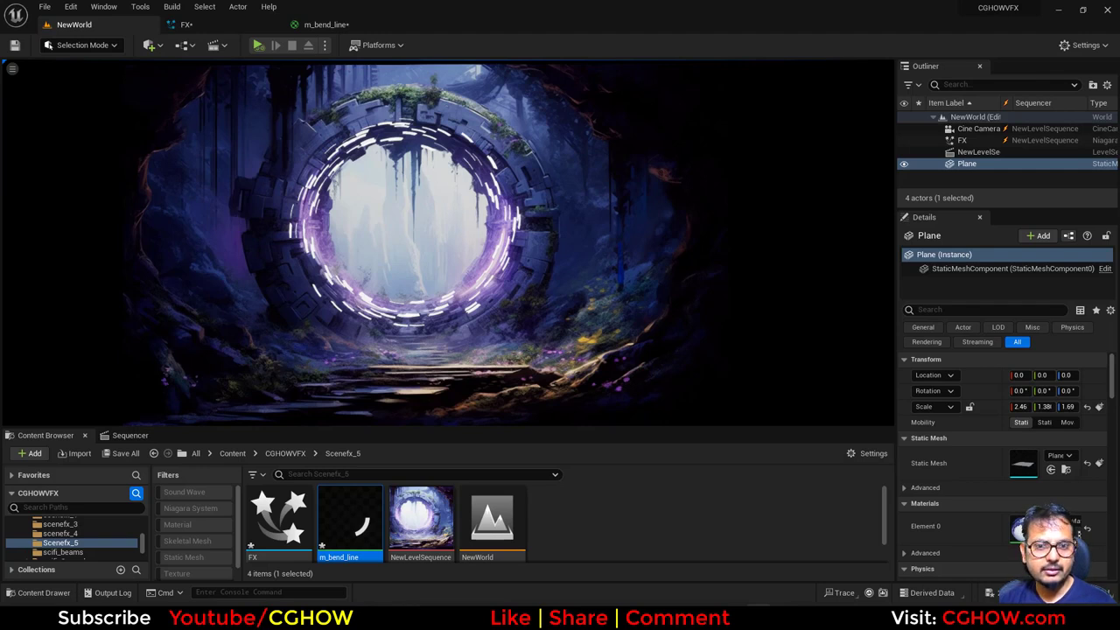
left_click(187, 25)
left_click(296, 325)
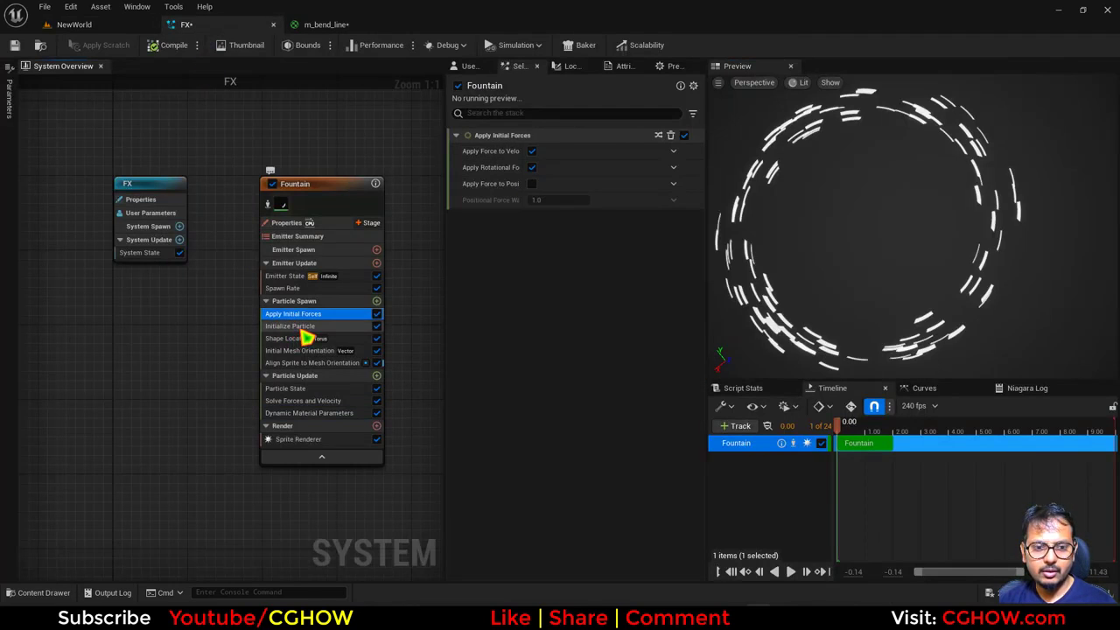
left_click(545, 247)
left_click_drag(604, 334, 643, 295)
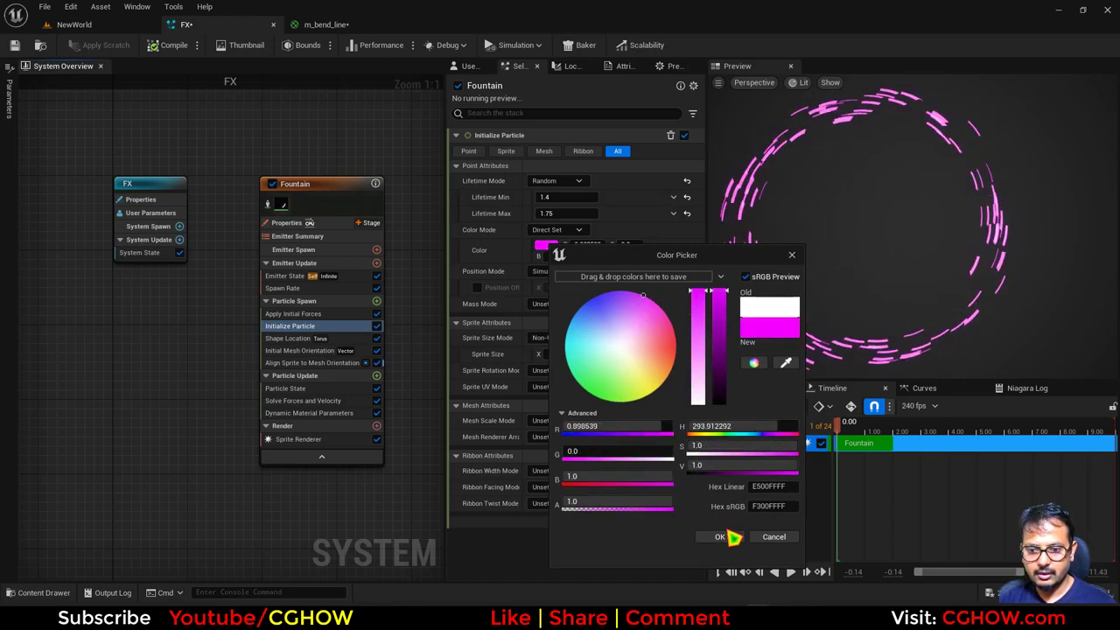
left_click(727, 533)
Change Initialize Particle's color mode to Random Hue/Saturation/Value and enable the saturation and value ranges
left_click(563, 230)
left_click(589, 290)
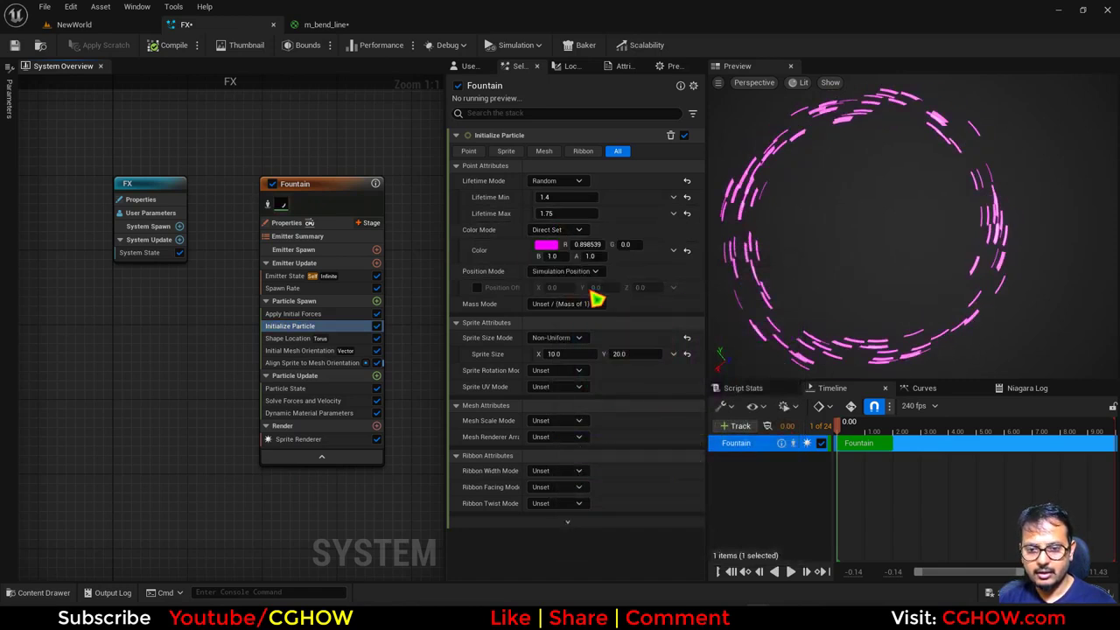
left_click(564, 272)
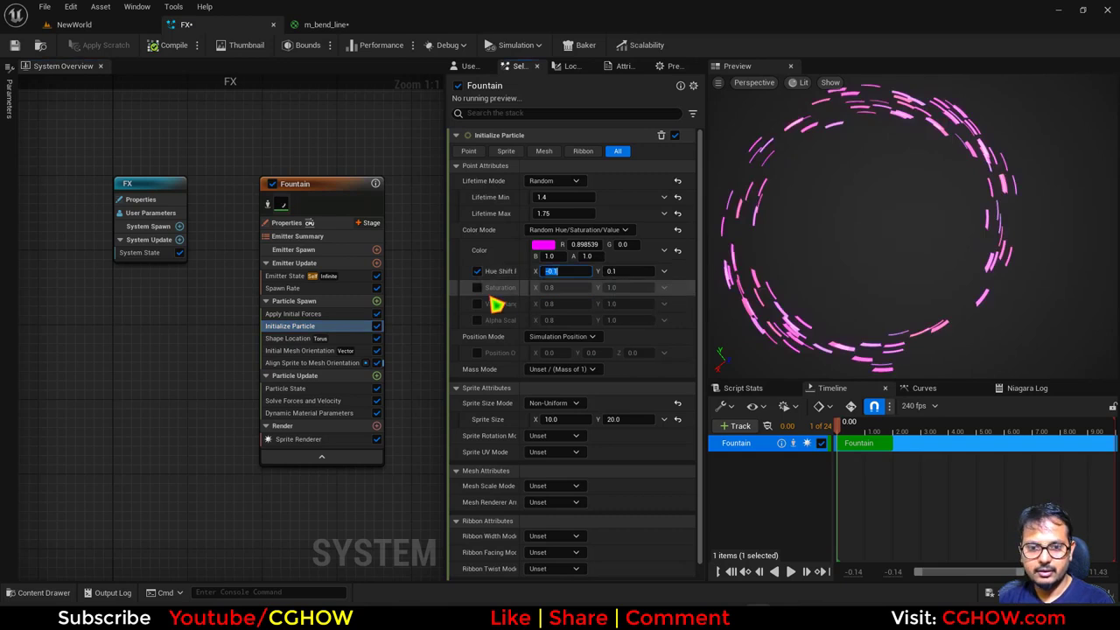
left_click(476, 288)
left_click(476, 303)
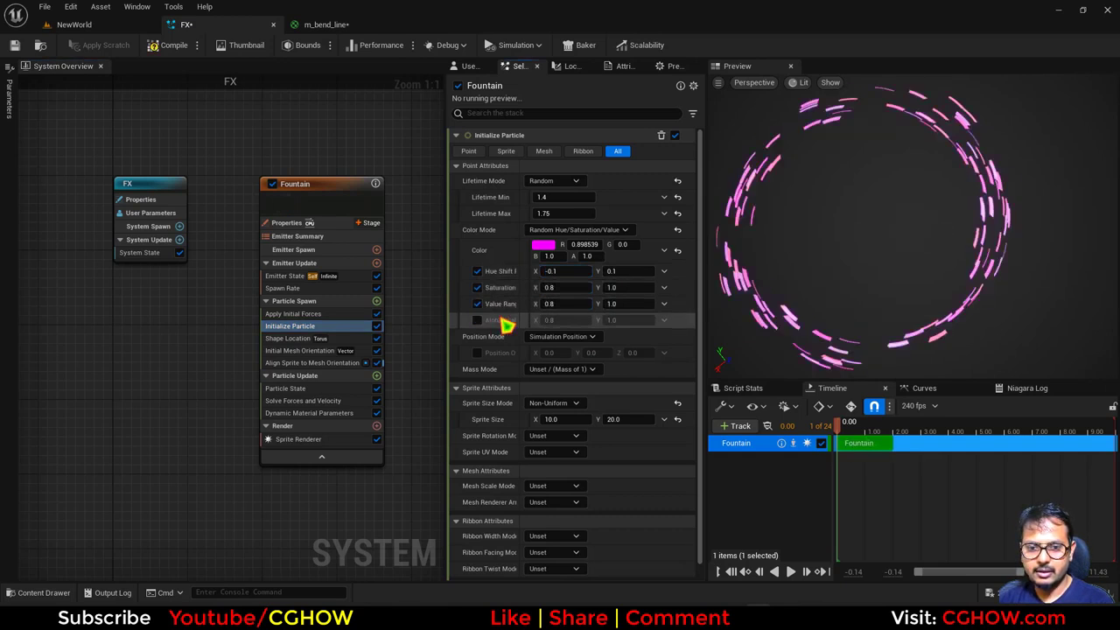
Set the Y limit of the color's value range to 50 to make the particles glow
left_click(617, 304)
type("50")
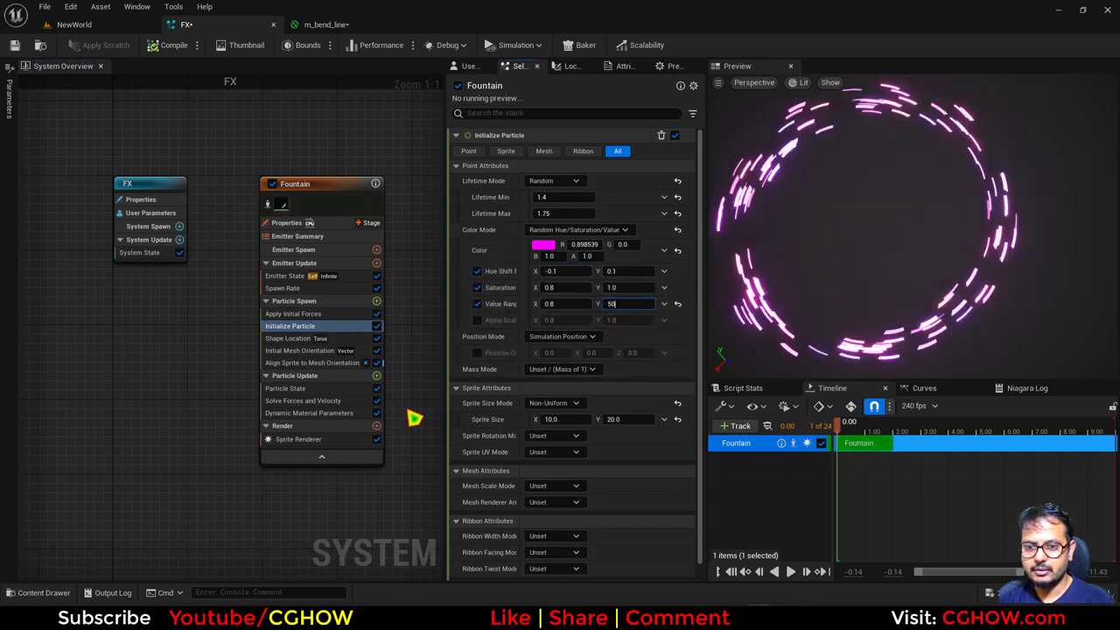
type("0")
key("Return")
key("Return")
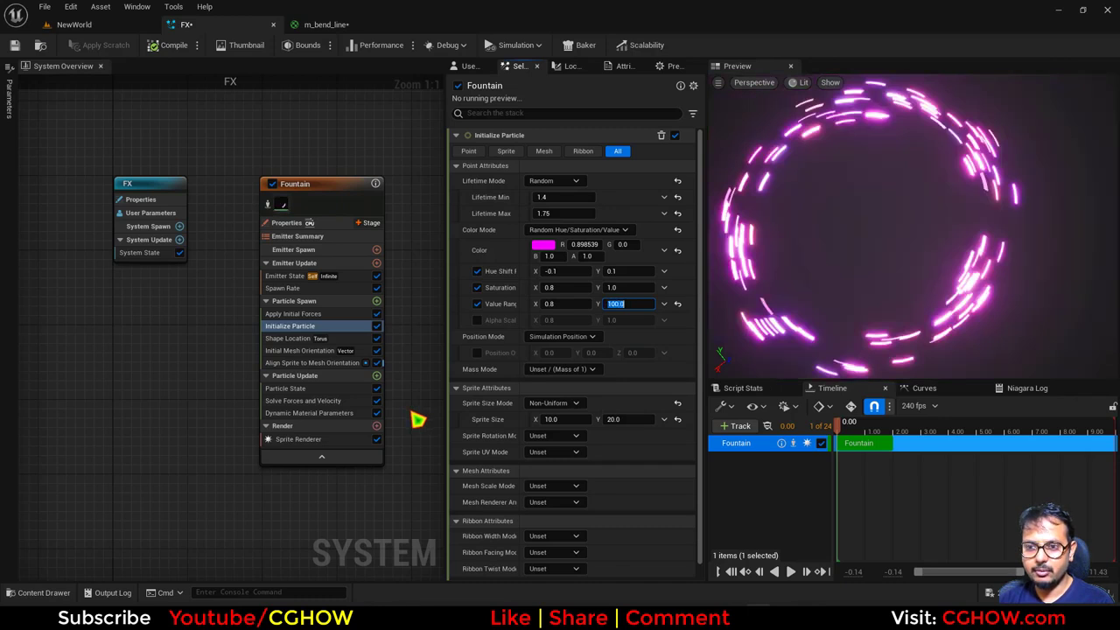
key("Return")
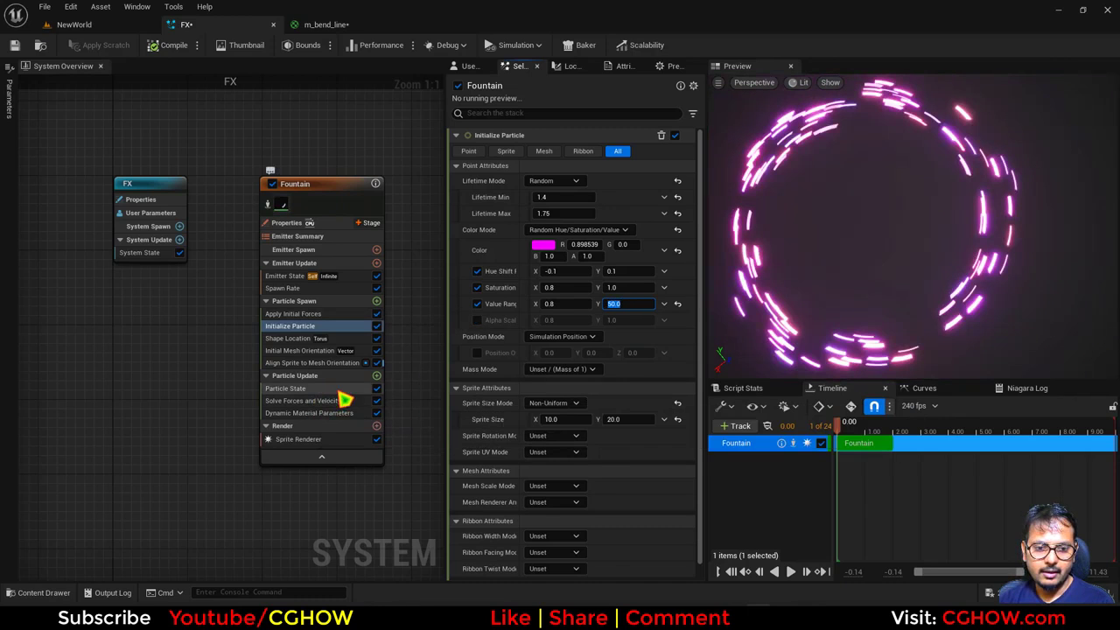
Play the simulation and add a Scale Sprite Size module to Particle Update with a rise-and-fall curve
left_click(377, 376)
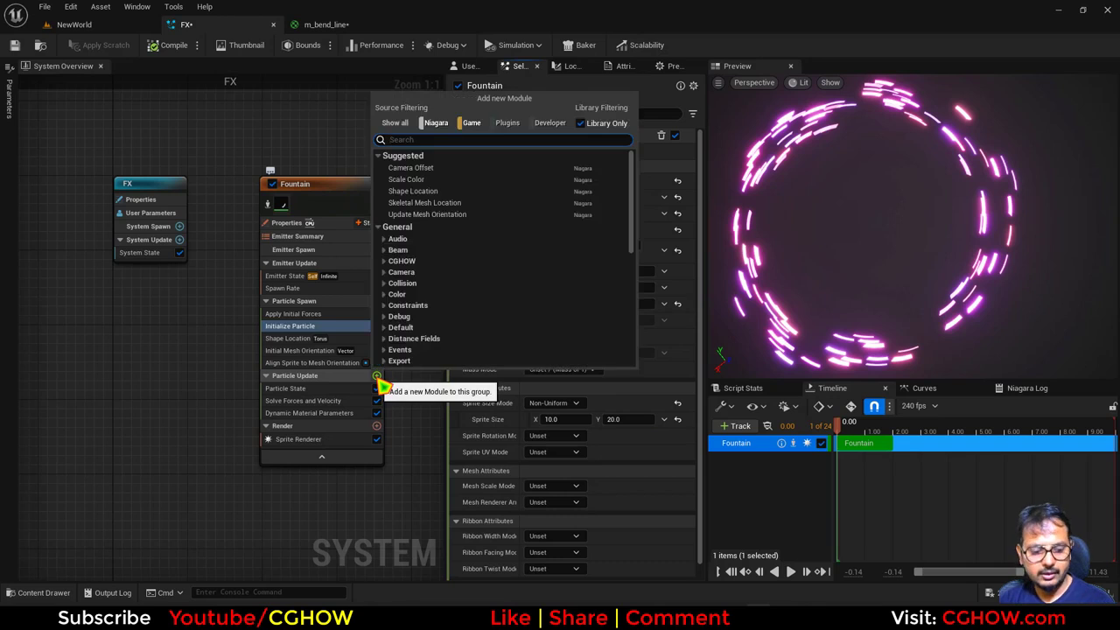
left_click(173, 433)
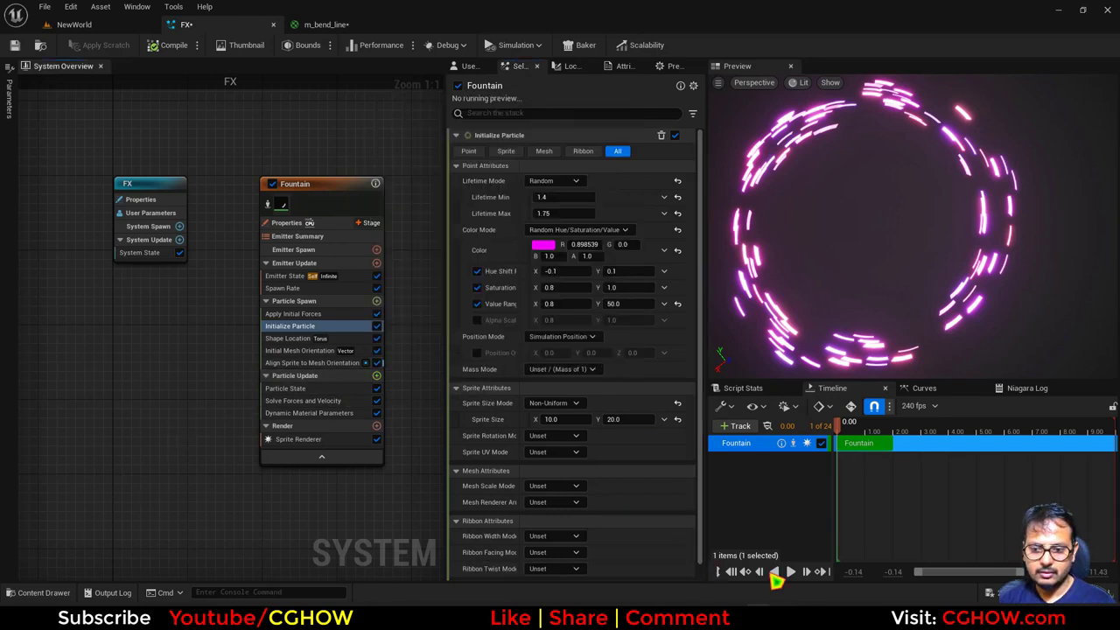
left_click(791, 573)
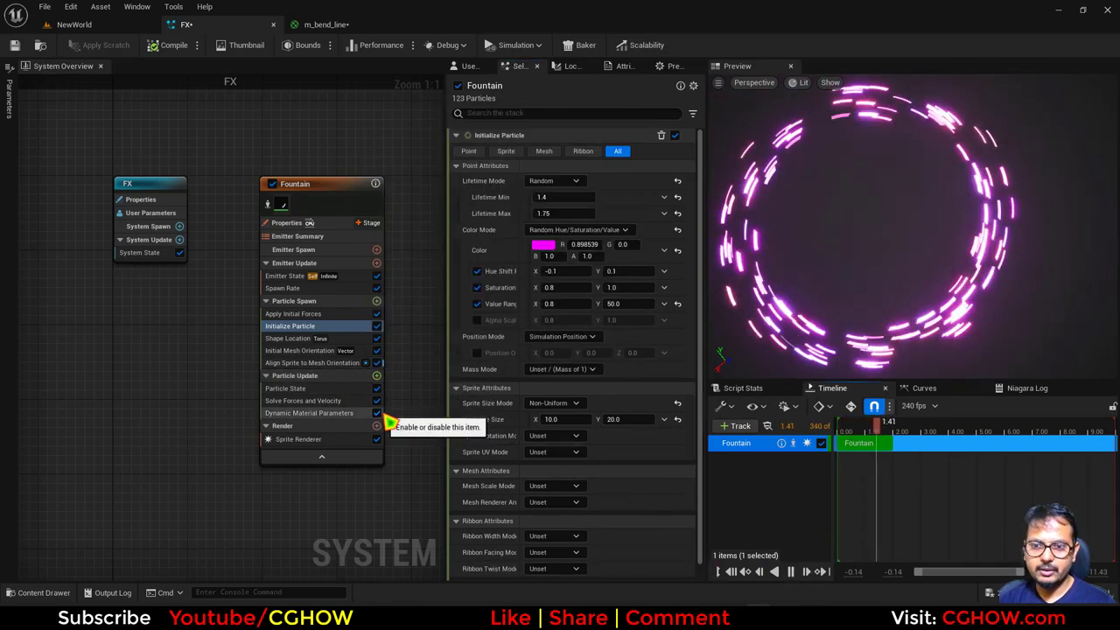
left_click(376, 376)
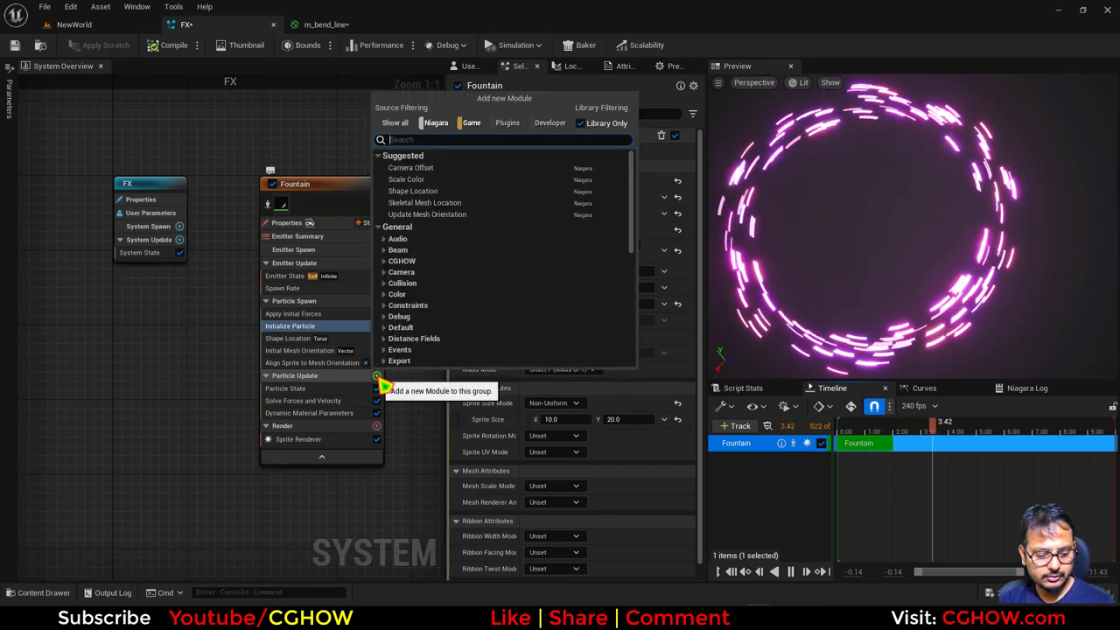
type("size")
left_click(429, 303)
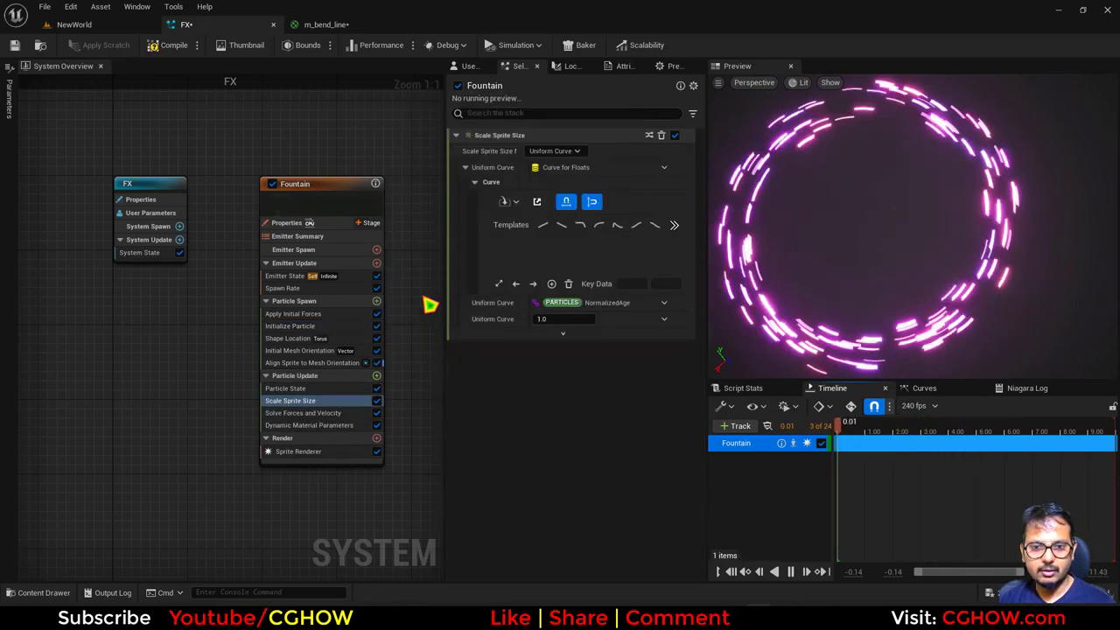
Add a Scale Color module to Particle Update and drive its alpha with a Float from Curve using the rise-and-fall template
left_click(377, 376)
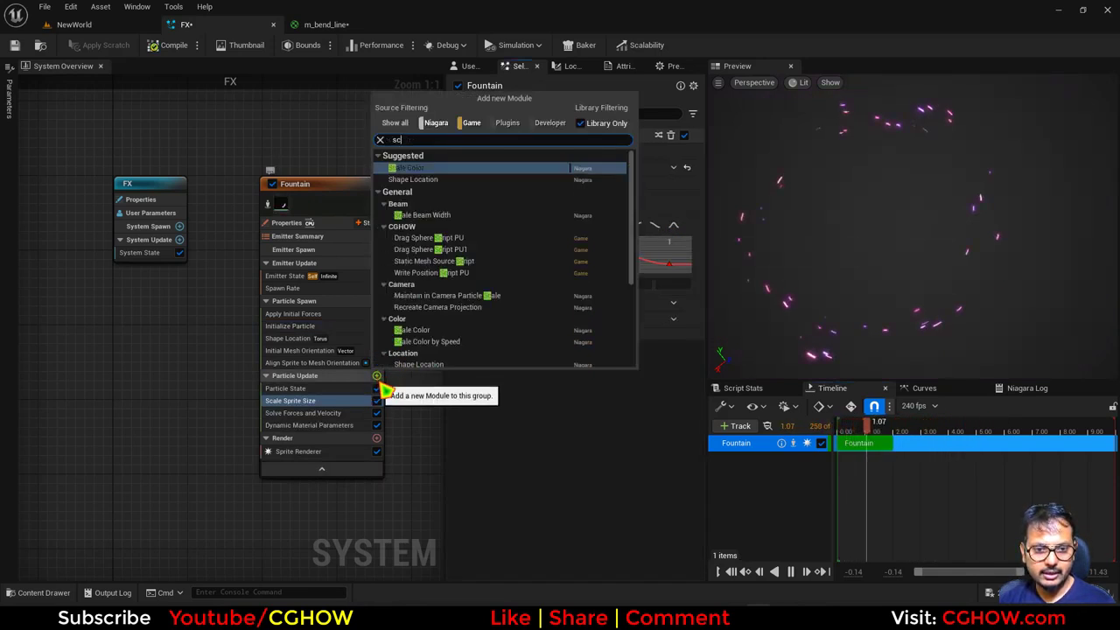
type("sce")
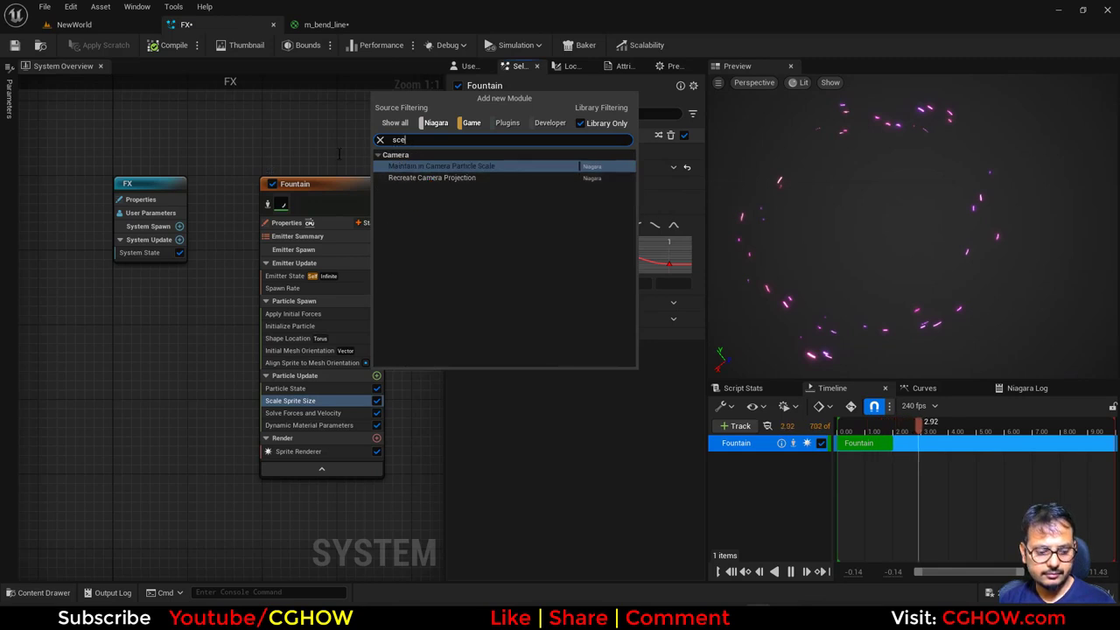
key("BackSpace")
type("a")
left_click(400, 168)
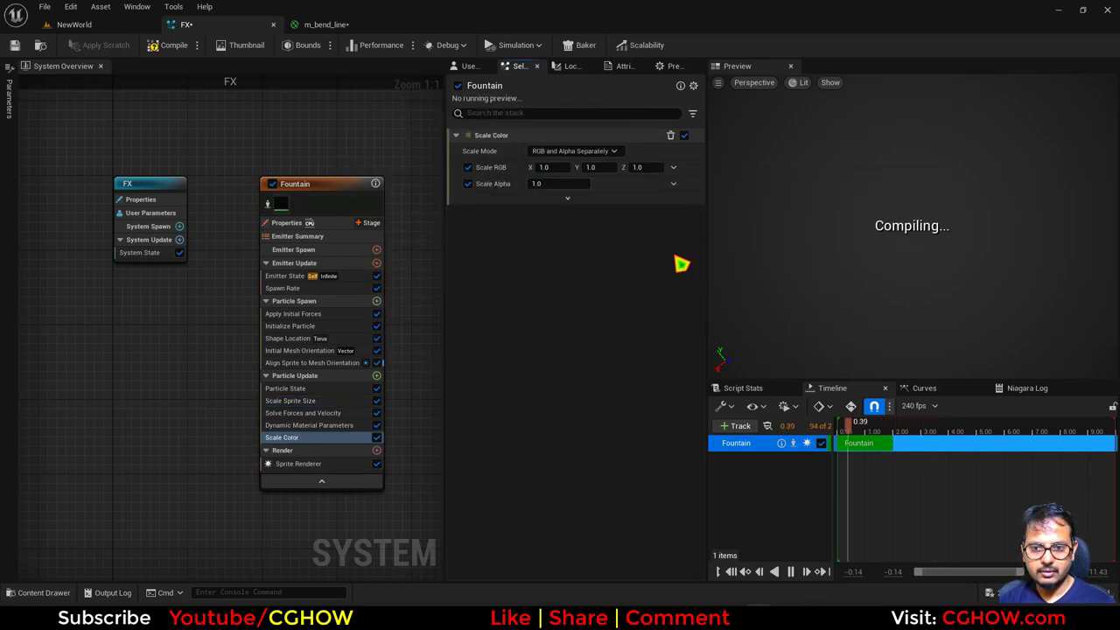
left_click(673, 184)
left_click(487, 283)
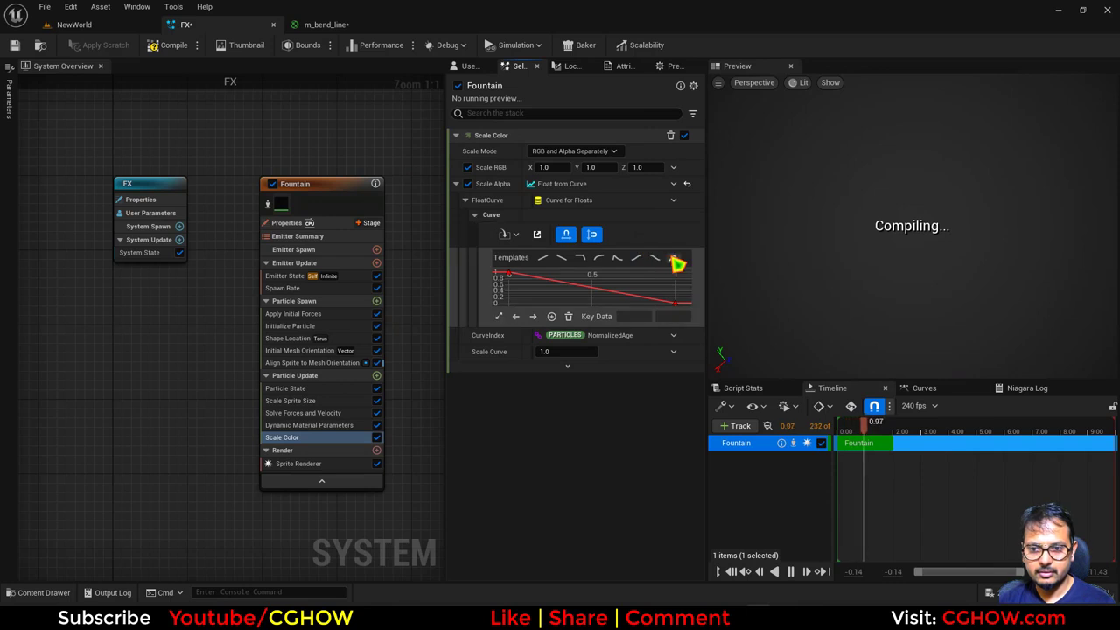
left_click(674, 259)
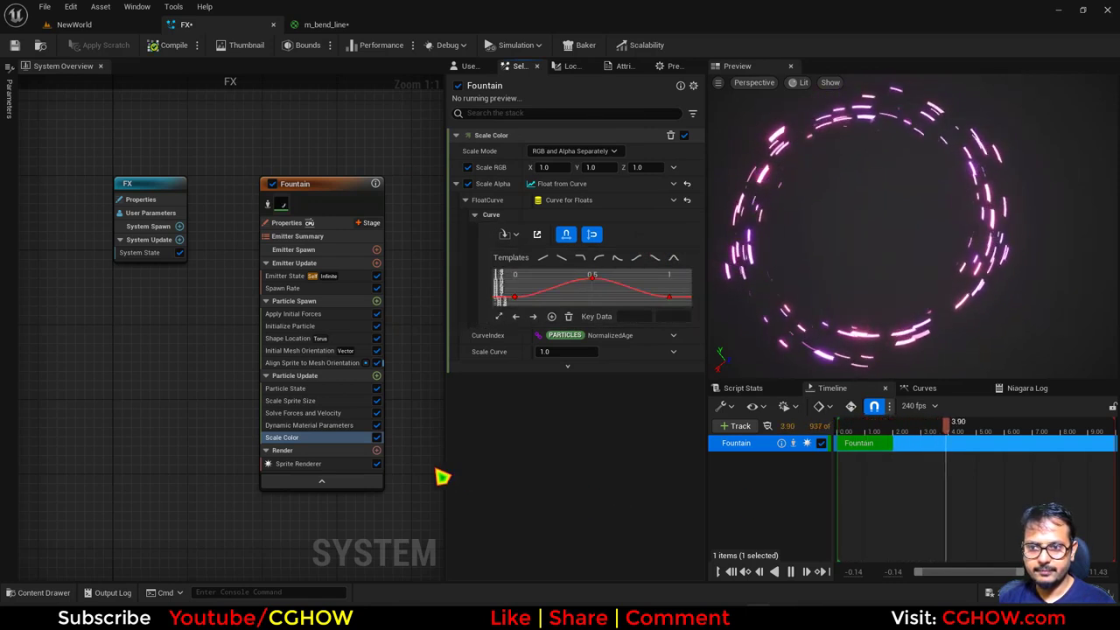
Set the first and last keys of the Scale Sprite Size curve to a value of 0.8
left_click(290, 400)
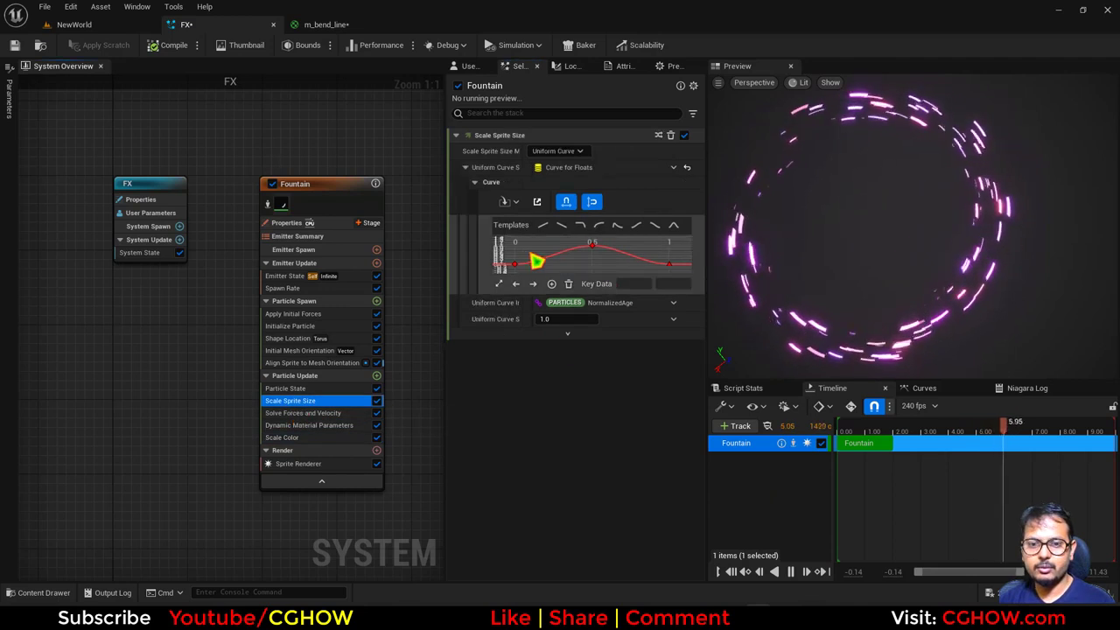
left_click(666, 284)
type("0.8")
key("Return")
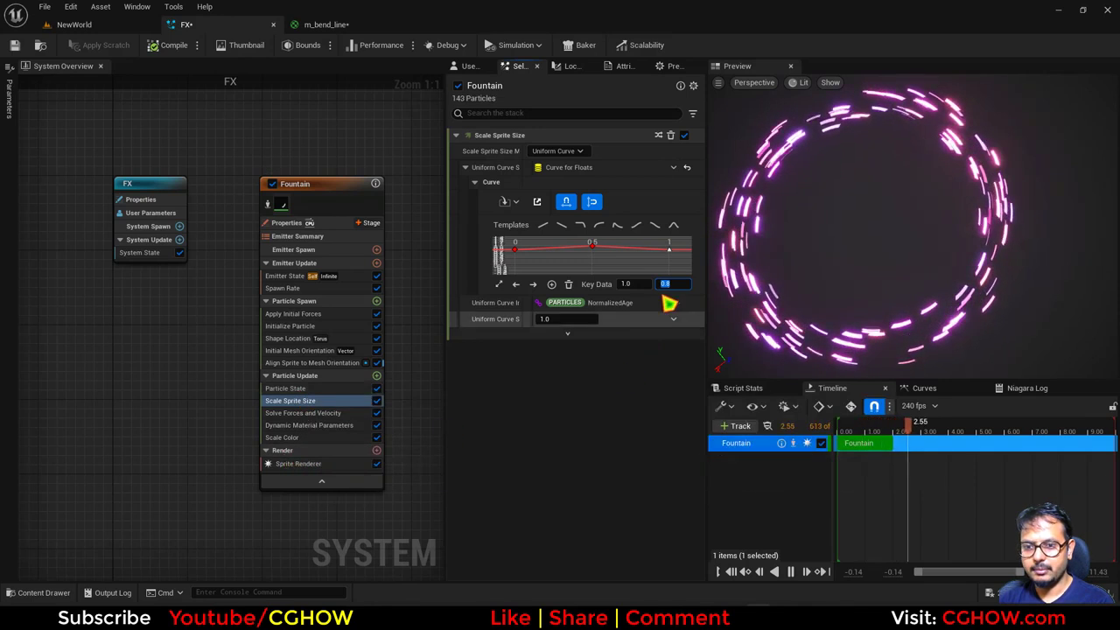
Set the first and last keys of the Scale Sprite Size curve to a value of 0.9
type("0.9")
key("Return")
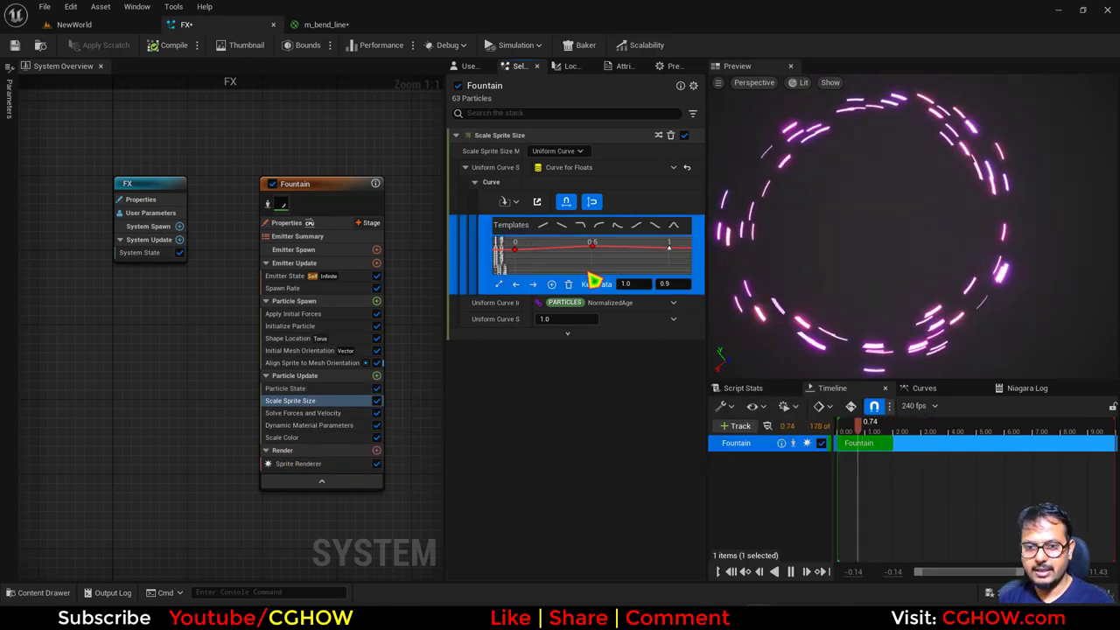
left_click(673, 285)
type("0.9")
key("Return")
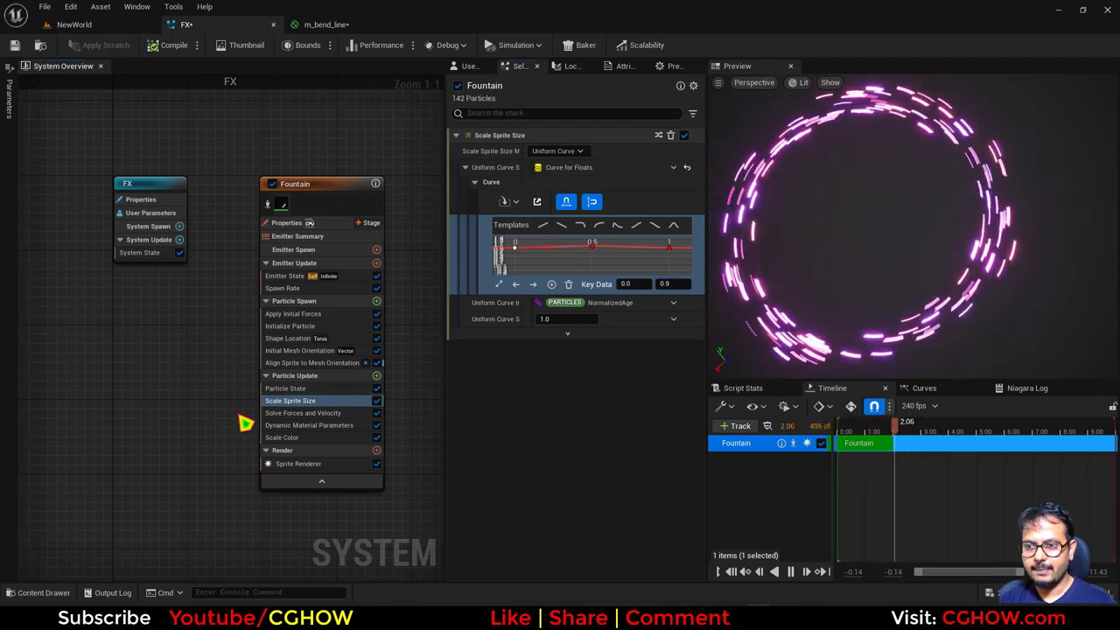
Add a Vortex Force module to Particle Update and set its force amount to 10
left_click(376, 376)
type("vort")
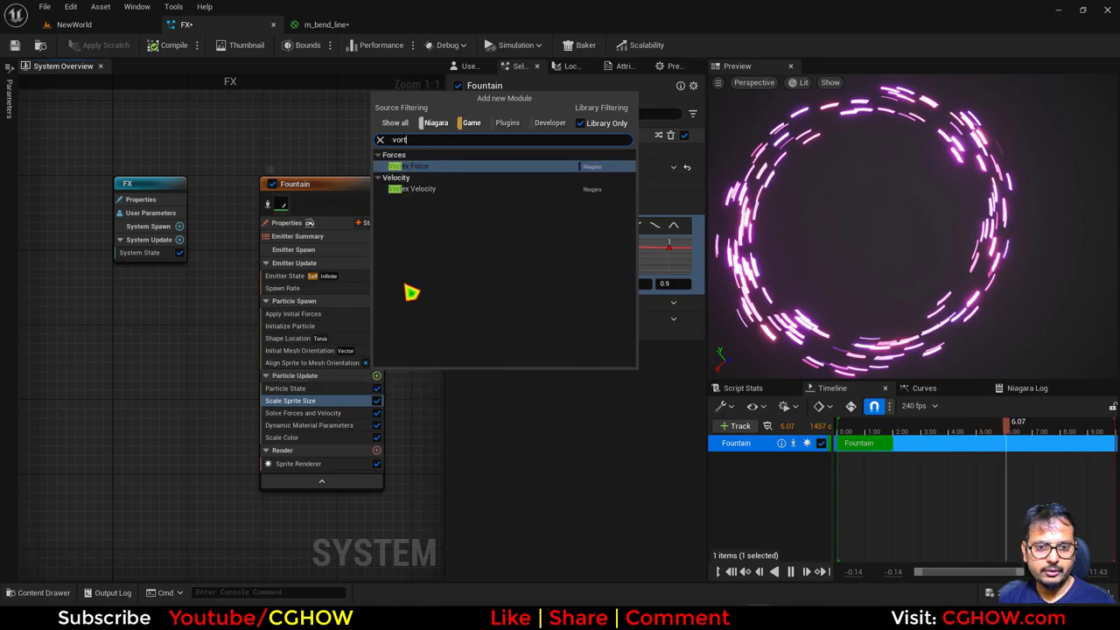
left_click(427, 167)
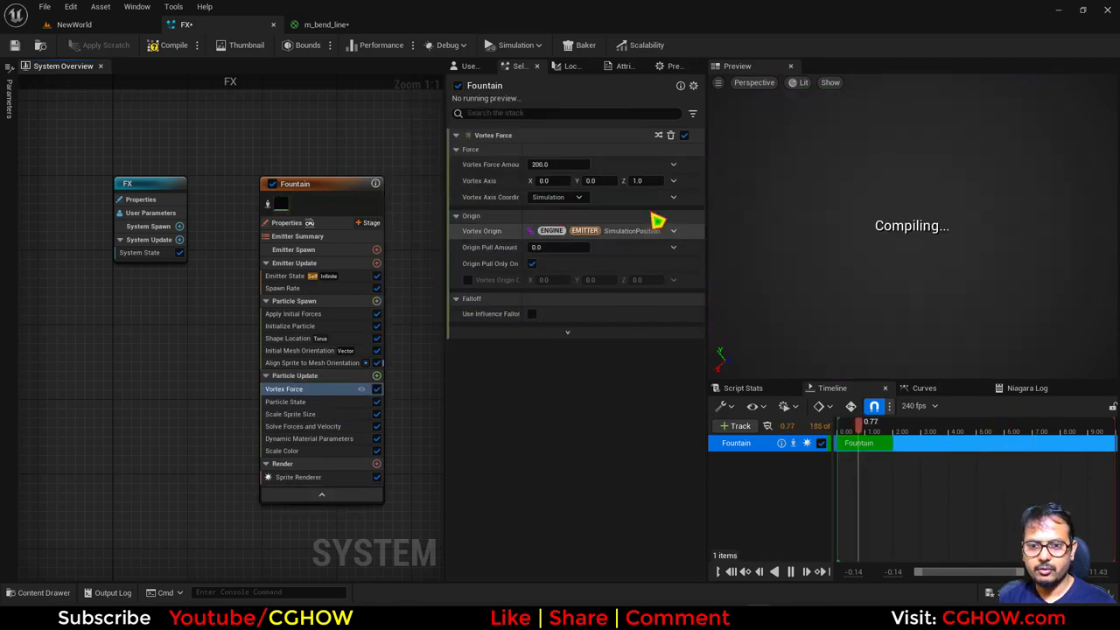
left_click(551, 164)
type("10")
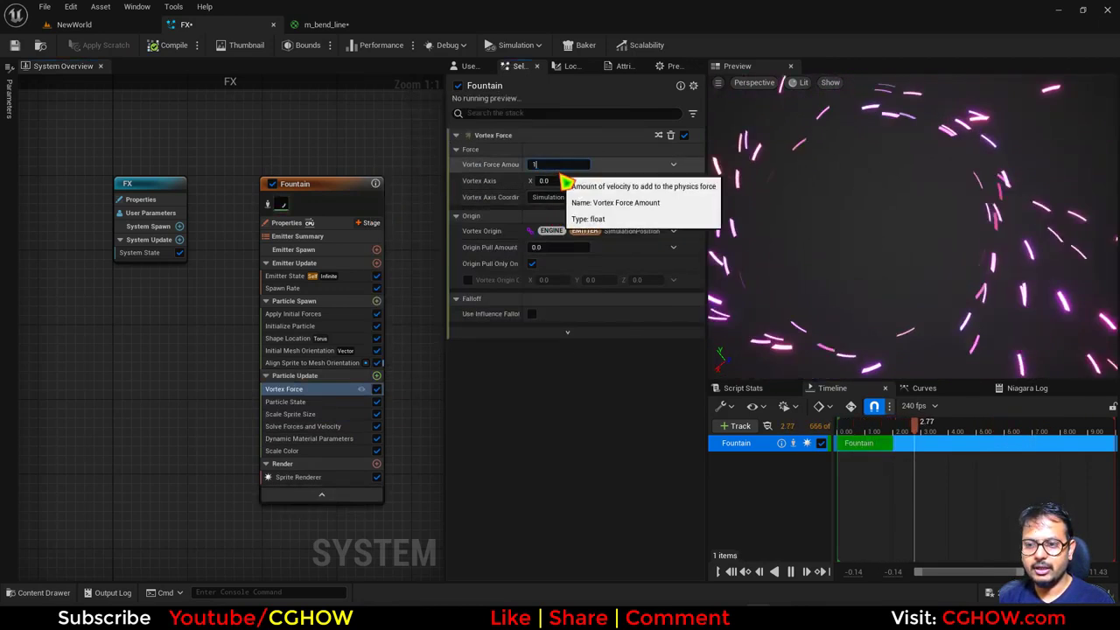
key("Return")
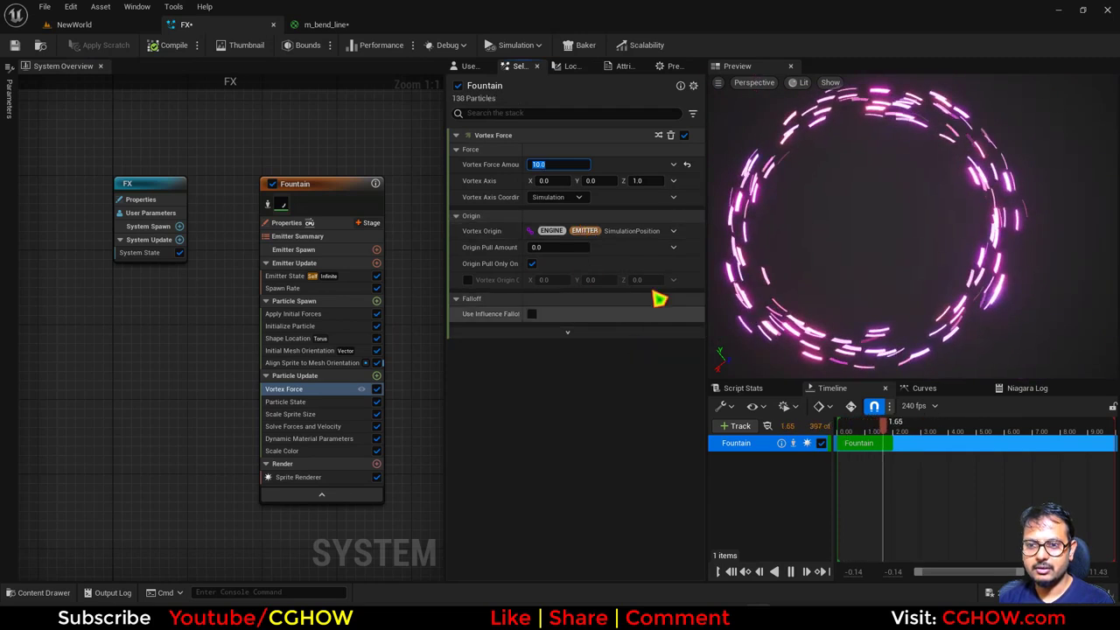
Replace the vortex force amount with a Random Range Float and set its maximum to 5
left_click(676, 166)
type("ra")
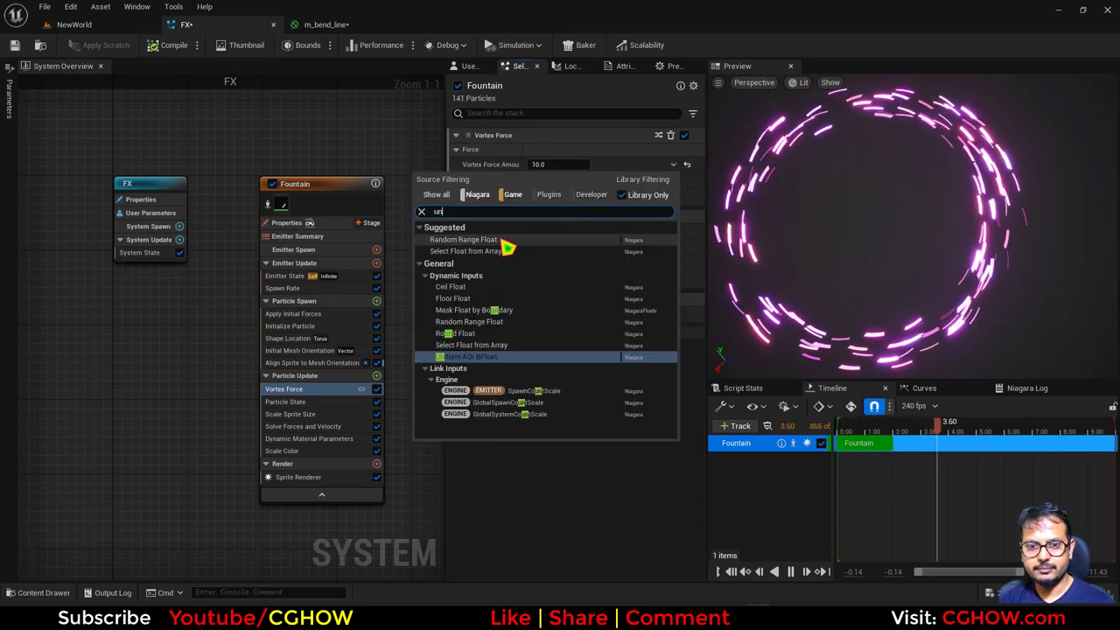
left_click(502, 241)
left_click(560, 197)
type("5")
key("Return")
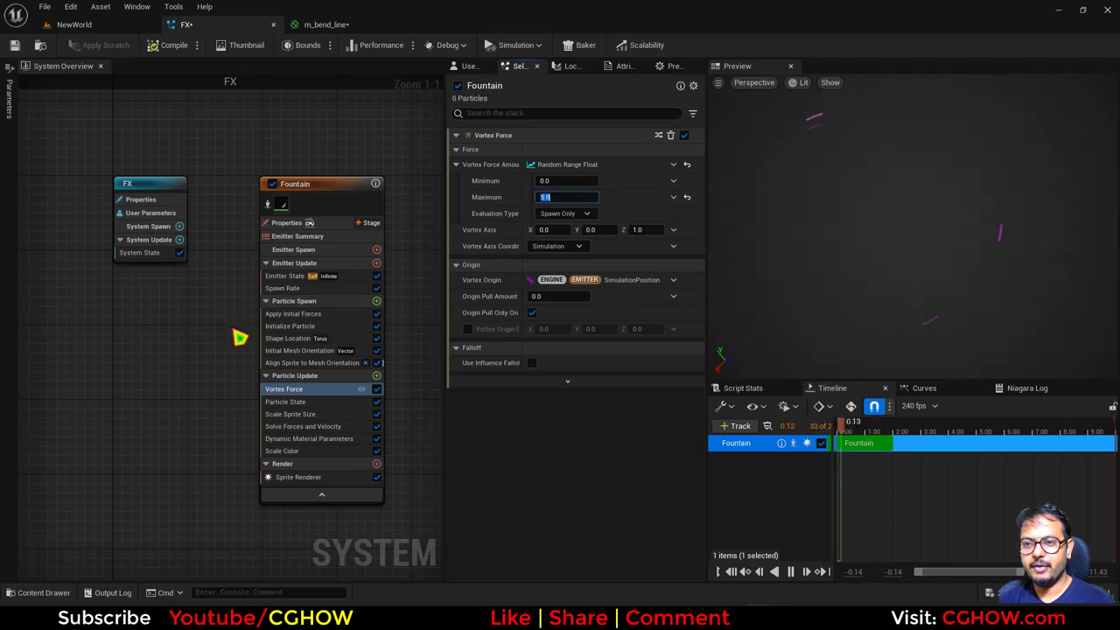
Play the level sequence in NewWorld to check the portal effect in the scene
left_click(81, 24)
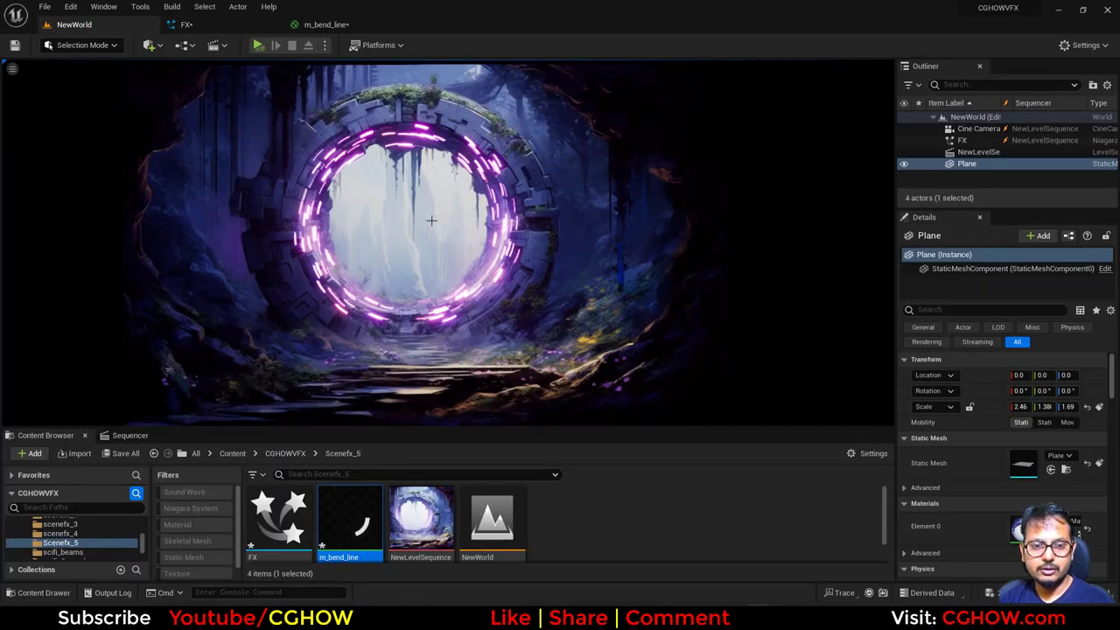
left_click(129, 435)
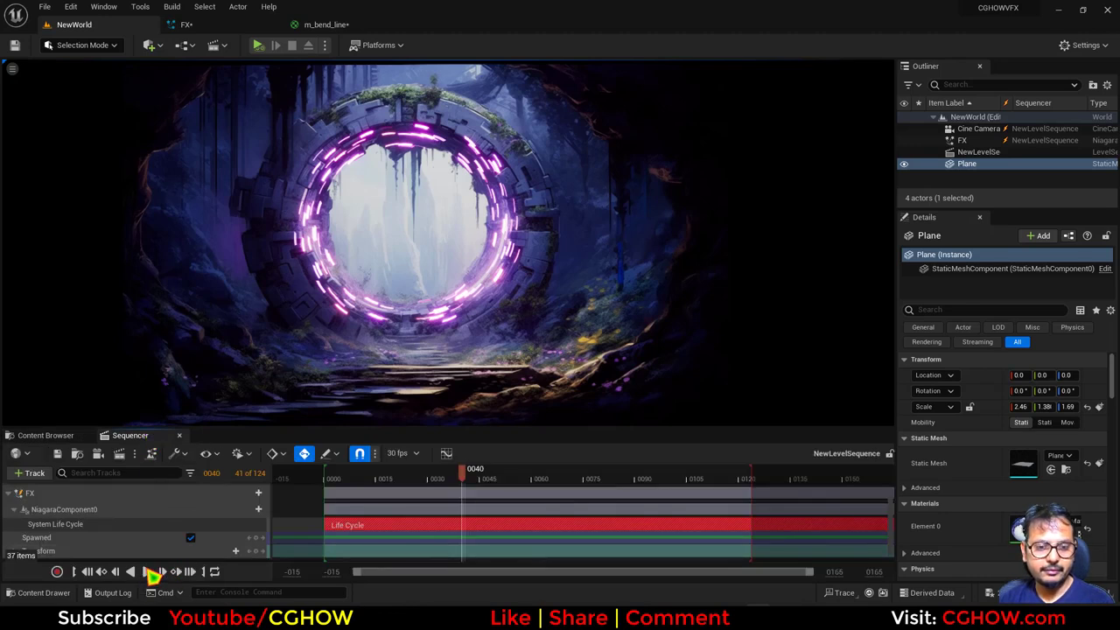
left_click(152, 571)
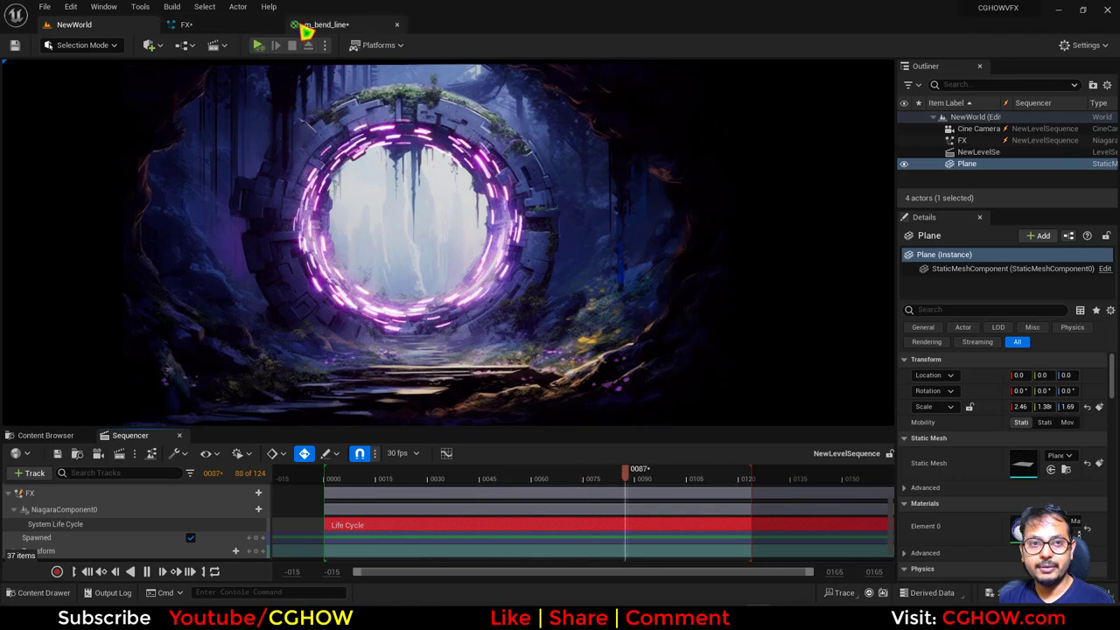
Set the Warmup Time in the FX system properties to about 4.93 s
left_click(238, 28)
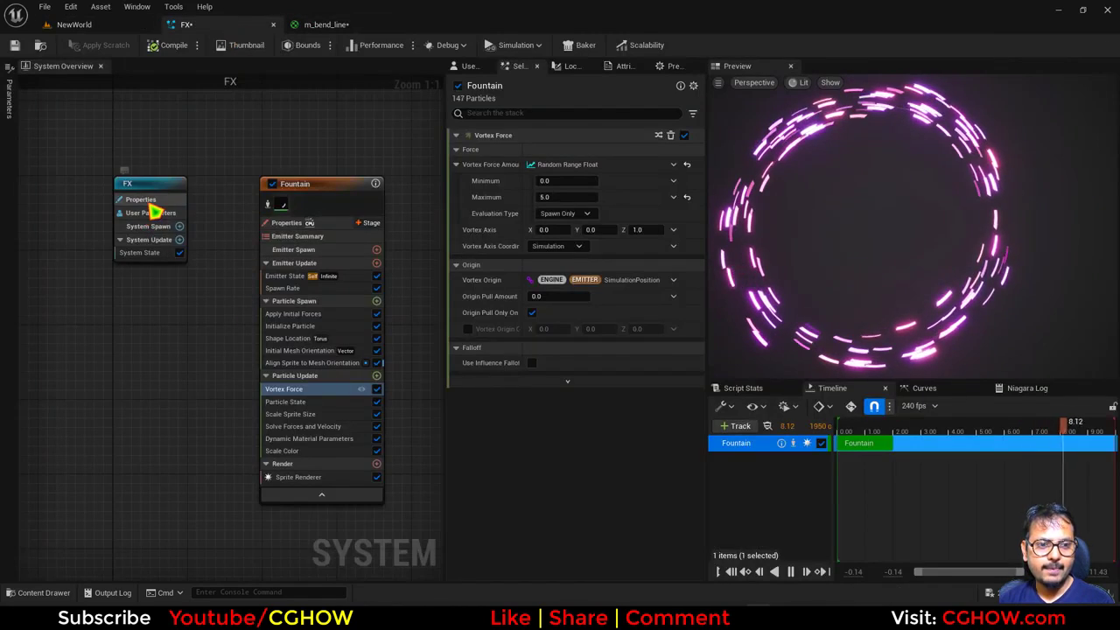
left_click(142, 199)
left_click(559, 458)
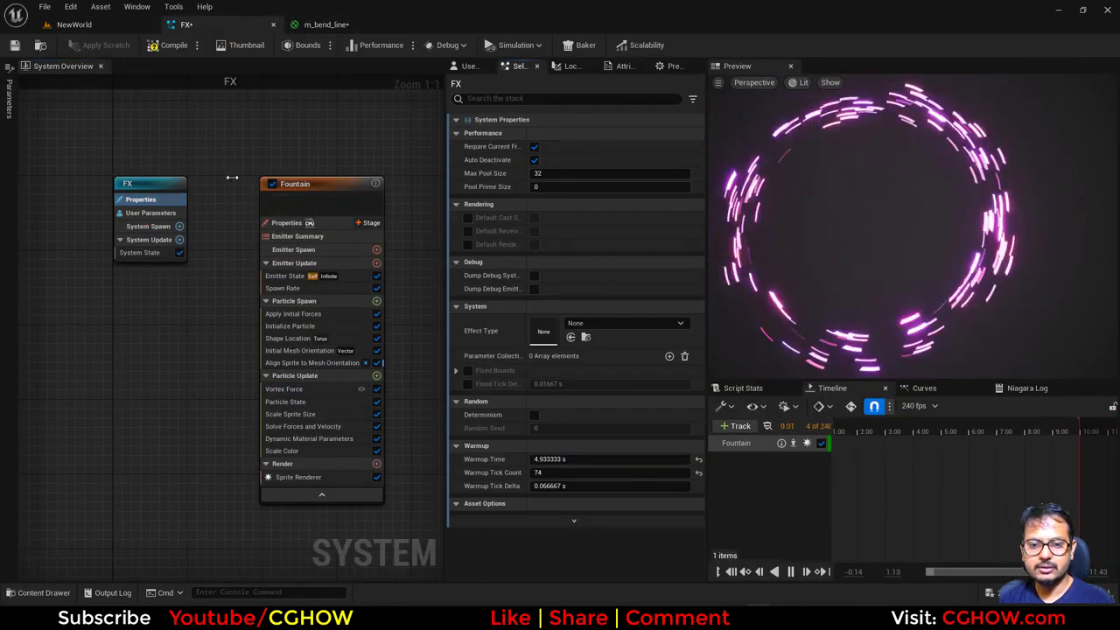
Widen the level sequence's view range to frame 400 and extend its playback end to frame 300
left_click(77, 25)
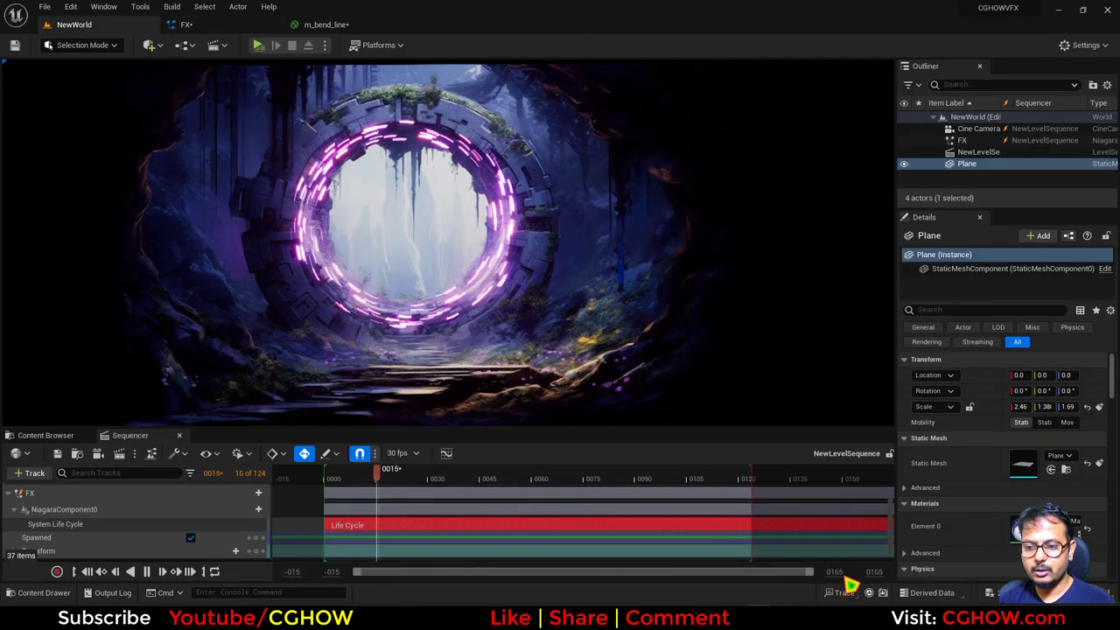
key("Return")
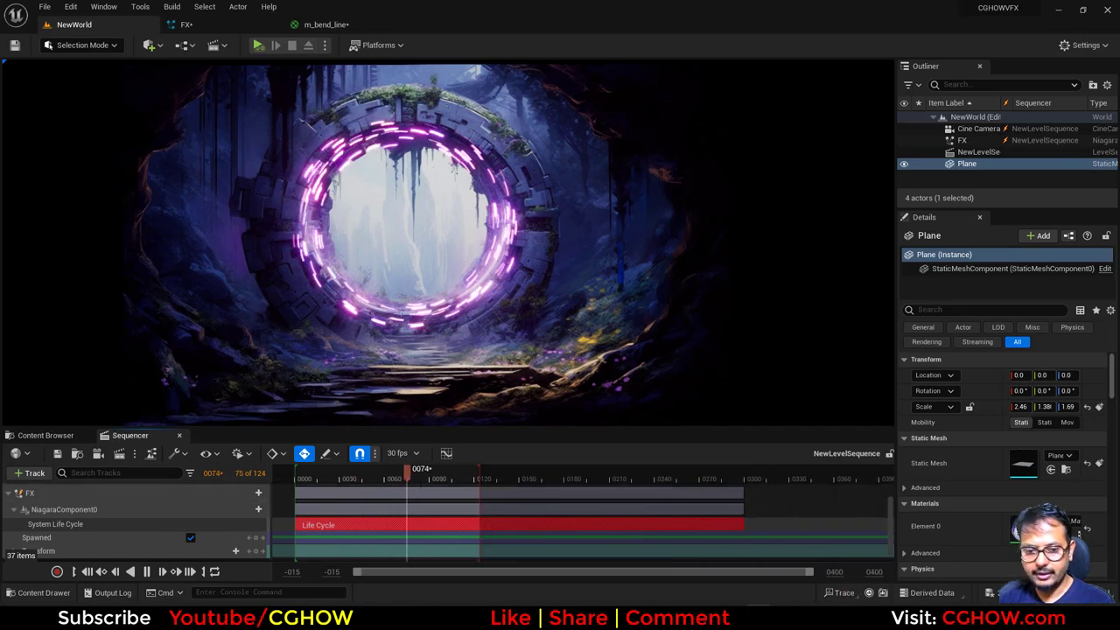
left_click_drag(479, 472, 751, 493)
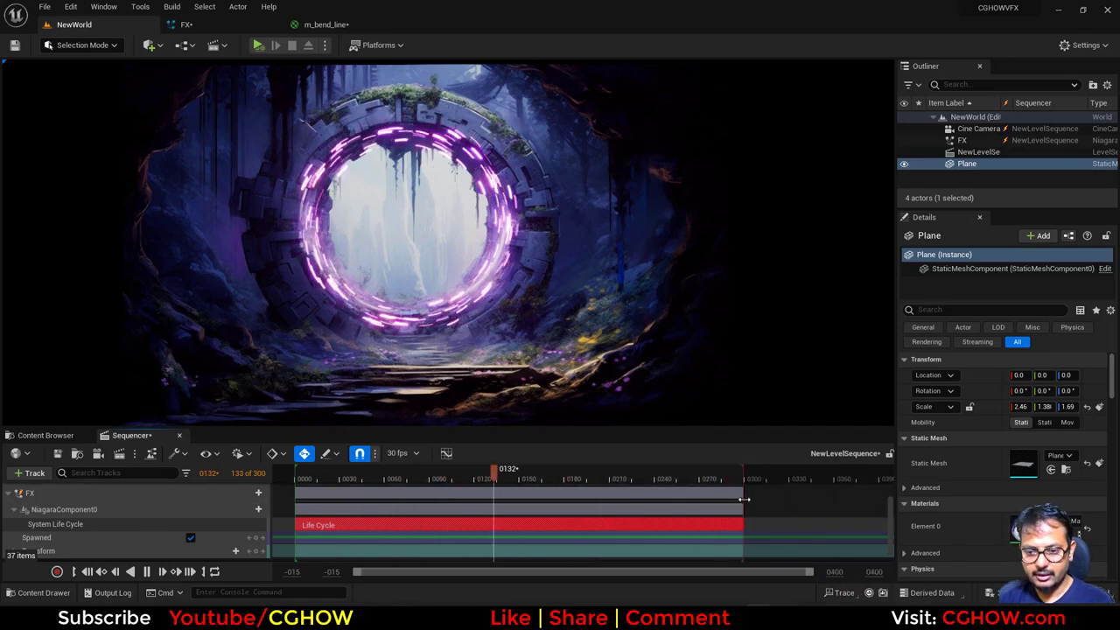
Extend the Cine Camera Actor section in the Camera Cuts track to cover the whole playback range
scroll(382, 519, "down", 1)
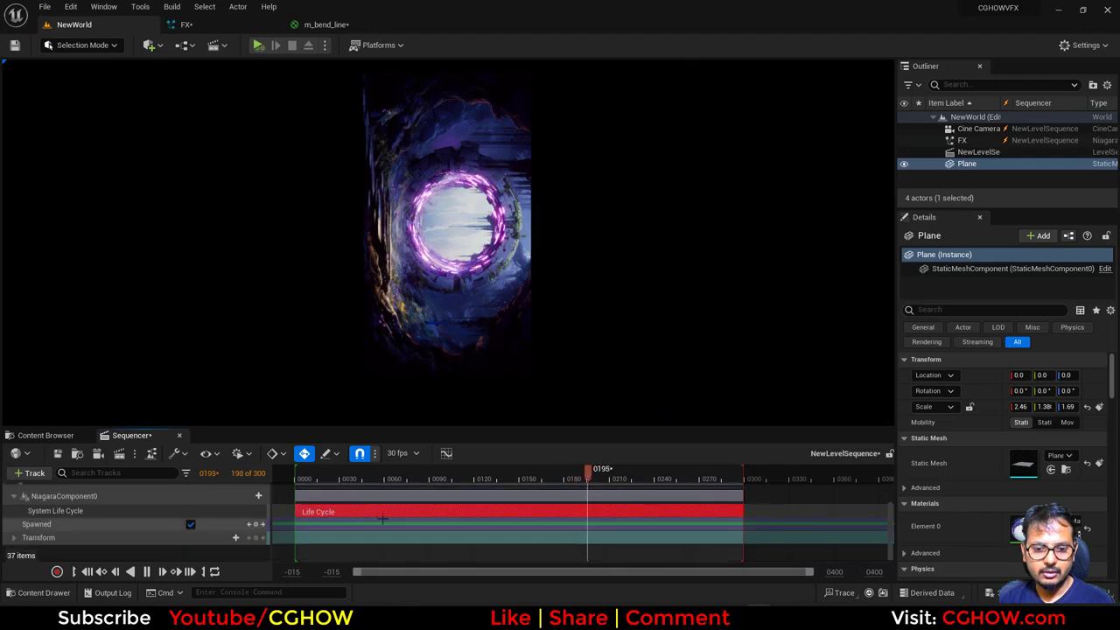
scroll(382, 519, "up", 3)
left_click_drag(382, 519, 490, 507)
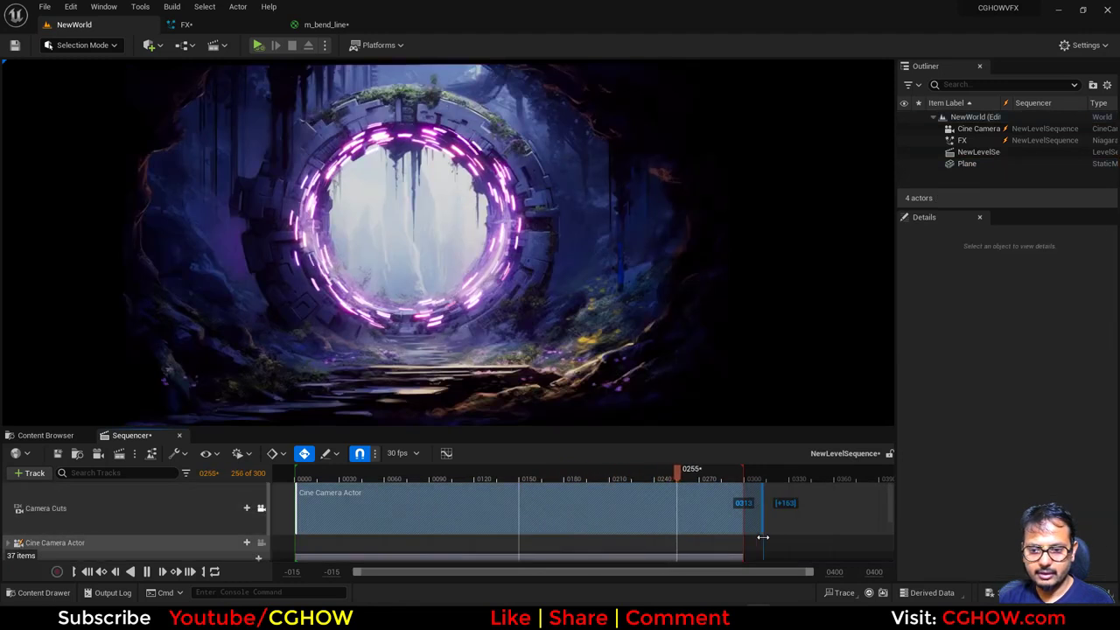
scroll(463, 491, "down", 2)
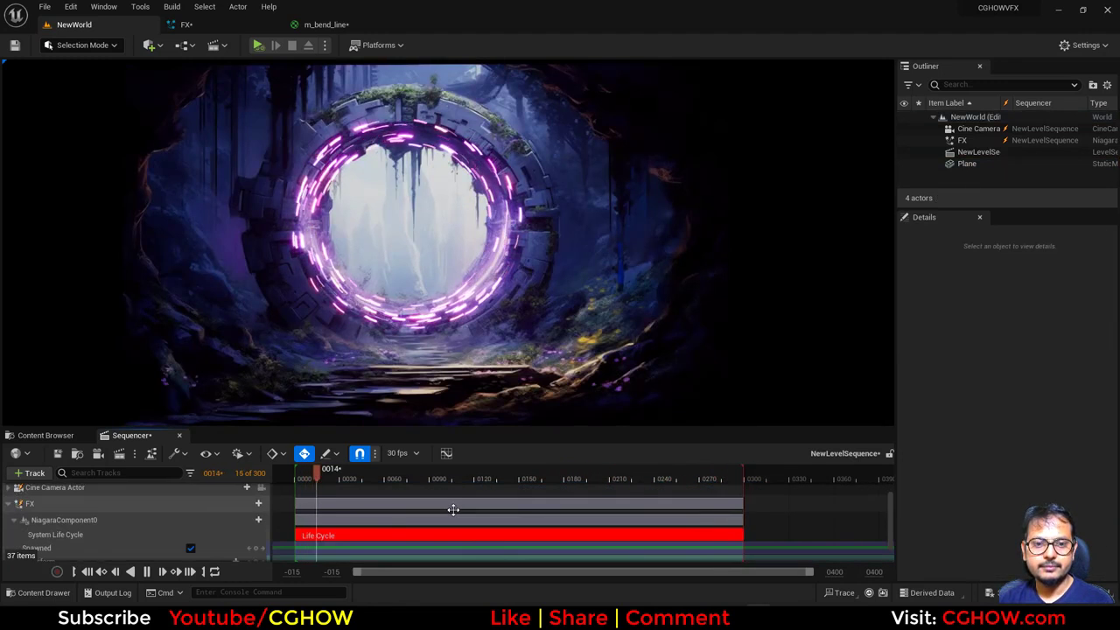
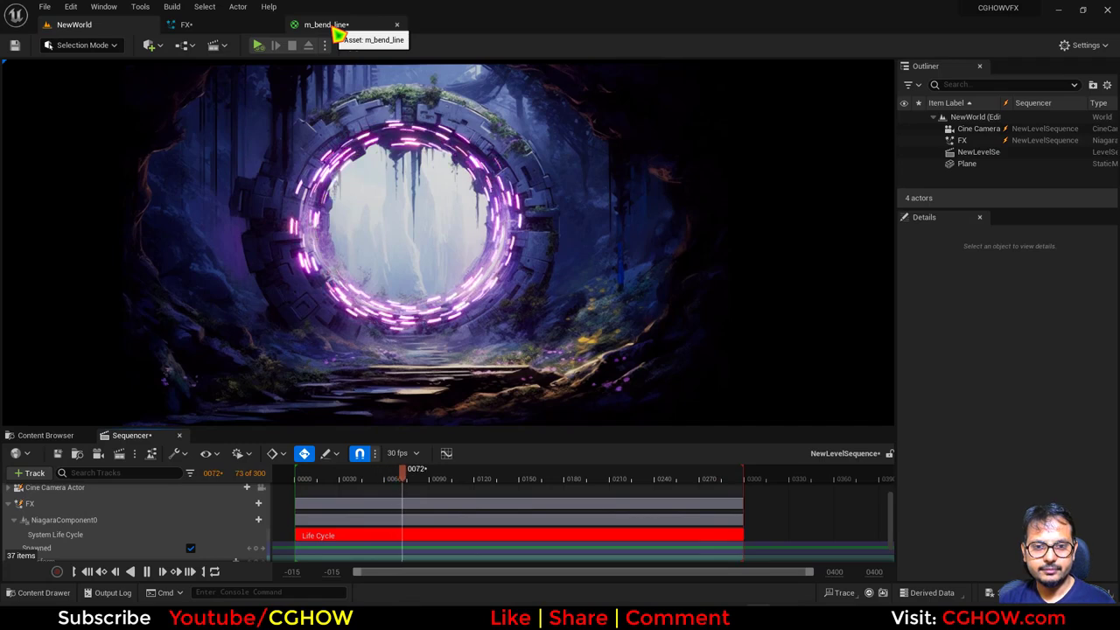
Drive the minimum of the random thickness in Dynamic Material Parameters with a Float from Curve
left_click(332, 27)
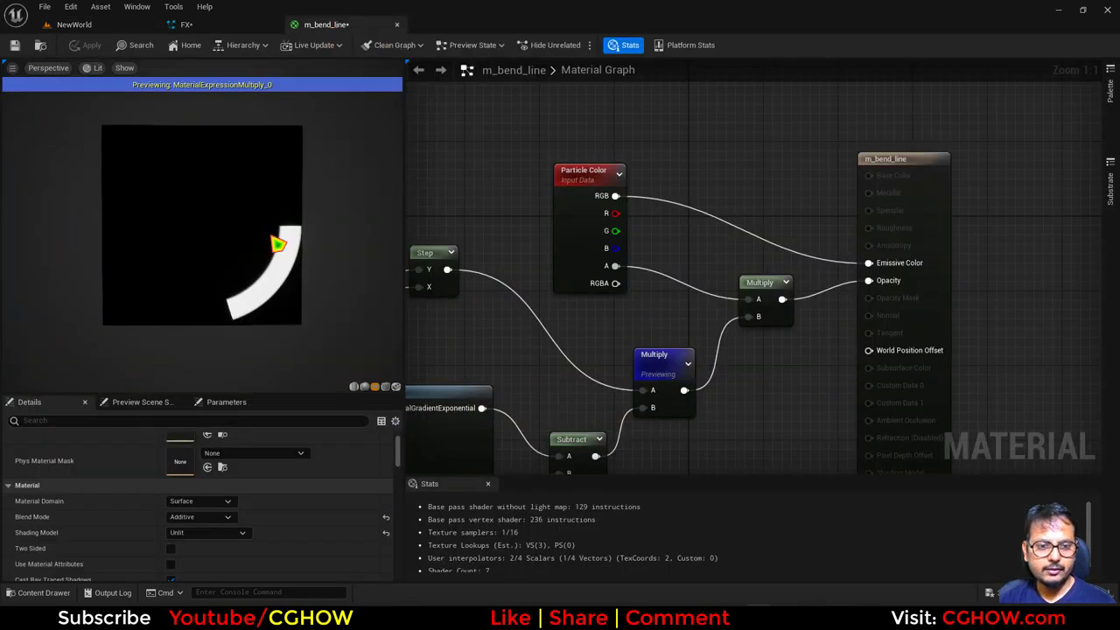
left_click(205, 26)
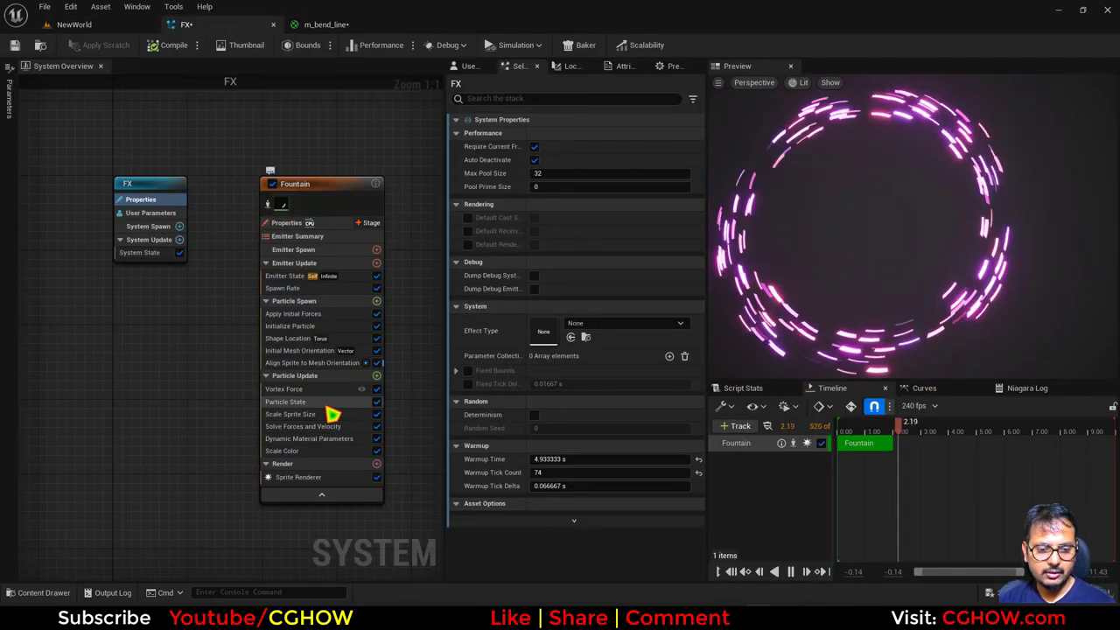
left_click(306, 414)
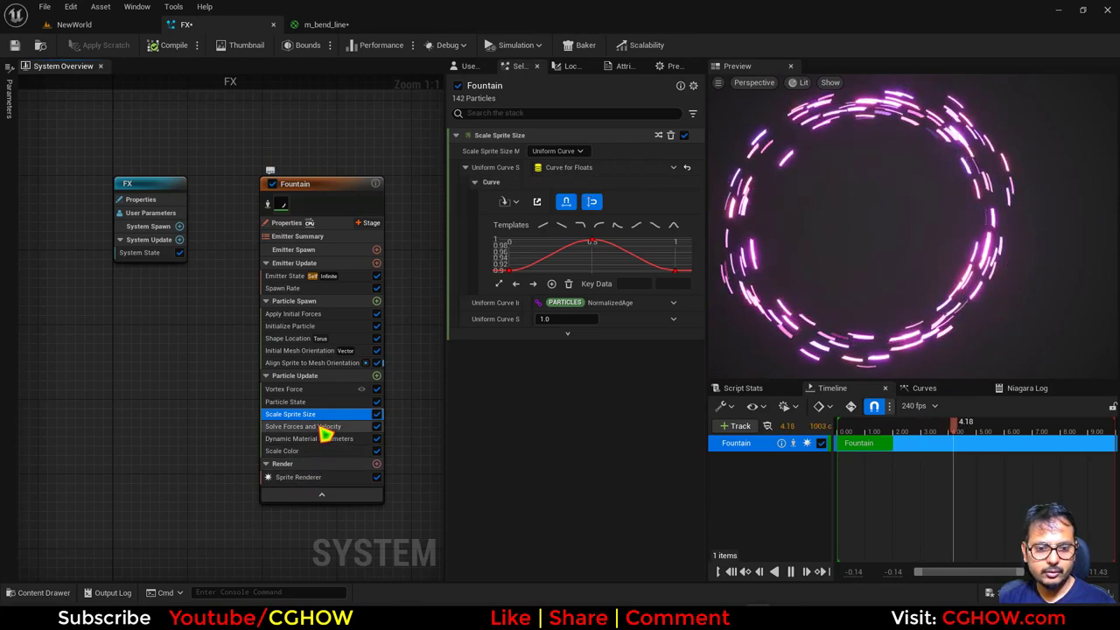
left_click(327, 437)
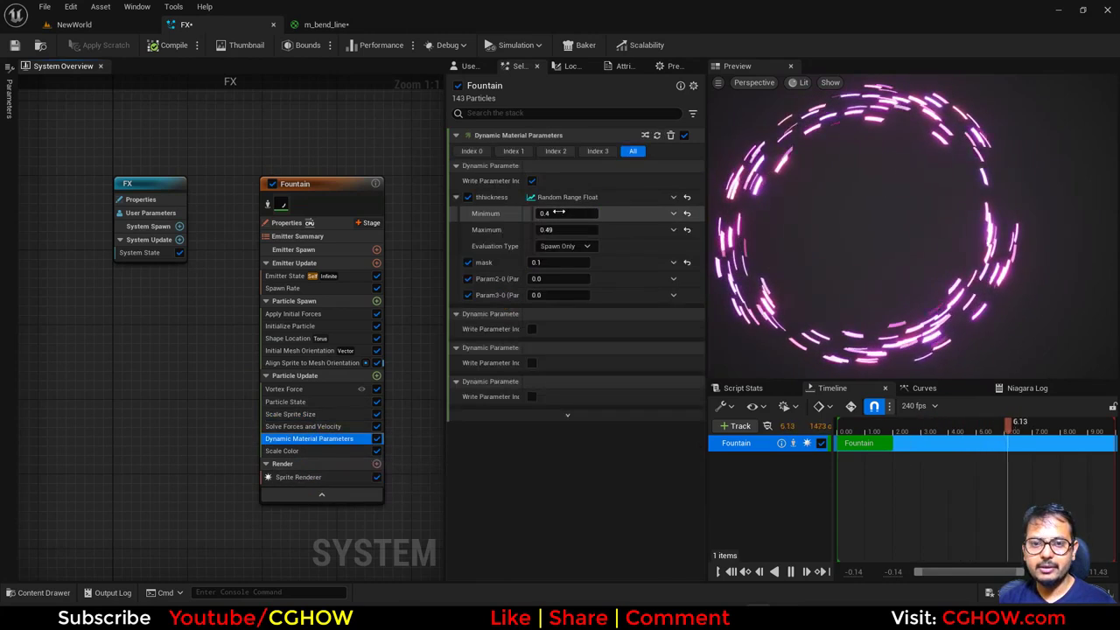
left_click(673, 213)
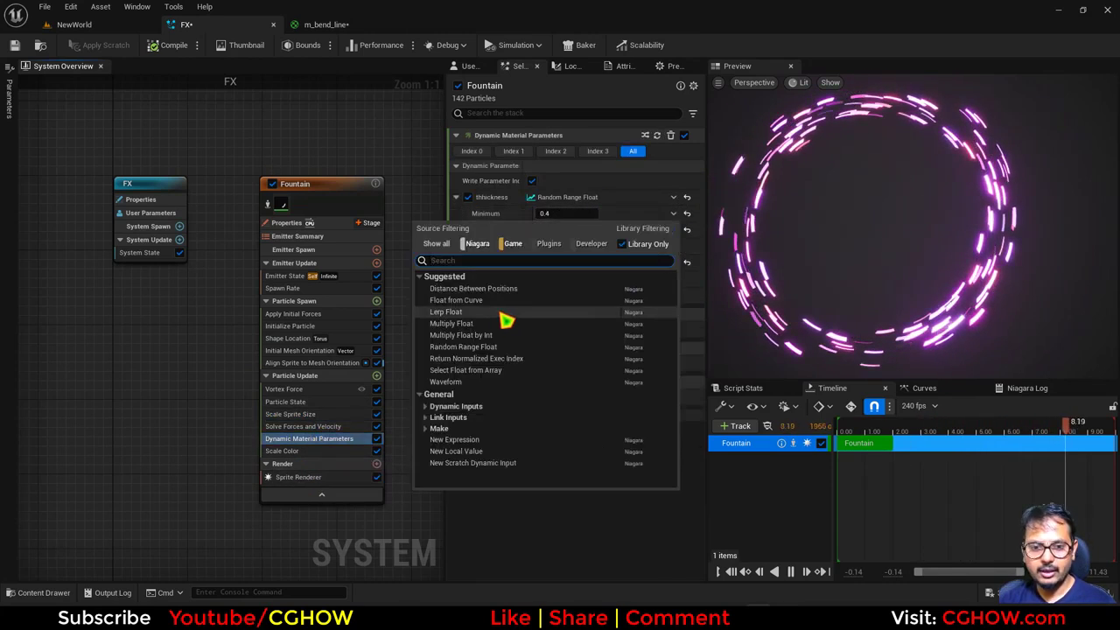
left_click(500, 317)
left_click_drag(510, 300, 531, 313)
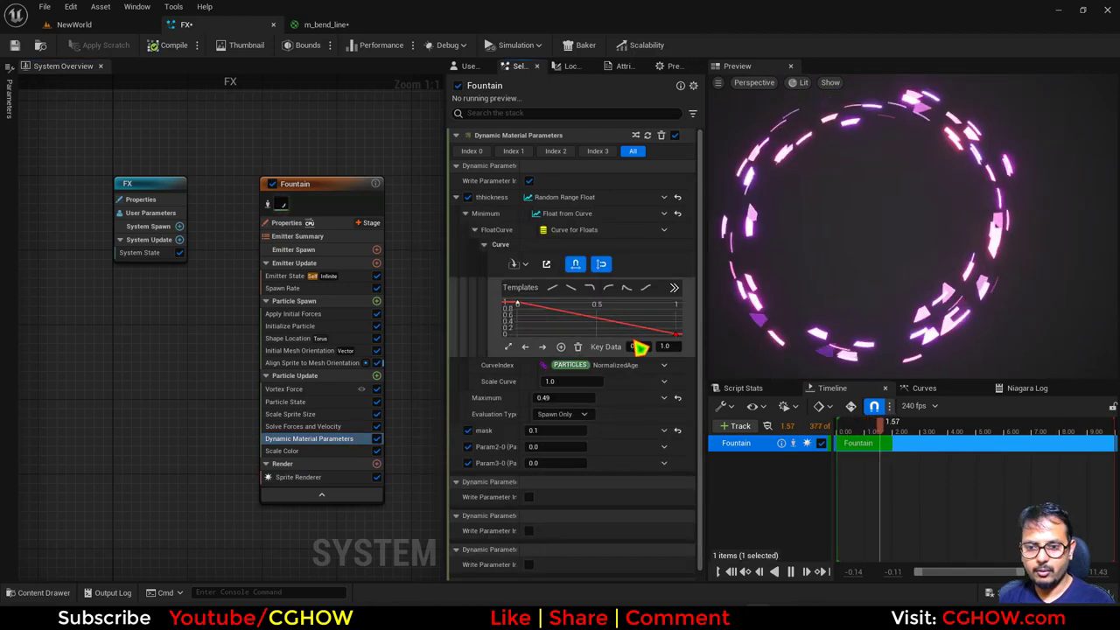
Set the thickness curve's first key to 0.4 at time 0 and its last key to 0.5, and fit the curve view
left_click_drag(640, 347, 670, 373)
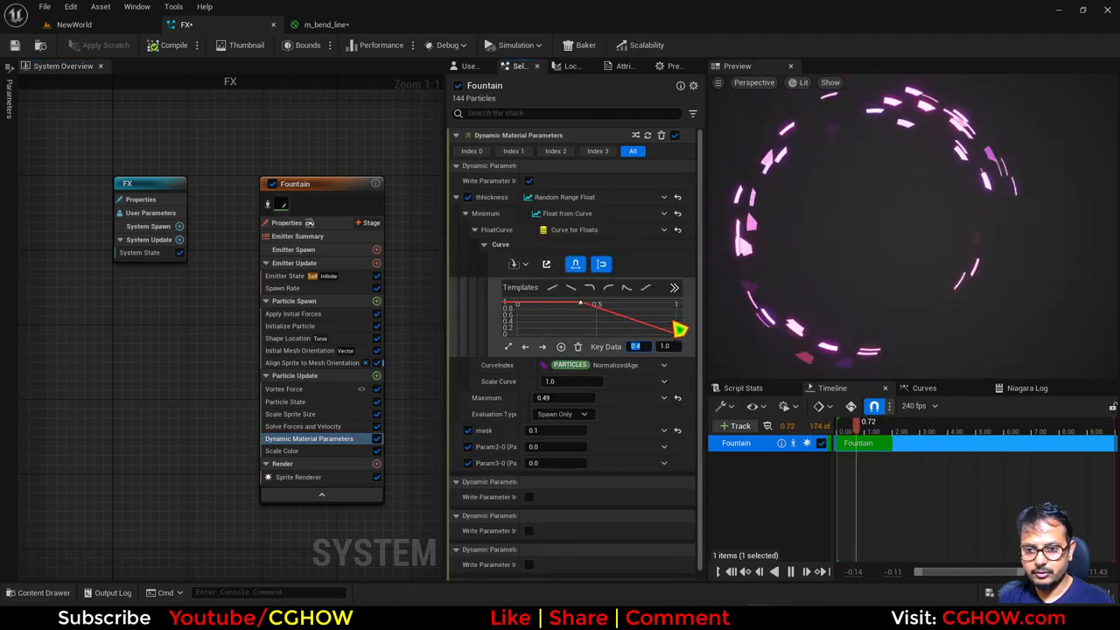
left_click(581, 302)
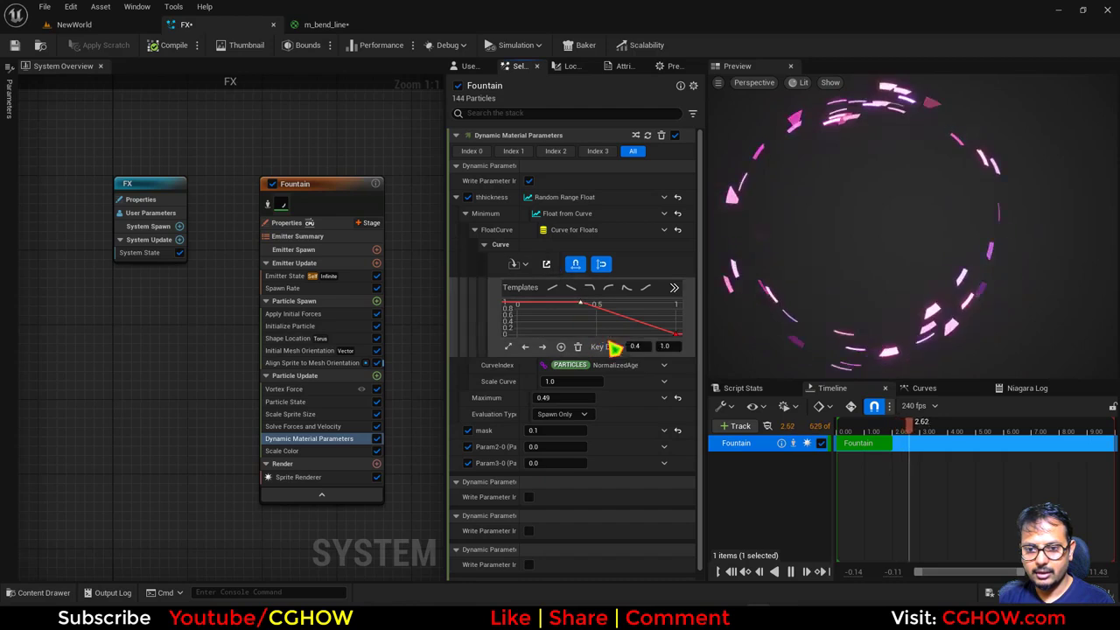
left_click(635, 346)
type("0")
key("Return")
left_click(667, 347)
type("0.4")
key("Return")
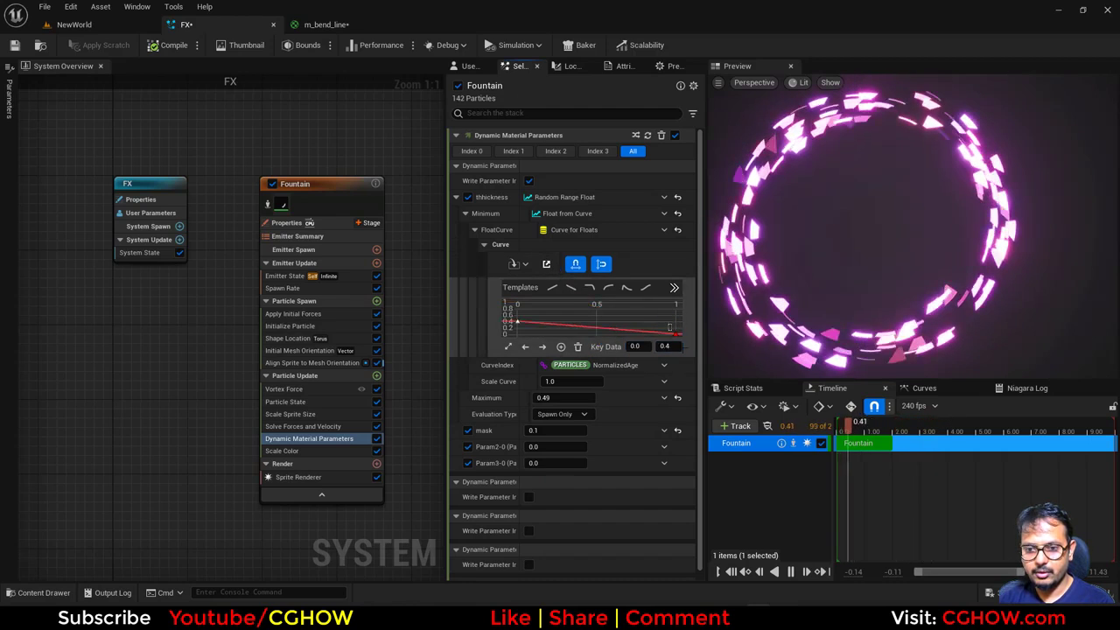
left_click_drag(670, 347, 668, 387)
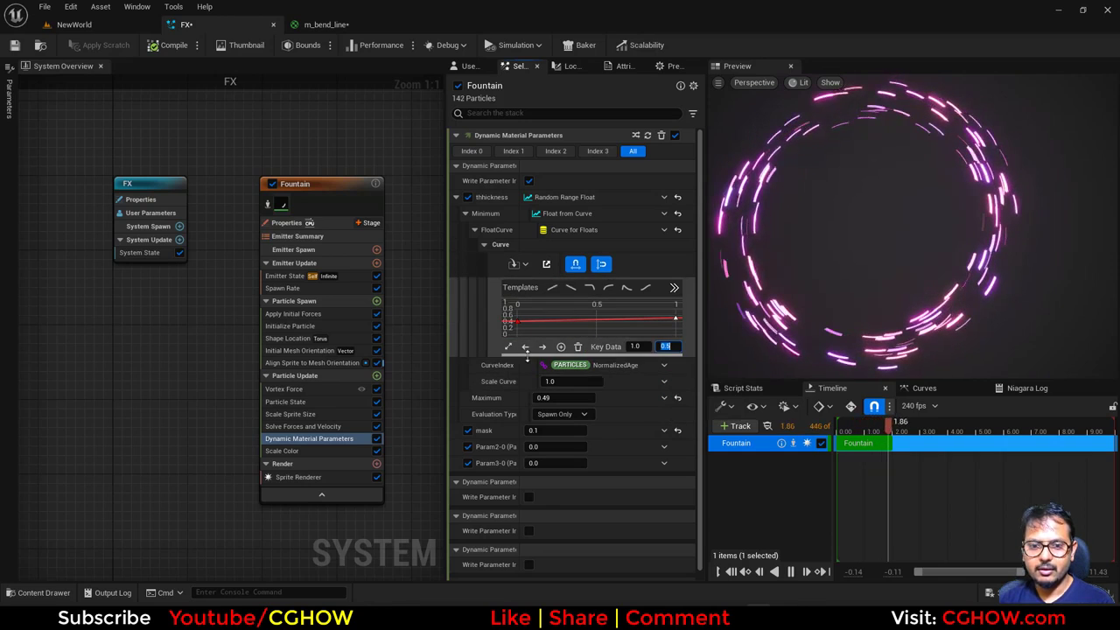
left_click(508, 347)
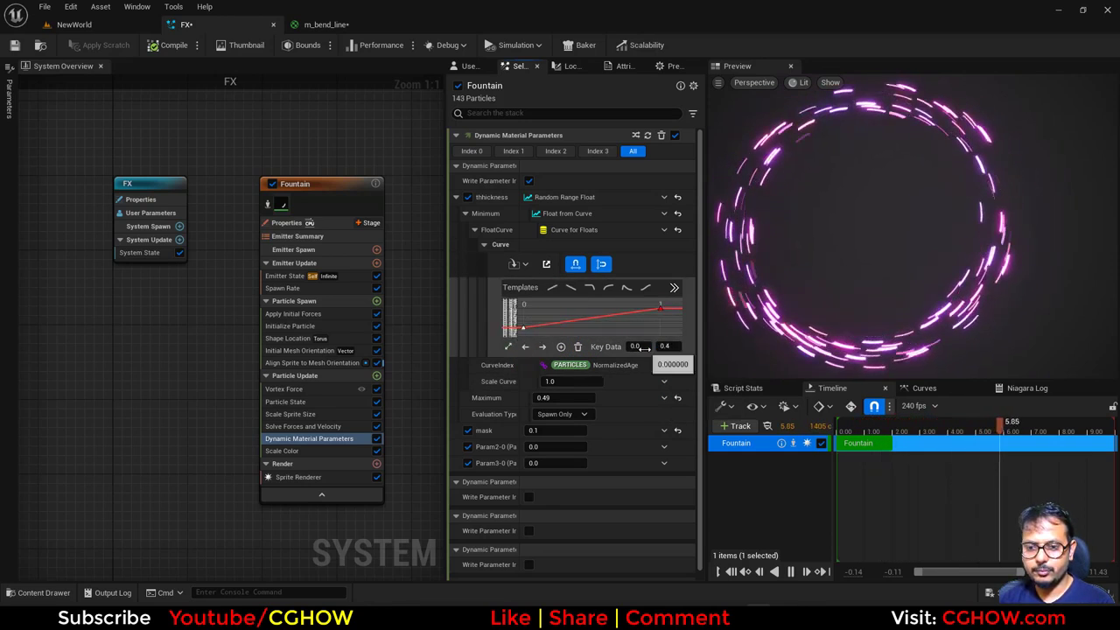
Add a low key midway along the thickness curve and set the first key's value to 0.5
left_click_drag(643, 346, 638, 365)
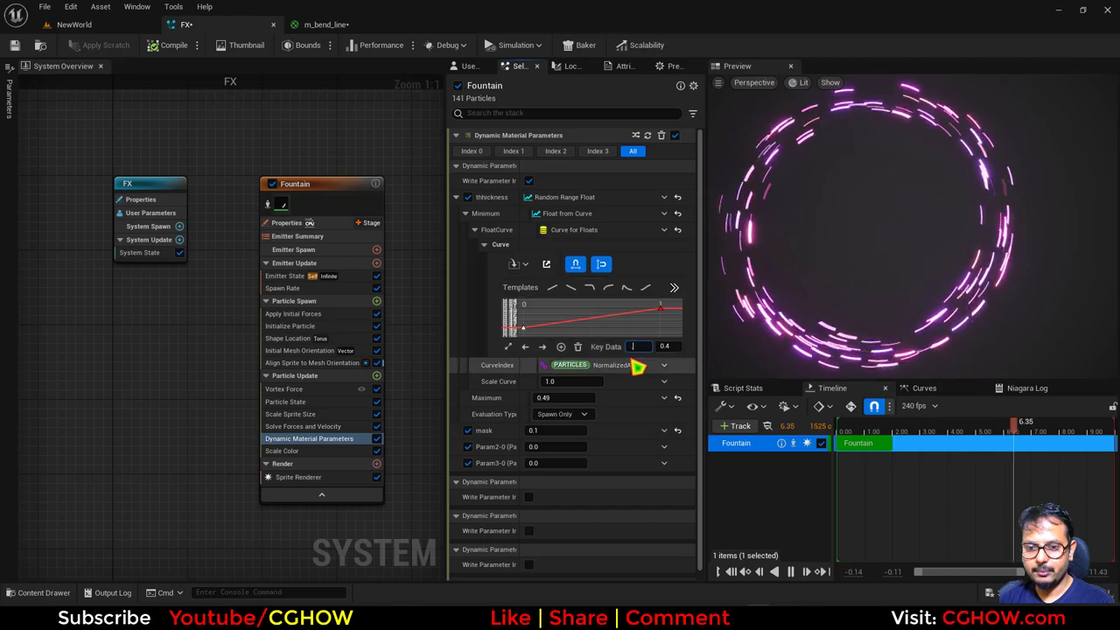
middle_click(535, 328)
left_click(671, 348)
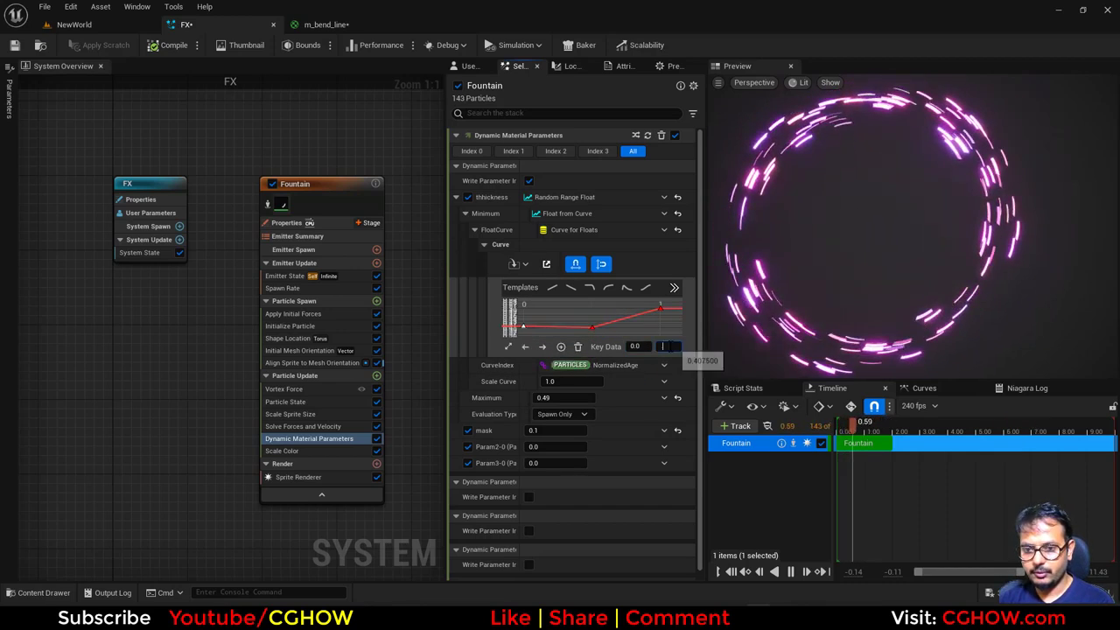
type("0.5")
key("Return")
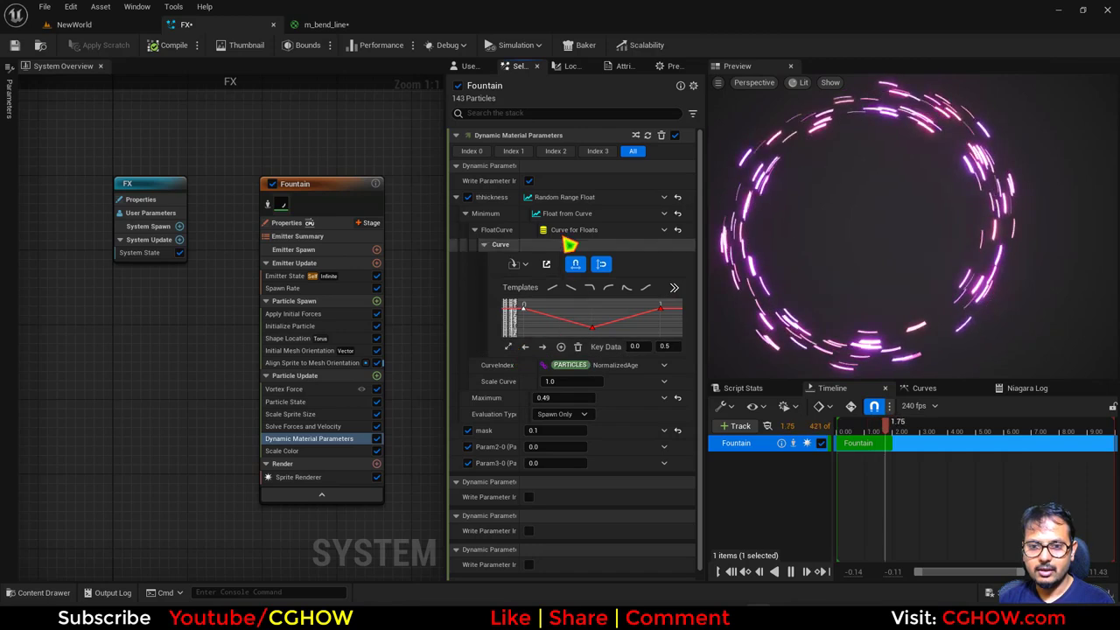
Copy the Float from Curve input of the thickness Minimum and paste it onto the thickness Maximum
right_click(565, 217)
left_click(603, 294)
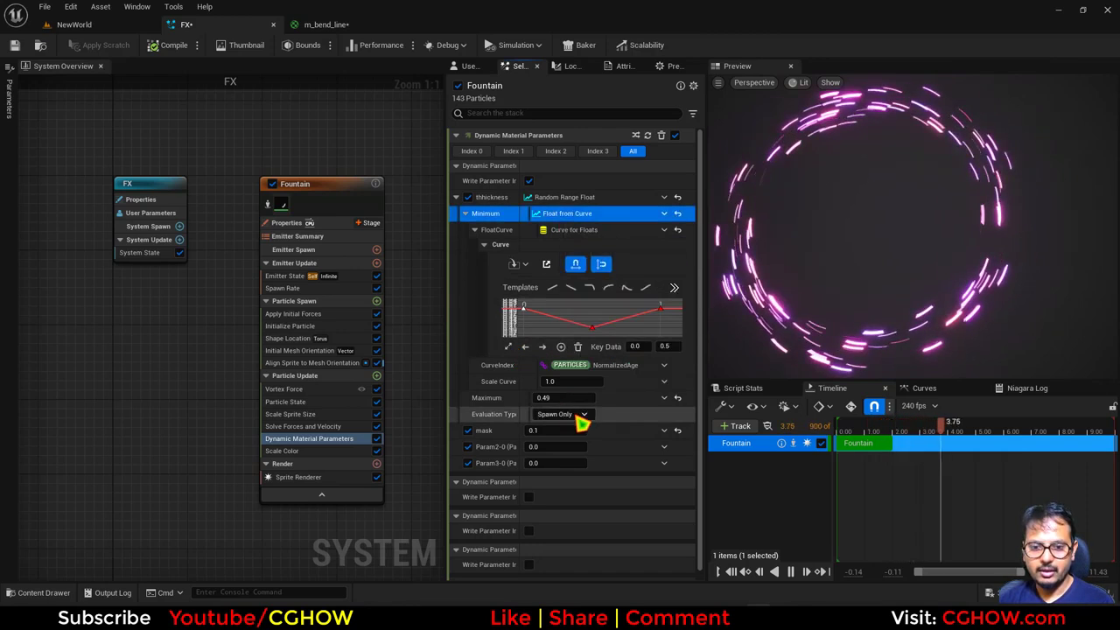
right_click(616, 408)
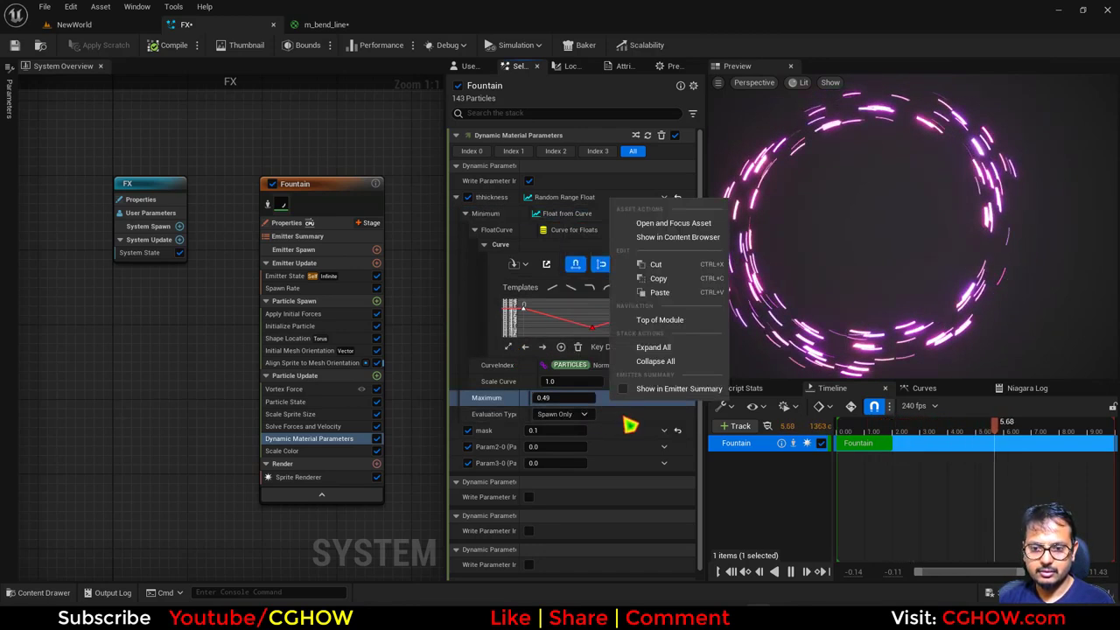
left_click(649, 292)
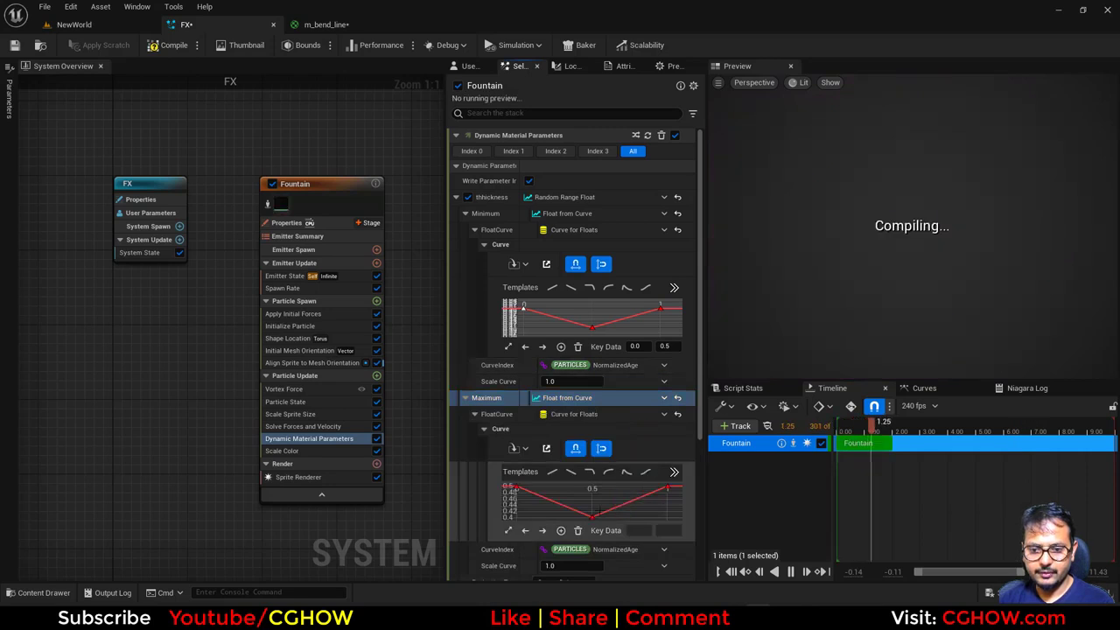
Set the middle key of the Maximum thickness curve to 0.49
left_click(664, 530)
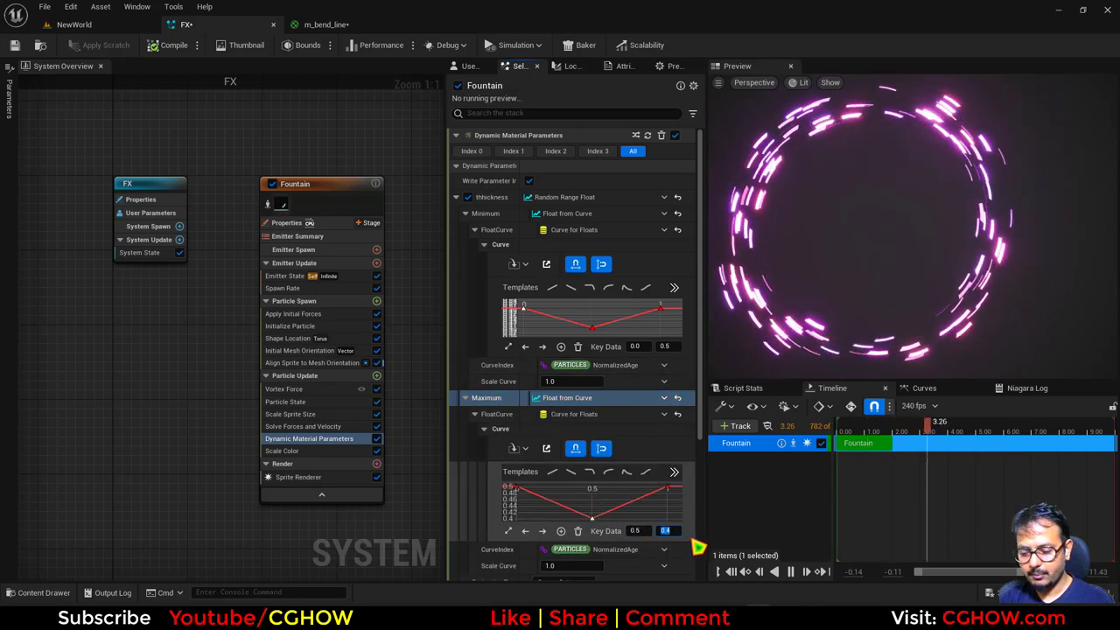
type("0.49")
key("Return")
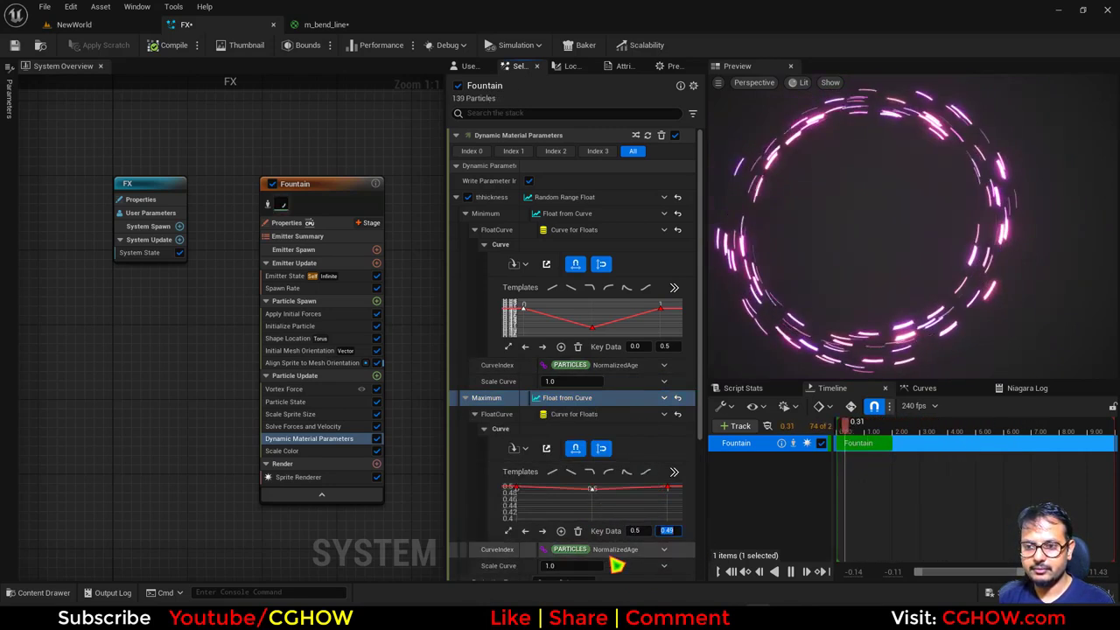
Check the updated portal particles in the NewWorld level playback against the FX Niagara system
left_click(74, 25)
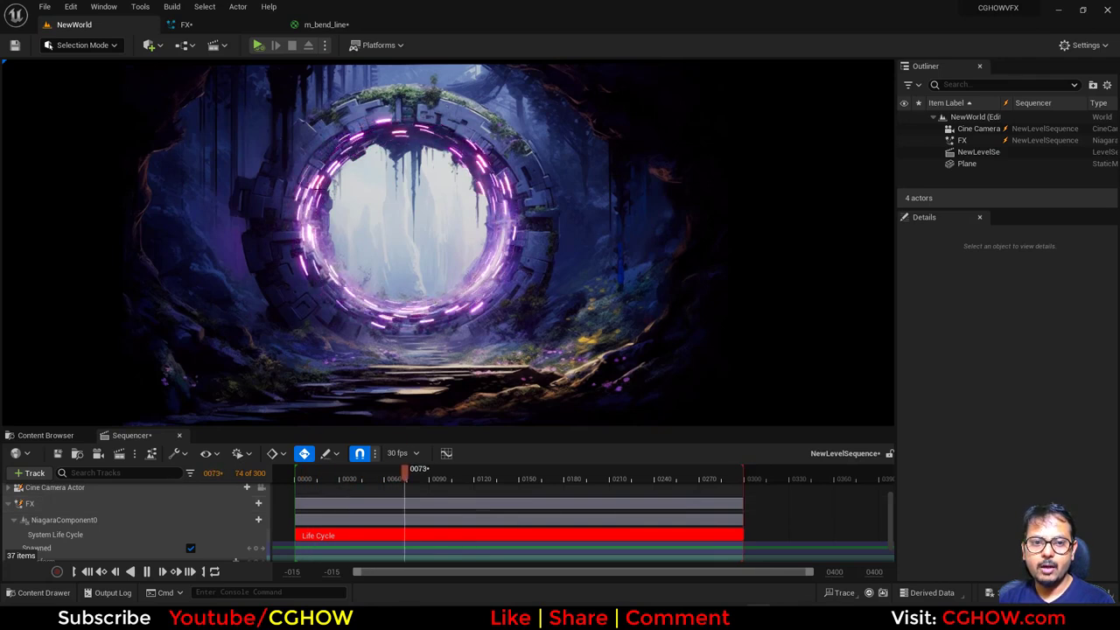
left_click(194, 27)
right_click_drag(322, 147, 200, 132)
left_click(87, 25)
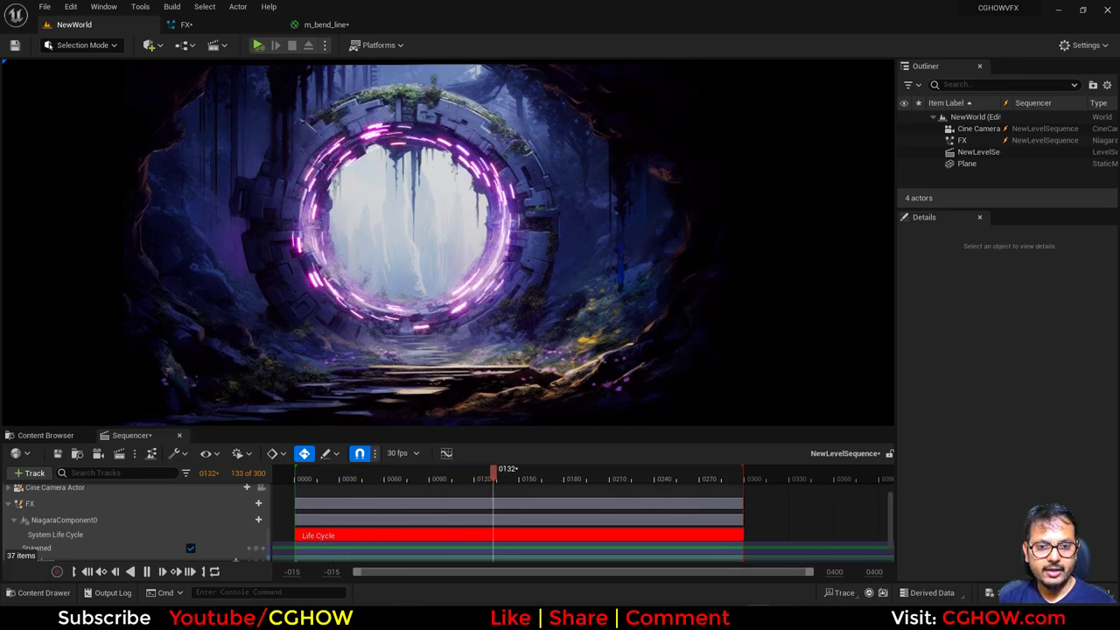
left_click(214, 28)
Create a material named m_ref in the Scenefx_5 folder, open it and preview it on a plane
left_click(74, 24)
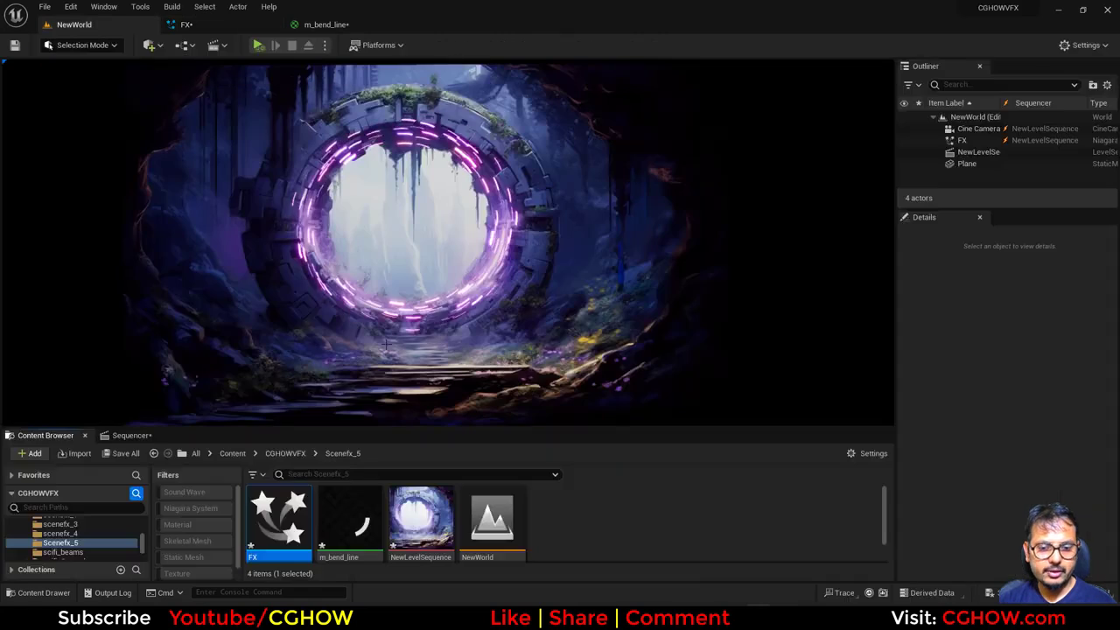
right_click(616, 511)
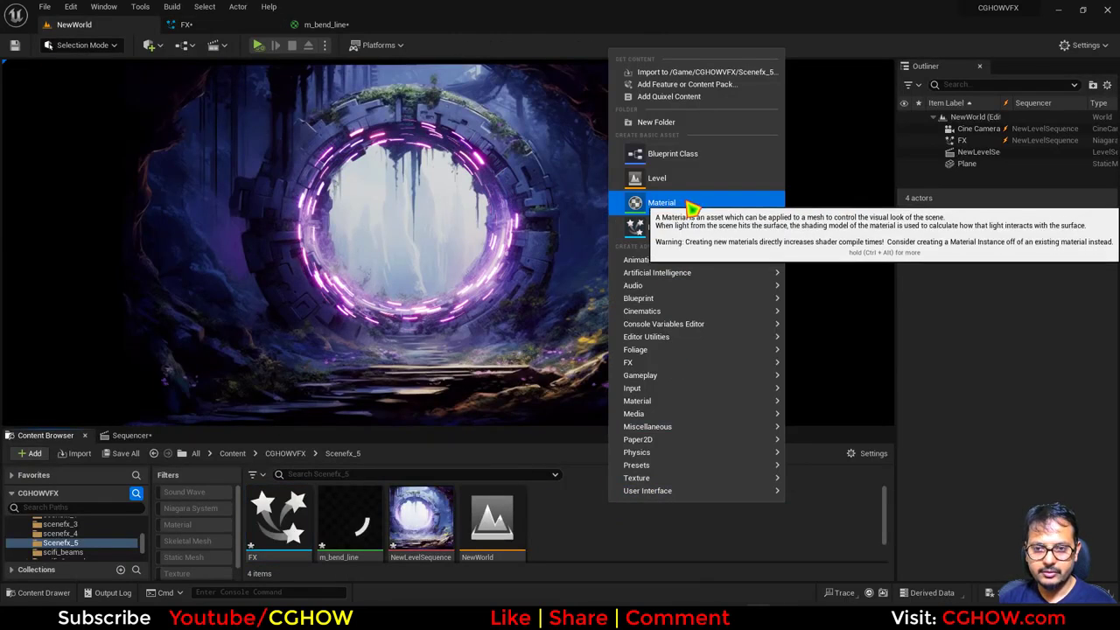
left_click(657, 202)
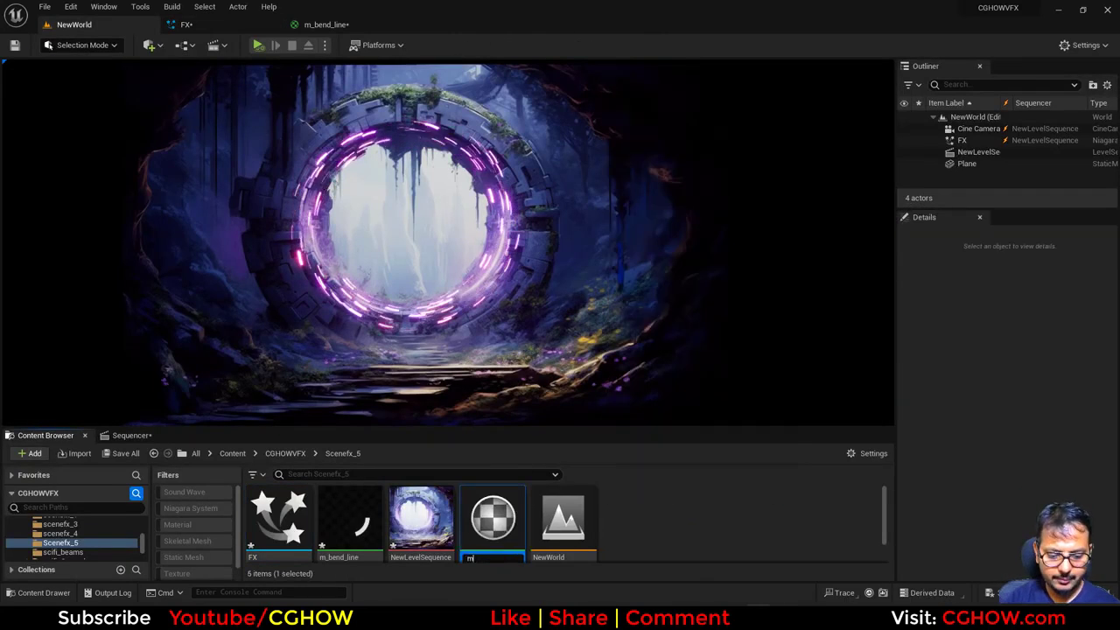
key("Return")
key("Return")
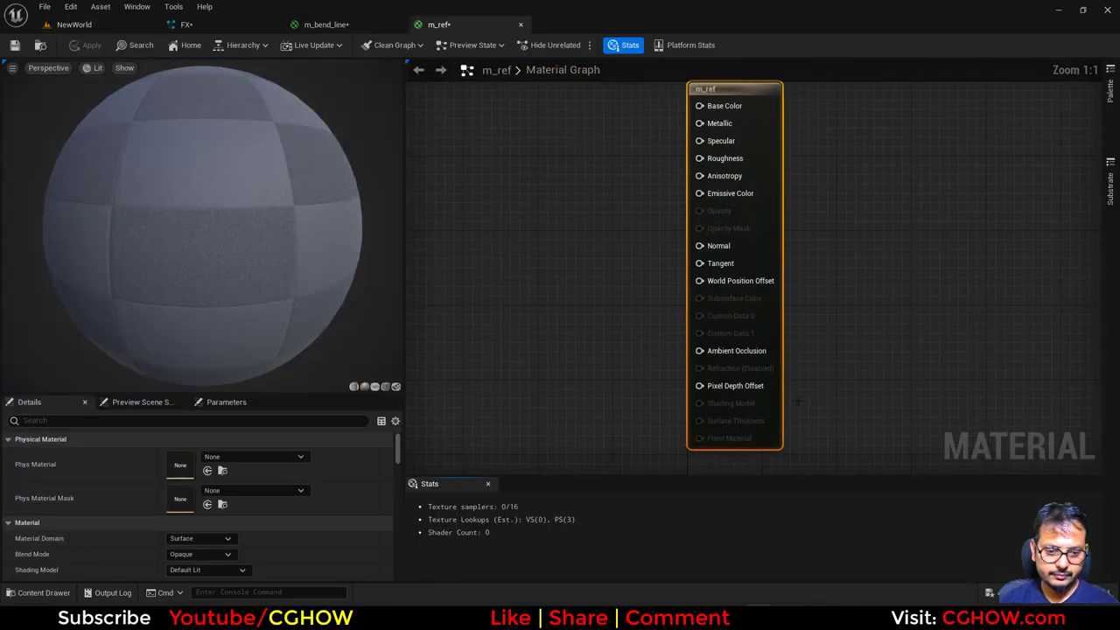
right_click_drag(547, 222, 599, 243)
left_click(374, 386)
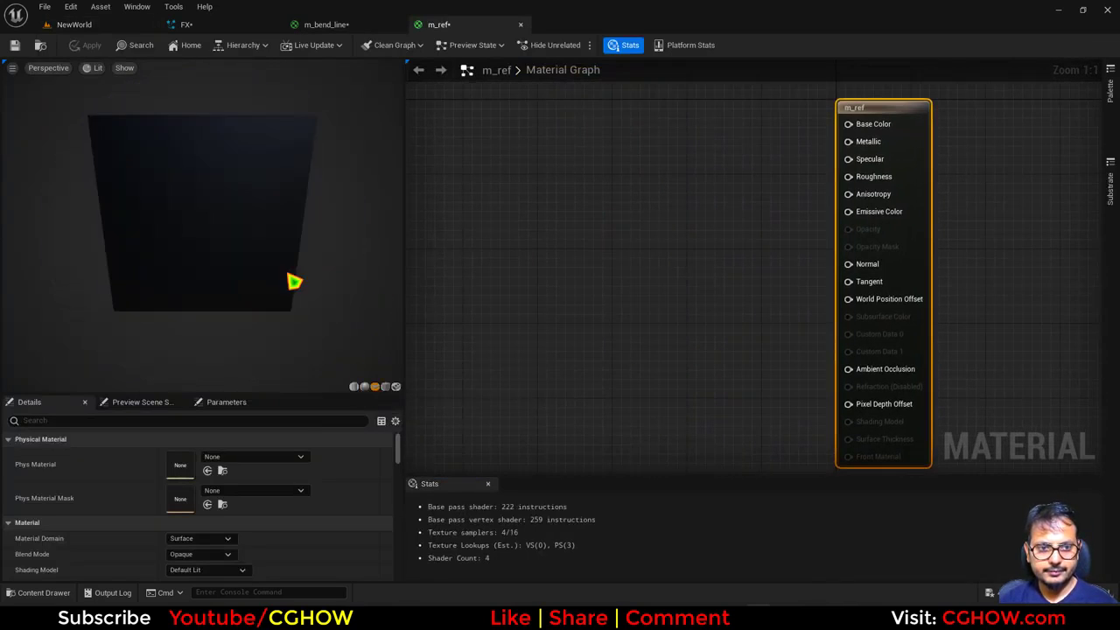
Add a RadialGradientExponential node to the m_ref graph and place it below the free area beside the material output
right_click(562, 217)
type("ra")
left_click(619, 348)
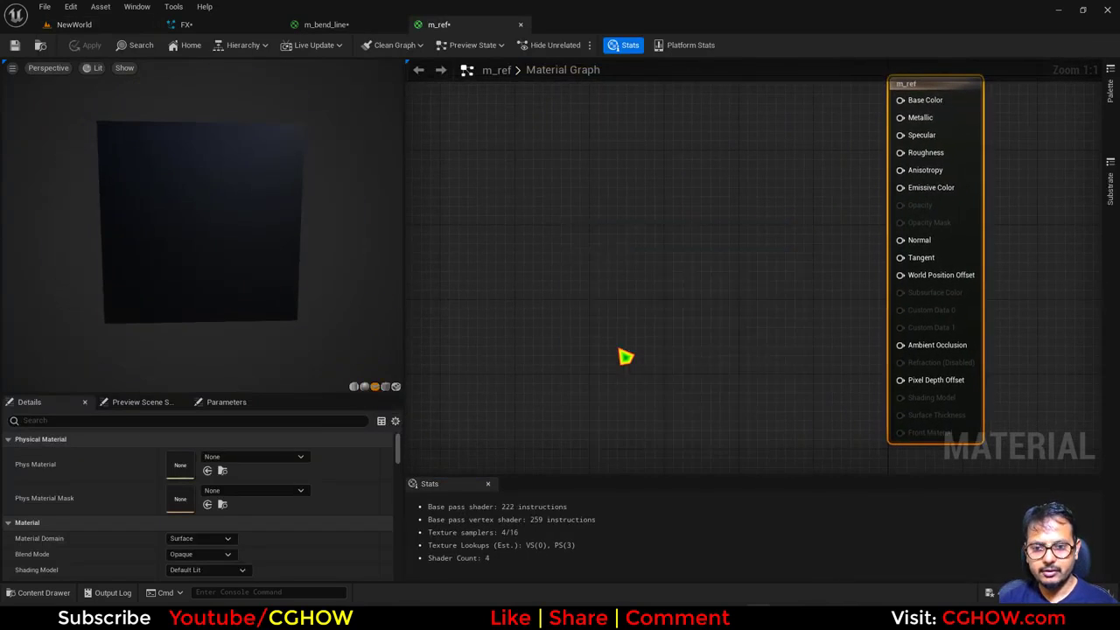
left_click_drag(668, 291, 558, 432)
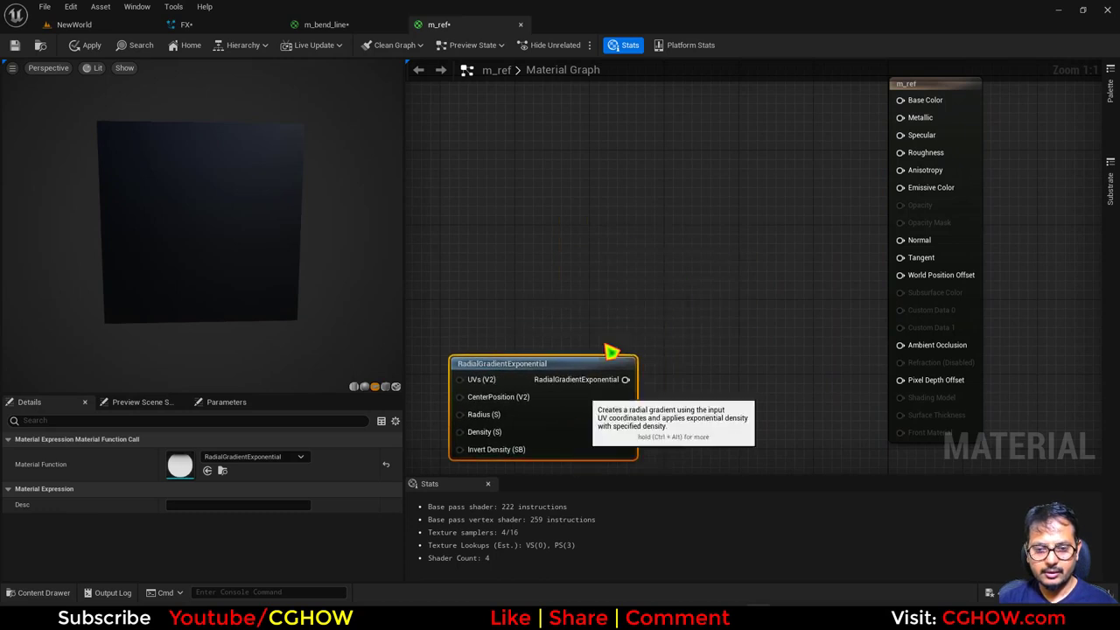
Add an empty Texture Sample node above the RadialGradientExponential node and open its texture choices
right_click(556, 161)
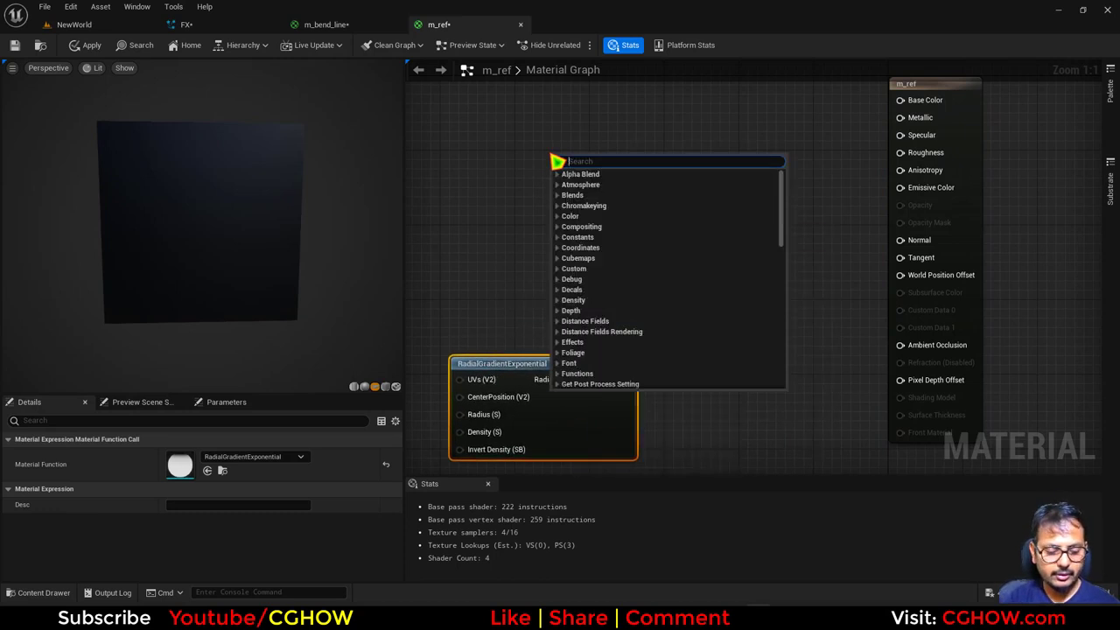
left_click(520, 181)
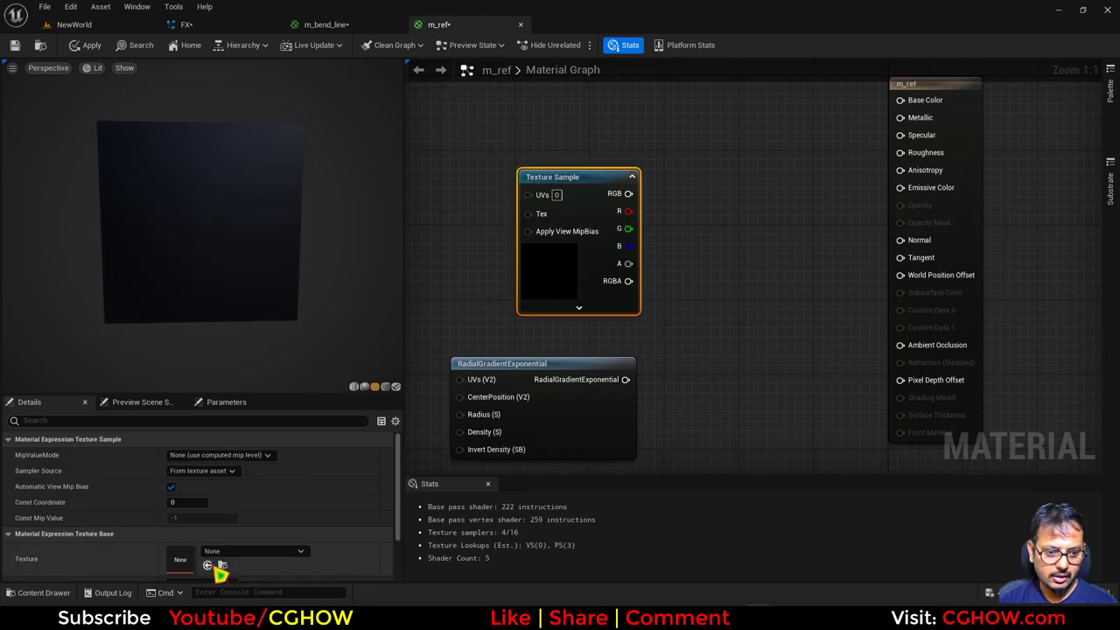
left_click(238, 553)
Search the whole Content folder for "water", showing only textures, and browse for a water normal map
left_click(73, 24)
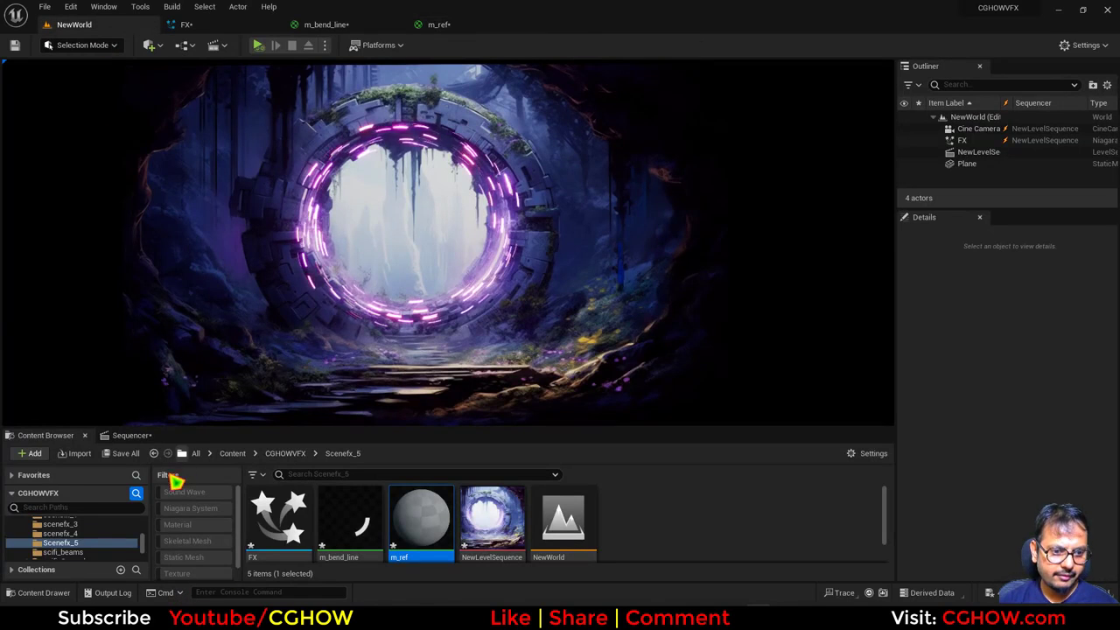
scroll(147, 542, "up", 5)
left_click(82, 534)
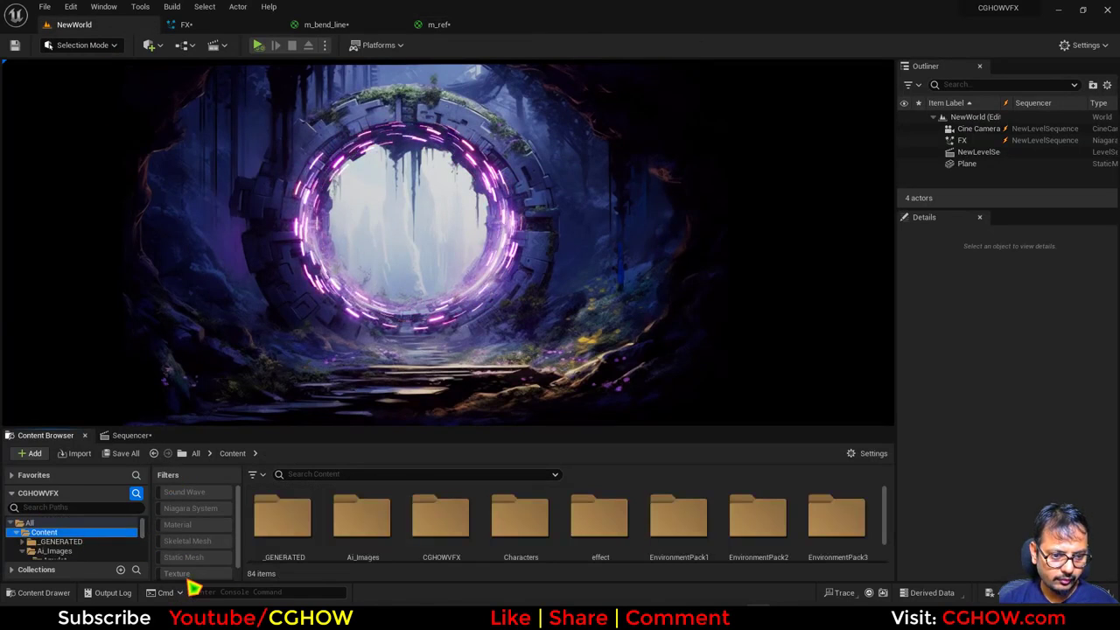
left_click(217, 577)
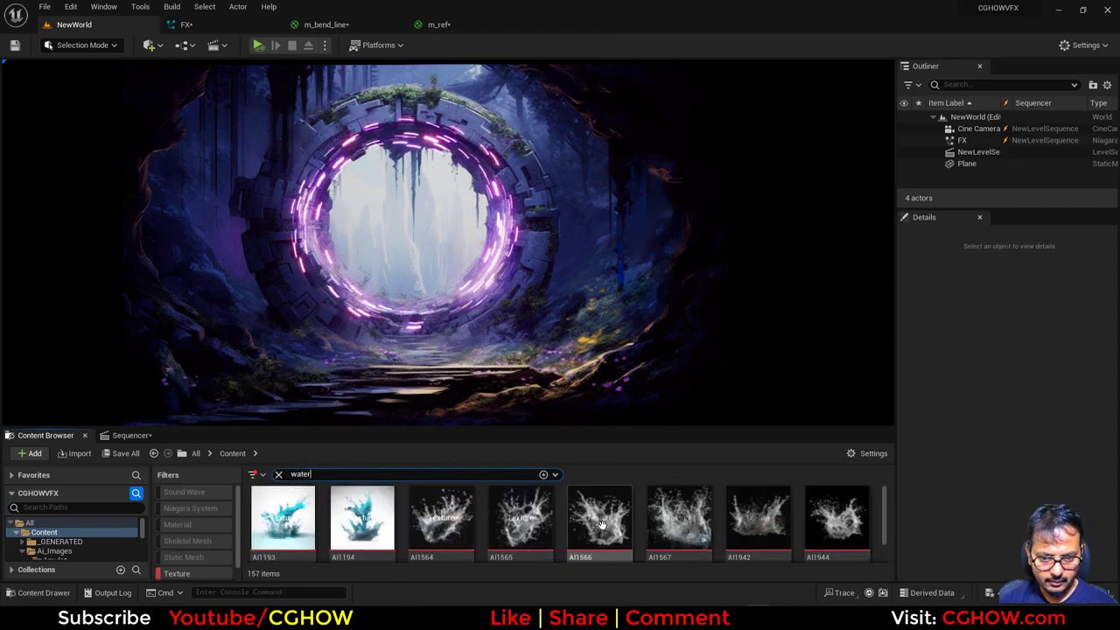
scroll(684, 537, "down", 2)
scroll(684, 537, "down", 4)
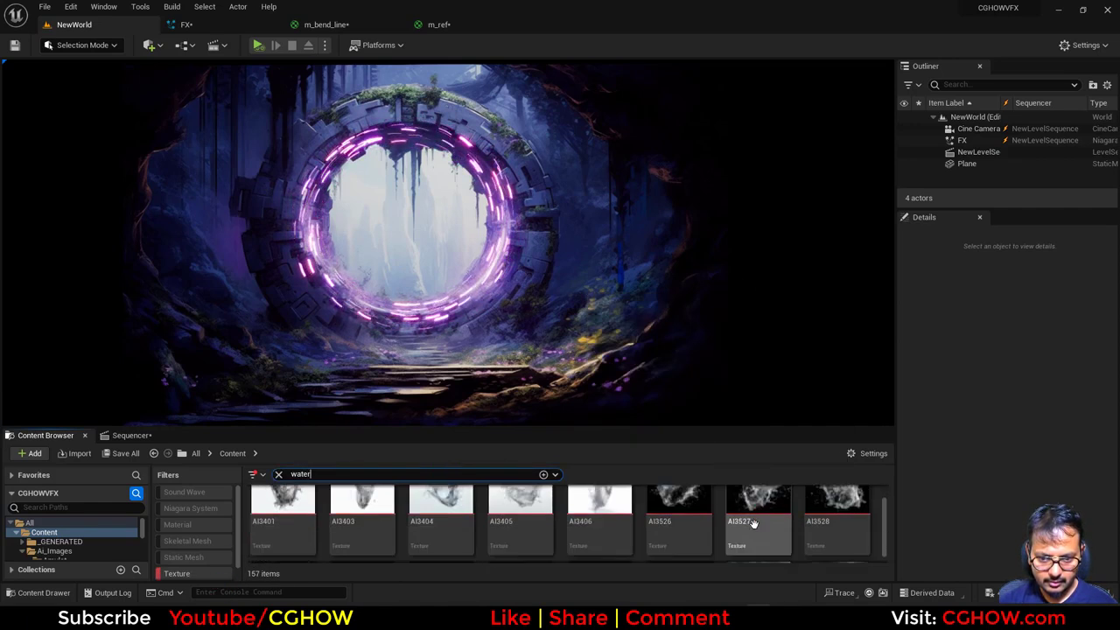
scroll(753, 523, "down", 5)
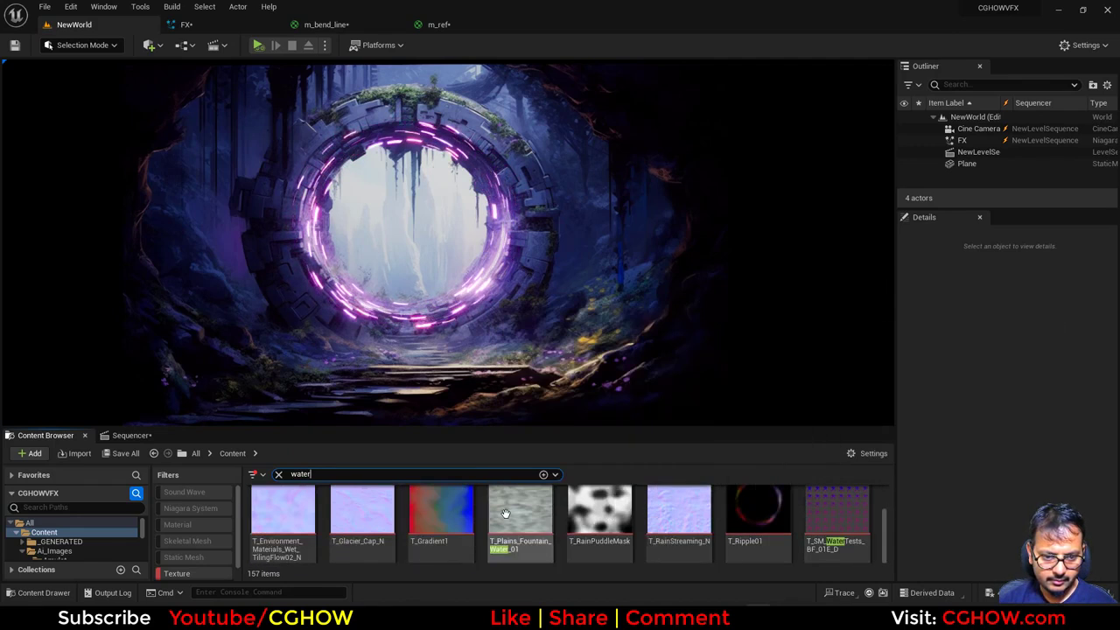
Open the T_Environment_Materials_Wet_TilingFlow02_N texture to inspect it, and close it again
left_click(279, 520)
double_click(279, 519)
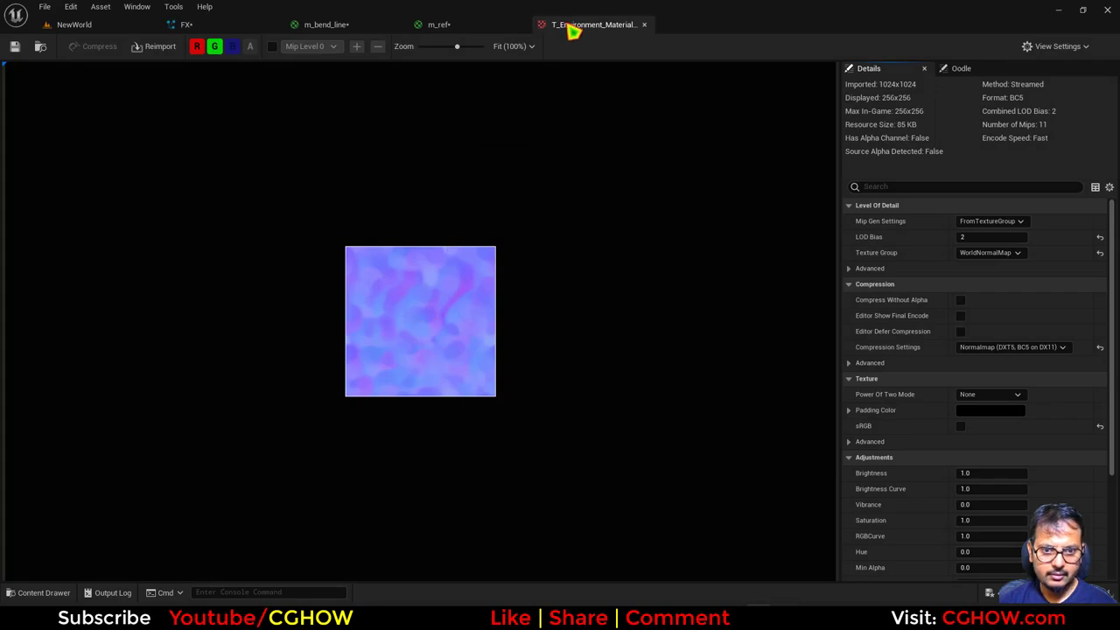
middle_click(592, 26)
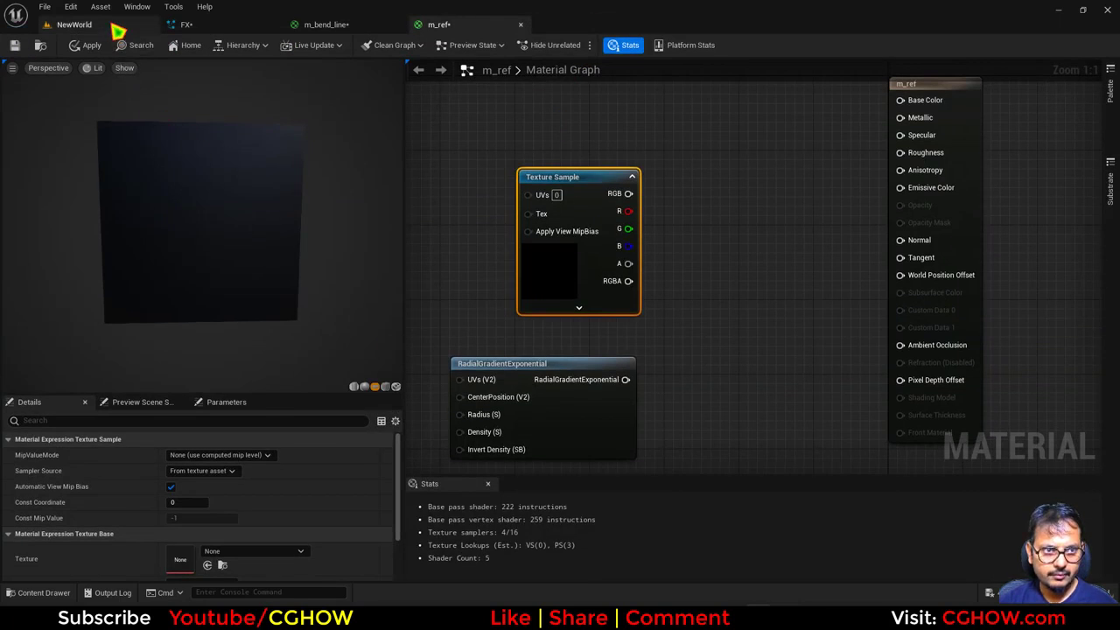
Try the T_Water_N normal map as a Texture Sample in the m_ref graph, and delete the trial node
left_click(113, 27)
scroll(808, 524, "down", 3)
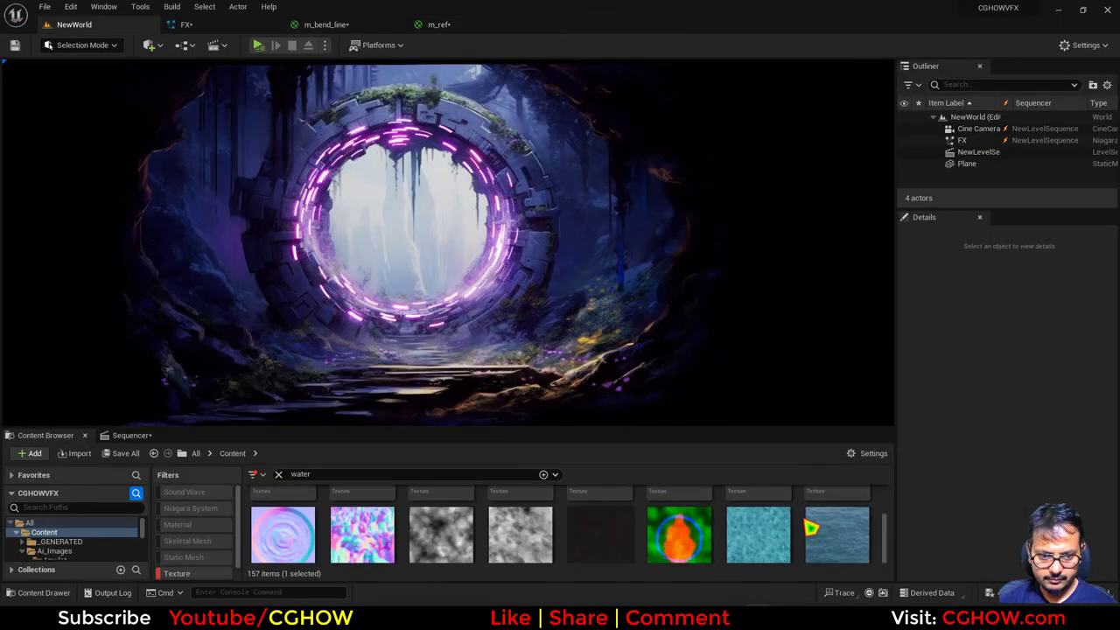
scroll(808, 526, "down", 6)
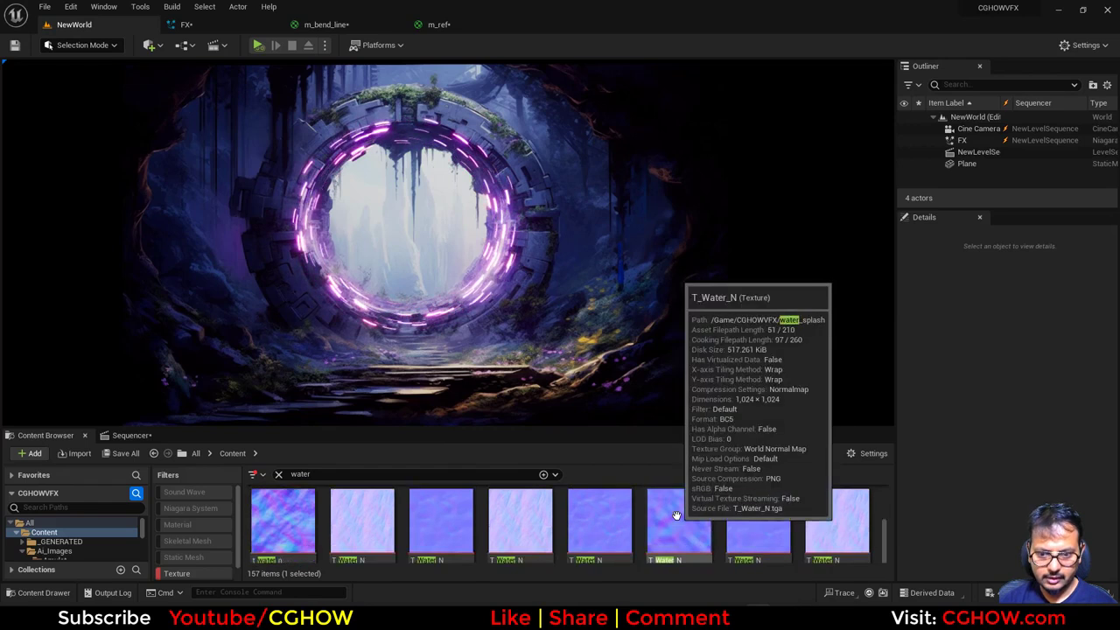
left_click_drag(676, 521, 722, 375)
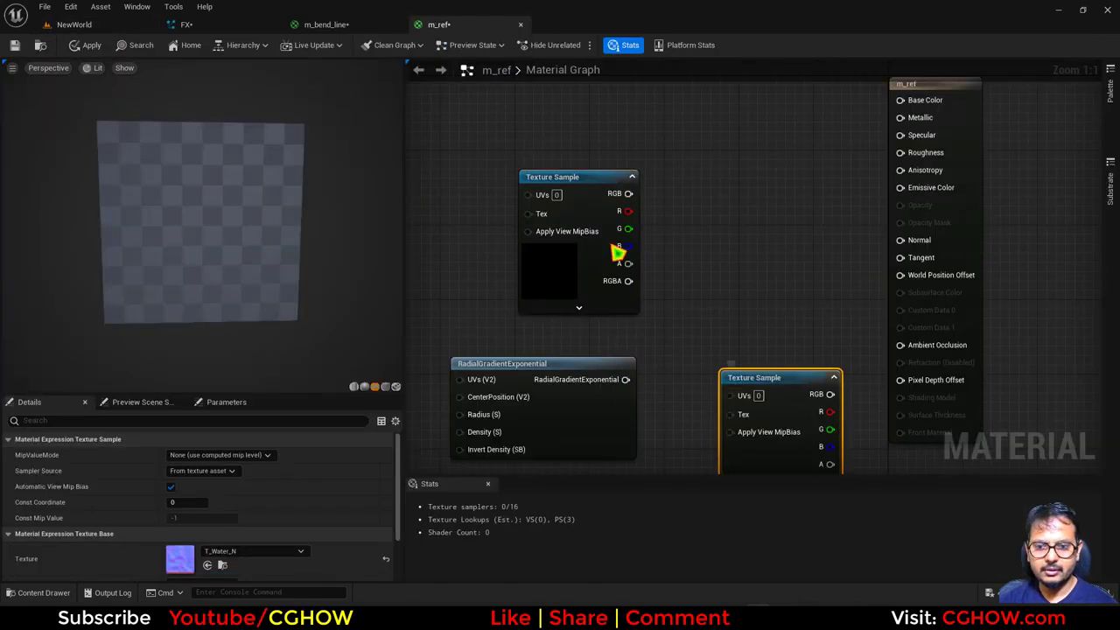
key("Delete")
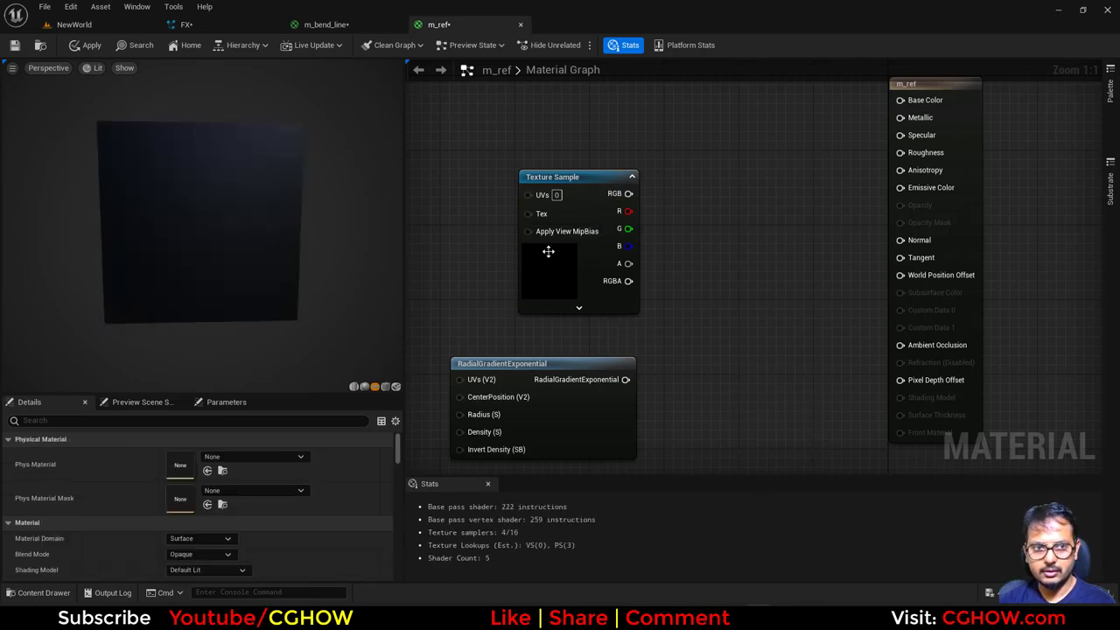
Replace the empty Texture Sample in the m_ref graph with one that uses the T_Water_N texture
key("Delete")
left_click(74, 23)
left_click_drag(440, 528, 575, 190)
right_click_drag(489, 227, 589, 262)
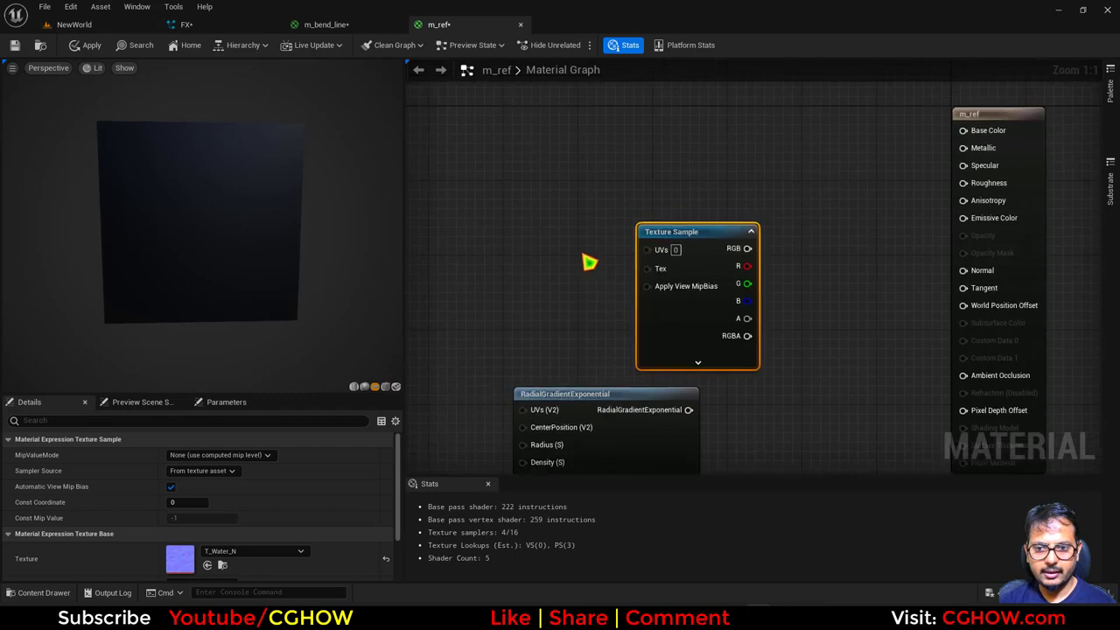
Add a VectorToRadialValue node and place it ahead of the T_Water_N Texture Sample, leaving space between them
right_click(455, 212)
type("vector")
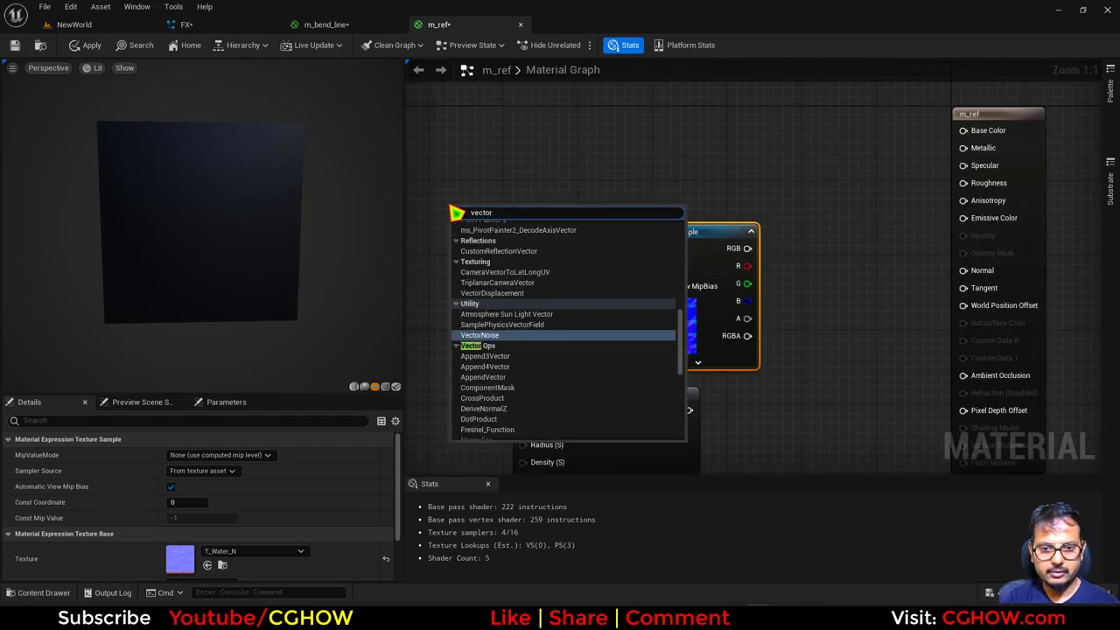
type(" rad")
key("Return")
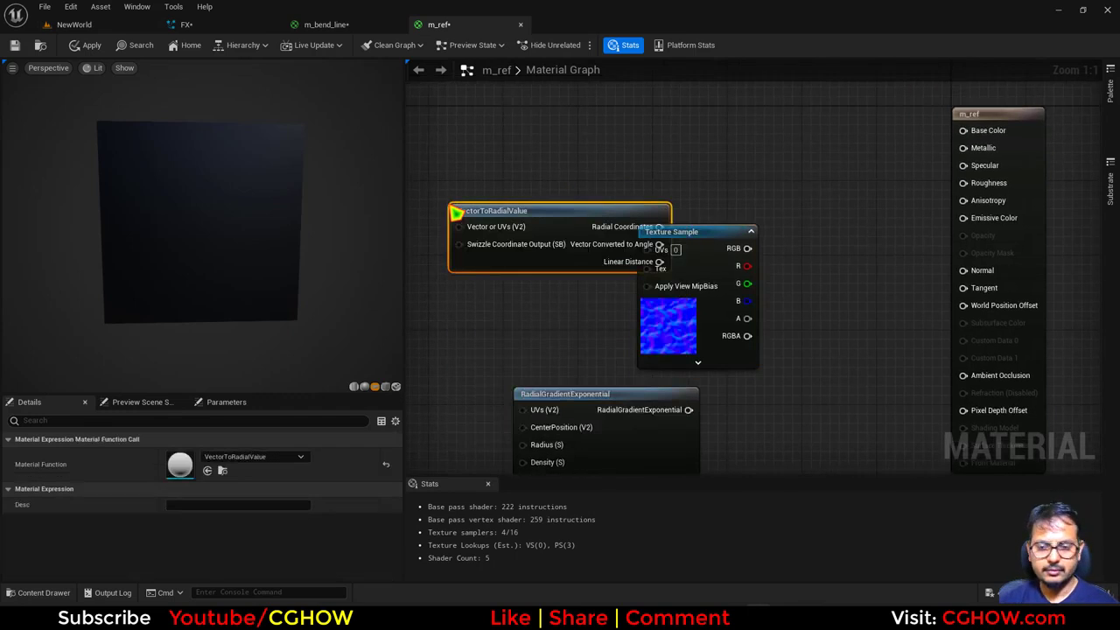
left_click_drag(586, 218, 407, 233)
right_click_drag(526, 239, 574, 219)
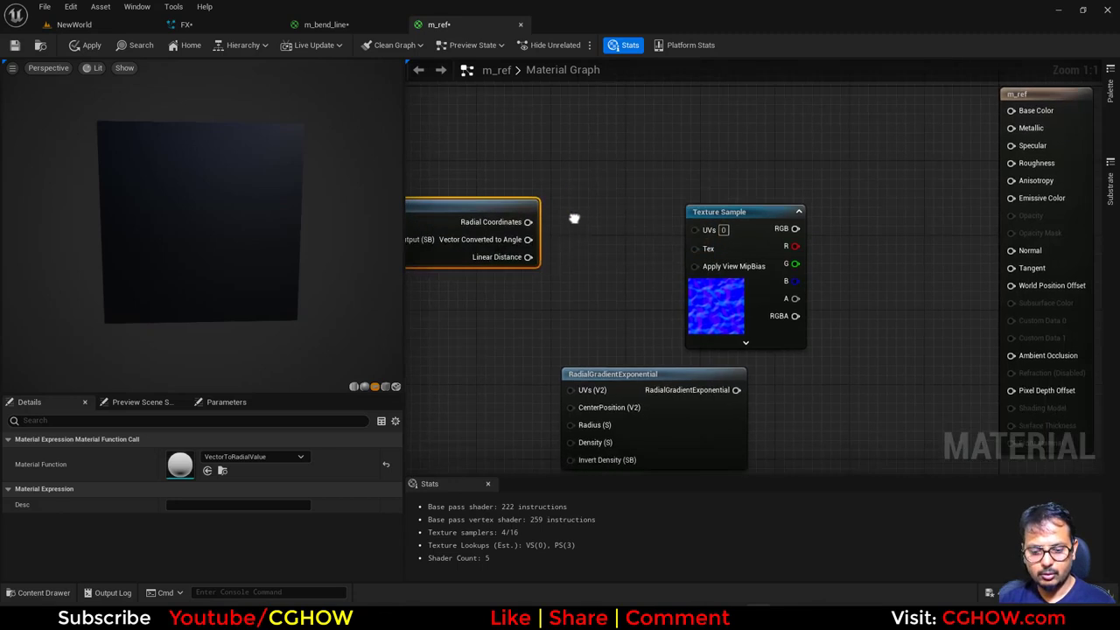
Add a Panner fed by the Radial Coordinates output, and move the Texture Sample away to make room
left_click(571, 215)
left_click_drag(529, 222, 575, 230)
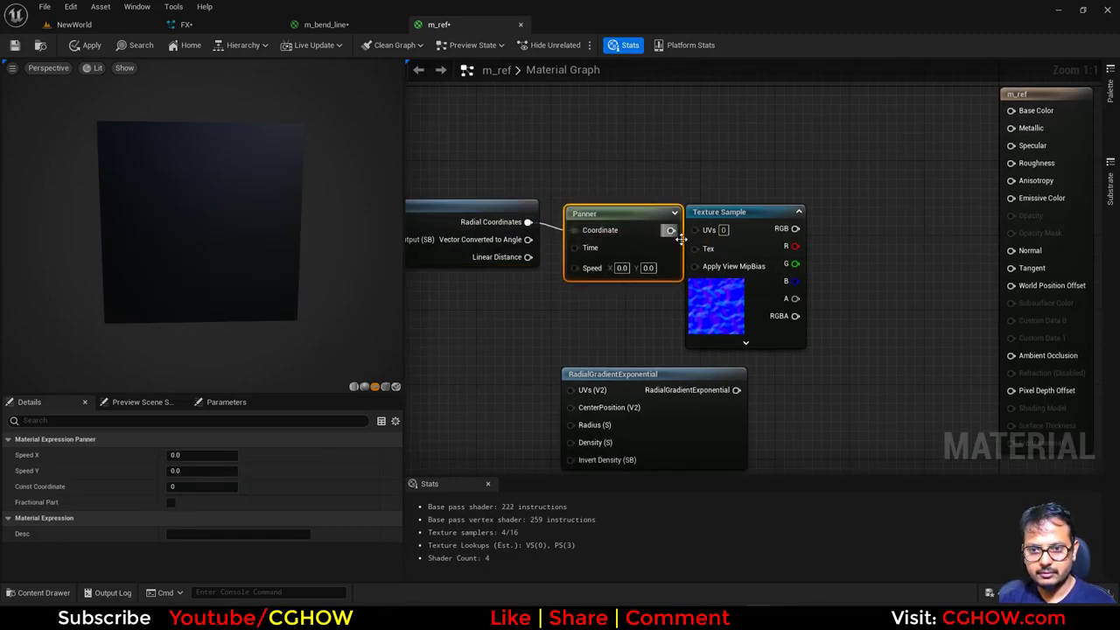
left_click_drag(743, 216, 766, 201)
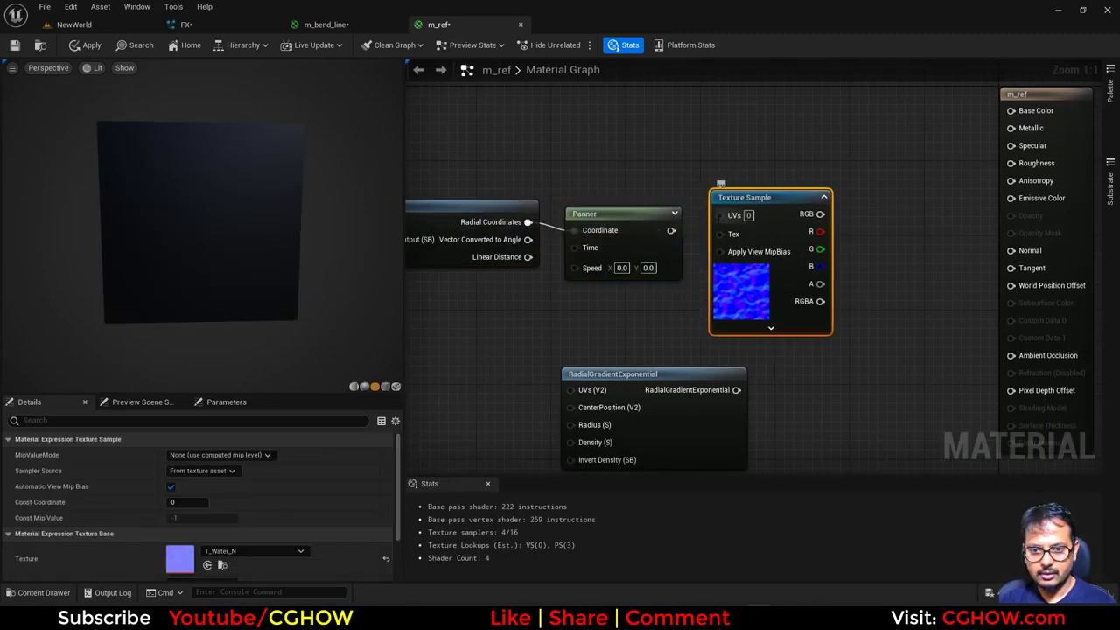
Set the Panner's Y speed to 0.2 and connect its output to the Texture Sample's UVs
left_click(648, 268)
type("0.2")
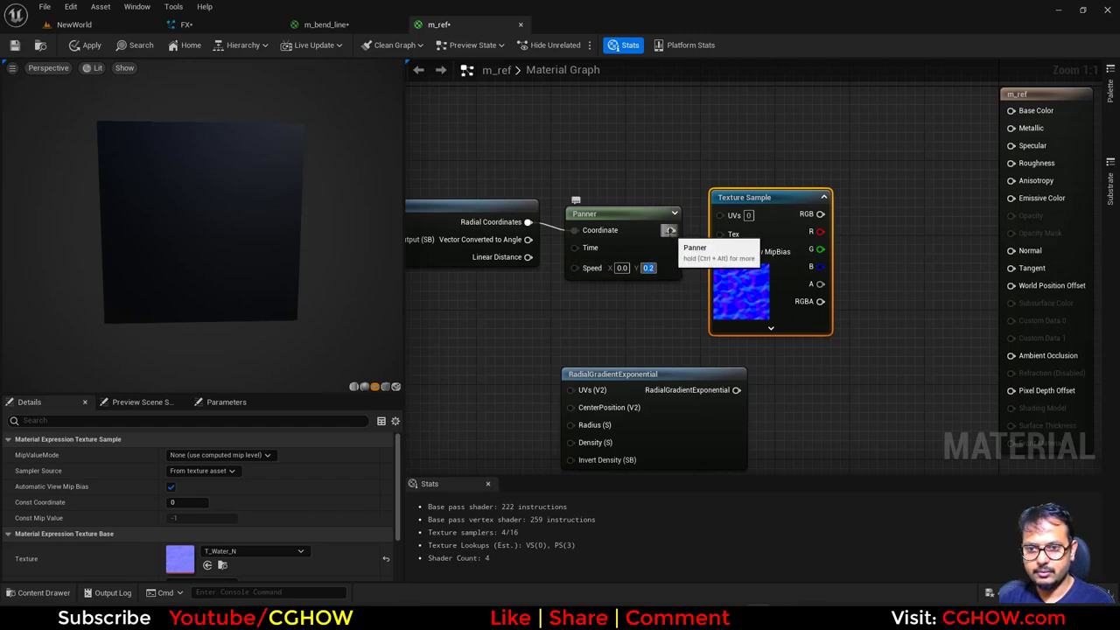
left_click_drag(670, 230, 720, 215)
Preview the T_Water_N Texture Sample, reposition it, and set its MipValueMode to MipLevel (absolute, 0 is full resolution)
right_click(791, 214)
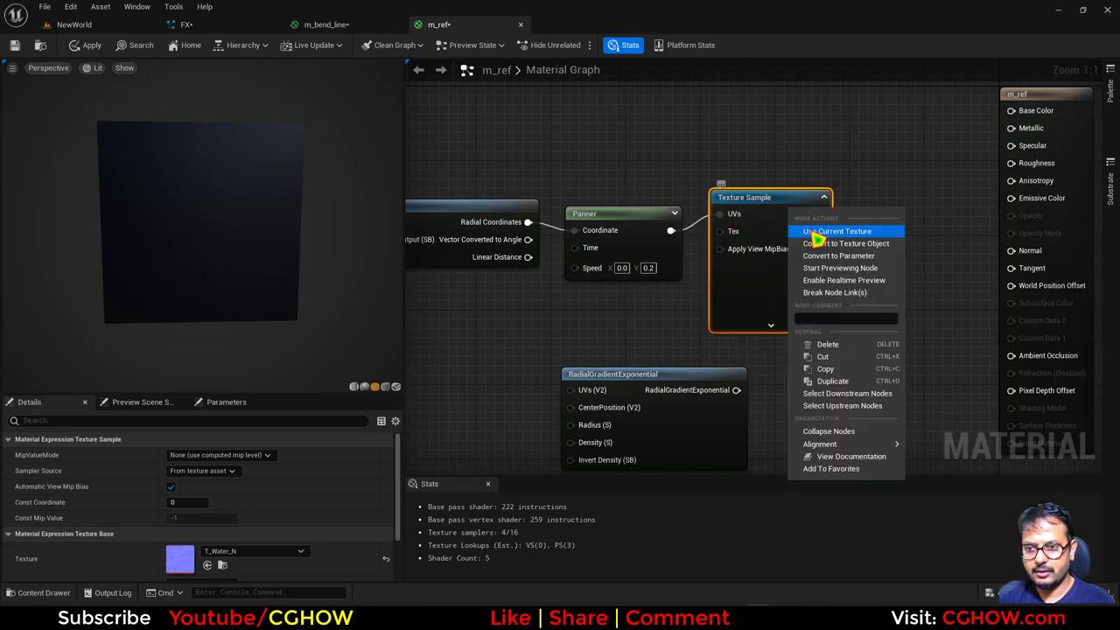
left_click(842, 279)
left_click_drag(757, 318, 785, 299)
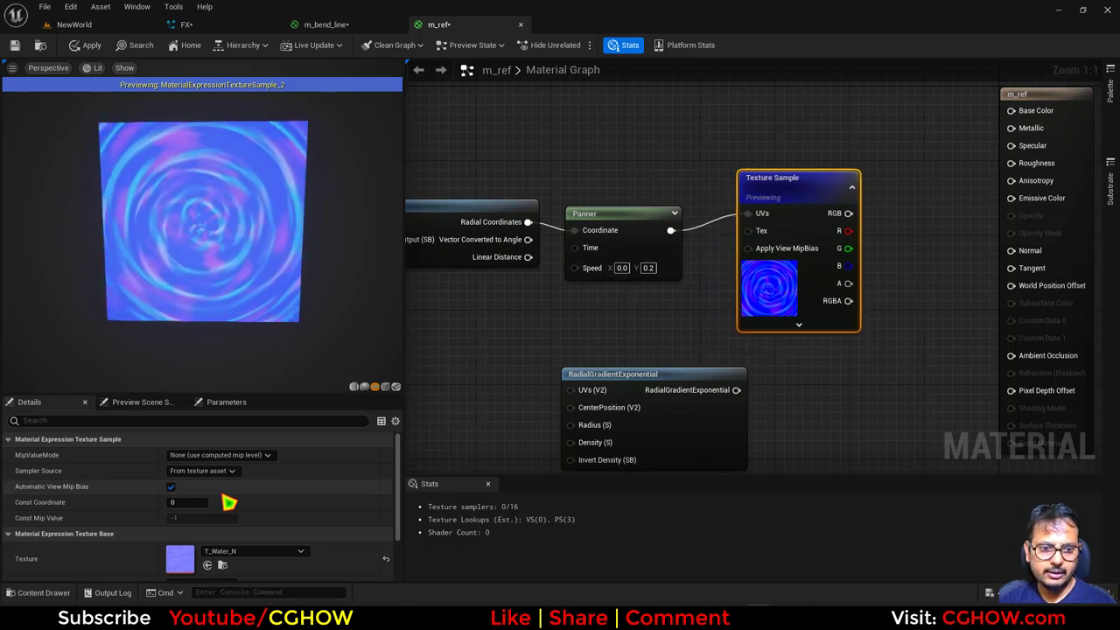
left_click(218, 455)
left_click(226, 464)
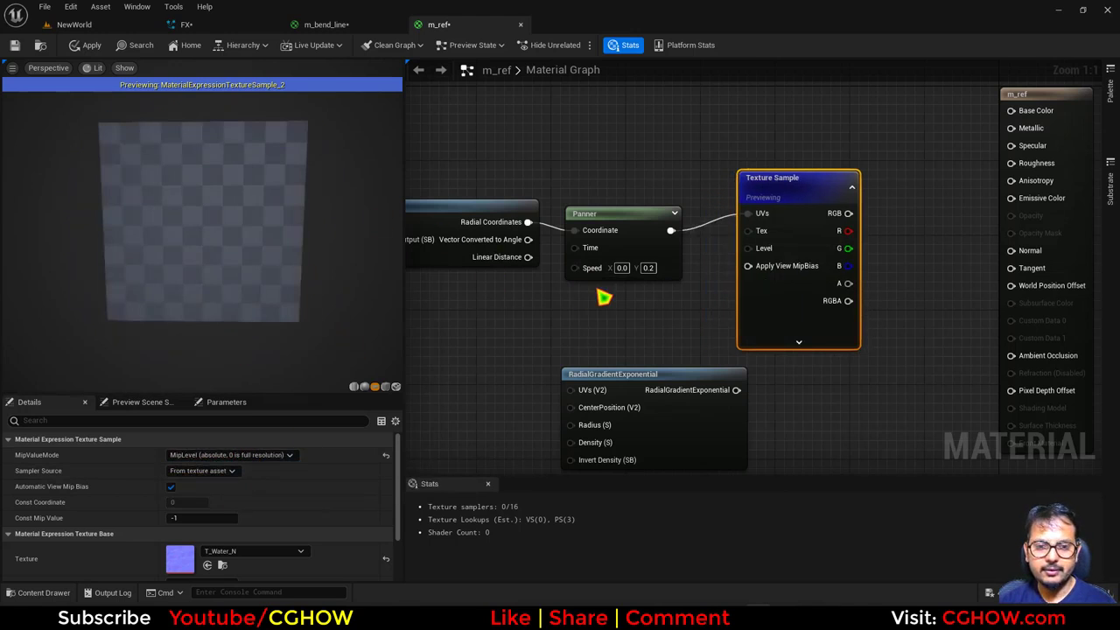
right_click_drag(822, 411, 805, 405)
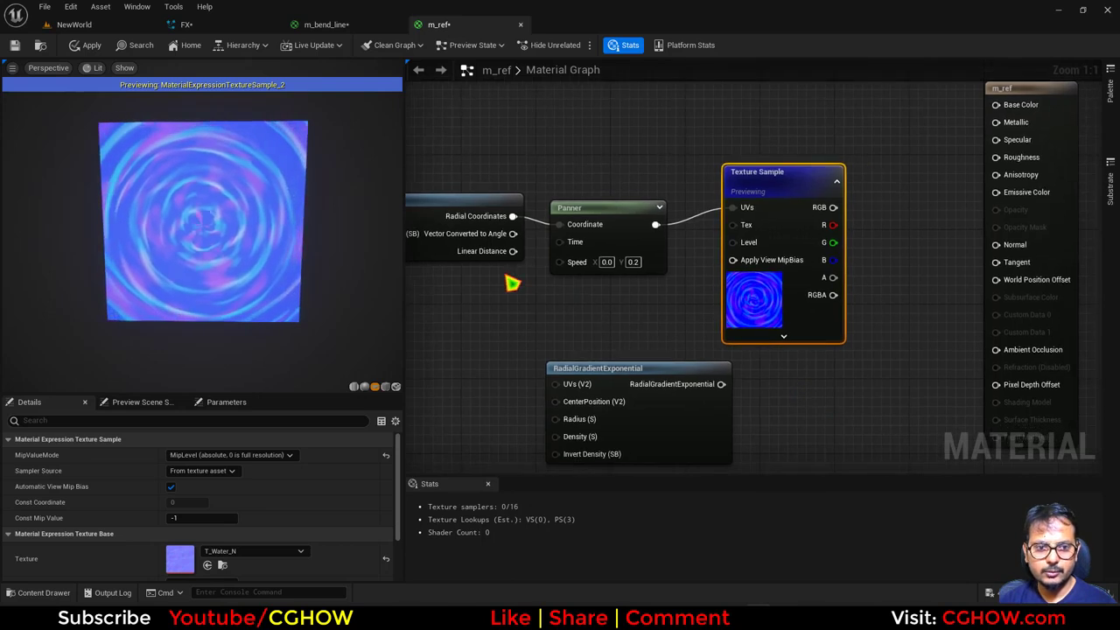
Insert a Multiply node between the VectorToRadialValue Radial Coordinates output and the Panner's Coordinate input
right_click_drag(512, 283, 604, 250)
left_click_drag(576, 258, 510, 258)
key("m")
left_click(609, 251)
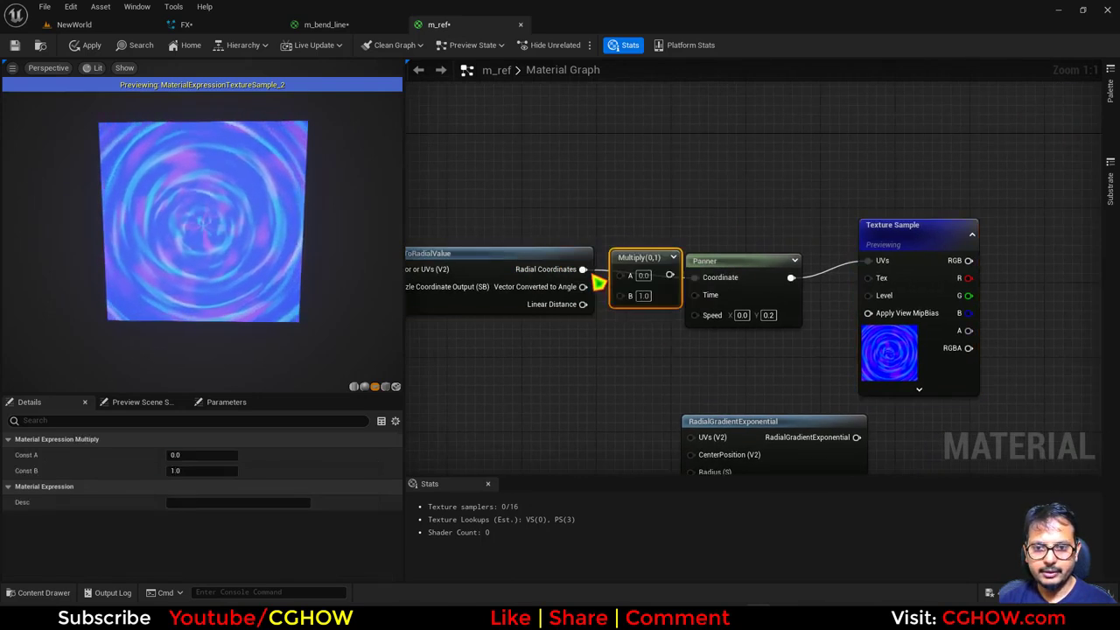
left_click_drag(583, 269, 637, 278)
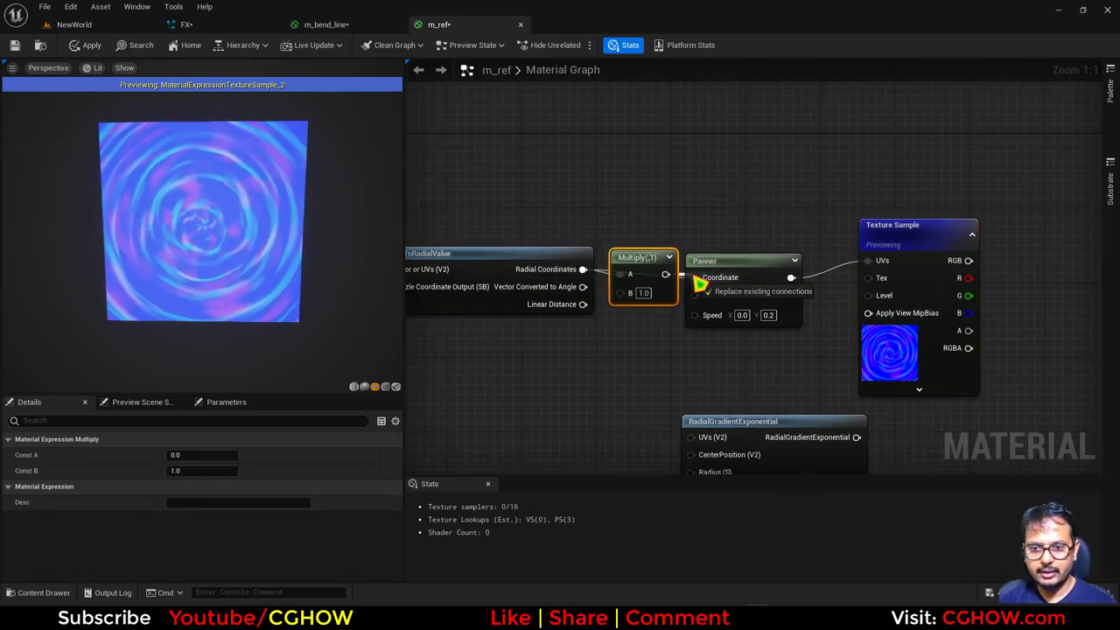
Add a Constant2Vector with X 3 and Y 0.5 and connect it to the Multiply's B input
right_click_drag(560, 348, 595, 326)
key("2")
left_click(594, 325)
left_click_drag(643, 335, 668, 273)
type("0.5")
key("Tab")
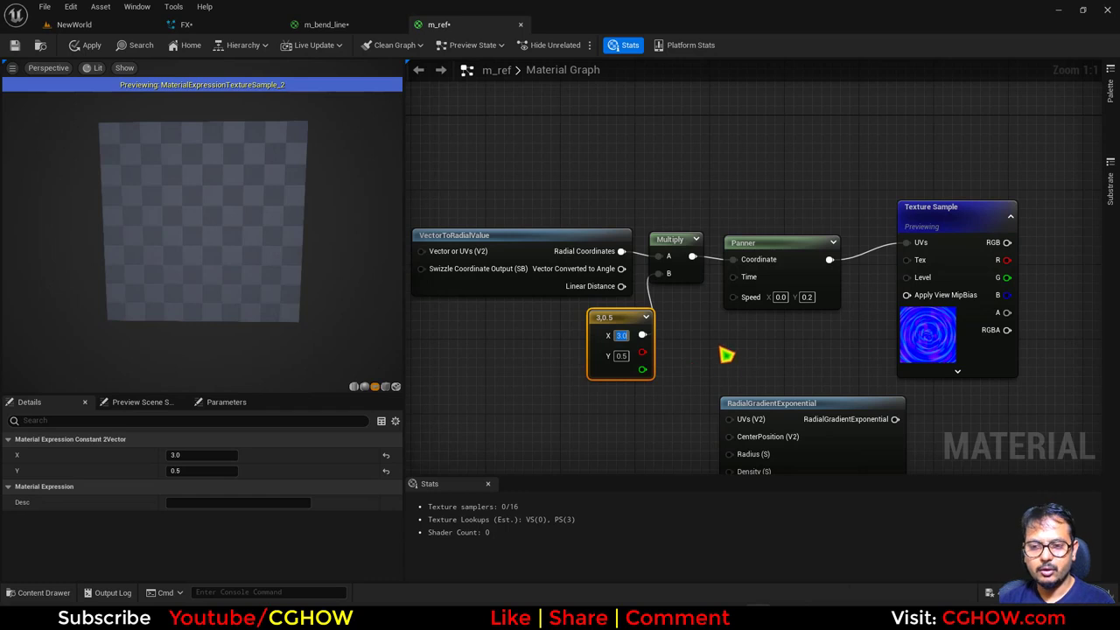
right_click_drag(720, 348, 677, 338)
left_click_drag(569, 366, 568, 389)
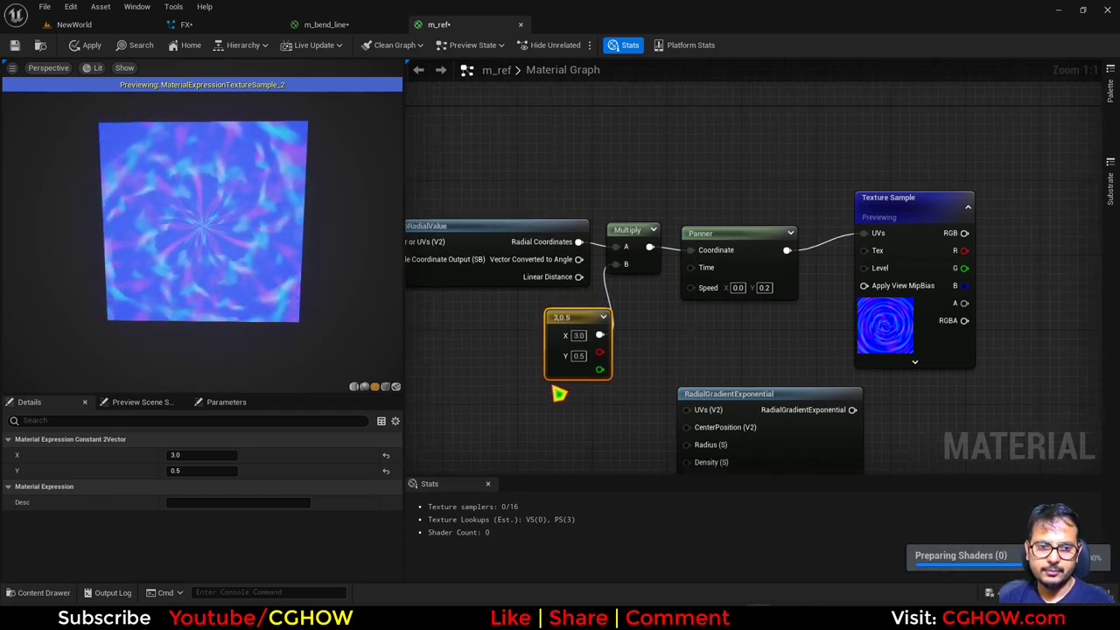
Move the RadialGradientExponential node out of the way and connect the Texture Sample's RGB output to the material's Normal input
right_click_drag(695, 342, 592, 309)
right_click_drag(788, 377, 689, 341)
left_click_drag(627, 377, 597, 424)
left_click_drag(763, 165, 927, 202)
Add a Constant with value 0, connect it to the material's Opacity input, and tidy its placement
right_click_drag(850, 132, 801, 181)
key("1")
left_click(795, 174)
left_click_drag(861, 193, 877, 221)
left_click_drag(856, 173, 808, 164)
Set the material's Blend Mode to Translucent and its Shading Model to Unlit
left_click(912, 144)
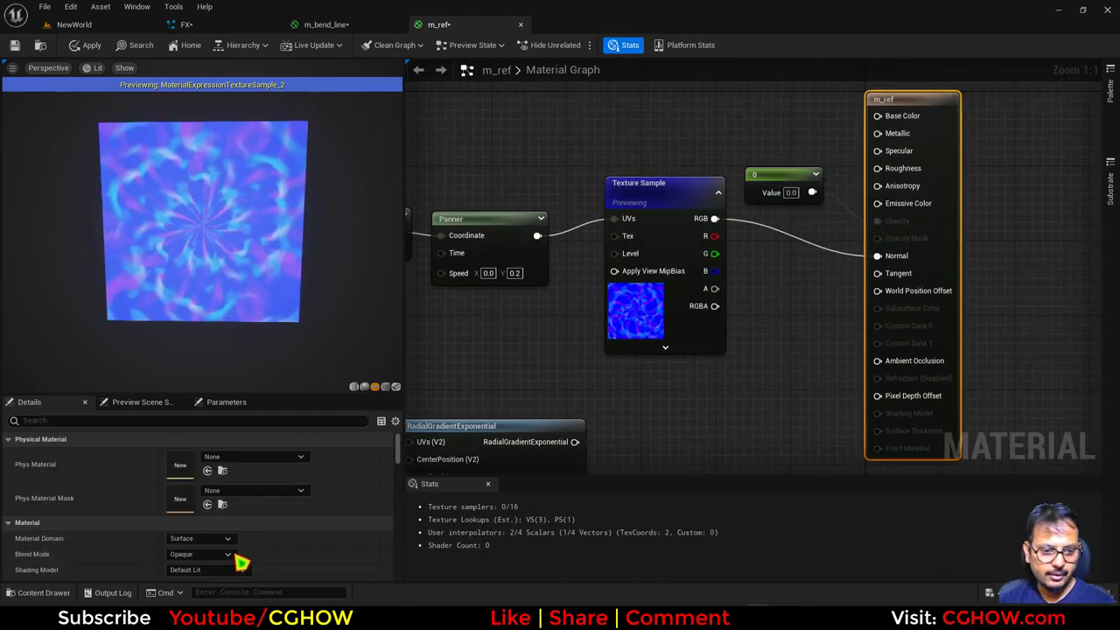
scroll(236, 555, "down", 1)
left_click(210, 534)
left_click(188, 479)
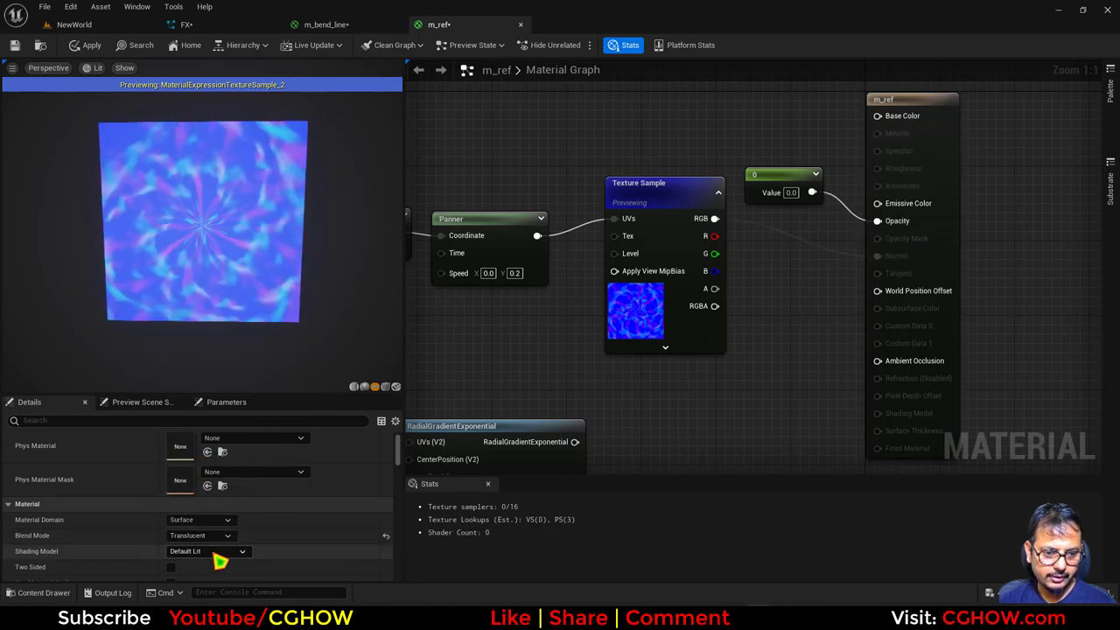
left_click(207, 551)
left_click(196, 408)
Set the material's Refraction Method to Index Of Refraction
right_click_drag(694, 403, 700, 363)
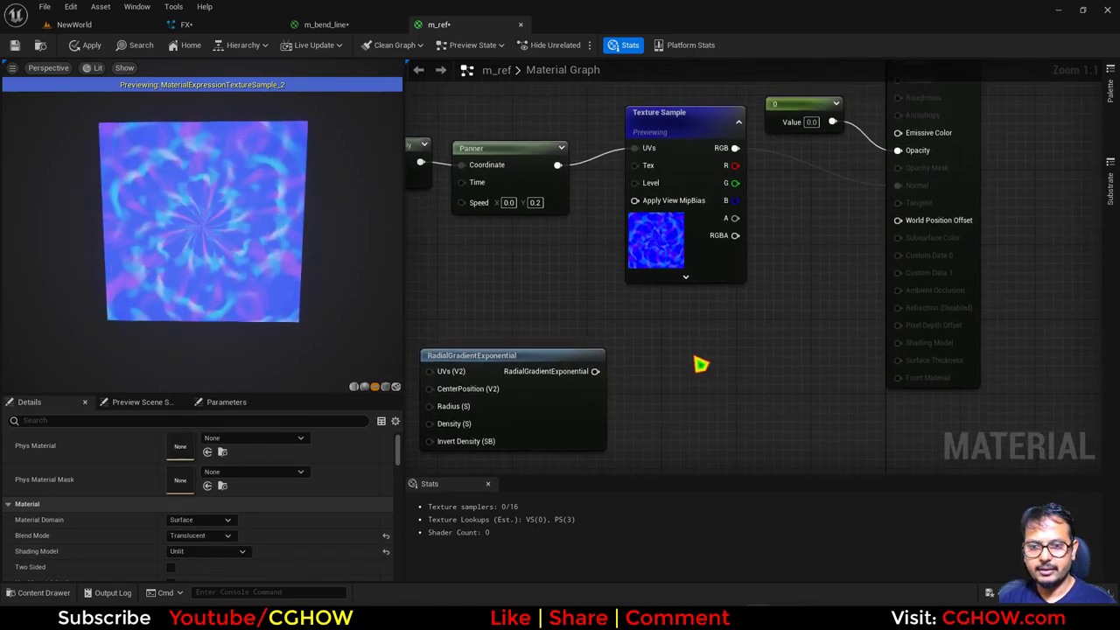
left_click(951, 194)
left_click(154, 425)
type("ref")
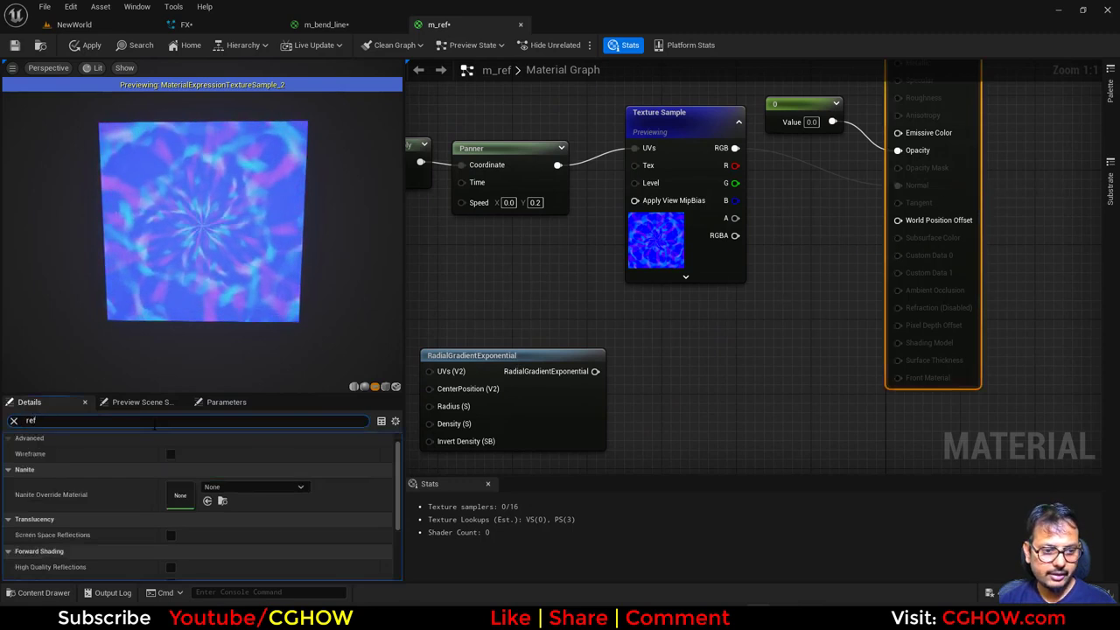
scroll(182, 517, "down", 1)
scroll(182, 517, "down", 3)
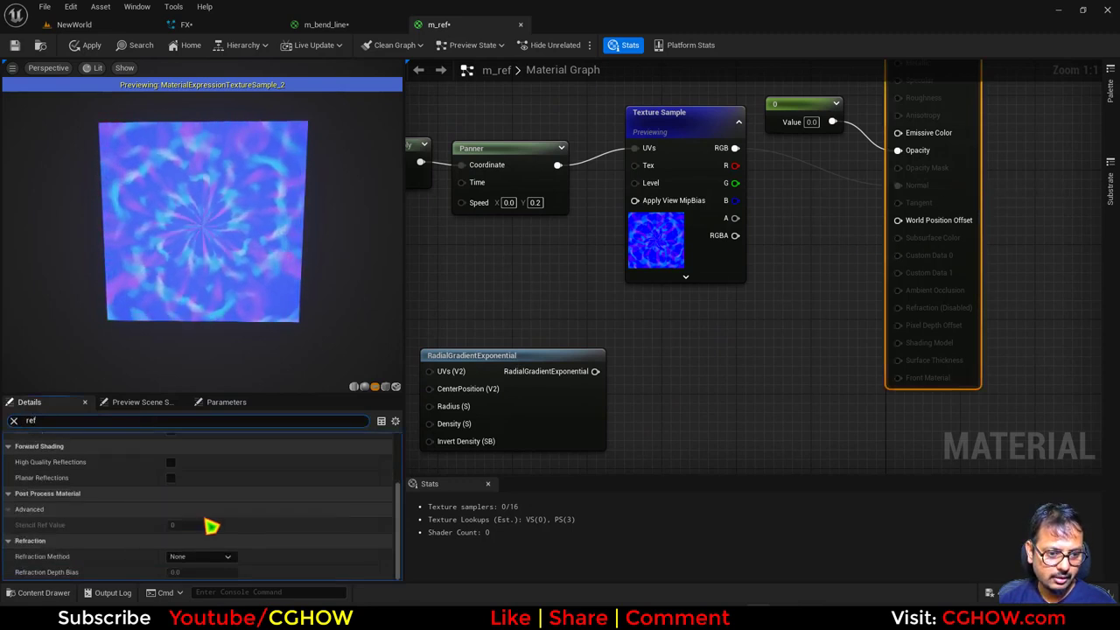
left_click(200, 557)
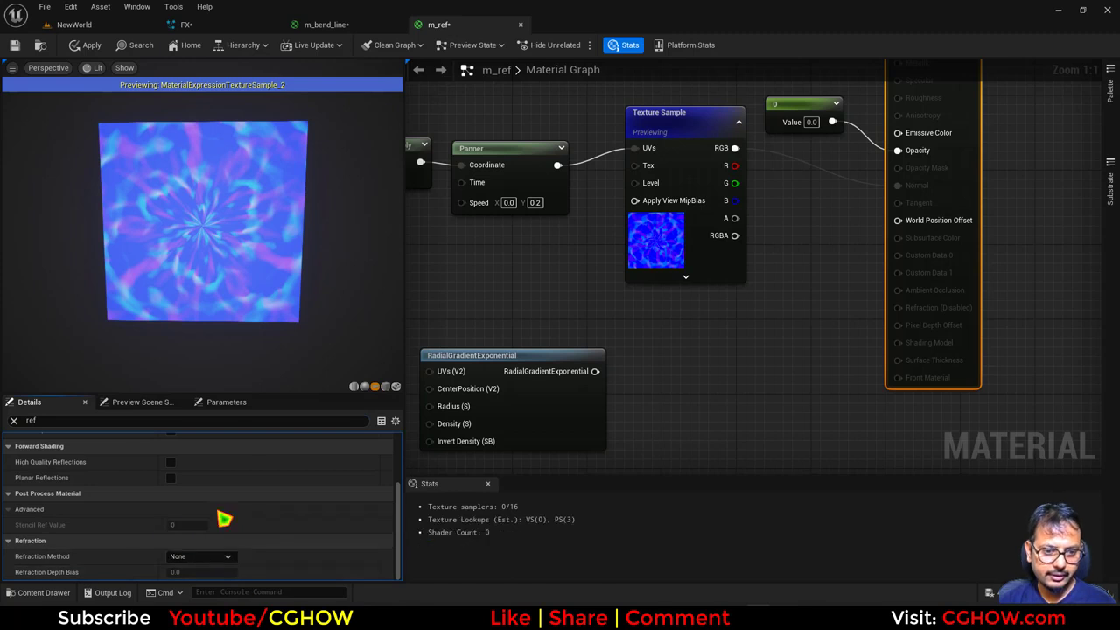
left_click(221, 514)
Add a Lerp with A set to 1, driven by RadialGradientExponential as Alpha, and connect it to the Refraction input
right_click_drag(721, 350, 746, 341)
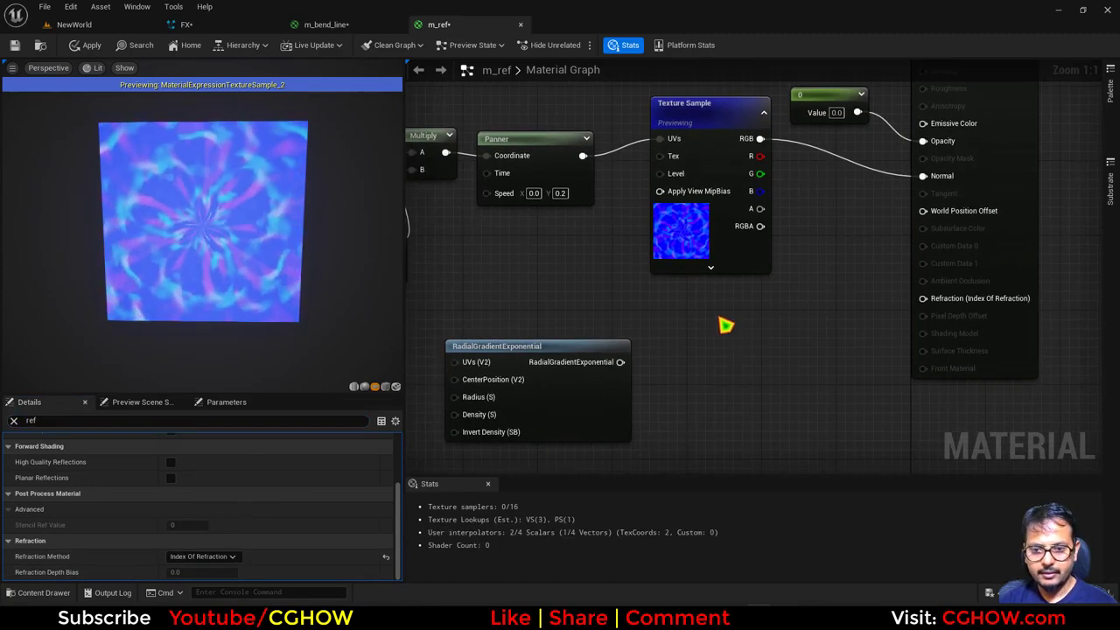
left_click(725, 326)
left_click_drag(626, 364, 742, 381)
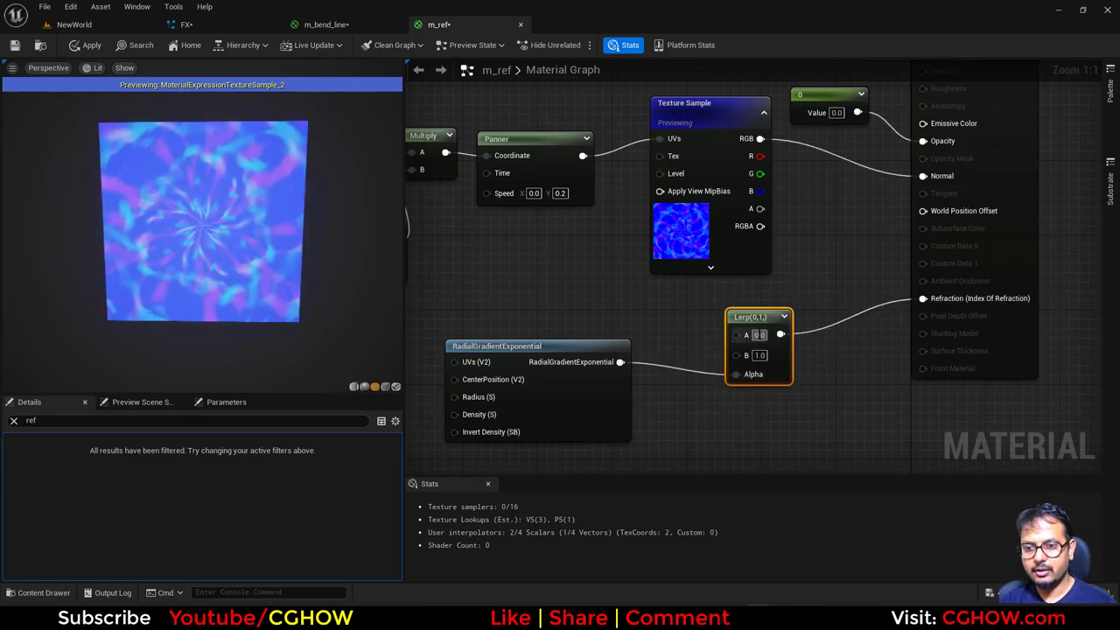
Stop previewing the Texture Sample node and enable Show Environment in the preview scene settings
right_click(714, 116)
left_click(762, 180)
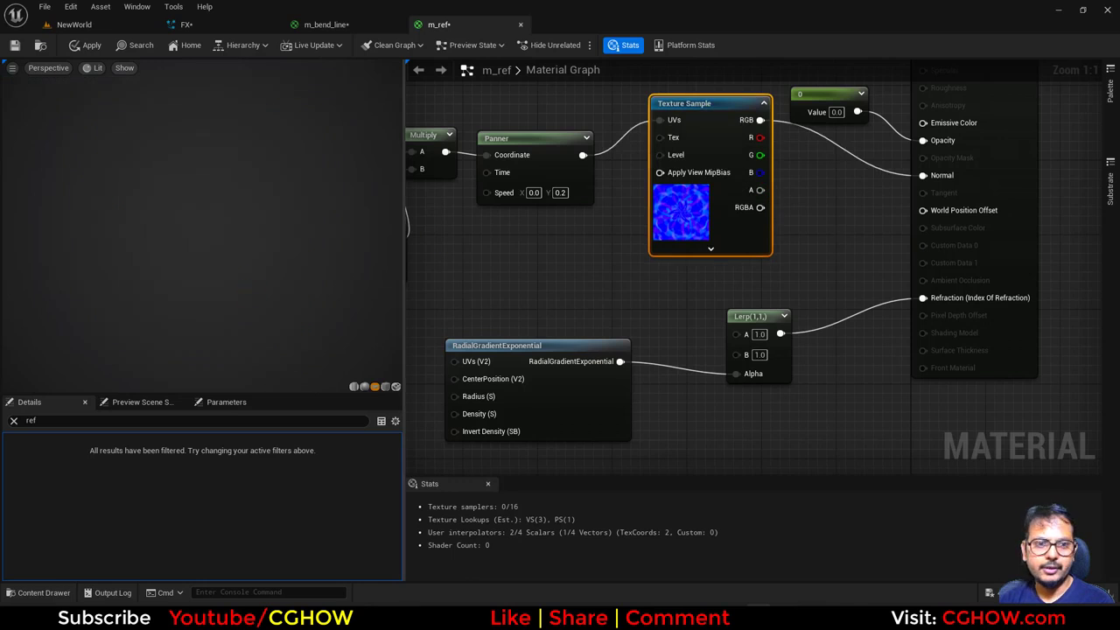
left_click(146, 9)
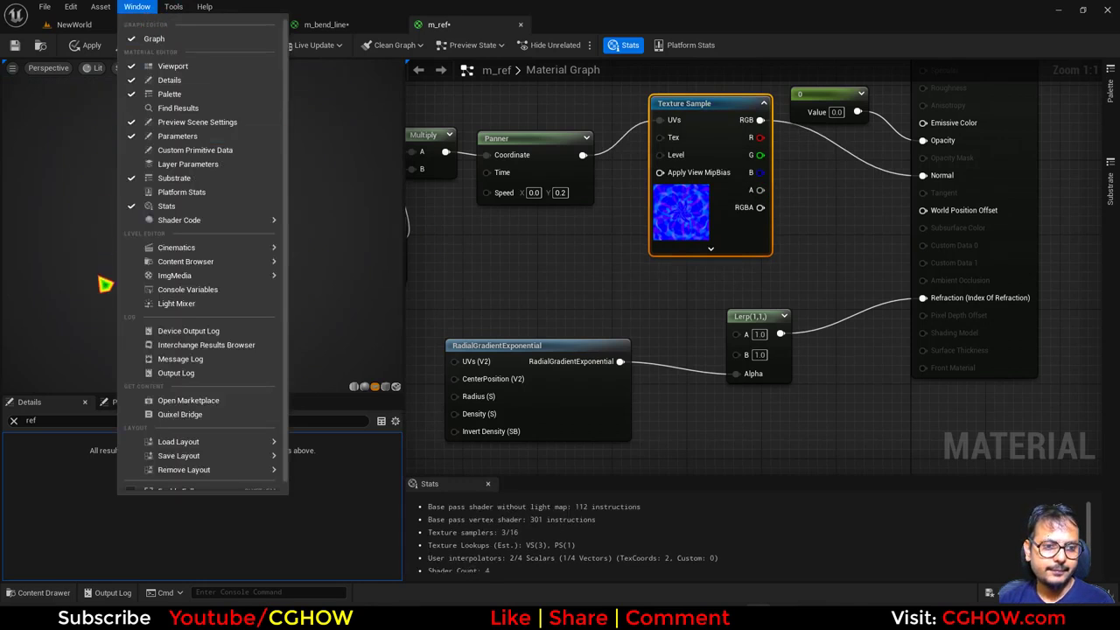
left_click(306, 541)
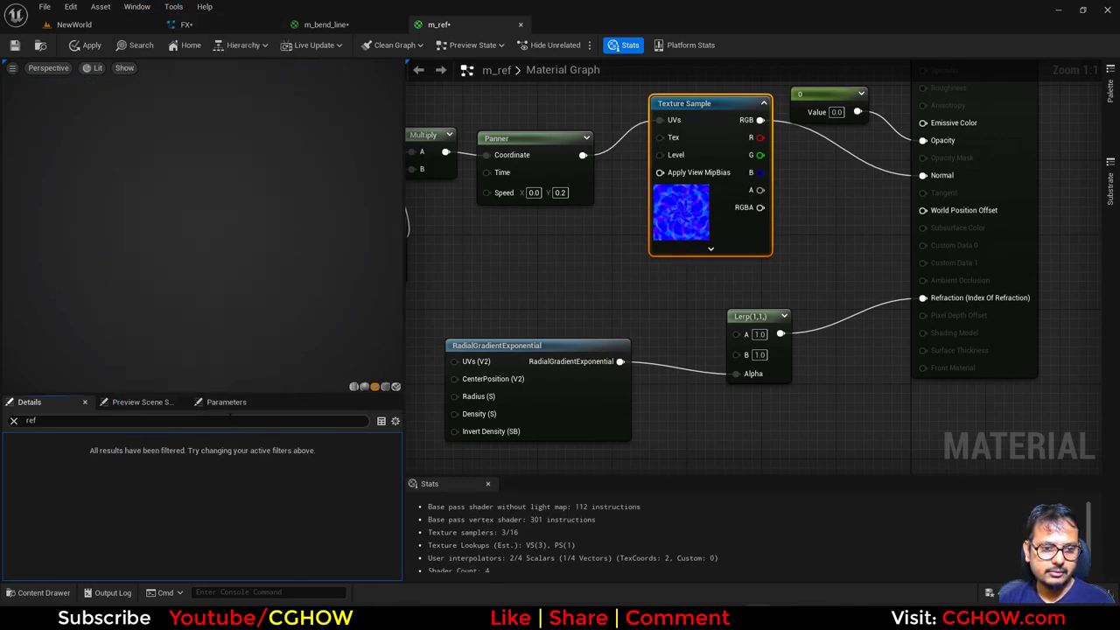
left_click(153, 404)
left_click(173, 520)
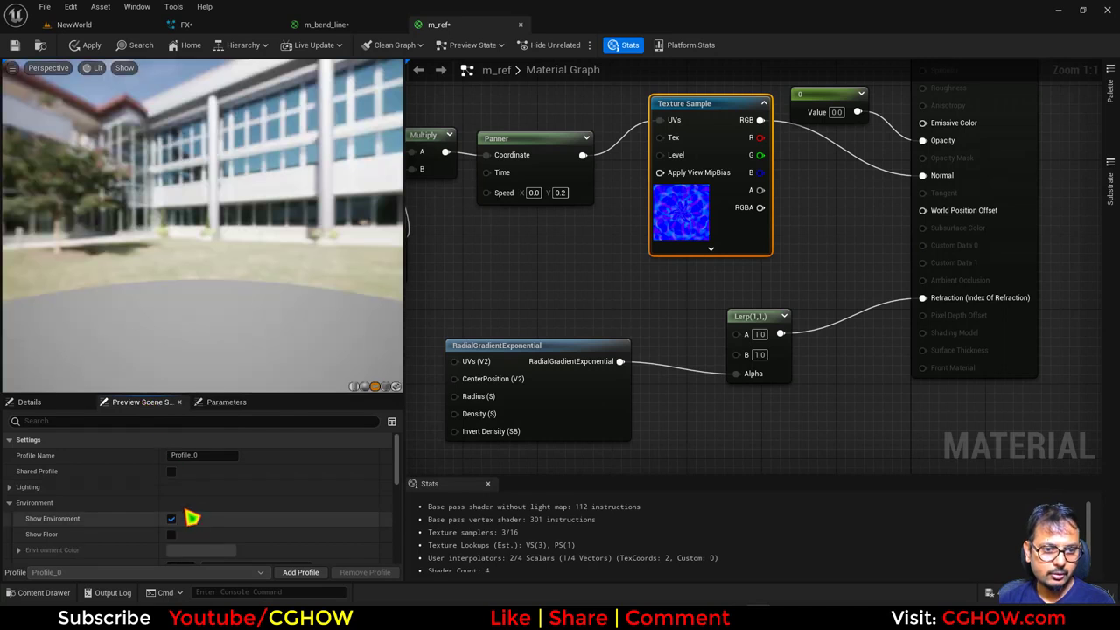
Set the Lerp's B value to 2 and inspect the distortion in the material preview
left_click(759, 355)
type("2")
key("Return")
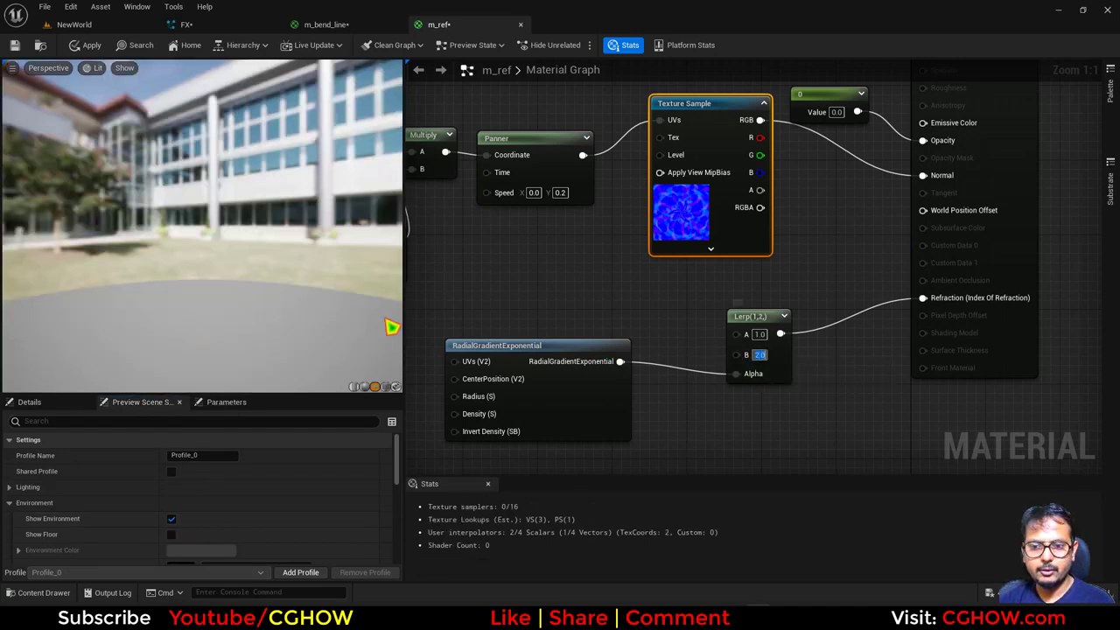
mouse_move(199, 299)
left_mouse_down()
mouse_move(218, 285)
mouse_move(214, 300)
left_mouse_up()
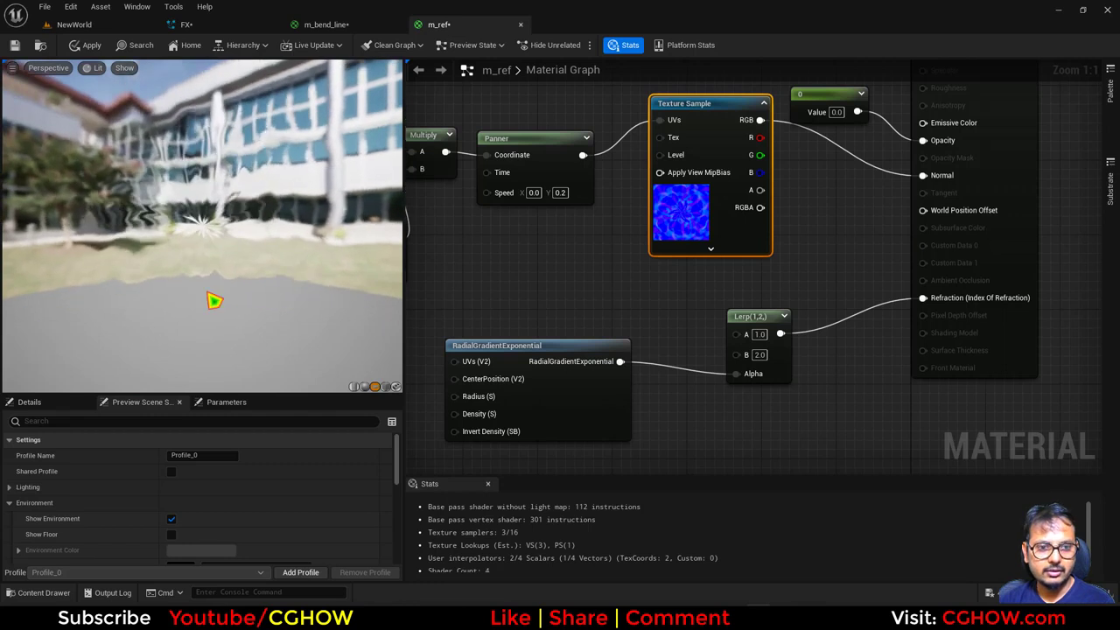
Try Lerp B values of 1 and 1.2, and return B to 2 while comparing the distortion
left_click(759, 355)
type("1")
key("Return")
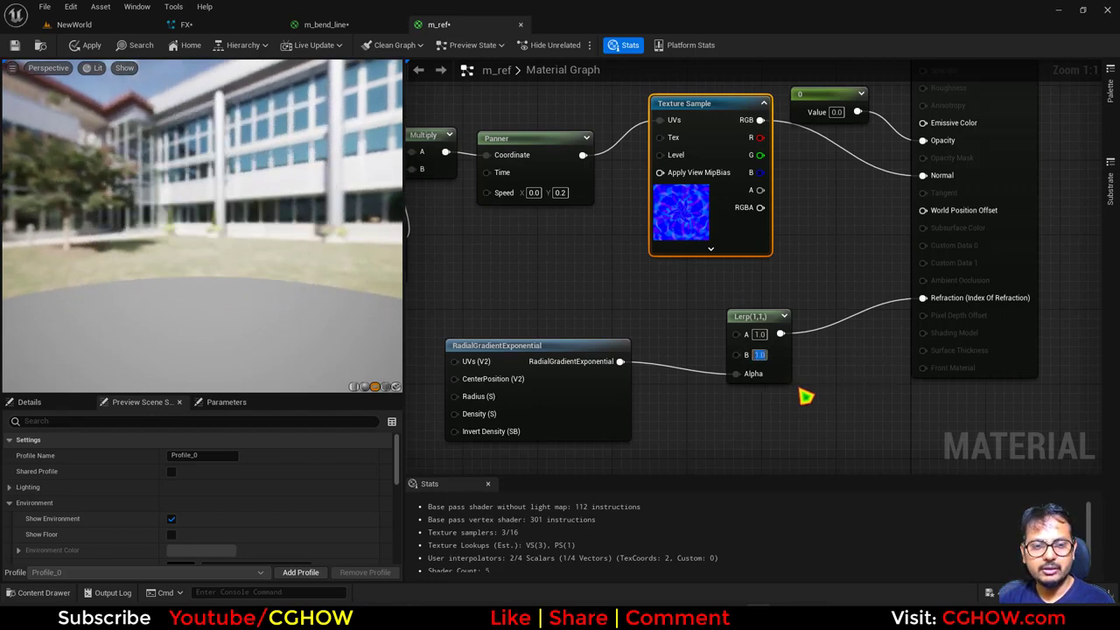
key("Return")
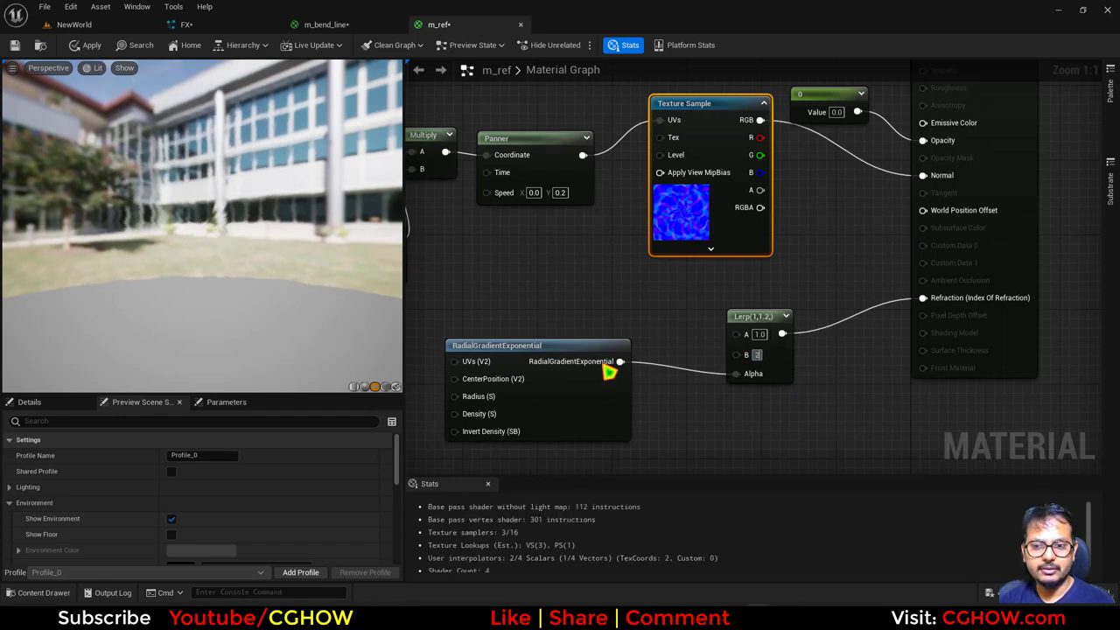
mouse_move(281, 245)
left_mouse_down()
mouse_move(249, 247)
mouse_move(263, 231)
mouse_move(302, 245)
mouse_move(271, 246)
left_mouse_up()
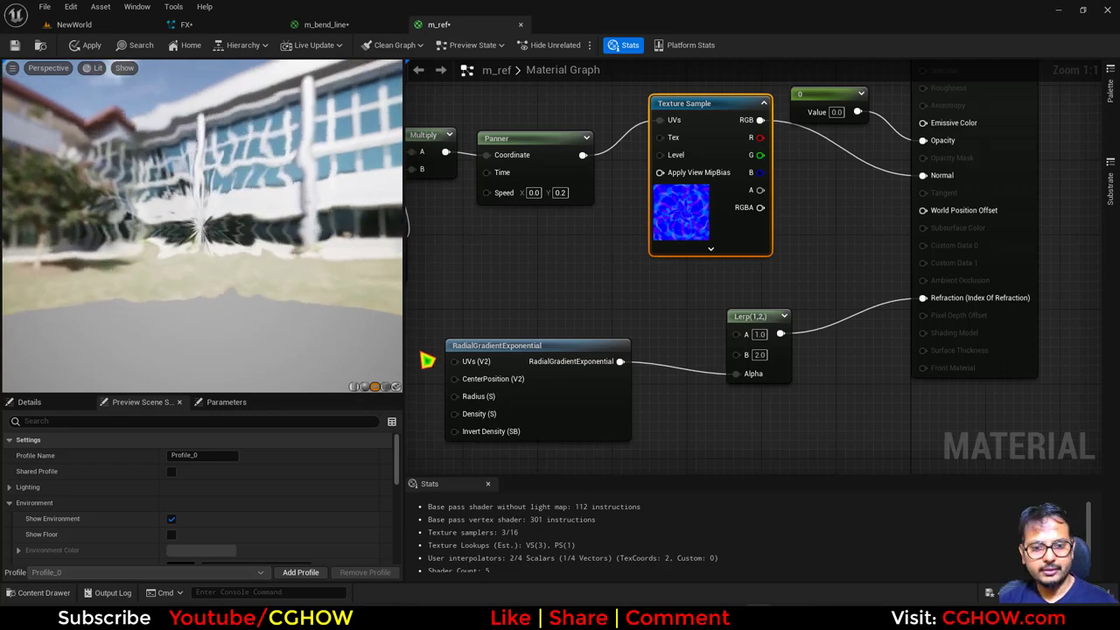
Set the Constant2Vector feeding the Multiply to X 2 and Y 1
right_click_drag(561, 260, 560, 319)
type("2")
key("Return")
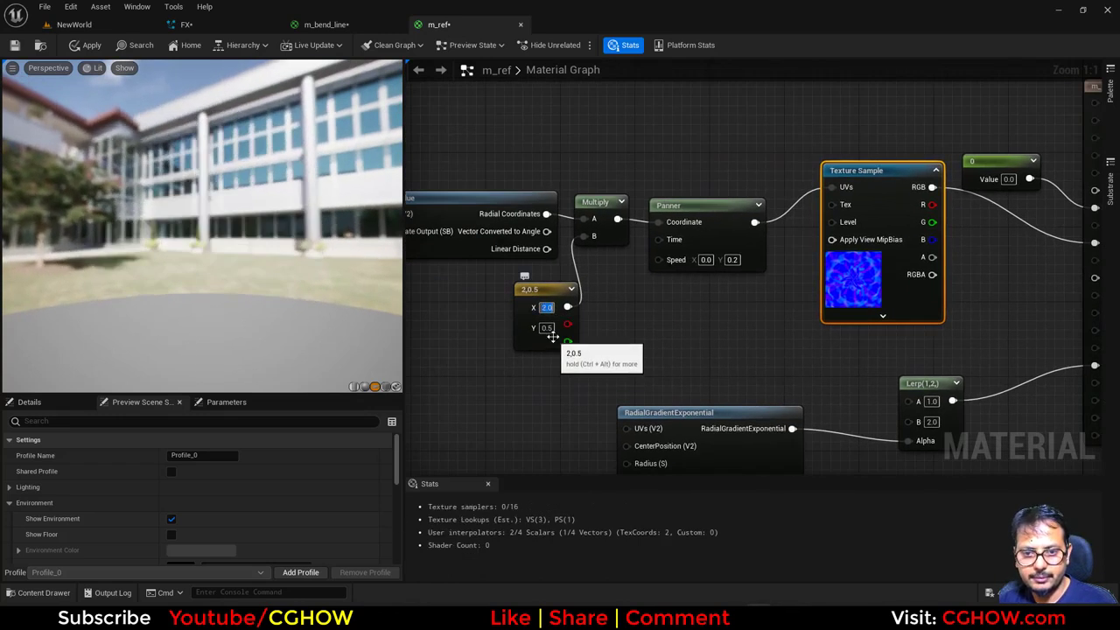
right_click_drag(643, 355, 593, 364)
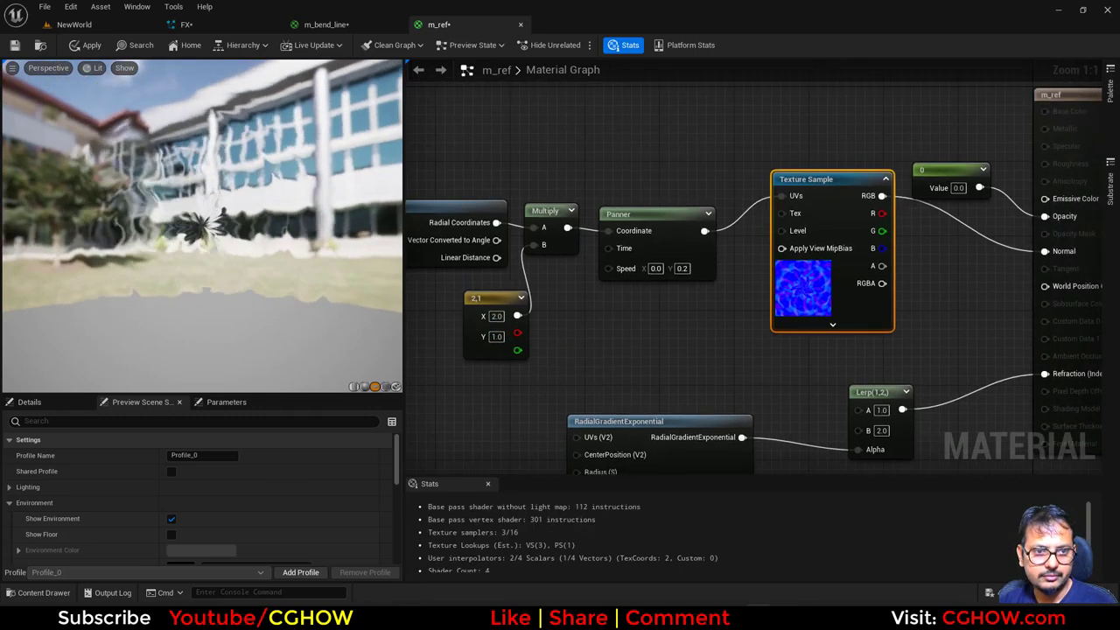
Add a Dynamic Parameter node below the radial gradient and connect its Param1 output to the Lerp's B input
scroll(657, 363, "down", 1)
right_click_drag(657, 363, 600, 220)
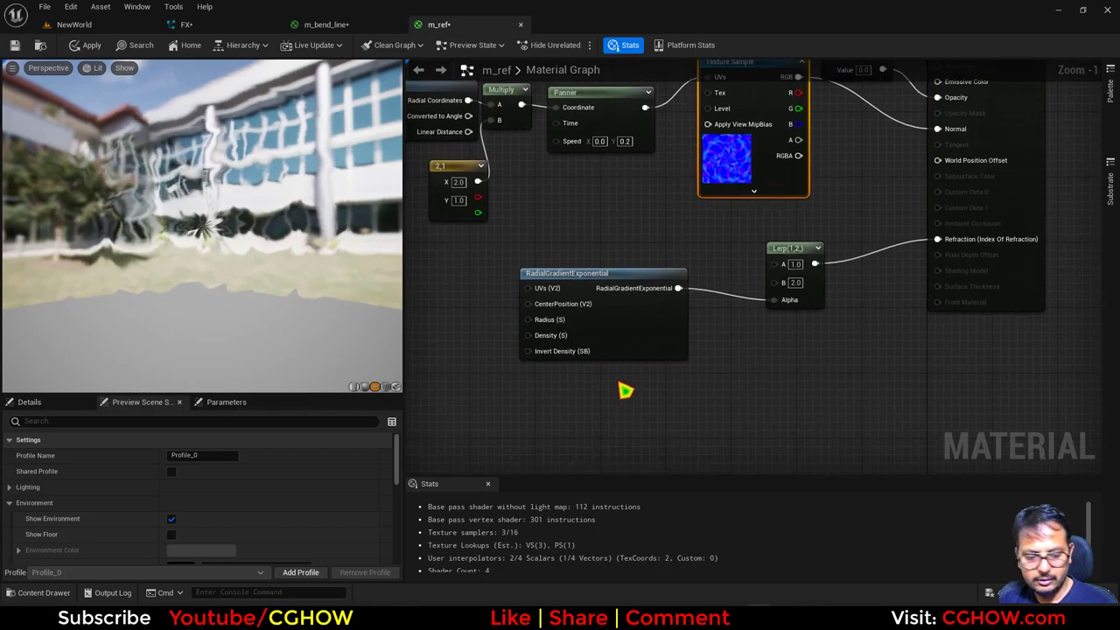
right_click(625, 390)
type("dyn")
left_click(664, 207)
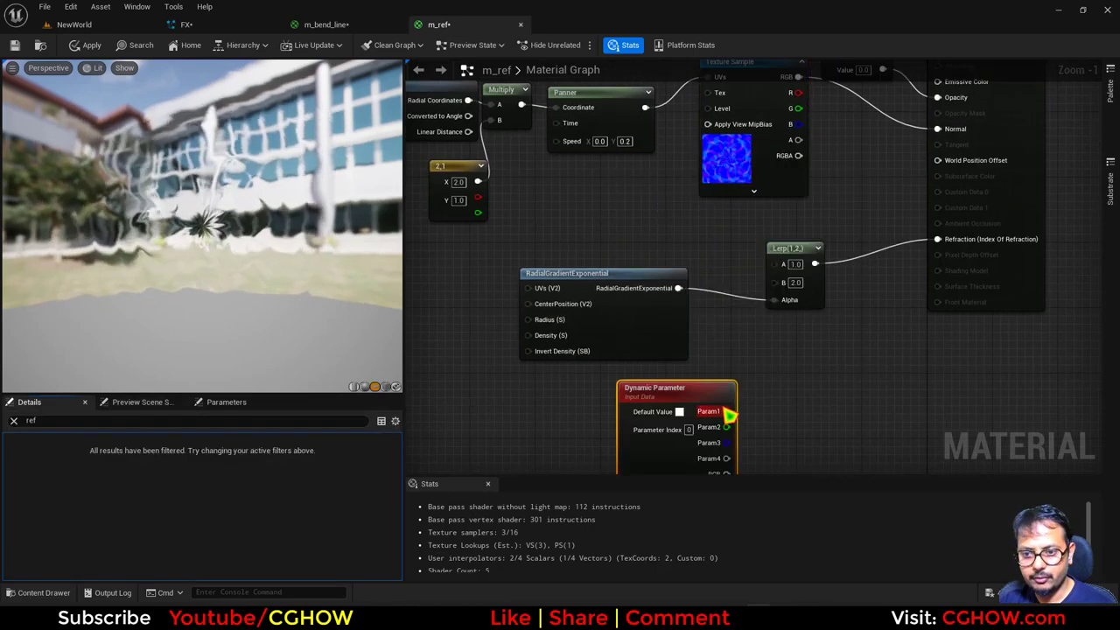
left_click_drag(790, 298, 783, 298)
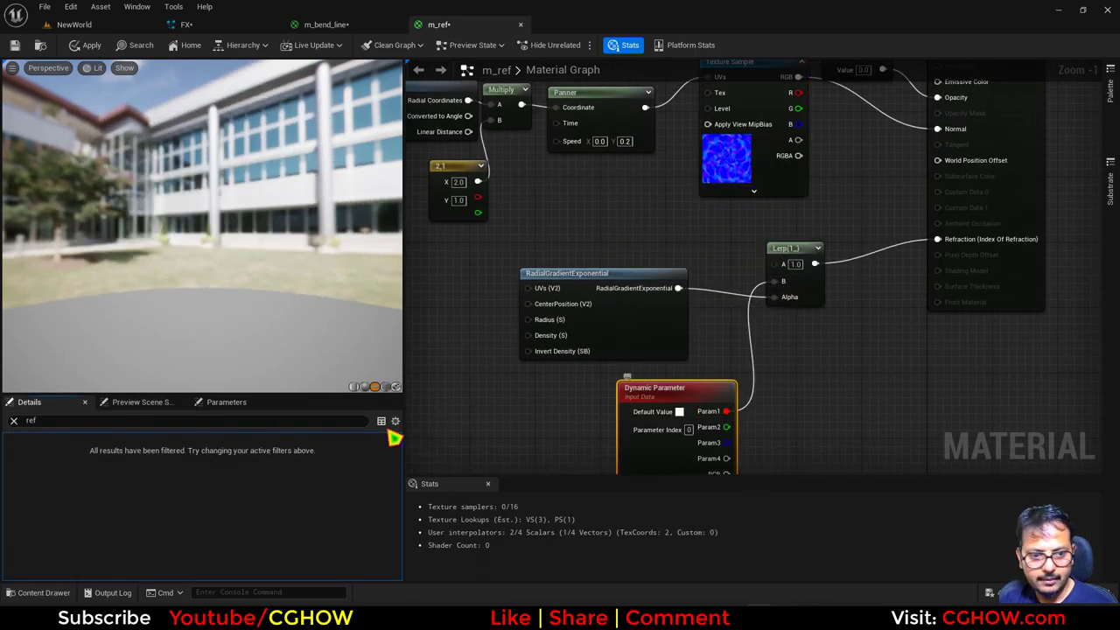
Rename the Dynamic Parameter's first parameter to ref and save the m_ref material
left_click(13, 420)
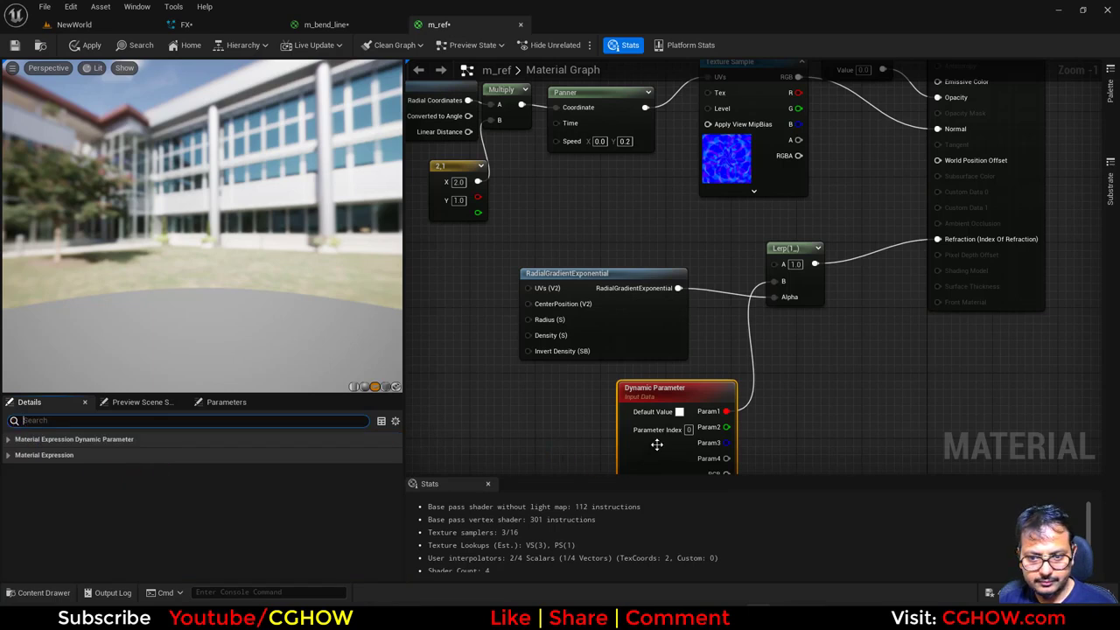
left_click(116, 439)
left_click(208, 470)
type("ref")
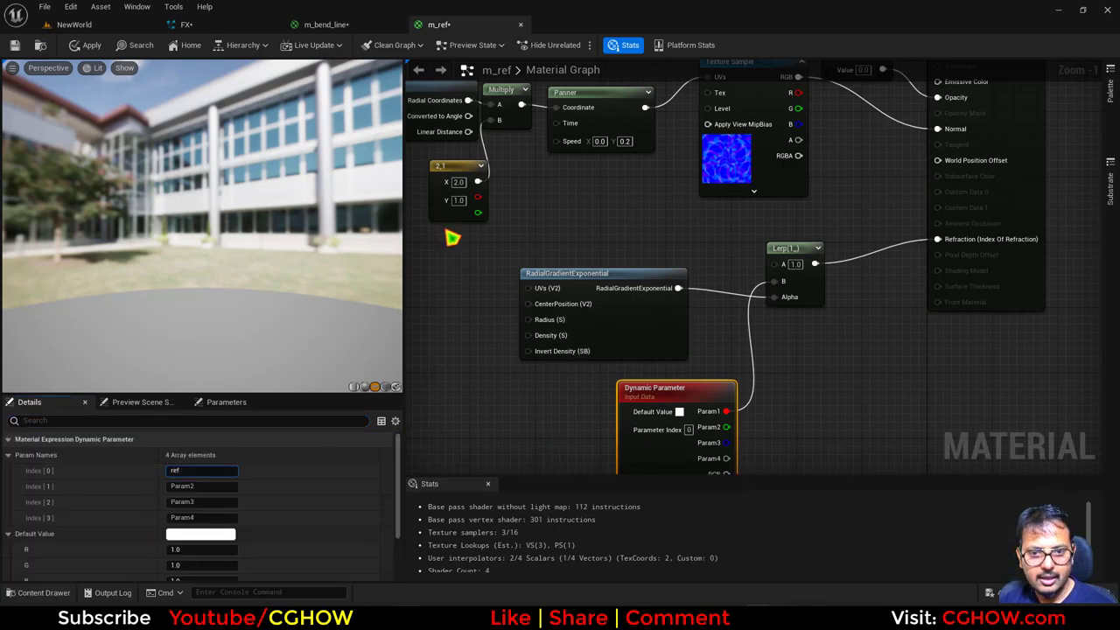
left_click(17, 47)
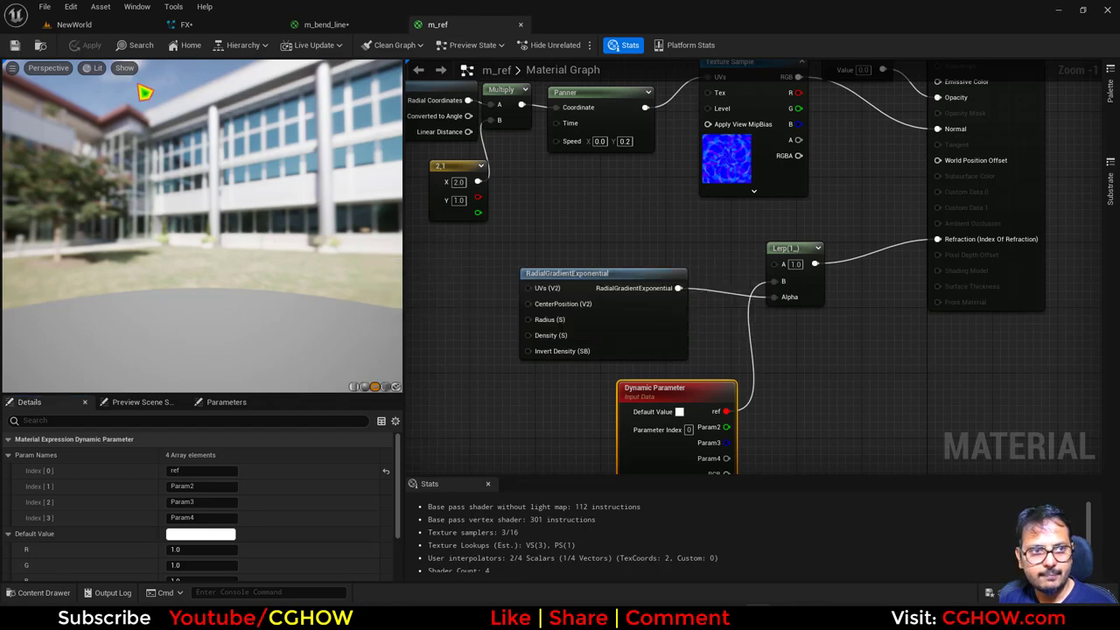
Add another emitter to the FX Niagara system using the Fountain template
left_click(74, 24)
left_click(219, 26)
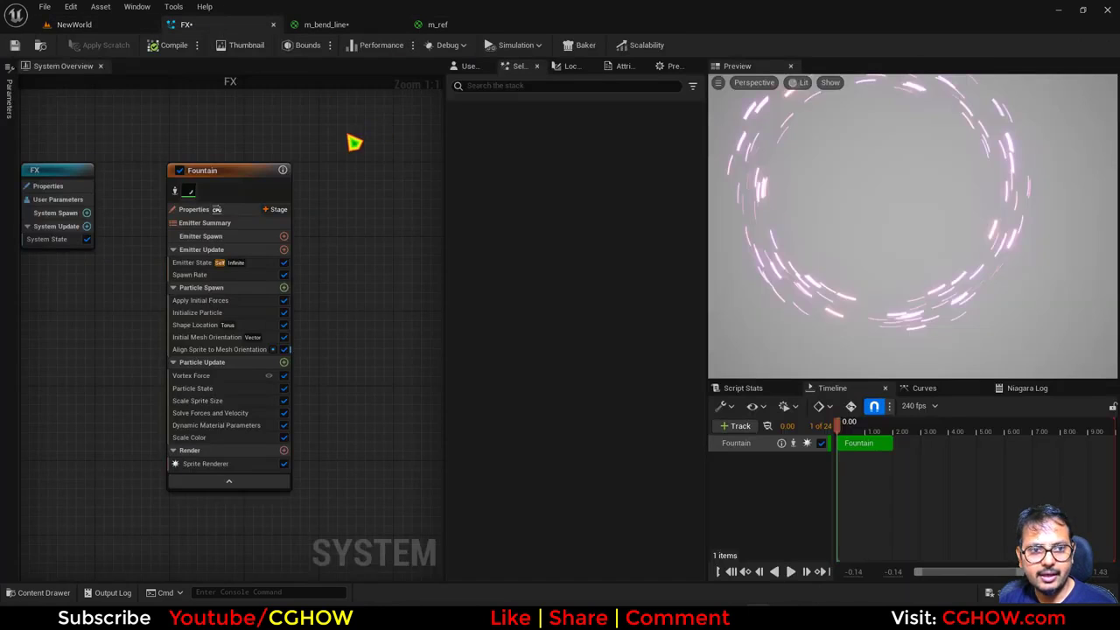
right_click(228, 146)
left_click(278, 172)
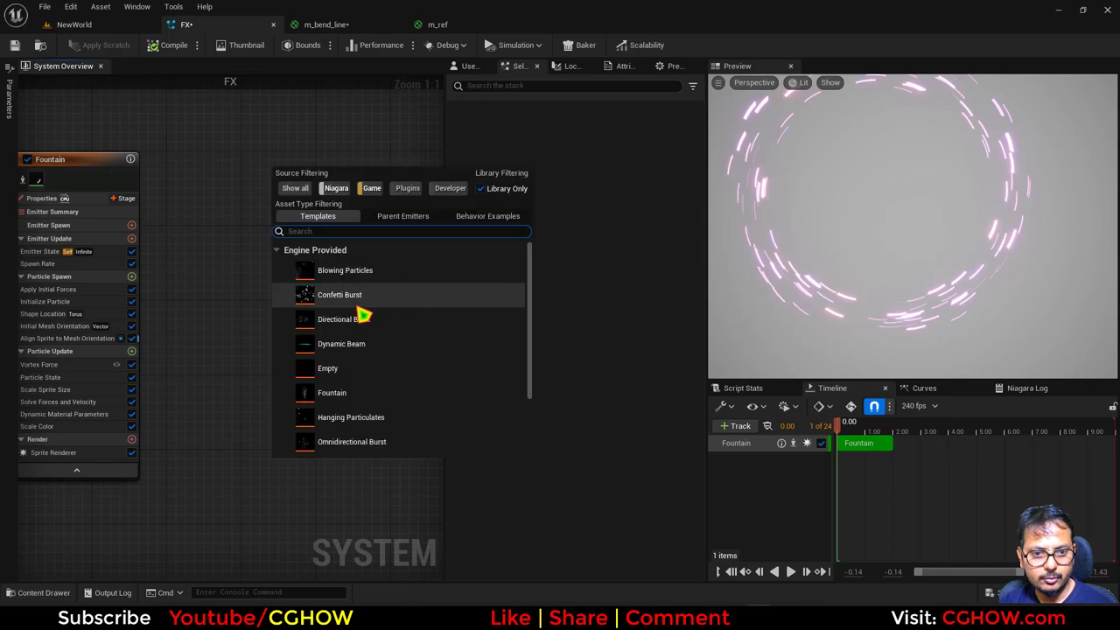
left_click(339, 400)
double_click(362, 382)
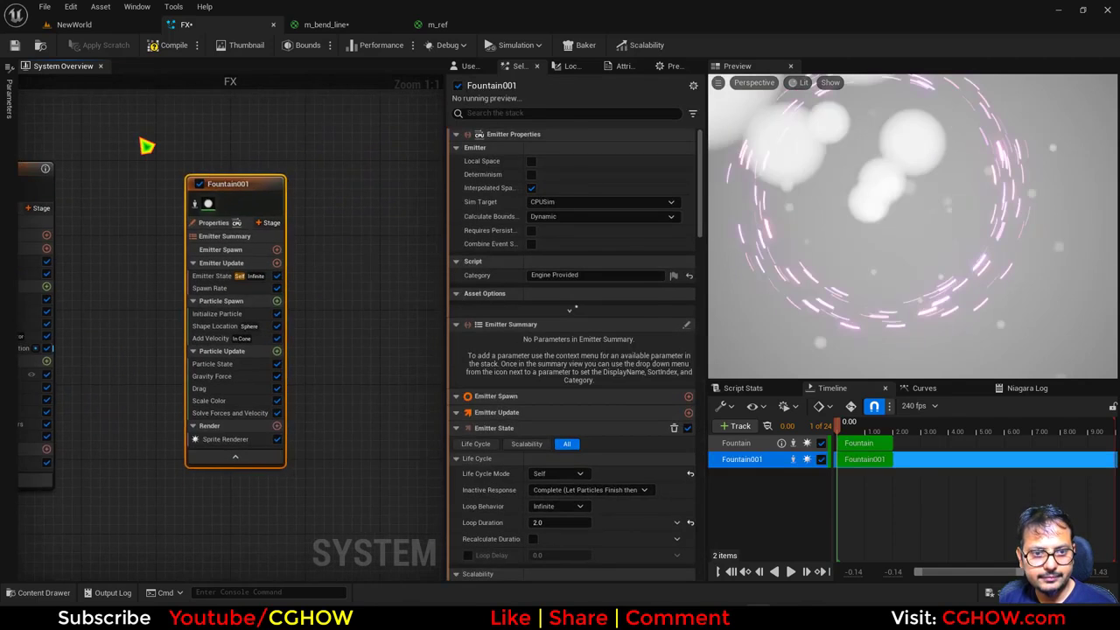
Try the m_ref material on the new Fountain001 emitter's Sprite Renderer and undo the assignment
left_click(293, 453)
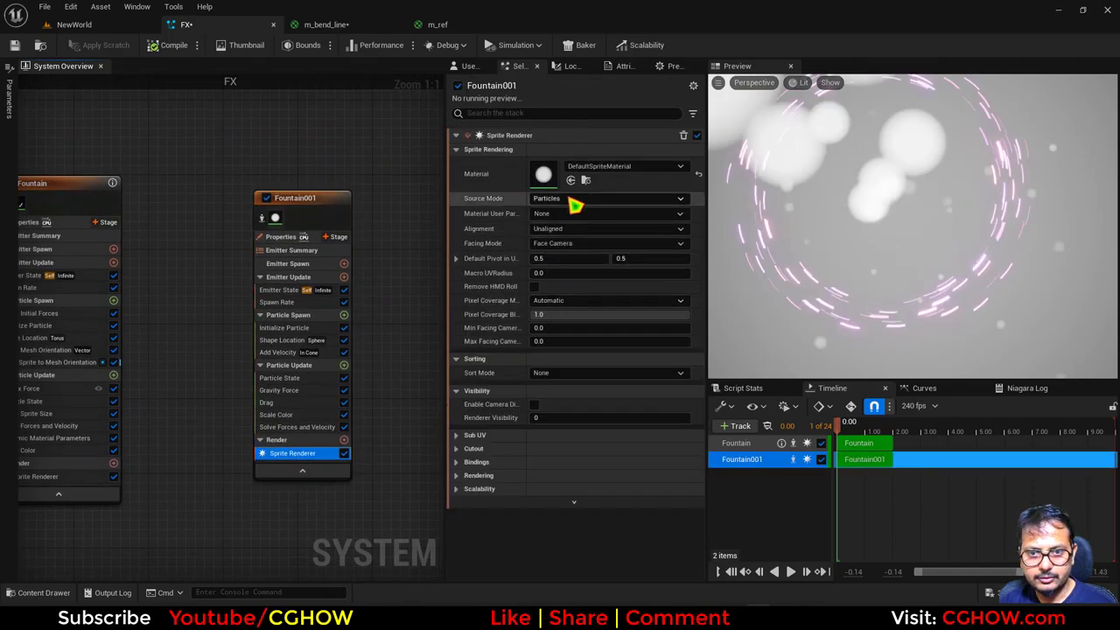
left_click(571, 180)
right_click_drag(189, 420, 176, 412)
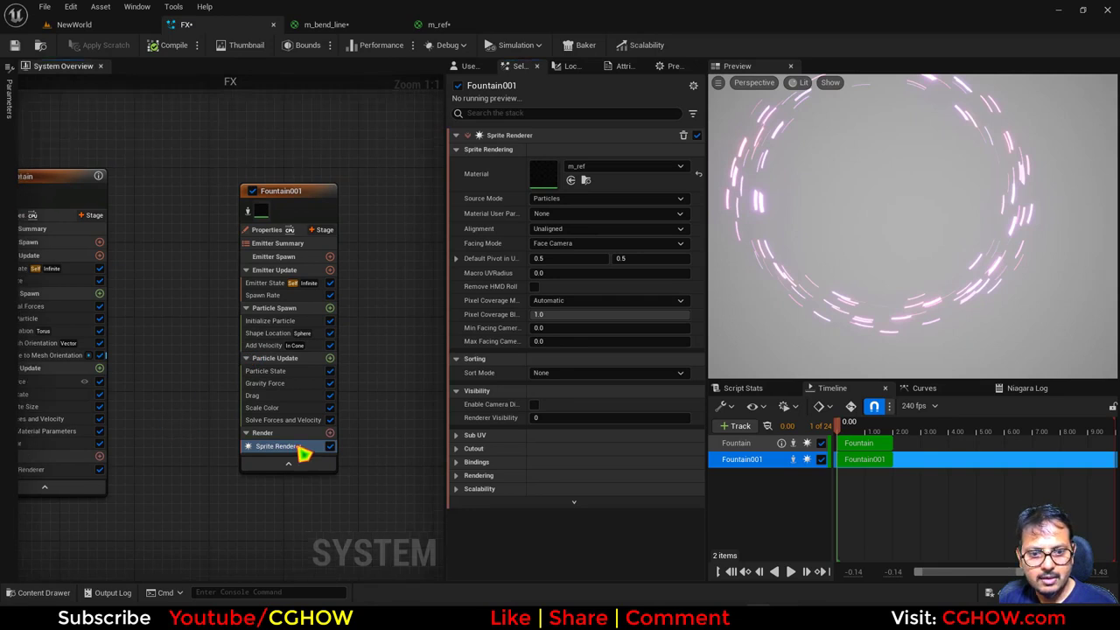
left_click(699, 175)
key("ctrl+z")
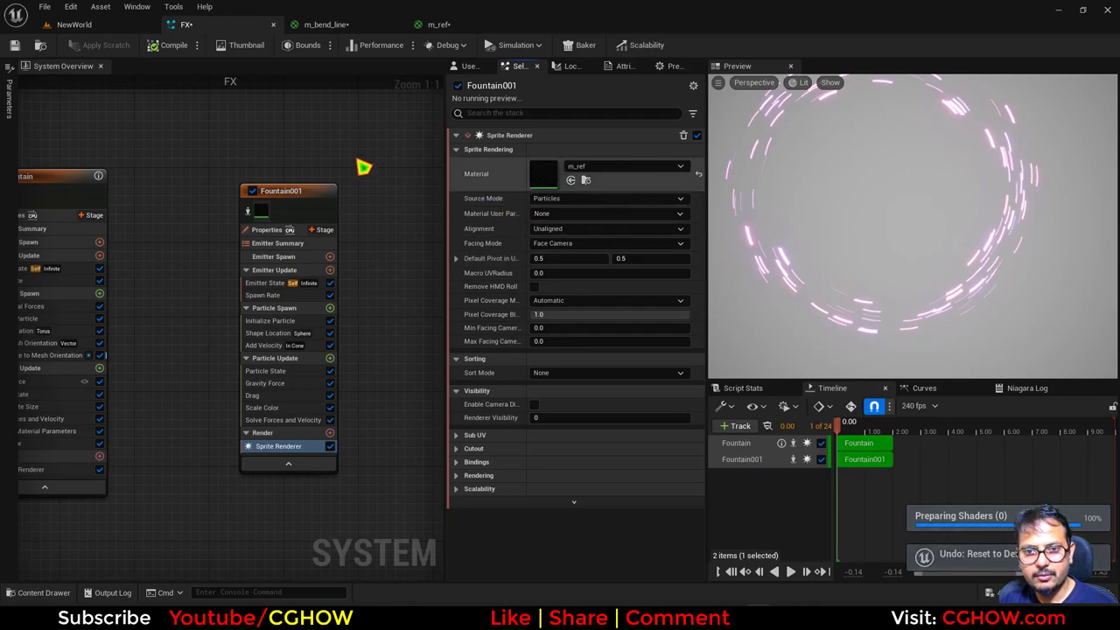
key("ctrl+z")
Delete the Scale Color, Drag, Gravity Force, Add Velocity and Shape Location modules from the Fountain001 emitter
right_click_drag(317, 160, 286, 126)
left_click(238, 373)
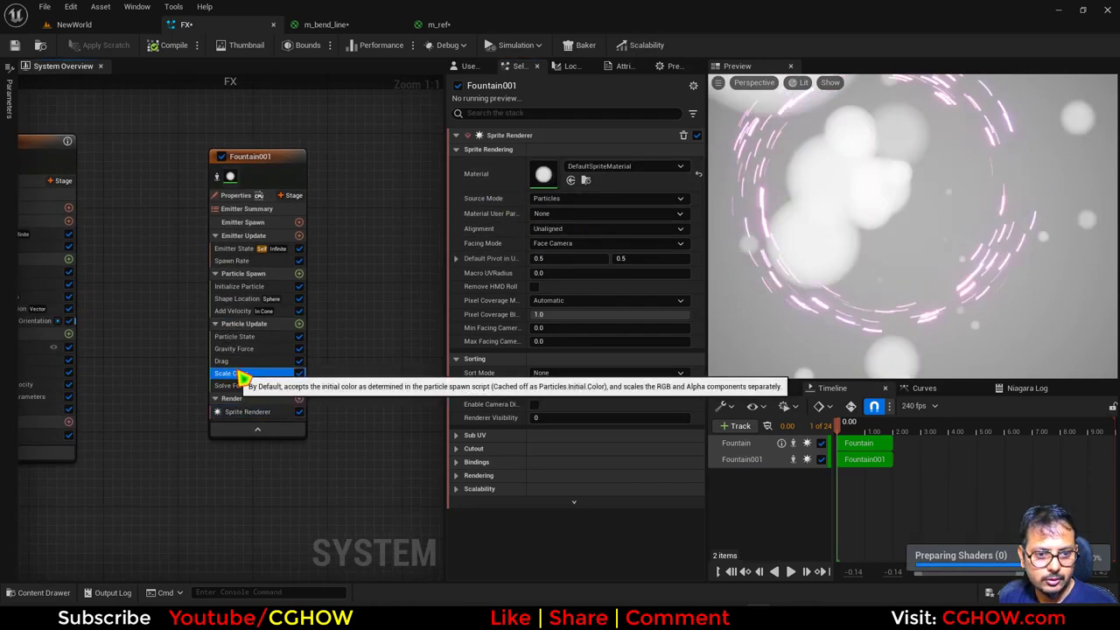
key("Delete")
left_click(237, 364)
key("Delete")
left_click(242, 352)
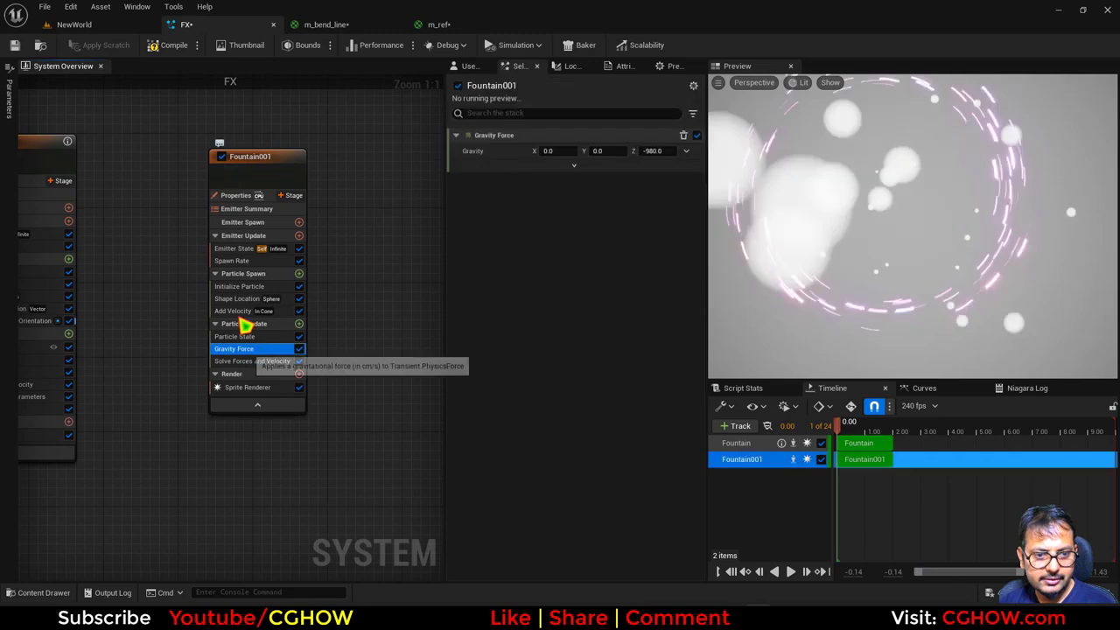
key("Delete")
left_click(249, 312)
key("Delete")
left_click(247, 300)
key("Delete")
In Fountain001's Initialize Particle, set the uniform sprite size to about 64 minimum and 77 maximum, and Mass Mode to Unset
left_click(237, 260)
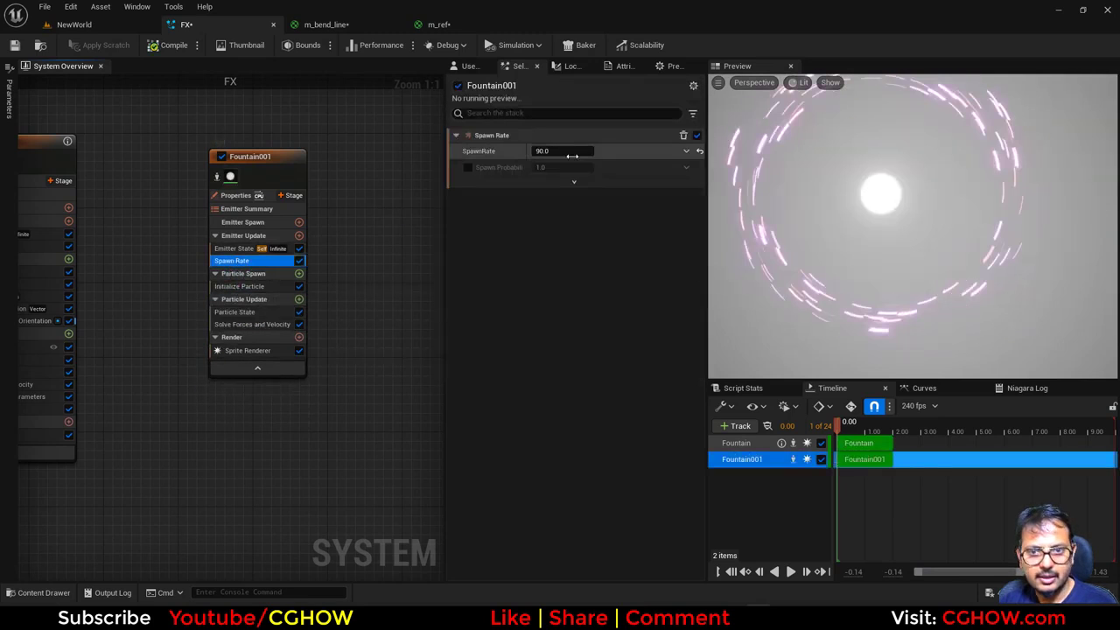
right_click_drag(321, 450, 365, 517)
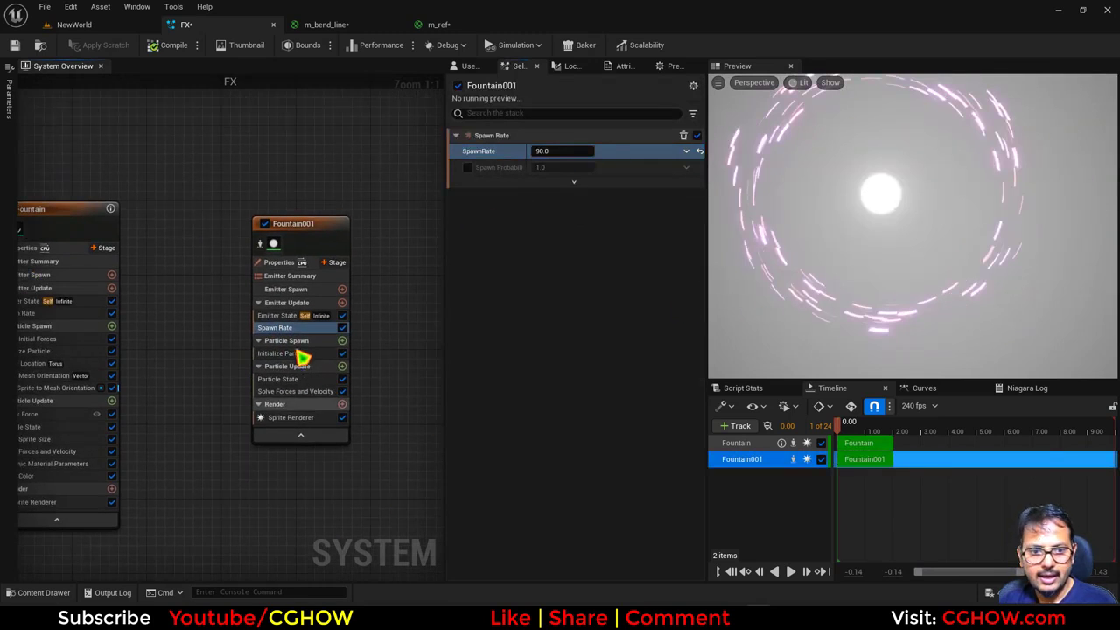
left_click(297, 353)
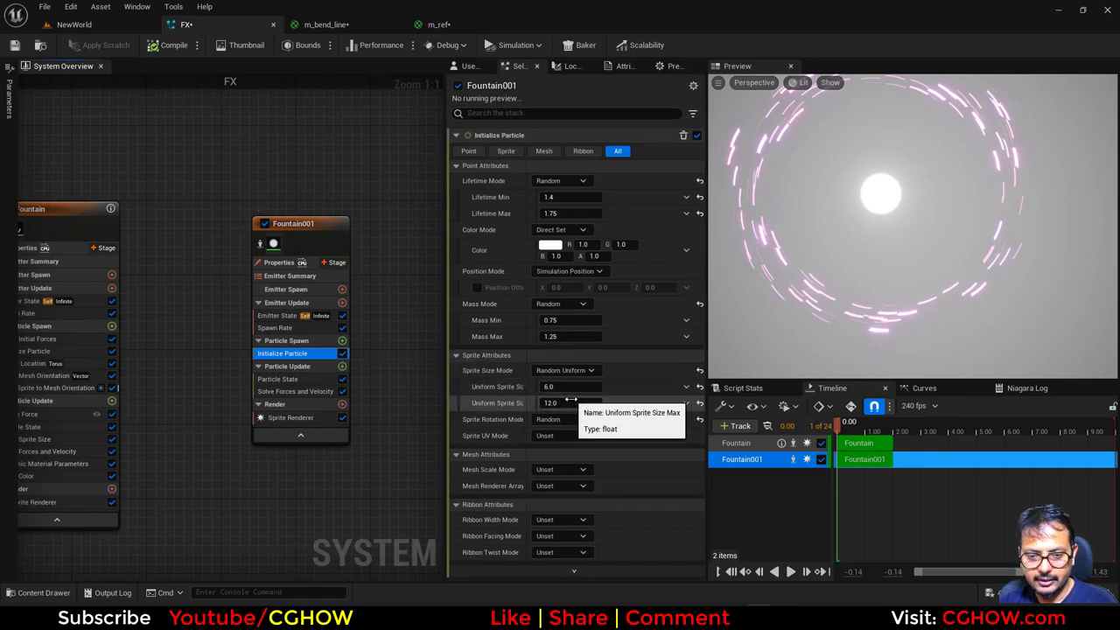
left_click_drag(571, 403, 673, 388)
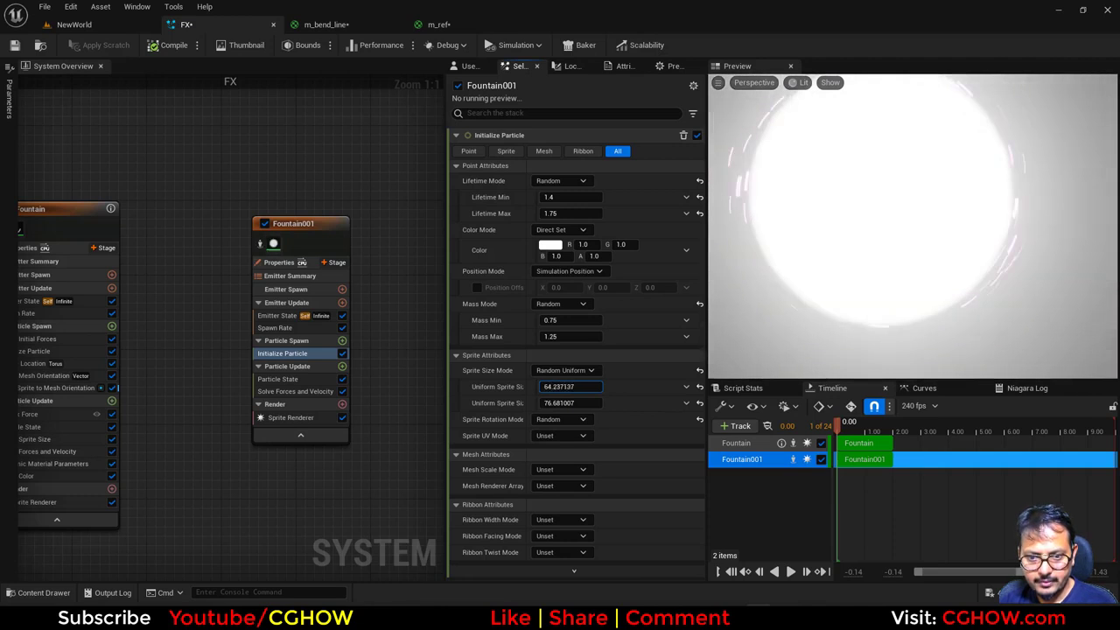
left_click(560, 303)
left_click(568, 322)
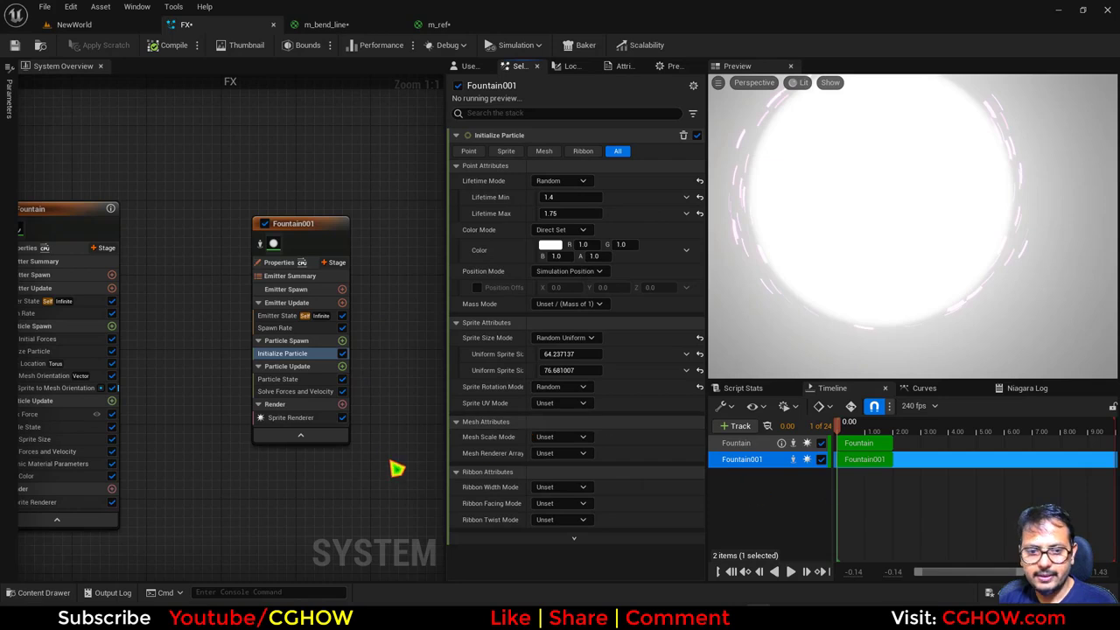
Assign m_ref to Fountain001's Sprite Renderer and add a Dynamic Material Parameters module to Particle Update with ref set to 2
left_click(292, 417)
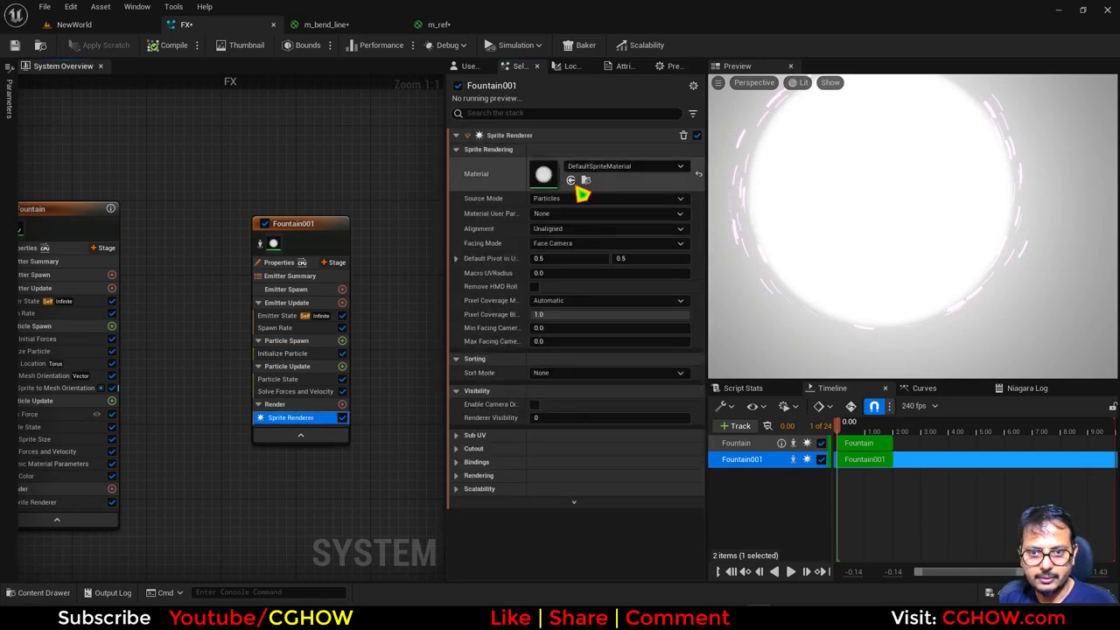
left_click(570, 180)
left_click(342, 366)
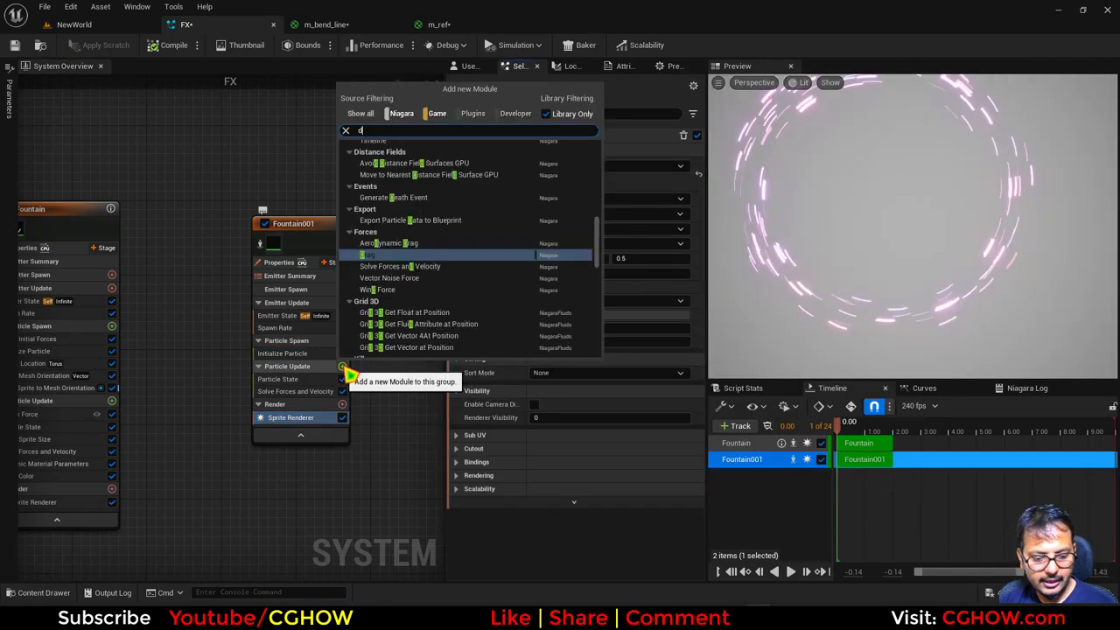
type("dyn")
left_click(377, 180)
left_click(565, 196)
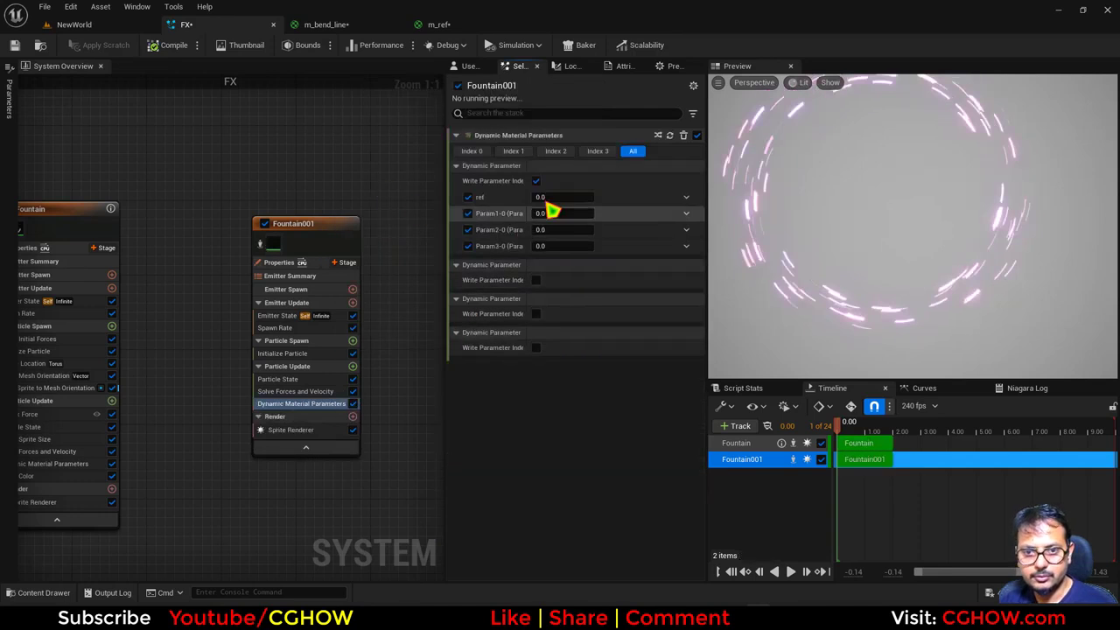
type("2")
key("Return")
Save the FX system and the m_ref material, and return to the NewWorld level
left_click(87, 24)
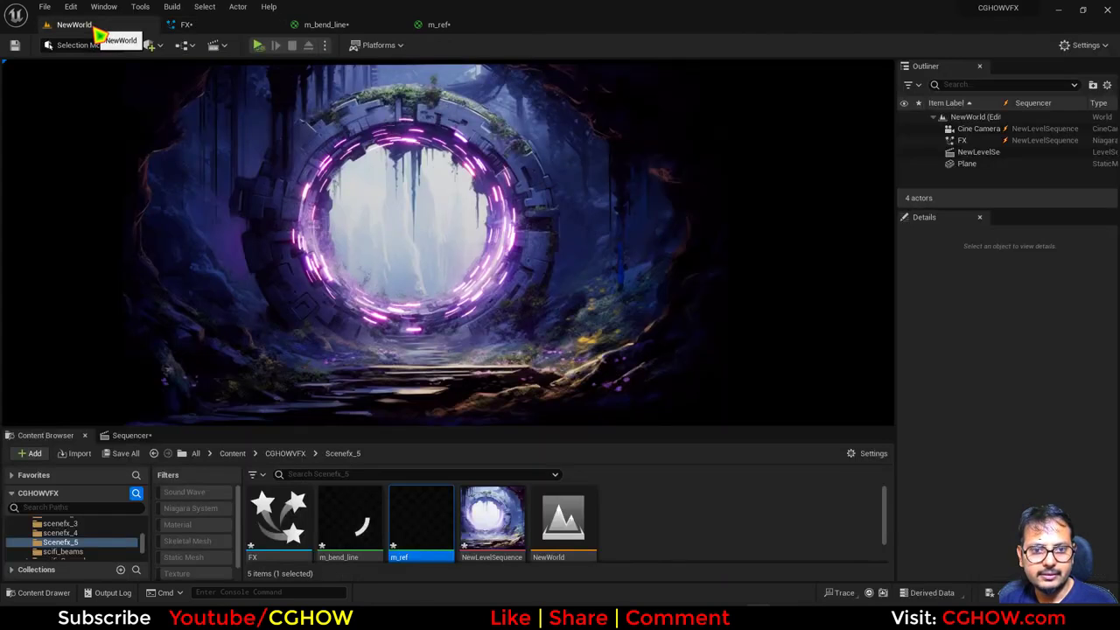
left_click(194, 26)
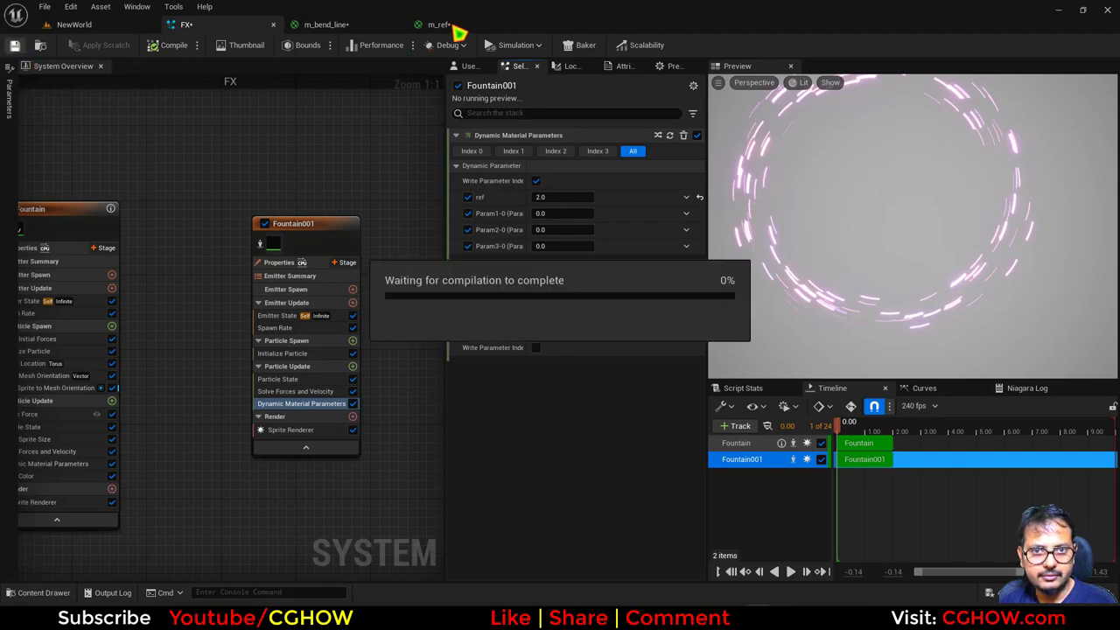
left_click(456, 28)
scroll(549, 240, "down", 2)
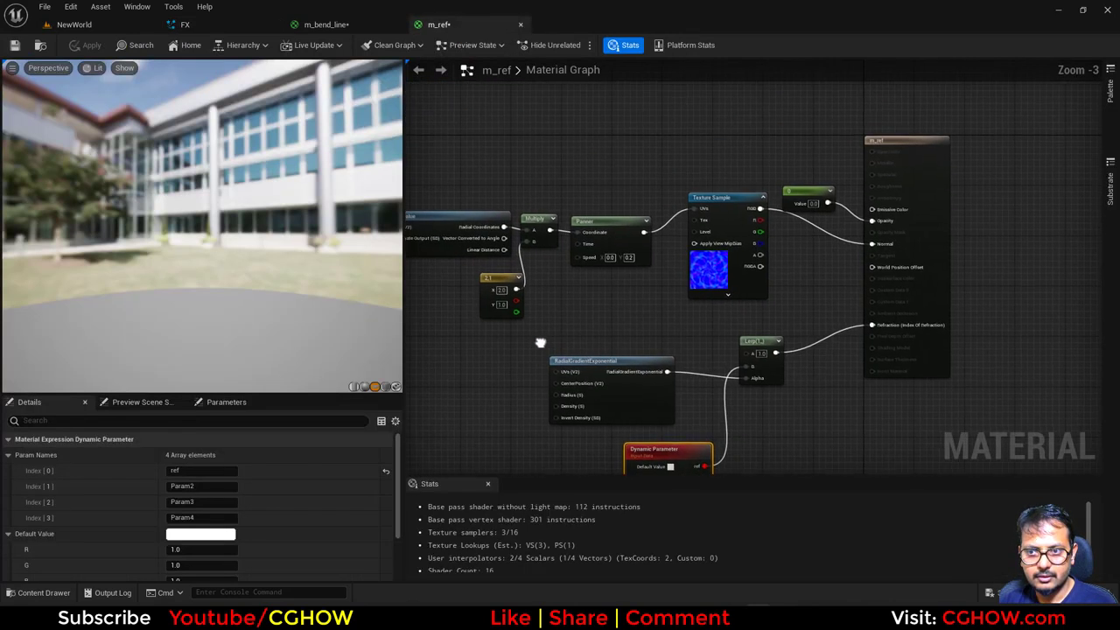
left_click(201, 33)
left_click(116, 32)
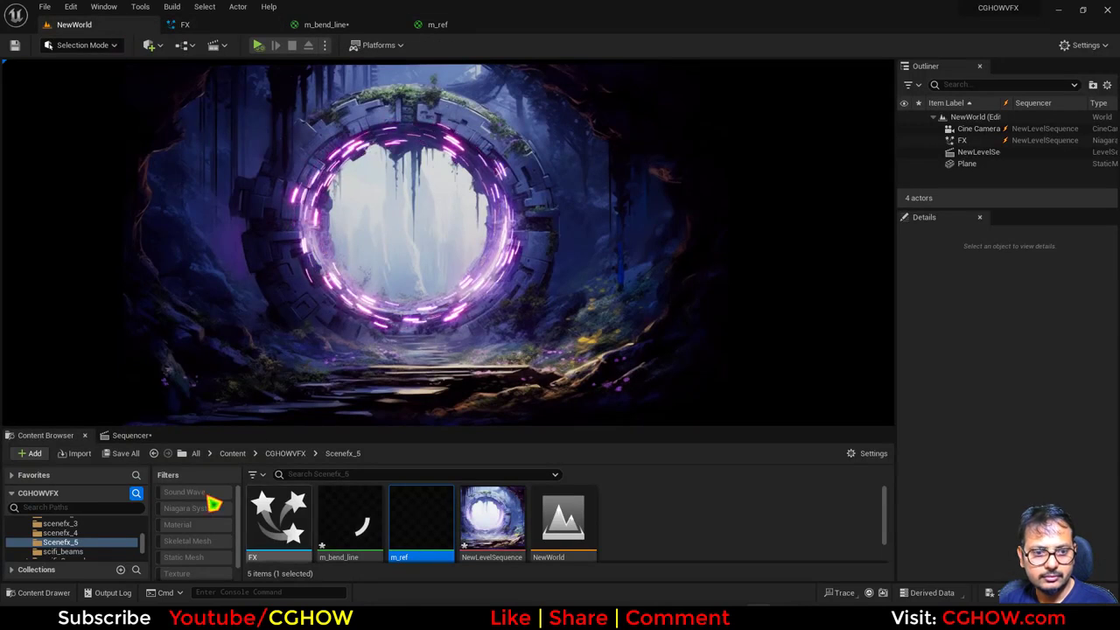
Move the sequence to frame 59, unlock the viewport from the cine camera and examine the portal's refraction from other angles
left_click(136, 435)
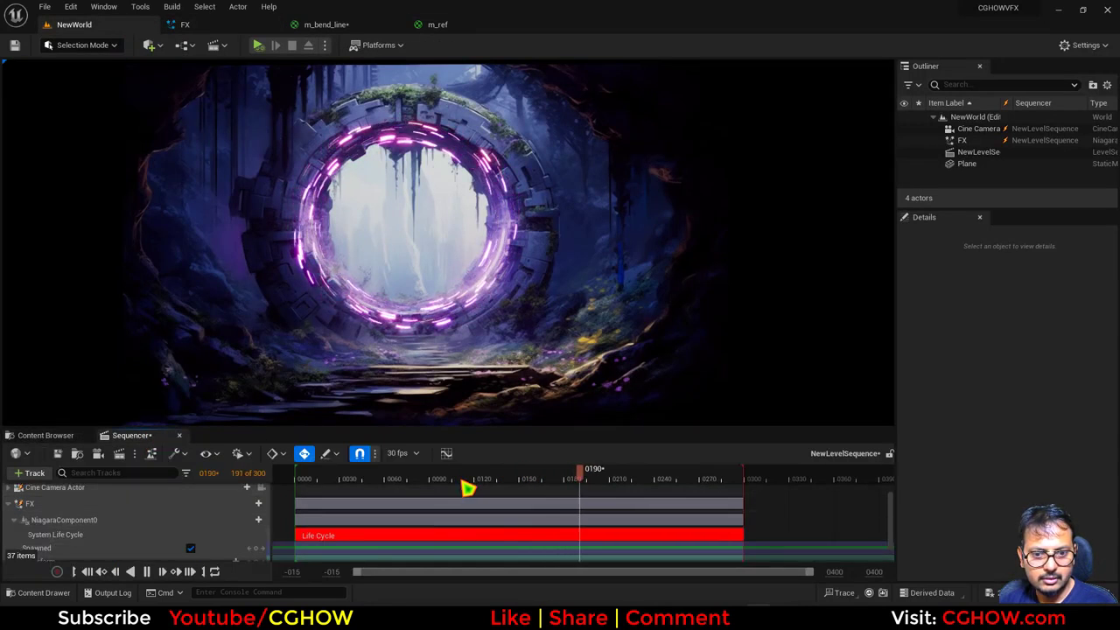
left_click_drag(326, 480, 385, 505)
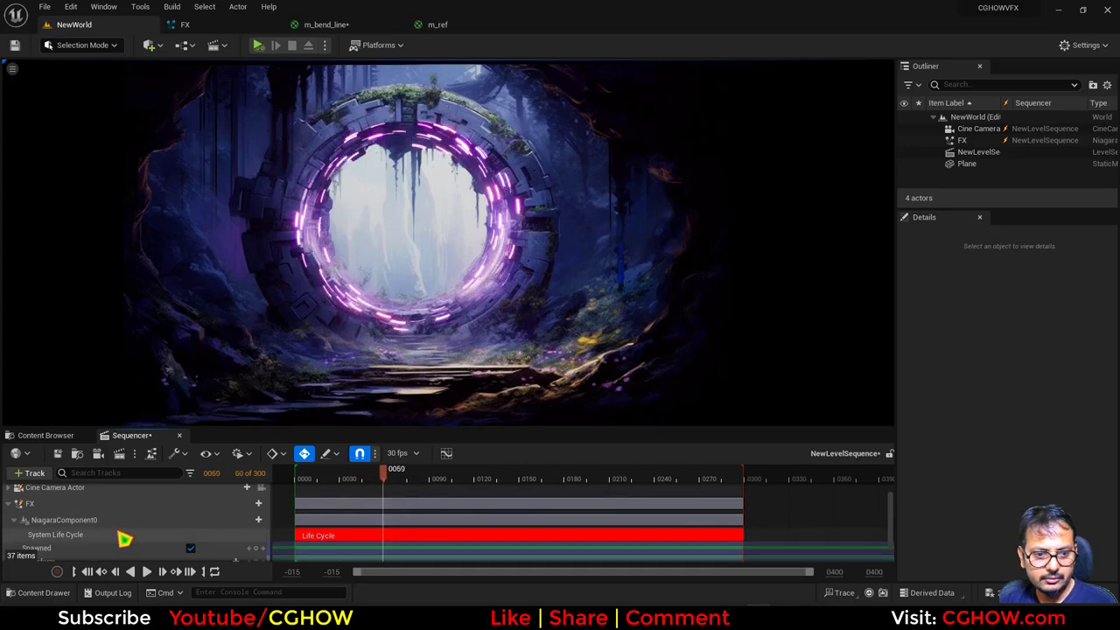
scroll(125, 536, "up", 3)
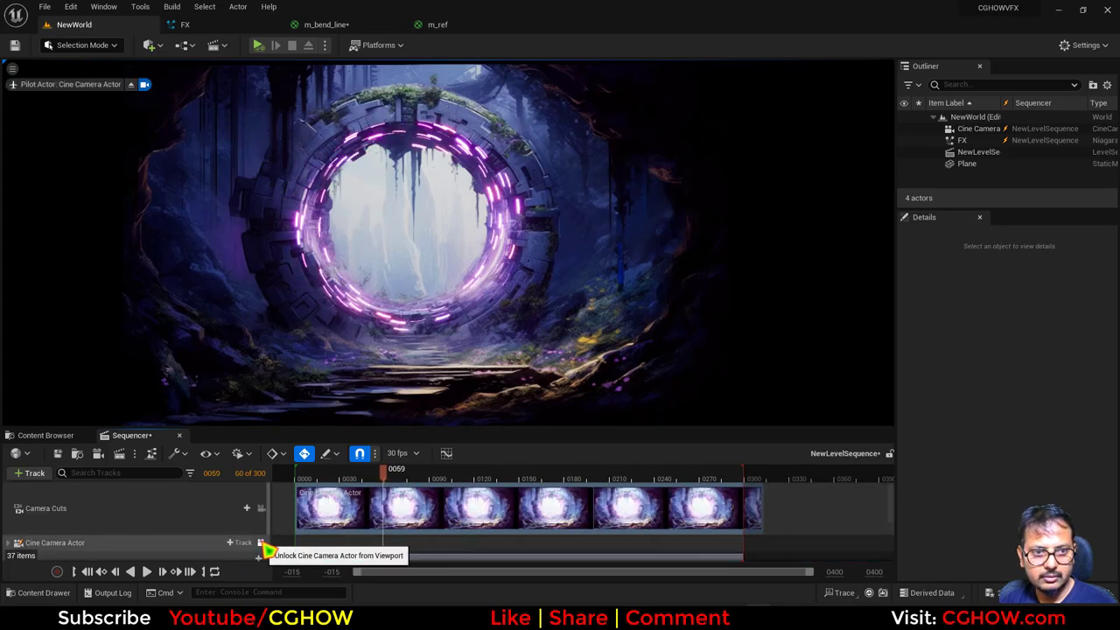
left_click(262, 544)
left_click_drag(455, 245, 525, 236, "alt")
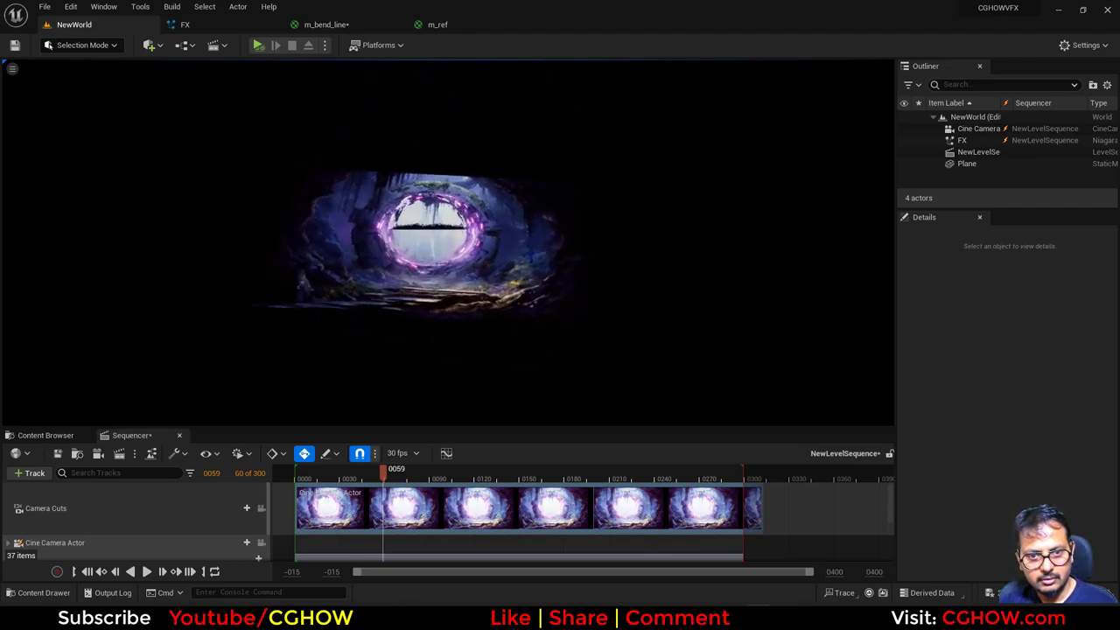
right_click_drag(448, 245, 603, 245, "alt")
left_click_drag(448, 210, 451, 324, "alt")
left_click_drag(367, 420, 337, 355, "alt")
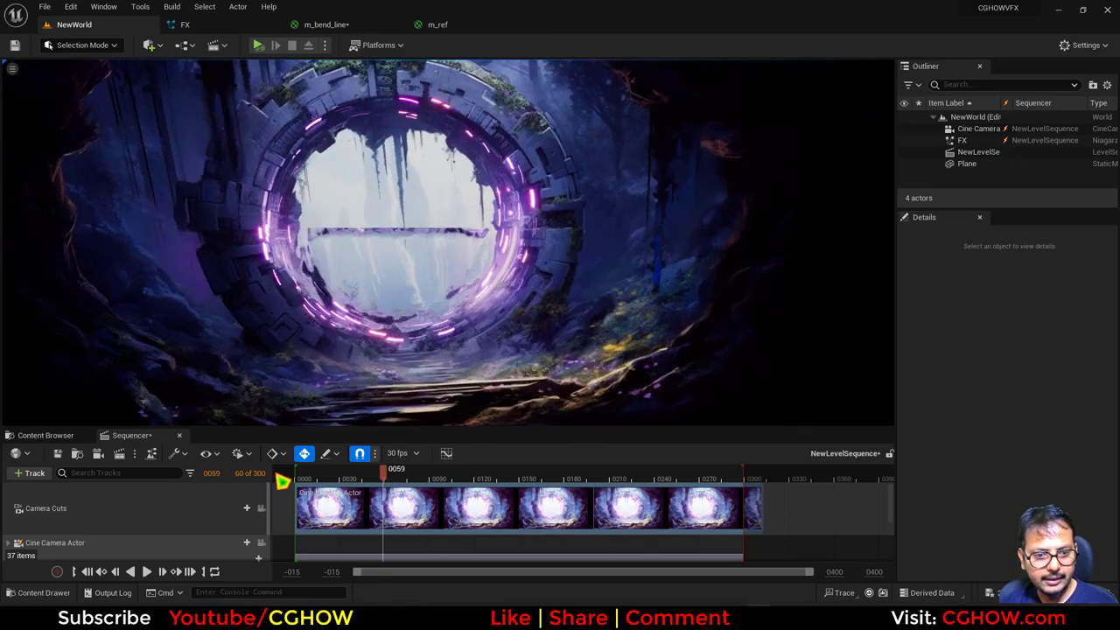
Copy the Align Sprite to Mesh Orientation module from the Fountain emitter into Fountain001's Particle Spawn, after Initialize Particle
left_click(467, 28)
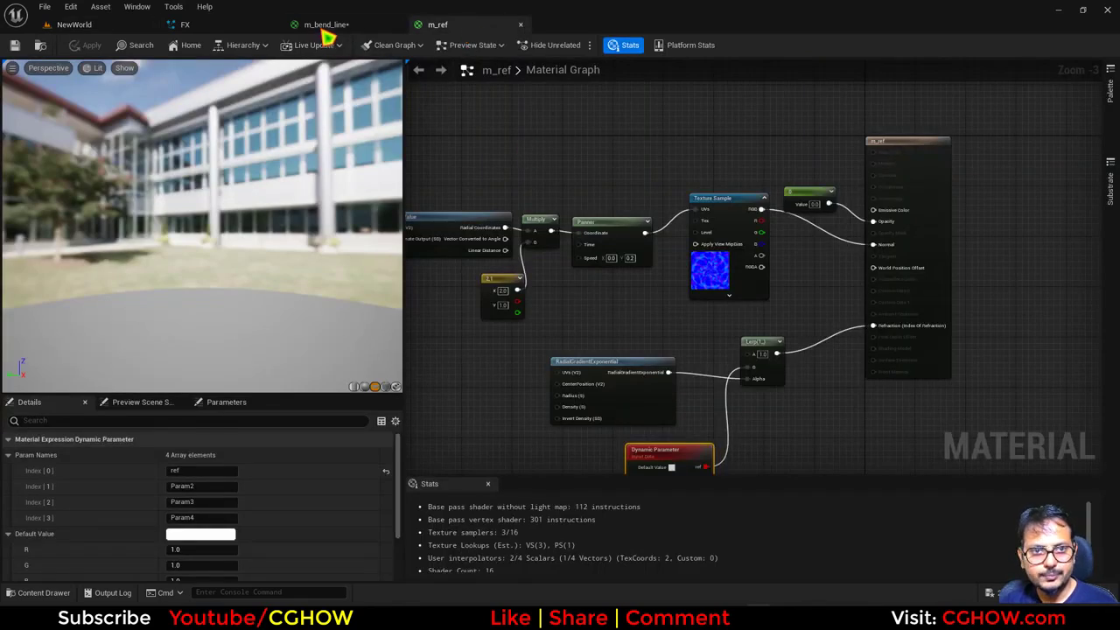
left_click(324, 28)
left_click(258, 28)
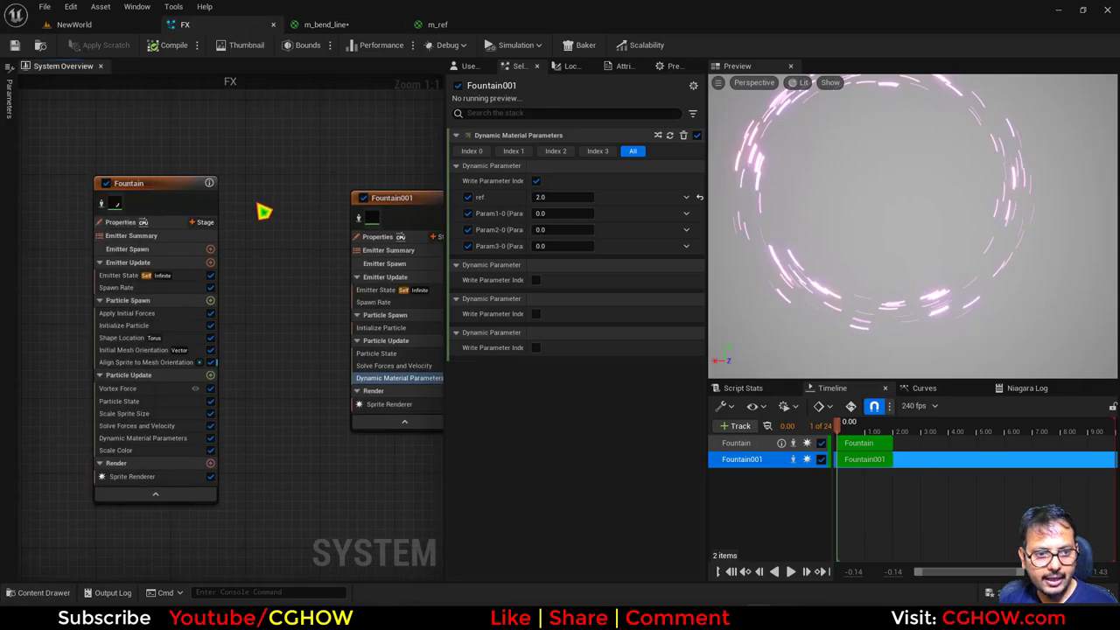
left_click_drag(102, 358, 315, 345)
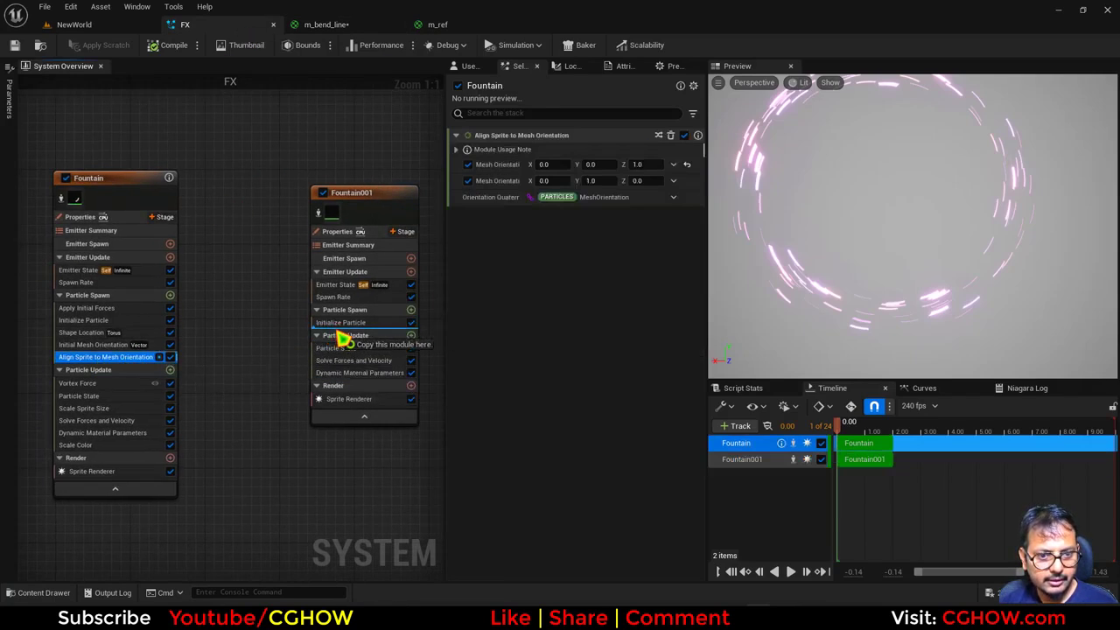
left_click_drag(344, 339, 346, 341)
Set Fountain001's Sprite Renderer to Custom Alignment with the Custom Facing Vector facing mode
left_click(350, 411)
left_click(568, 228)
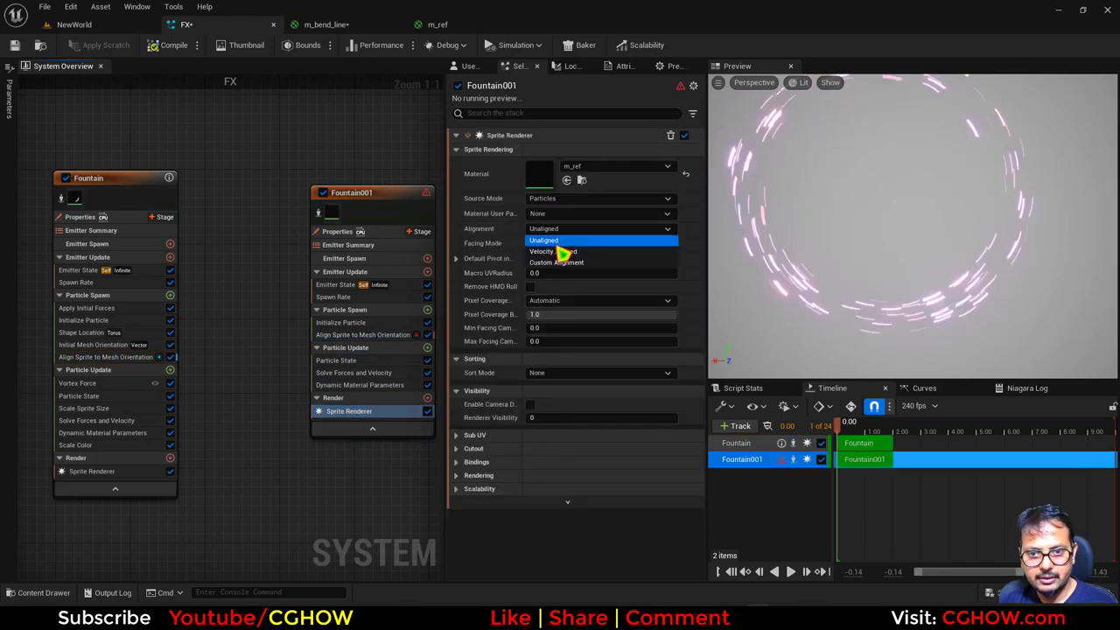
left_click(558, 263)
left_click(570, 243)
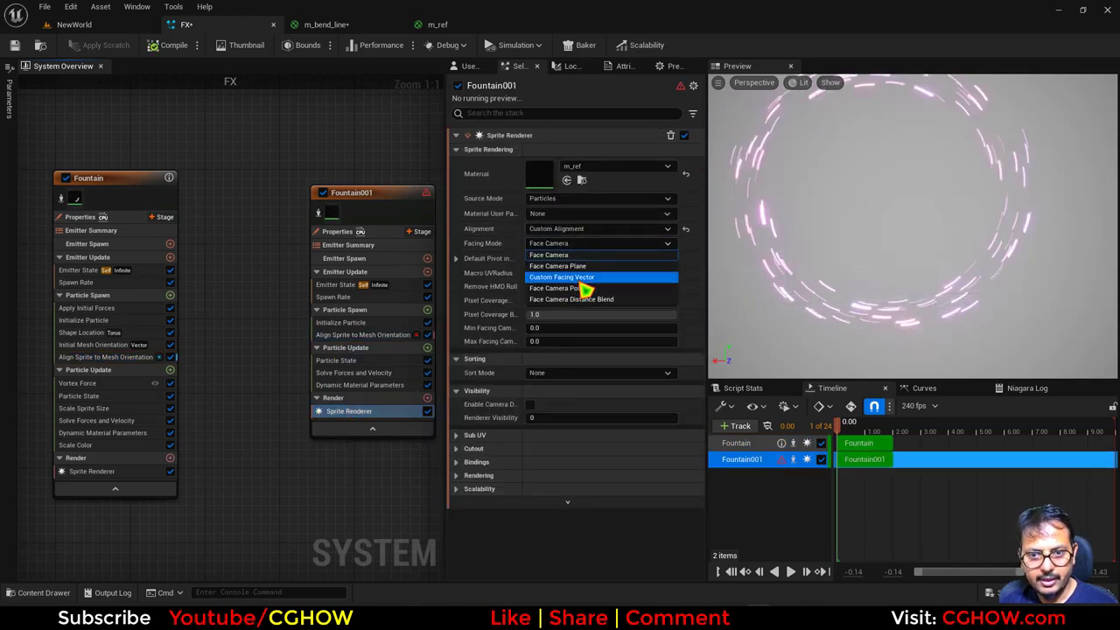
left_click(579, 277)
Fix the unmet dependency of Fountain001's Align Sprite to Mesh Orientation module by adding Apply Initial Forces to Particle Spawn
left_click(341, 336)
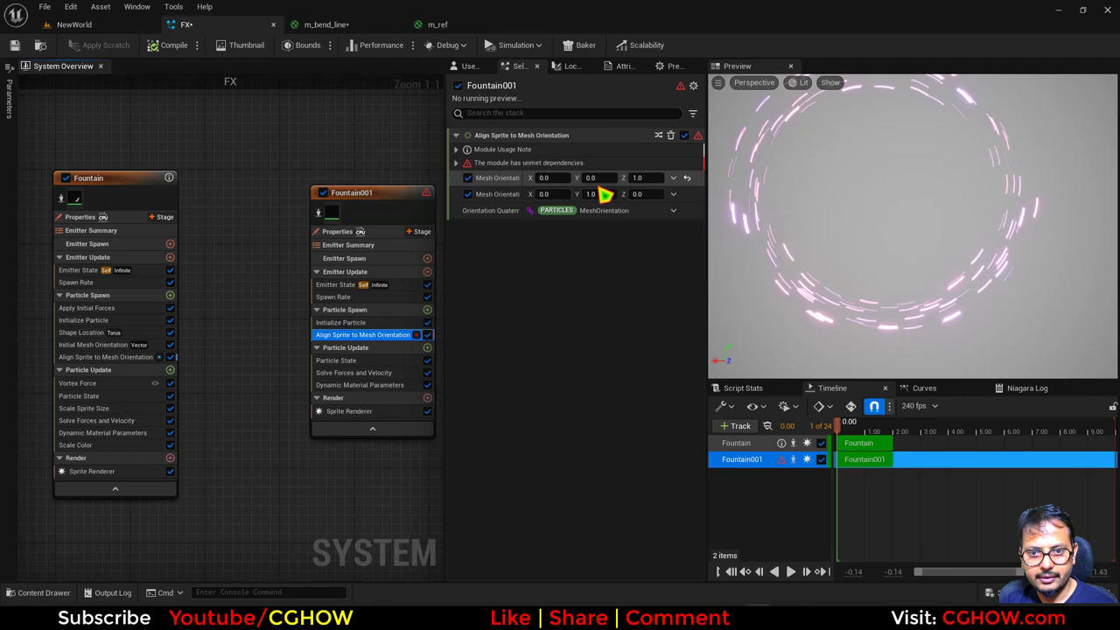
left_click(472, 164)
left_click(669, 202)
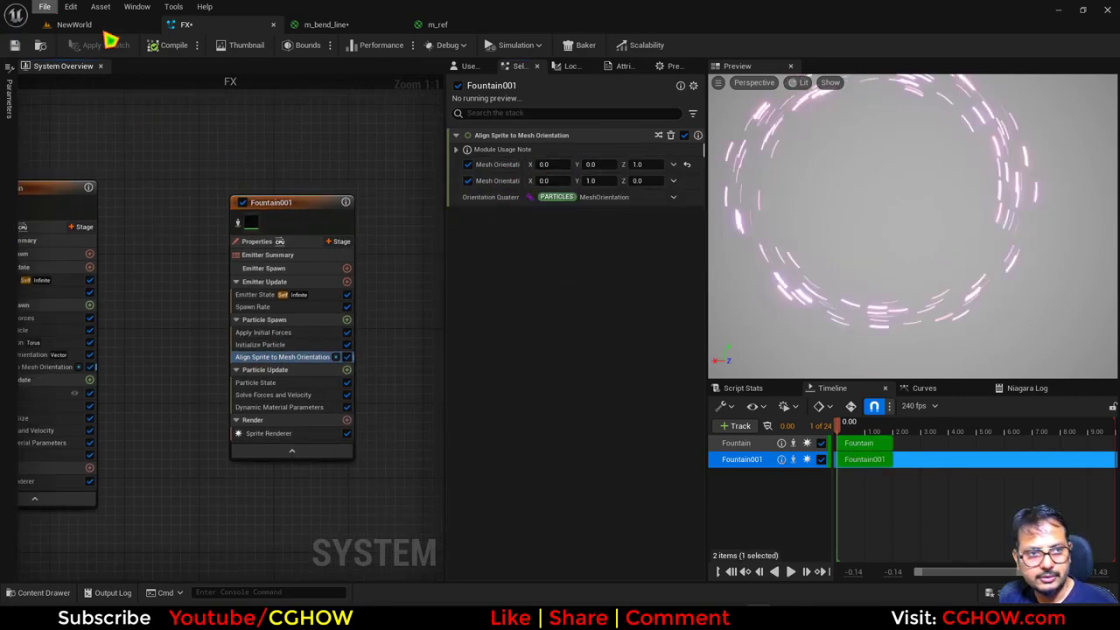
Check the portal in NewWorld through the camera cuts at frame 43, and unlock the viewport to inspect it from another angle
left_click(94, 25)
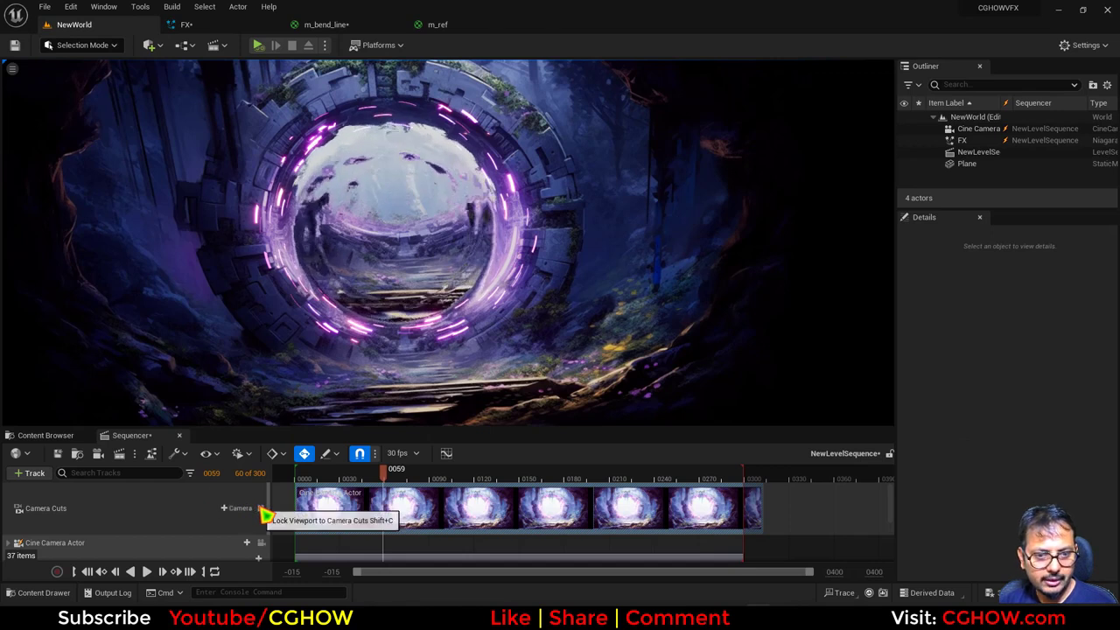
left_click(262, 509)
left_click(261, 543)
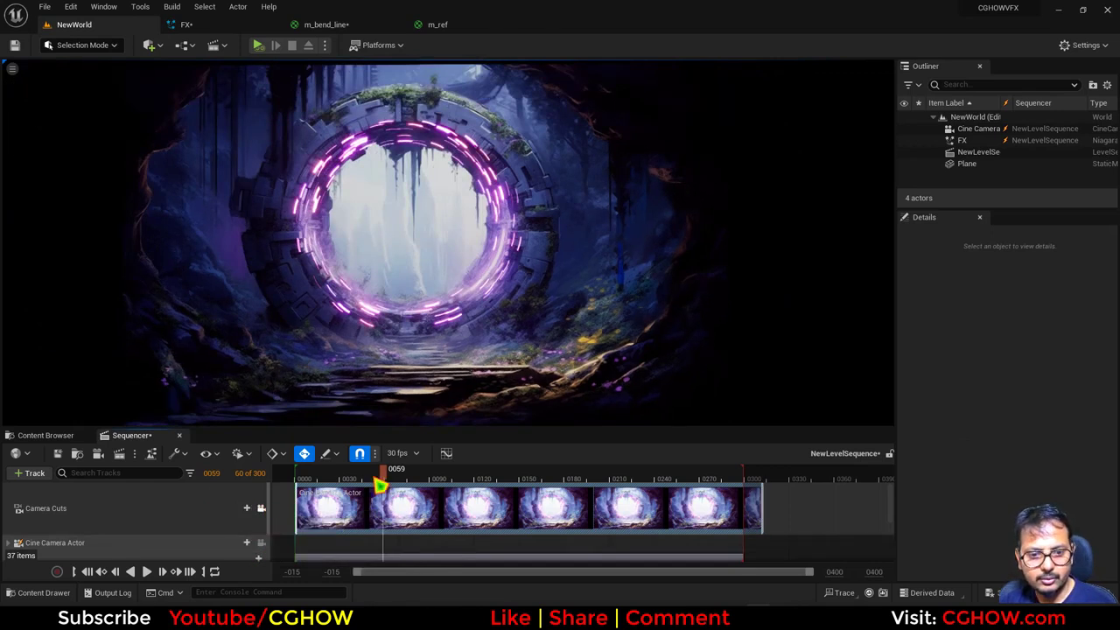
left_click_drag(404, 479, 359, 479)
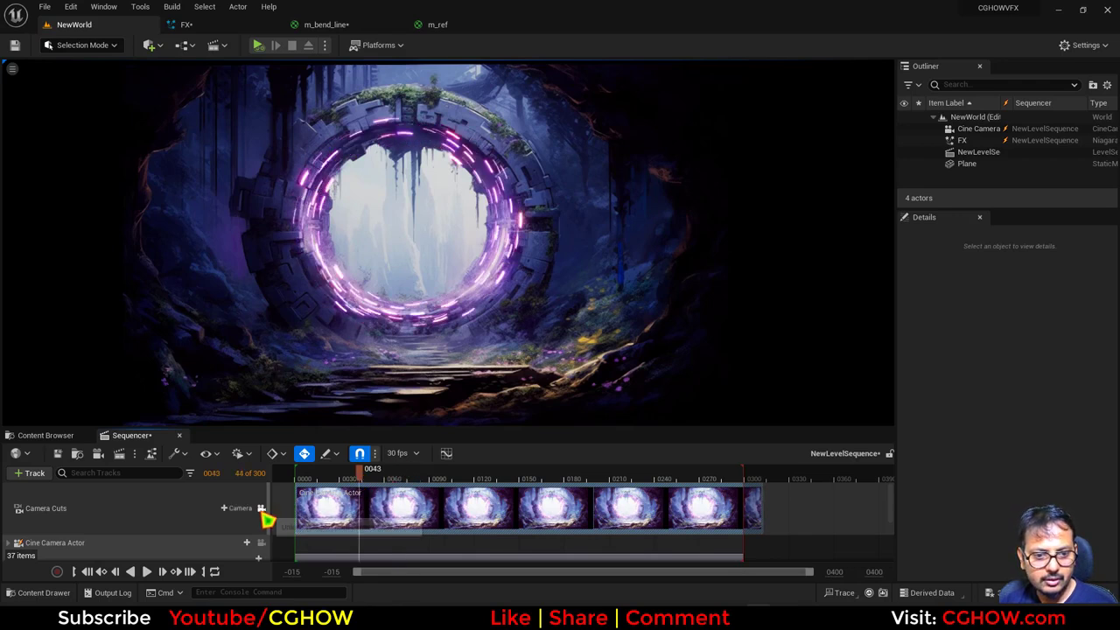
left_click(261, 510)
right_click_drag(468, 220, 390, 225)
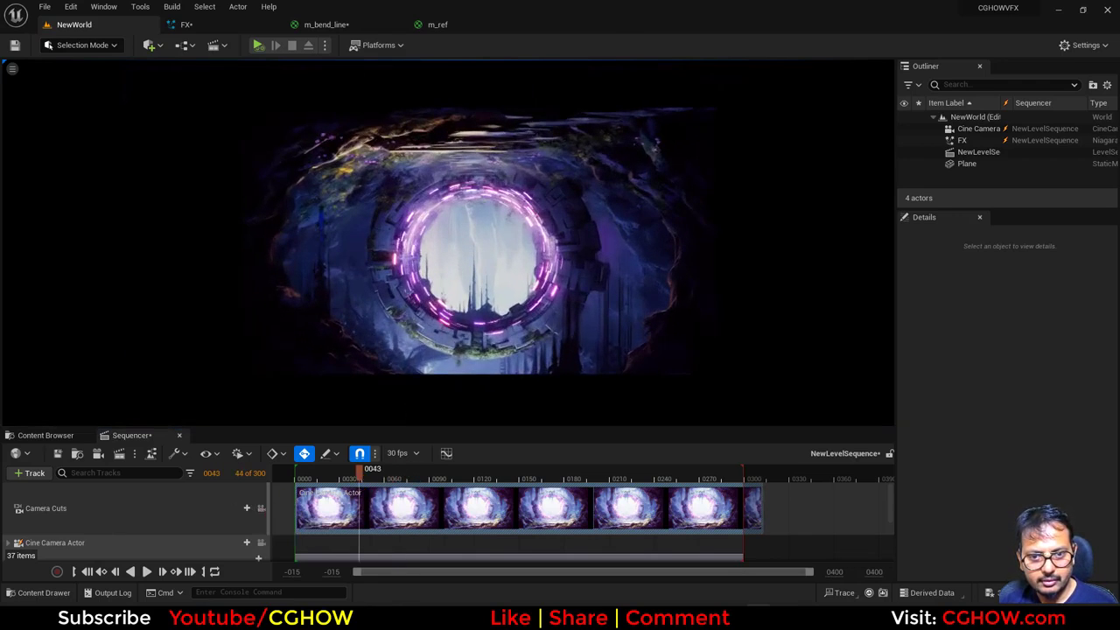
Set the Fountain001 emitter's initial position offset to 10 on Z and view the level through the camera cuts
left_click_drag(390, 226, 560, 237, "alt")
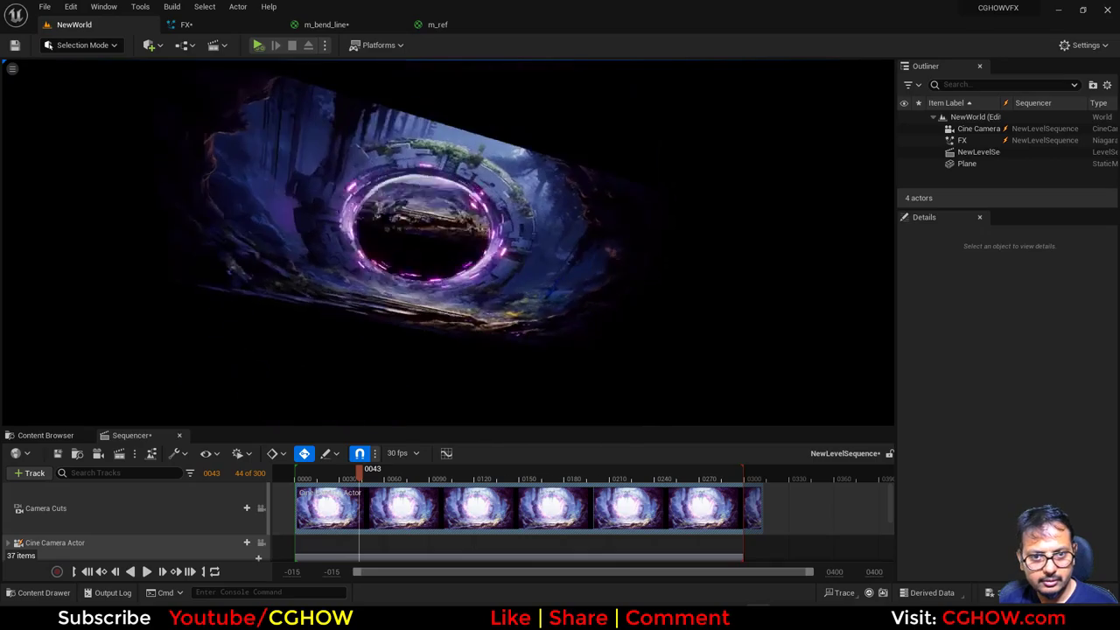
left_click_drag(276, 312, 394, 138, "alt")
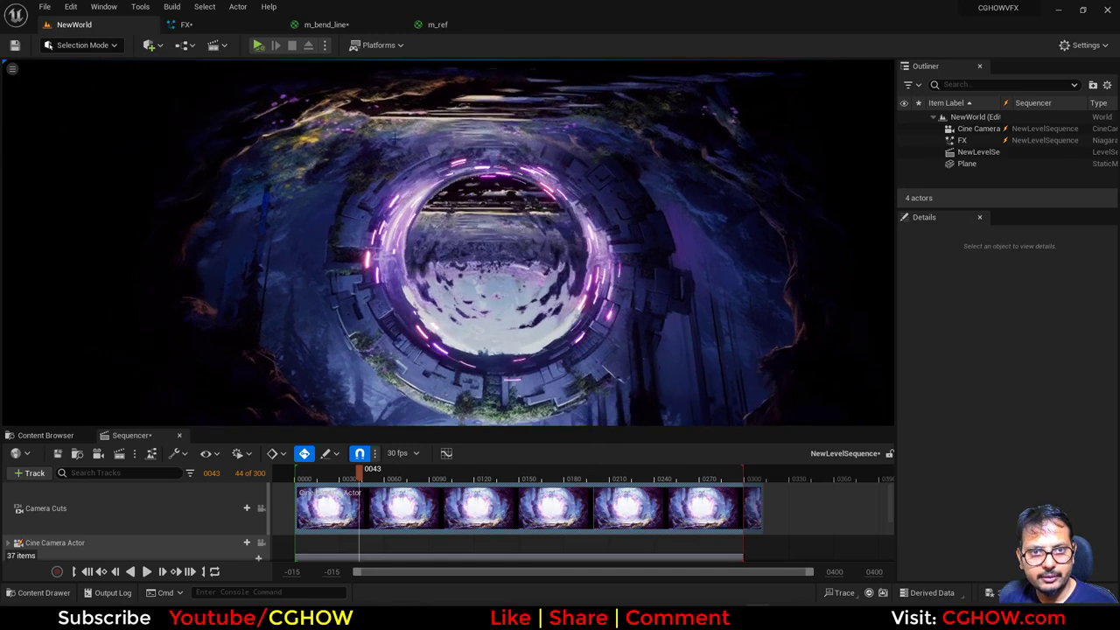
left_click(219, 26)
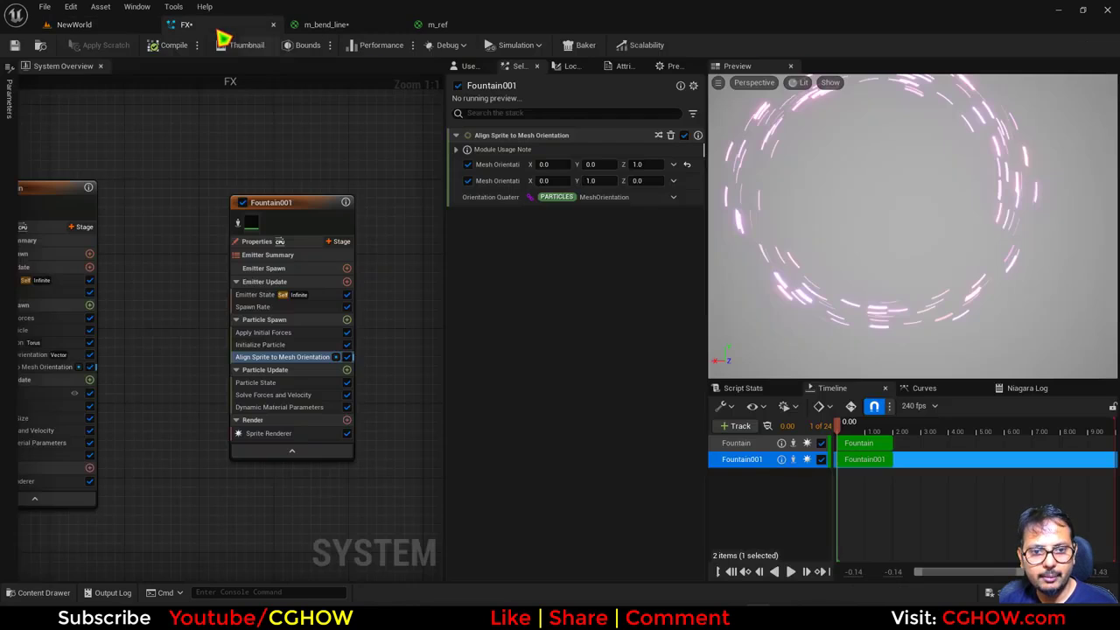
left_click(271, 344)
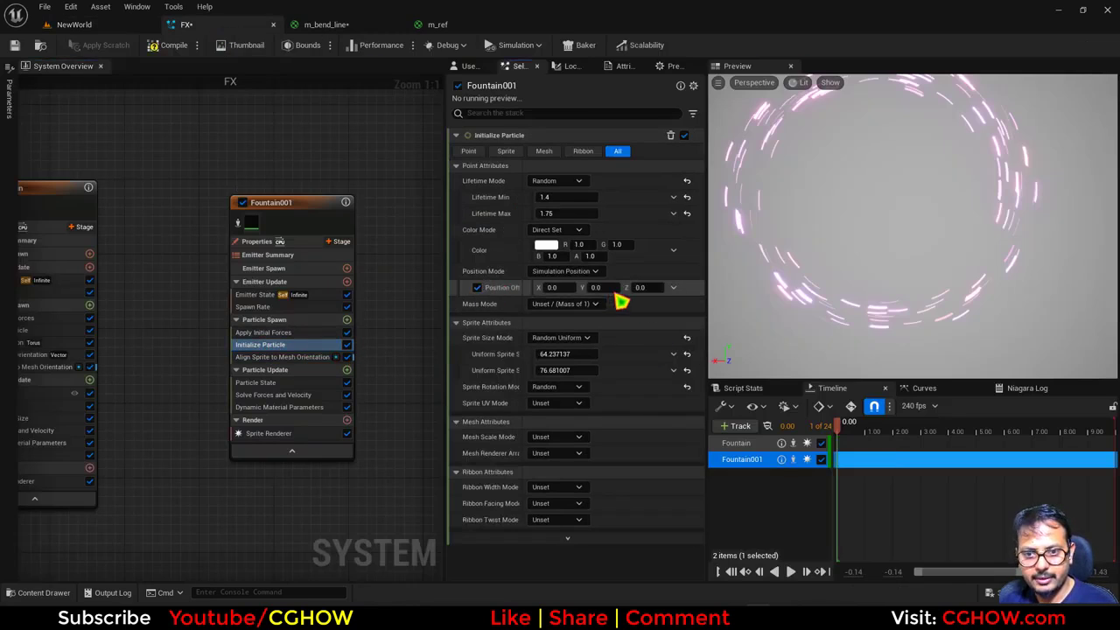
left_click(124, 28)
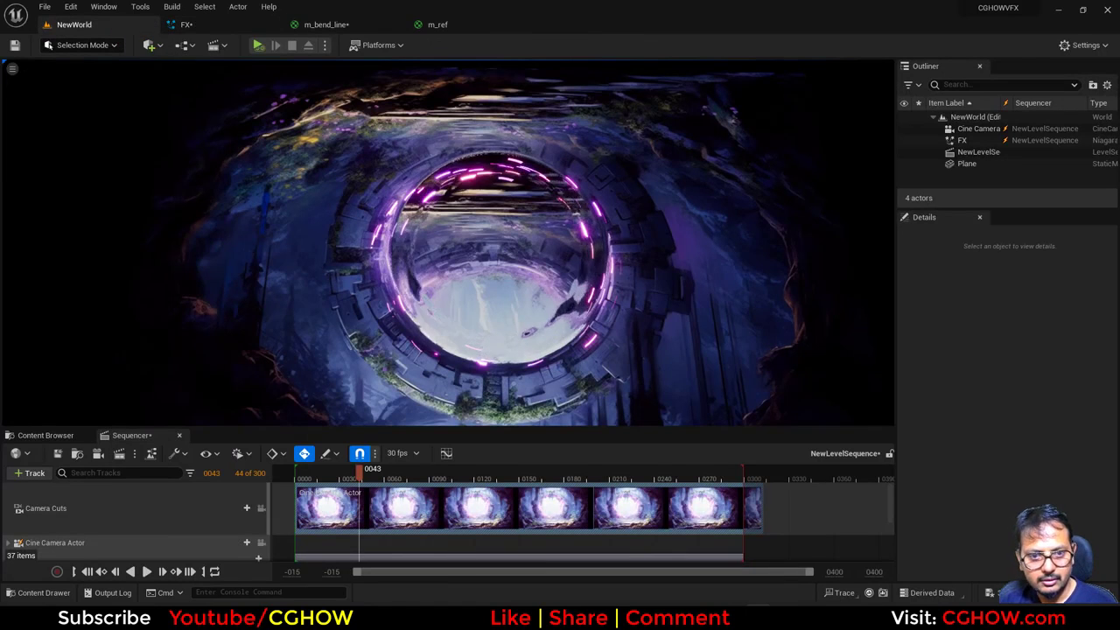
left_click(261, 509)
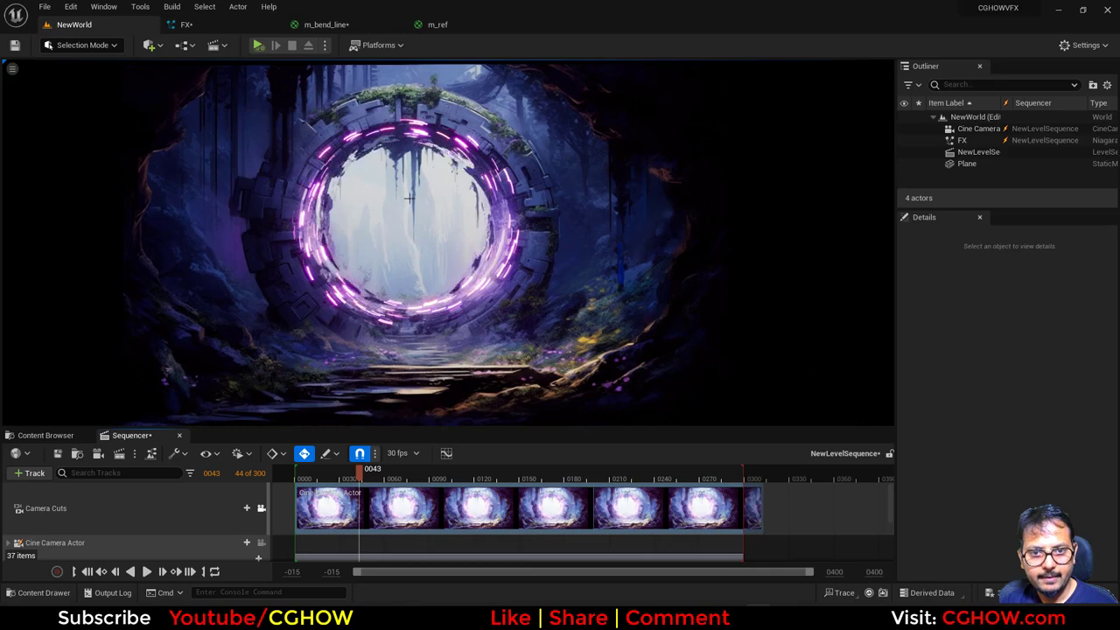
Set the Fountain001 emitter's spawn rate to 5
left_click(437, 27)
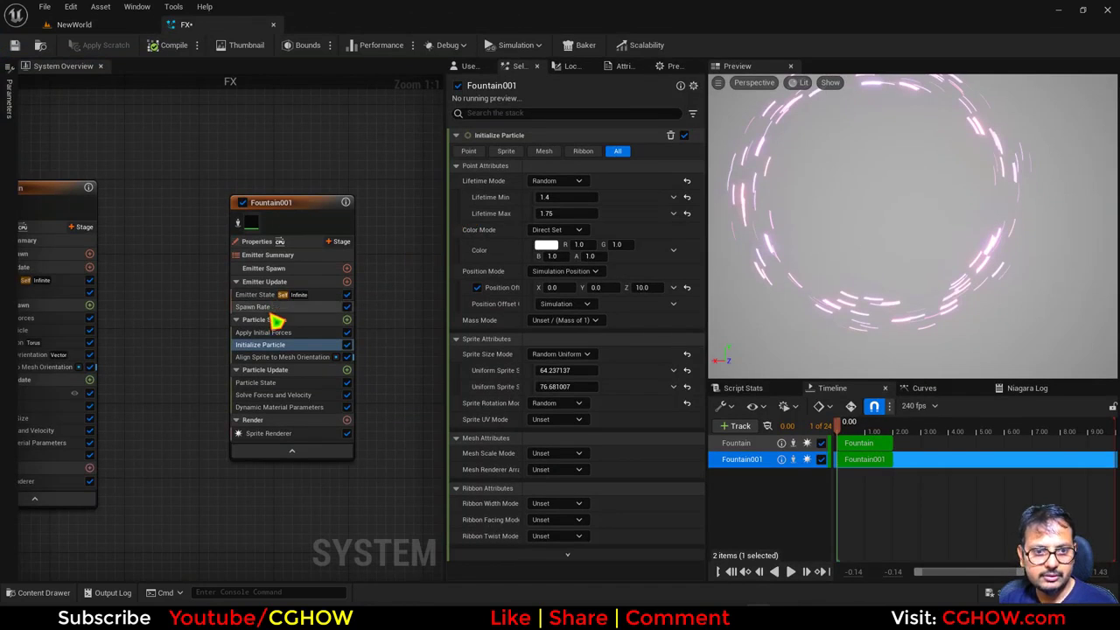
left_click(262, 306)
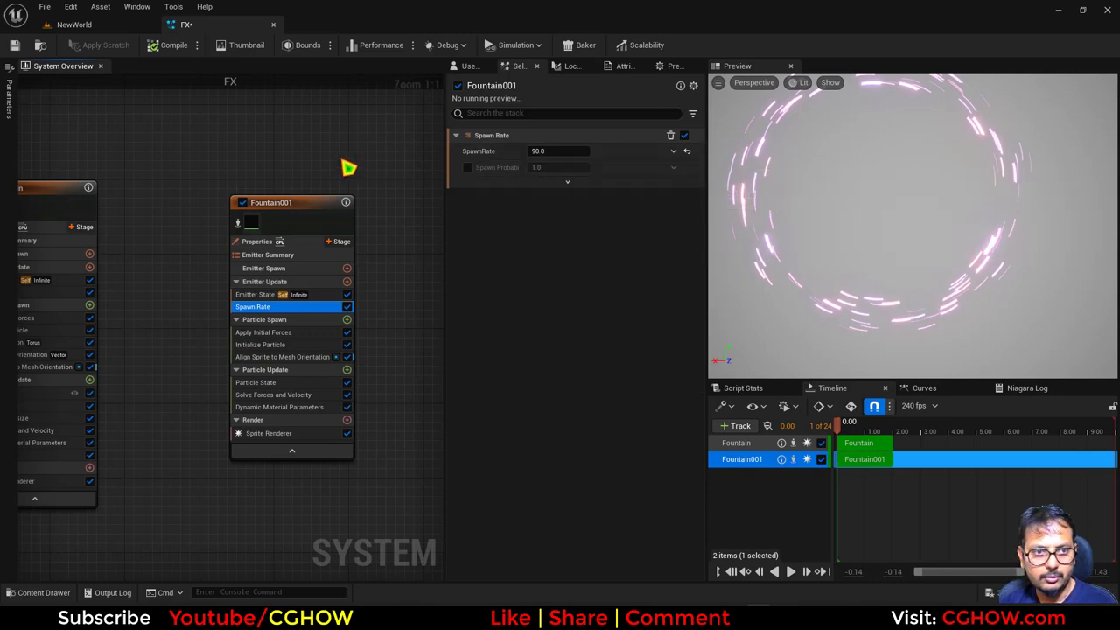
scroll(333, 167, "down", 2)
right_click_drag(308, 169, 363, 231)
left_click(544, 152)
type("5")
key("Return")
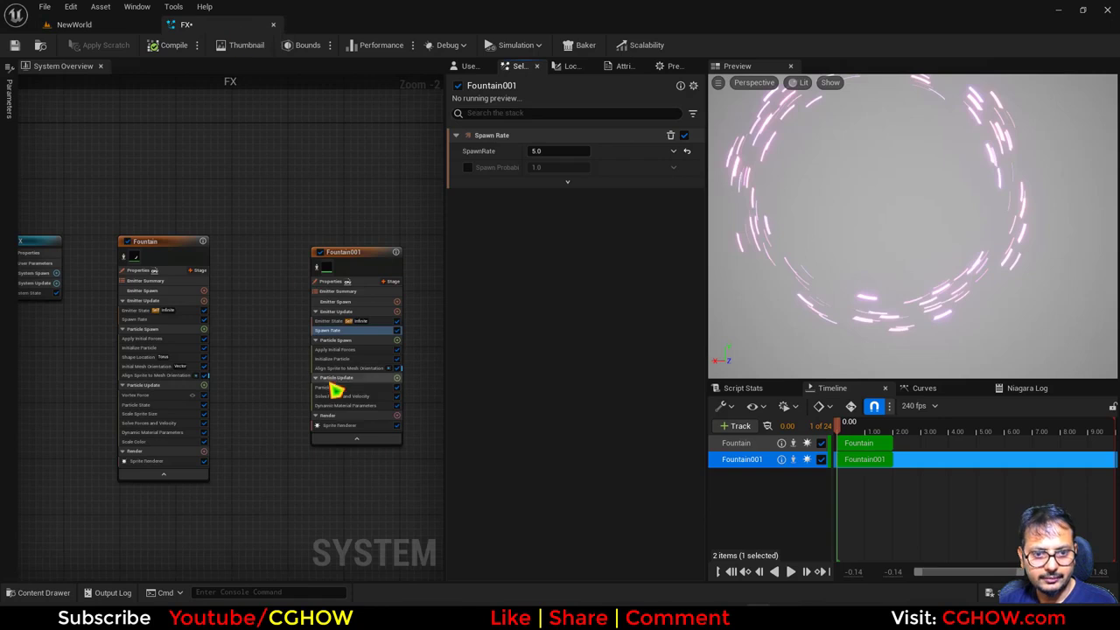
Drive Fountain001's ref material parameter with Float from Curve, using the bell-shaped template
left_click(341, 404)
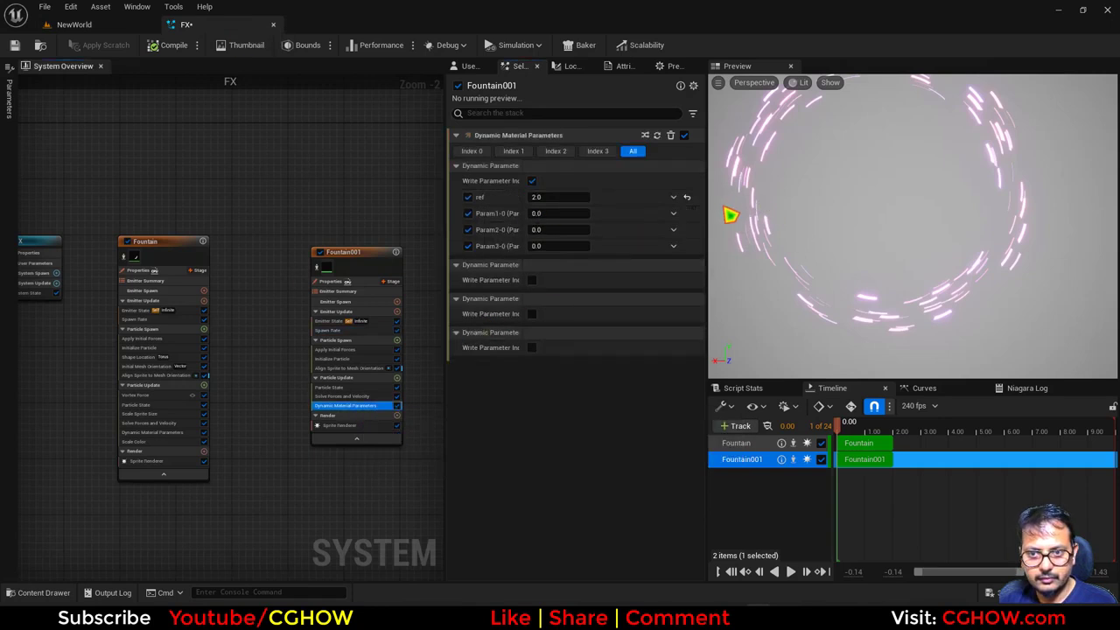
left_click(672, 197)
left_click(480, 293)
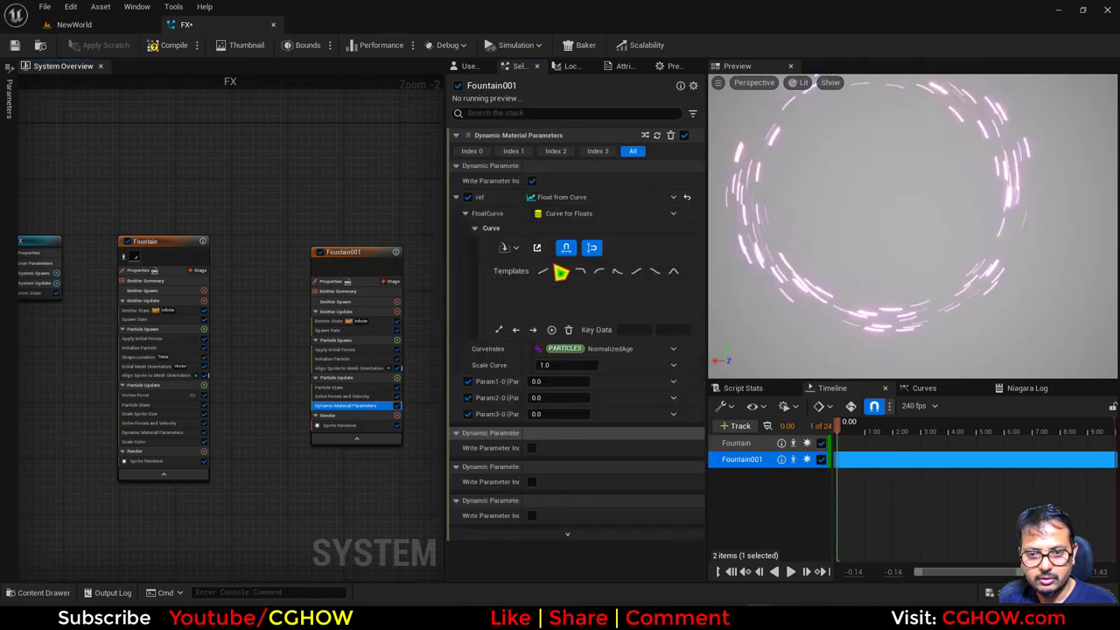
left_click(672, 270)
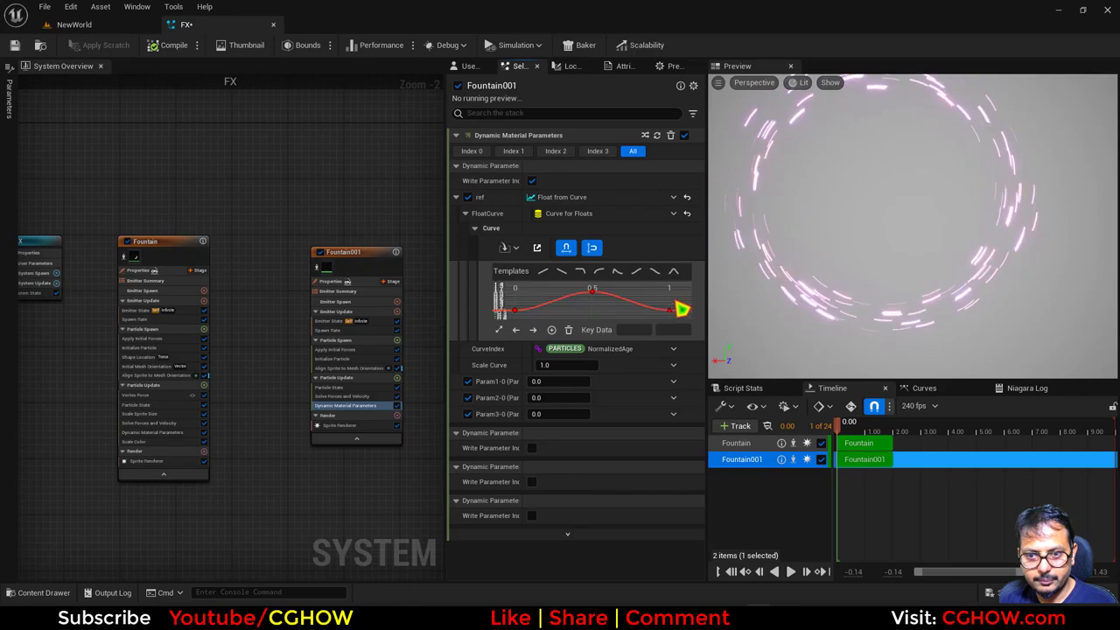
Set the ref curve's first and last keys to 1 and its middle key to 1.5
left_click_drag(461, 317, 461, 319)
left_click(666, 331)
type("1")
key("Return")
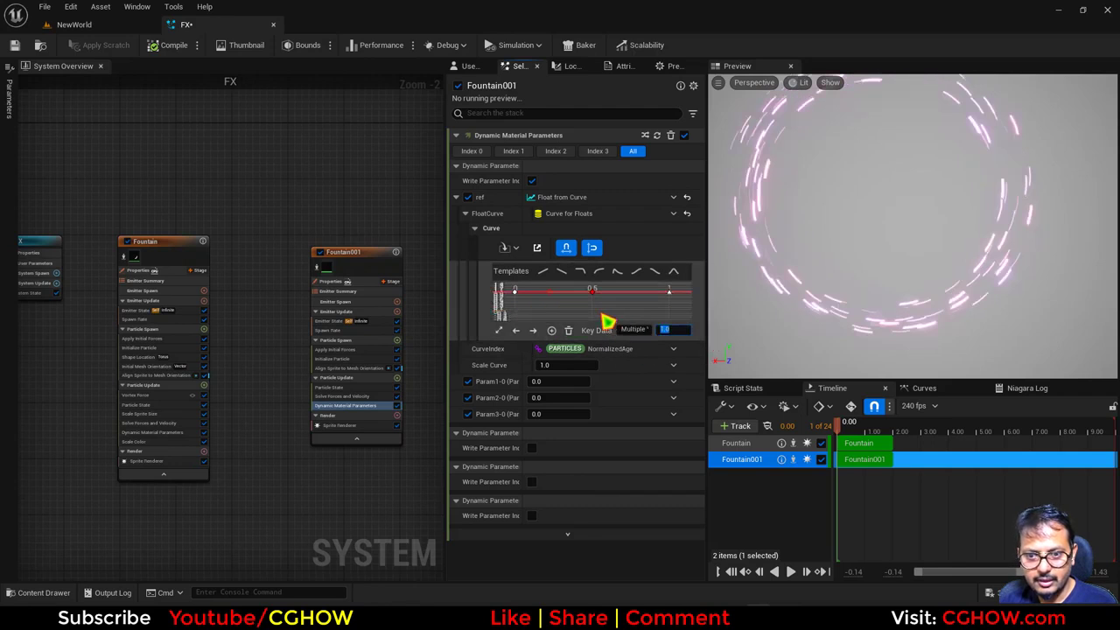
key("Return")
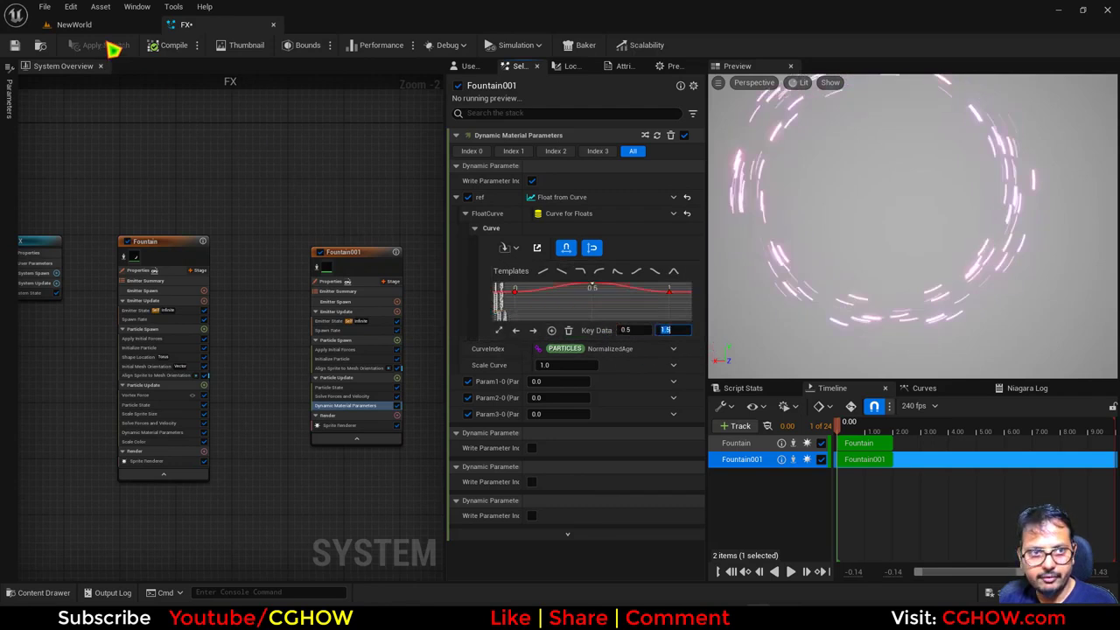
Check the effect in the level, lower the ref curve's middle key to 1.2, and play the sequence to review
left_click(118, 30)
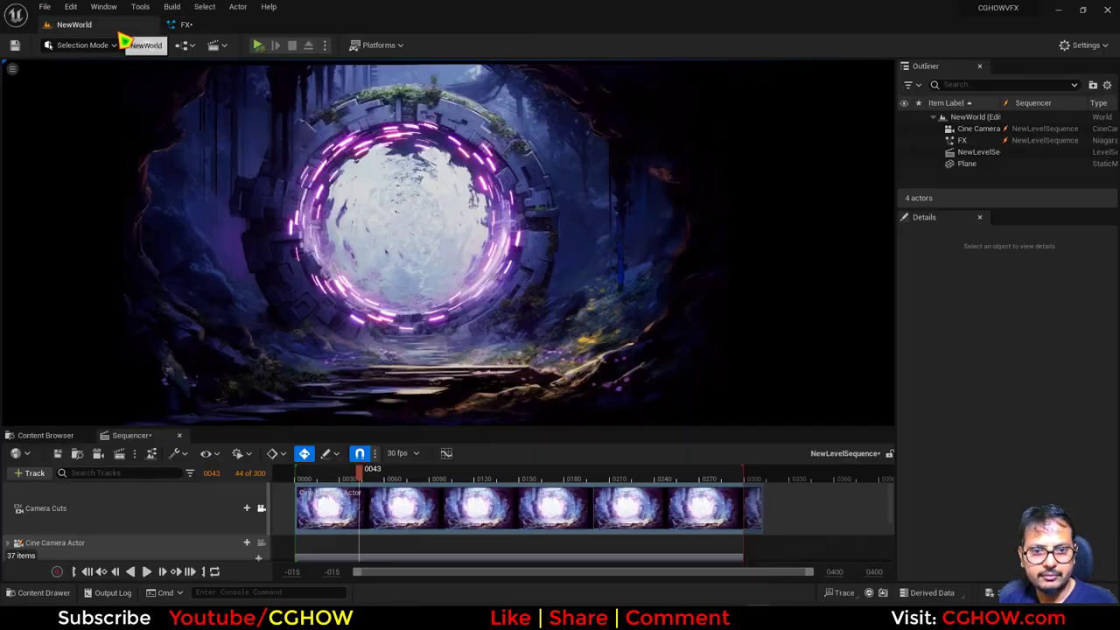
left_click(184, 27)
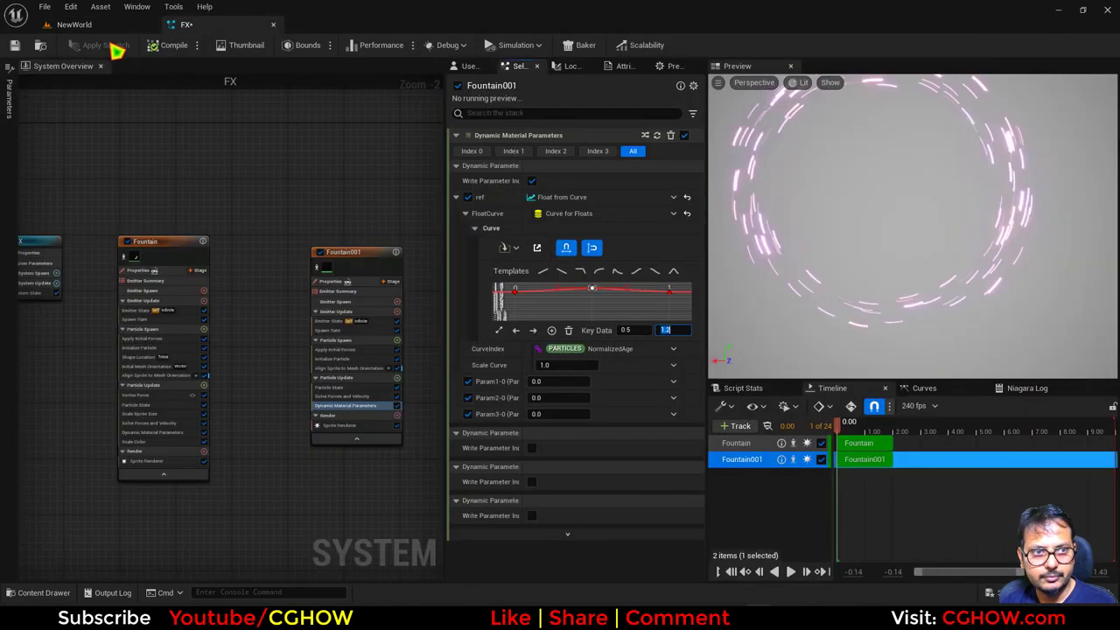
left_click(112, 26)
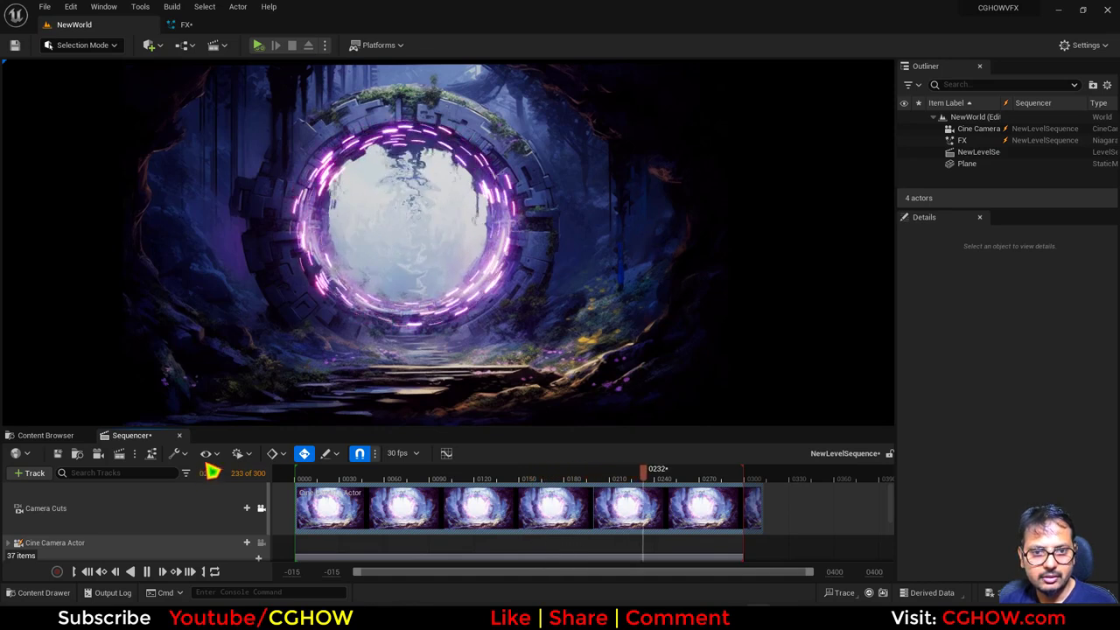
Reduce Fountain001's spawn rate to 2 and review the portal effect in the level
left_click(188, 24)
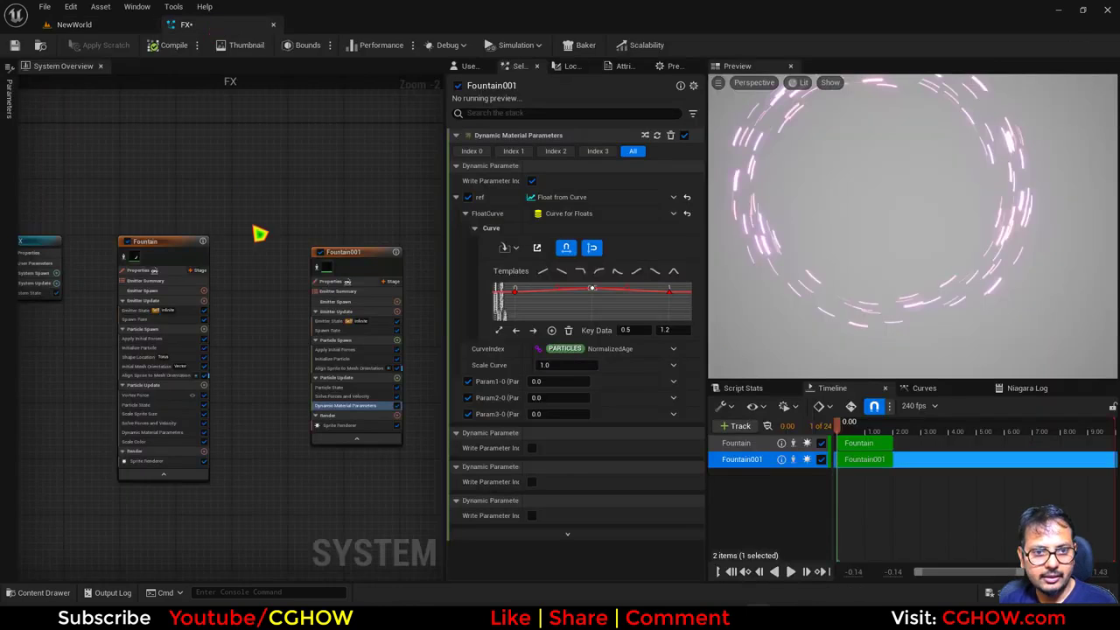
left_click(323, 329)
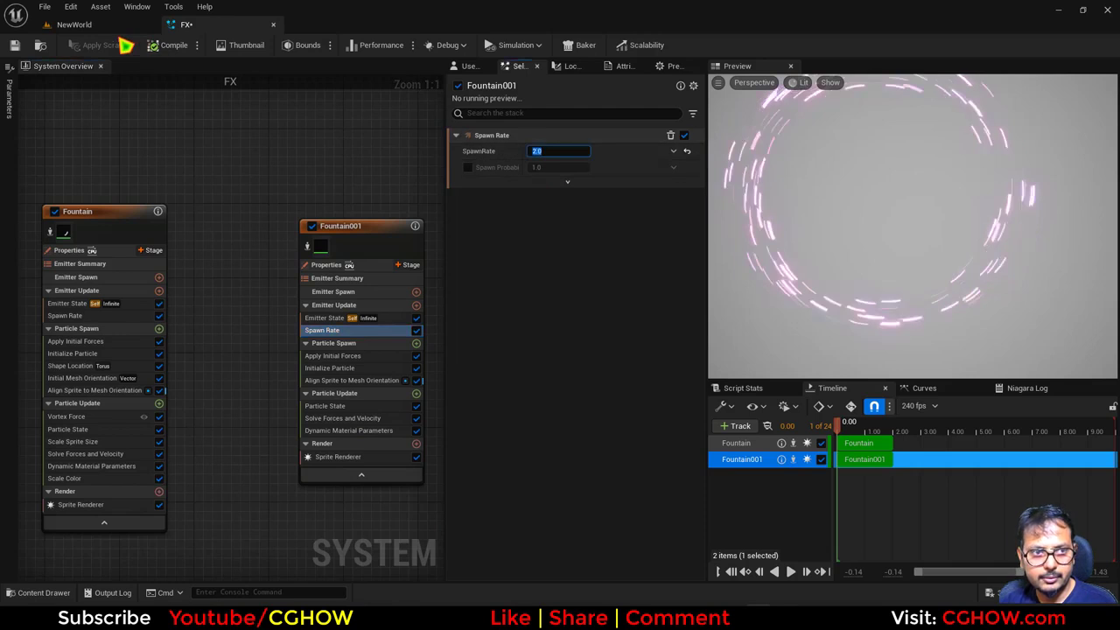
left_click(116, 27)
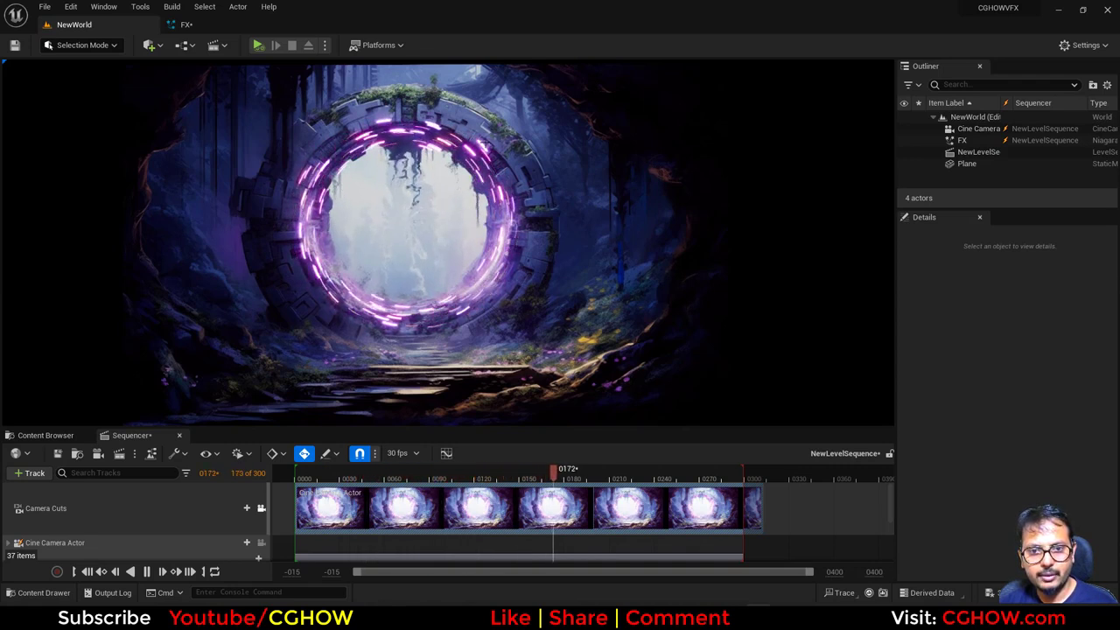
Duplicate the Fountain001 emitter within the FX system by copying and pasting it beside the original
left_click(207, 26)
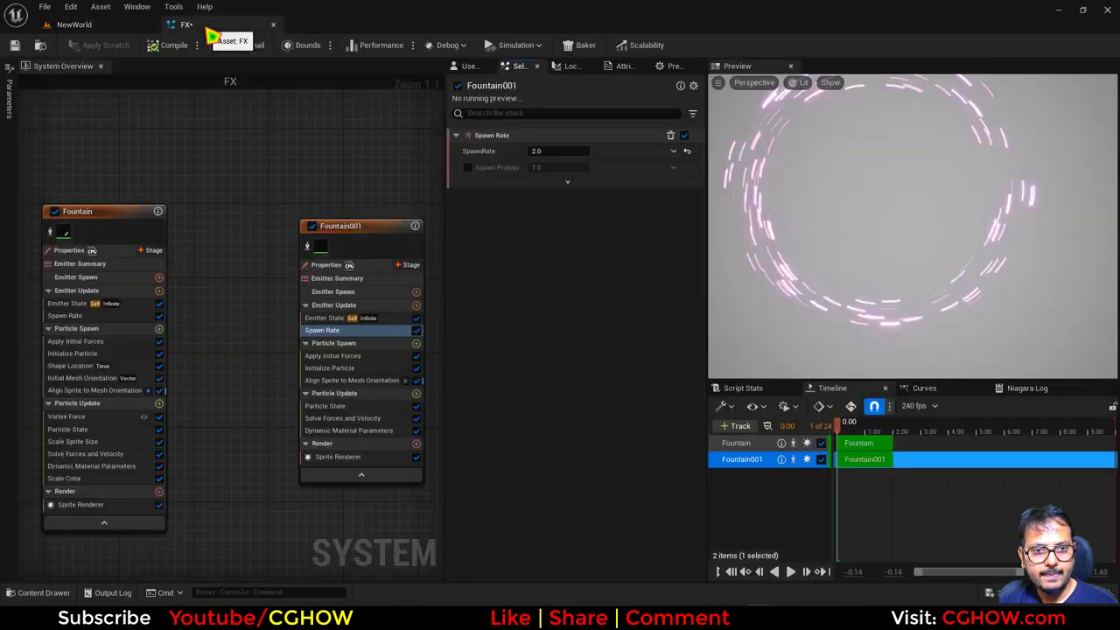
scroll(226, 168, "down", 2)
right_click_drag(216, 172, 137, 176)
left_click(83, 219)
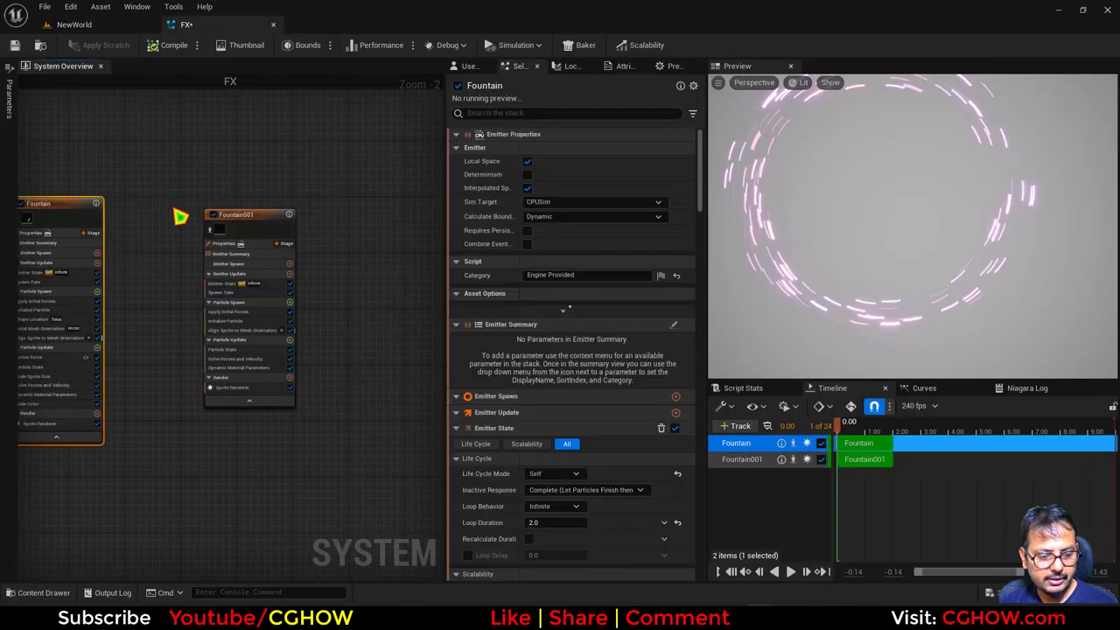
right_click_drag(315, 199, 262, 208)
right_click_drag(146, 311, 137, 220)
left_click(285, 181)
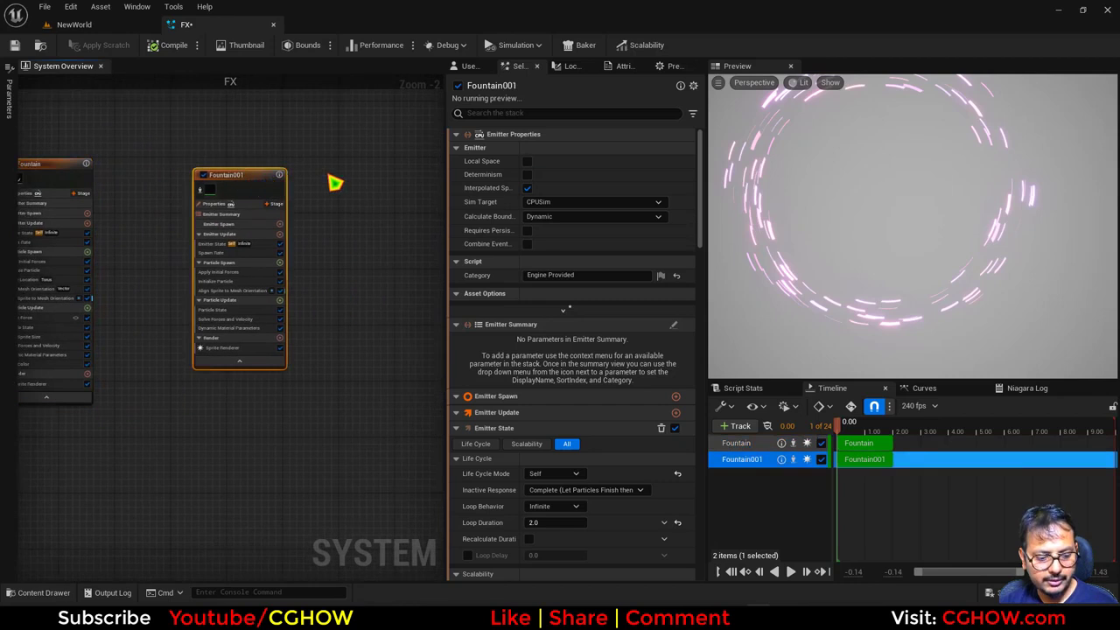
right_click_drag(335, 182, 230, 169)
left_click(257, 162)
key("ctrl+v")
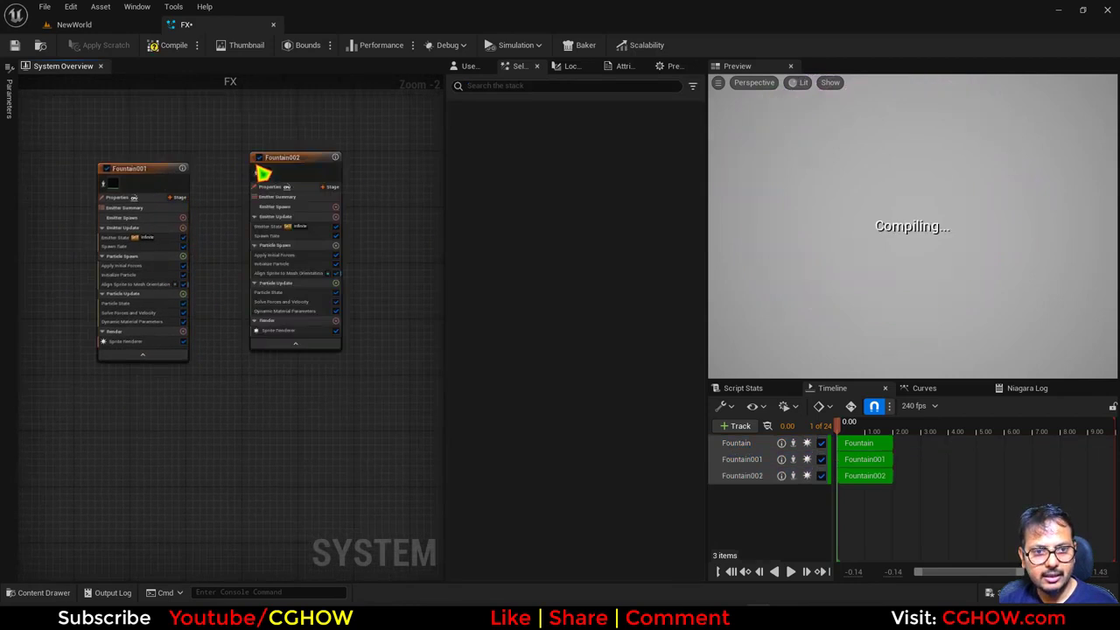
Isolate the Fountain002 emitter and assign the m_bend_line material to its sprite renderer
left_click(255, 171)
right_click_drag(223, 403, 310, 393)
left_click(55, 371)
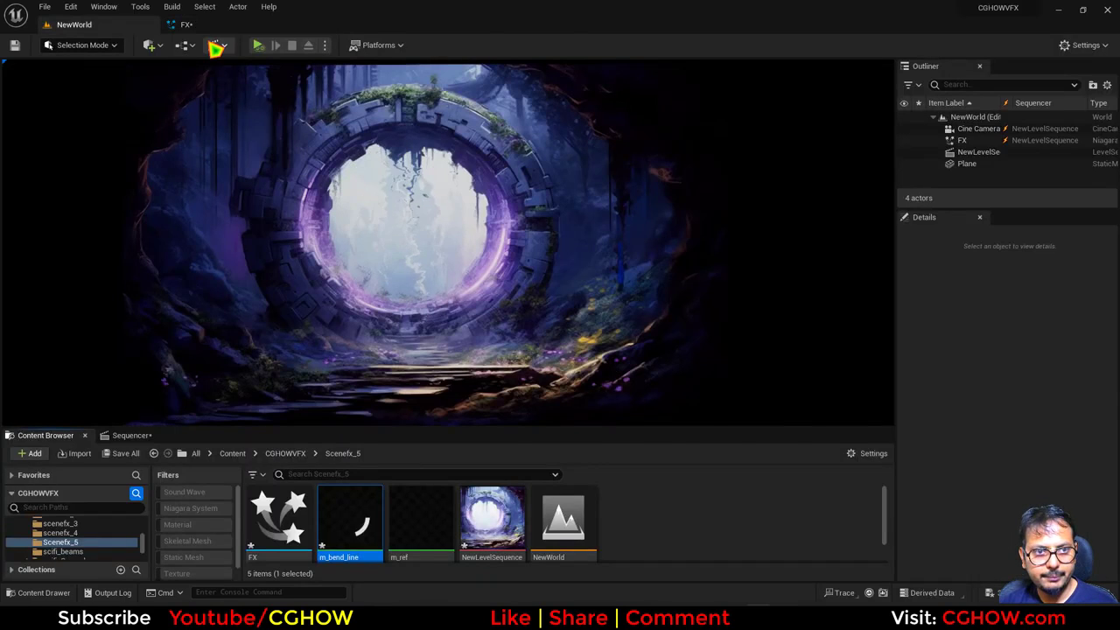
left_click(187, 25)
left_click(396, 324)
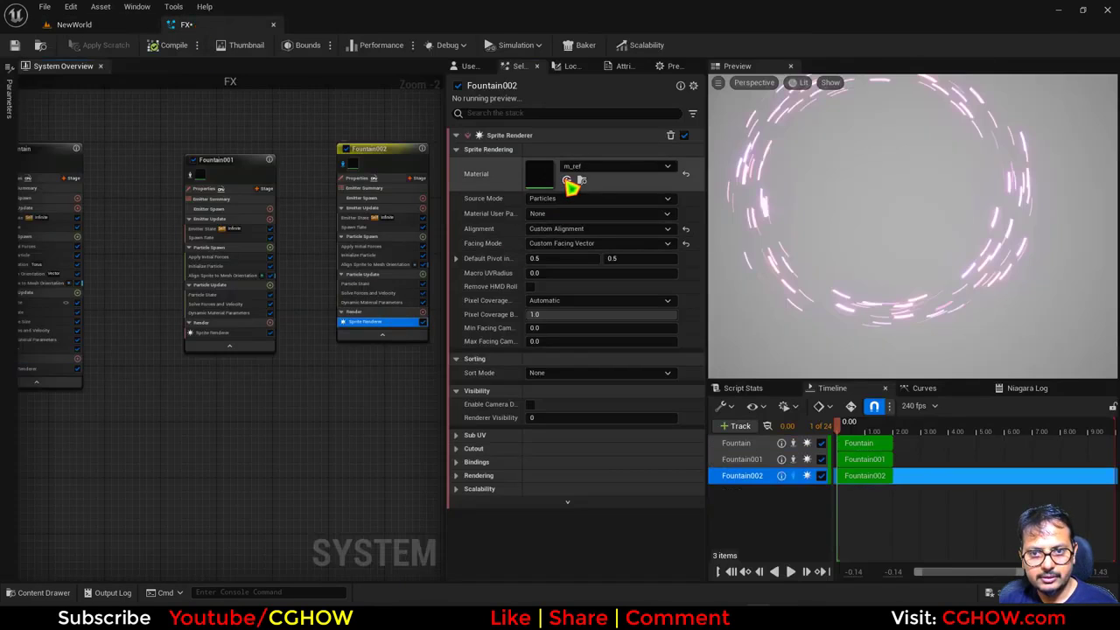
Reset the curve on Fountain002's thickness material parameter and set a constant thickness of 0.4
scroll(338, 408, "up", 2)
left_click(262, 357)
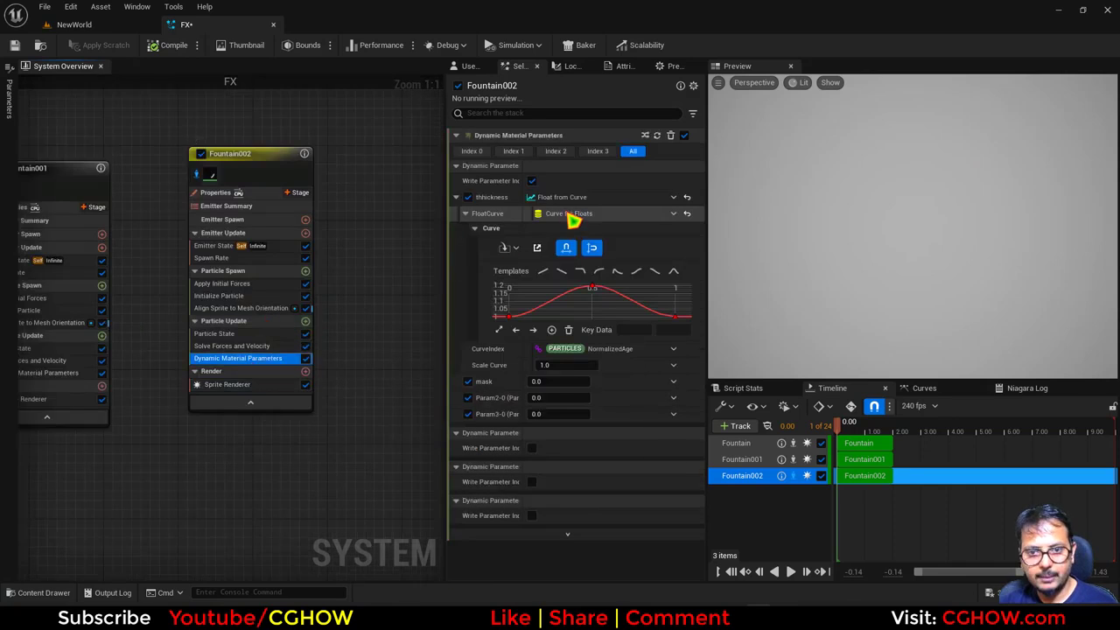
left_click(686, 196)
left_click(543, 196)
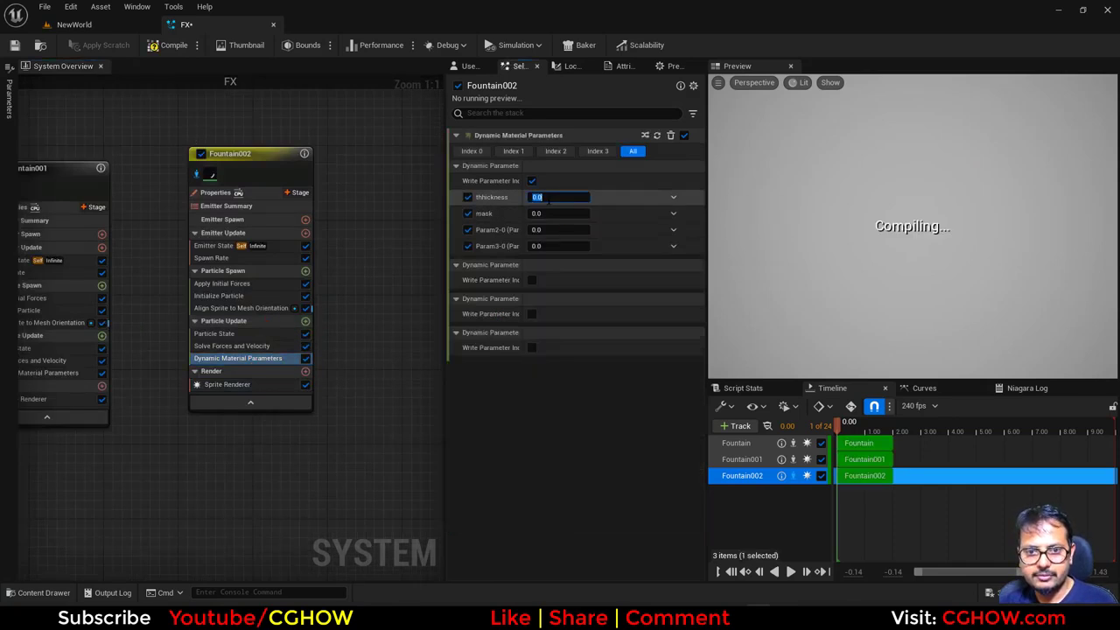
type("1")
key("Return")
type("0.4")
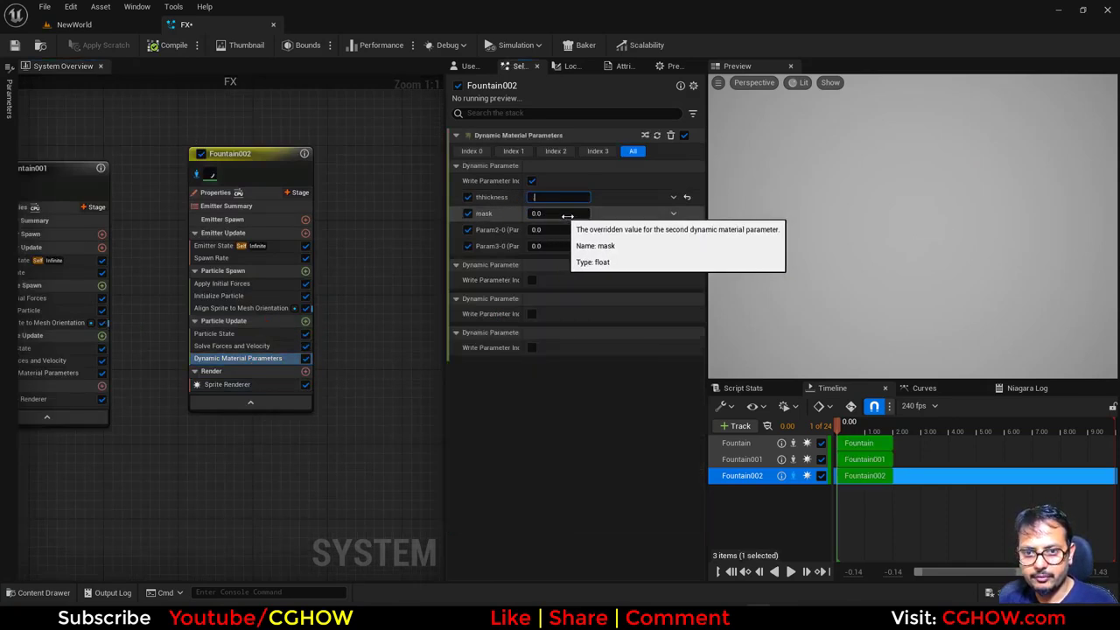
key("Return")
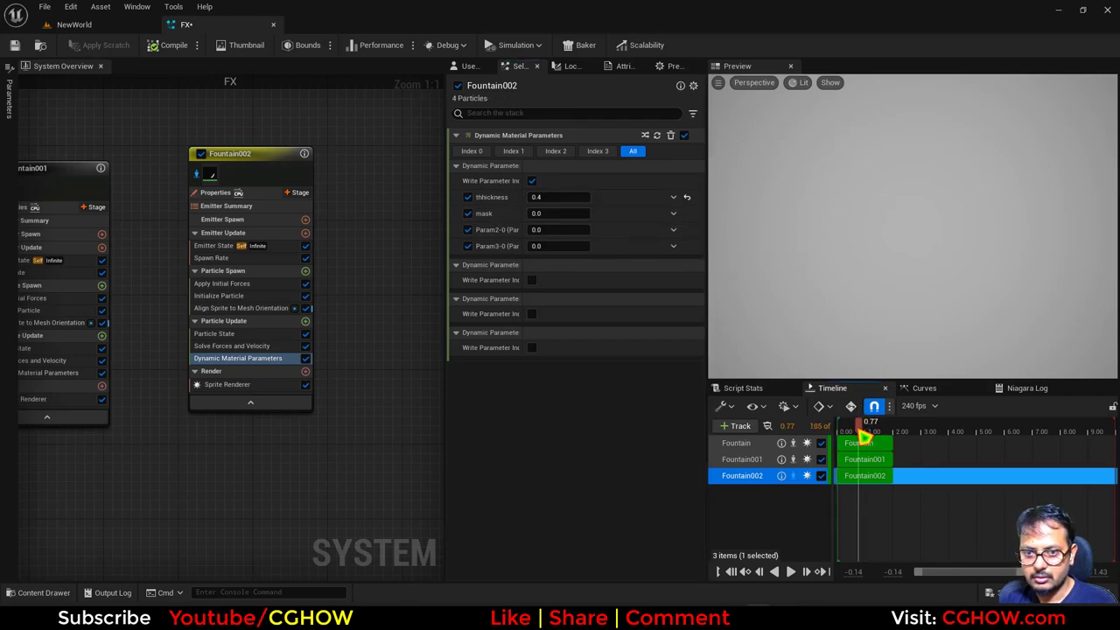
Scrub the preview timeline and set Fountain002's mask material parameter to 0.2
left_click_drag(859, 428, 856, 429)
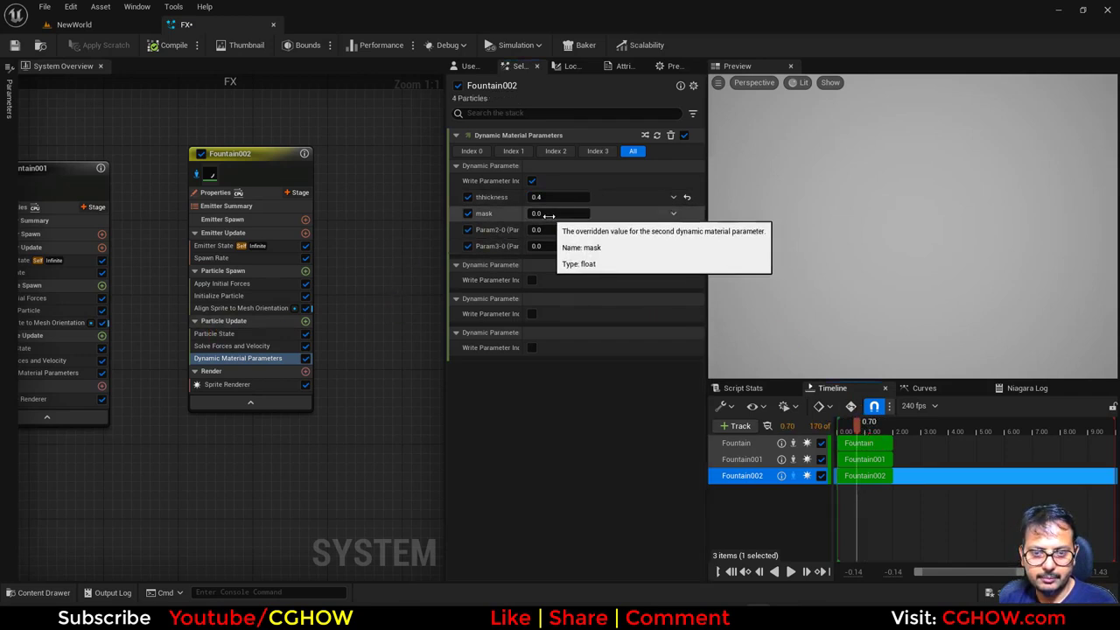
left_click(548, 214)
type("0.2")
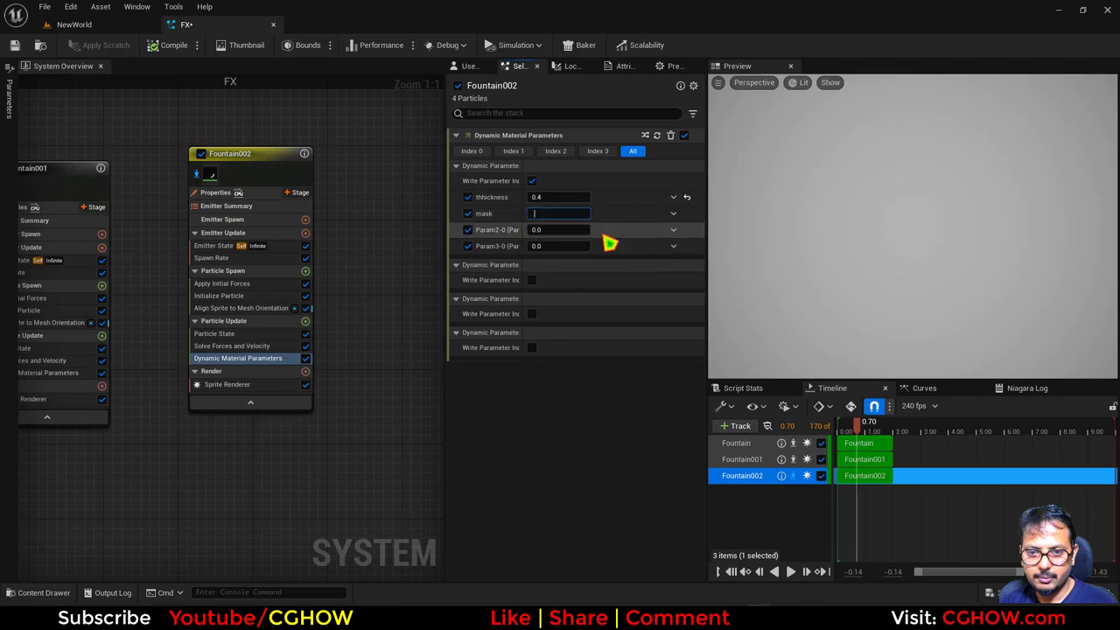
key("Return")
scroll(920, 315, "down", 5)
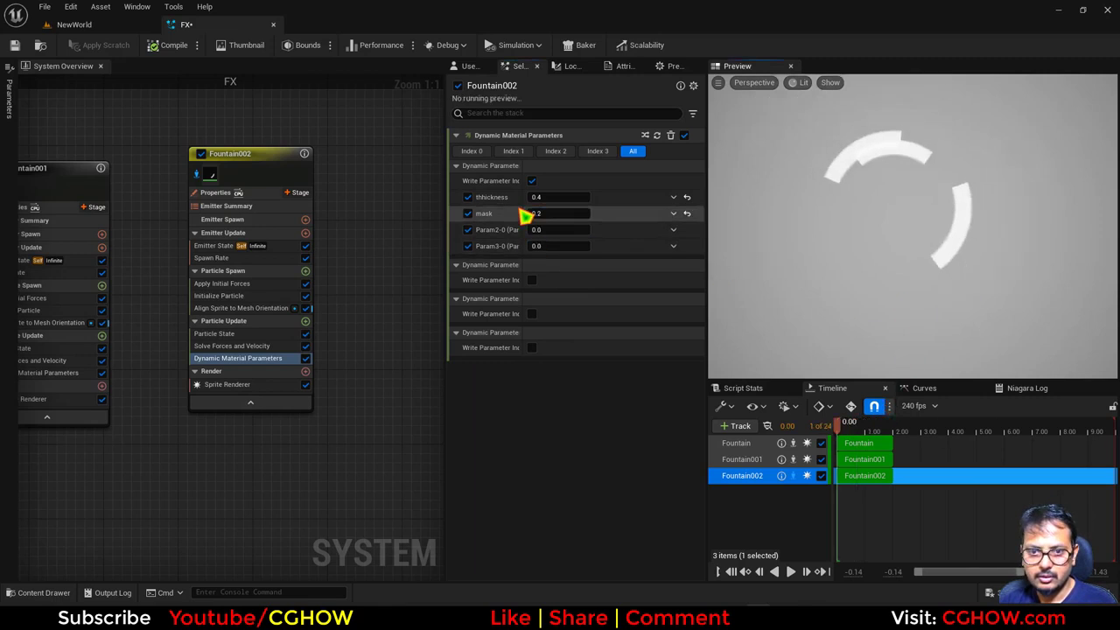
Change Fountain002's mask parameter to a Random Range Float with minimum 0.2 and maximum 0.5
mouse_move(544, 213)
left_mouse_down()
mouse_move(532, 213)
mouse_move(597, 213)
mouse_move(556, 213)
left_mouse_up()
left_click(674, 214)
type("ra")
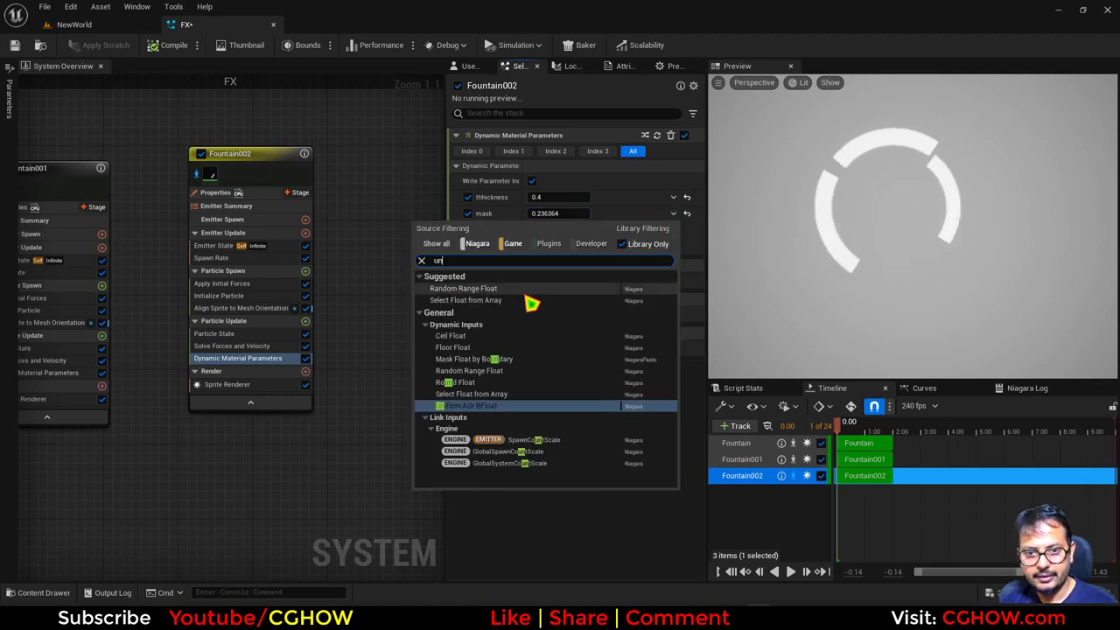
left_click(546, 287)
left_click(565, 245)
type(".5")
left_click(563, 229)
type(".2")
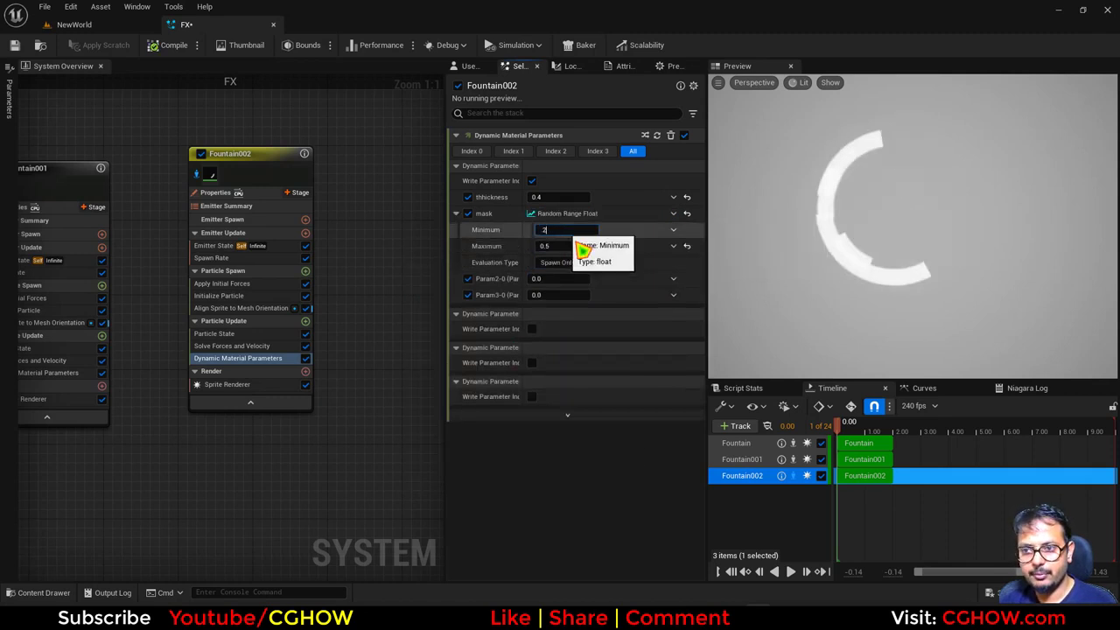
Confirm 0.2 as the minimum of Fountain002's mask range and view its Initialize Particle settings
key("Return")
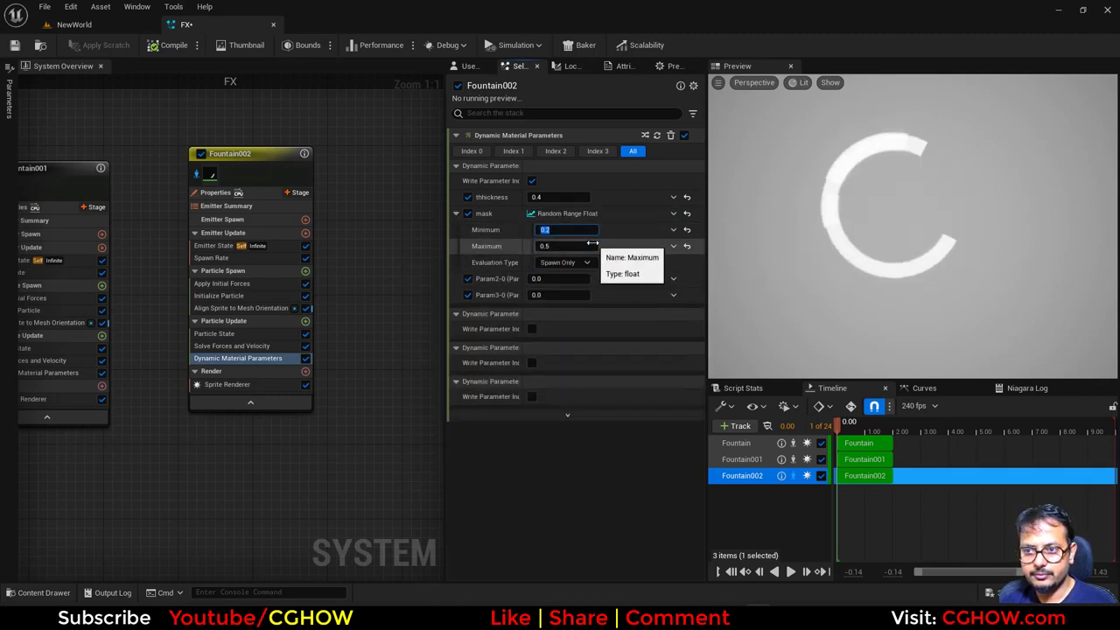
left_click(219, 258)
left_click(229, 296)
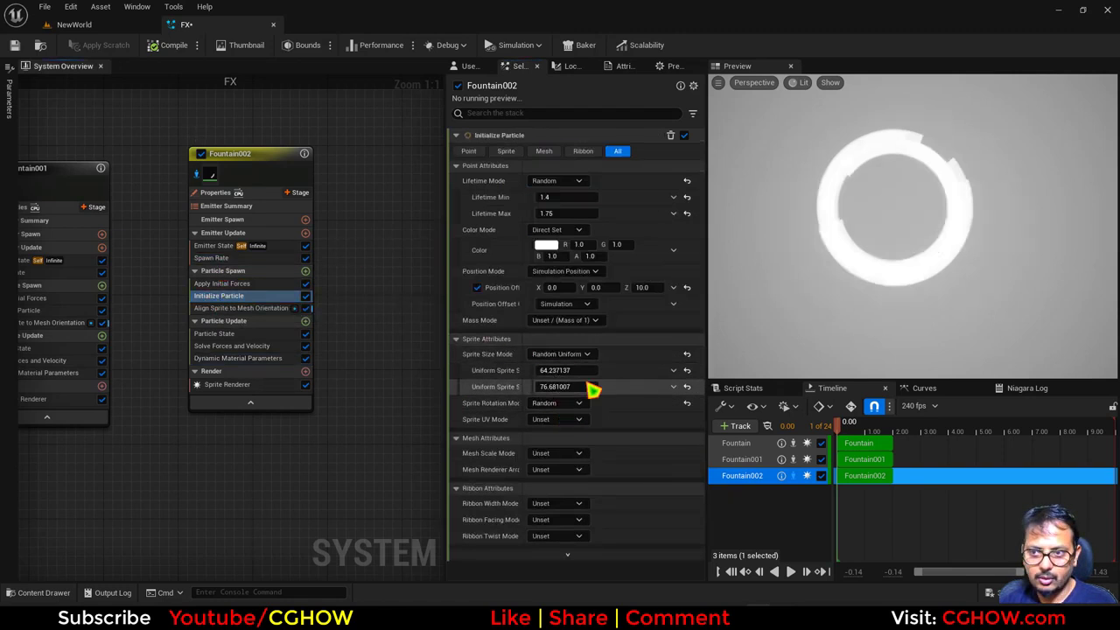
Set Fountain002's thickness parameter to a Random Range Float with minimum 0.45 and maximum 0.49, and play the preview
left_click(238, 358)
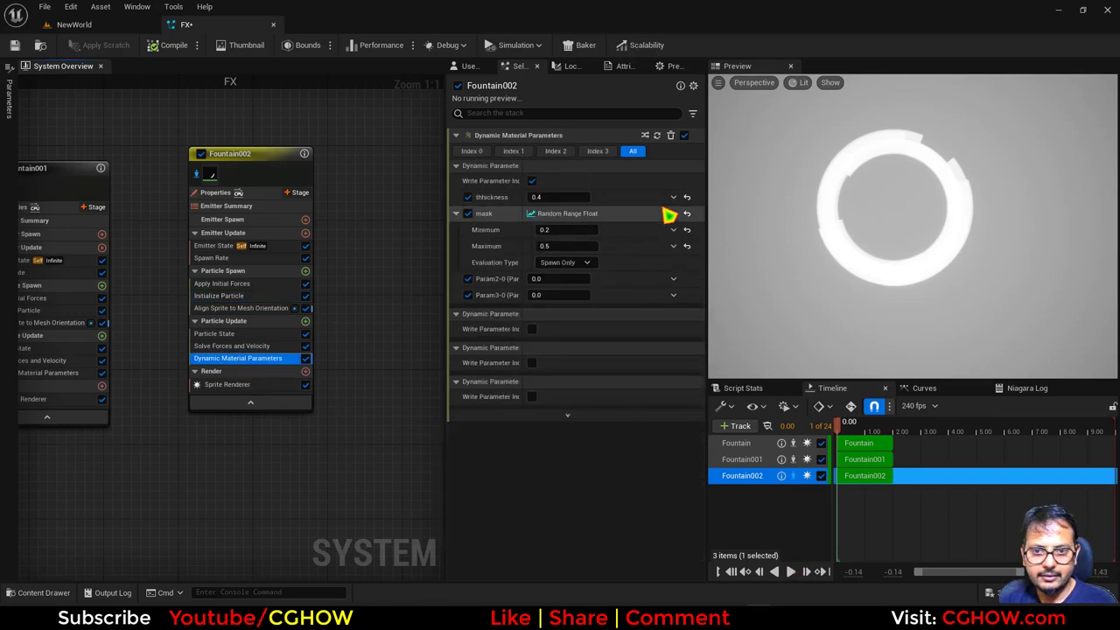
left_click(673, 197)
type("uni")
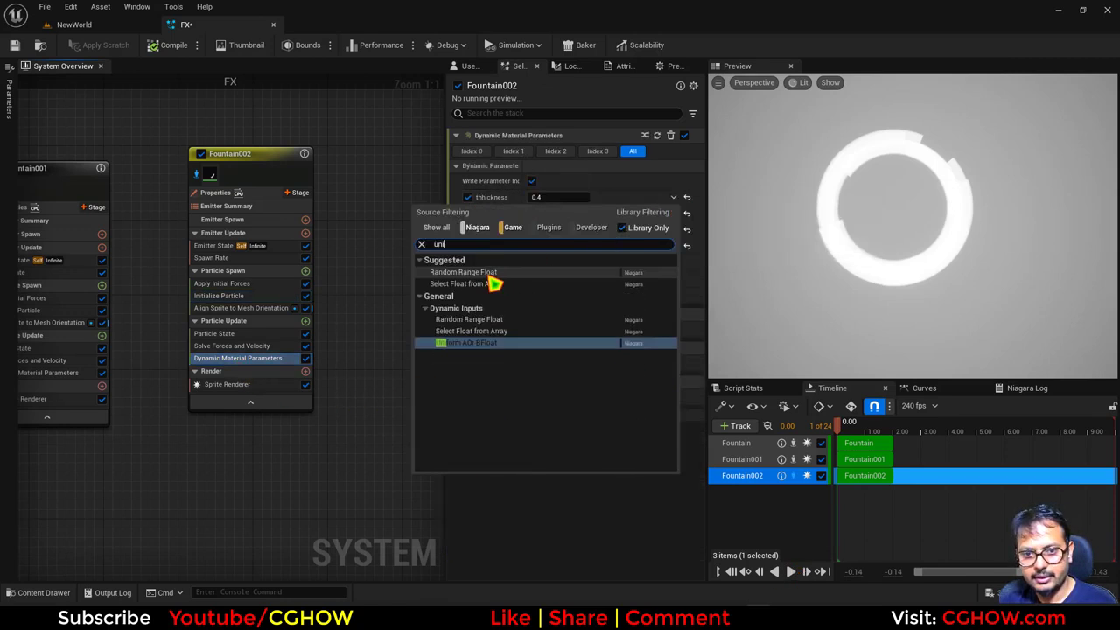
left_click(490, 273)
left_click(556, 228)
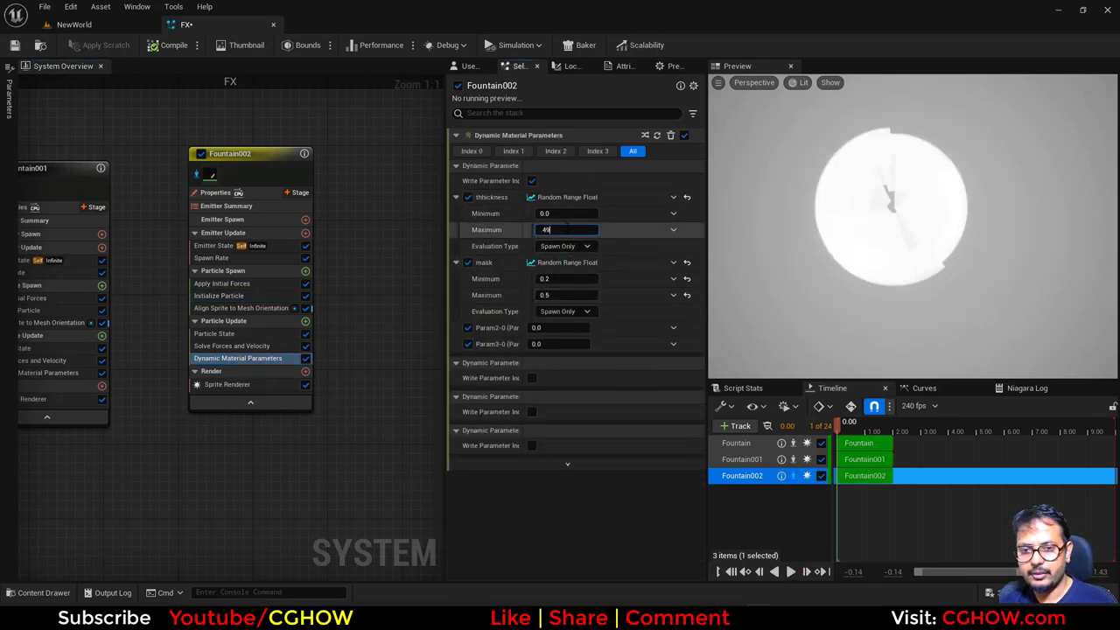
key("Return")
type(".45")
key("Return")
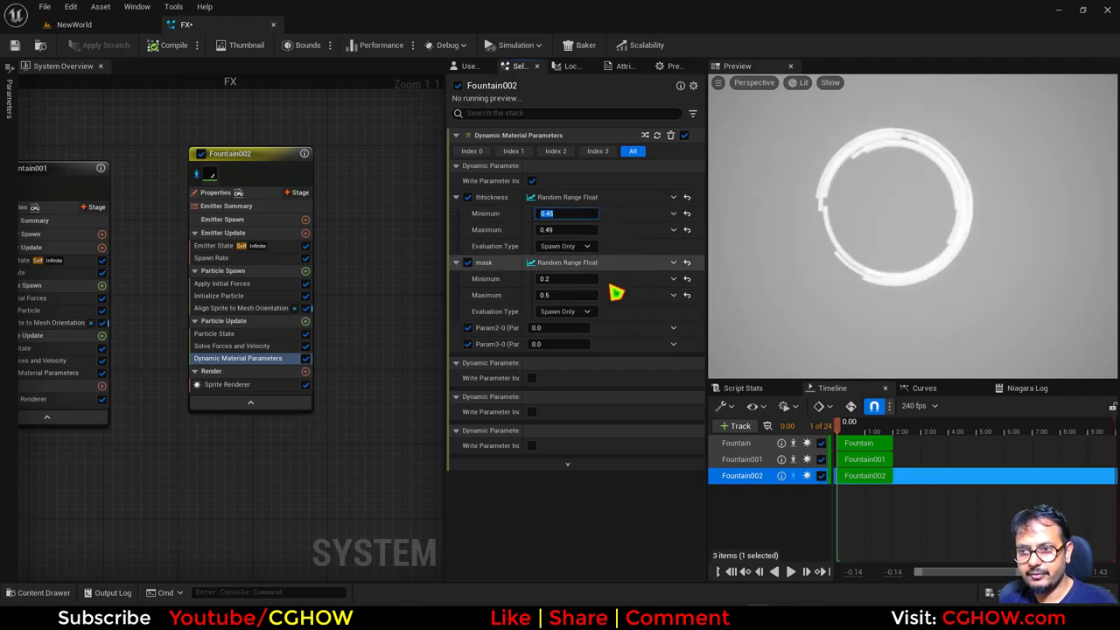
left_click(790, 571)
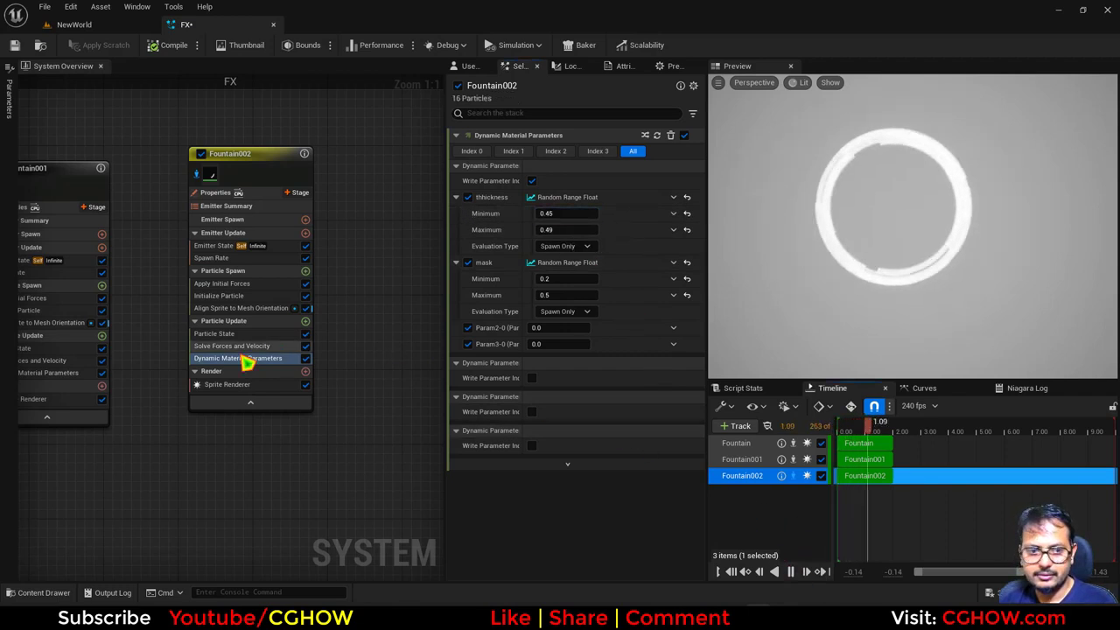
left_click(306, 321)
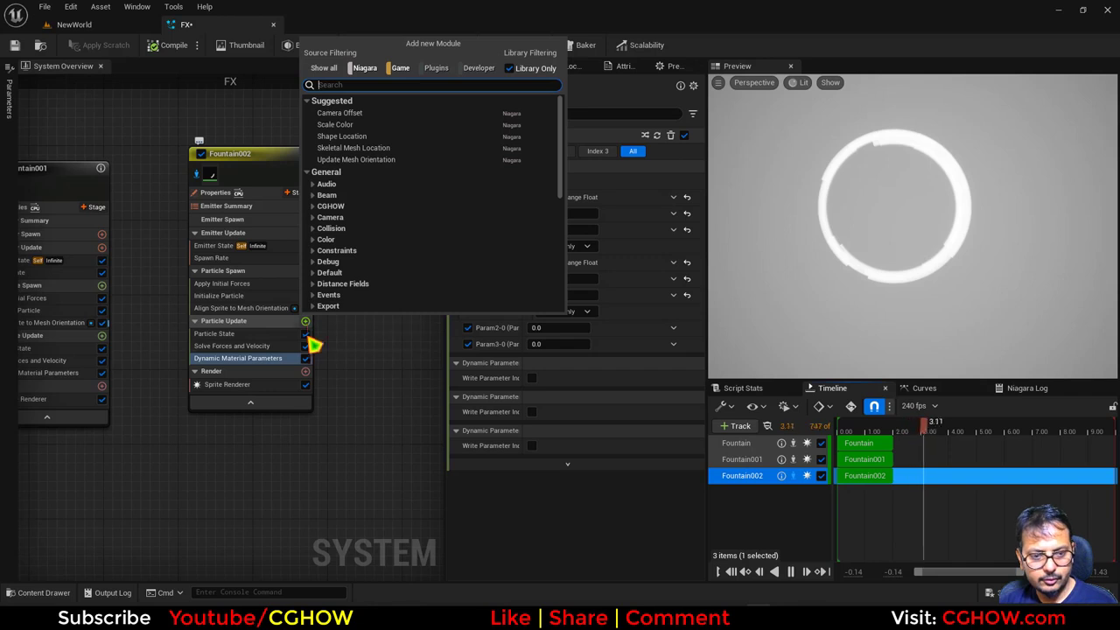
type("size")
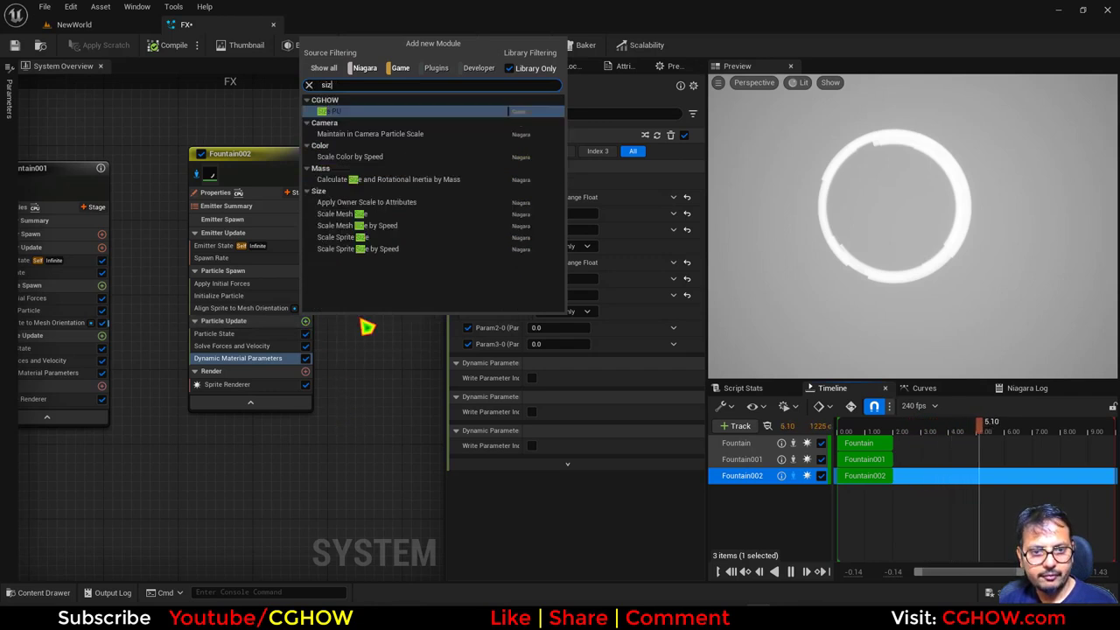
left_click(359, 225)
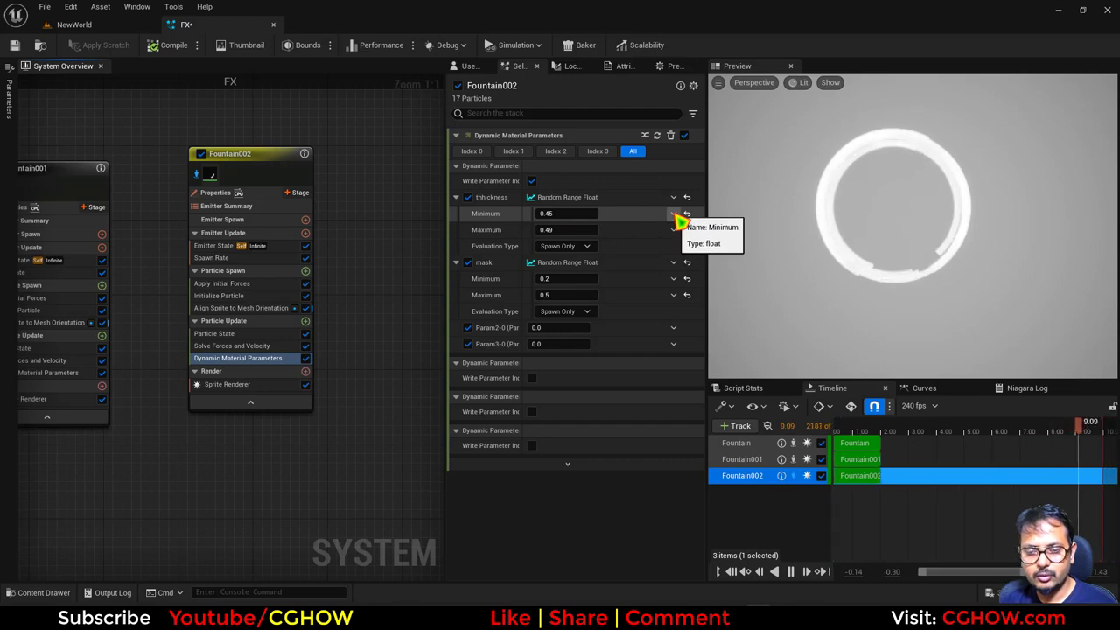
Copy the curve-driven Random Range Float from the Fountain emitter's thickness parameter onto Fountain002's thickness parameter
mouse_move(192, 444)
right_mouse_down()
mouse_move(408, 420)
mouse_move(358, 439)
right_mouse_up()
left_click(166, 394)
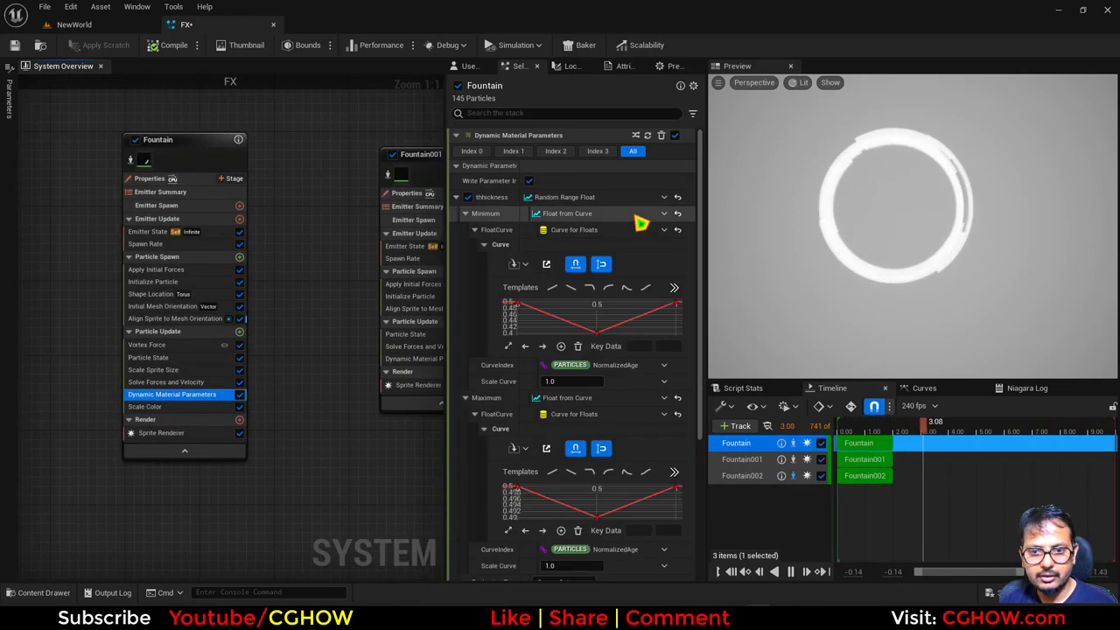
right_click(570, 214)
left_click(606, 281)
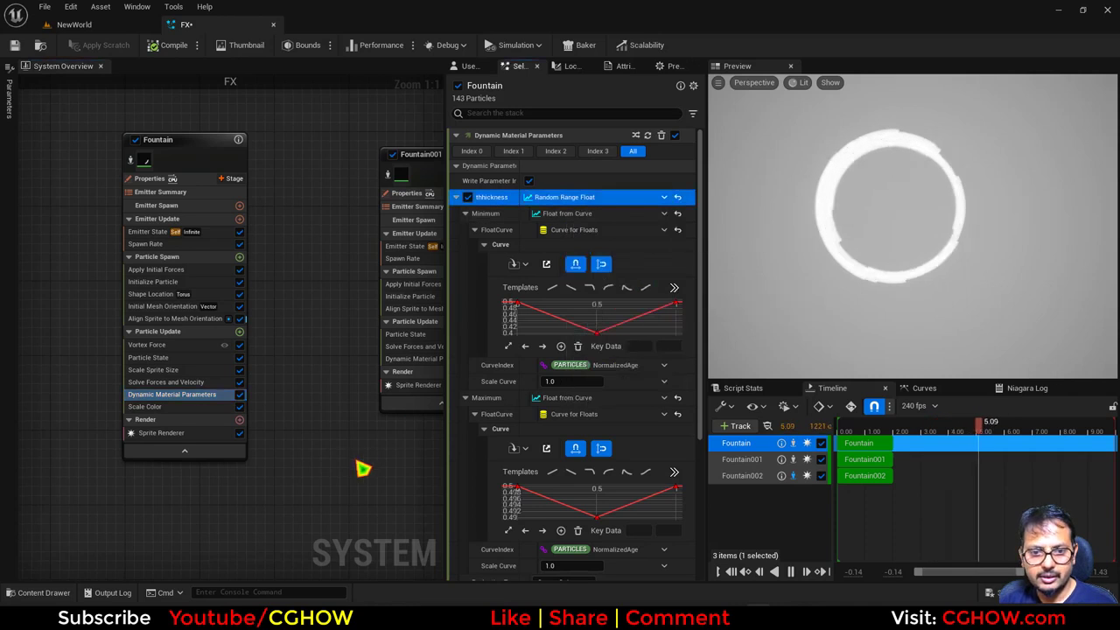
right_click_drag(357, 461, 32, 424)
left_click(329, 310)
right_click(603, 210)
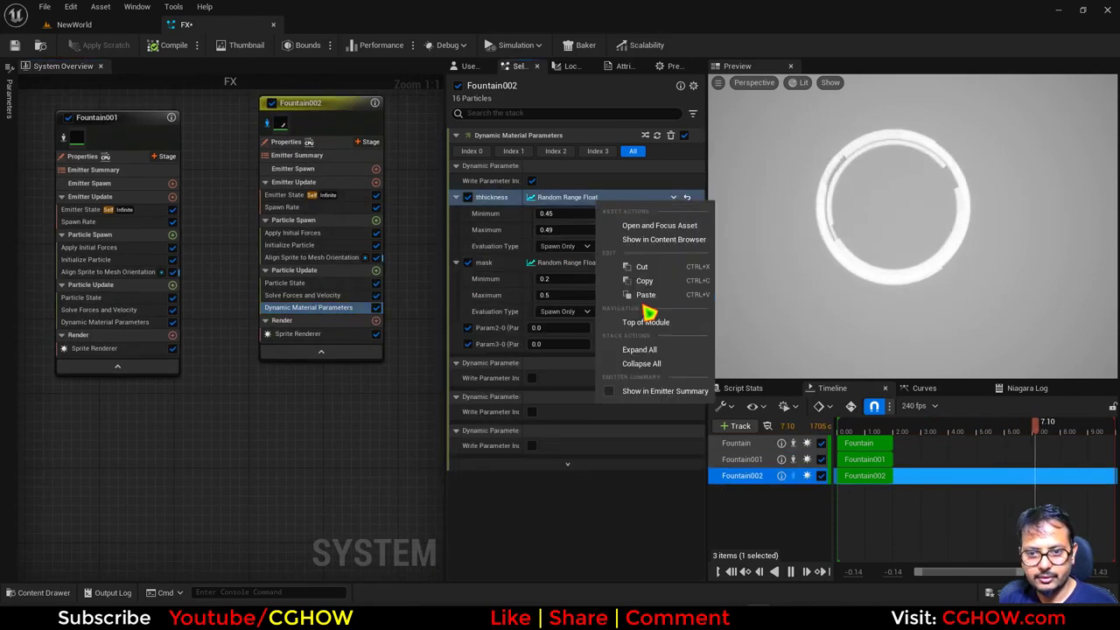
left_click(644, 300)
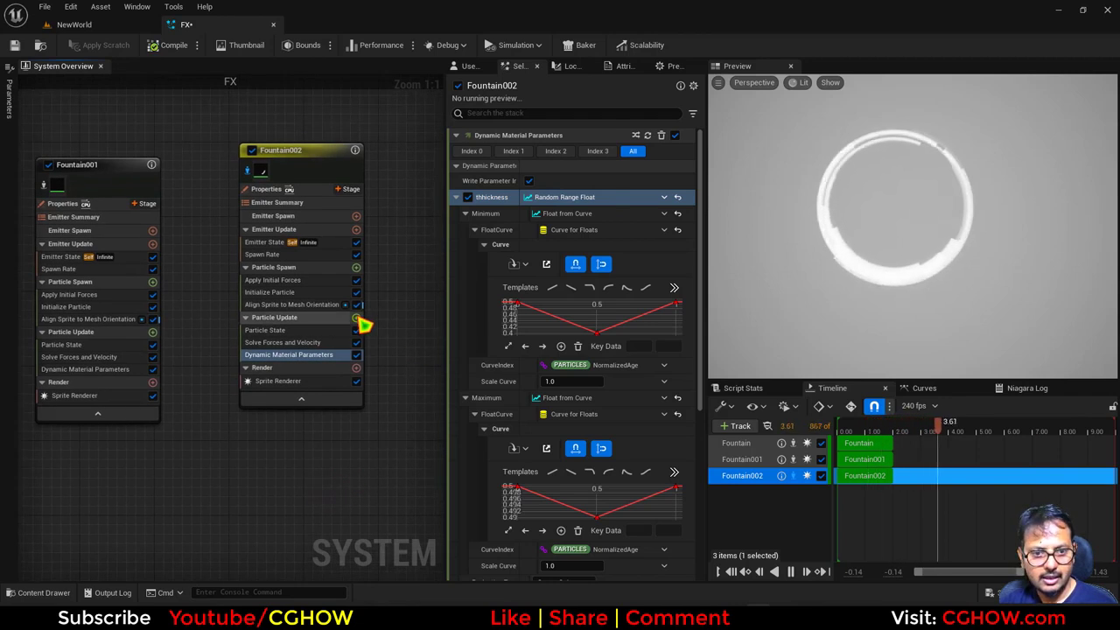
left_click(357, 319)
type("r")
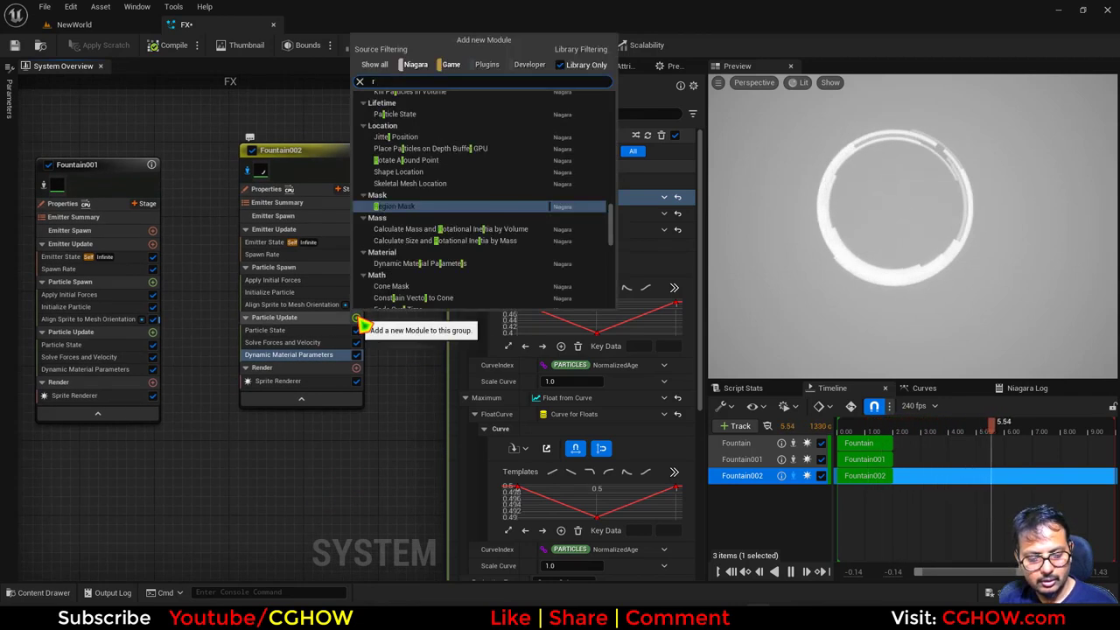
type("o")
left_click(283, 468)
Set Fountain002's initial particle color to magenta with hue about 300, saturation about 0.95 and value 100, and check the level
left_click(278, 293)
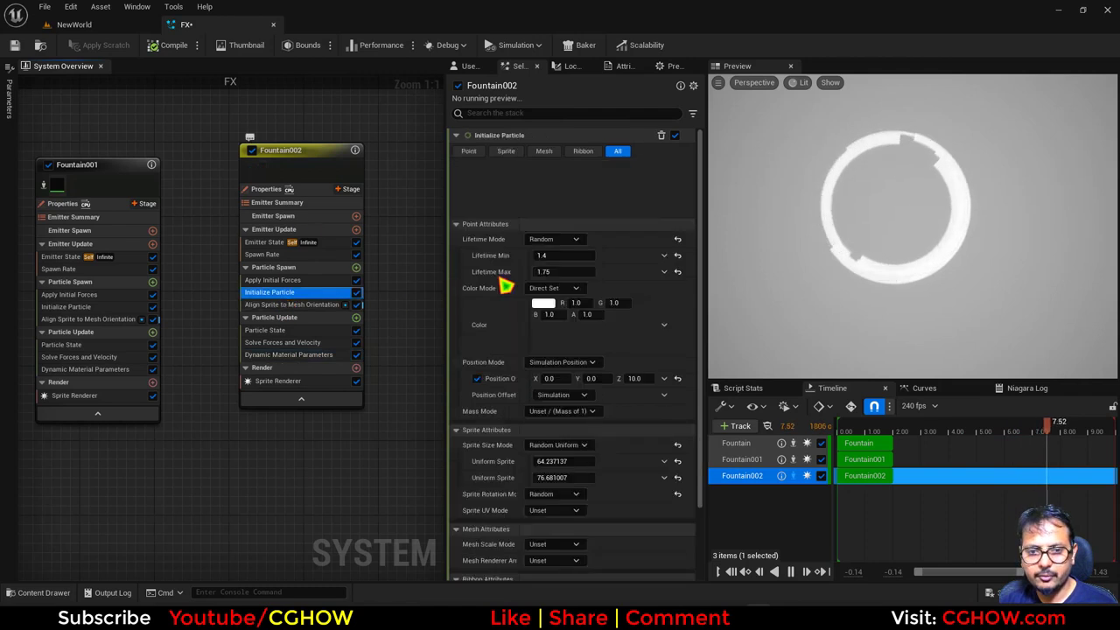
left_click(543, 248)
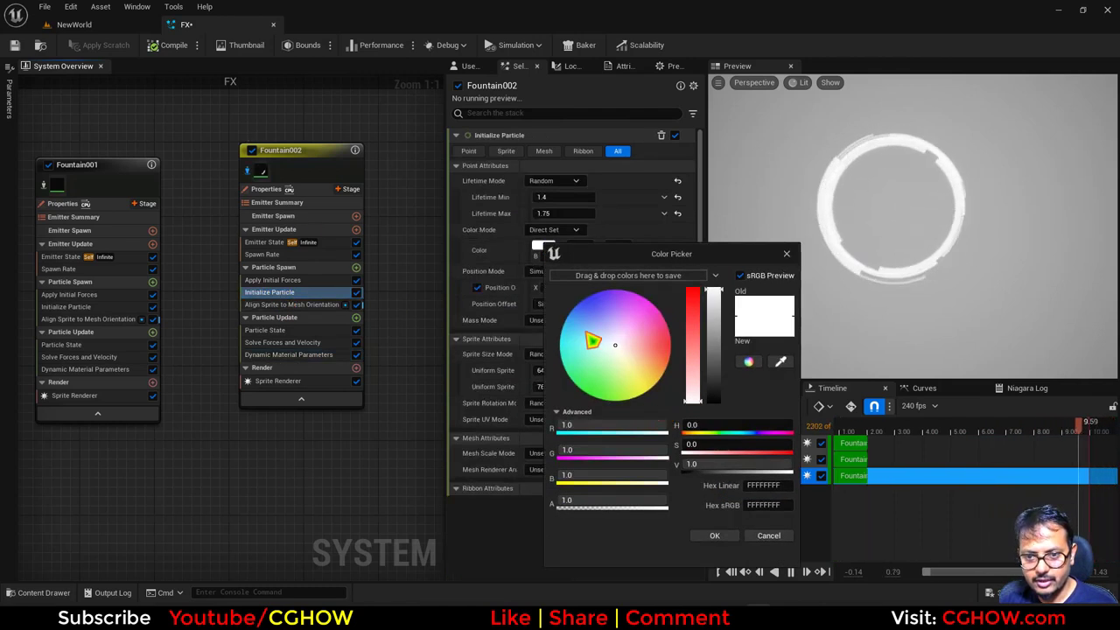
left_click_drag(645, 336, 632, 324)
type("1")
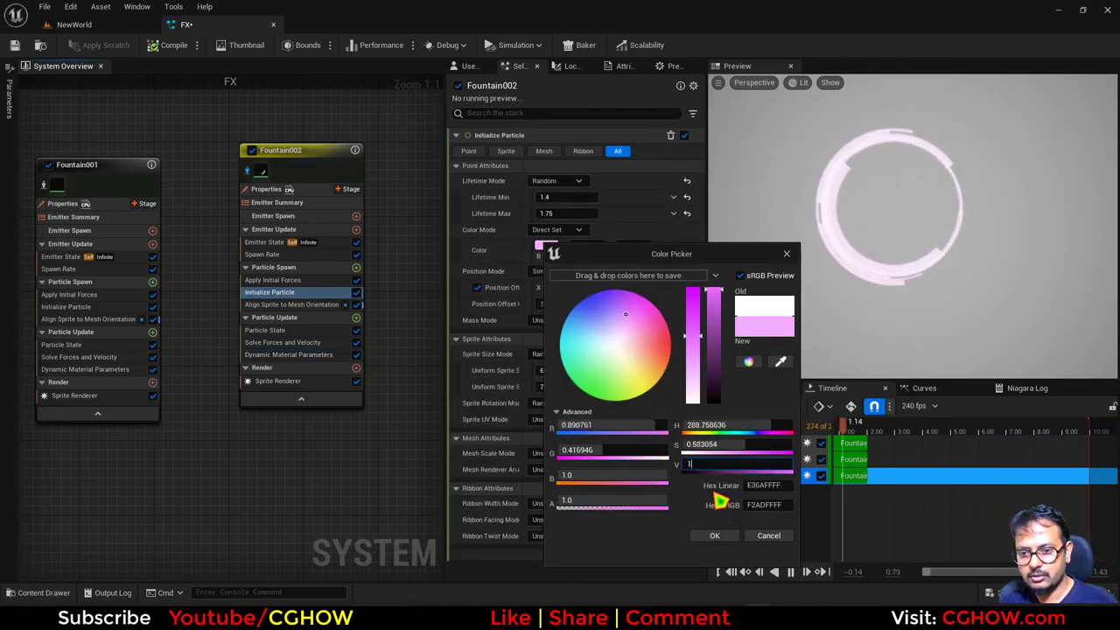
type("0")
key("Return")
key("Return")
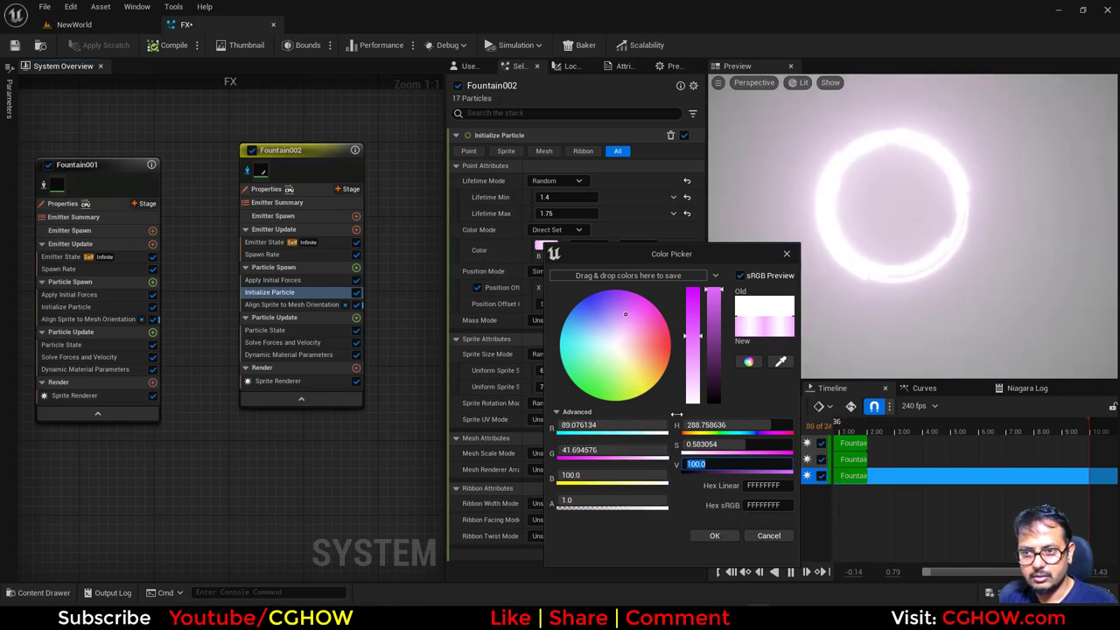
left_click_drag(640, 328, 649, 302)
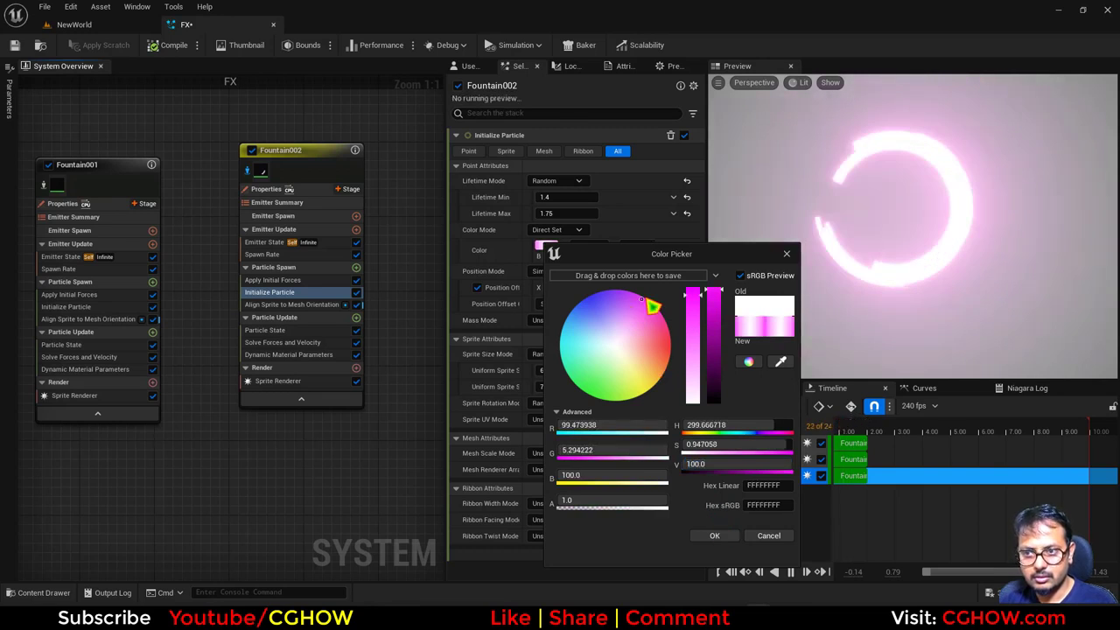
left_click(712, 536)
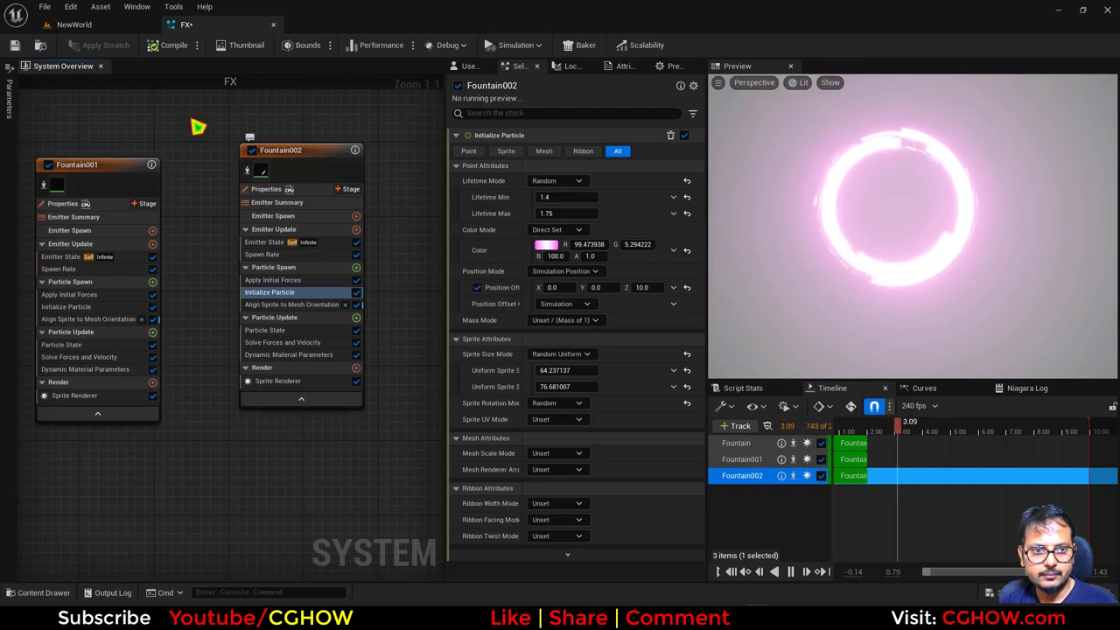
left_click(142, 25)
Set the middle key of Fountain002's minimum thickness curve to 0.48
left_click(192, 25)
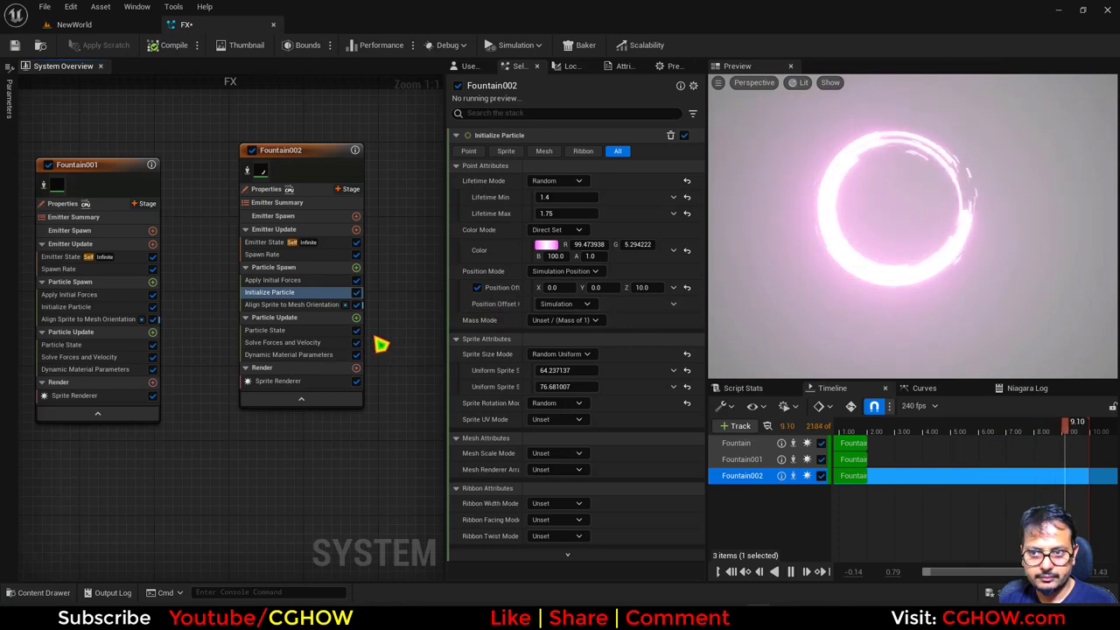
left_click(288, 354)
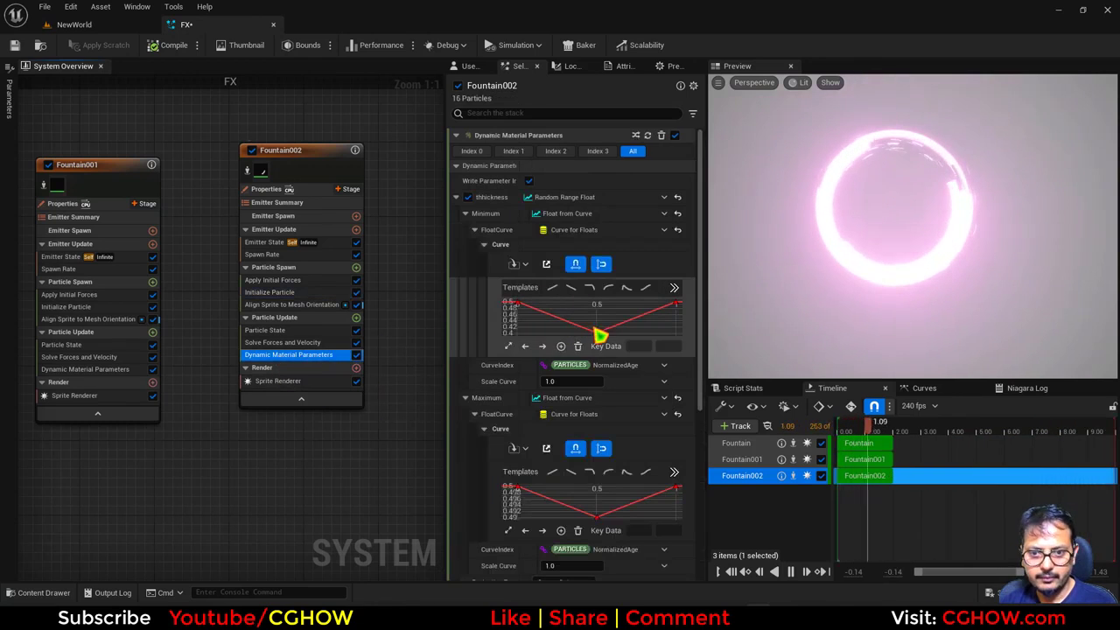
left_click(596, 330)
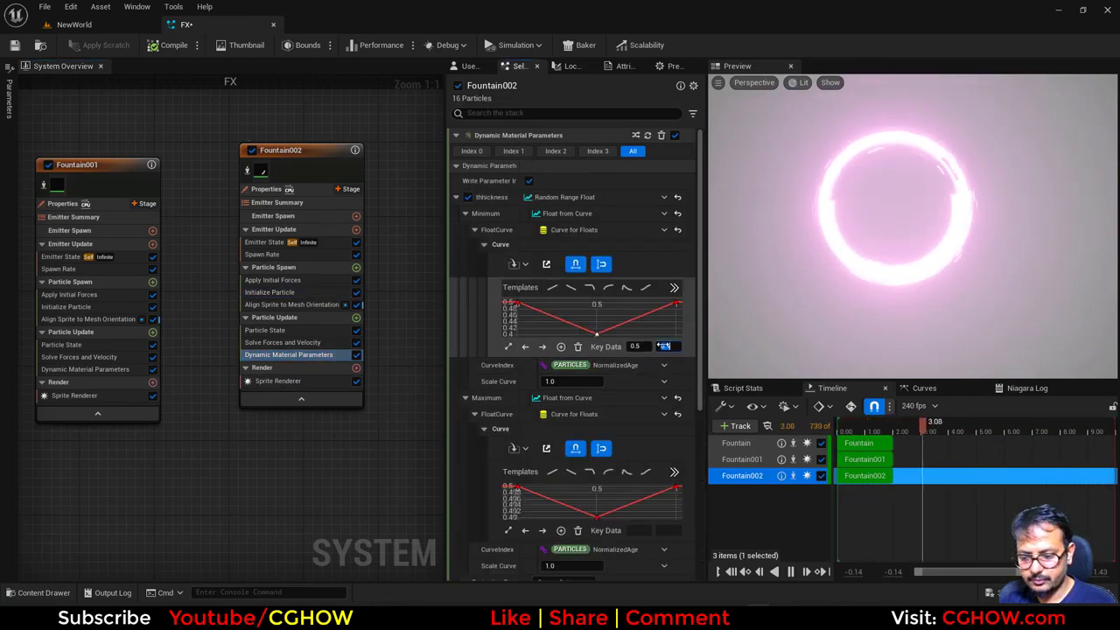
left_click_drag(662, 347, 666, 347)
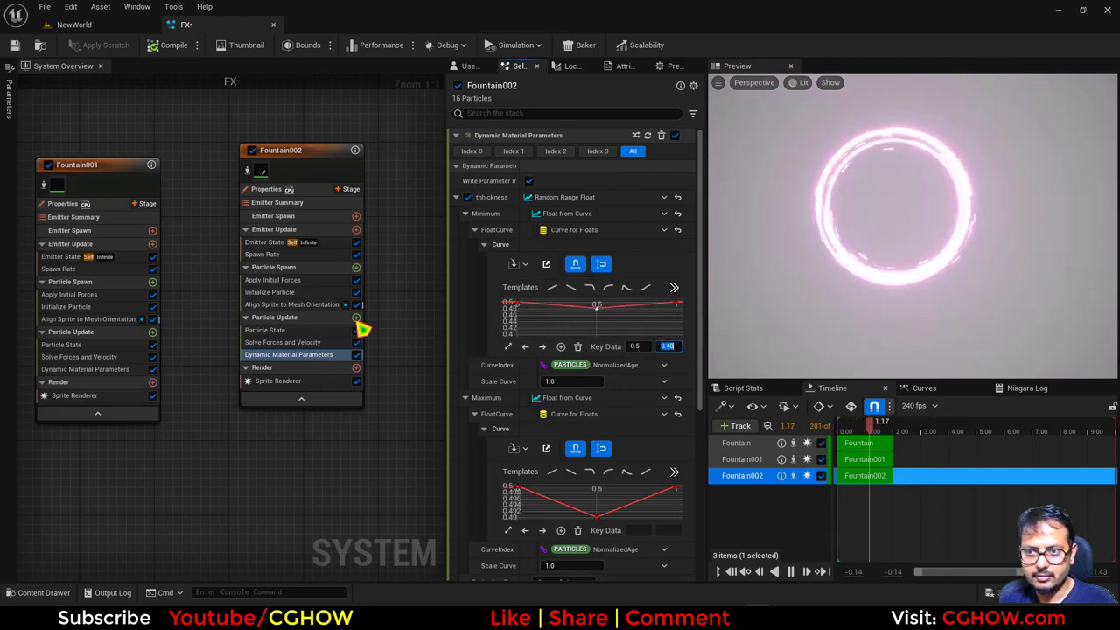
Set the brightness value of Fountain002's initial particle color to 20 and check the portal in the NewWorld level
left_click(273, 292)
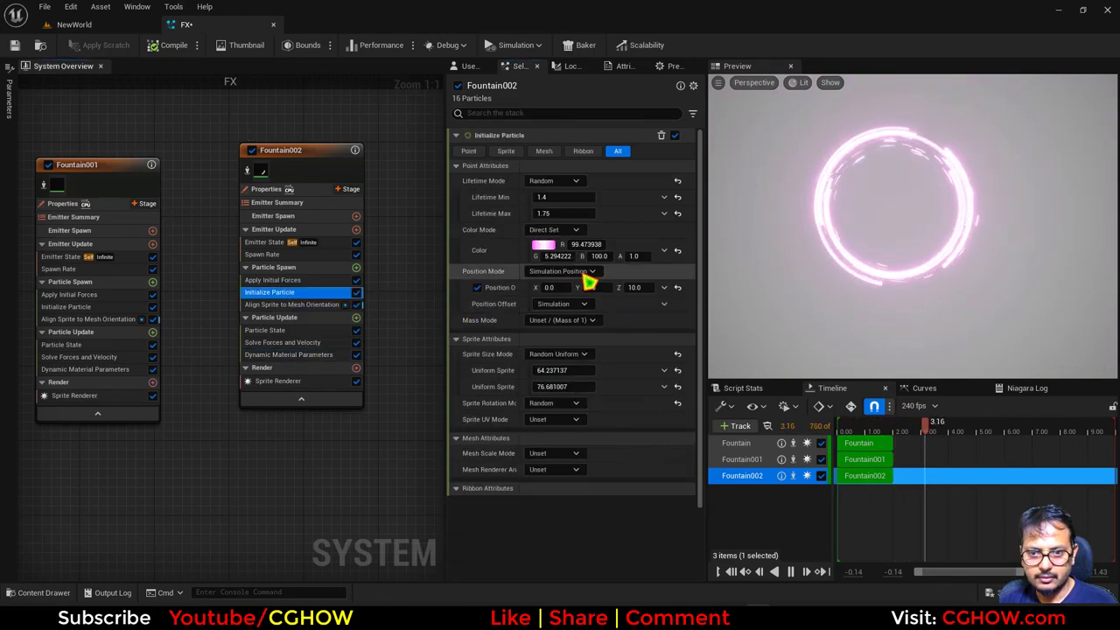
left_click(544, 248)
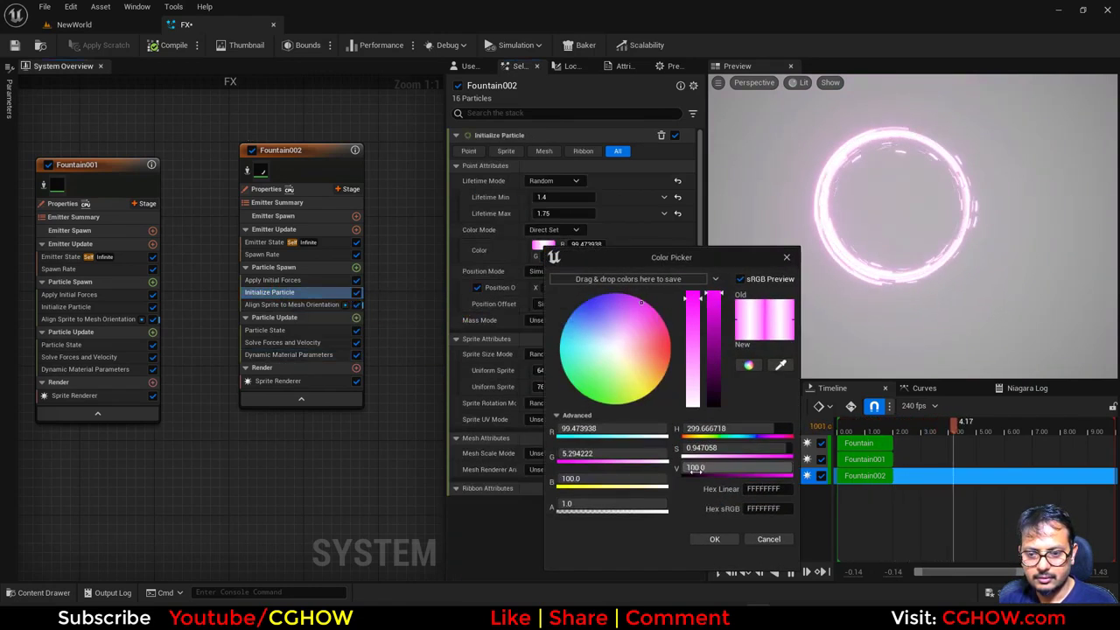
left_click(716, 539)
left_click(75, 24)
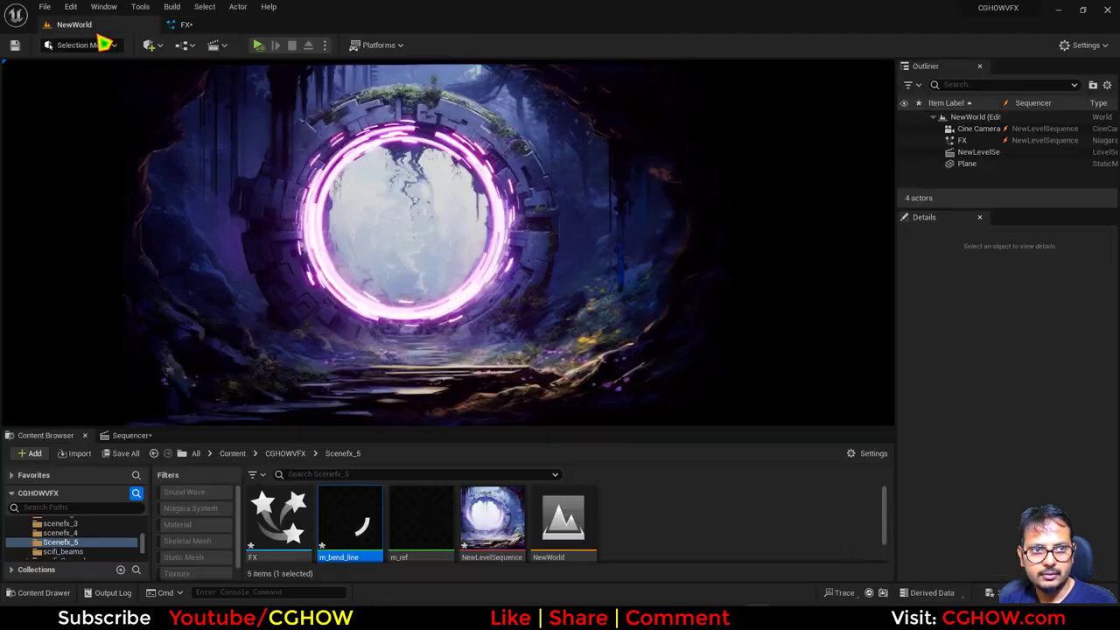
Set Fountain002's uniform sprite size range to minimum 75 and maximum 80, and check the portal in the level
left_click(201, 25)
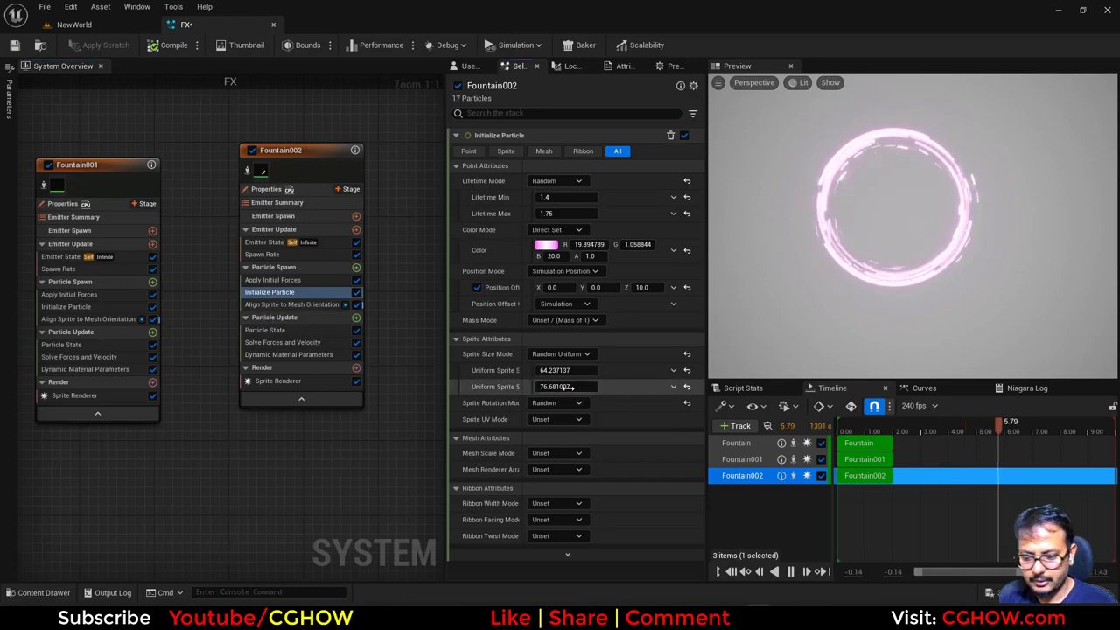
left_click(567, 387)
type("80")
left_click(551, 370)
type("7")
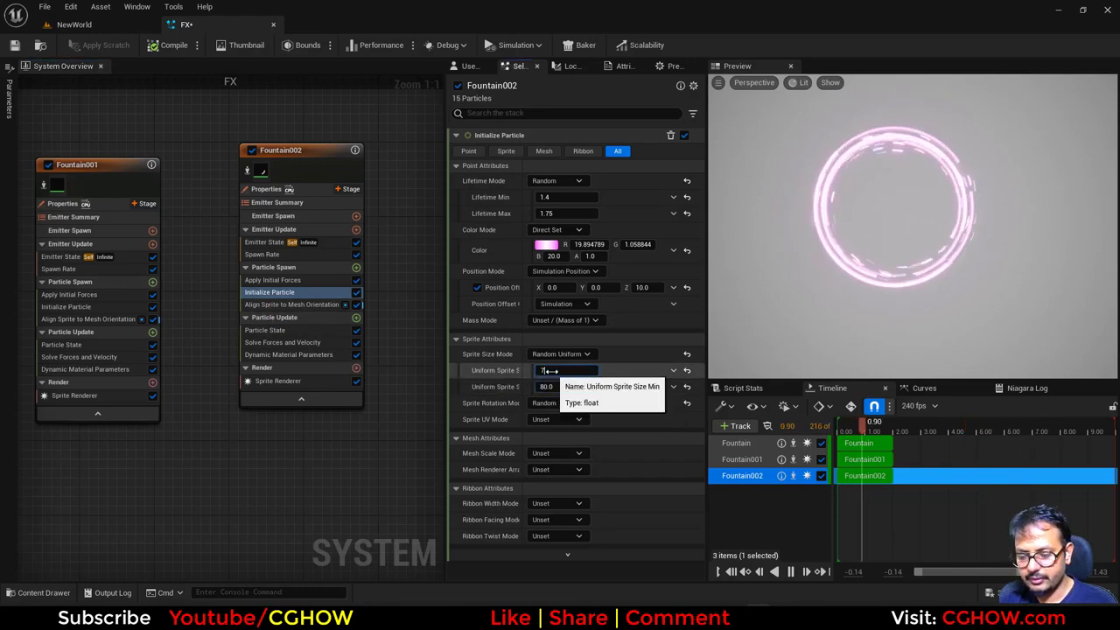
type("5")
key("Return")
left_click(113, 29)
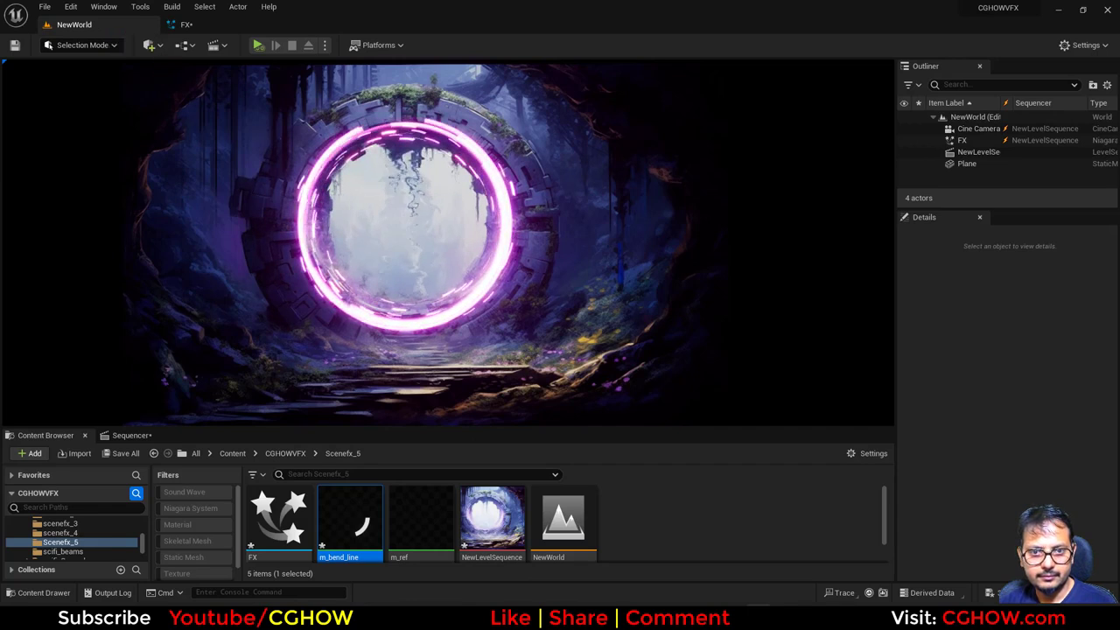
Set Fountain002's particle lifetime range to minimum 0.4 and maximum 0.6, and check the portal in the level
left_click(197, 30)
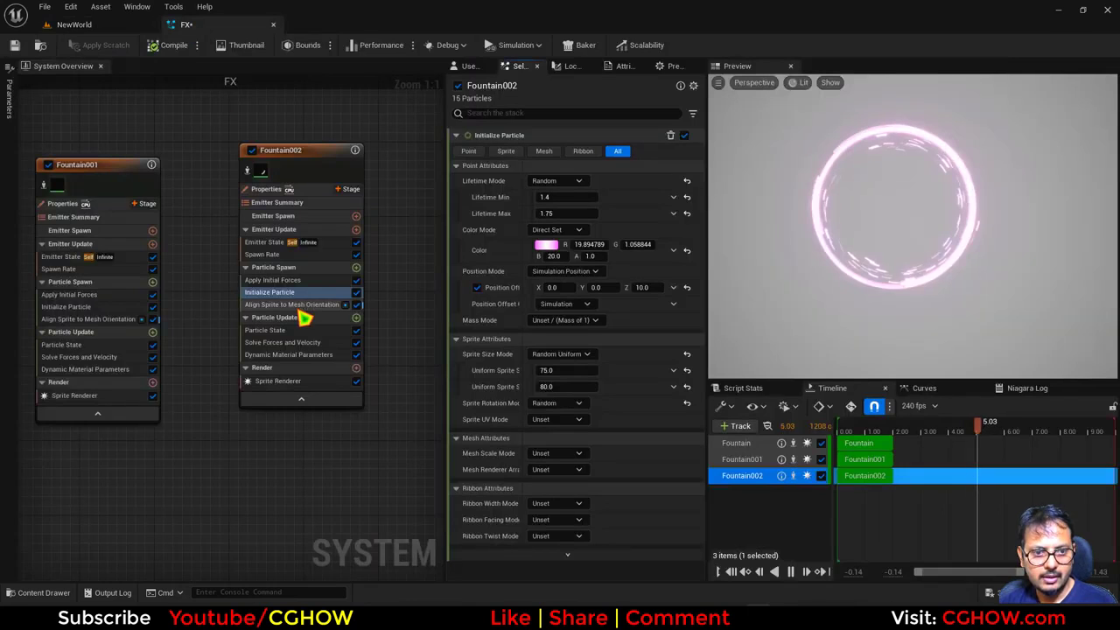
left_click(543, 215)
type("1.4")
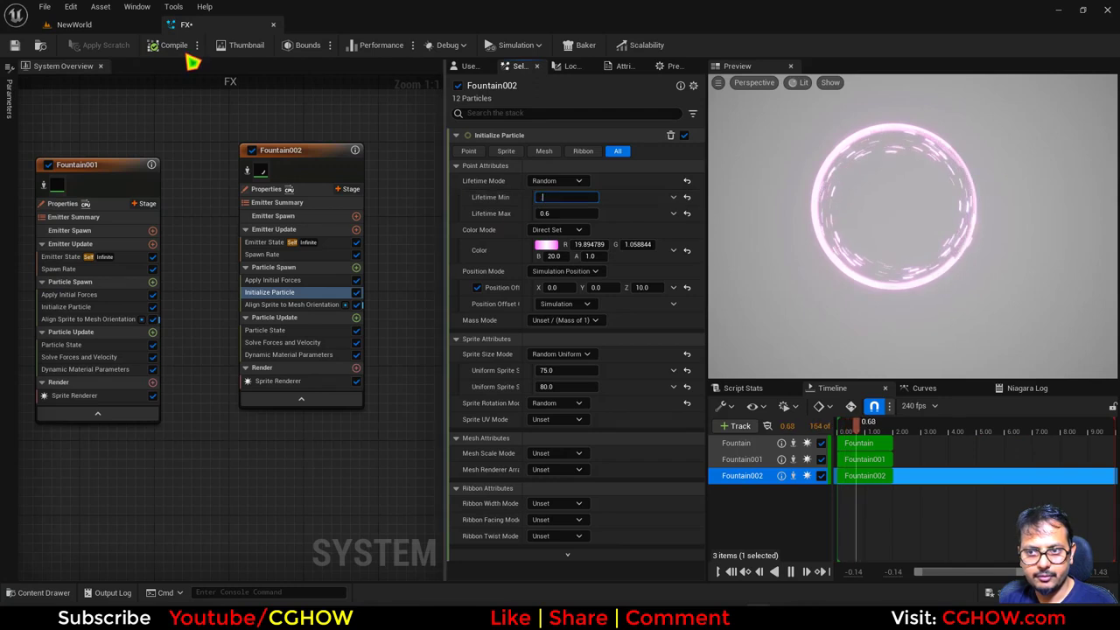
key("Return")
left_click(77, 26)
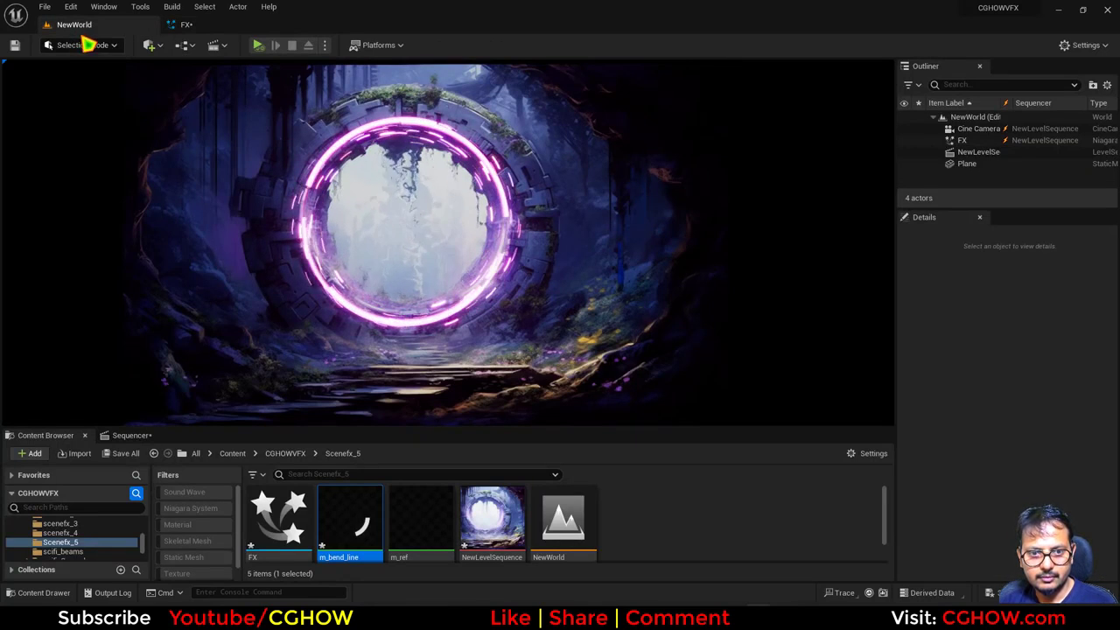
left_click(198, 30)
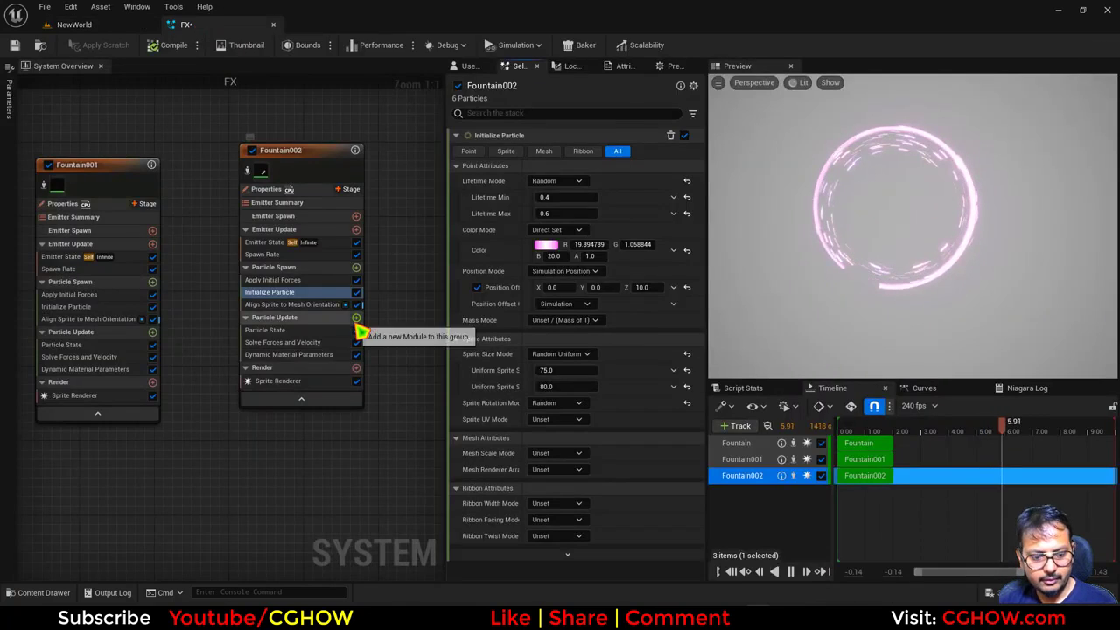
Add a Sprite Rotation Rate module to Fountain002's Particle Update and drive its rotation rate with a Random Range Float
left_click(356, 318)
type("rate")
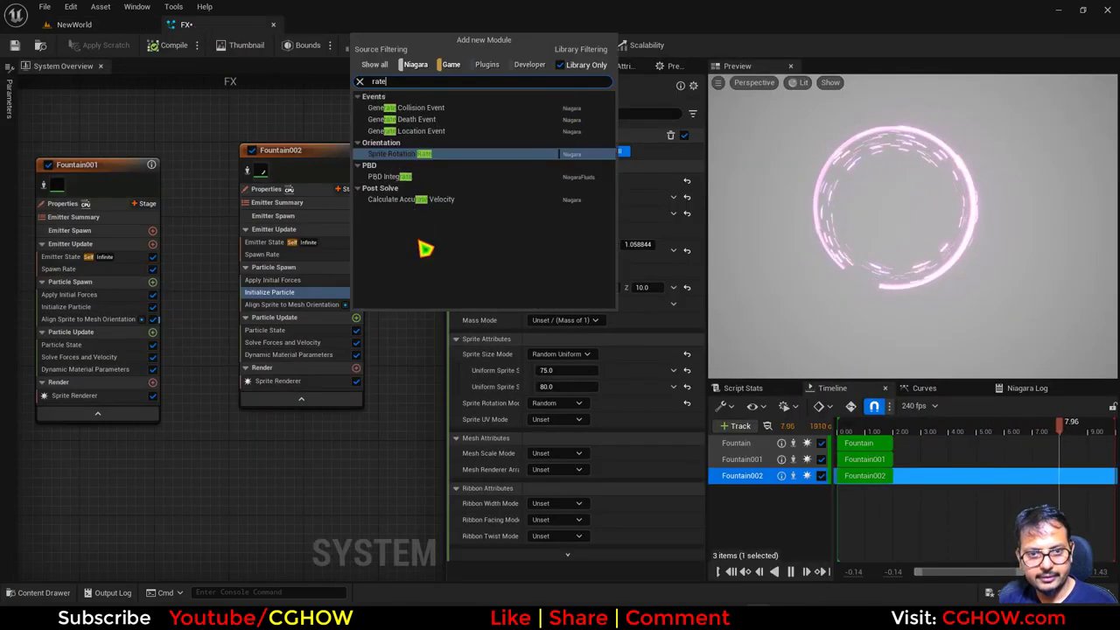
left_click(397, 156)
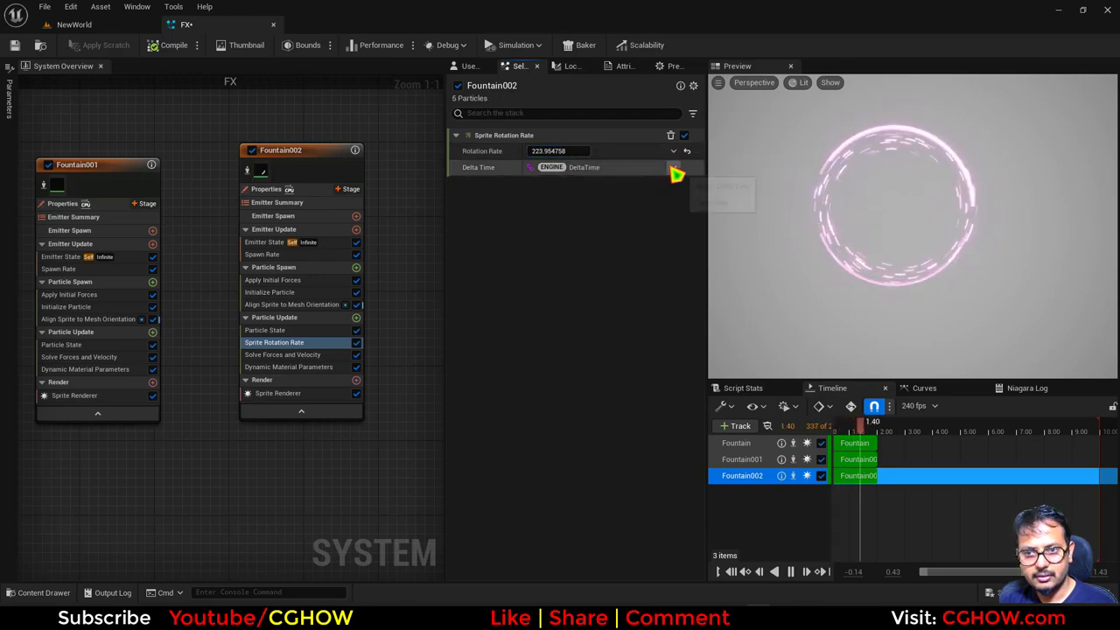
left_click(674, 152)
type("uni")
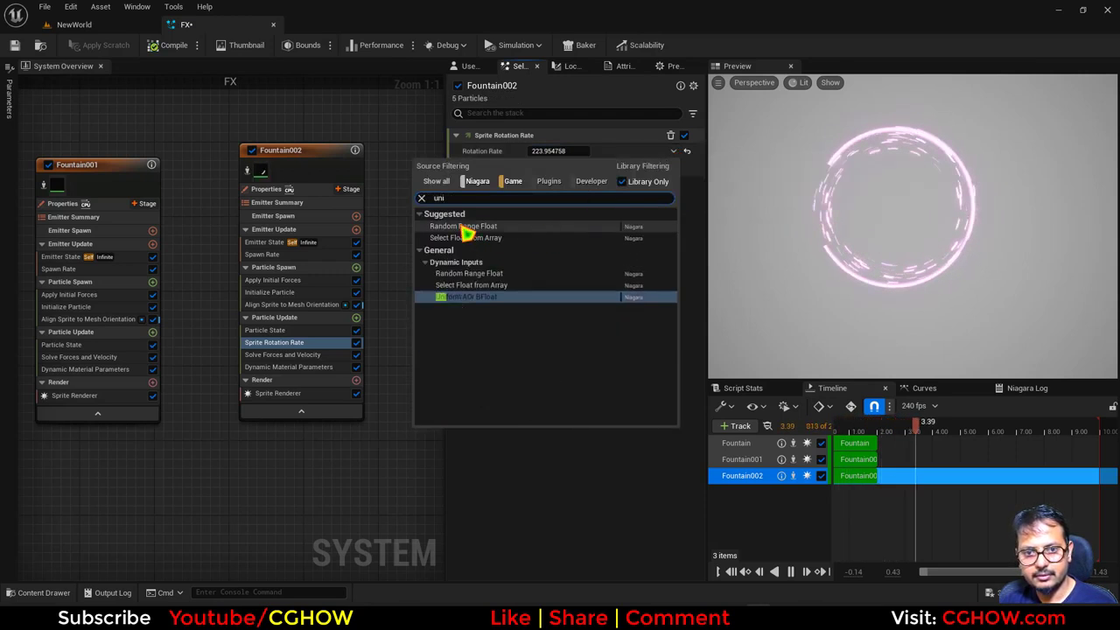
left_click(464, 226)
Set Fountain002's sprite rotation rate range to minimum 200 and maximum 400, and check the portal in the NewWorld level
left_click(560, 183)
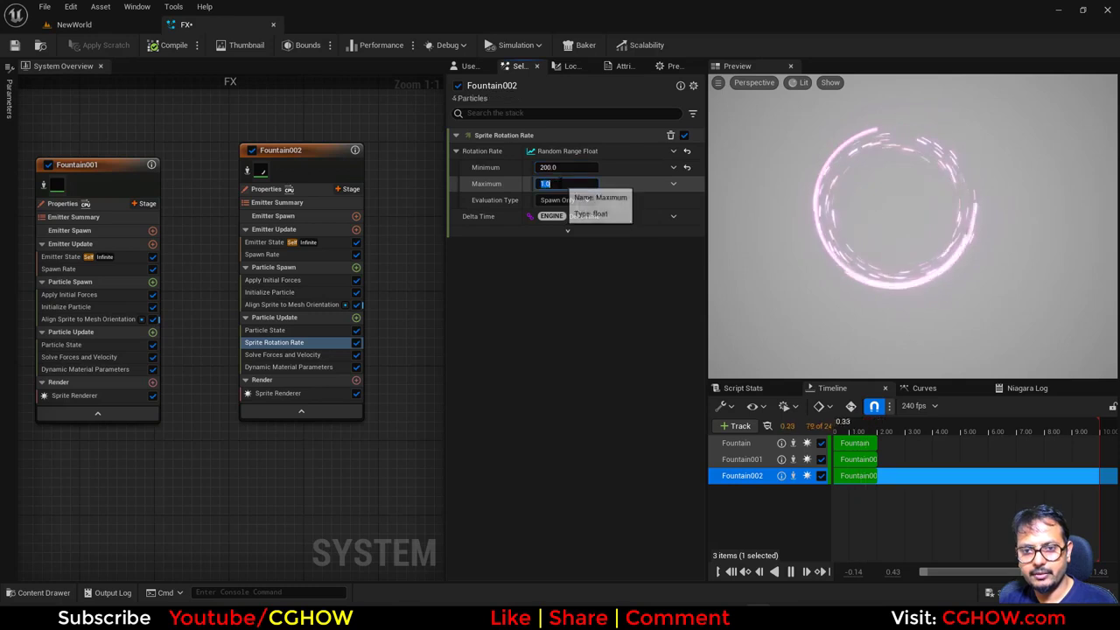
type("400")
key("Return")
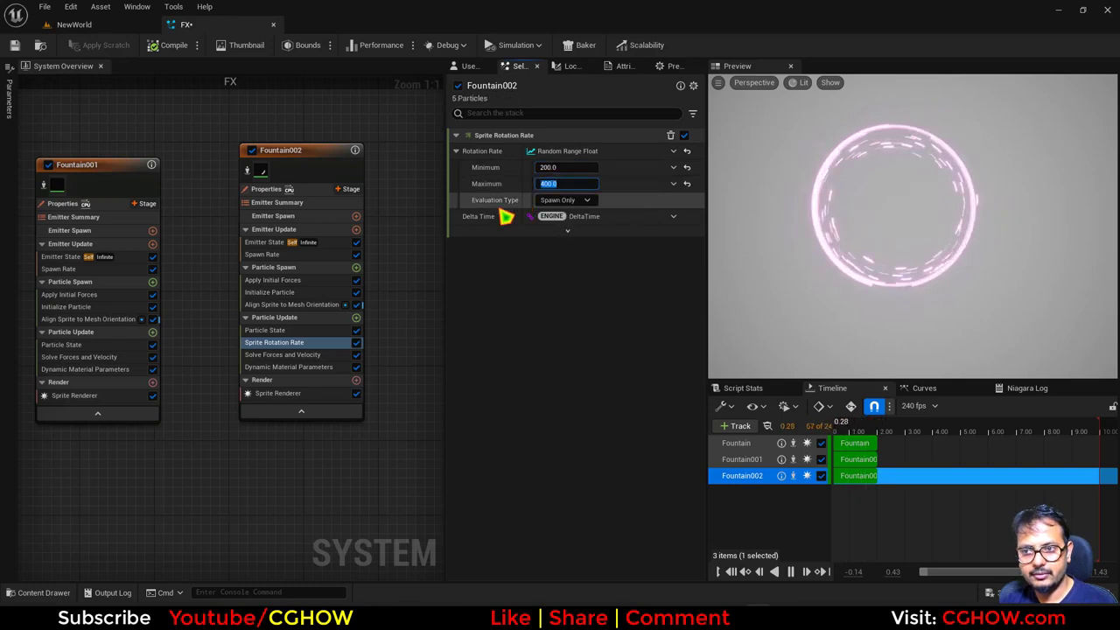
left_click(96, 29)
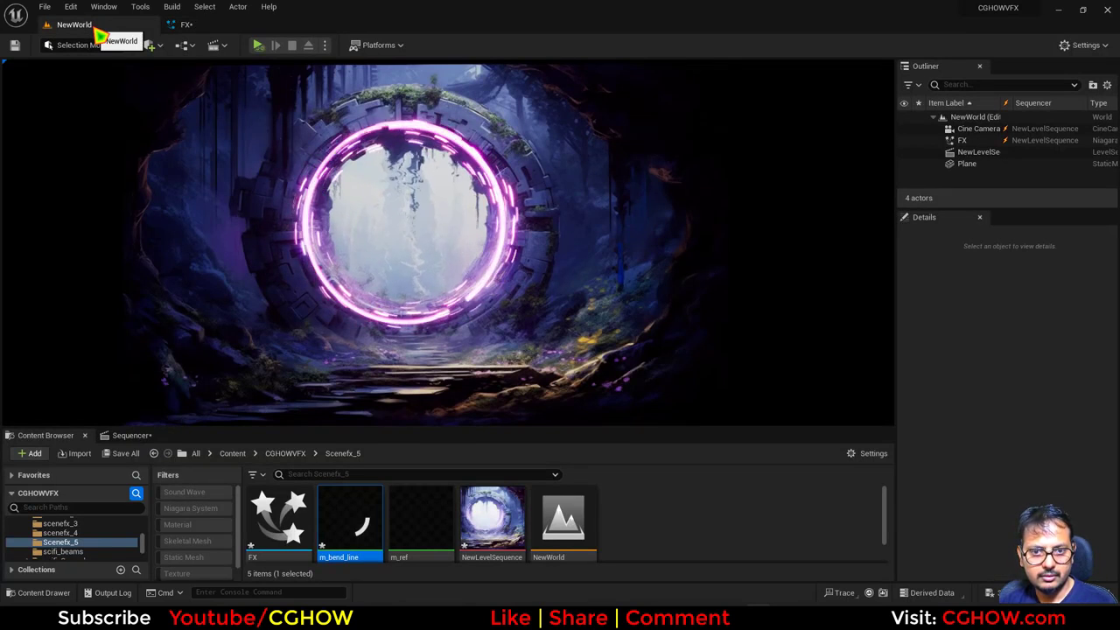
left_click(186, 25)
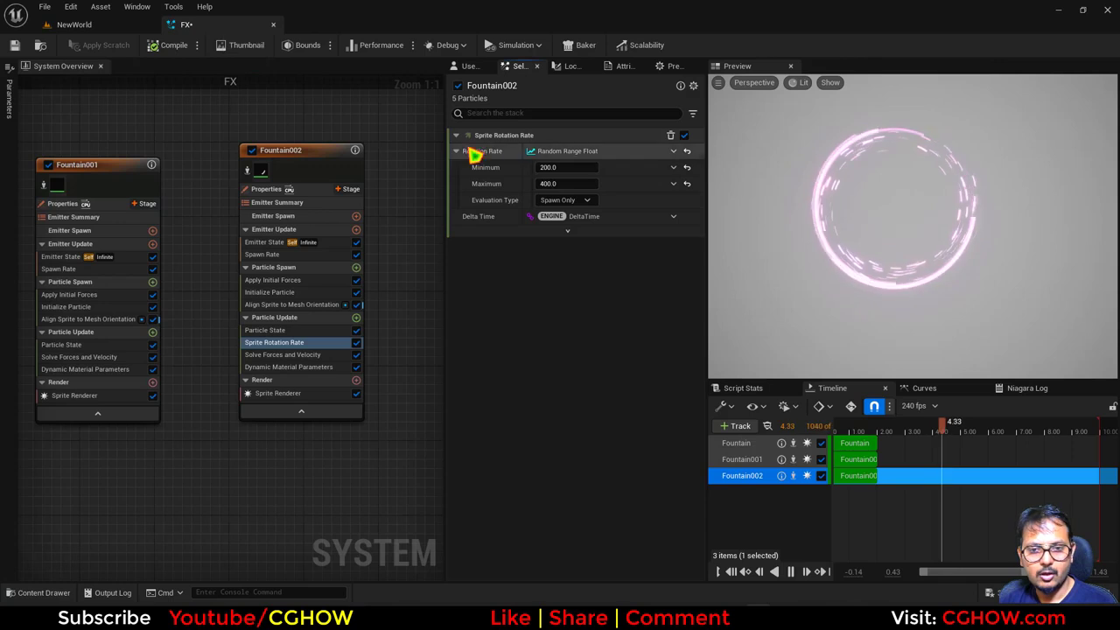
Set Fountain002's sprite rotation rate range to minimum -200 and maximum 200, and check the portal in the level
type("200")
left_click(557, 167)
type("-")
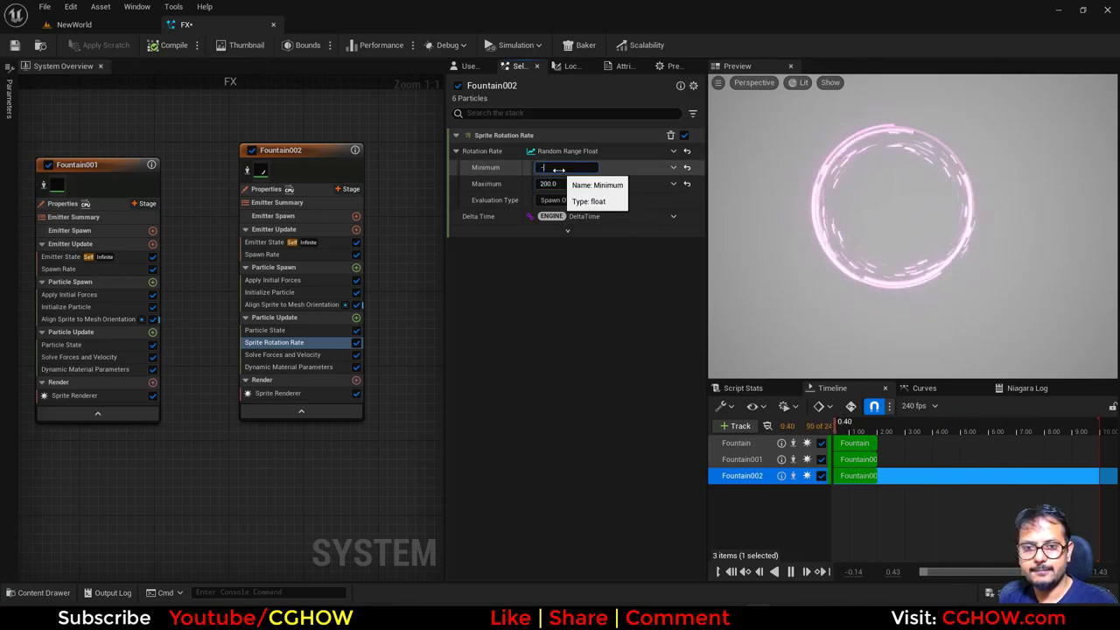
type("100")
left_click(125, 28)
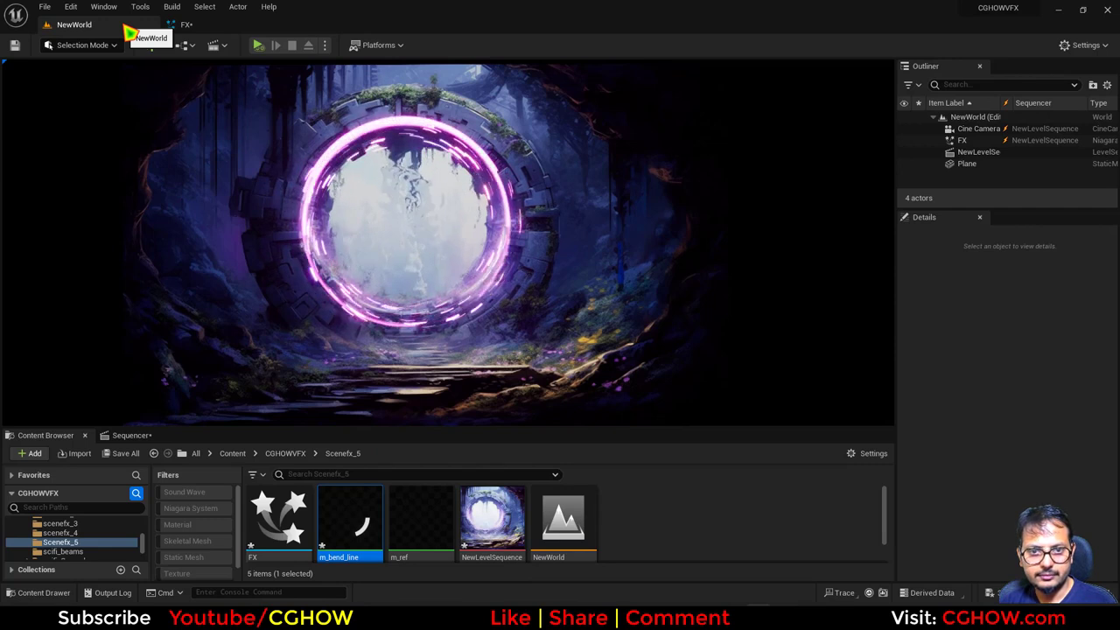
left_click(184, 24)
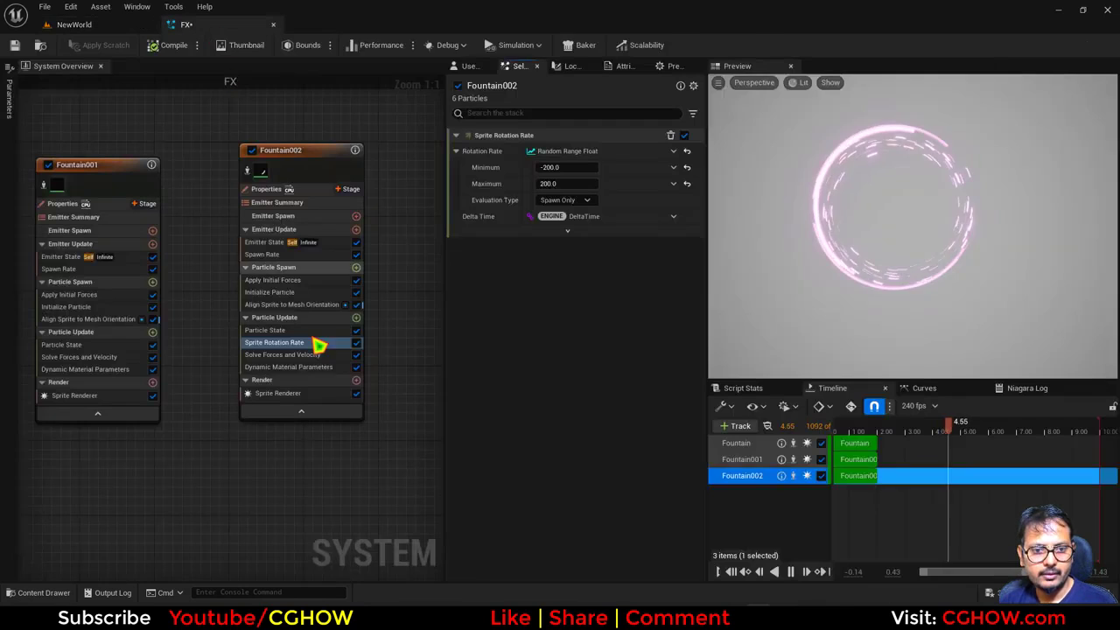
Add a Scale Color module to Fountain002's Particle Update with Scale Alpha following a rise-and-fall Float from Curve, and check the portal
left_click(356, 317)
type("sca")
left_click(390, 112)
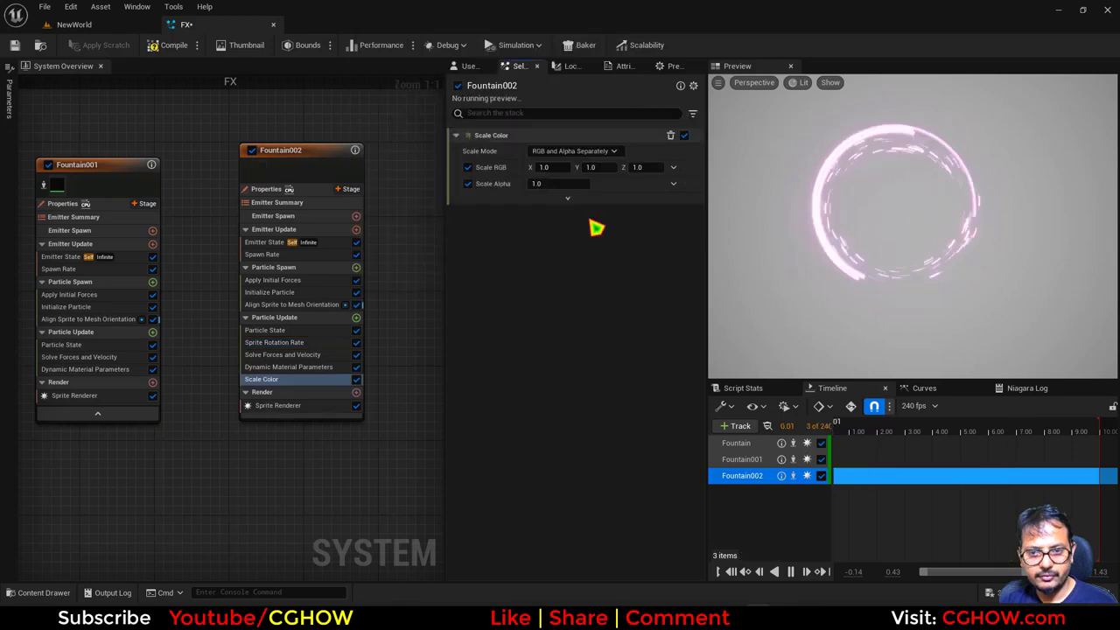
left_click(672, 184)
left_click(490, 270)
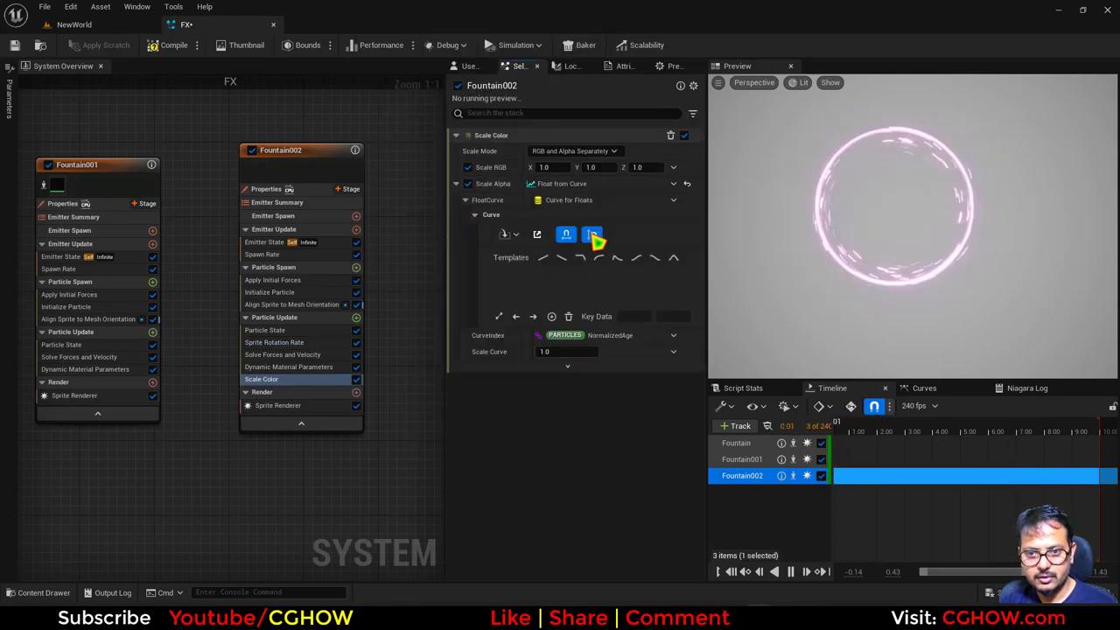
left_click(85, 26)
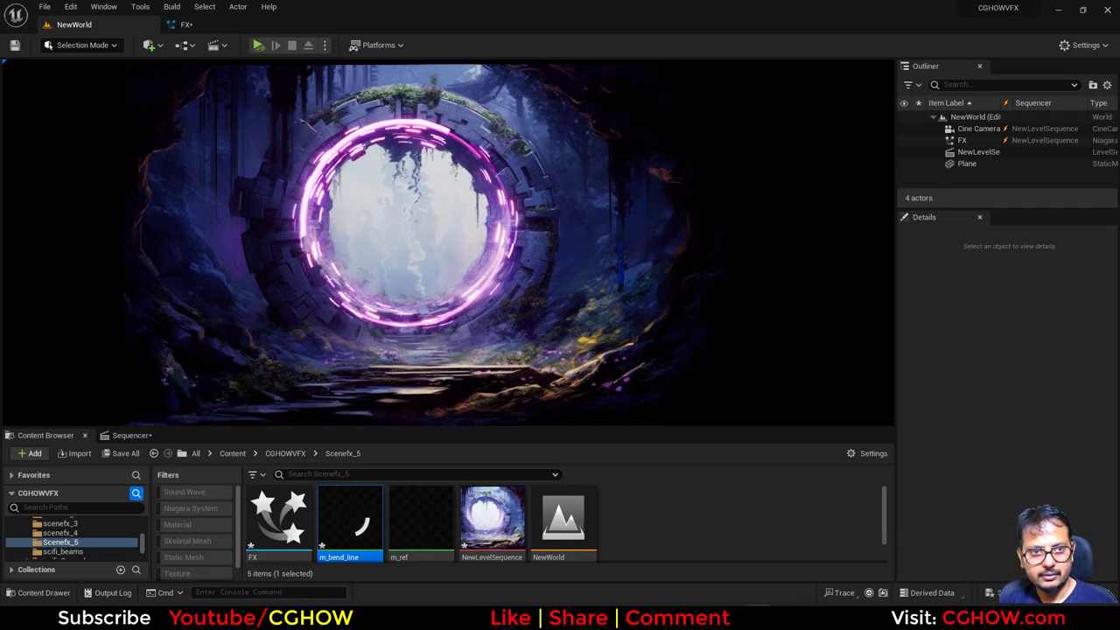
left_click(201, 26)
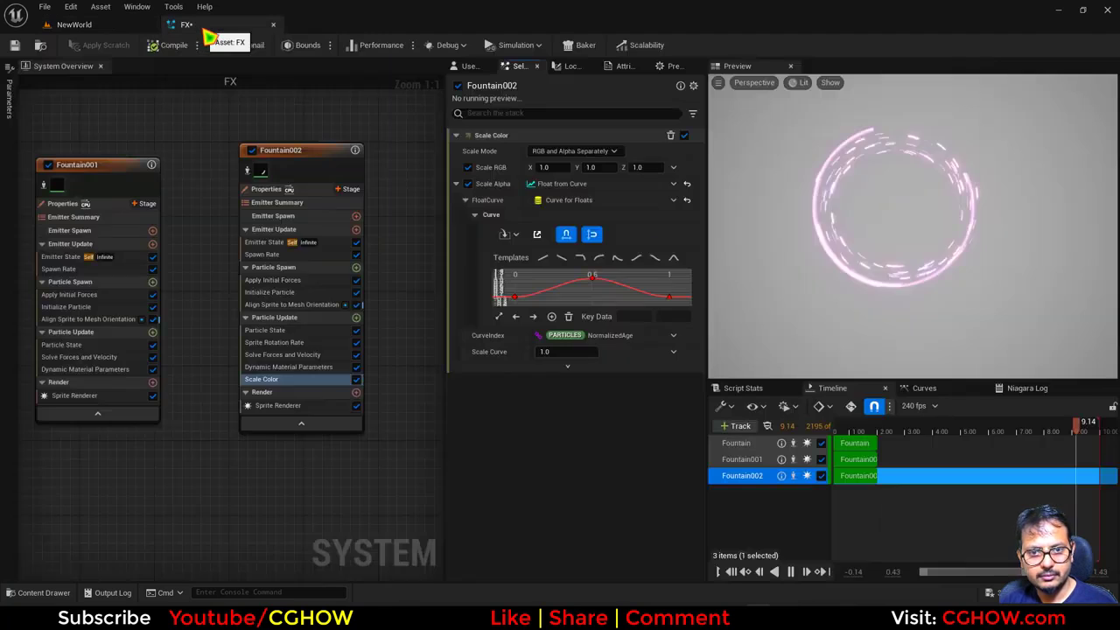
Set Fountain002's spawn rate to about 78.8 and its minimum uniform sprite size to about 57.4, and check the portal
left_click(267, 254)
left_click_drag(541, 153, 495, 170)
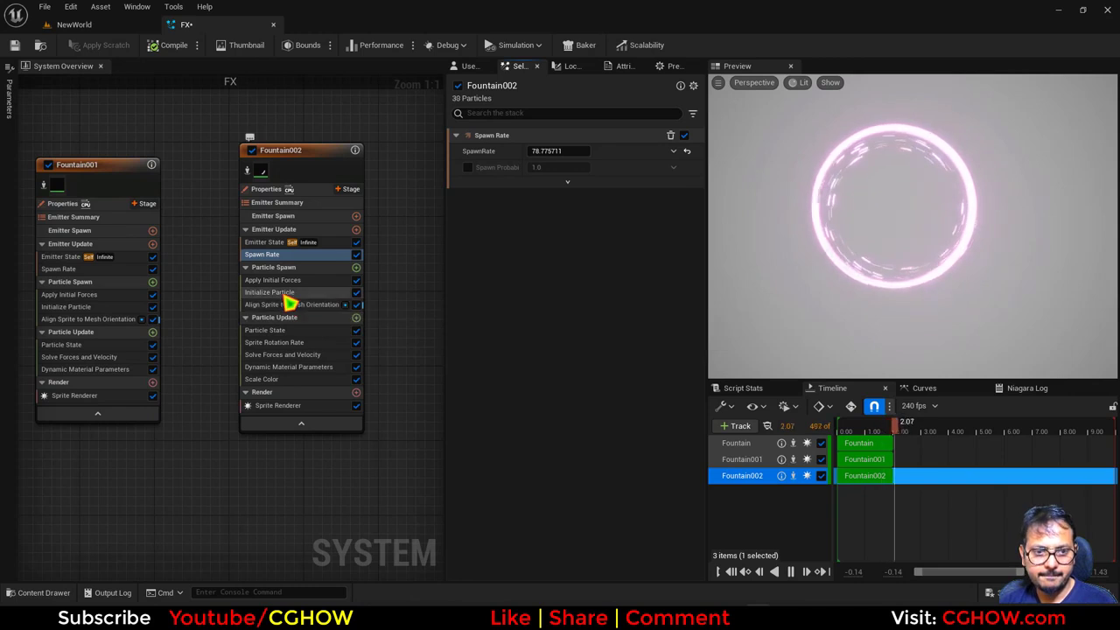
left_click(279, 292)
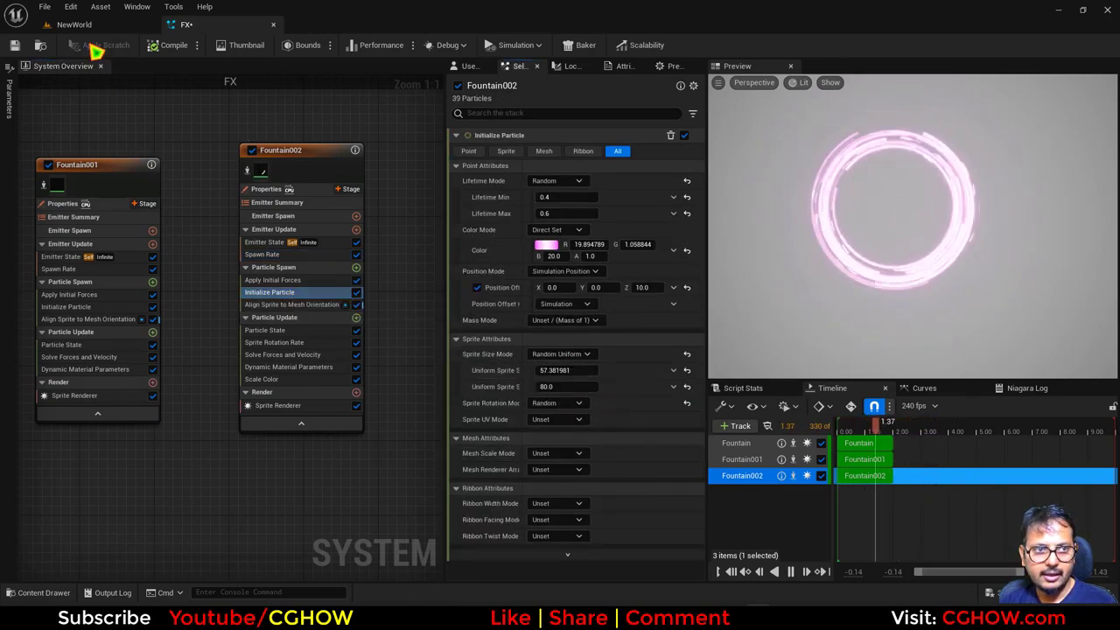
left_click(77, 24)
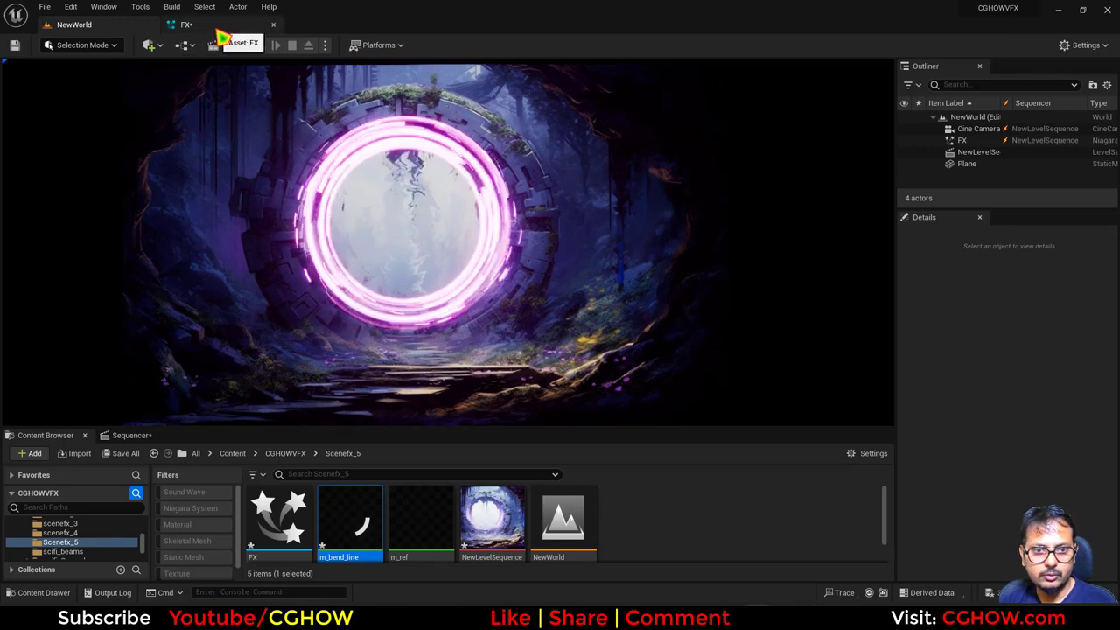
left_click(188, 25)
Set the brightness value of Fountain002's initial particle color to 1 and check the portal in the level
left_click(285, 280)
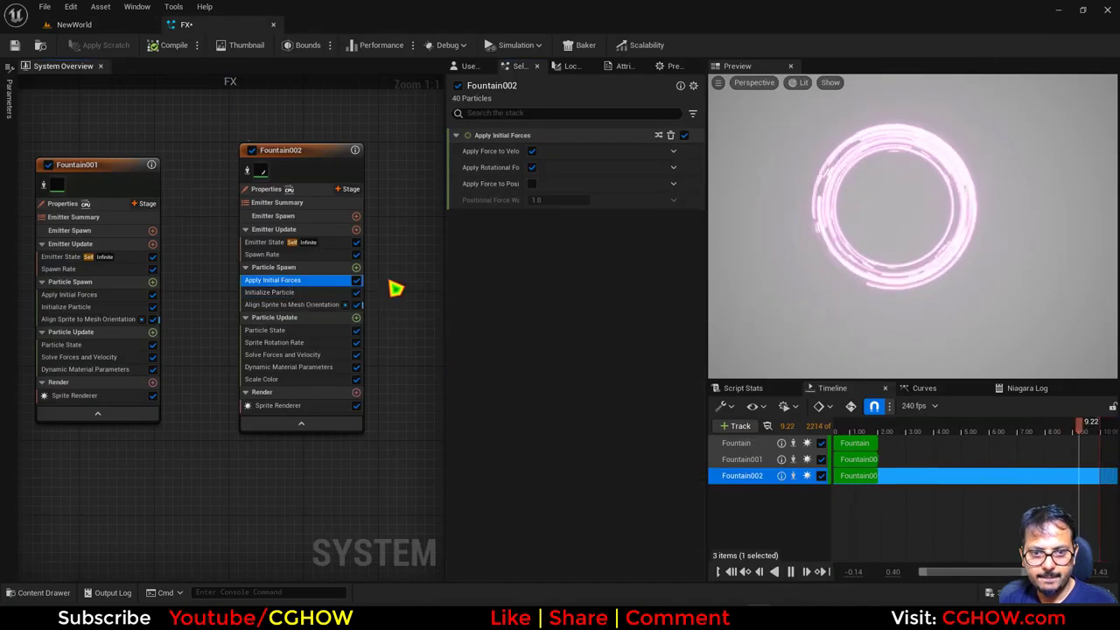
left_click(305, 294)
left_click(546, 245)
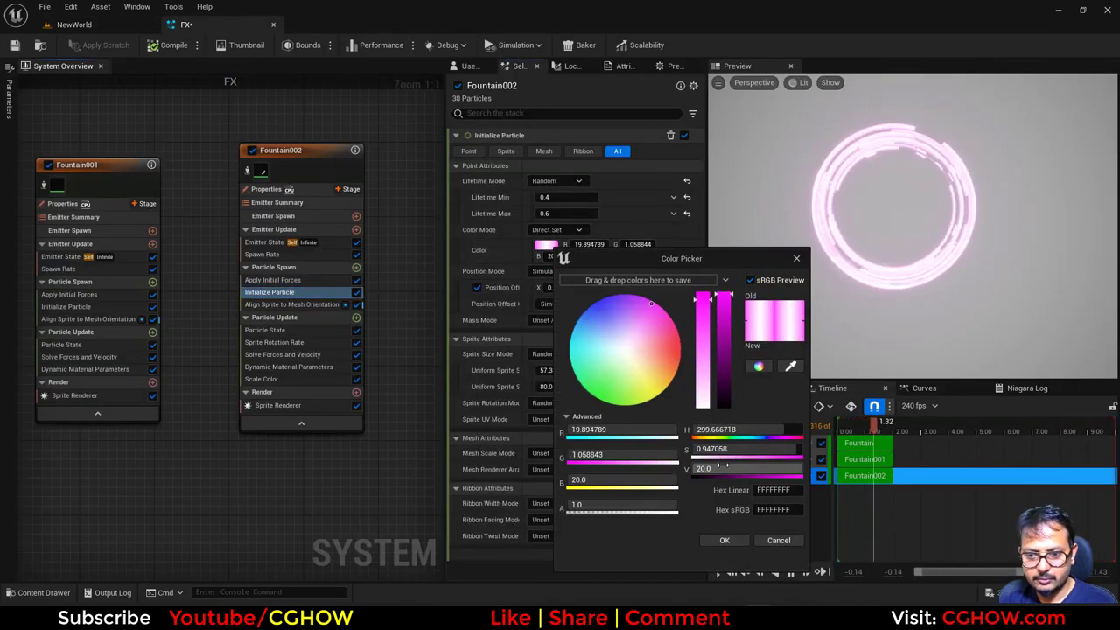
type("1")
left_click(729, 539)
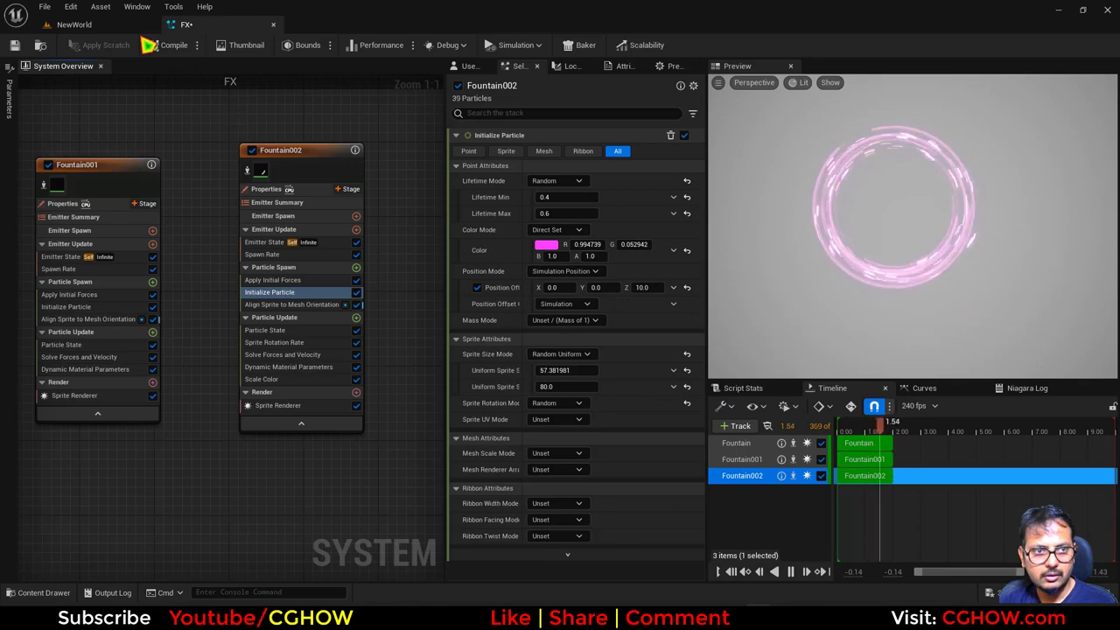
left_click(136, 30)
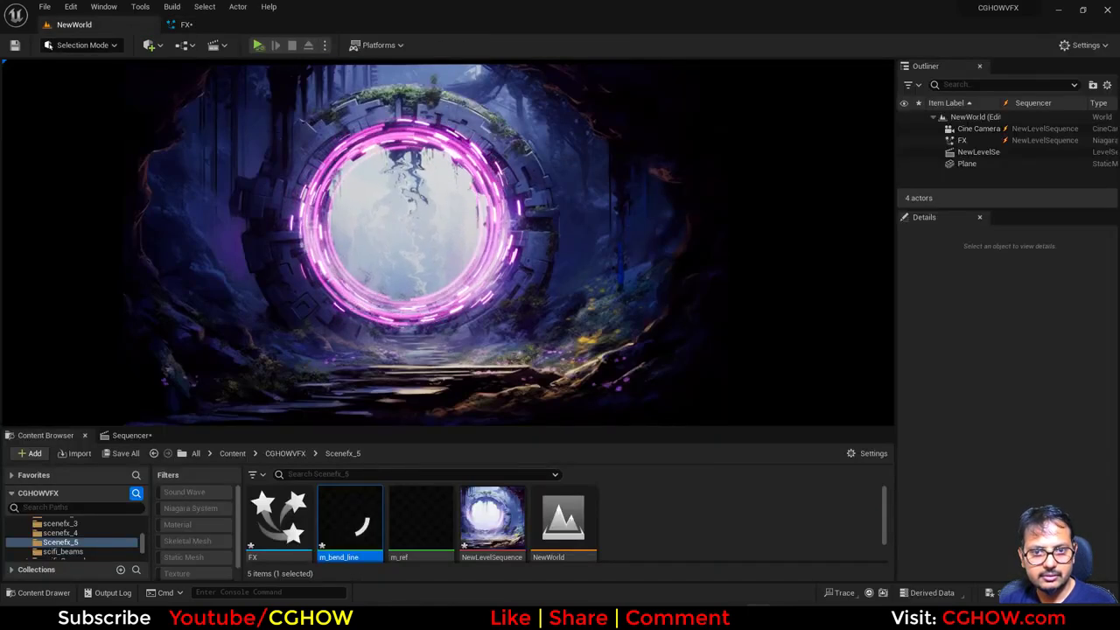
left_click(186, 24)
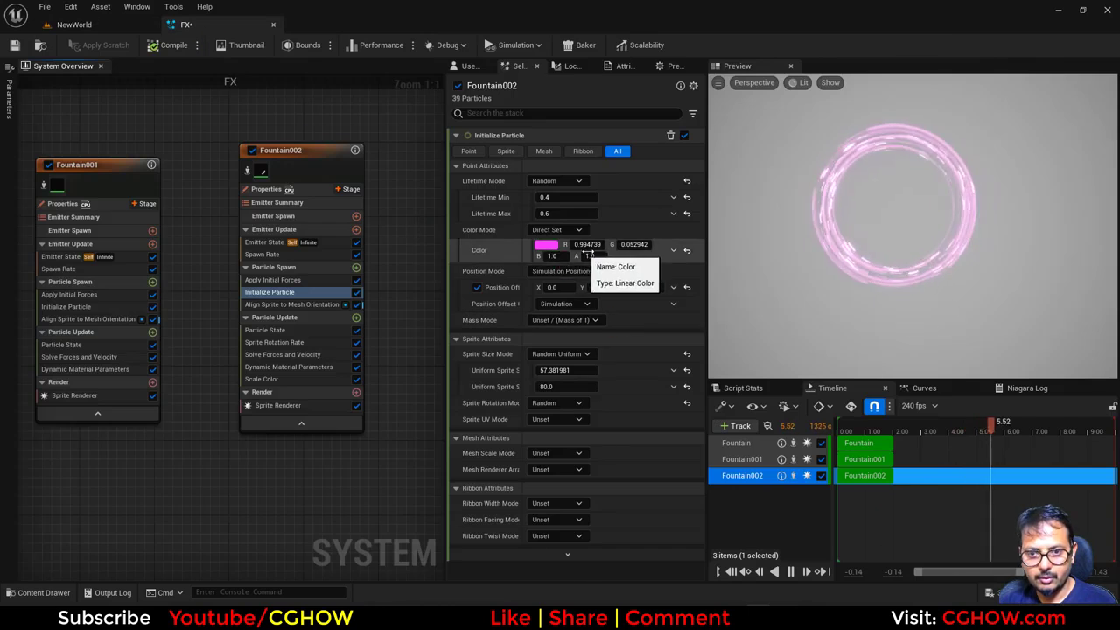
Set the alpha of Fountain002's initial particle color to 0.1 and check the portal in the level
left_click(590, 256)
type("0.1")
key("Return")
left_click(101, 29)
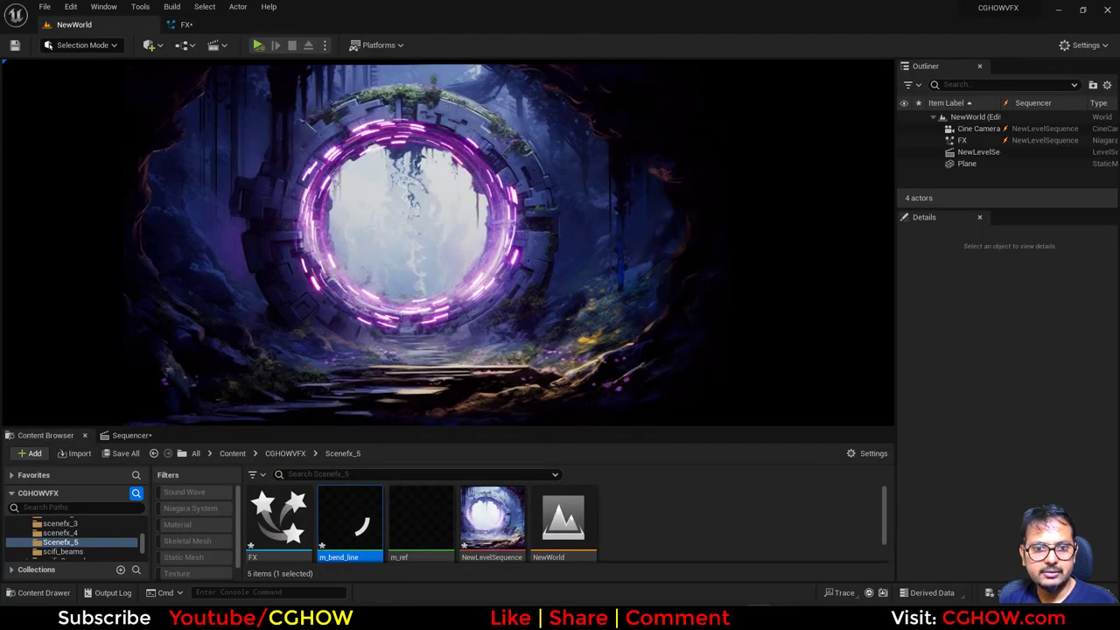
left_click(189, 26)
Duplicate the Fountain002 emitter within the FX system
right_click_drag(285, 125, 147, 128)
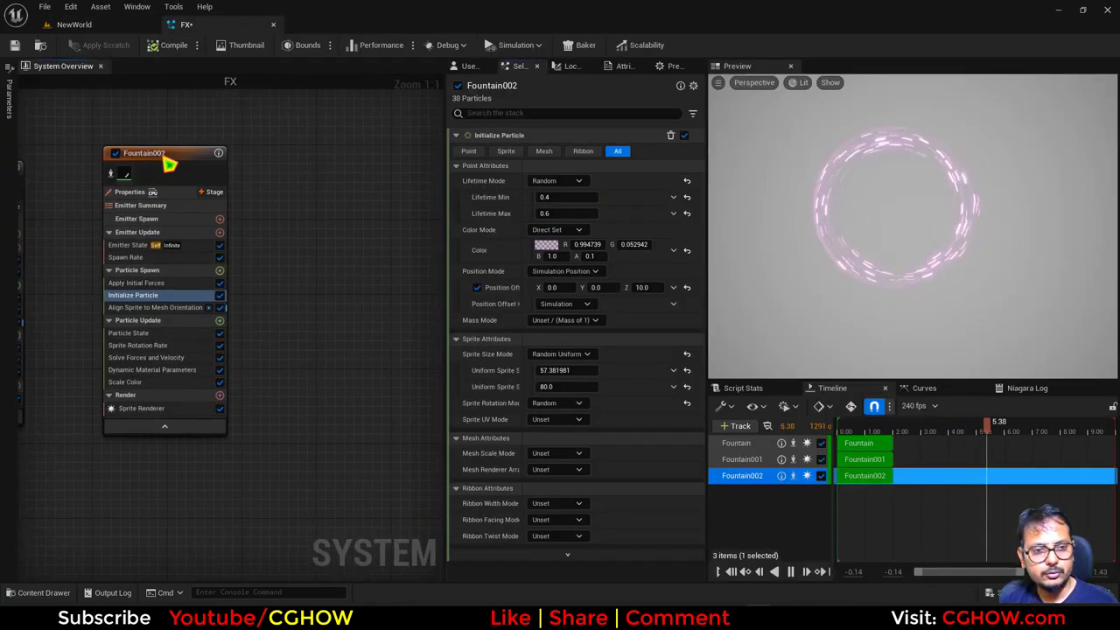
left_click(165, 158)
key("ctrl+w")
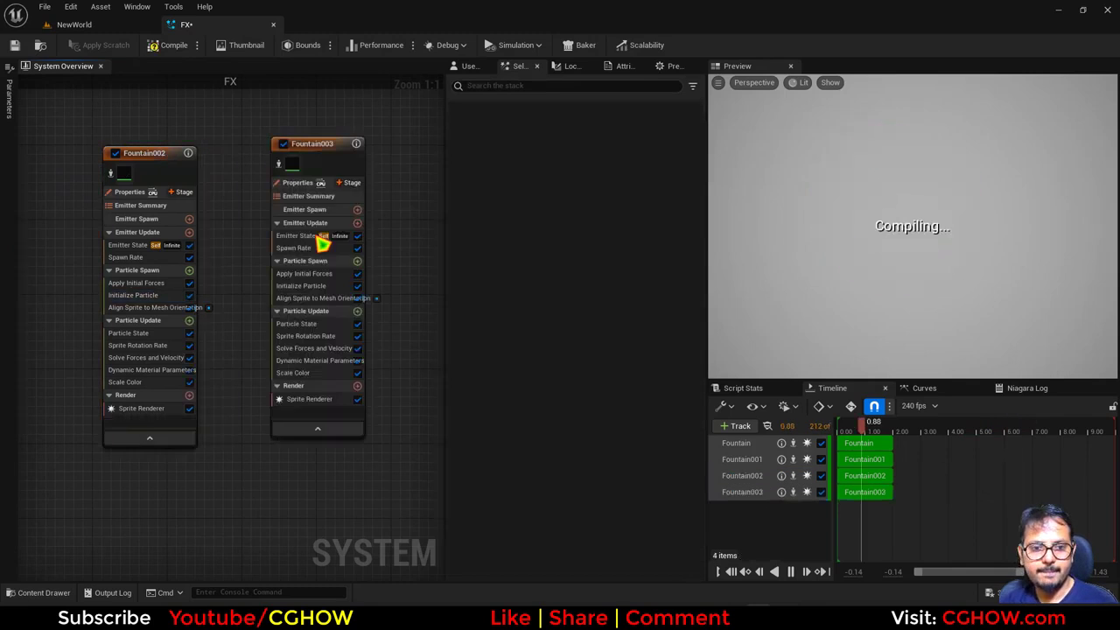
Set Fountain003's minimum uniform sprite size to 75 and the brightness value of its initial particle color to 50
left_click(311, 292)
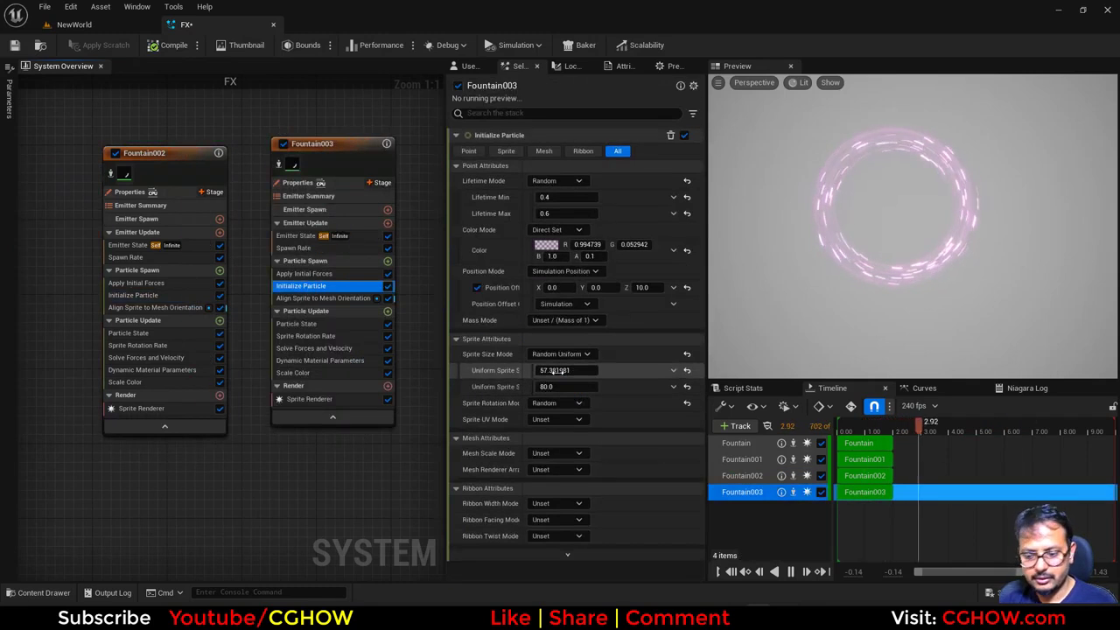
left_click(553, 370)
type("75")
left_click(551, 248)
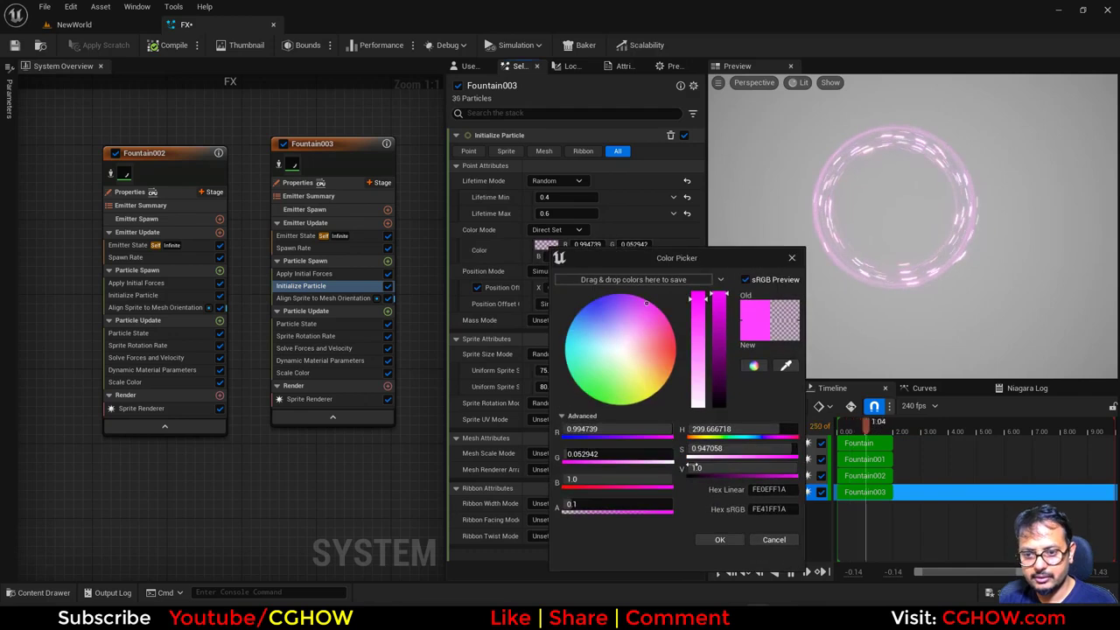
left_click(719, 539)
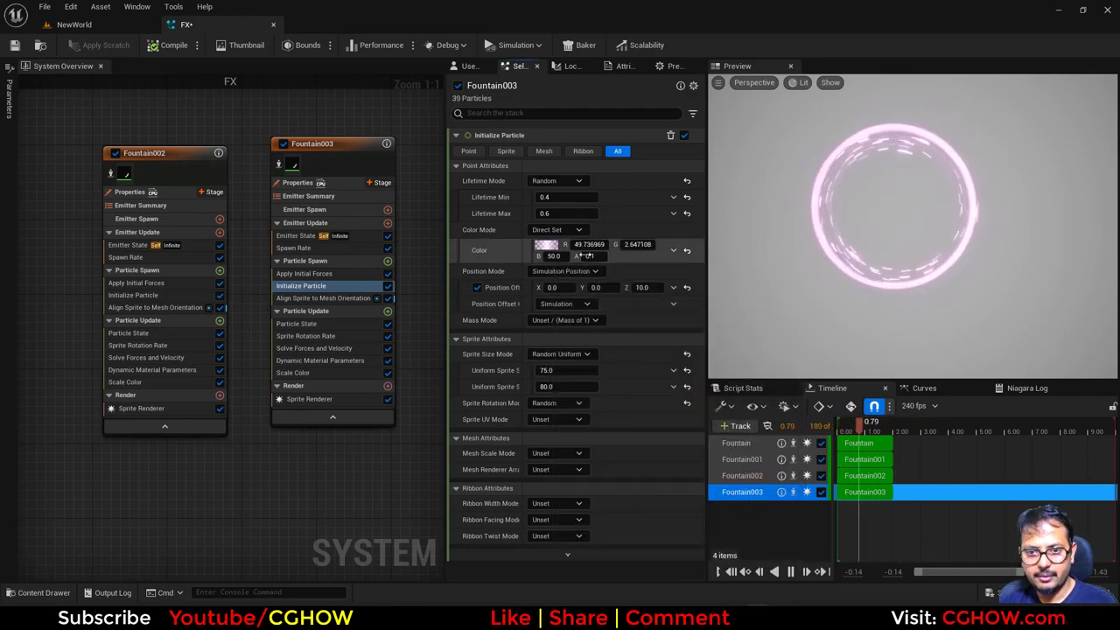
Reduce Fountain003's spawn rate to 10 and check the portal in the NewWorld level
left_click(338, 239)
left_click(334, 247)
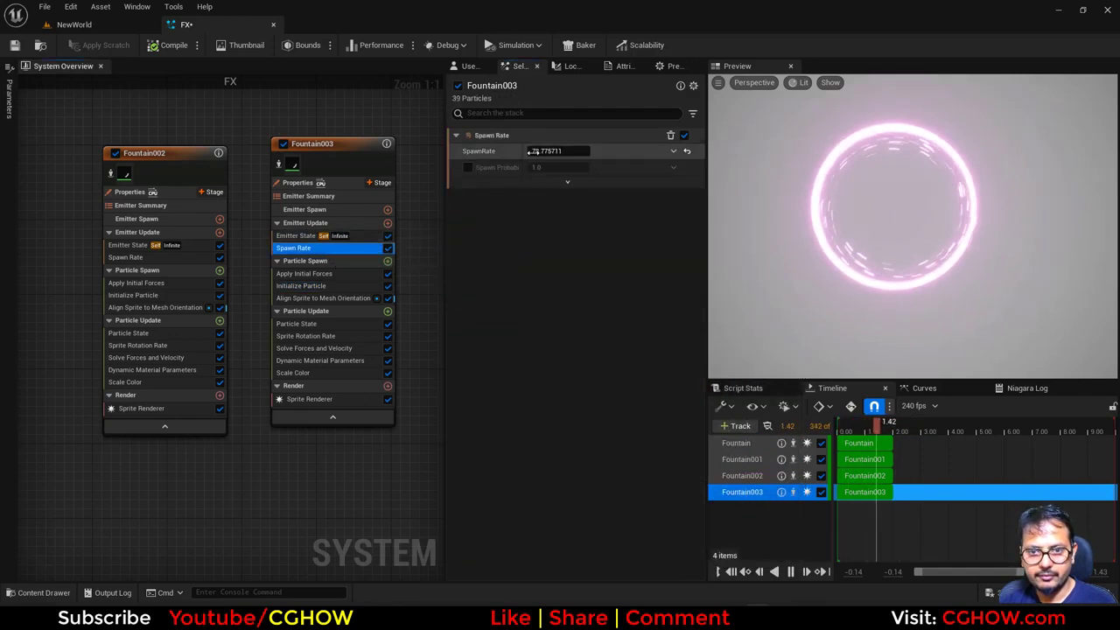
left_click(537, 152)
left_click_drag(537, 152, 467, 169)
left_click(68, 25)
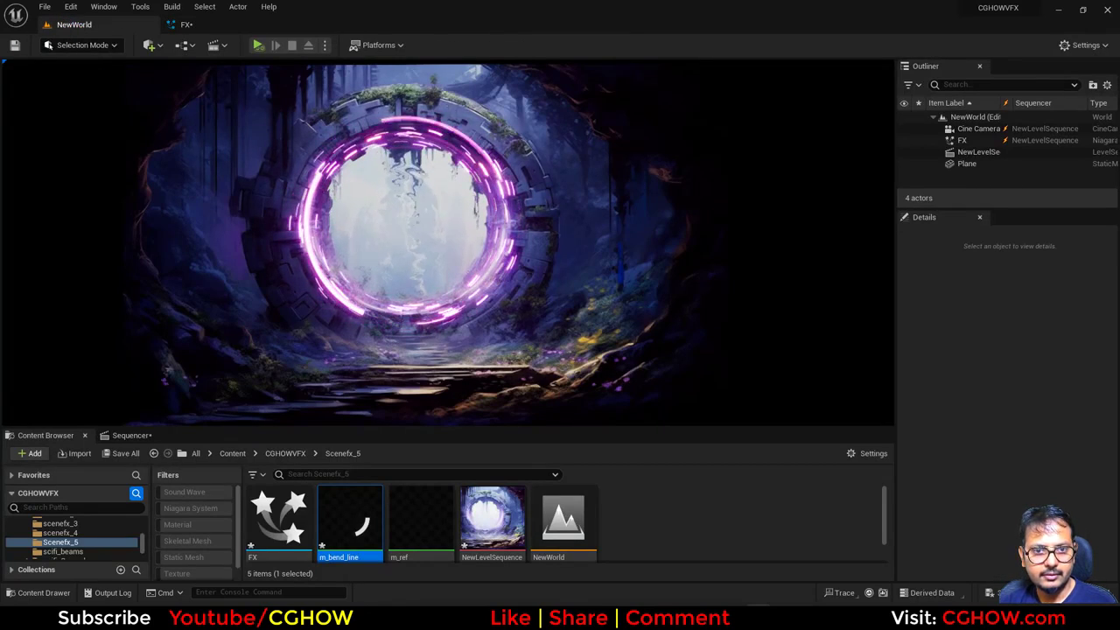
left_click(194, 28)
left_click(542, 152)
type("5")
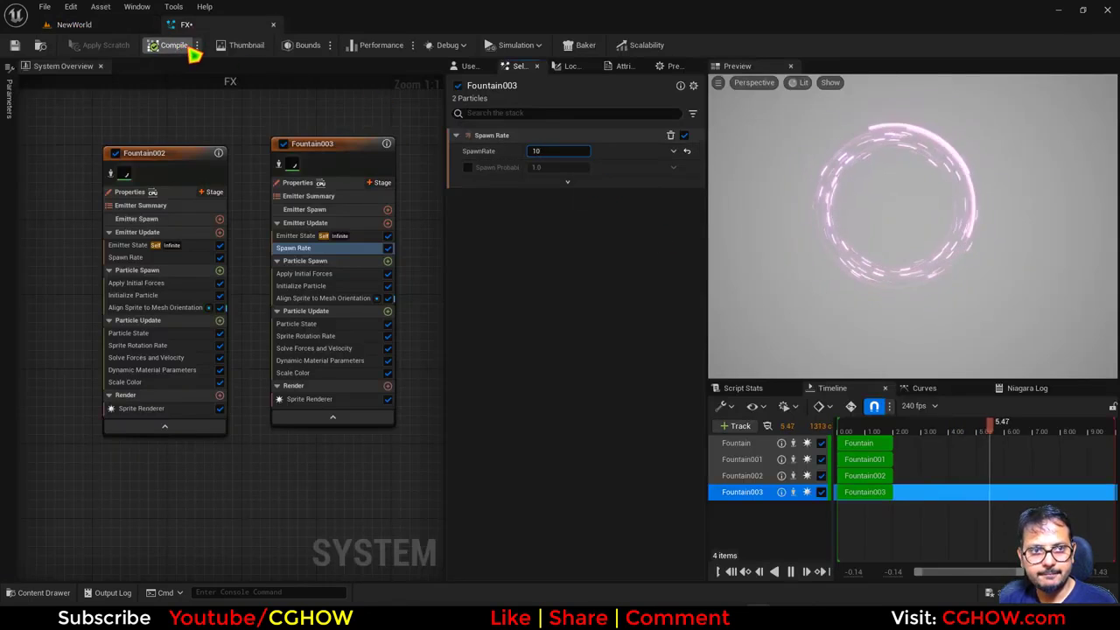
left_click(130, 26)
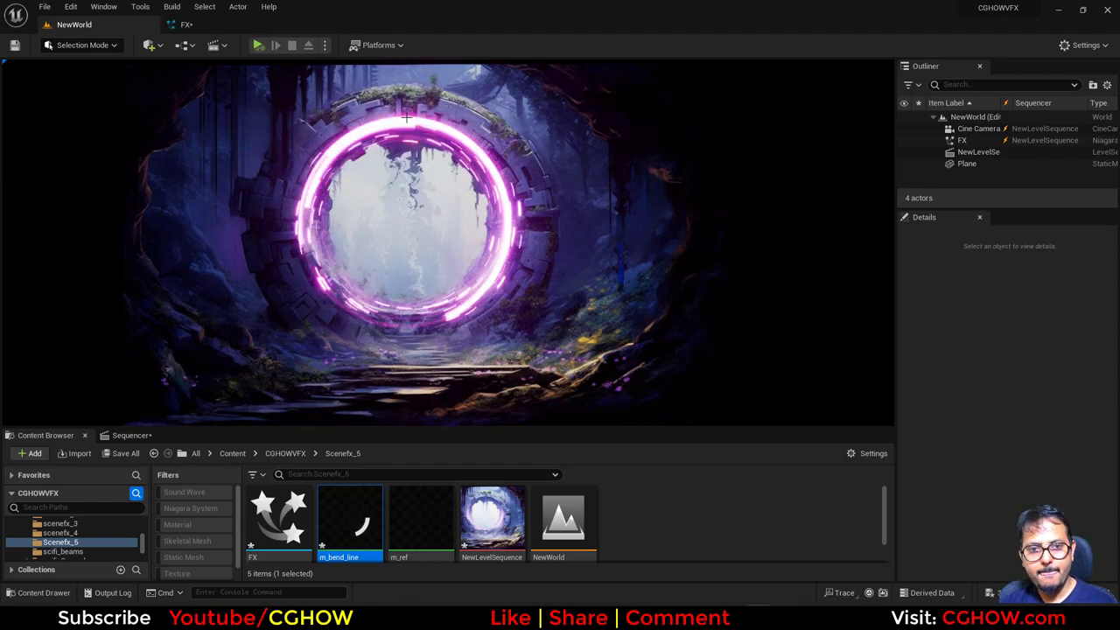
Duplicate the m_bend_line material as m_Rays and open the copy for editing
scroll(406, 523, "down", 1)
right_click(361, 534)
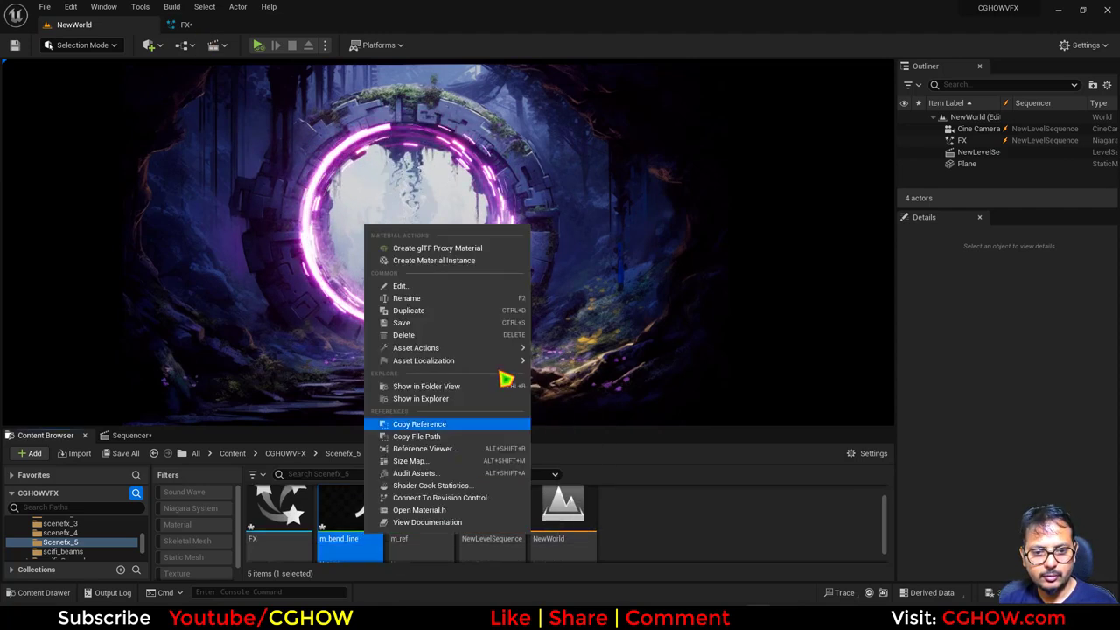
left_click(462, 313)
scroll(553, 562, "down", 1)
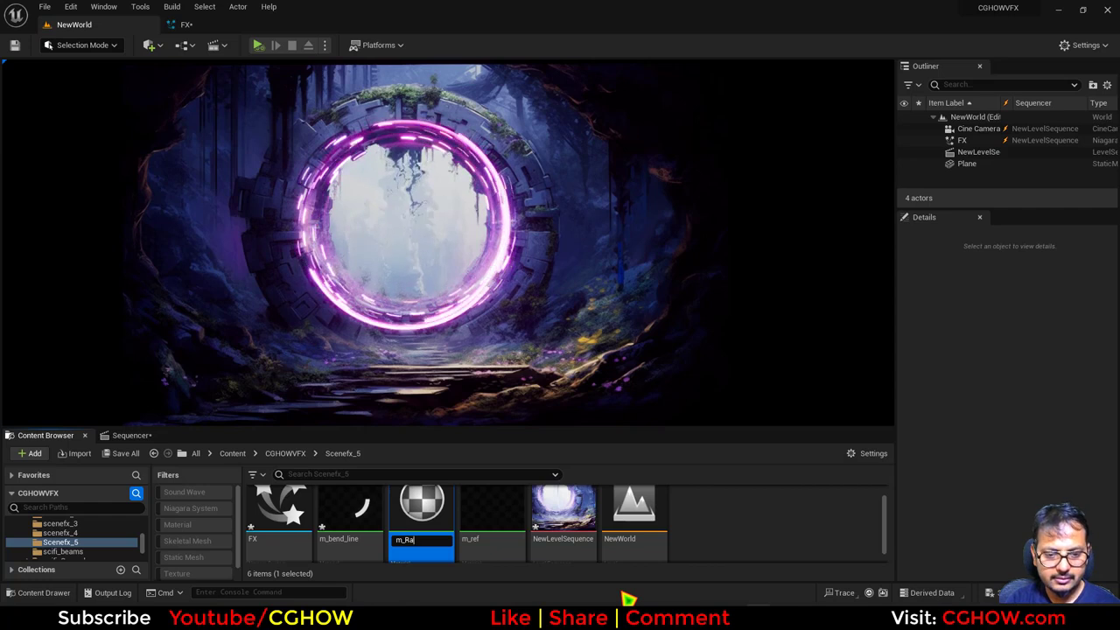
type("m_Rays")
key("Return")
key("Return")
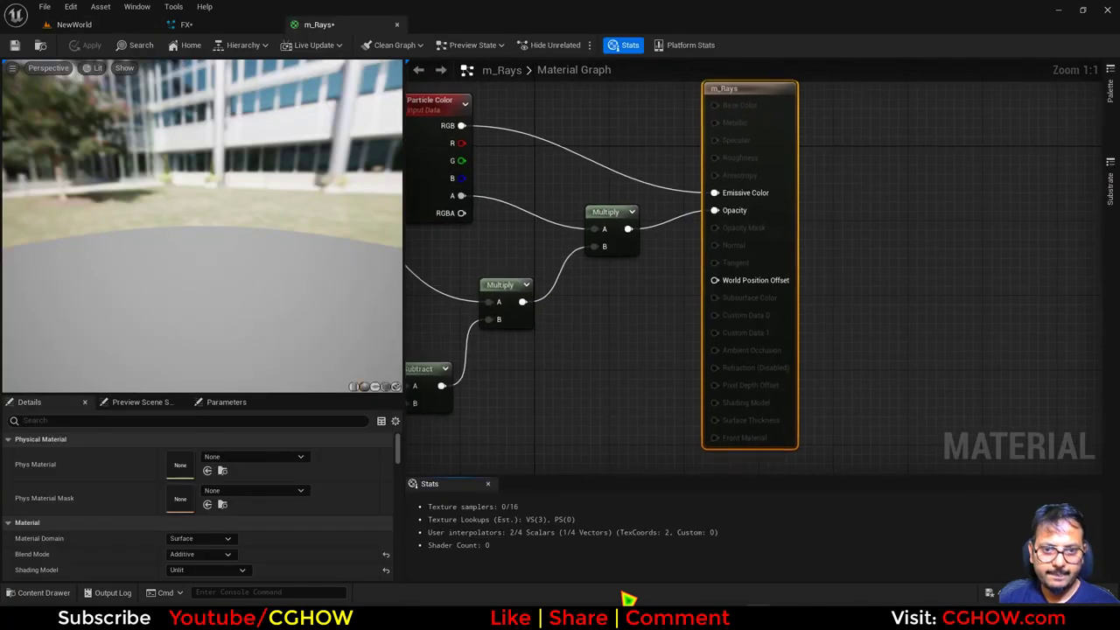
Preview the material on a plane and drive the upper RadialGradientExponential's Density with a new constant of 1
left_click(375, 386)
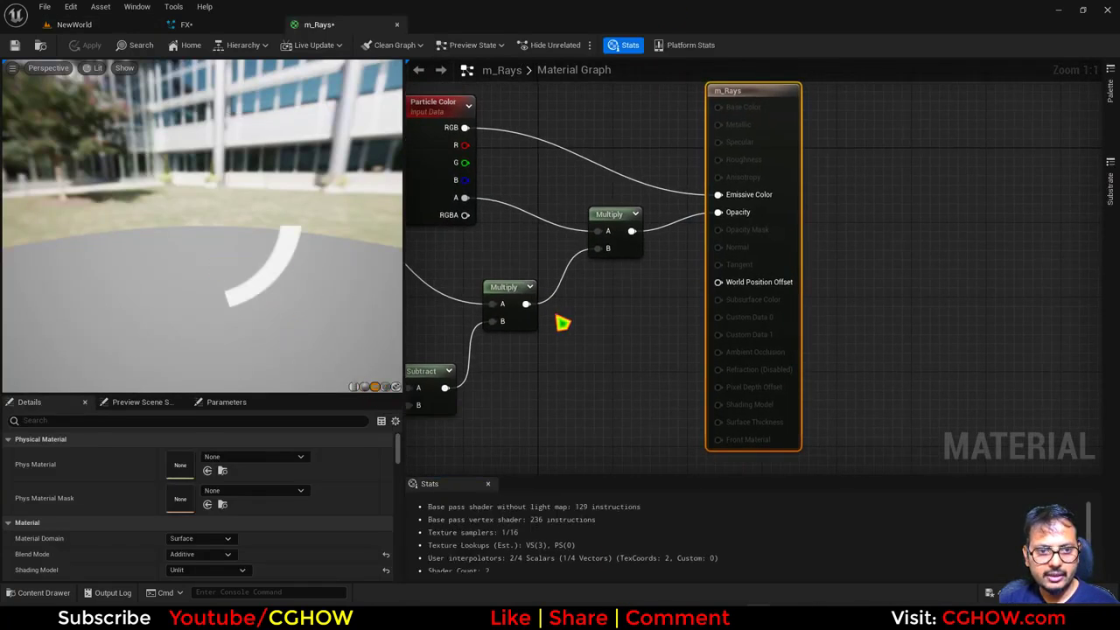
right_click_drag(427, 368, 606, 361)
right_click_drag(435, 328, 654, 296)
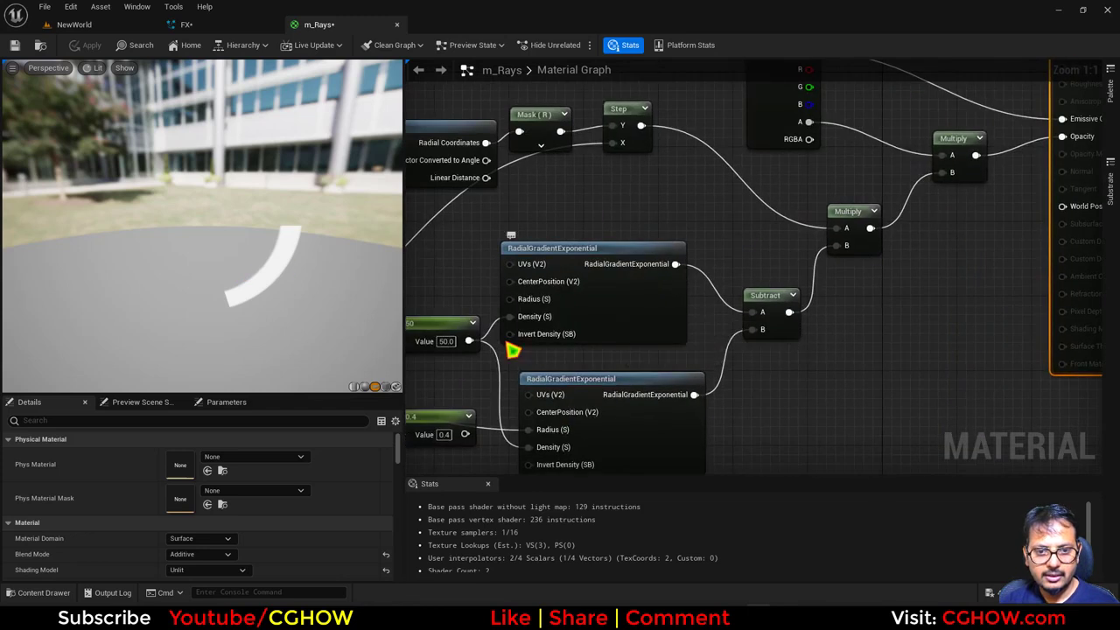
right_click_drag(513, 350, 628, 322)
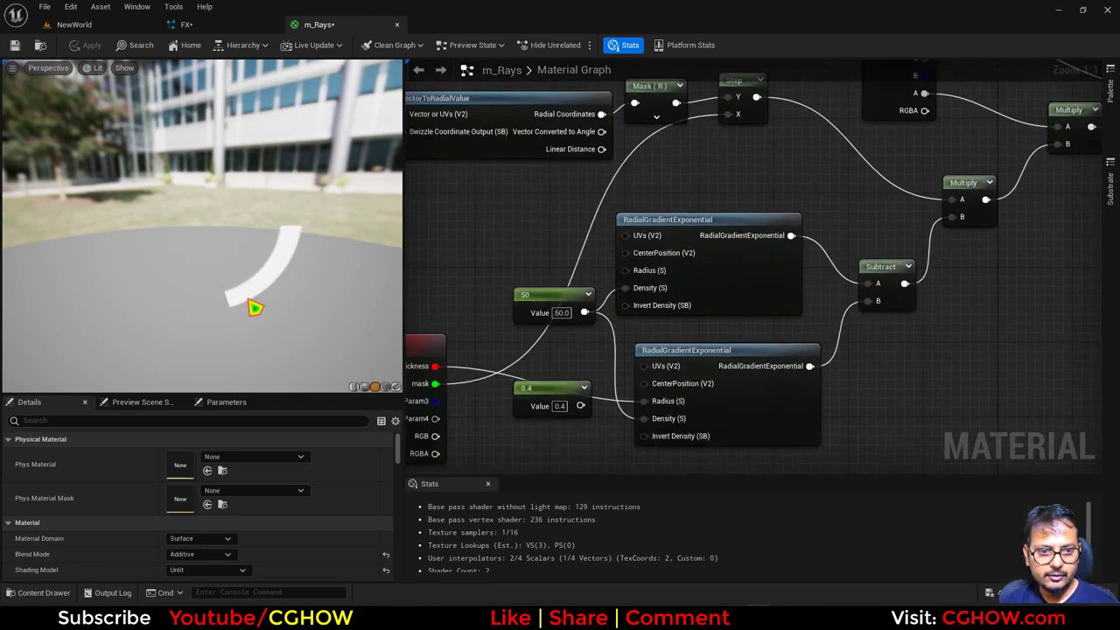
left_click_drag(535, 301, 508, 324)
key("1")
left_click(513, 267)
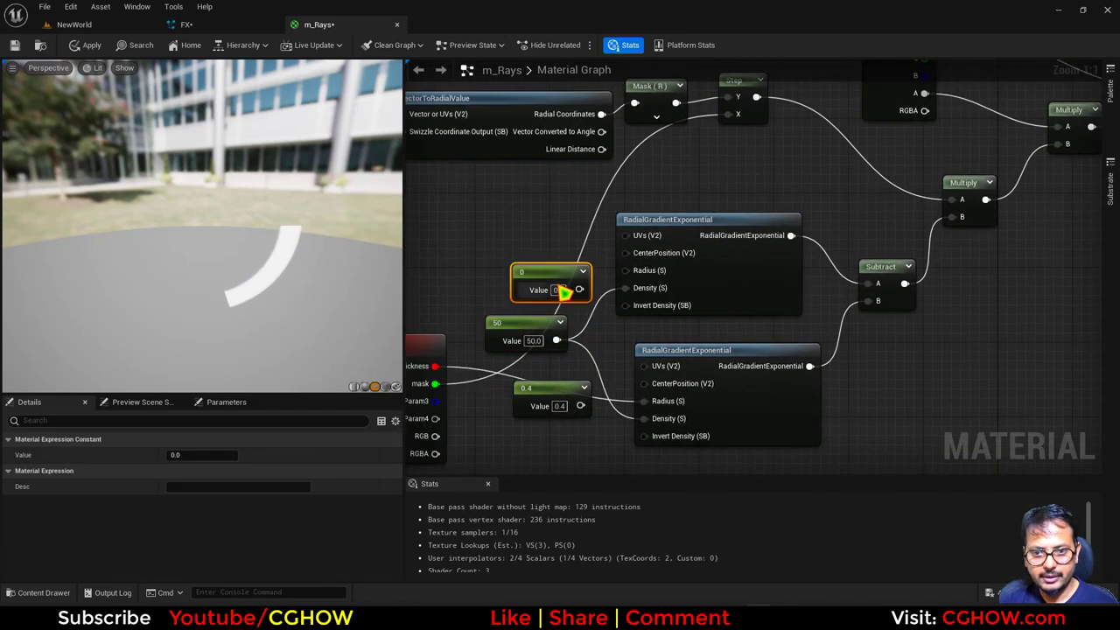
left_click_drag(579, 289, 624, 288)
type("1")
key("Return")
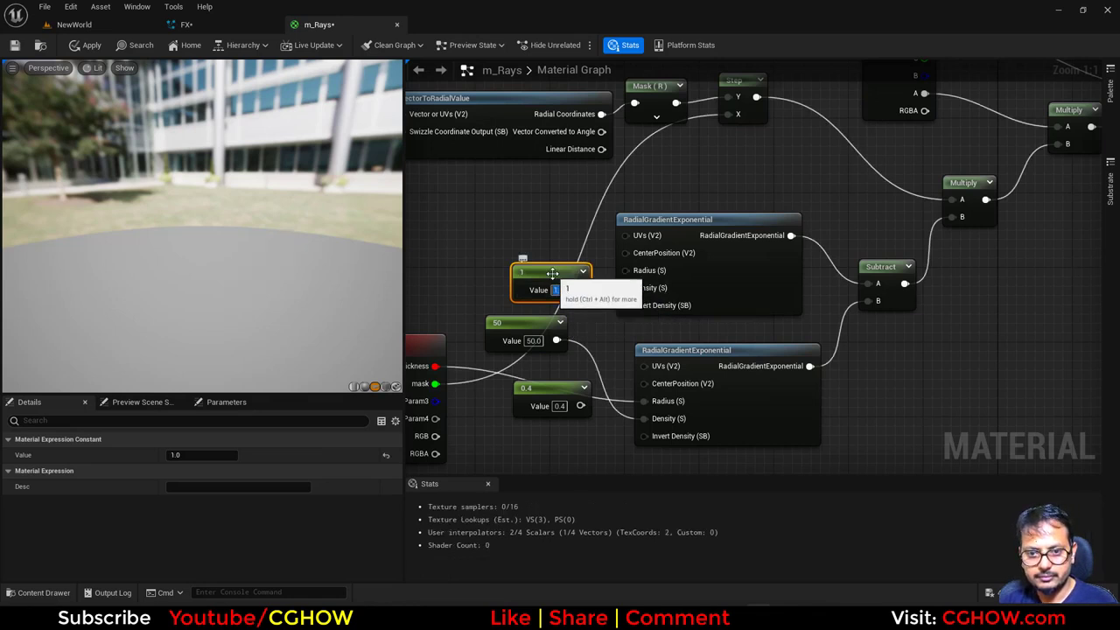
left_click_drag(551, 271, 477, 256)
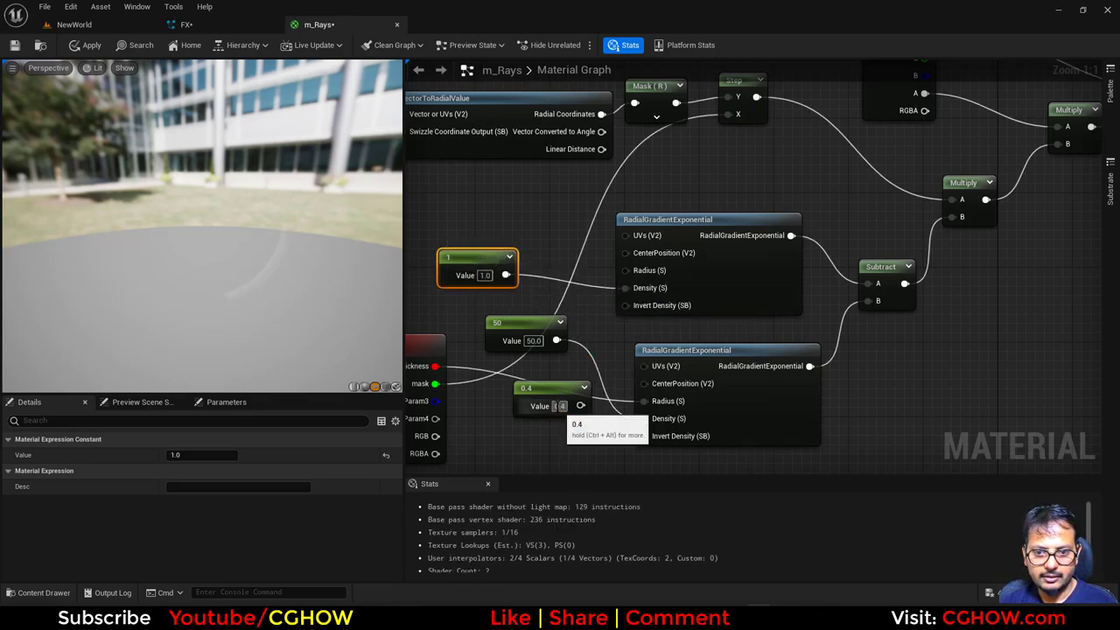
Set the constant beside the lower RadialGradientExponential's Radius input to 0.2 and inspect the preview
type("0.2")
key("Return")
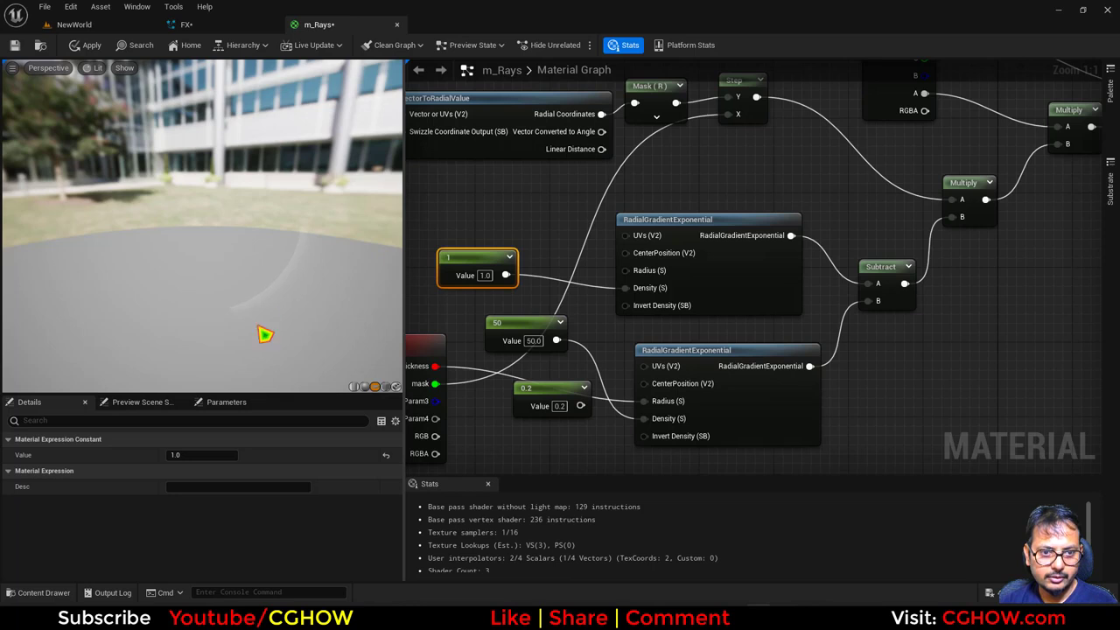
mouse_move(265, 334)
left_mouse_down()
mouse_move(315, 340)
mouse_move(267, 341)
left_mouse_up()
Add a Texture Sample below the radial gradient nodes and assign it the Noise_06 texture
scroll(656, 399, "down", 1)
right_click_drag(707, 441, 607, 326)
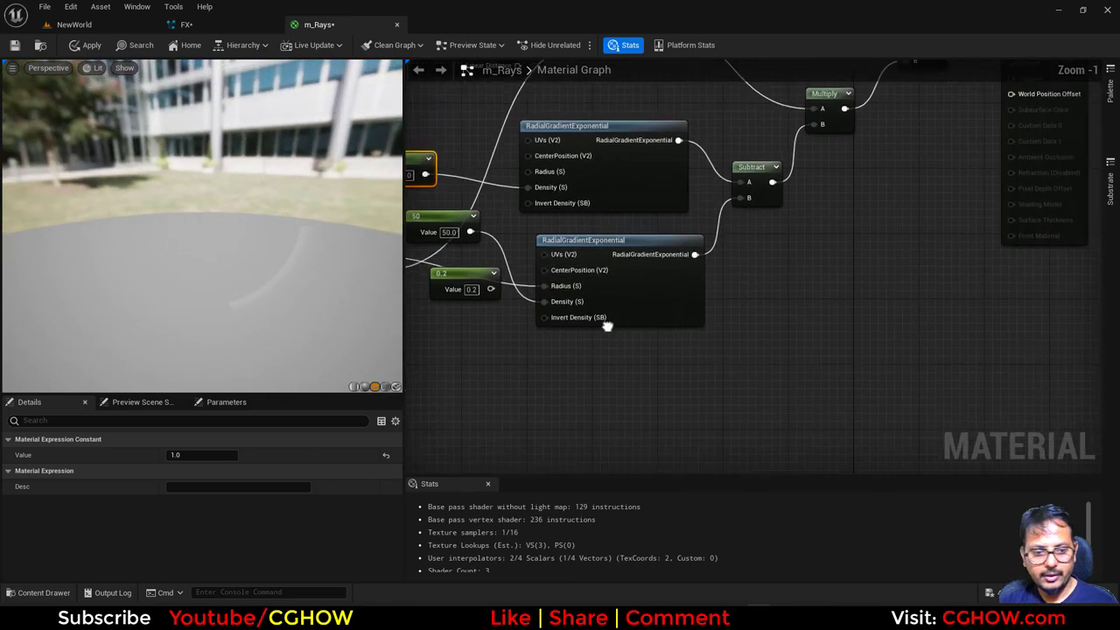
left_click(613, 437)
left_click(573, 376)
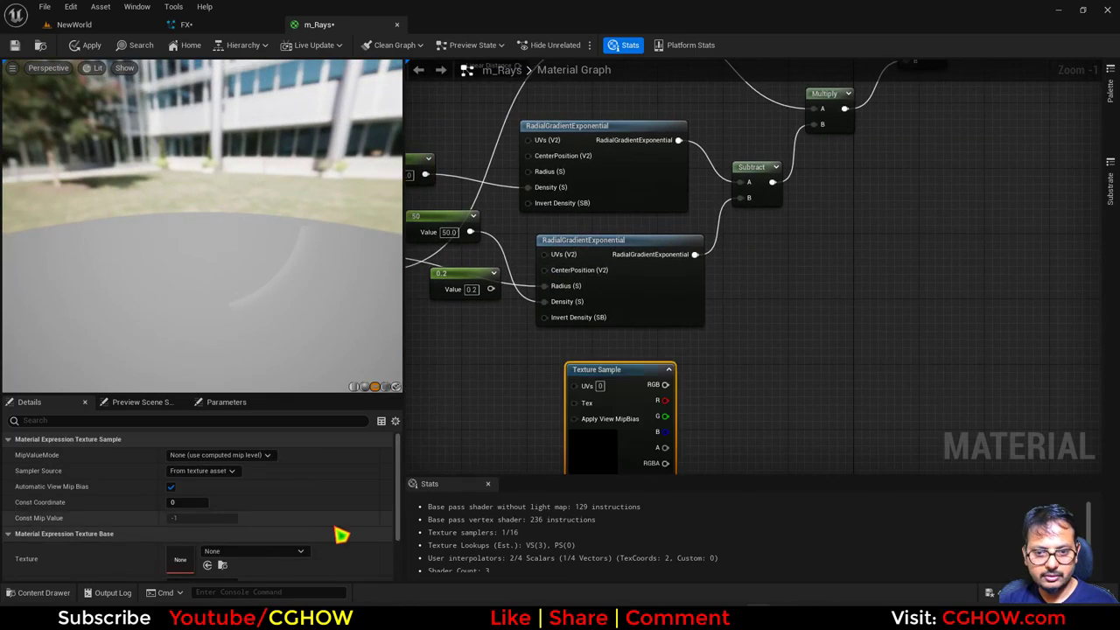
left_click(248, 553)
type("noise")
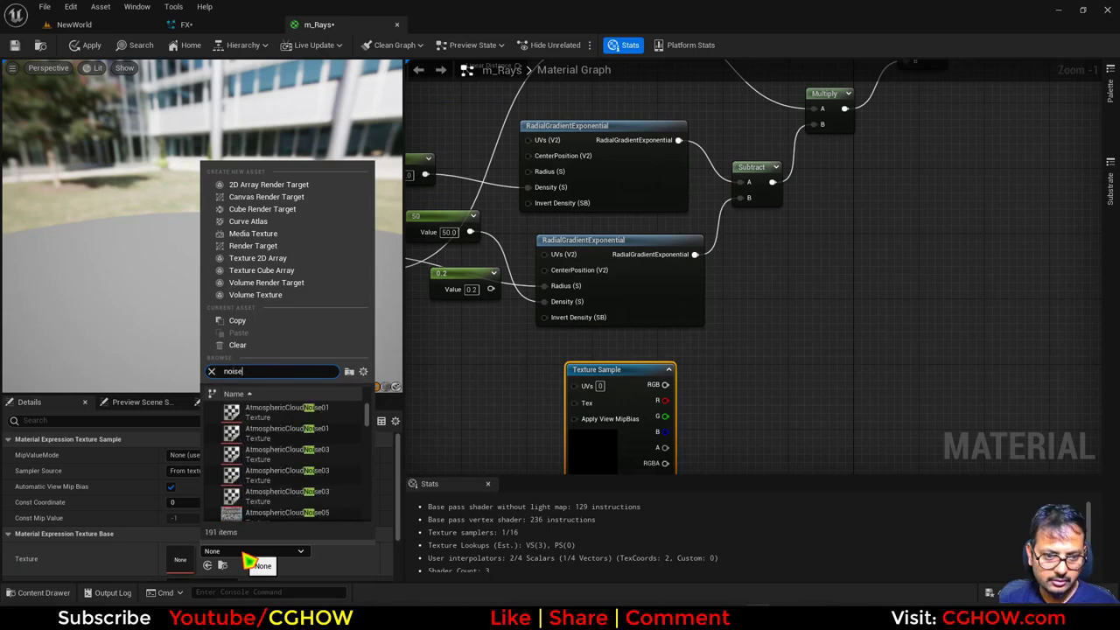
scroll(291, 473, "down", 5)
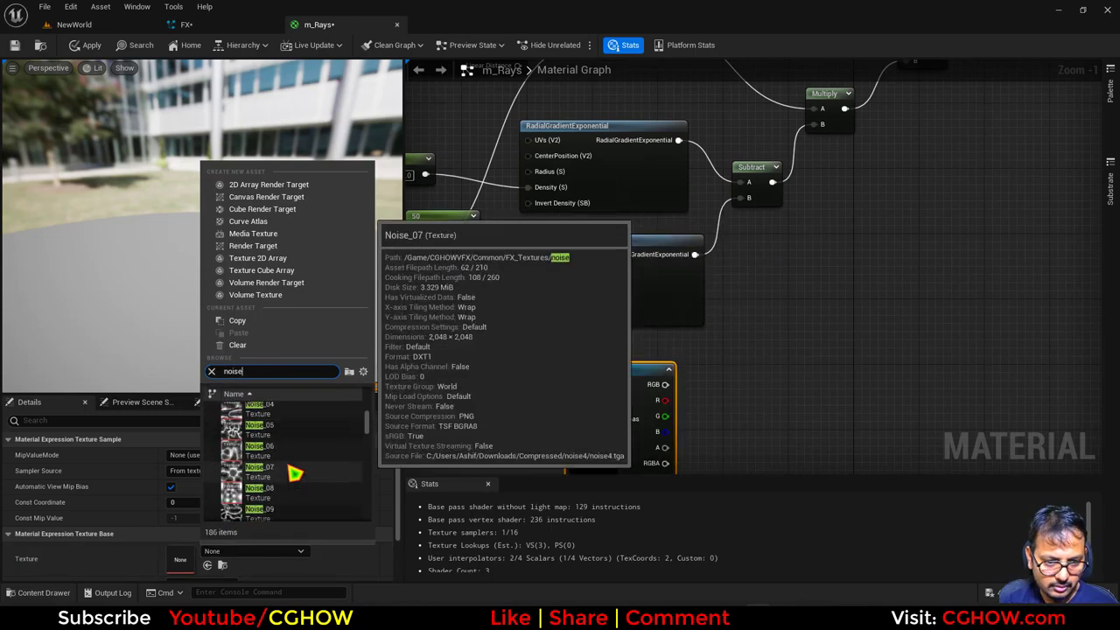
left_click(260, 454)
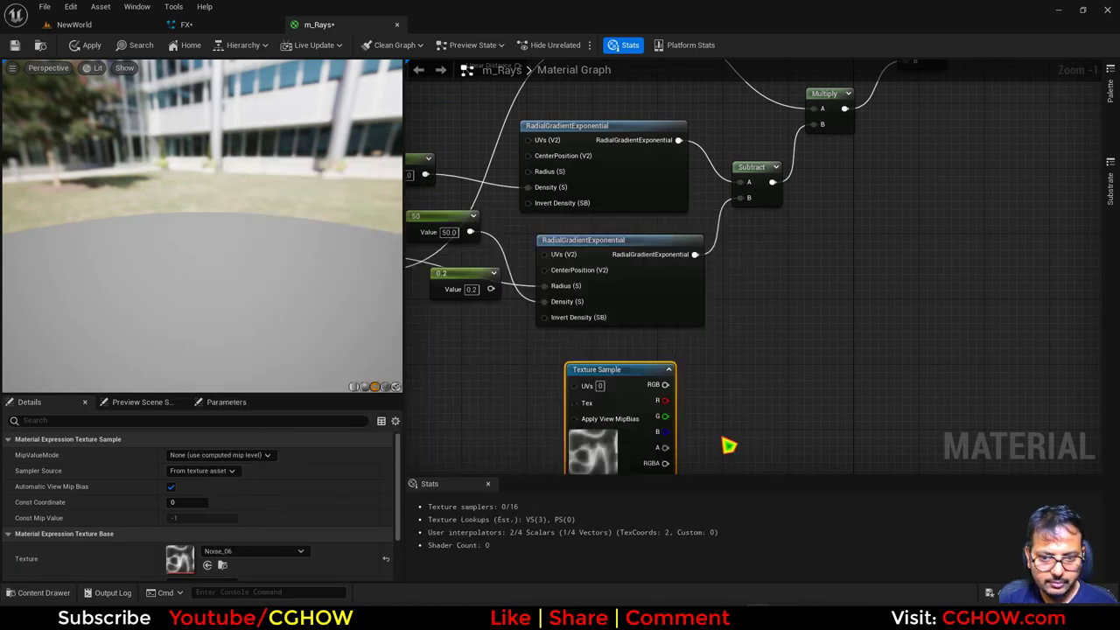
Add a VectorToRadialValue node and connect its Radial Coordinates to the Texture Sample's UVs
right_click(546, 313)
type("vec")
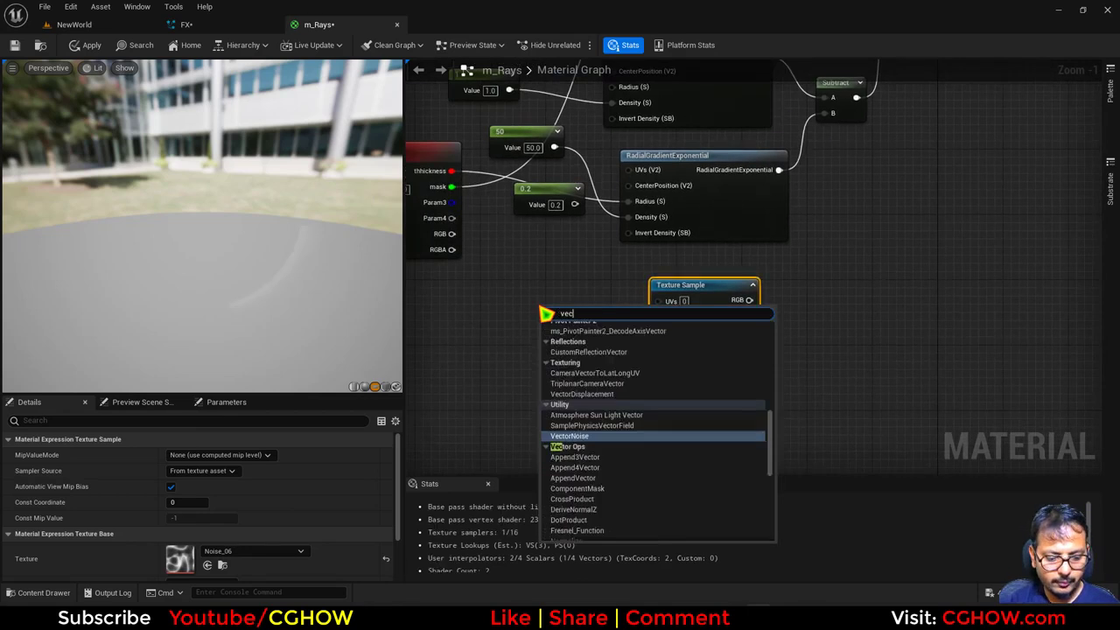
type("tor tora")
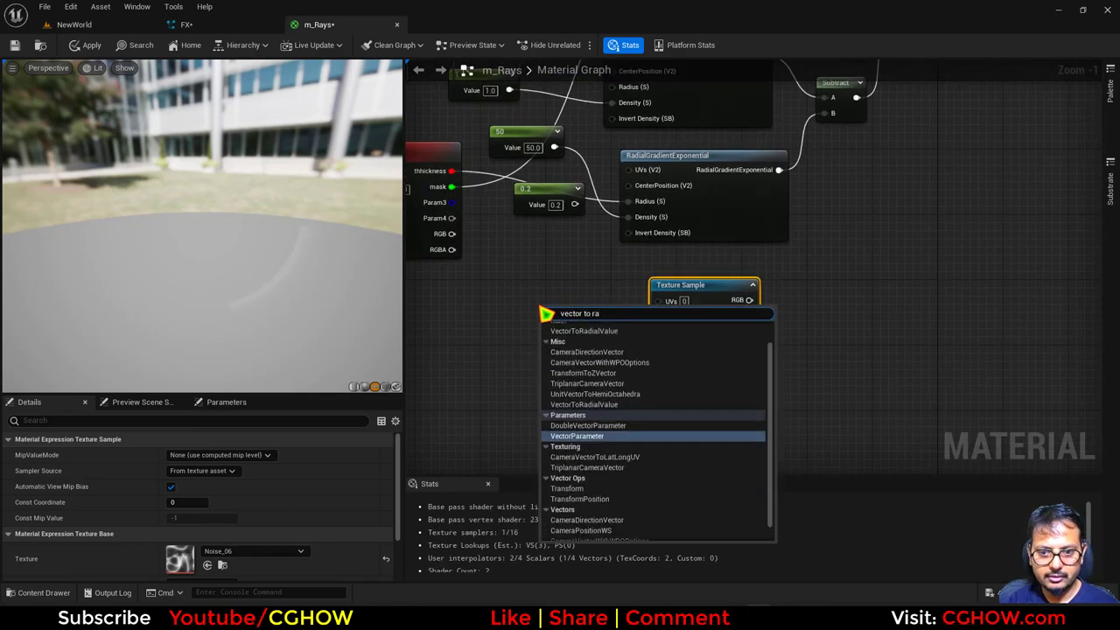
type("d")
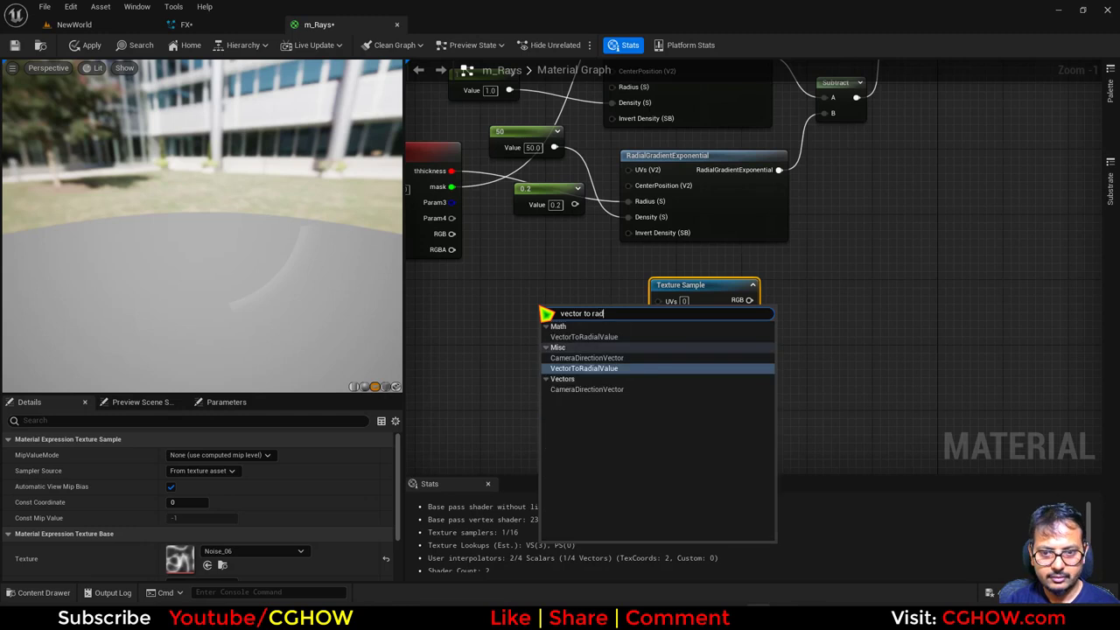
key("Return")
left_click_drag(592, 308, 445, 309)
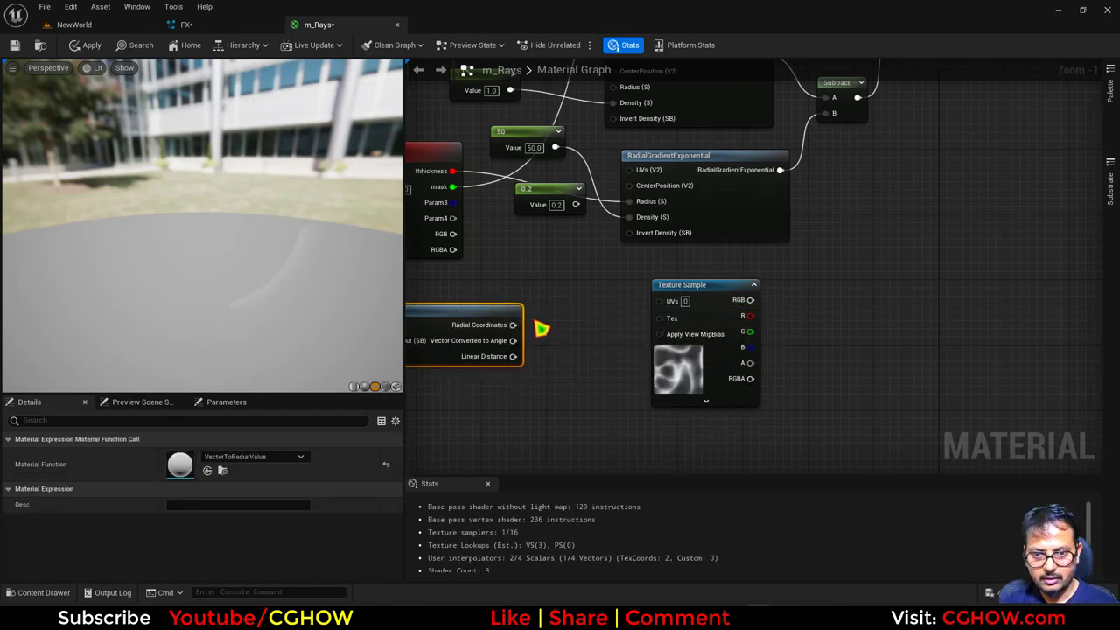
left_click_drag(513, 325, 663, 300)
Preview the Texture Sample node and set its MipValueMode to MipLevel
right_click(678, 300)
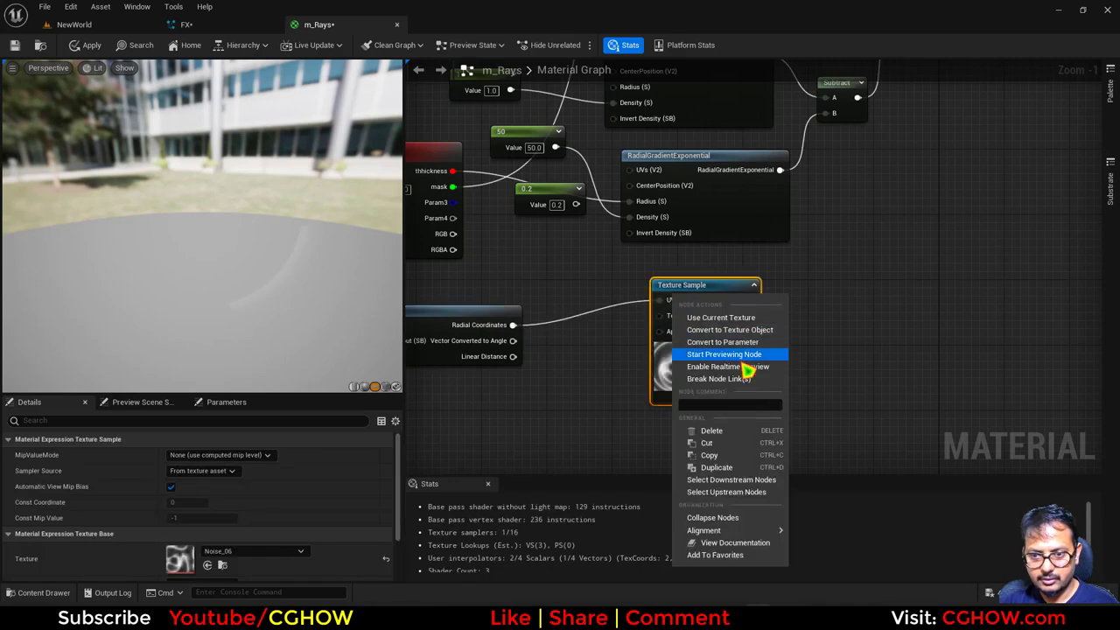
left_click(725, 354)
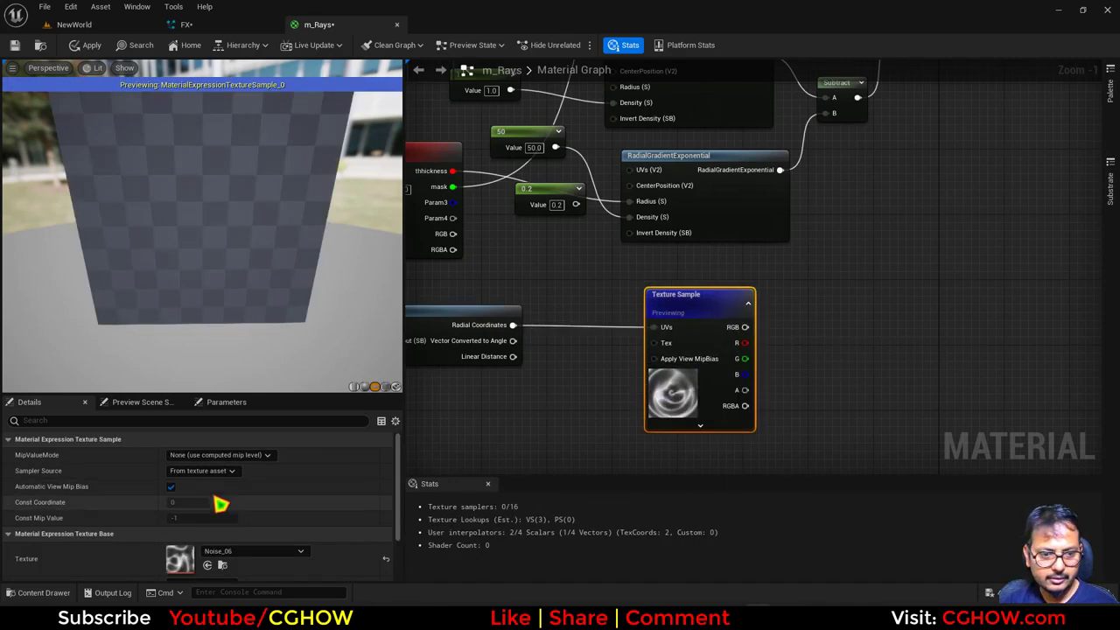
left_click(218, 455)
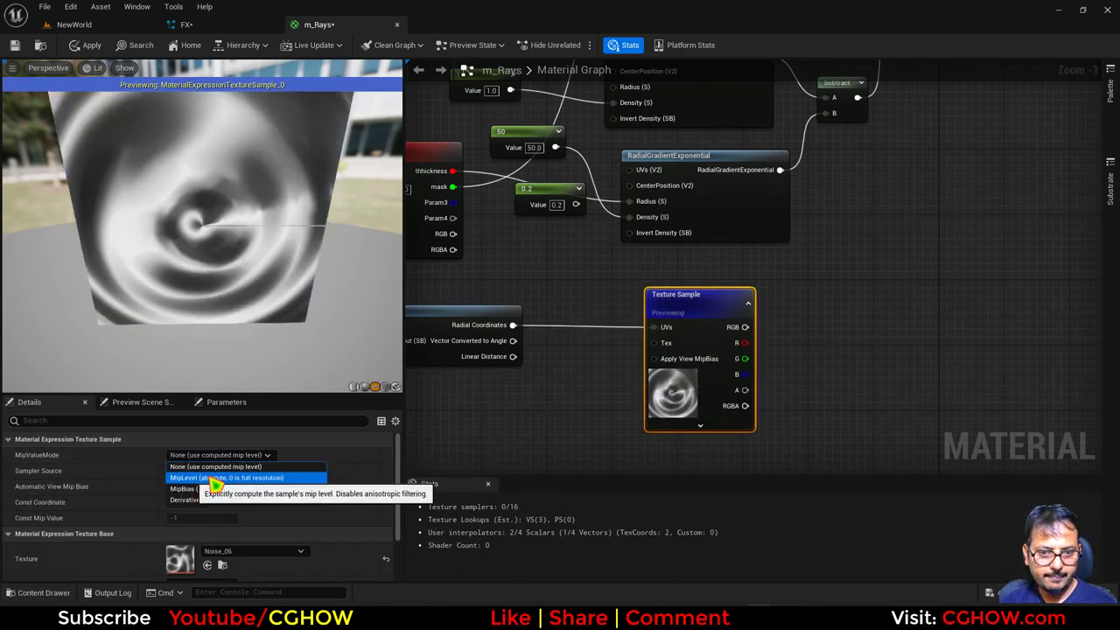
left_click(210, 480)
Insert a Multiply node between the Radial Coordinates output and the Texture Sample's UVs
key("m")
left_click(552, 312)
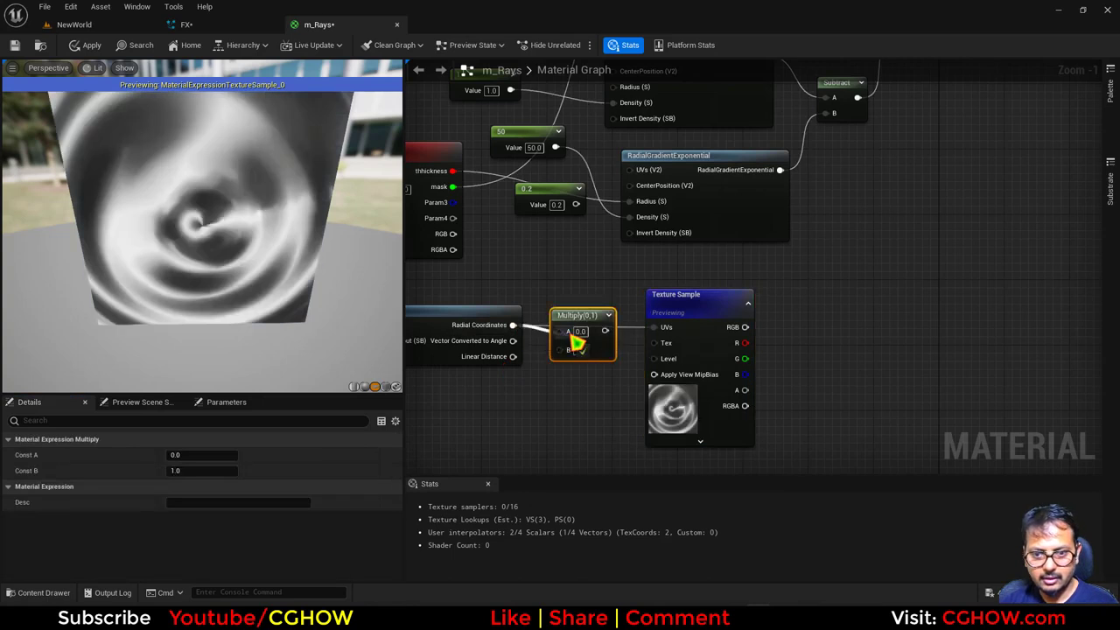
left_click_drag(571, 336, 569, 333)
left_click_drag(601, 331, 656, 328)
Connect a new two-component constant with X 1 and Y 0.2 to the UV Multiply's B input
key("2")
left_click(520, 388)
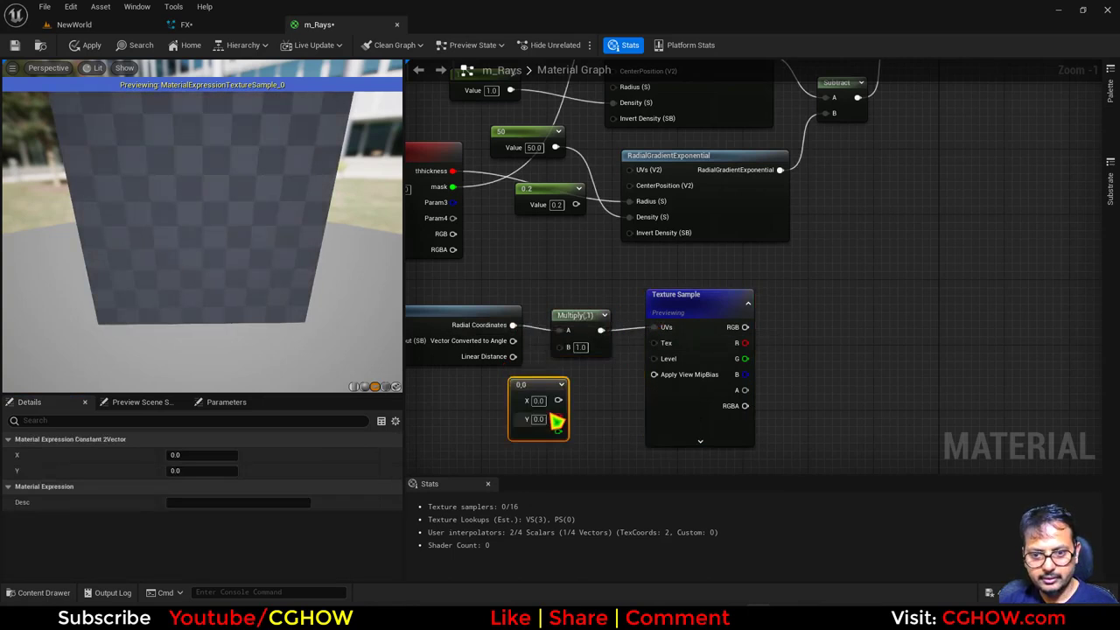
left_click_drag(558, 400, 568, 347)
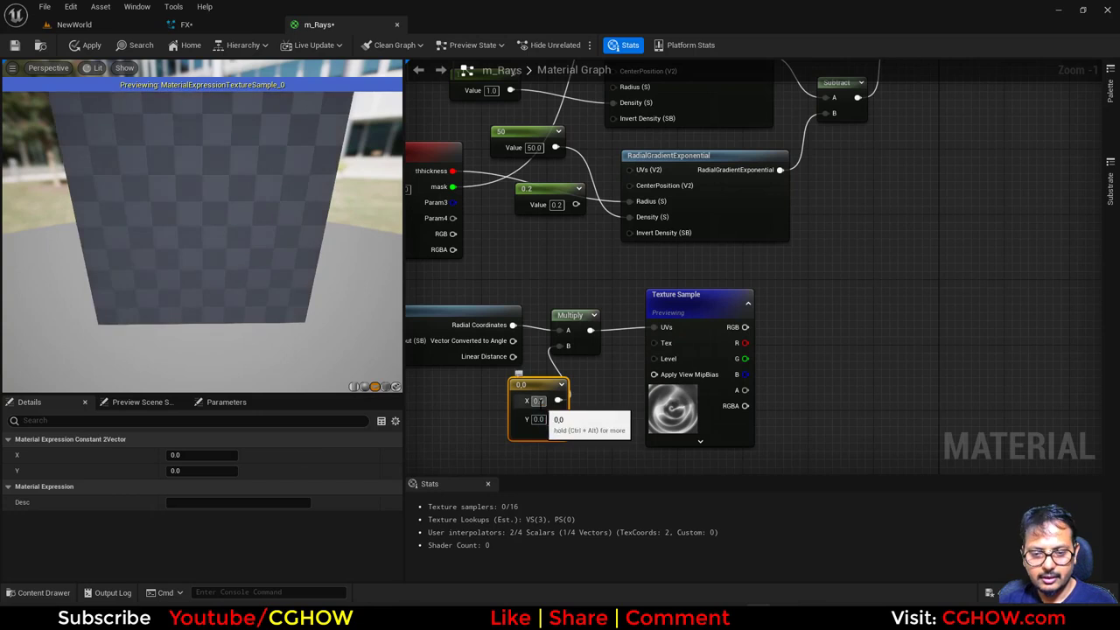
left_click(538, 400)
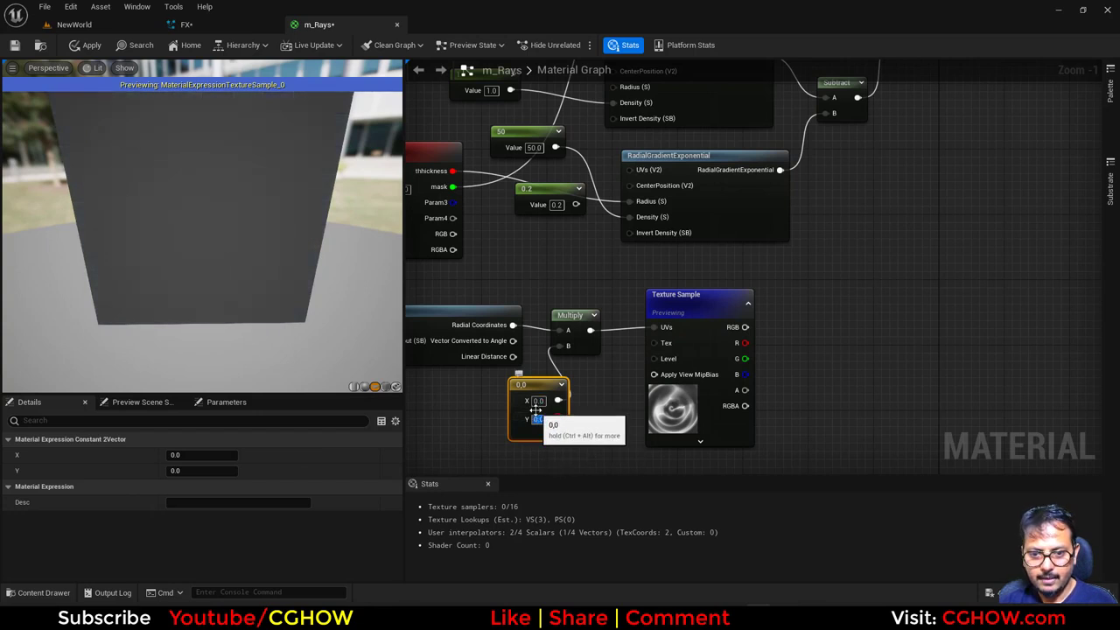
key("Tab")
left_click_drag(558, 384, 514, 400)
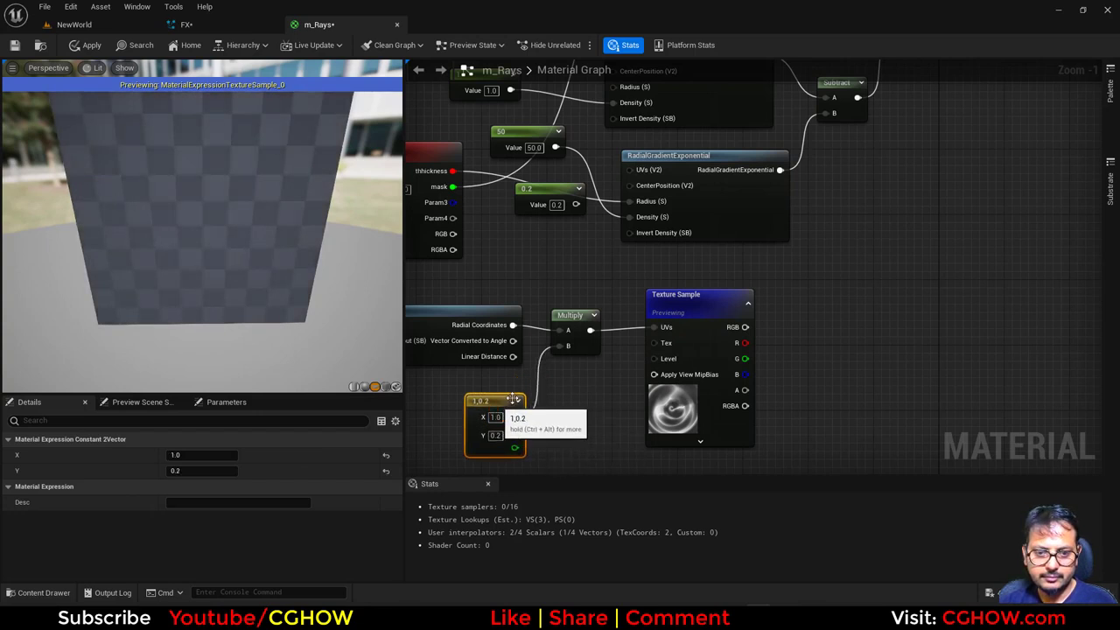
Set the X value of the two-component UV scale constant to 3
left_click_drag(188, 265, 201, 224)
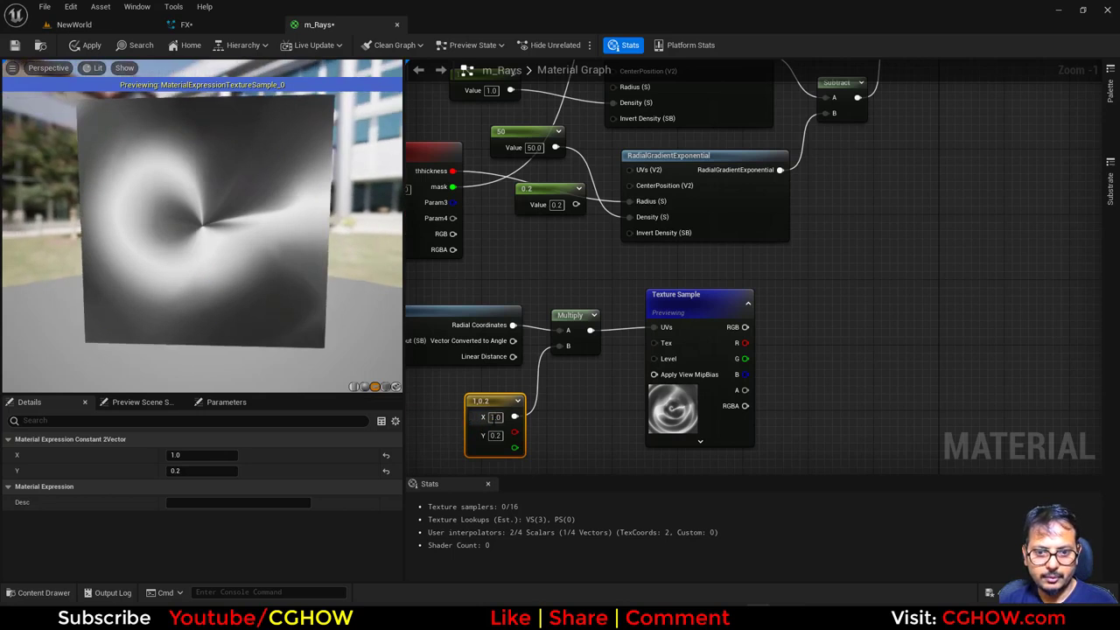
type("3")
key("Return")
Multiply the gradients' Subtract result by the noise texture's red channel with a new Multiply node and preview that node
right_click_drag(851, 361, 774, 464)
scroll(751, 381, "down", 1)
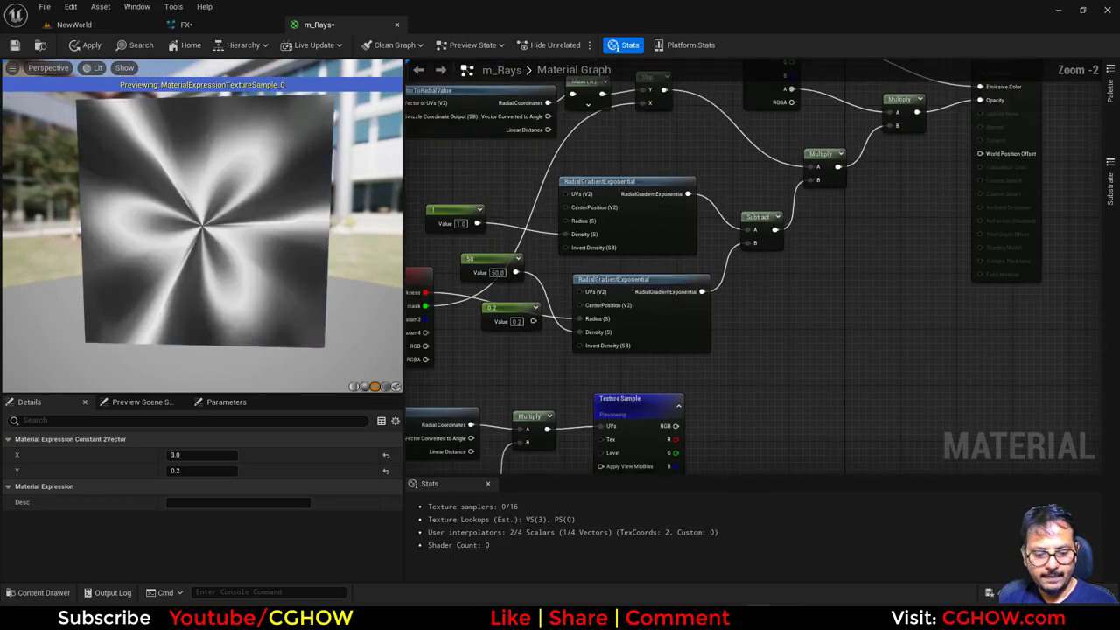
right_click_drag(751, 381, 726, 382)
left_click(717, 371)
left_click_drag(654, 439, 724, 397)
left_click_drag(752, 230, 799, 239)
left_click_drag(809, 322, 800, 364)
right_click(731, 368)
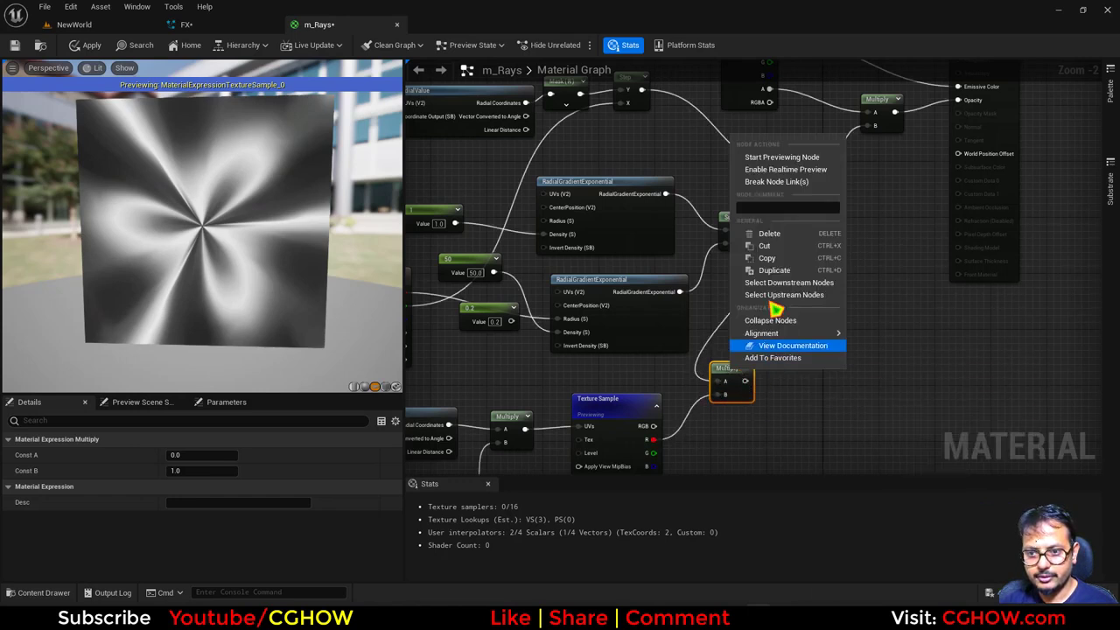
left_click(787, 160)
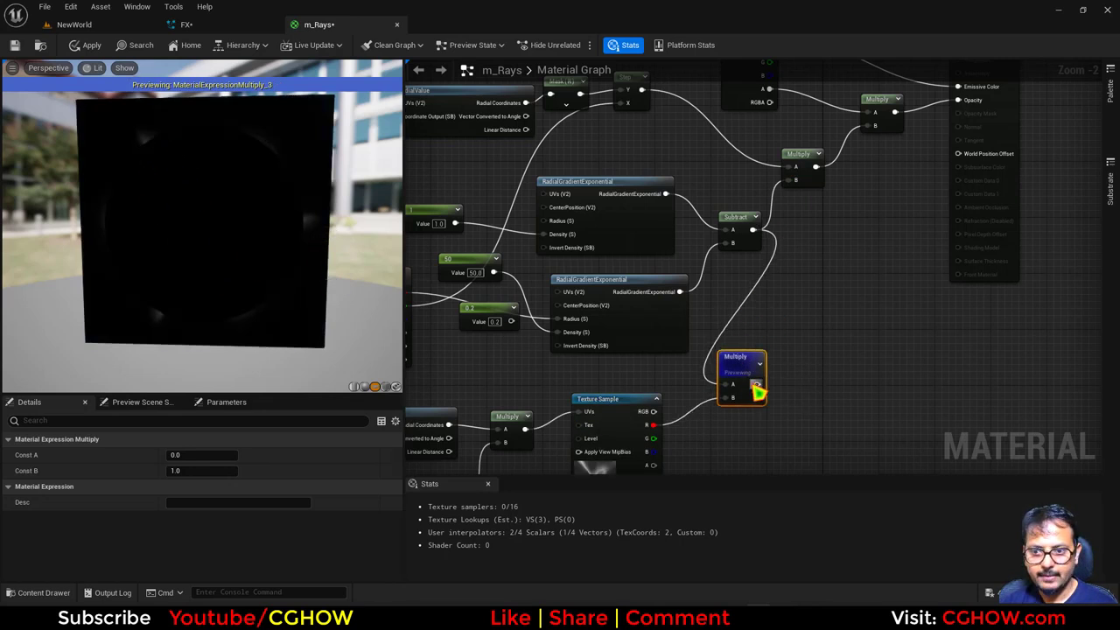
Connect the noise Multiply's output to the B input of the Step mask's Multiply and preview the mask's Multiply
left_click_drag(757, 393, 795, 179)
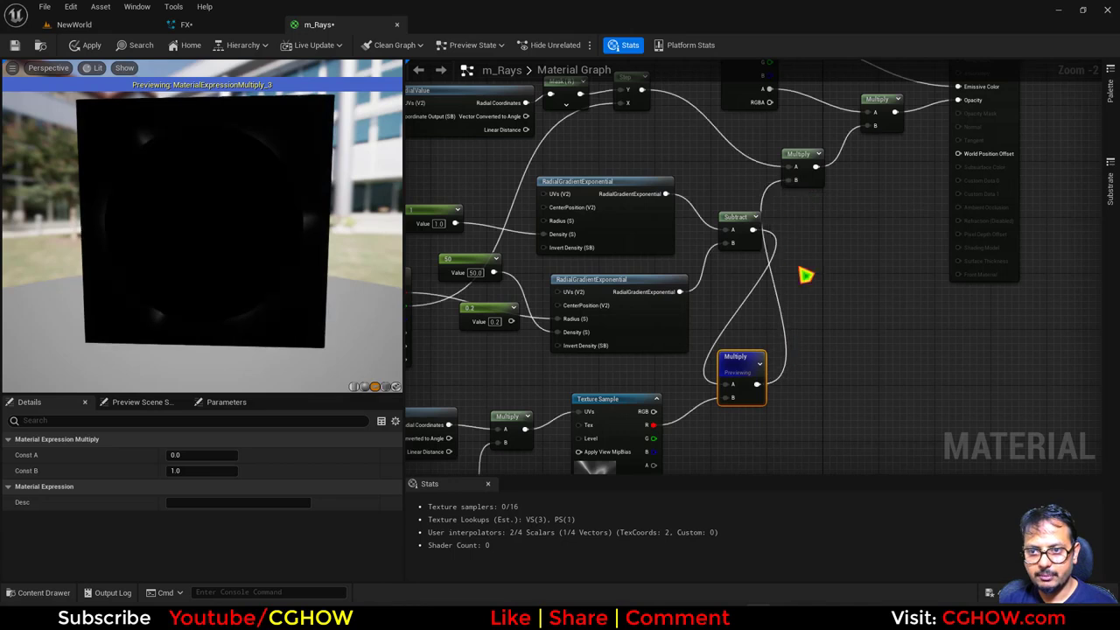
right_click(813, 187)
left_click(844, 196)
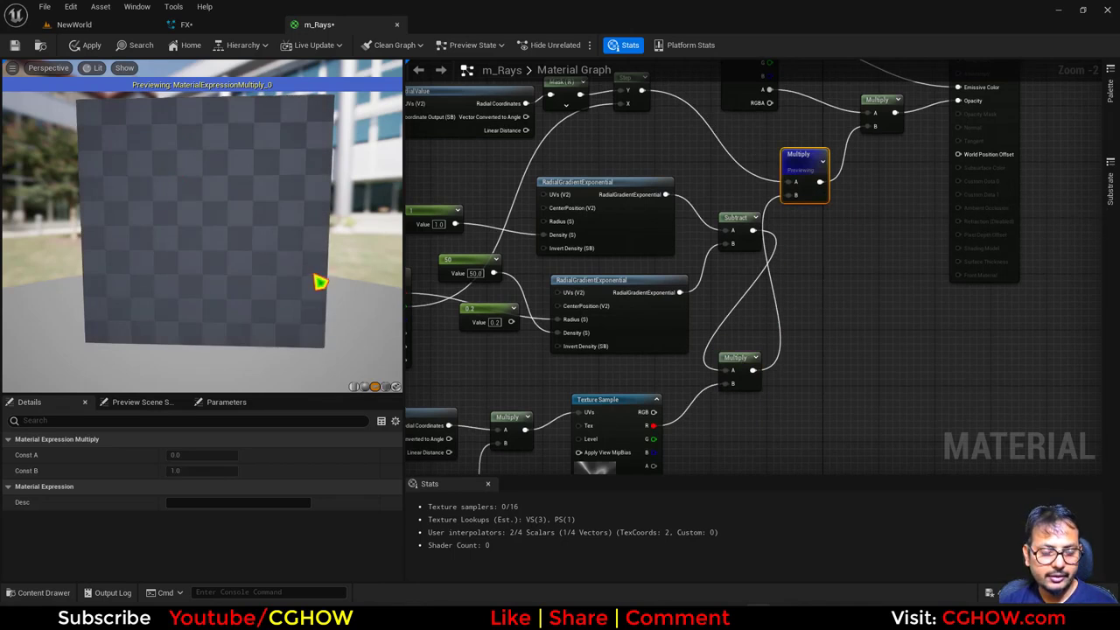
Insert a Multiply after the two-component UV scale constant and scale it by the Dynamic Parameter's Param3 output
right_click_drag(828, 429, 859, 314)
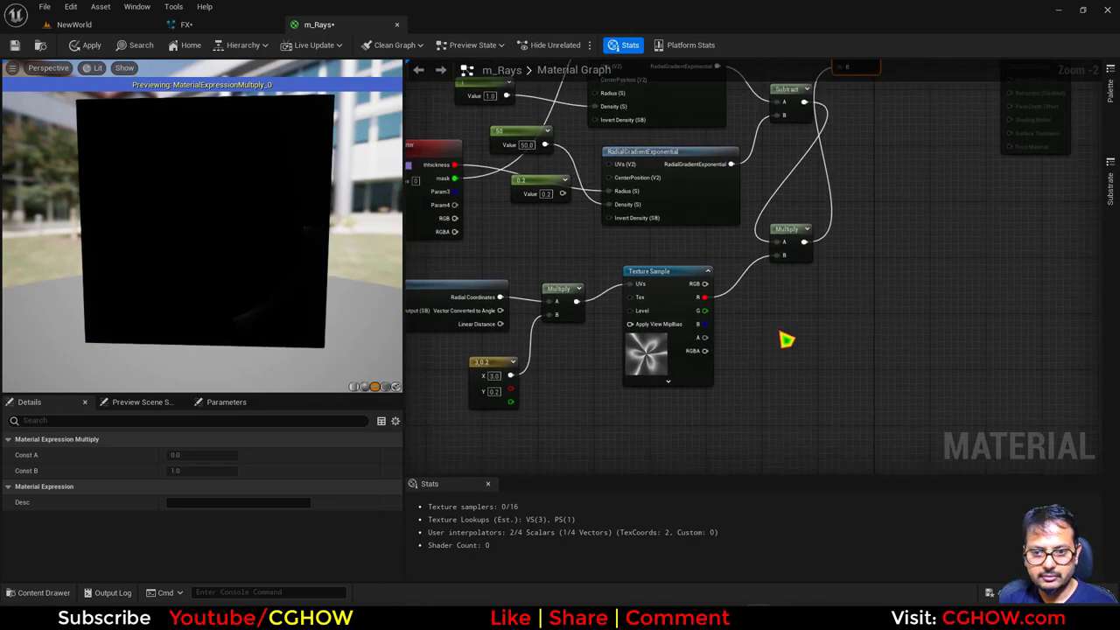
right_click_drag(781, 337, 799, 471)
scroll(752, 401, "down", 1)
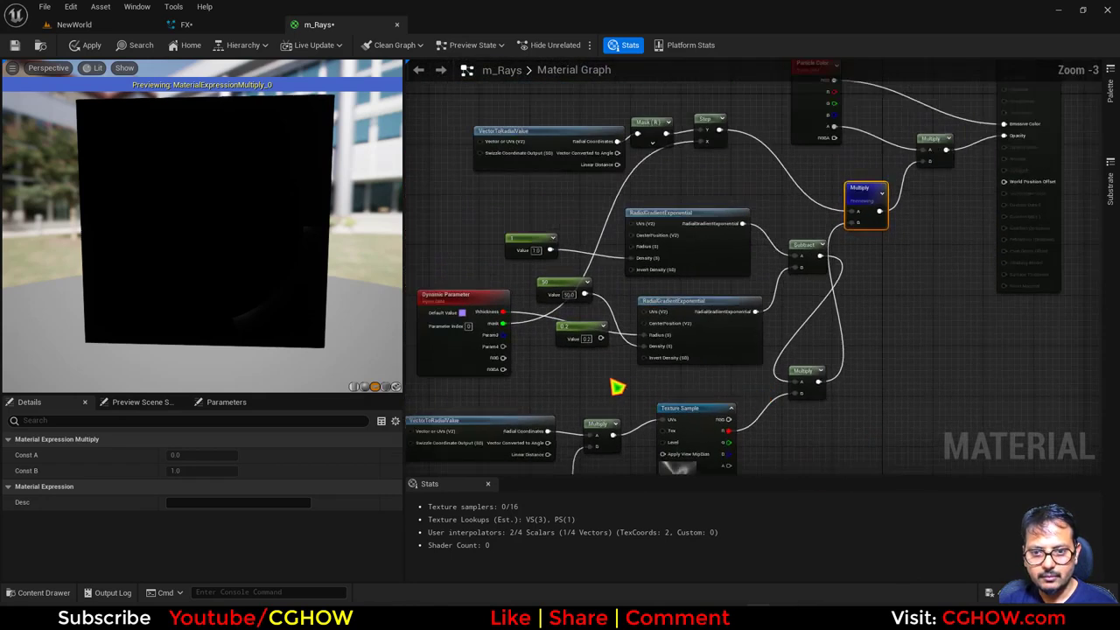
right_click_drag(617, 388, 600, 345)
left_click(608, 314)
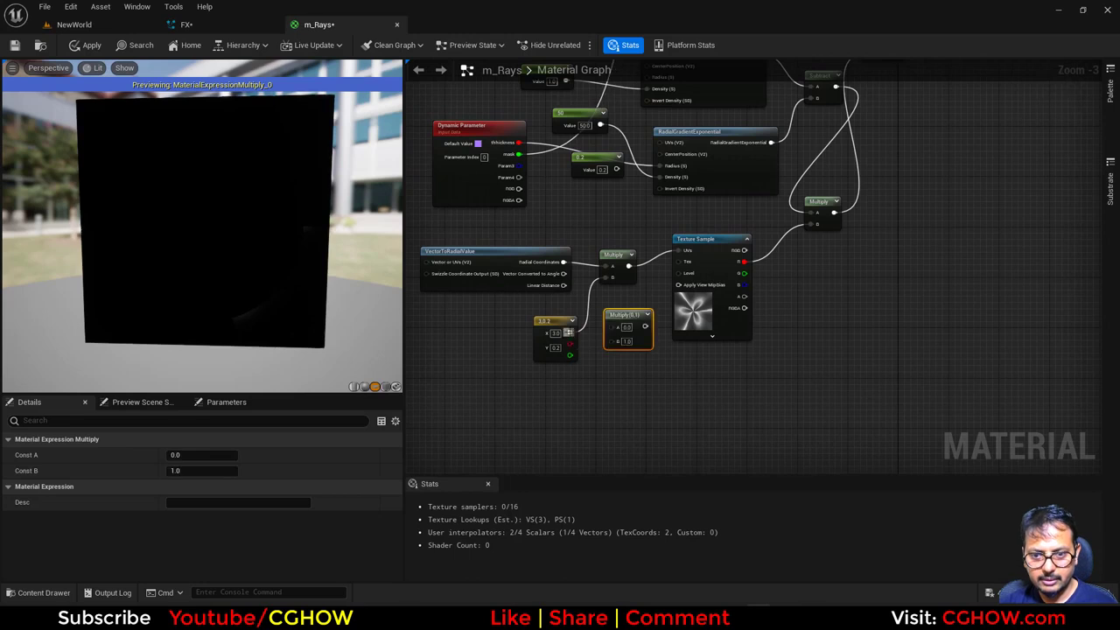
left_click_drag(643, 335, 612, 276)
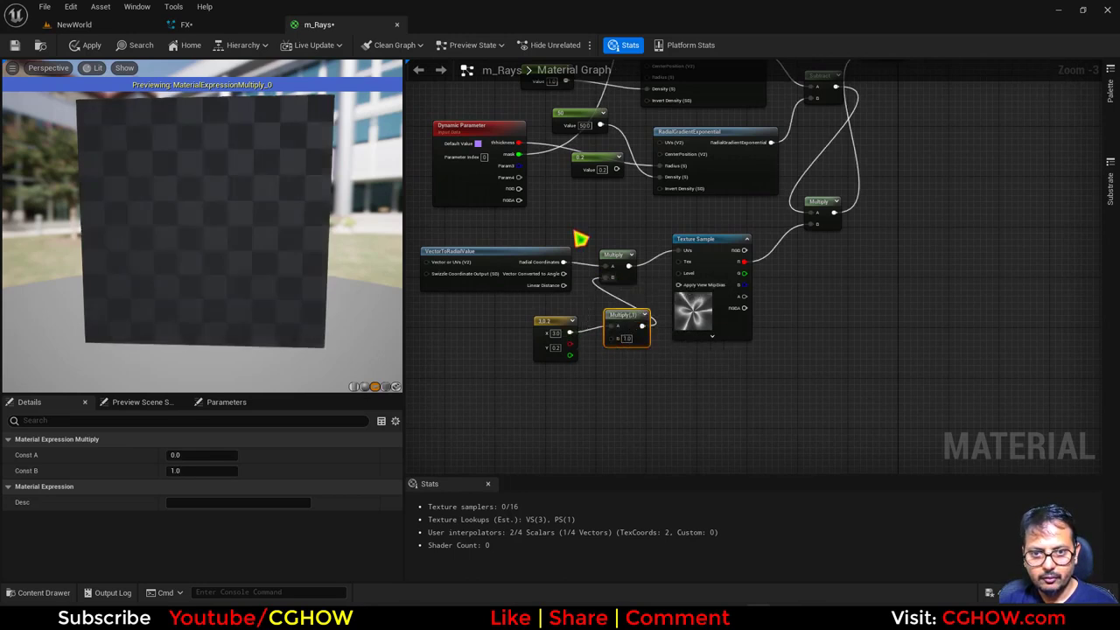
left_click_drag(519, 165, 611, 326)
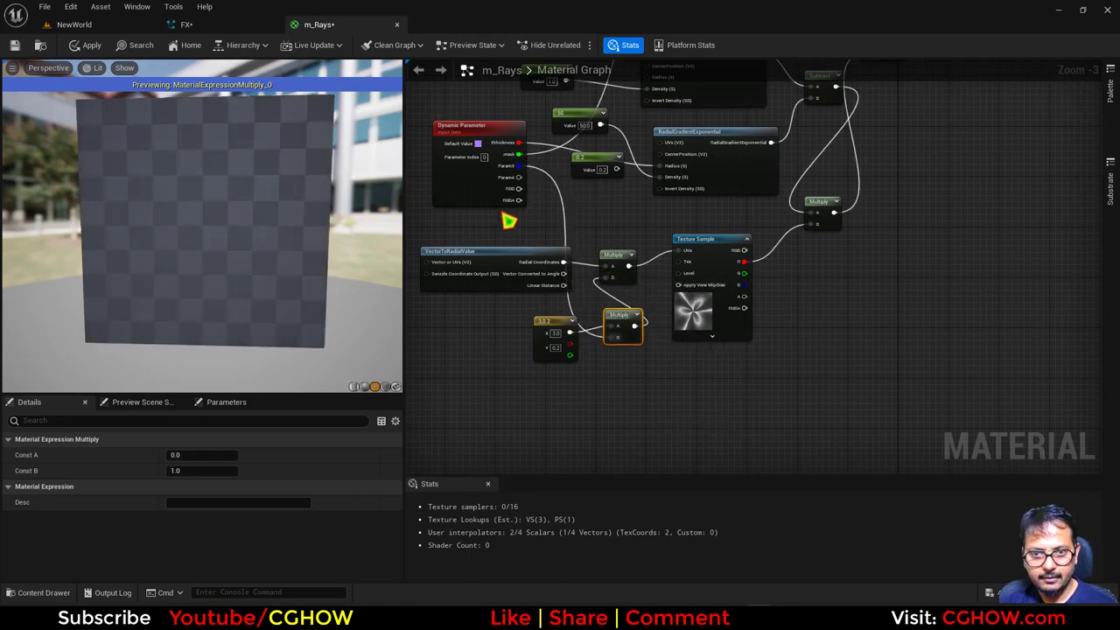
Rename the Dynamic Parameter's third parameter (index 2) to tile and apply the m_Rays material
left_click(491, 203)
left_click(199, 503)
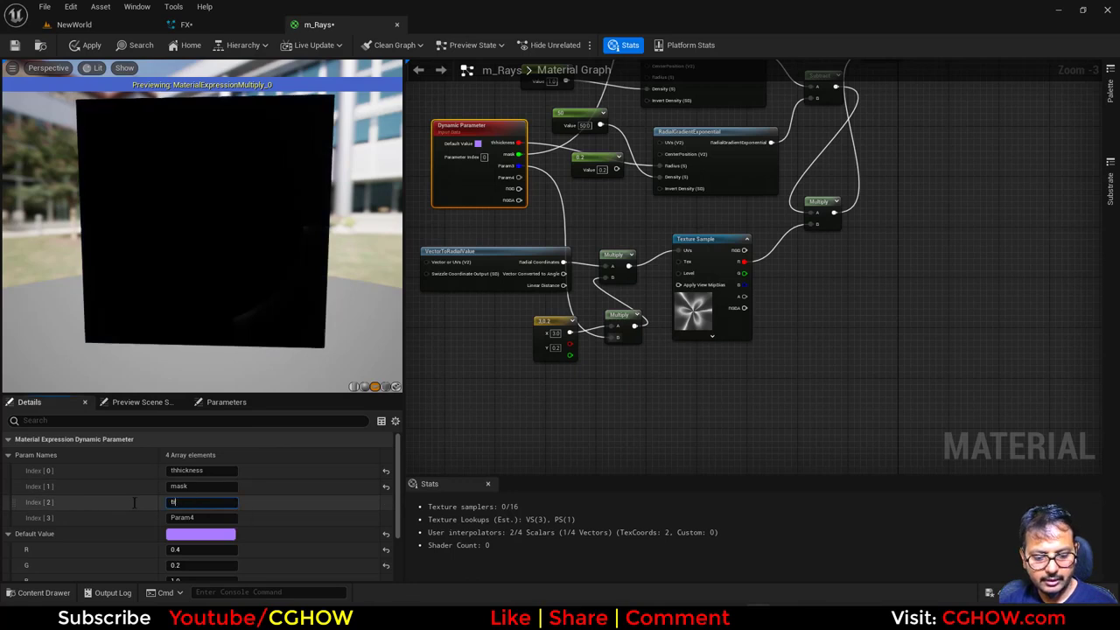
type("tile")
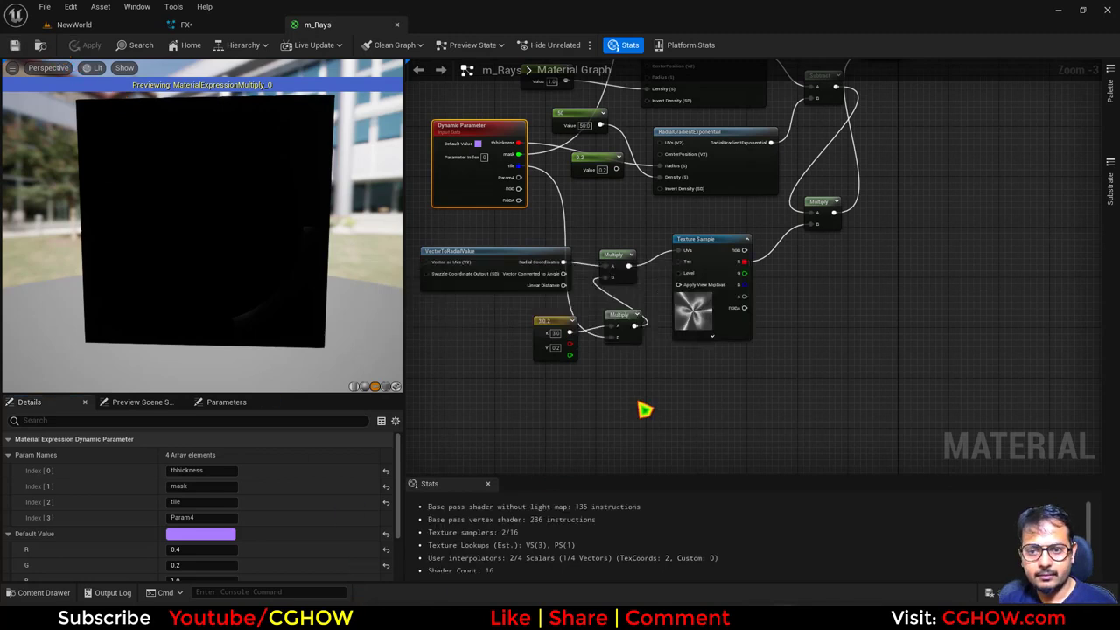
right_click_drag(639, 402, 557, 628)
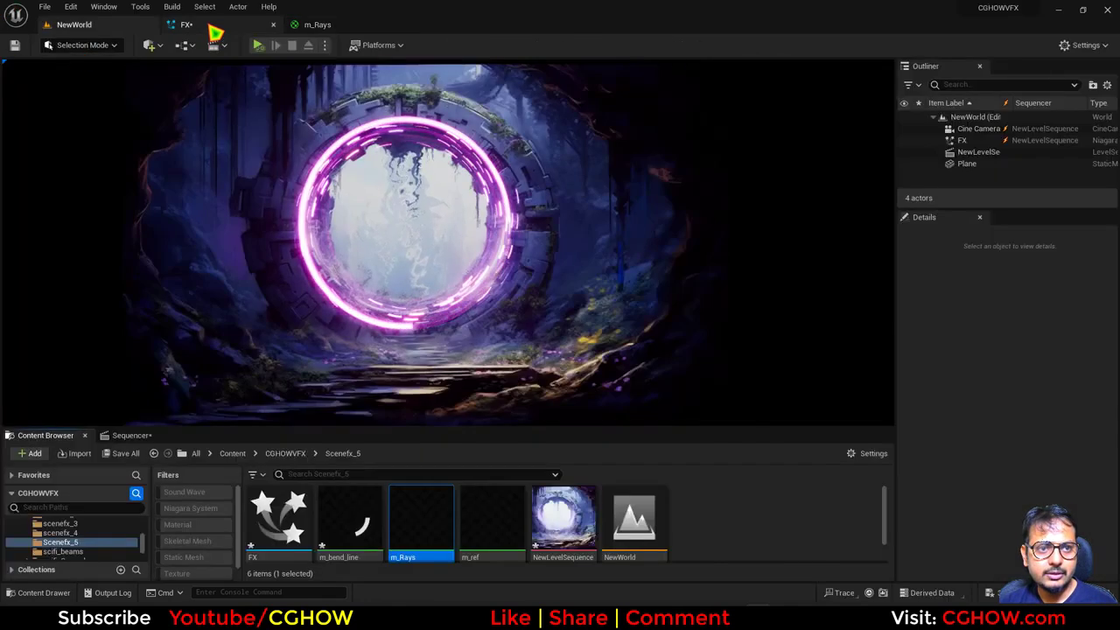
Switch to the FX Niagara system and duplicate the Fountain003 emitter beside the original
left_click(213, 29)
left_click_drag(332, 125, 146, 134)
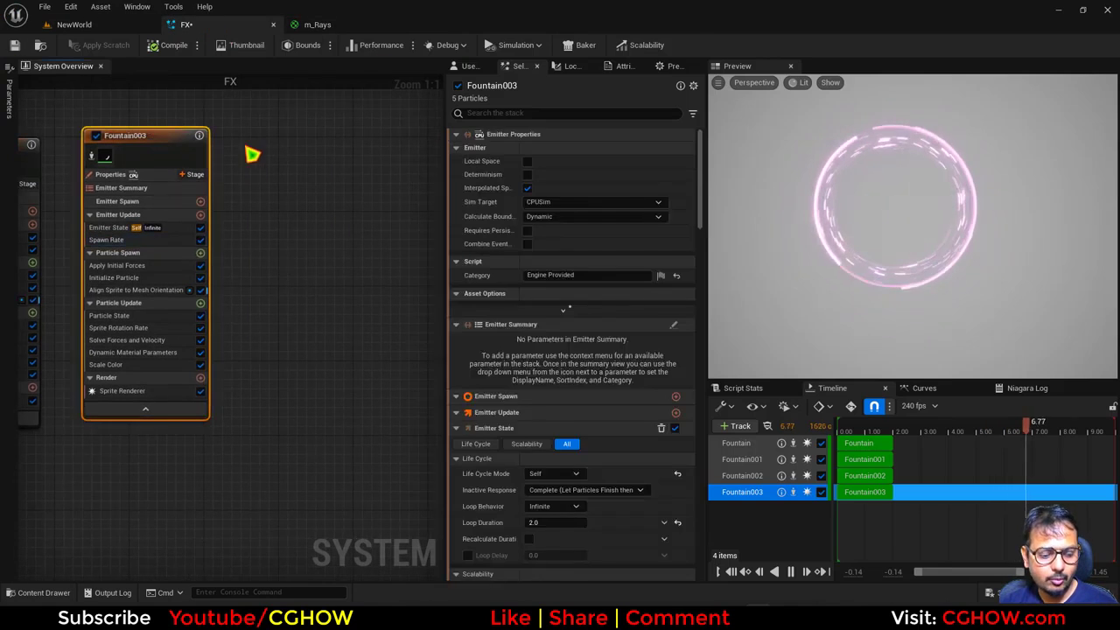
left_click(276, 167)
key("ctrl+v")
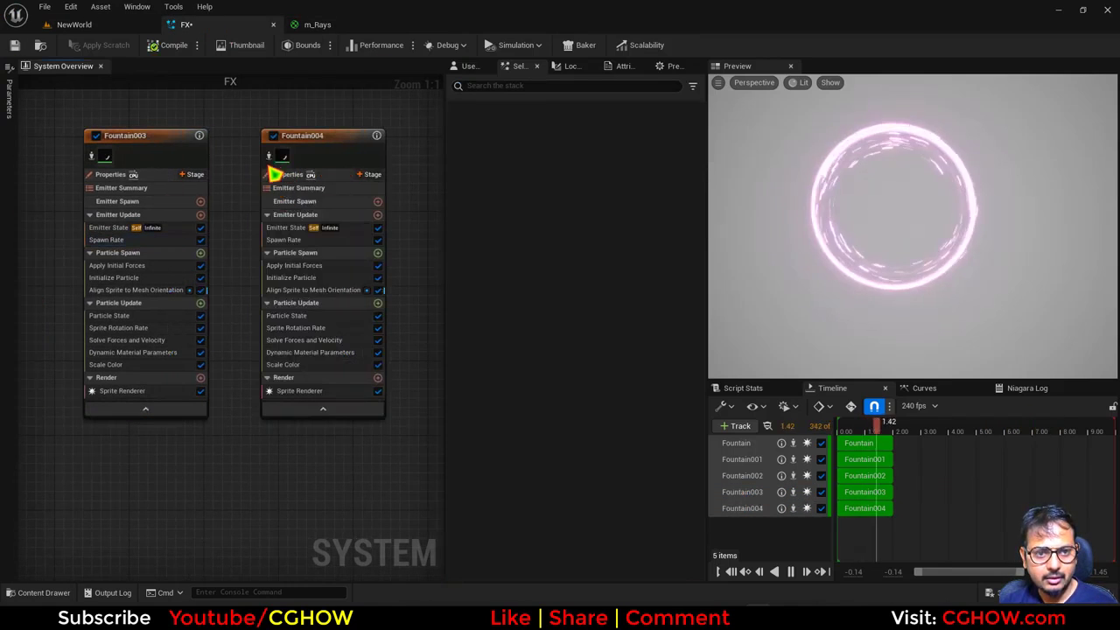
Assign the m_Rays material to the Sprite Renderer of the Fountain004 emitter
left_click(316, 391)
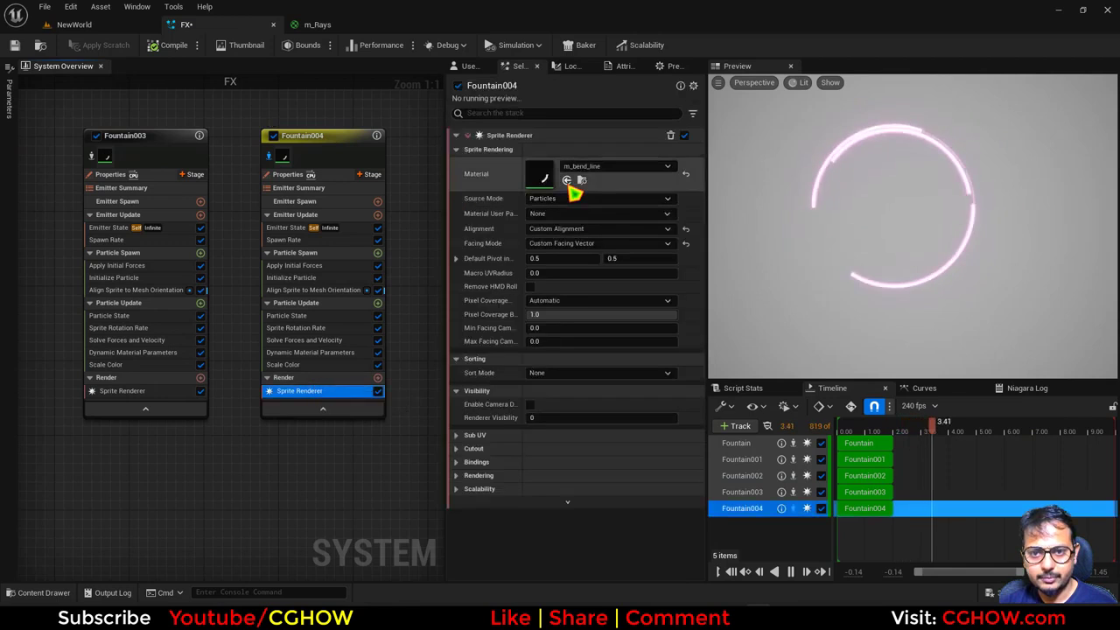
left_click(567, 180)
right_click_drag(296, 461, 280, 483)
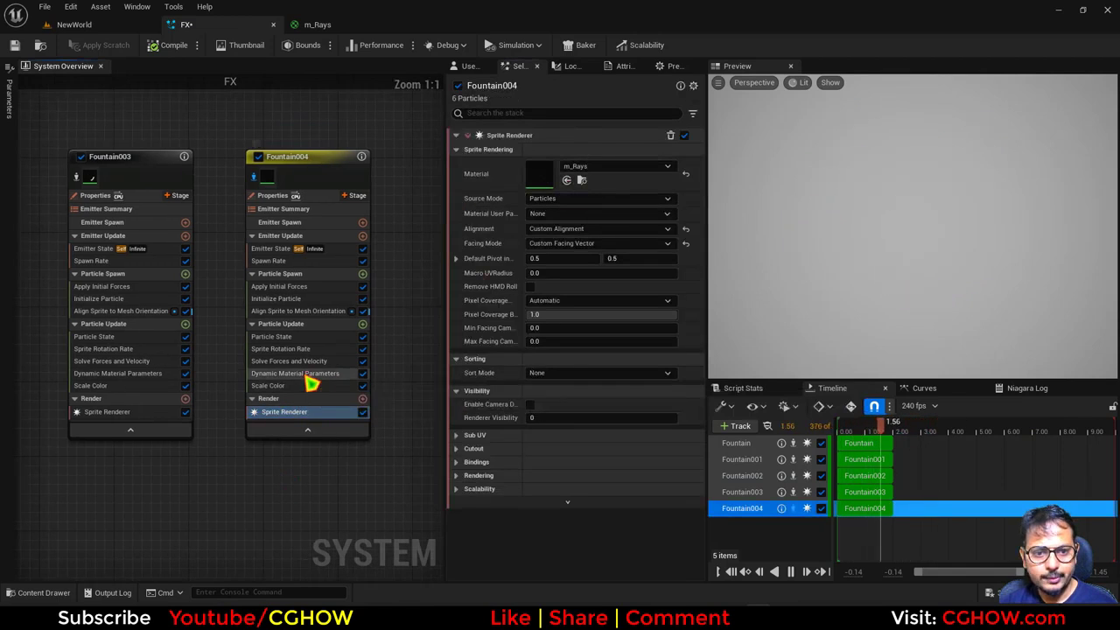
Reset the thhickness parameter in Fountain004's Dynamic Material Parameters to a plain float and set it to 0.2
left_click(306, 374)
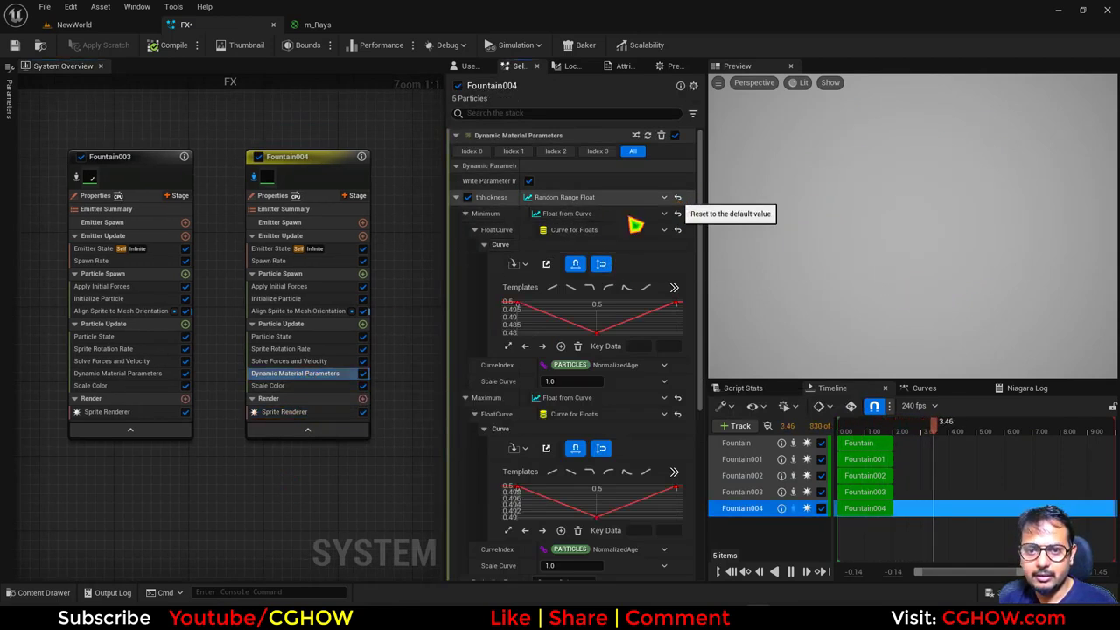
left_click(677, 197)
left_click(552, 196)
type(".2")
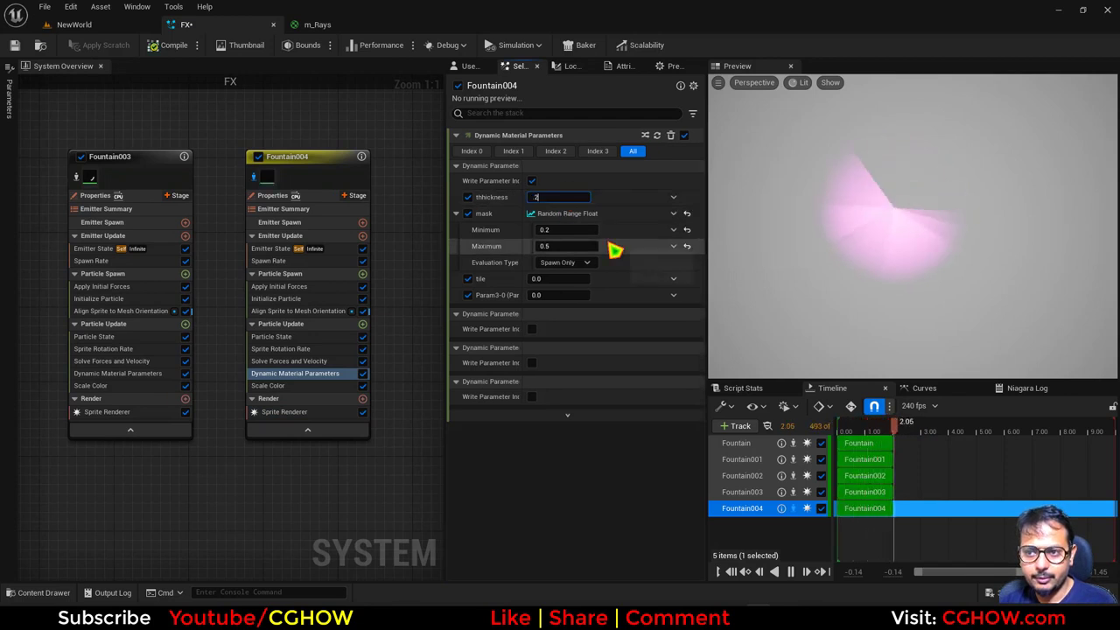
key("Return")
Try tile values of 1 and 2 in Fountain004's Dynamic Material Parameters and check the rays in the NewWorld level
left_click(564, 278)
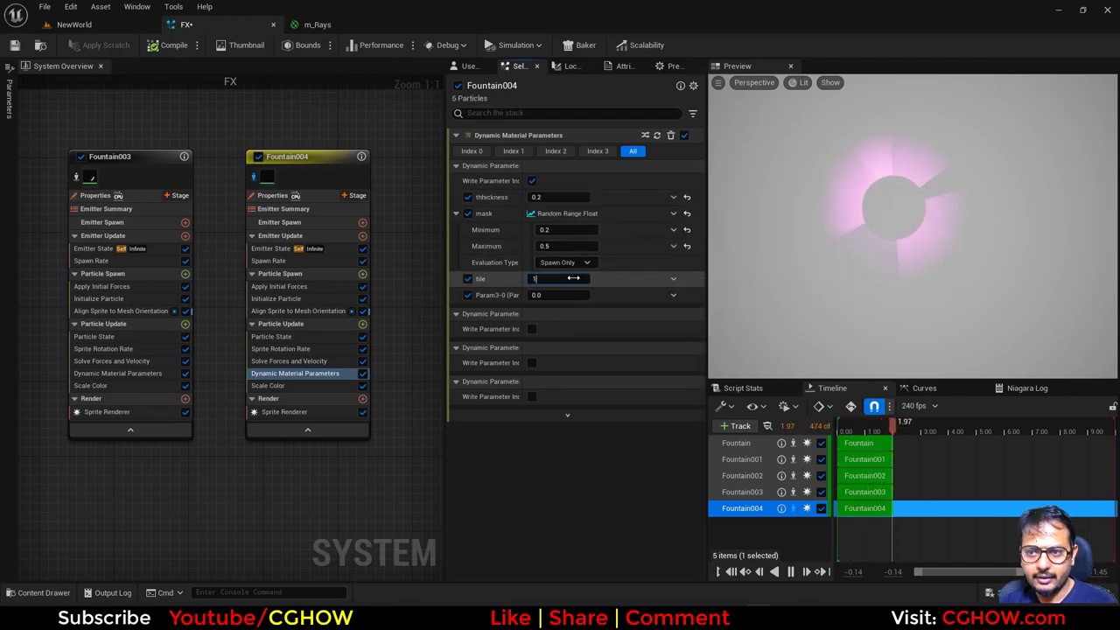
type("1")
key("Return")
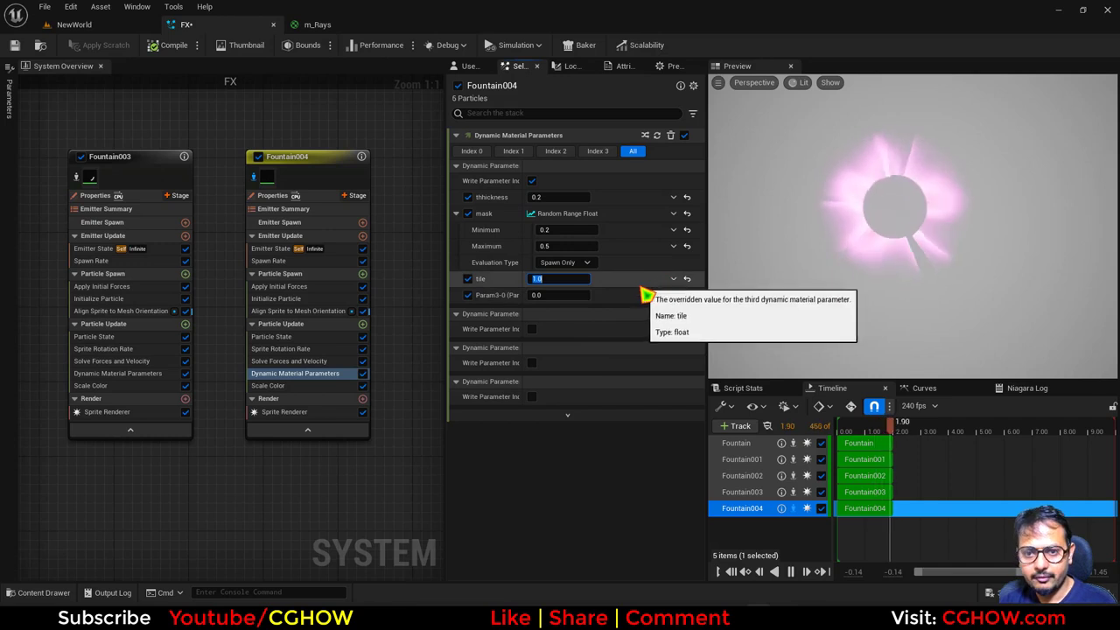
type("2")
key("Return")
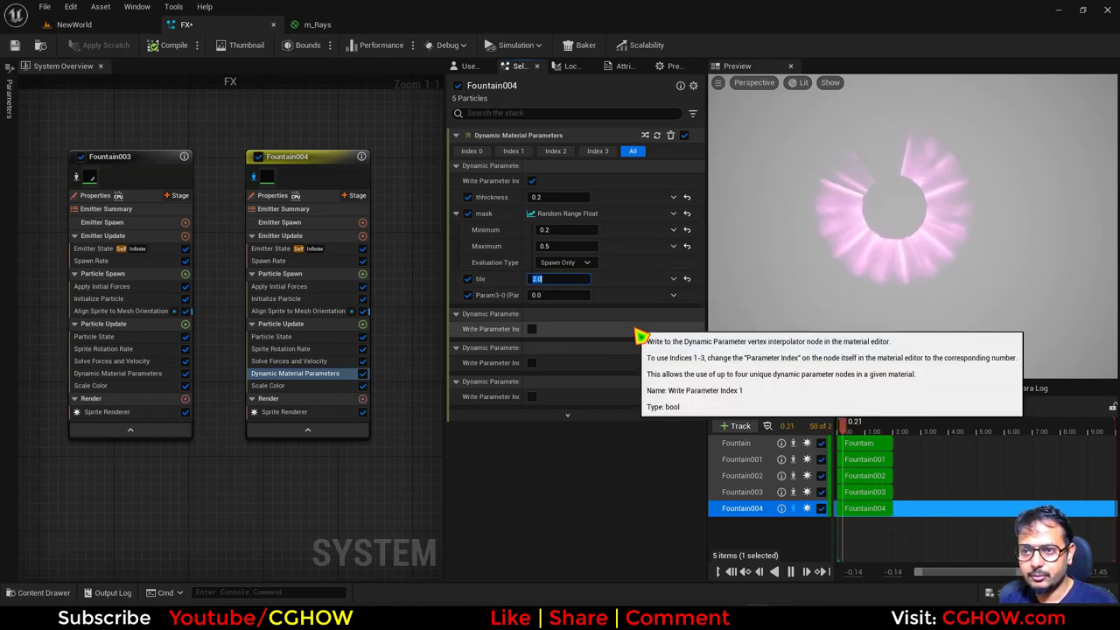
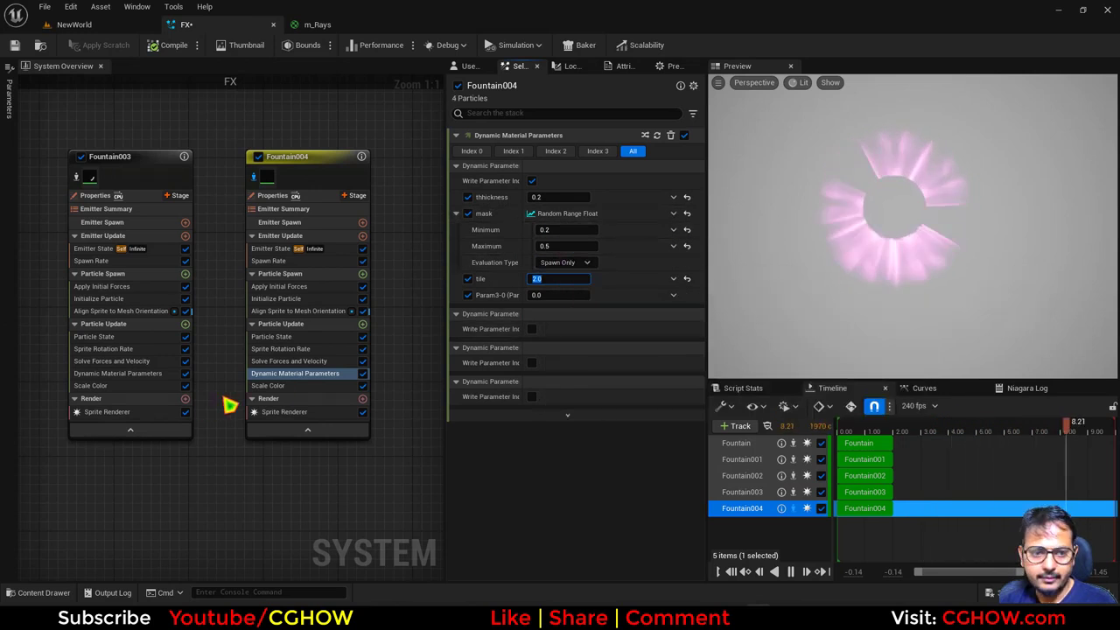
left_click(74, 25)
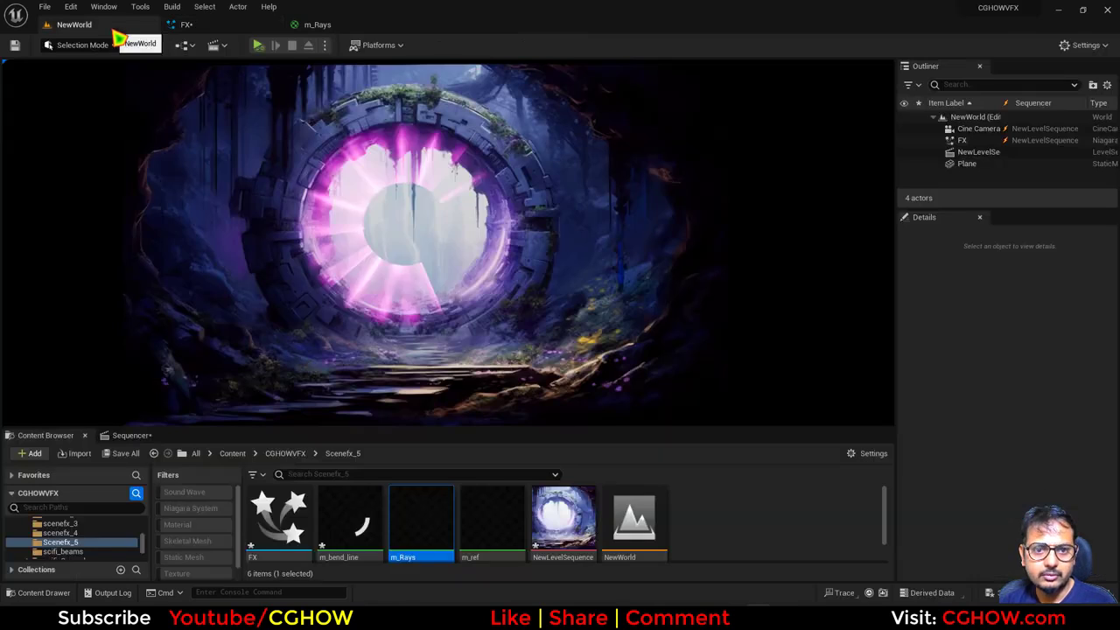
left_click(219, 26)
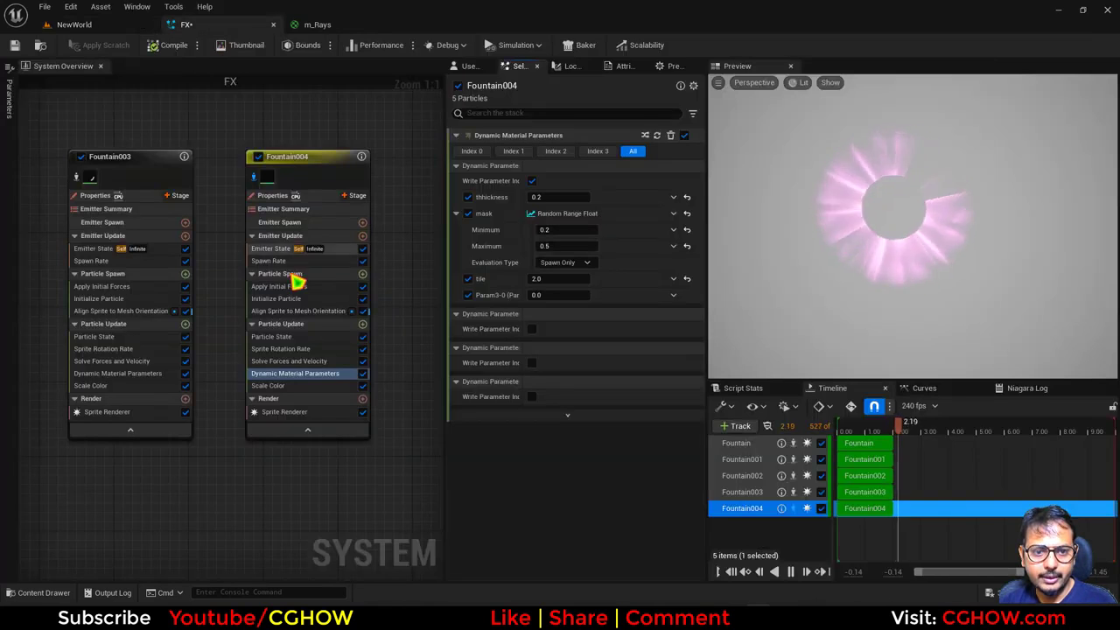
Lower the brightness (V) of Fountain004's Initialize Particle color to 1.0
left_click(280, 298)
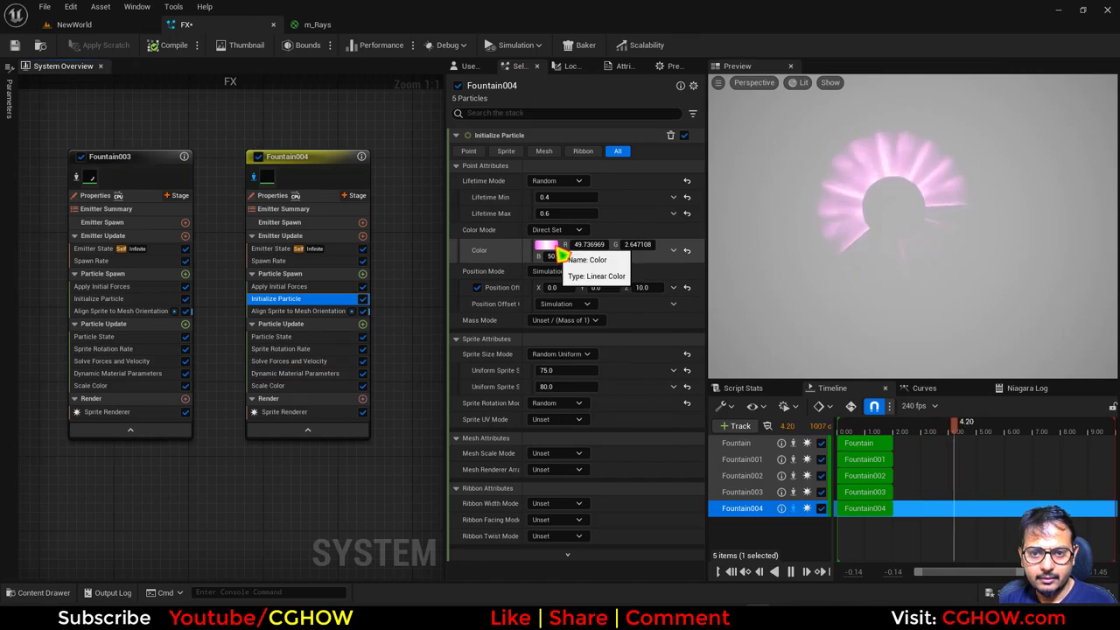
left_click(552, 246)
left_click(725, 469)
type("2")
key("Return")
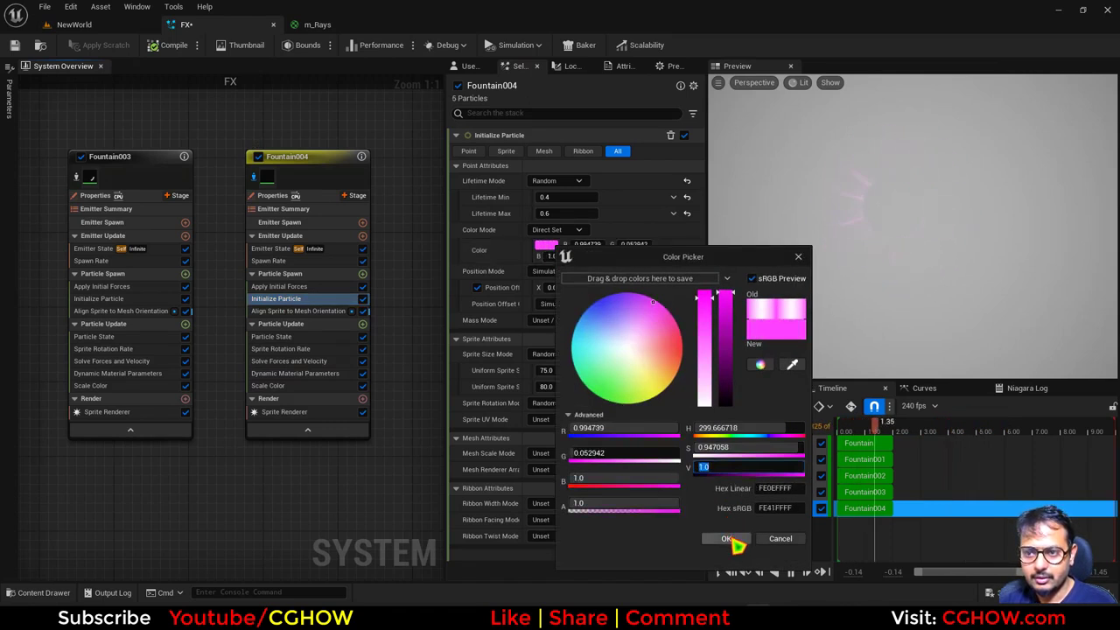
left_click(731, 540)
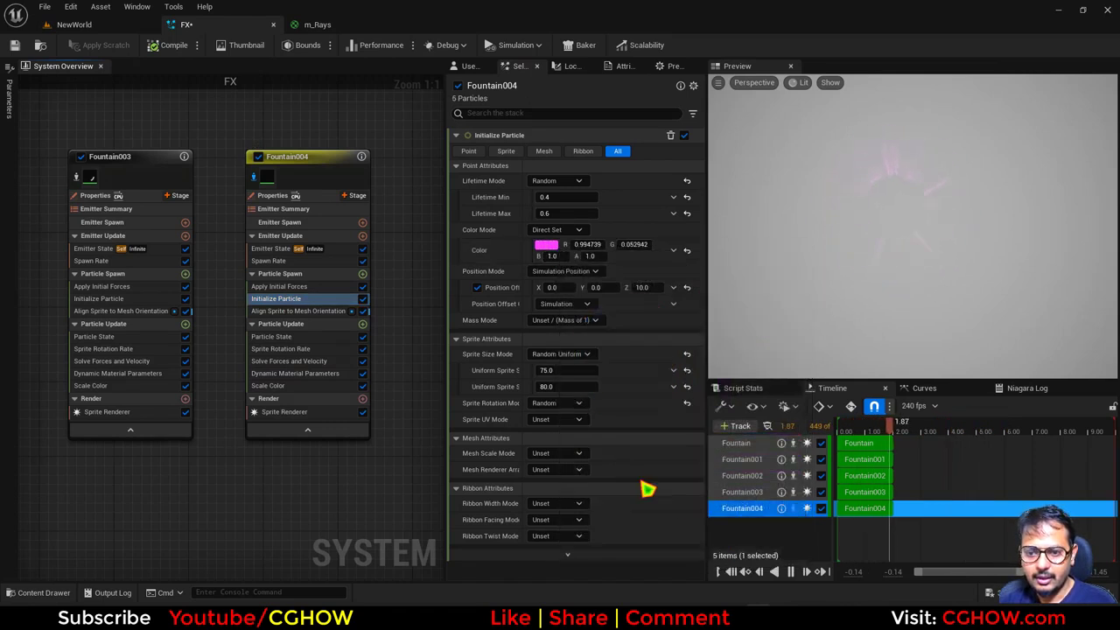
Set Fountain004's minimum and maximum uniform sprite size to 100 and check the portal in the NewWorld level
left_click(565, 386)
type("100")
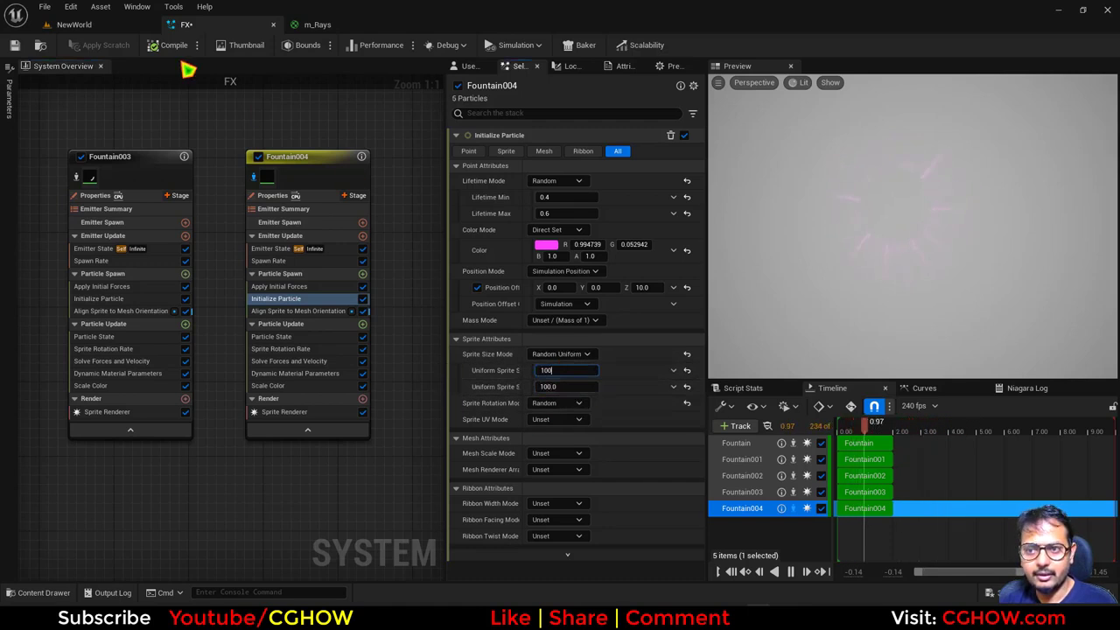
left_click(73, 24)
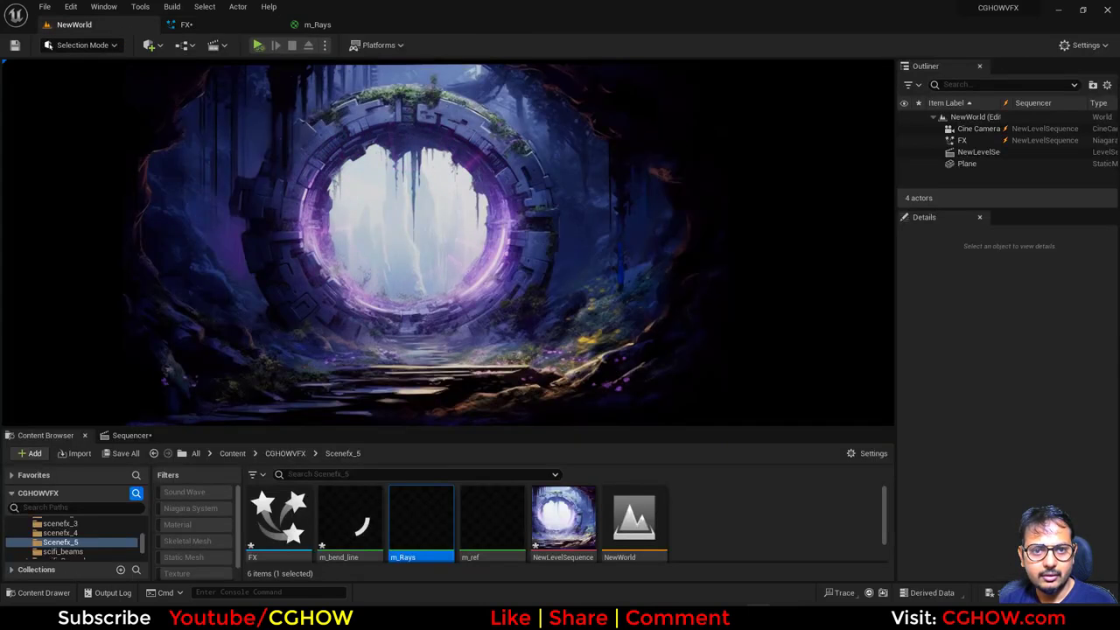
left_click(188, 26)
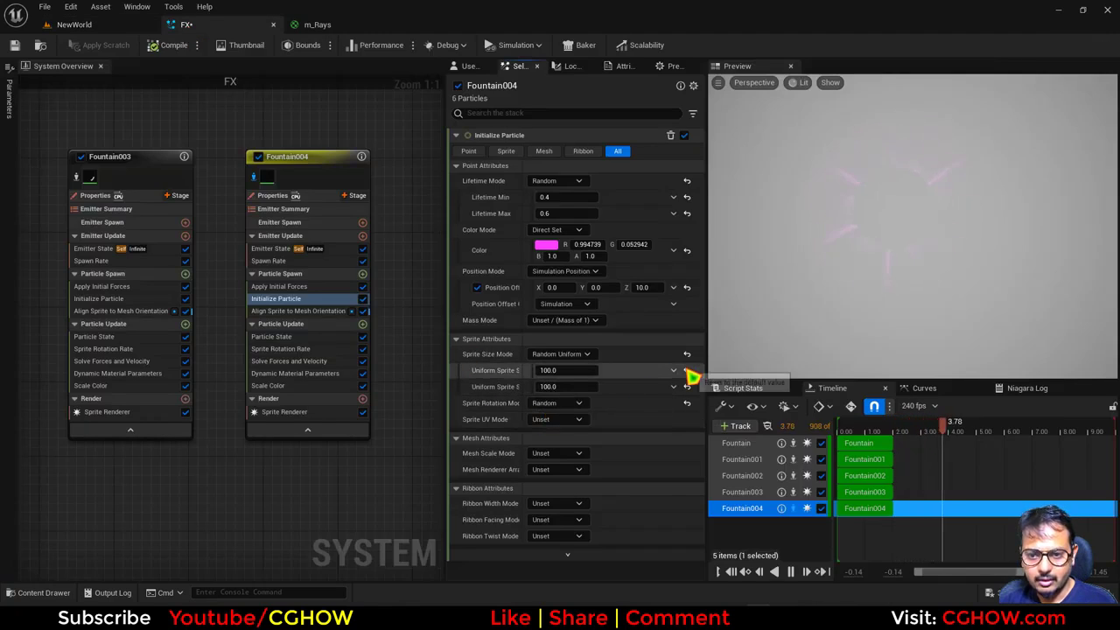
Change Fountain004's sprite size mode to Uniform with a size of about 178, checking the rays in the level
left_click(569, 354)
left_click(567, 383)
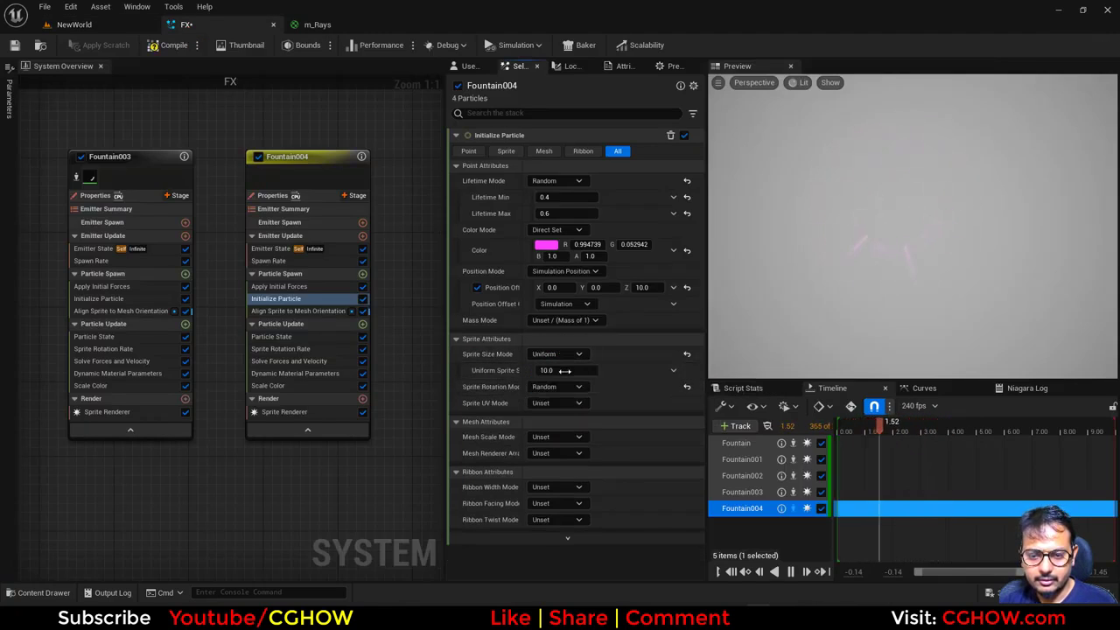
left_click(150, 28)
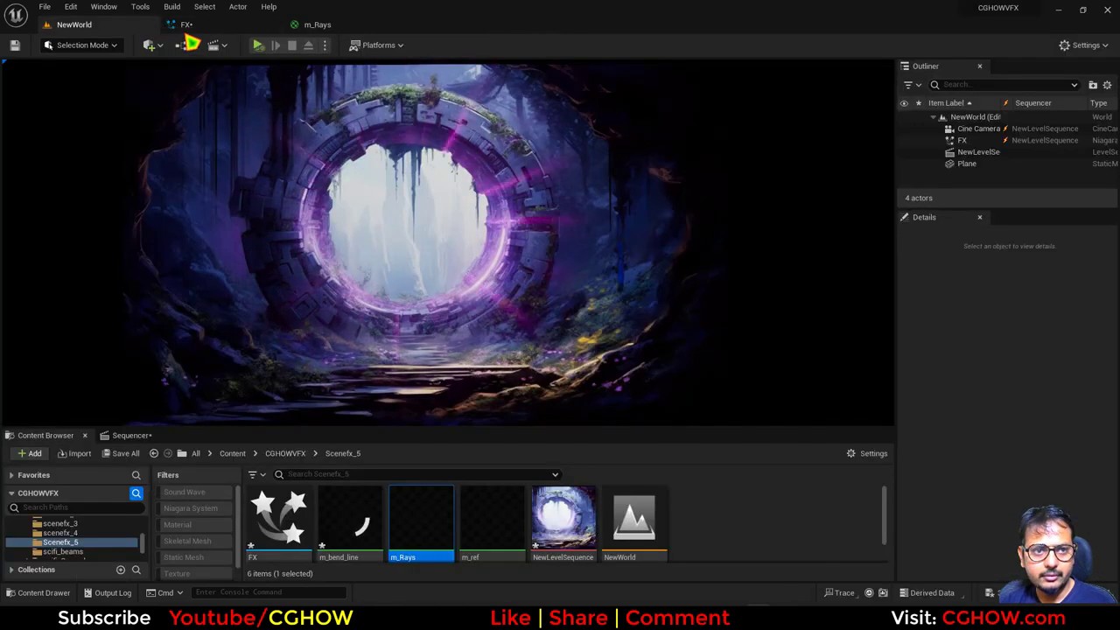
left_click(185, 29)
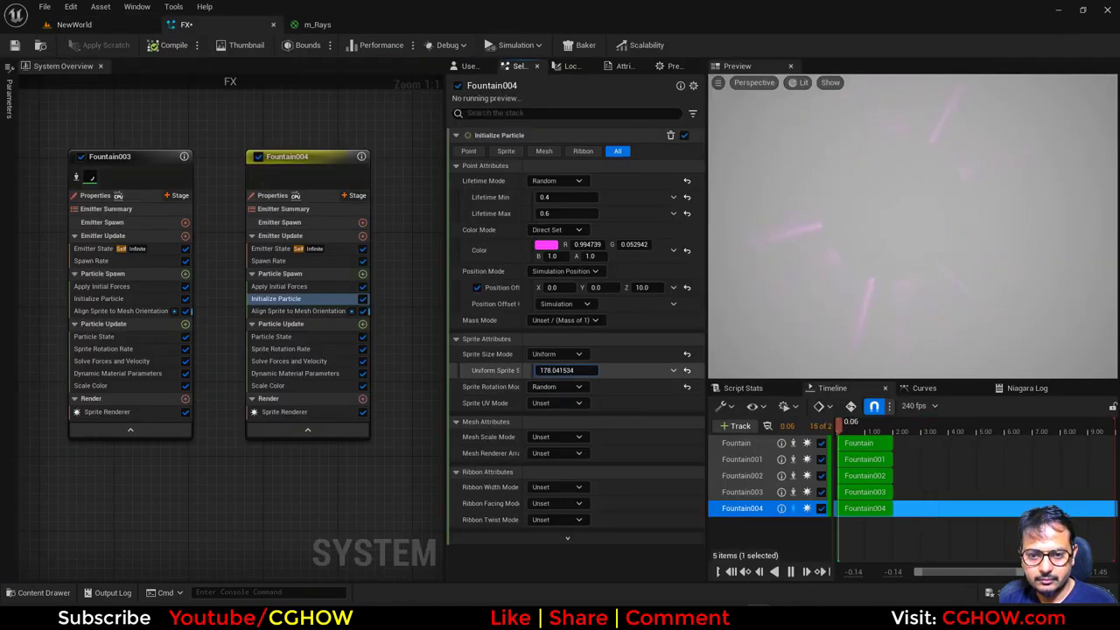
Try several thhickness values in Fountain004's Dynamic Material Parameters and settle on 0.3
left_click(297, 373)
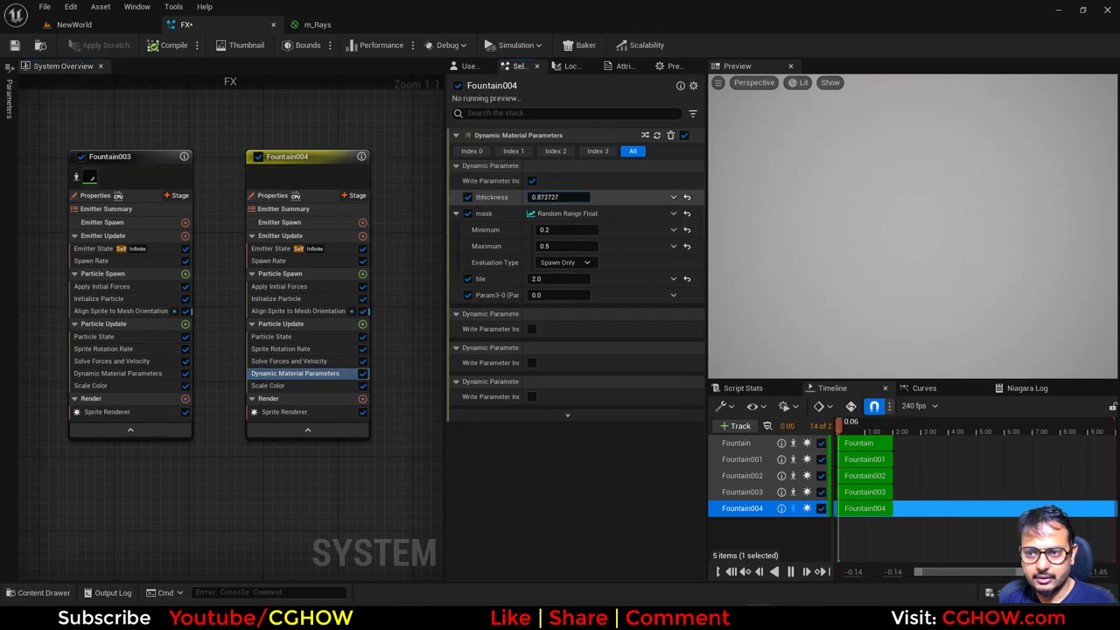
left_click_drag(558, 197, 577, 197)
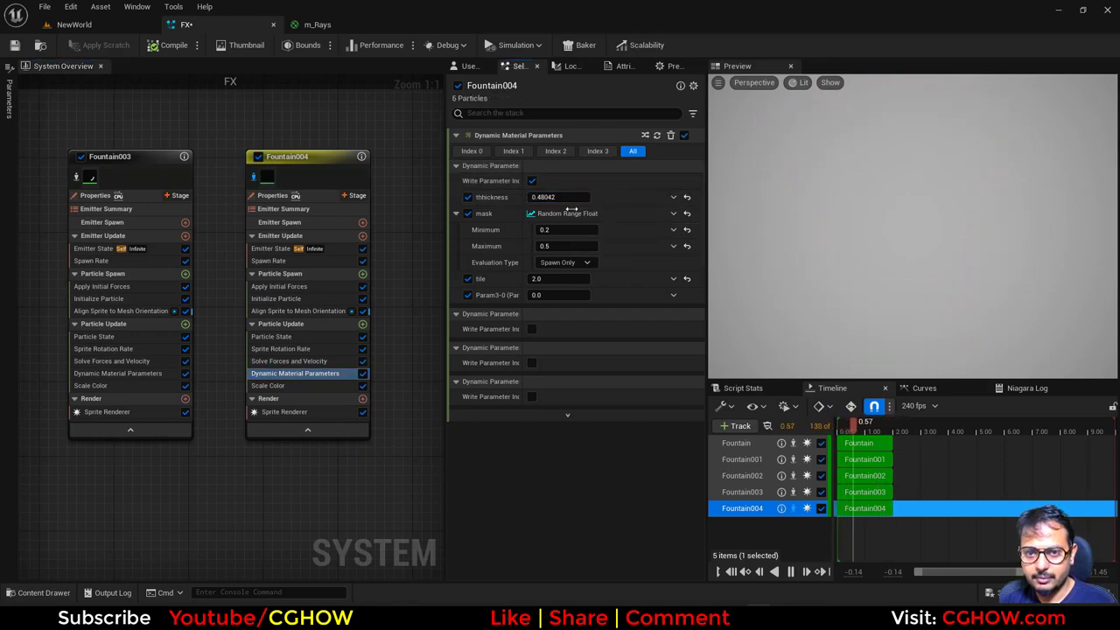
left_click(570, 201)
type(".1")
key("Return")
type(".2")
key("Return")
type(".3")
key("Return")
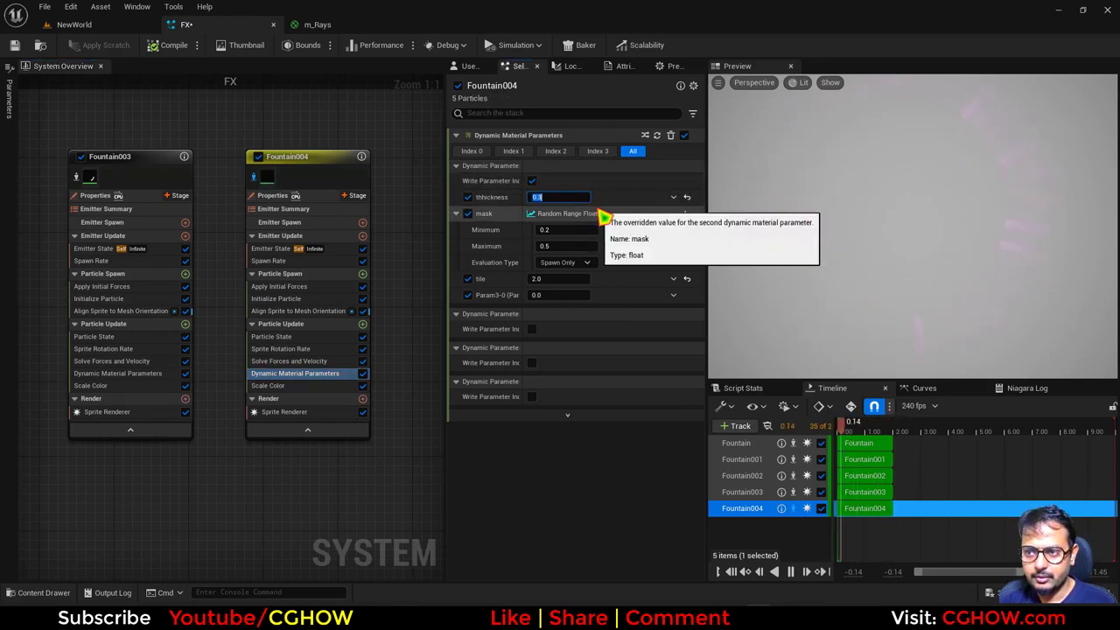
Reduce Fountain004's uniform sprite size to about 147, checking the rays against the portal in the level
left_click(282, 298)
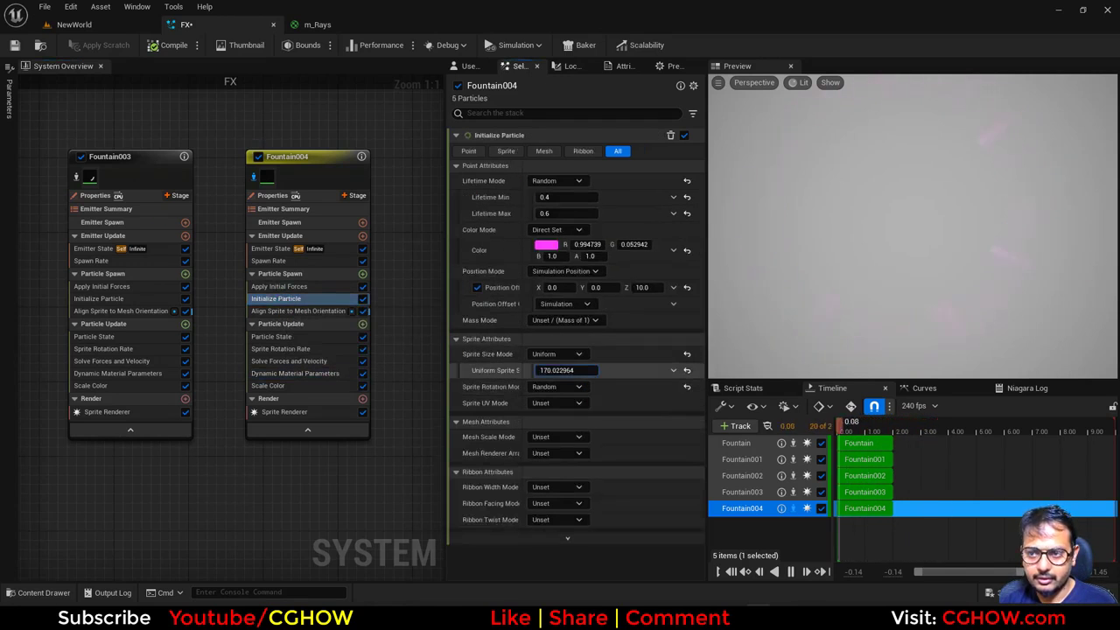
left_click(119, 28)
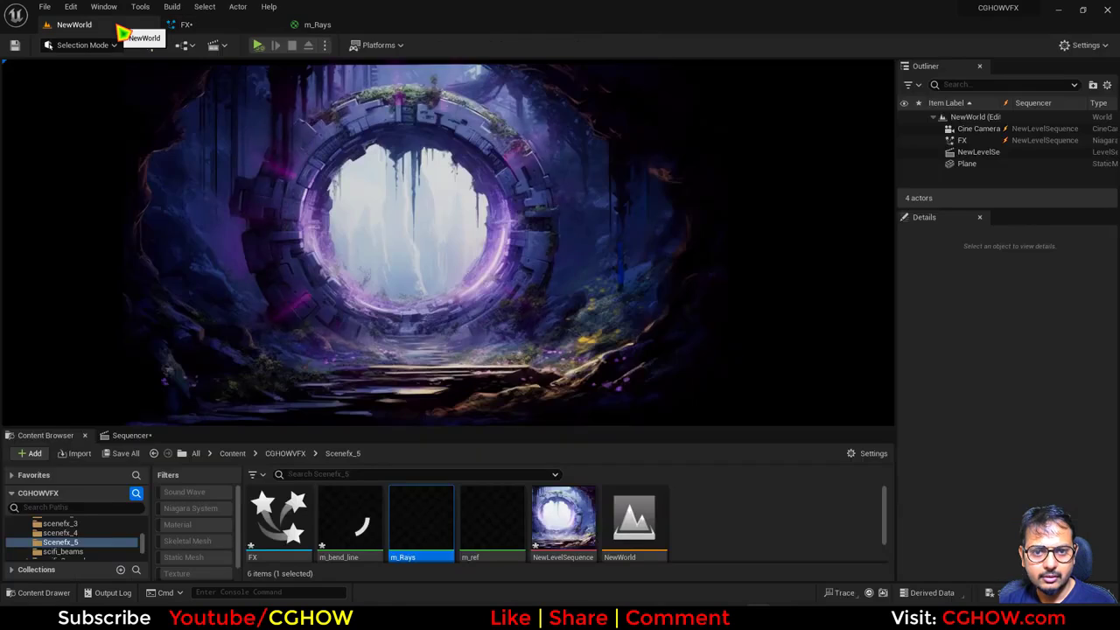
left_click(185, 26)
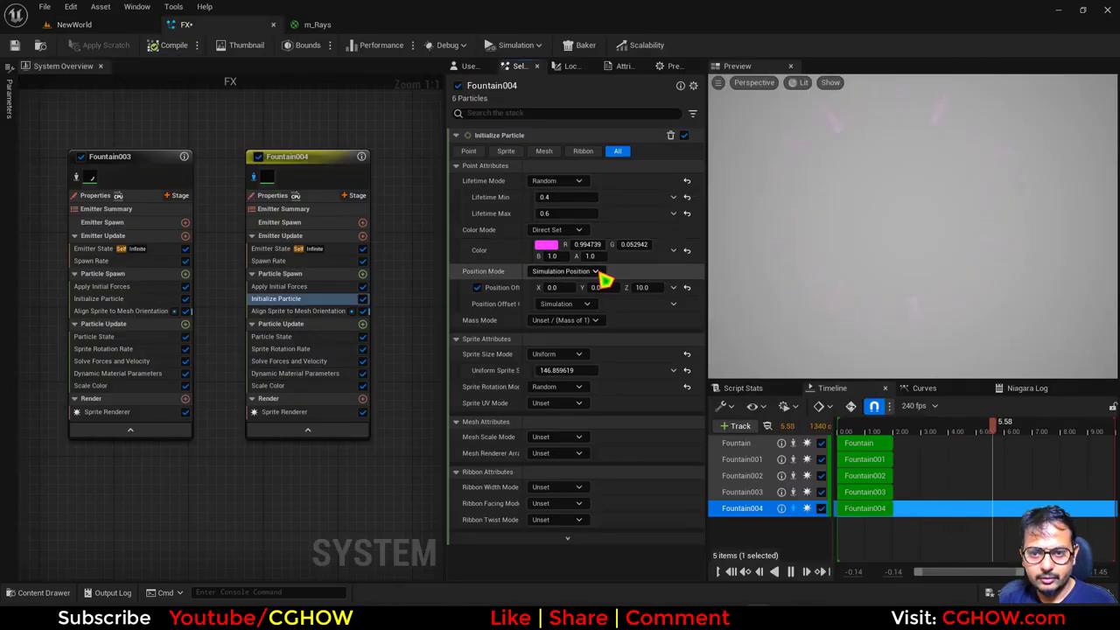
Set the alpha of Fountain004's Initialize Particle color to 5
left_click(592, 257)
type("5")
key("Return")
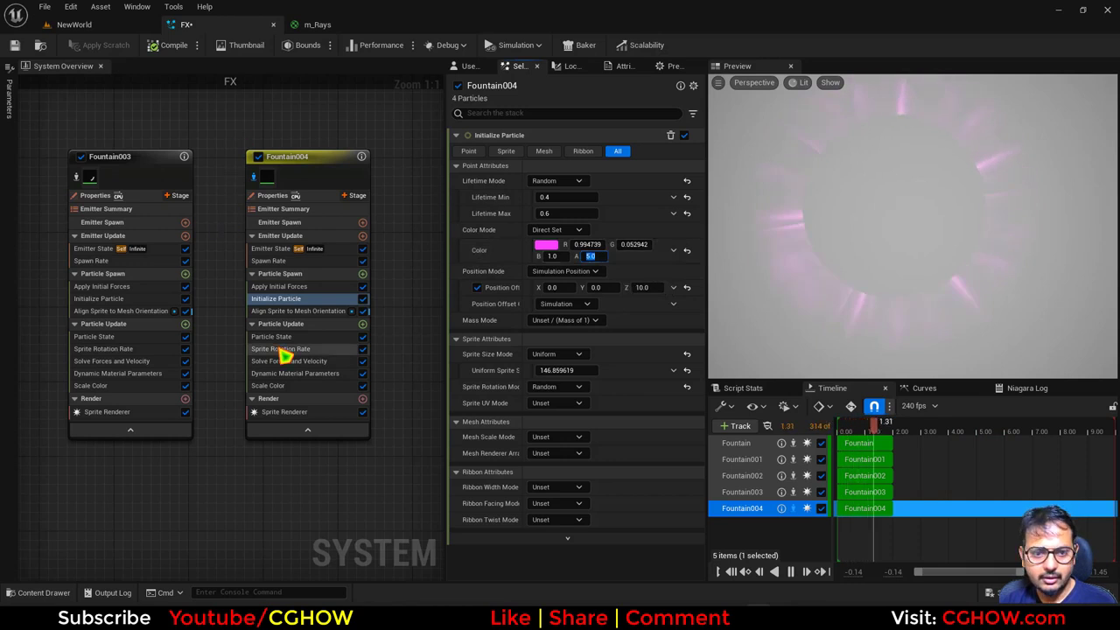
Drive Fountain004's tile parameter with a Random Range Float, using a minimum of 1 and a maximum of 3
left_click(293, 373)
left_click(673, 279)
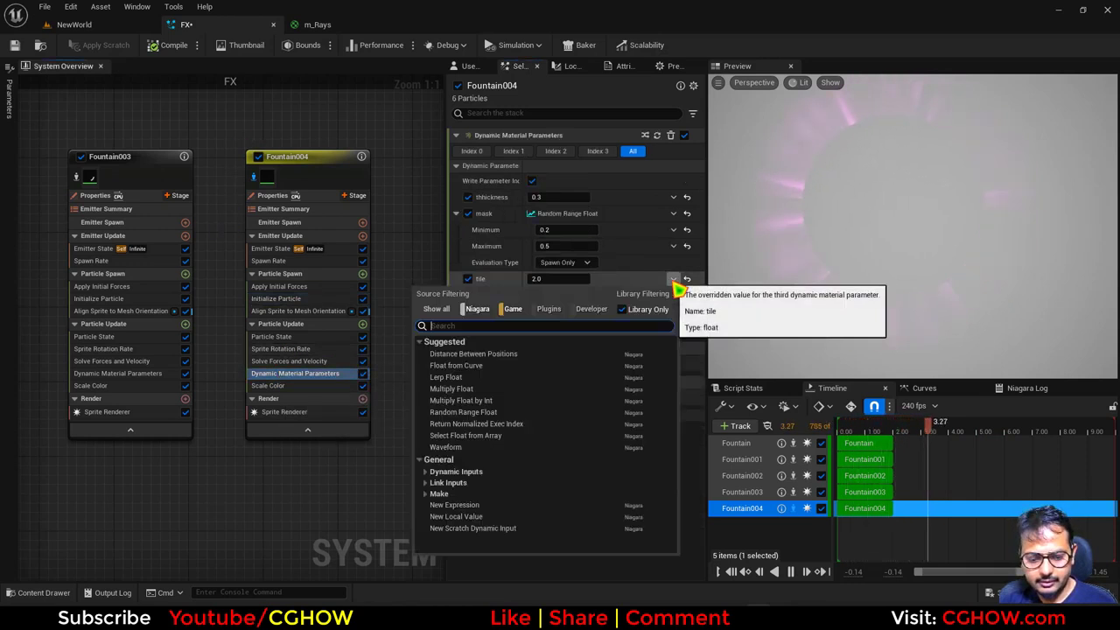
type("ran")
left_click(509, 357)
left_click(552, 296)
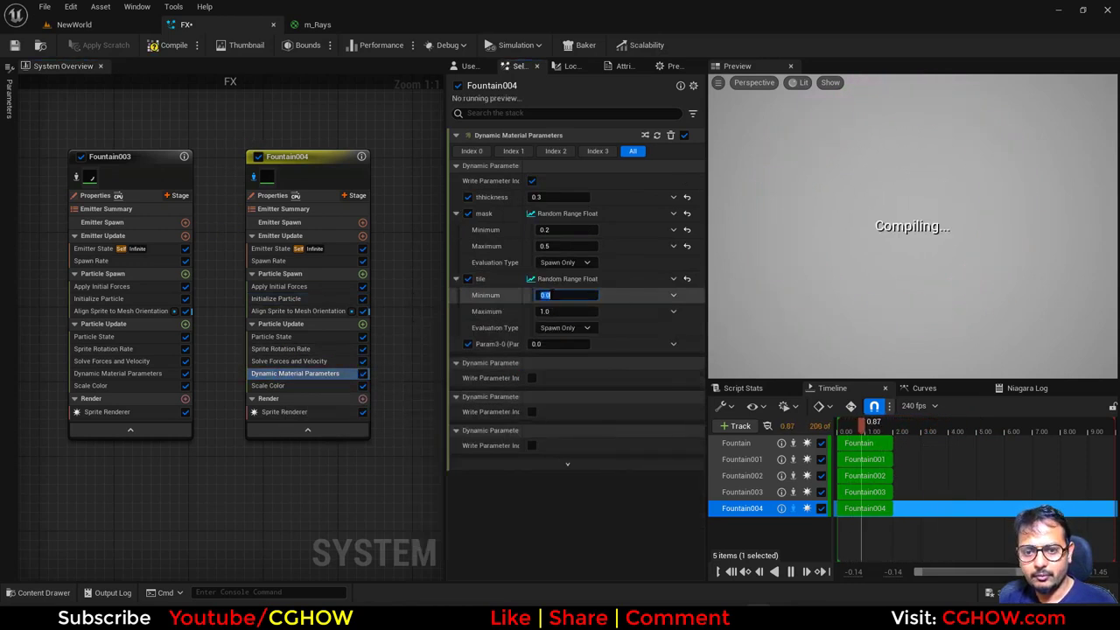
type("1")
key("Return")
left_click(560, 312)
type("3")
key("Return")
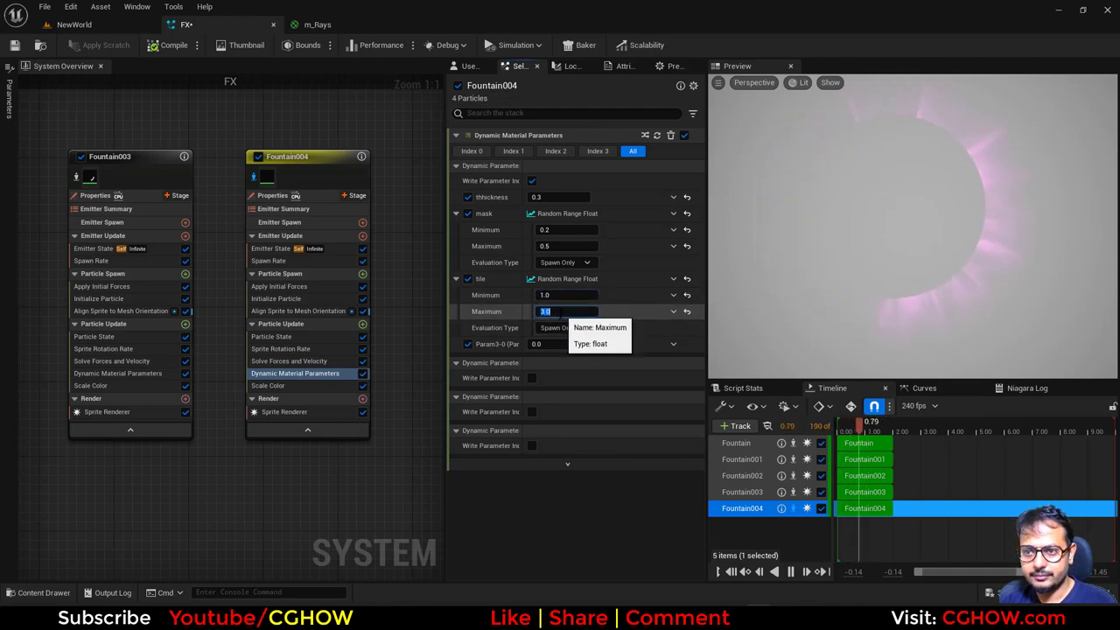
Try a spawn rate of 50 on Fountain004 and check the rays around the portal in the level
left_click(297, 351)
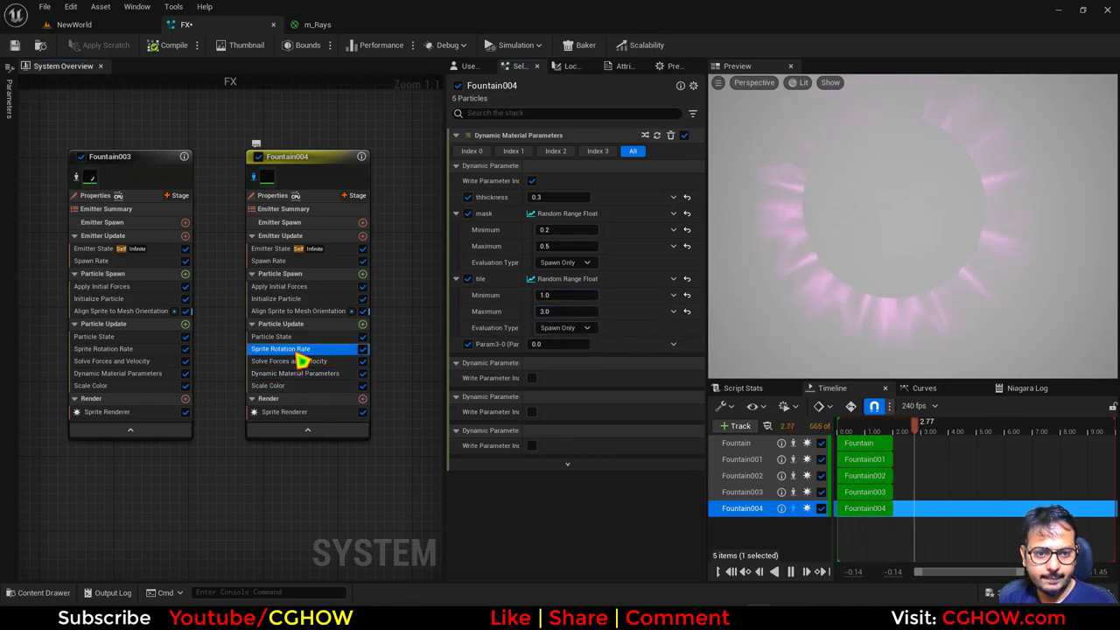
left_click(564, 167)
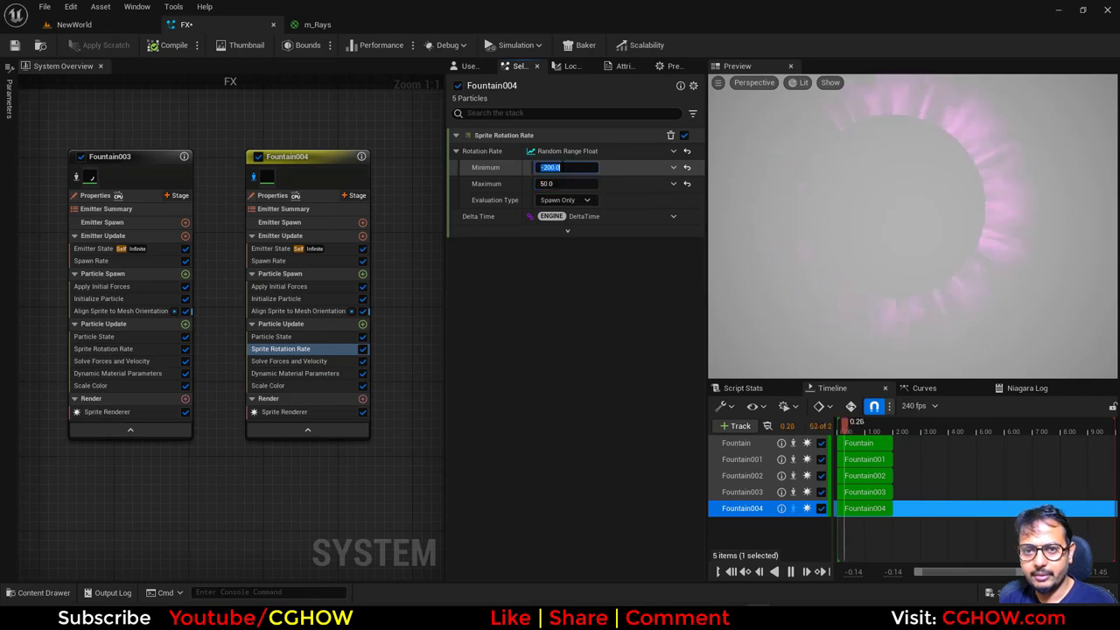
left_click(295, 260)
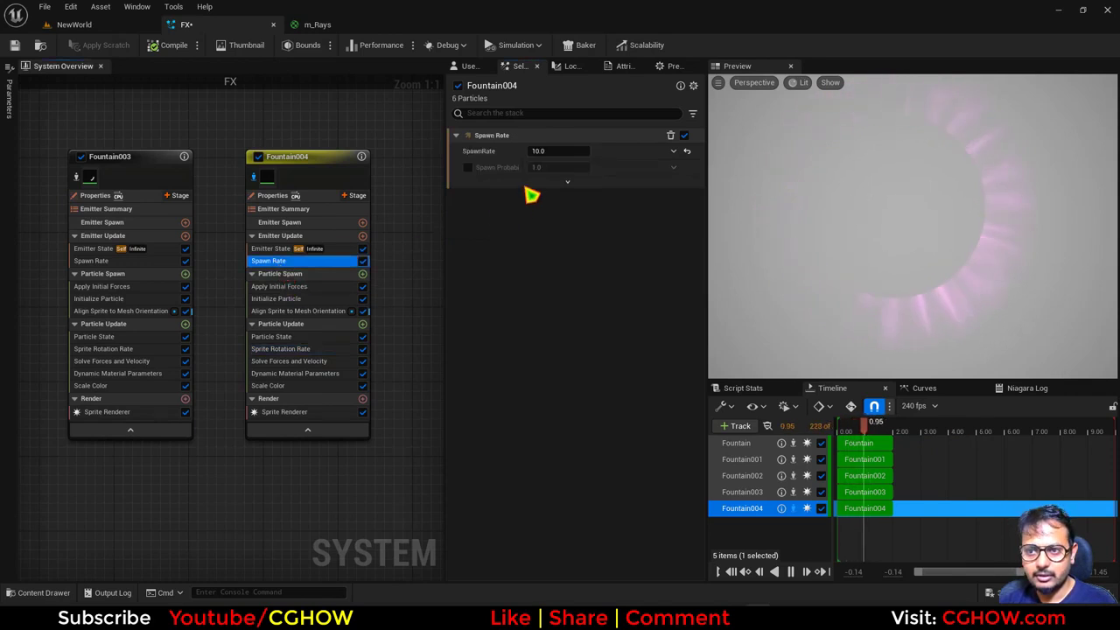
left_click(543, 151)
type("50")
key("Return")
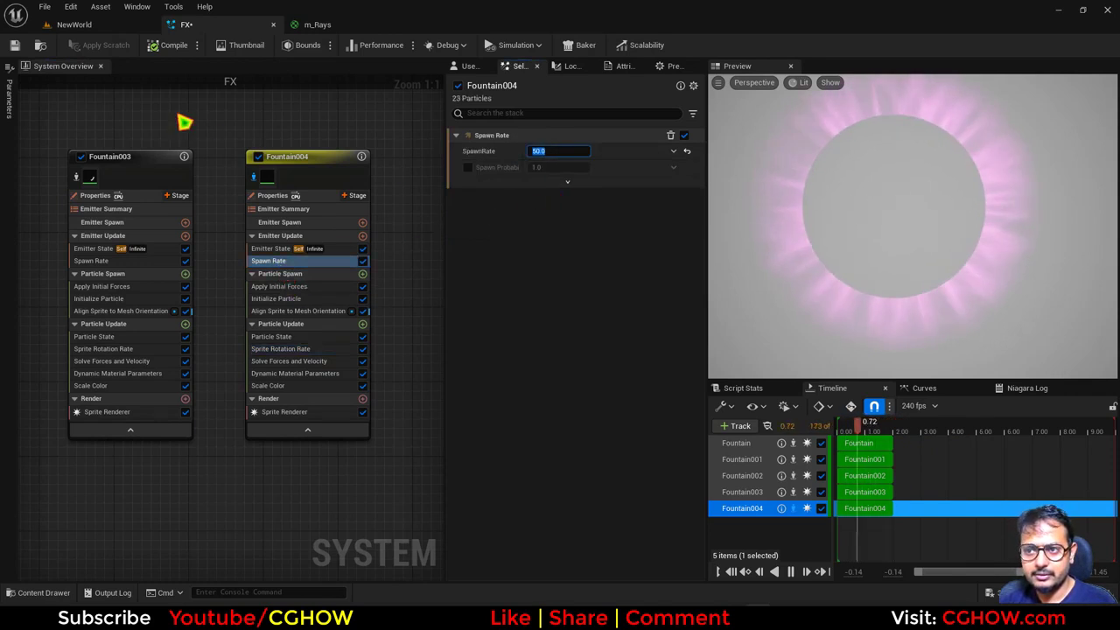
left_click(109, 26)
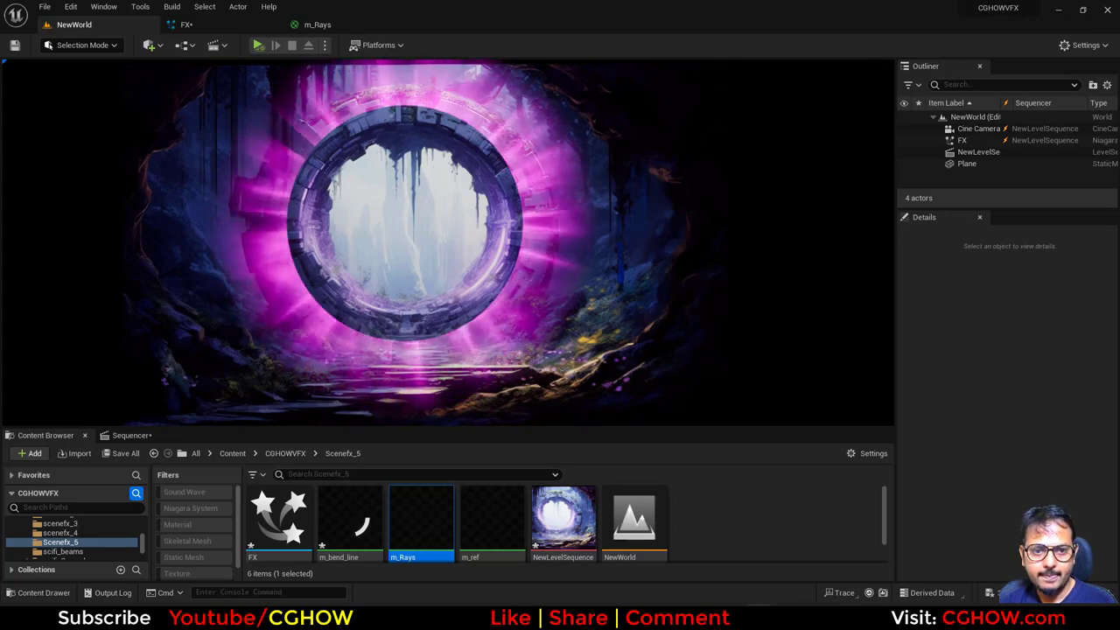
Reduce Fountain004's uniform sprite size to about 115, comparing the rays with the portal ring in the level
left_click(185, 25)
left_click(290, 298)
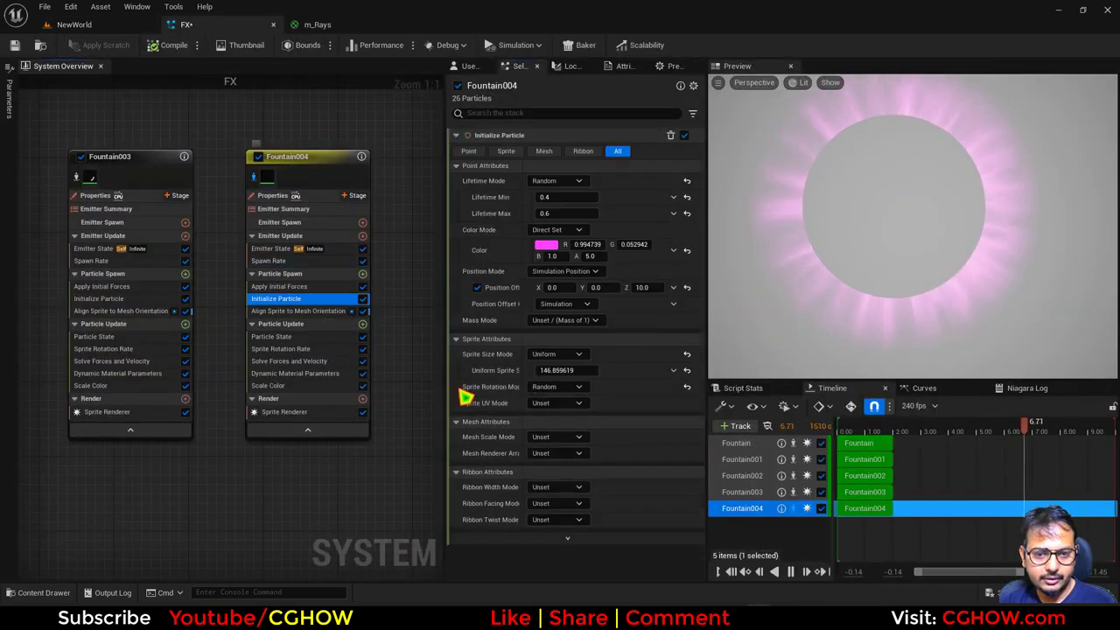
left_click_drag(565, 374, 528, 374)
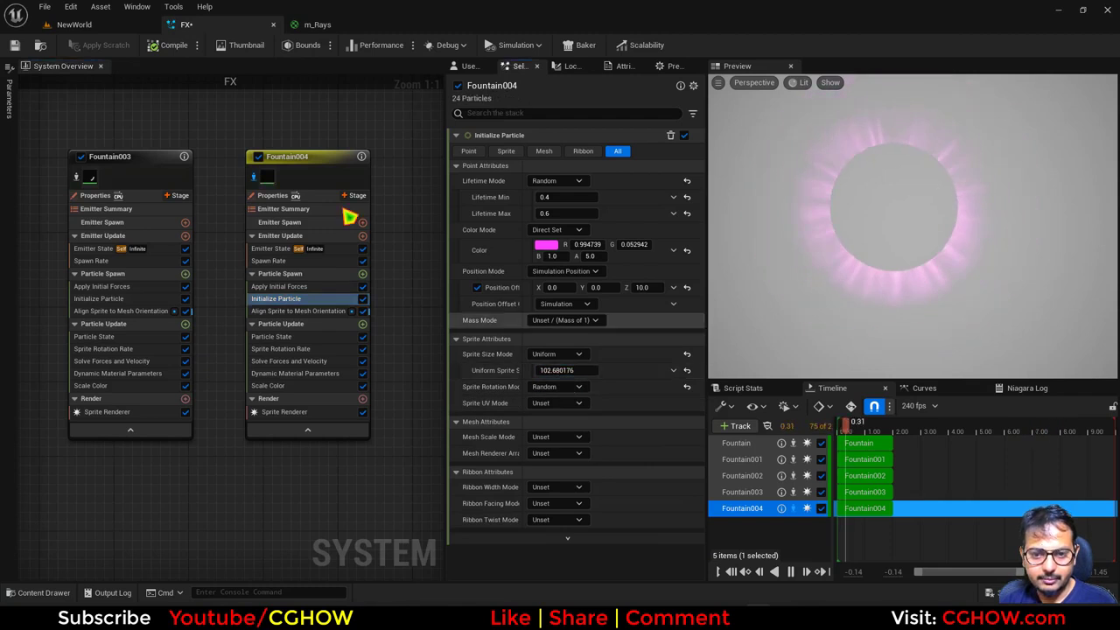
left_click(112, 29)
left_click(174, 27)
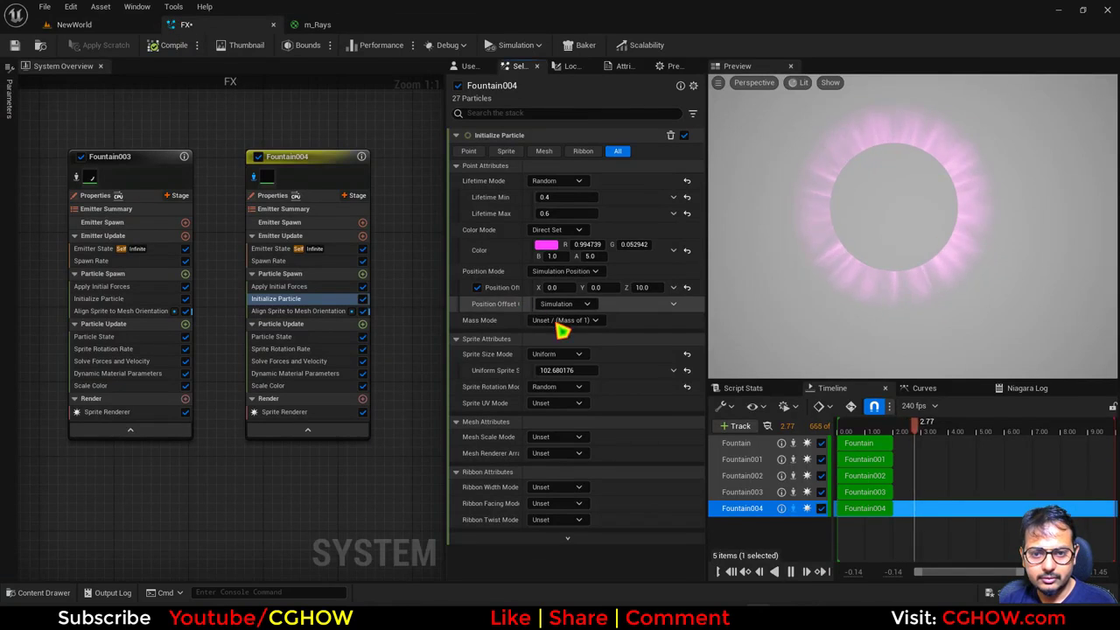
left_click(138, 26)
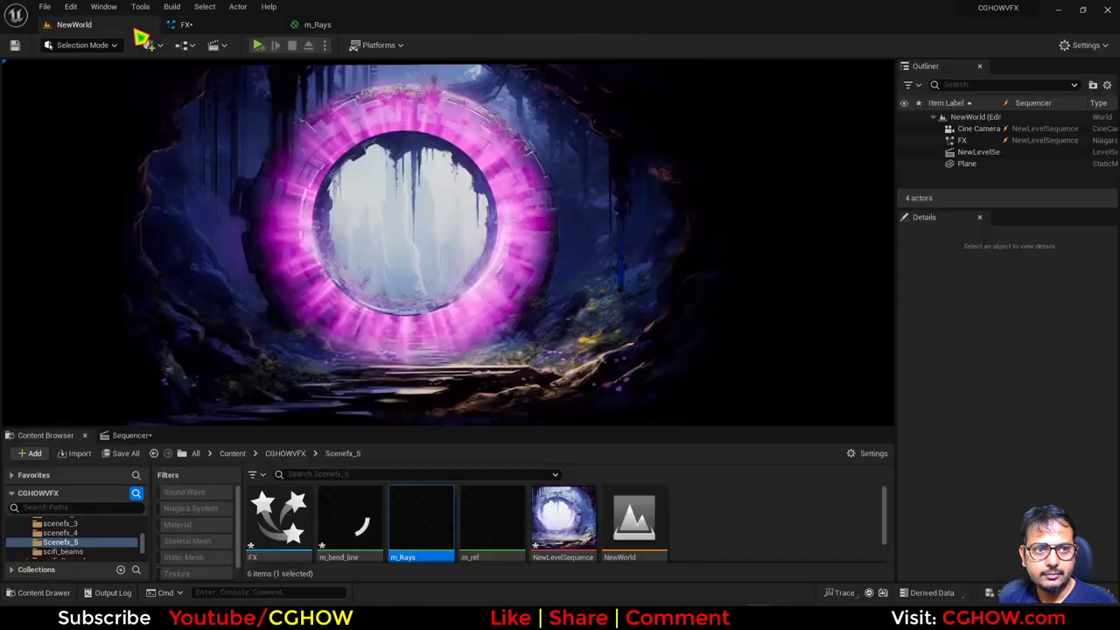
left_click(208, 30)
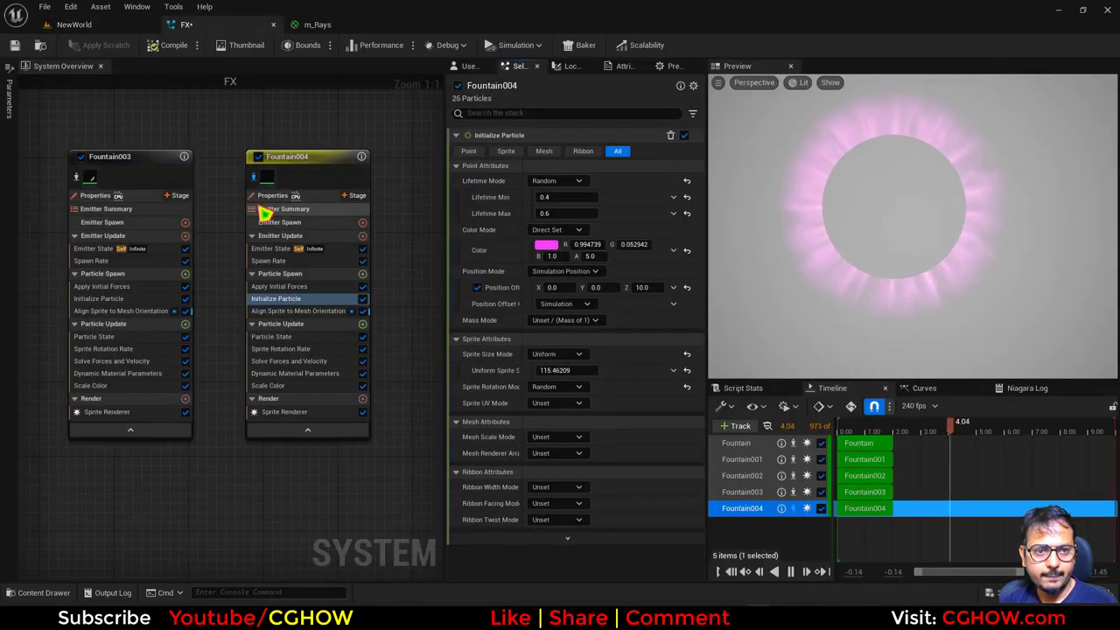
left_click(112, 32)
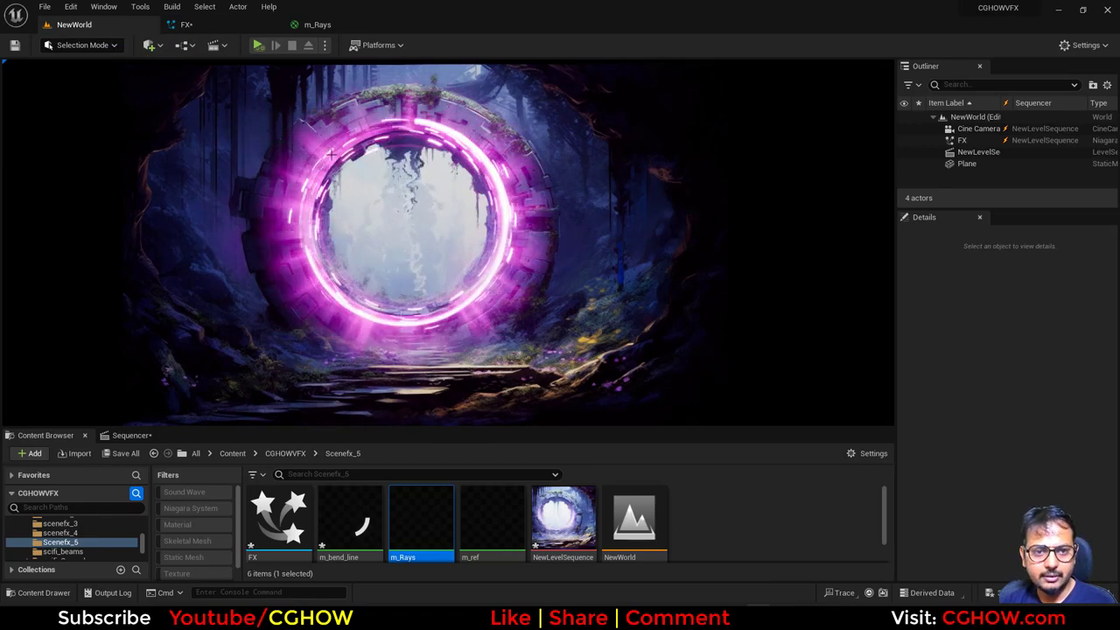
Set Fountain004's spawn rate to 20 and check the portal in the level with the sequence timeline shown
left_click(220, 27)
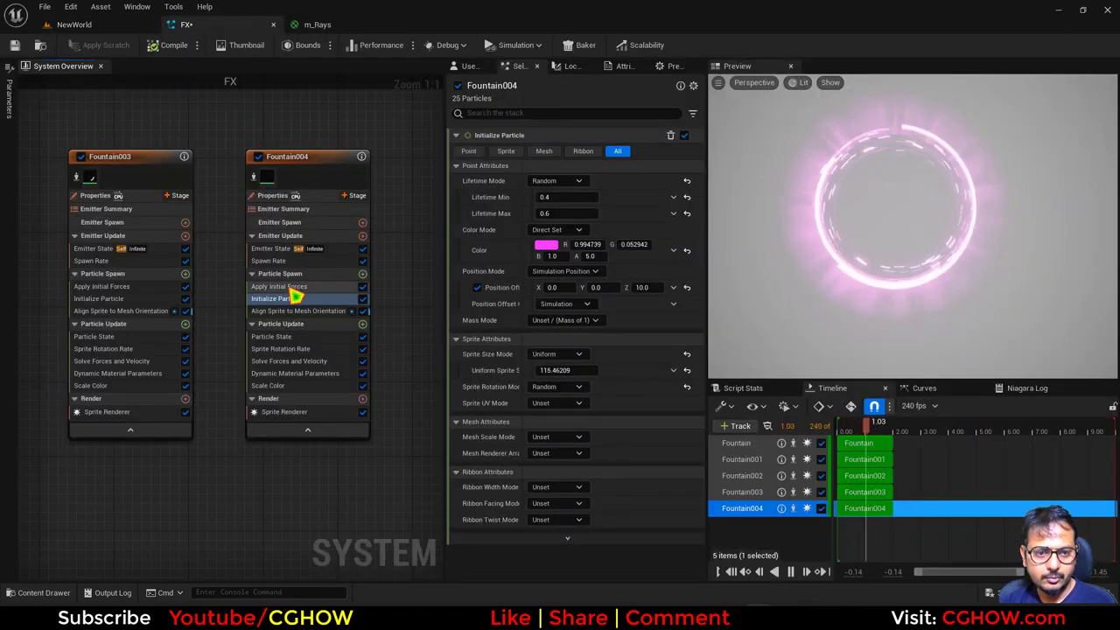
left_click(278, 262)
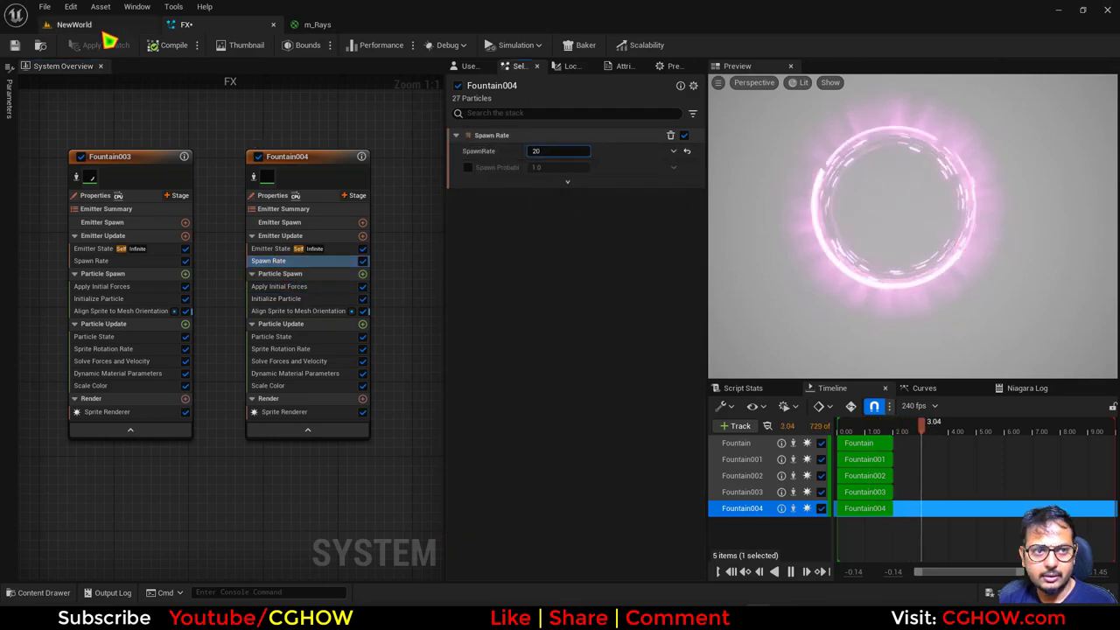
left_click(98, 28)
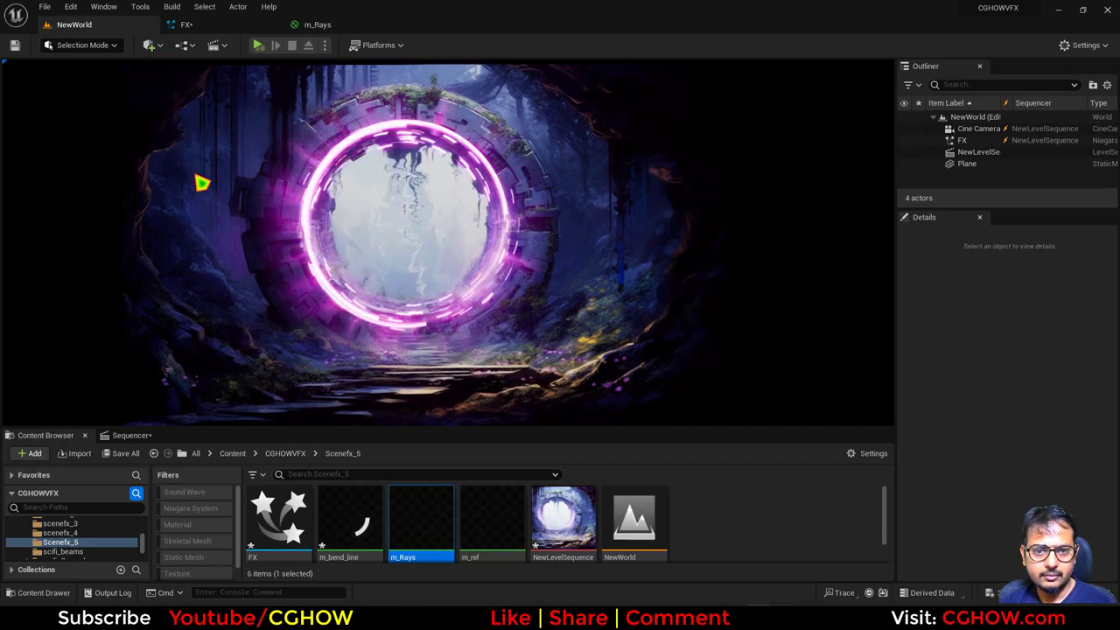
left_click(132, 435)
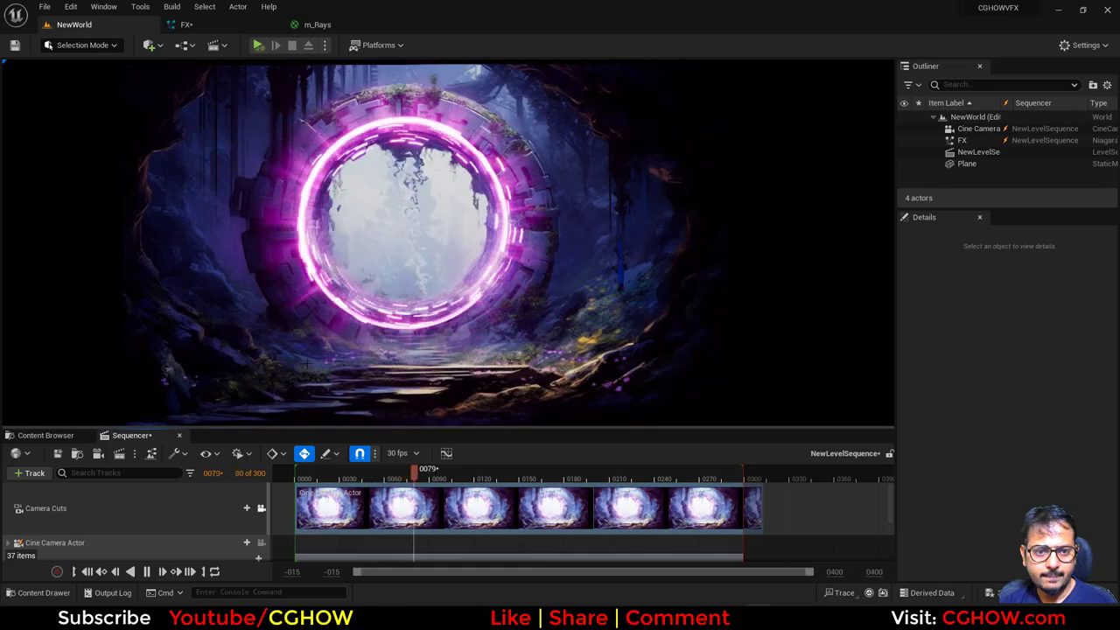
Insert a Panner with Speed Y -0.2 between the coordinate Multiply and the Texture Sample's UVs in m_Rays
left_click(349, 26)
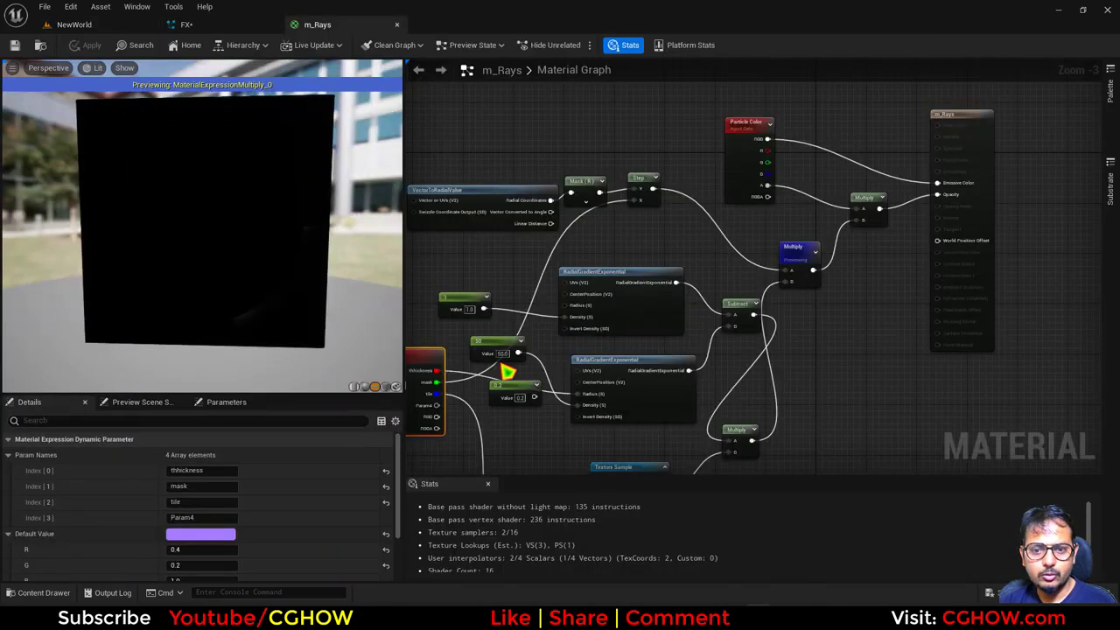
scroll(581, 408, "up", 4)
left_click_drag(638, 356, 769, 365)
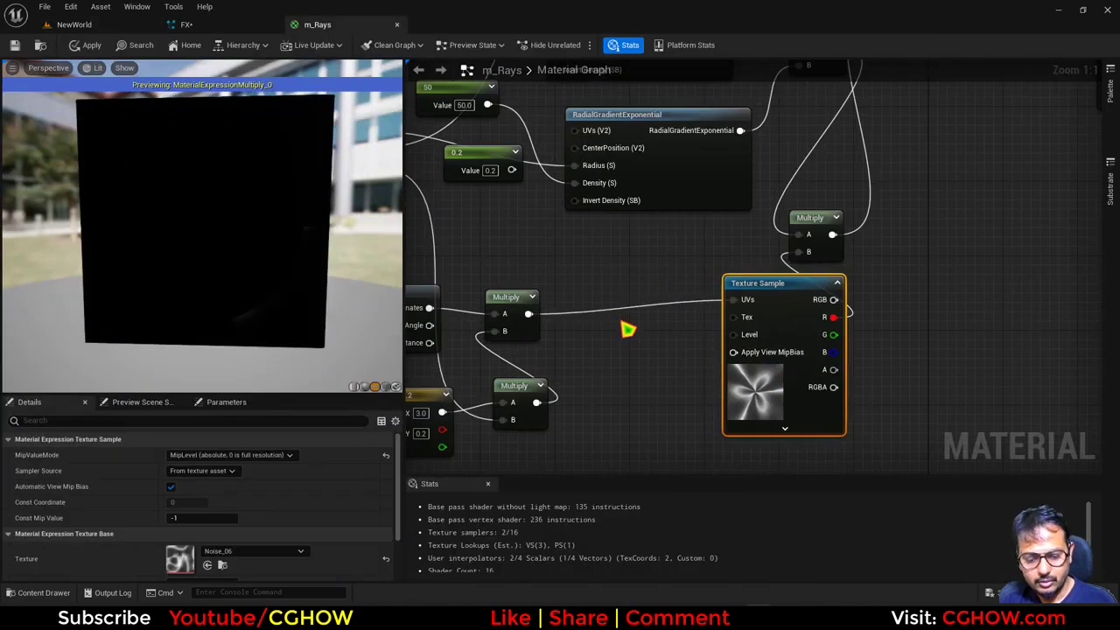
left_click(579, 287)
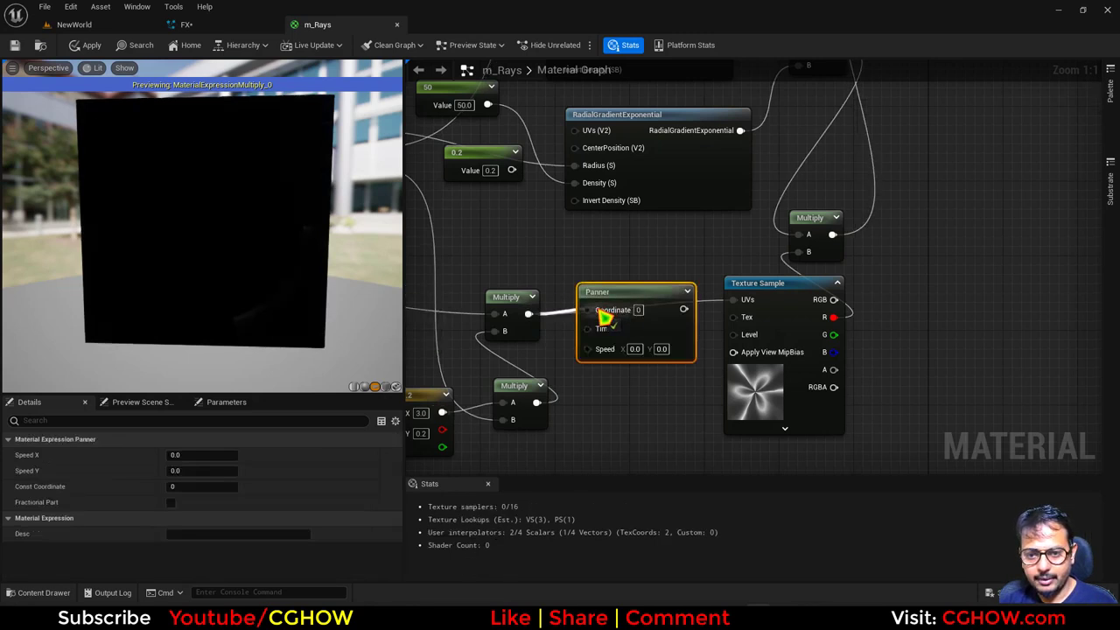
left_click_drag(605, 320, 607, 321)
type("-0.2")
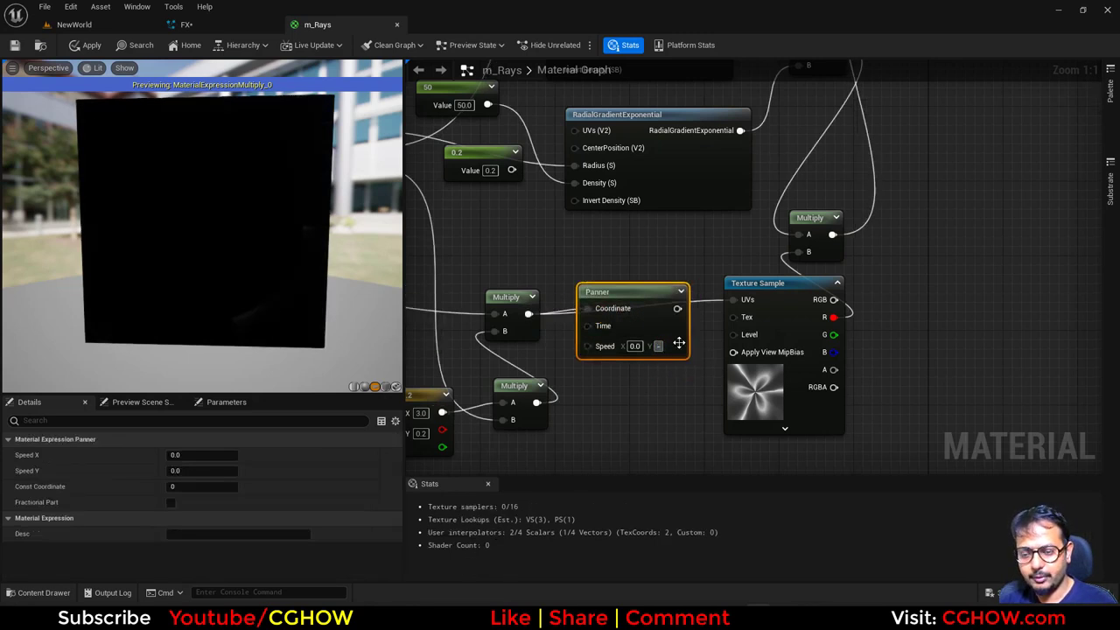
left_click_drag(686, 307, 733, 299)
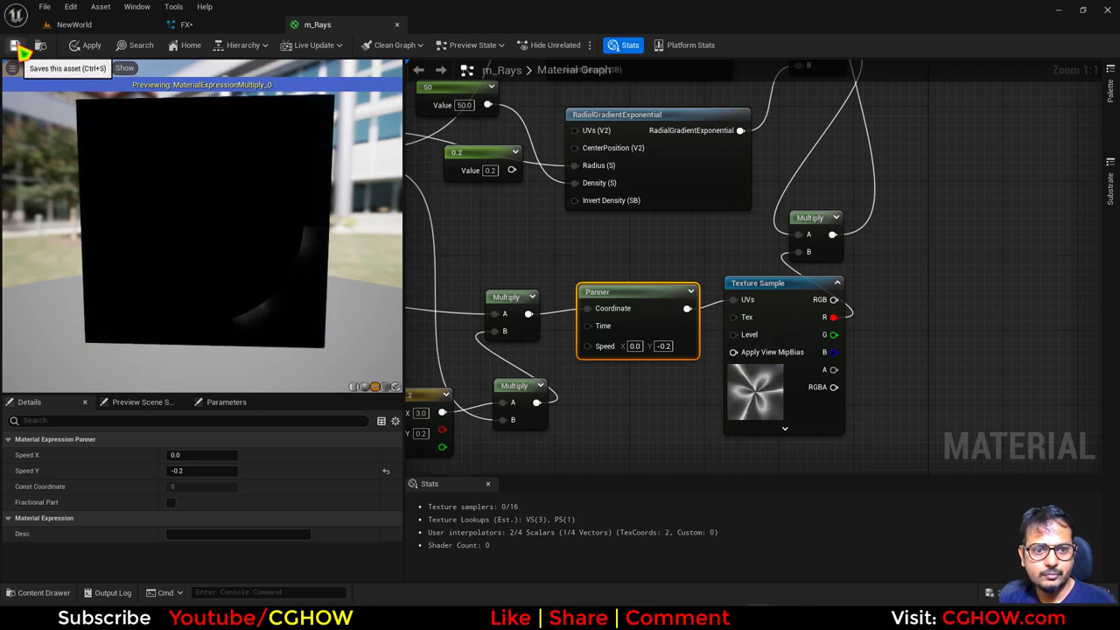
Save and close the m_Rays material, and check the animated rays on the portal in the level
key("ctrl+s")
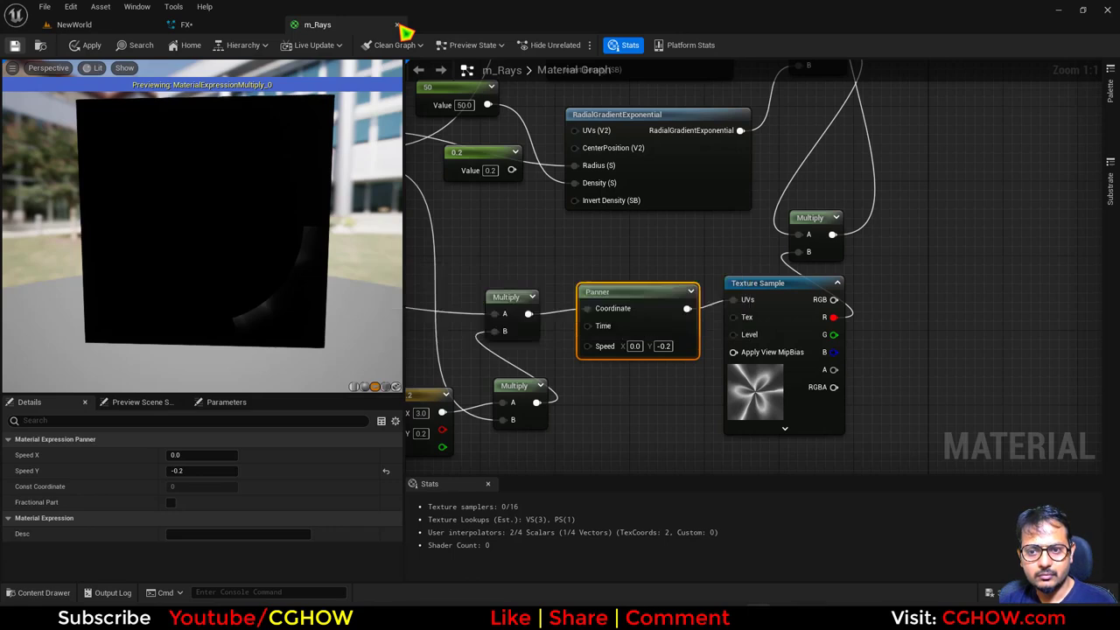
left_click(398, 25)
left_click(110, 28)
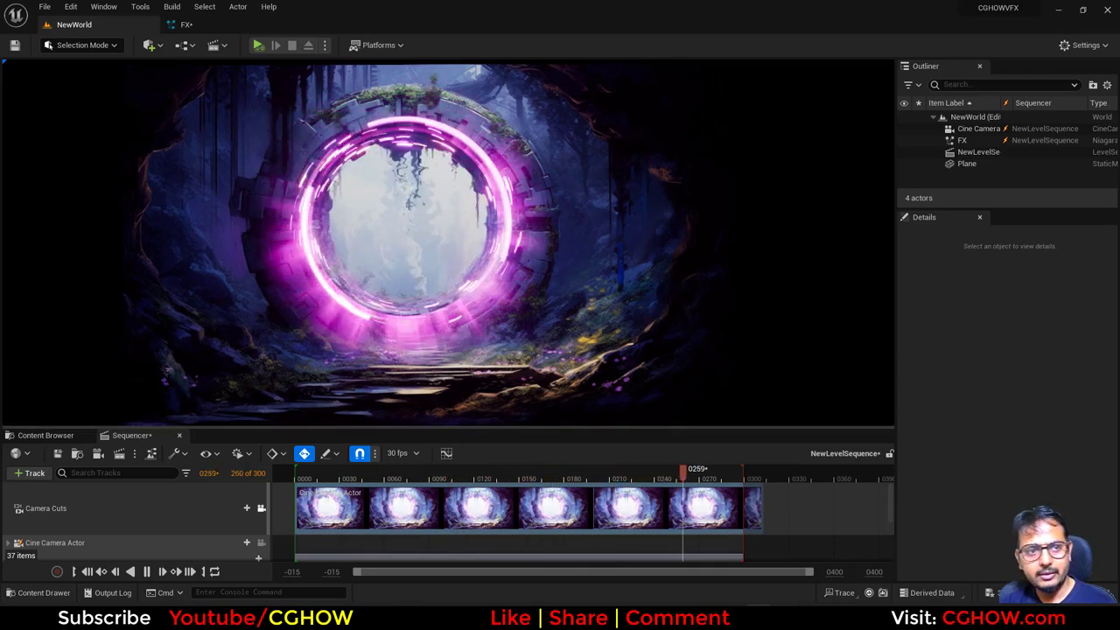
left_click(68, 436)
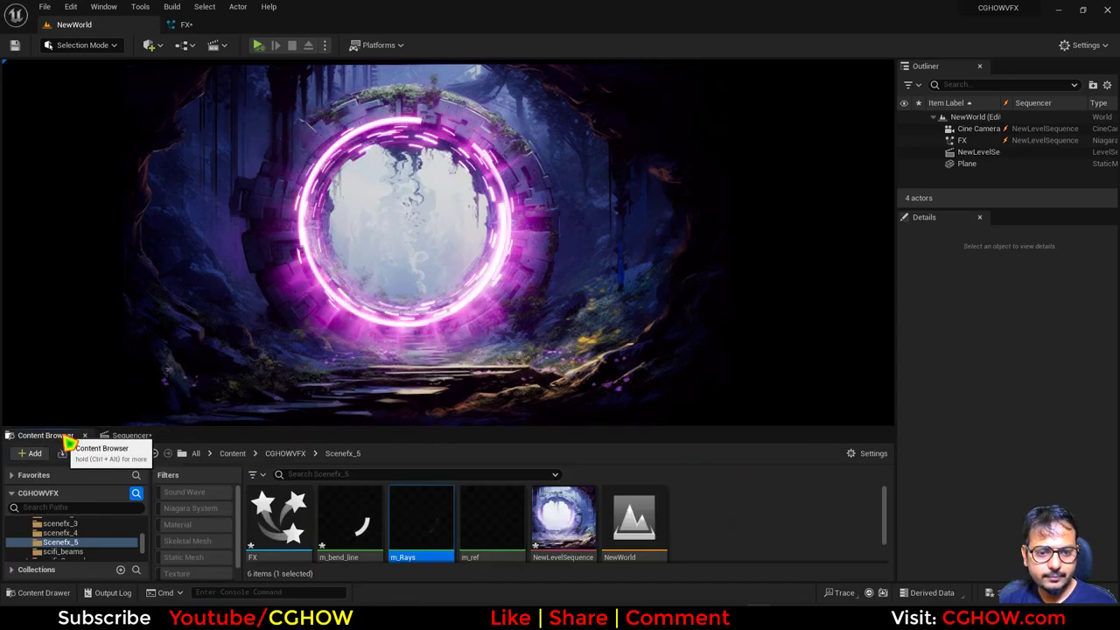
scroll(477, 524, "down", 2)
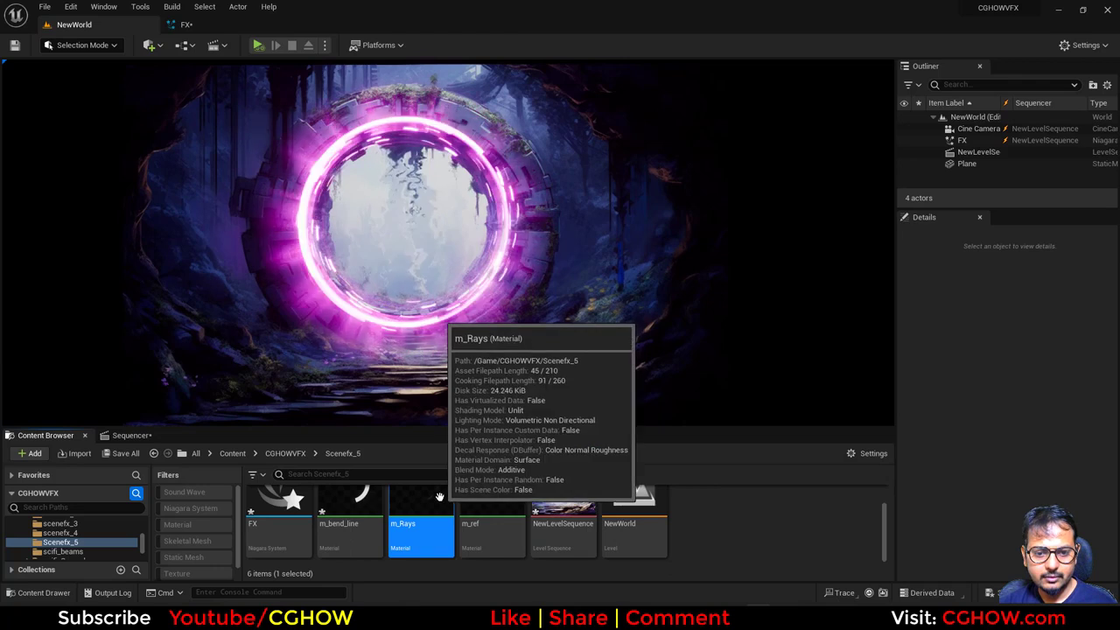
Duplicate the Fountain004 emitter and place the copy beside it in the FX system
left_click(197, 26)
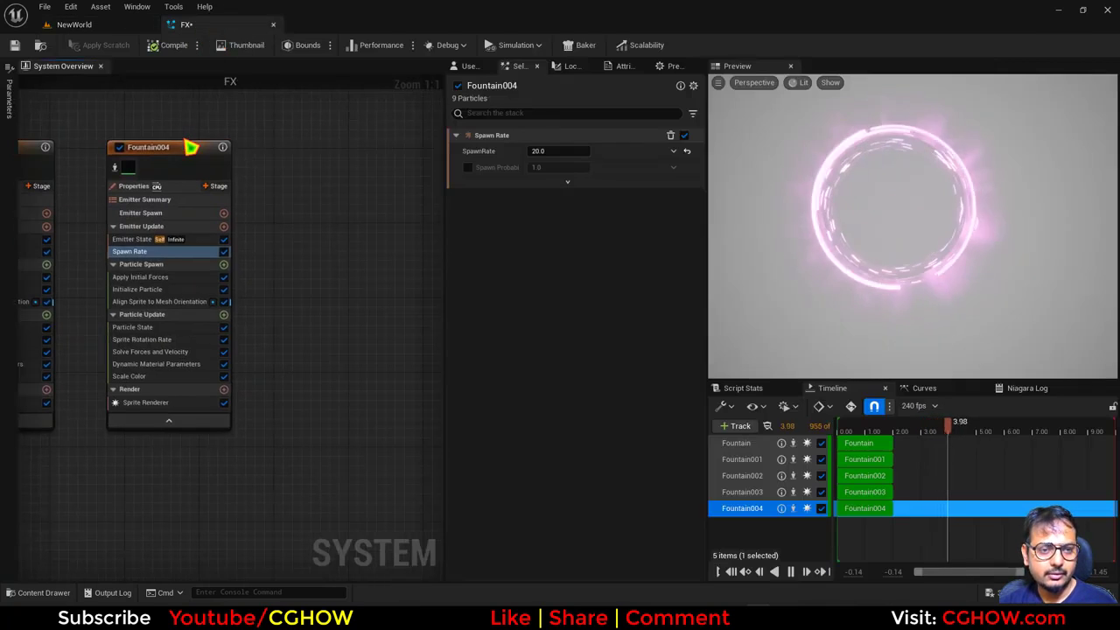
left_click(209, 166)
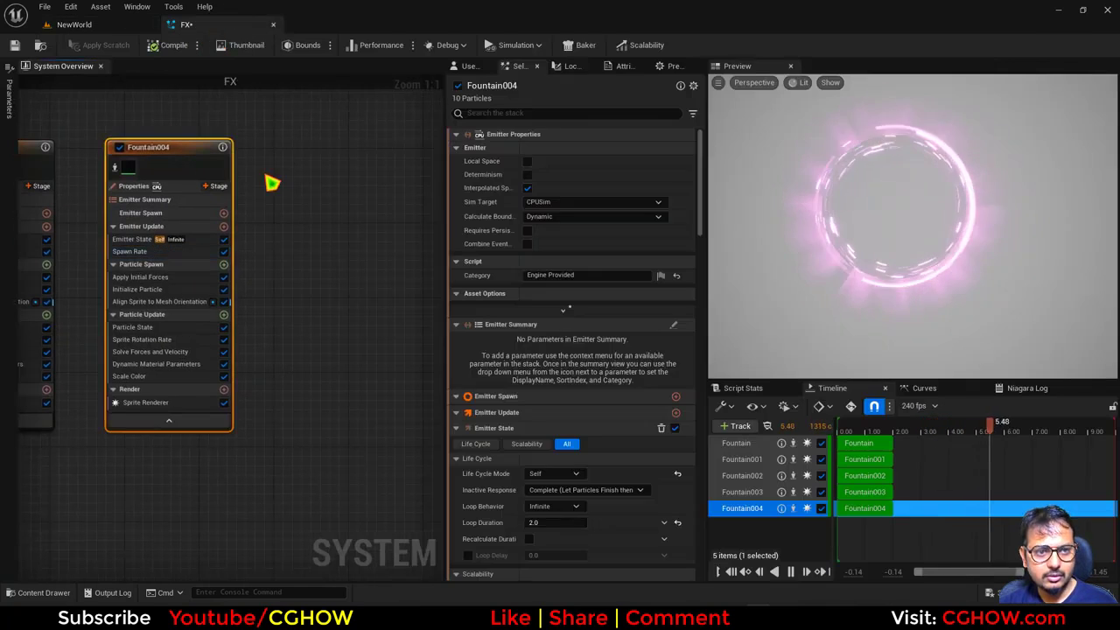
left_click(300, 141)
key("ctrl+v")
right_click_drag(268, 132, 151, 145)
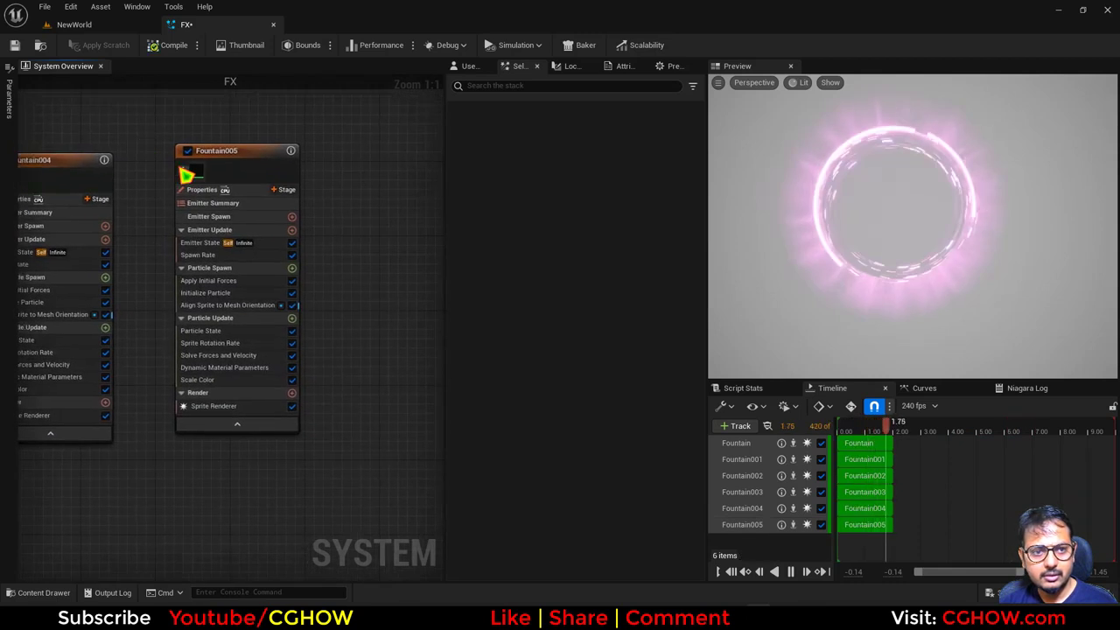
Isolate the duplicated emitter in the preview and set its thhickness dynamic parameter to about 0.27
left_click(183, 171)
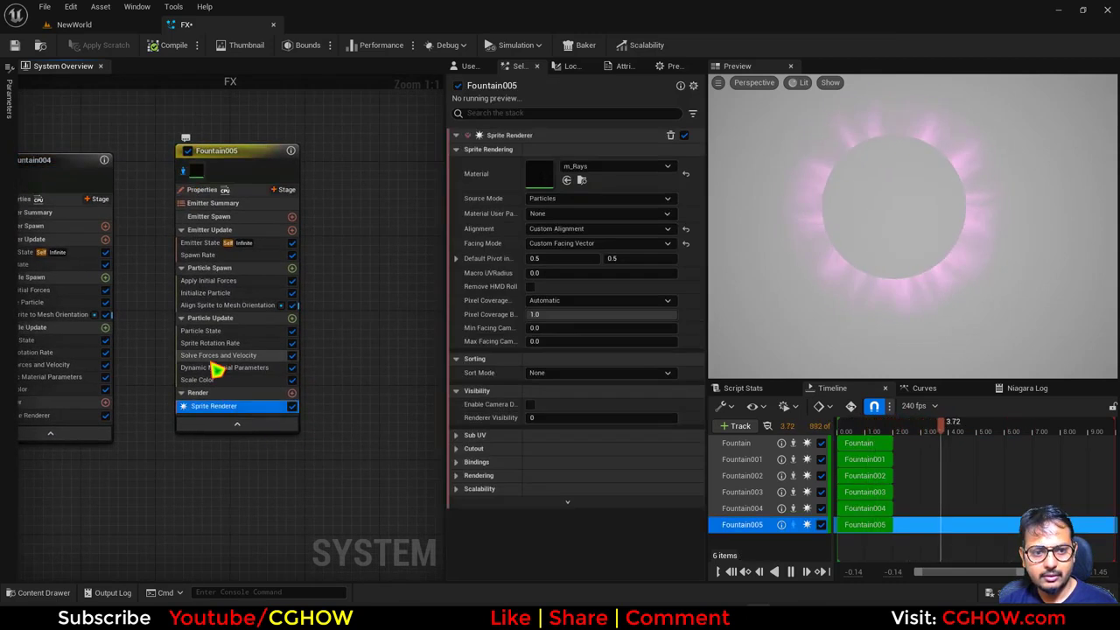
left_click(220, 368)
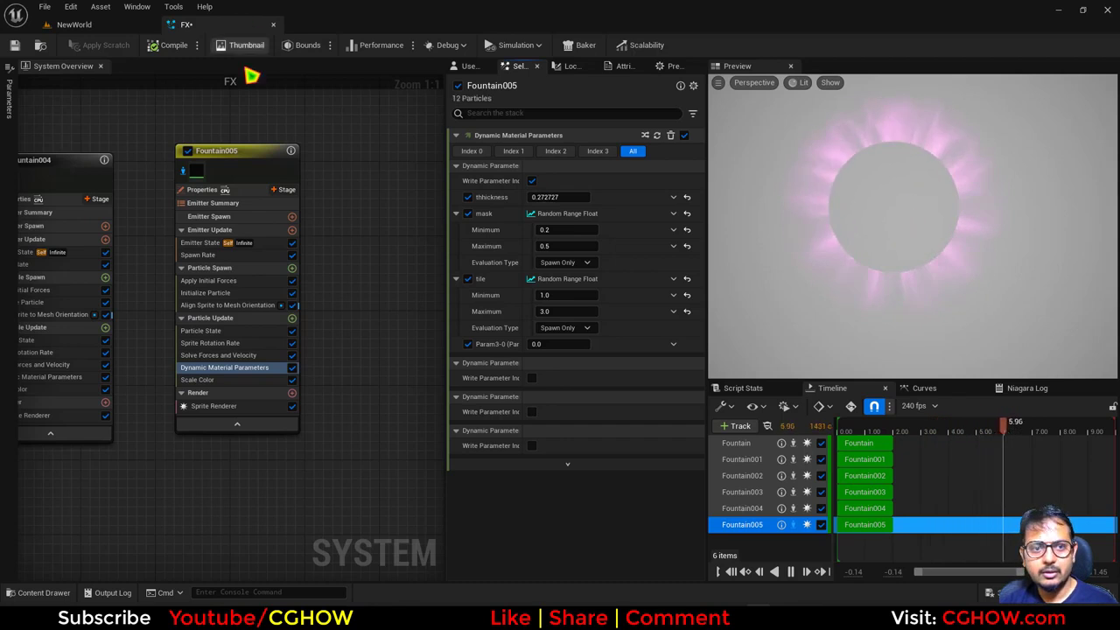
Locate the m_Rays material used by Fountain005's Sprite Renderer, duplicate it and open the copy
left_click(234, 407)
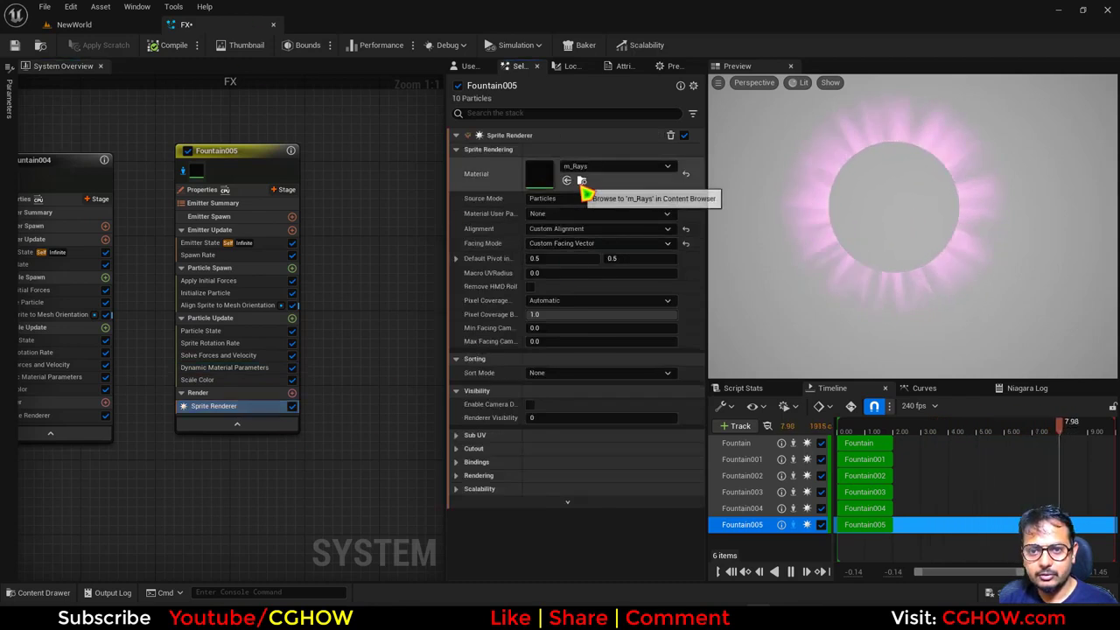
left_click(582, 181)
right_click(420, 521)
left_click(492, 302)
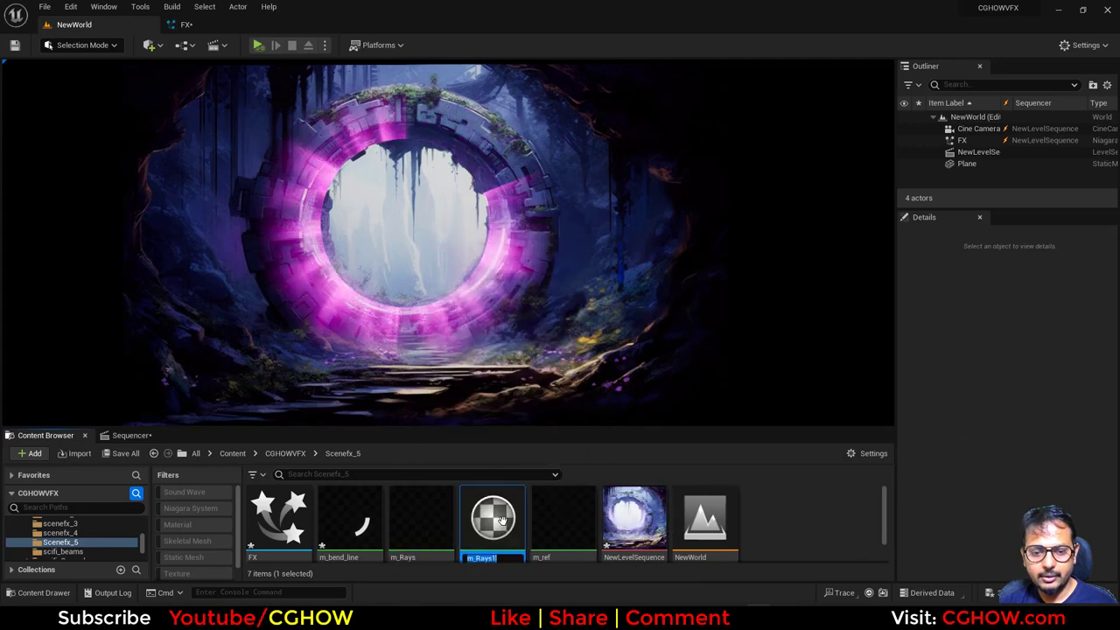
double_click(502, 520)
Reposition the Texture Sample and the Multiply it feeds in the m_Rays1 graph, spreading the nodes apart
right_click_drag(412, 188, 501, 250)
right_click_drag(454, 308, 729, 294)
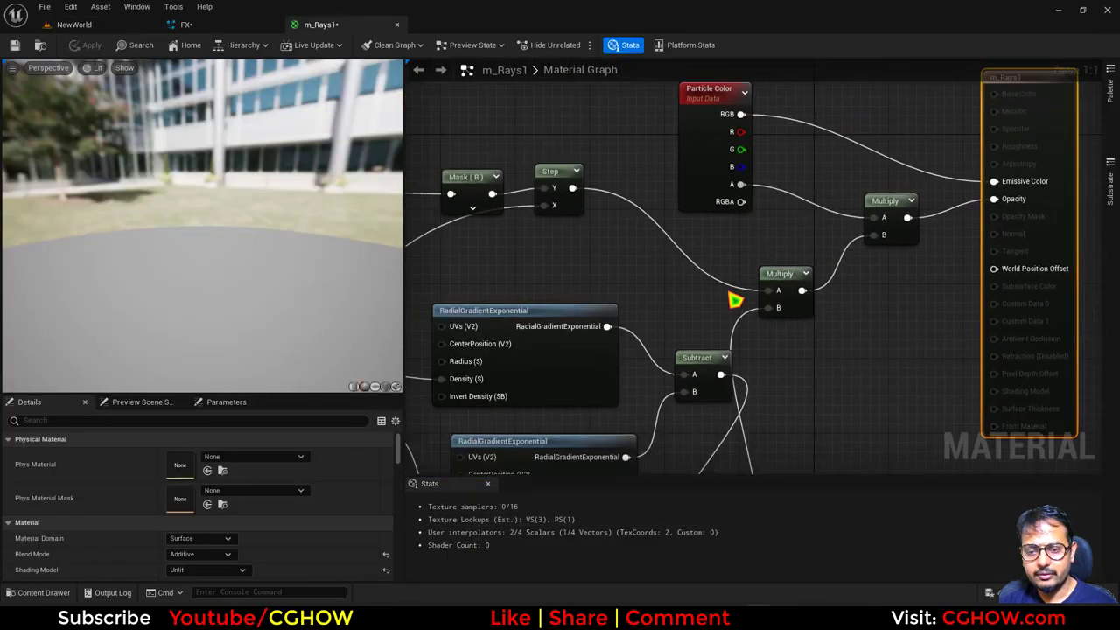
scroll(735, 300, "down", 3)
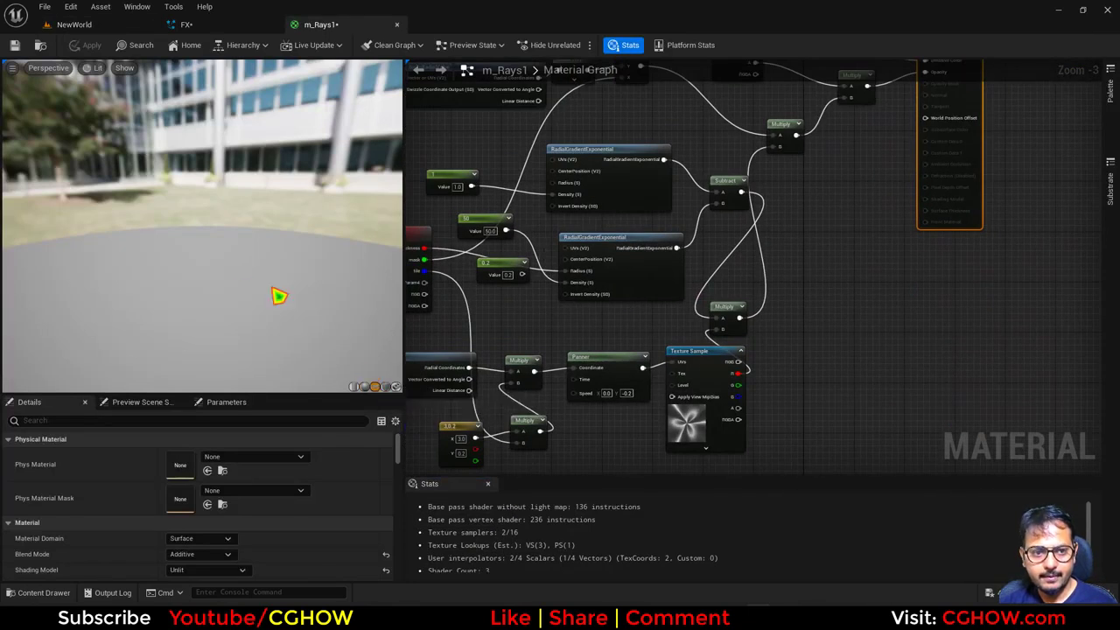
left_click_drag(214, 244, 221, 284)
scroll(590, 273, "up", 1)
right_click_drag(590, 313, 677, 288)
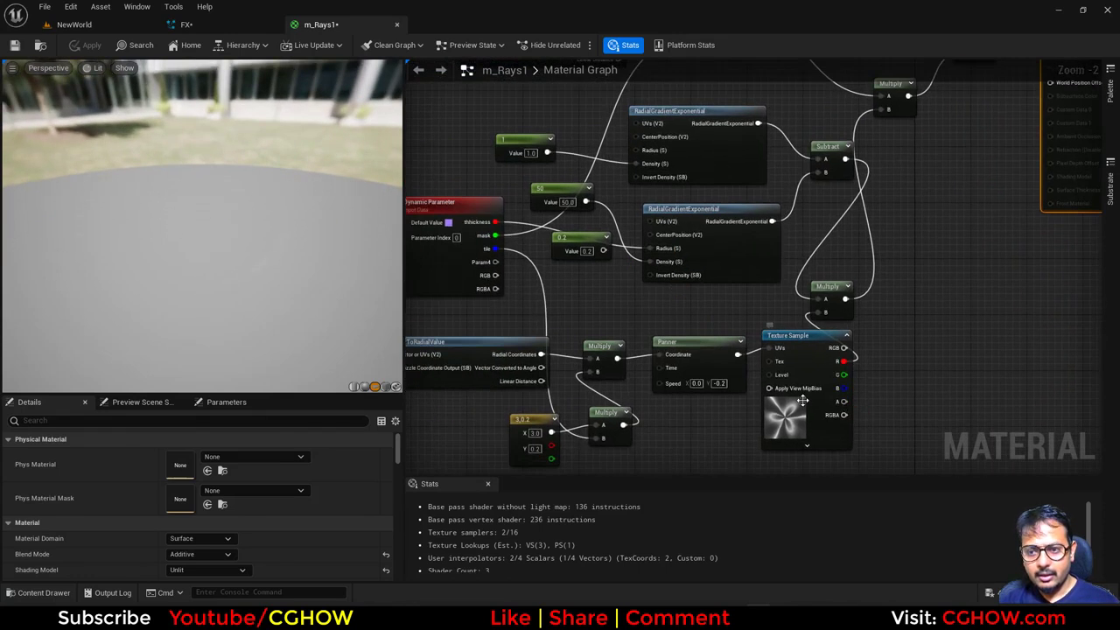
left_click_drag(802, 400, 845, 400)
left_click_drag(824, 295, 942, 303)
right_click_drag(795, 244, 736, 338)
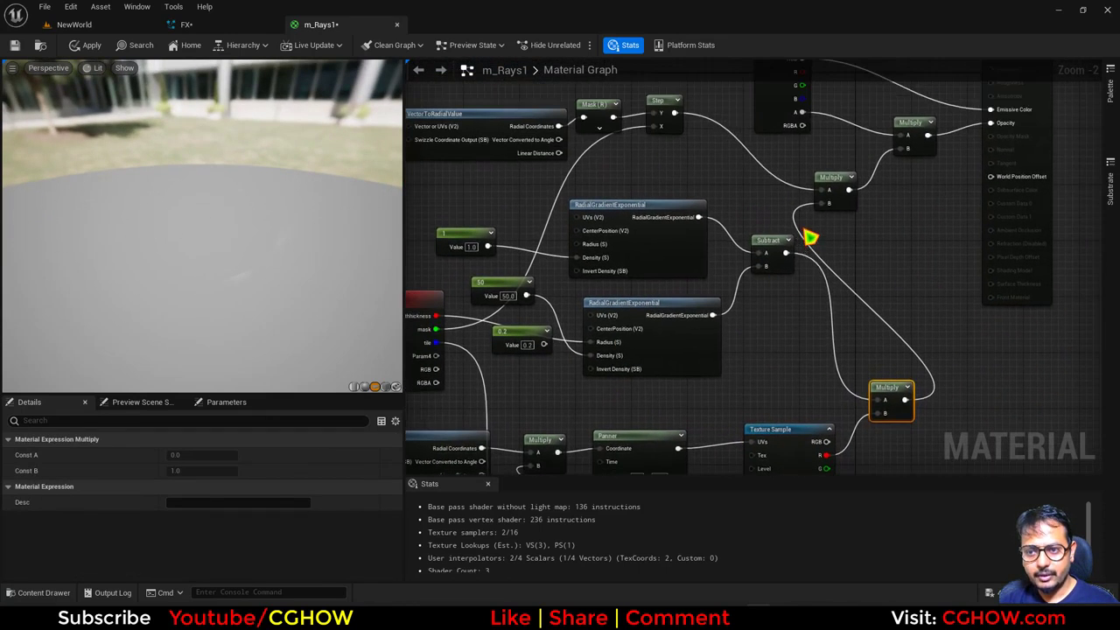
Rewire the 50 constant to the upper RadialGradientExponential's Density and the 1.0 constant to the lower one's, then save m_Rays1
left_click_drag(773, 252, 765, 259)
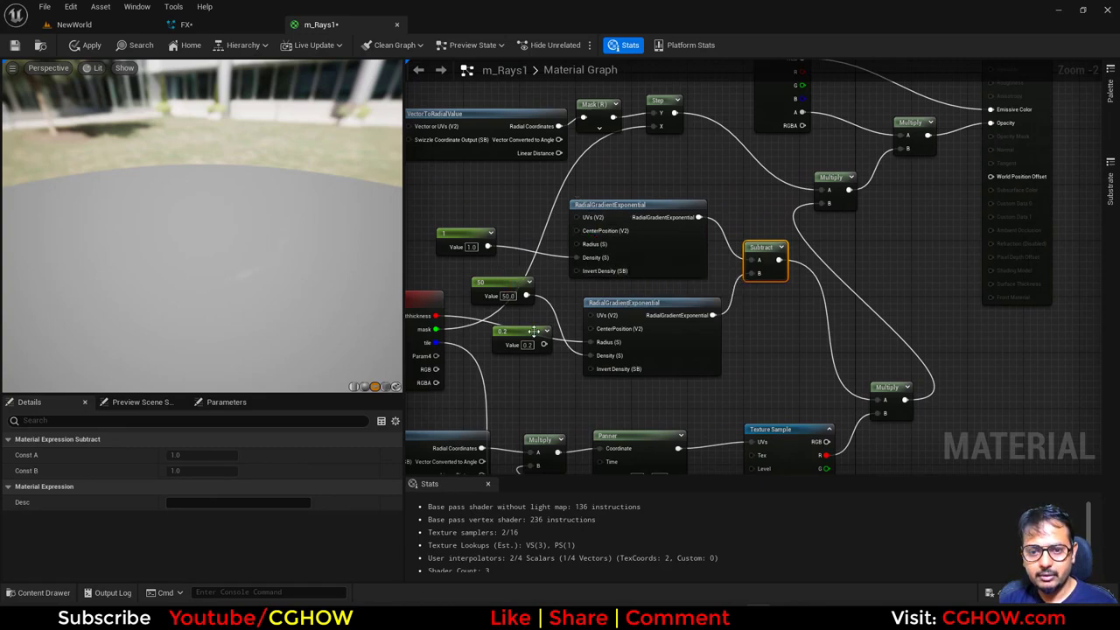
left_click_drag(525, 296, 578, 258)
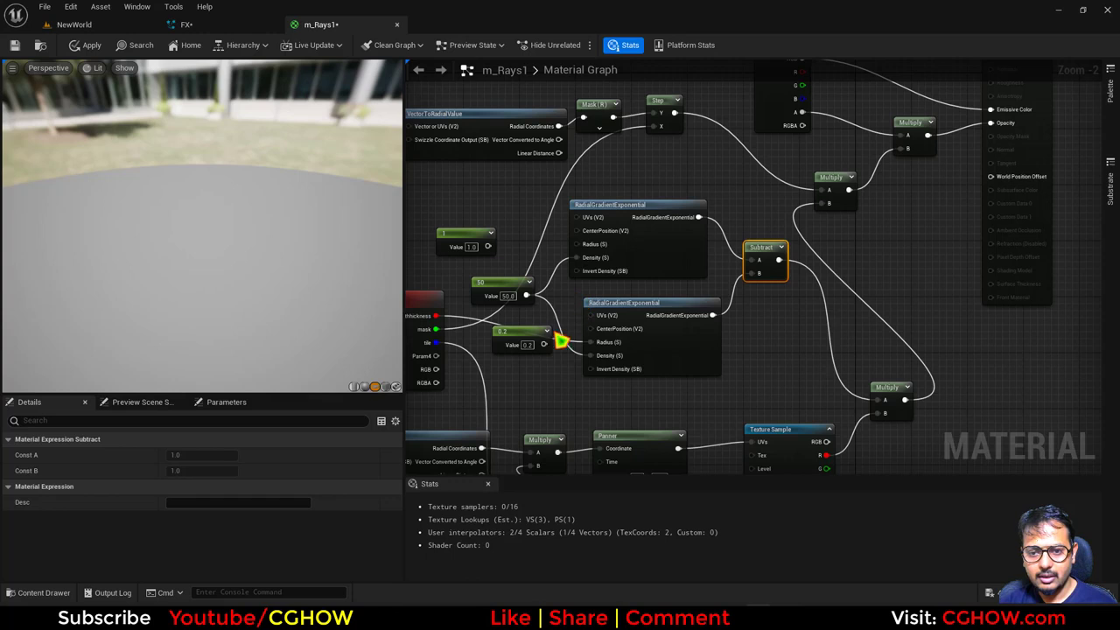
left_click(600, 359, "alt")
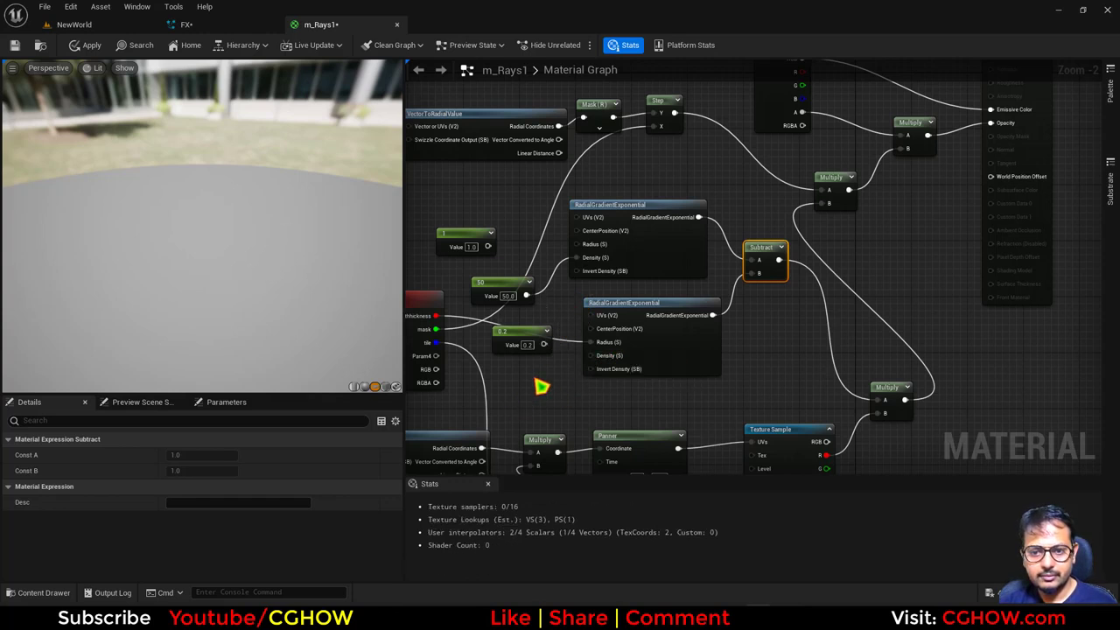
left_click_drag(494, 246, 592, 355)
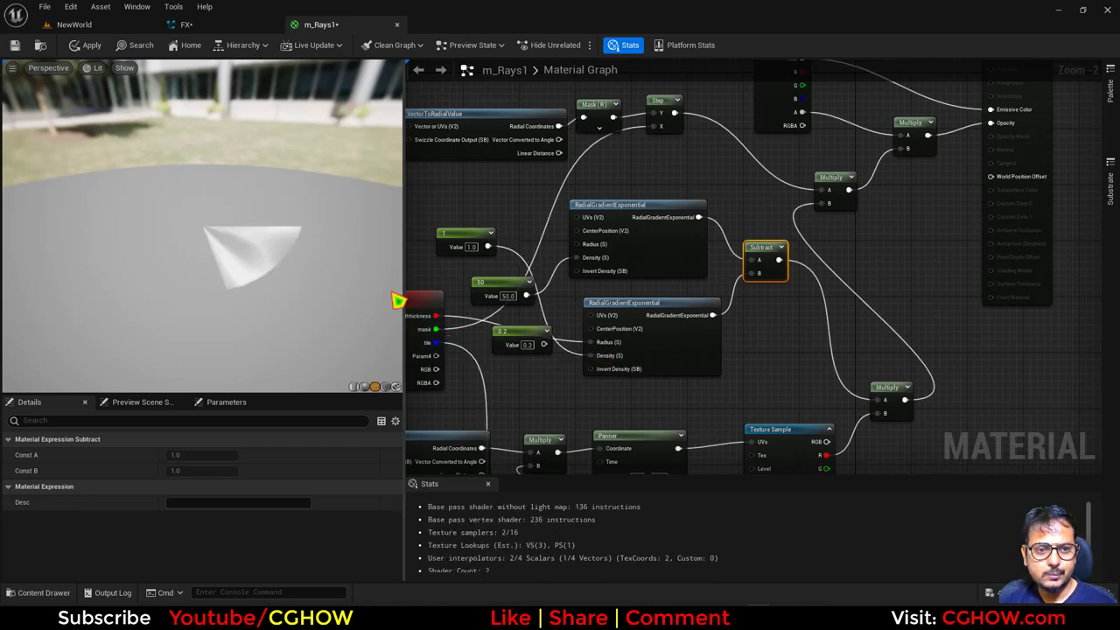
left_click_drag(468, 235, 536, 377)
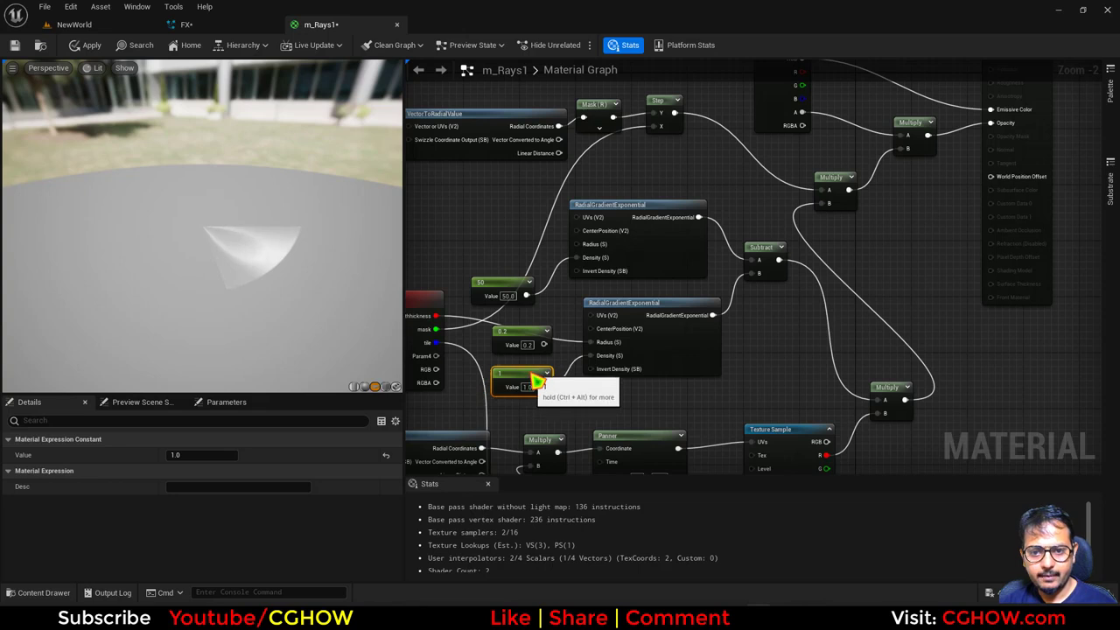
left_click(16, 47)
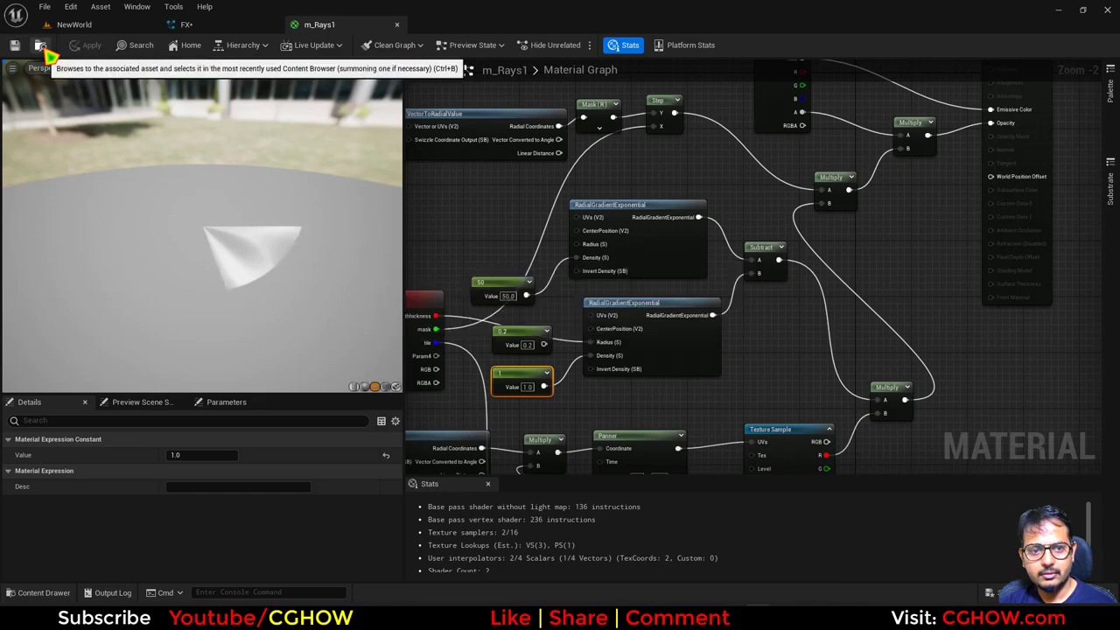
Connect the Dynamic Parameter's Param4 to the lower RadialGradientExponential's Density, rename the parameter den and save the material
right_click_drag(570, 368, 606, 343)
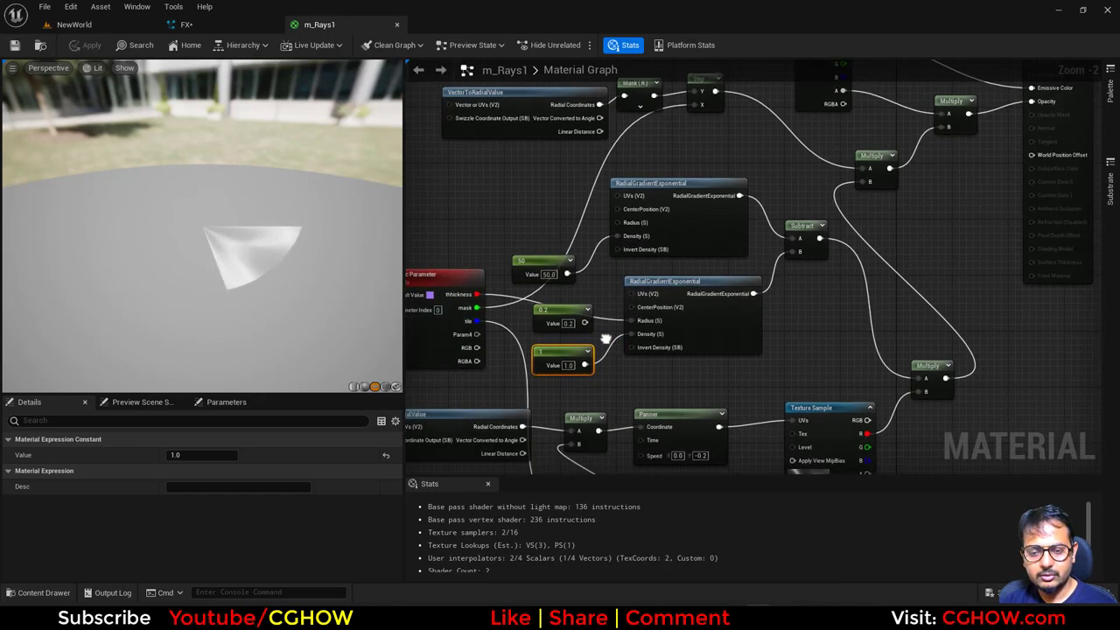
left_click_drag(475, 335, 637, 336)
left_click(450, 358)
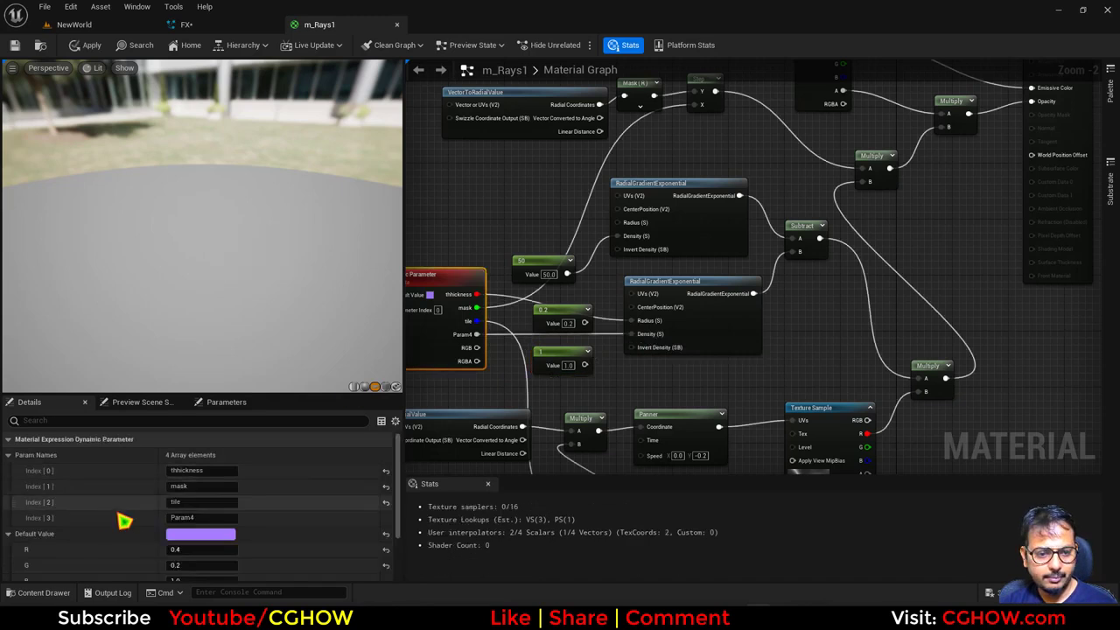
left_click(201, 518)
type("den")
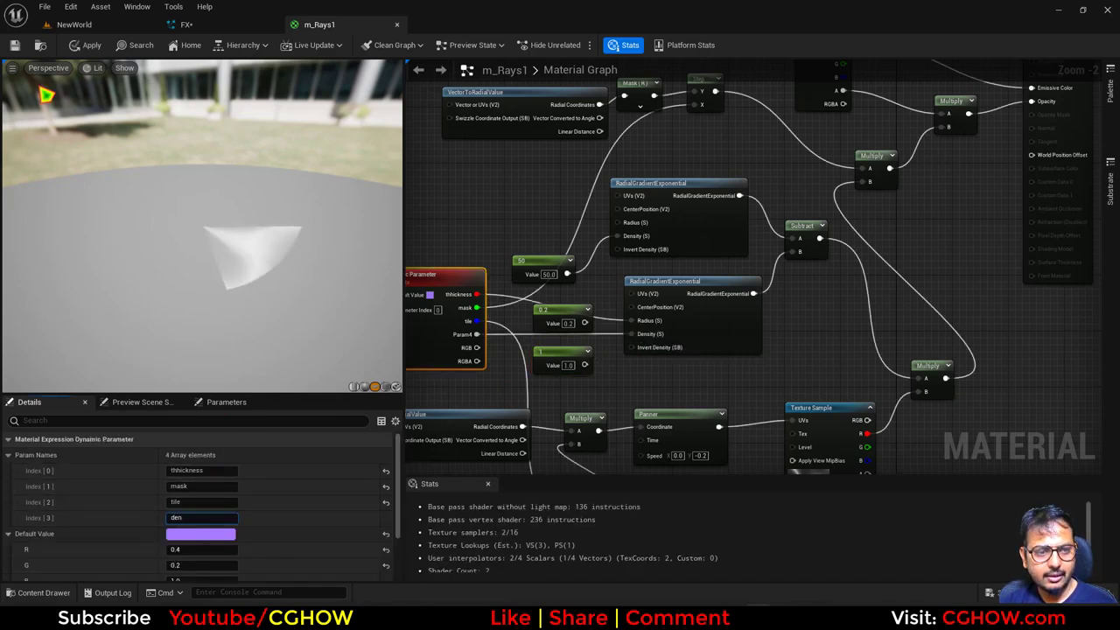
left_click(16, 45)
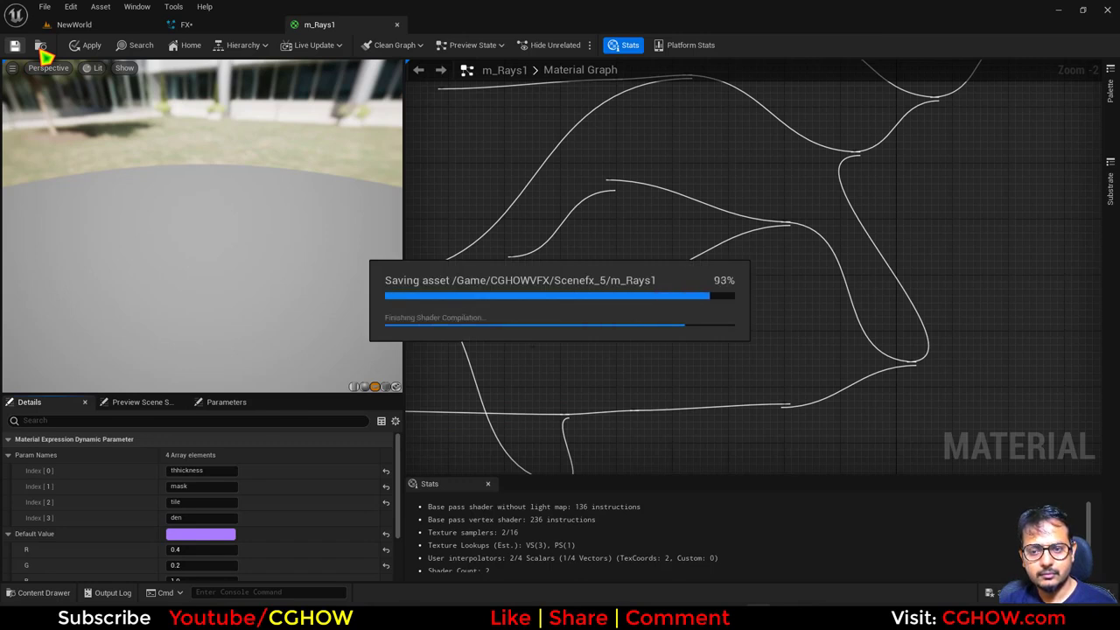
Assign the m_Rays1 material to Fountain005's Sprite Renderer in the FX system
left_click(41, 47)
left_click(186, 25)
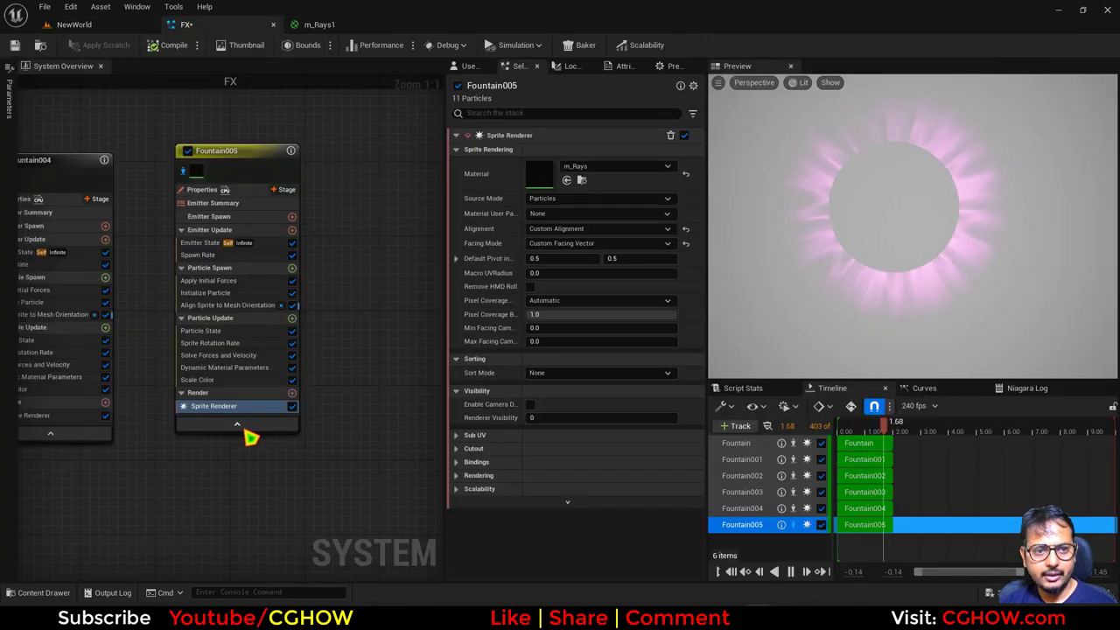
left_click(566, 179)
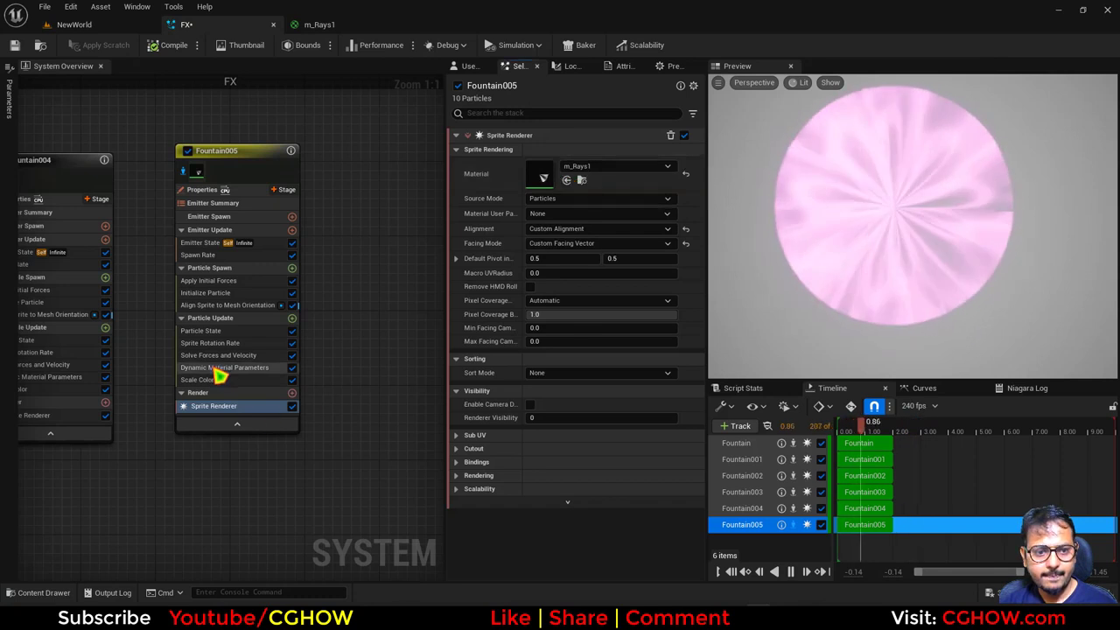
Set Fountain005's dynamic material parameters den to about 3.7 and thhickness to about 0.66
left_click(218, 369)
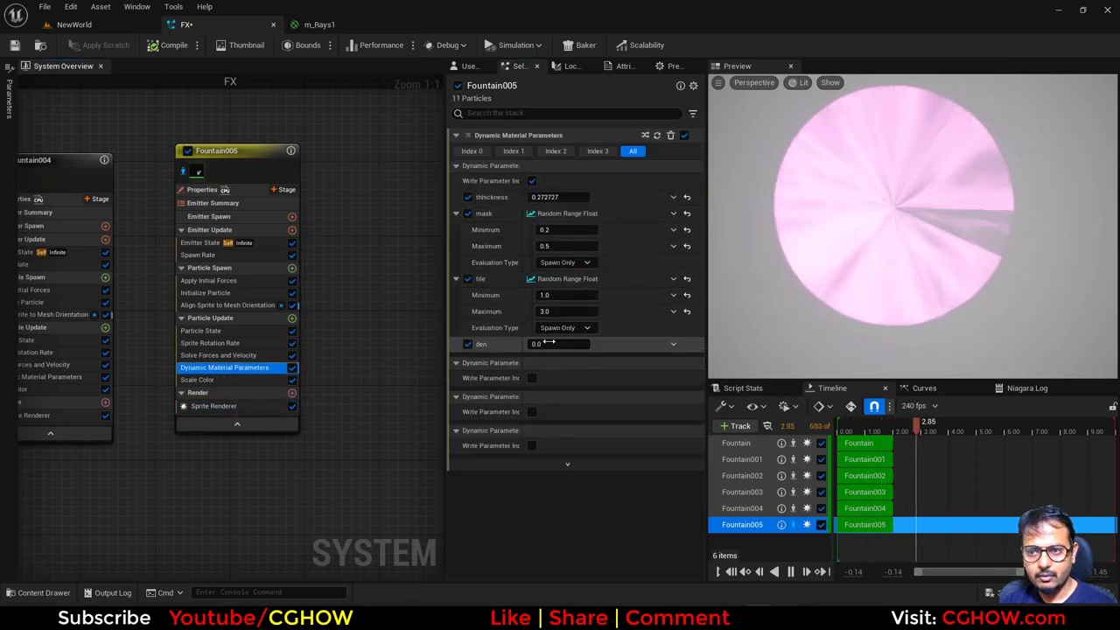
mouse_move(549, 343)
left_mouse_down()
mouse_move(586, 343)
mouse_move(538, 343)
left_mouse_up()
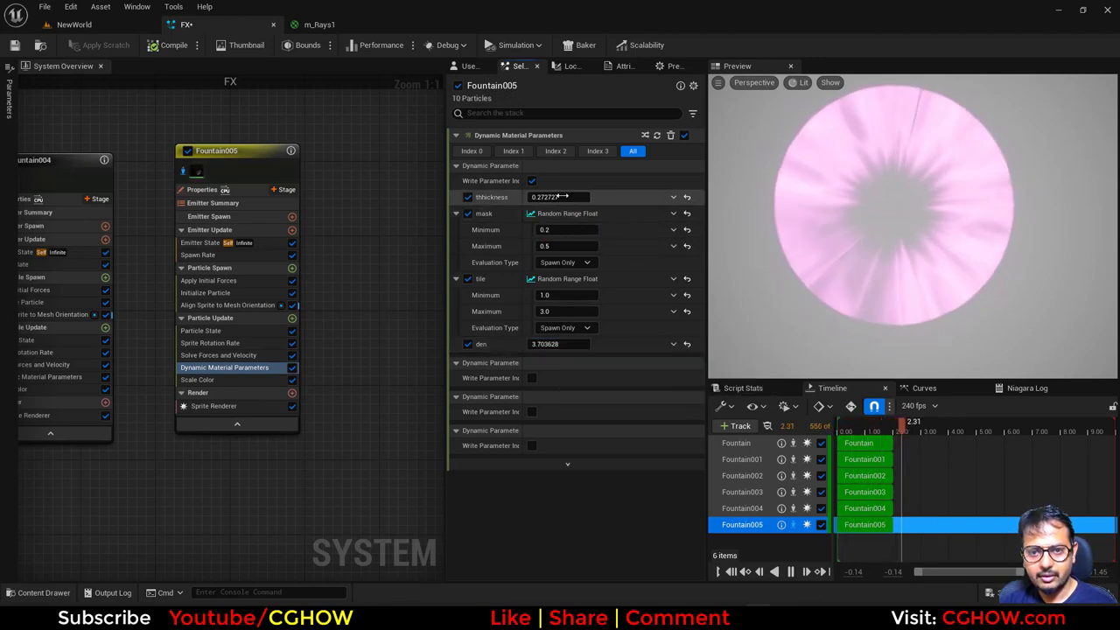
left_click_drag(564, 197, 584, 196)
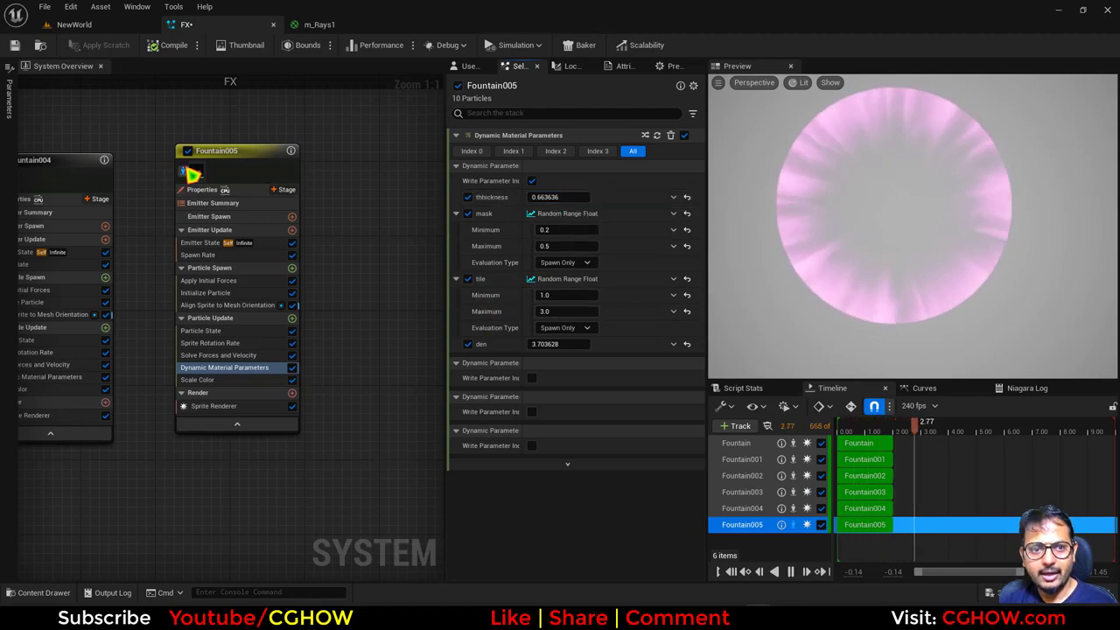
Set Fountain005's uniform sprite size to about 70.8 in Initialize Particle, checking the portal's look in the NewWorld level
left_click(199, 292)
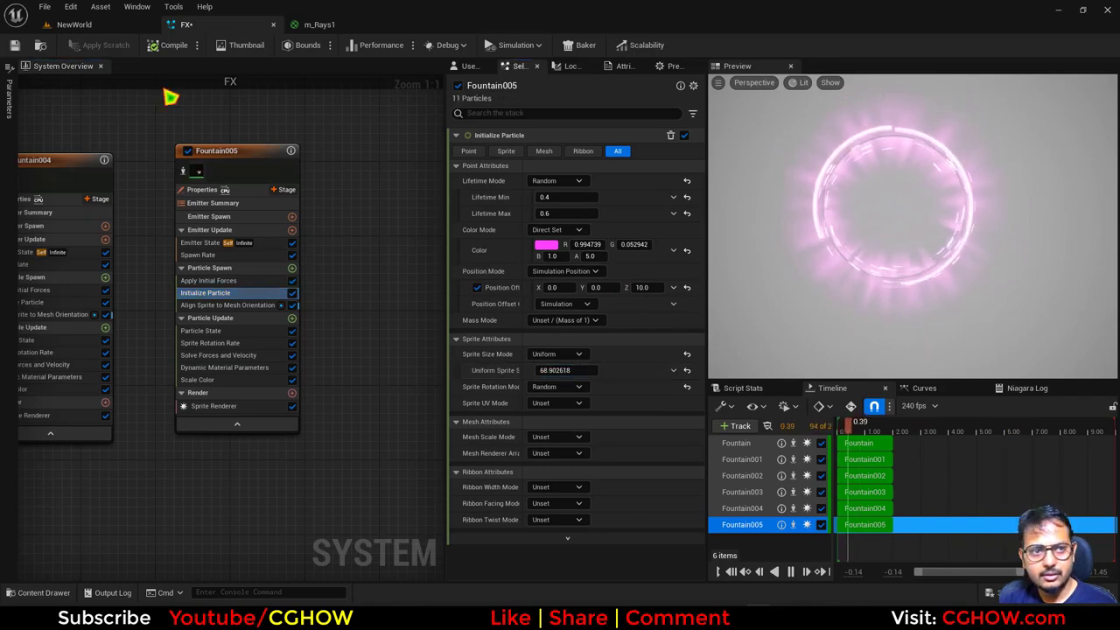
left_click(77, 24)
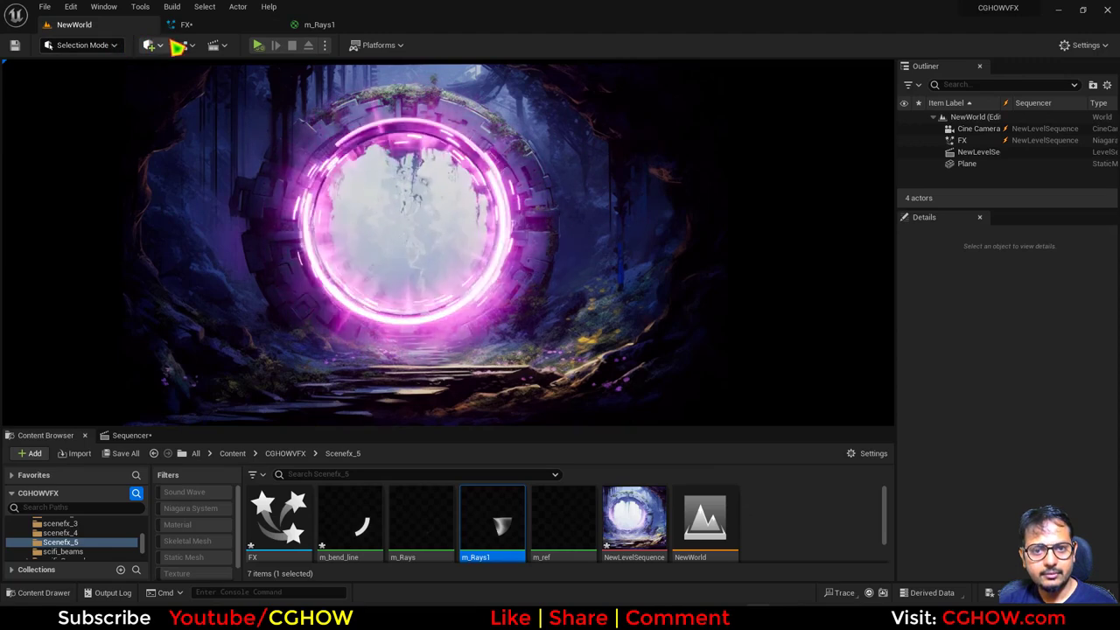
left_click(188, 26)
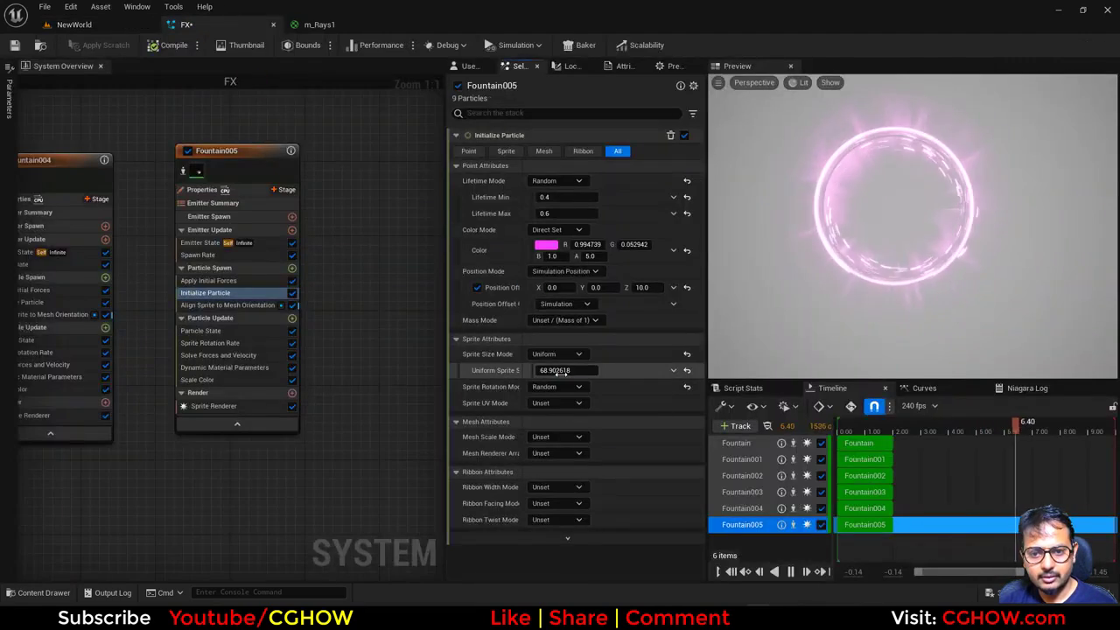
left_click(74, 25)
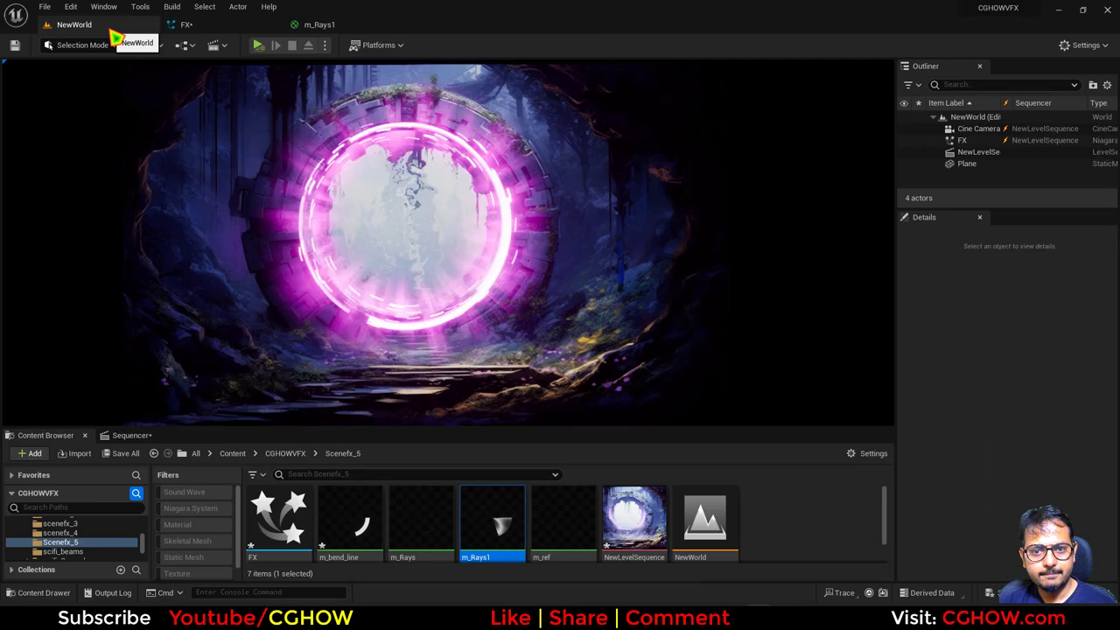
Set Fountain005's Sprite Rotation Rate random range to a minimum of -10 and a maximum of 10
left_click(196, 28)
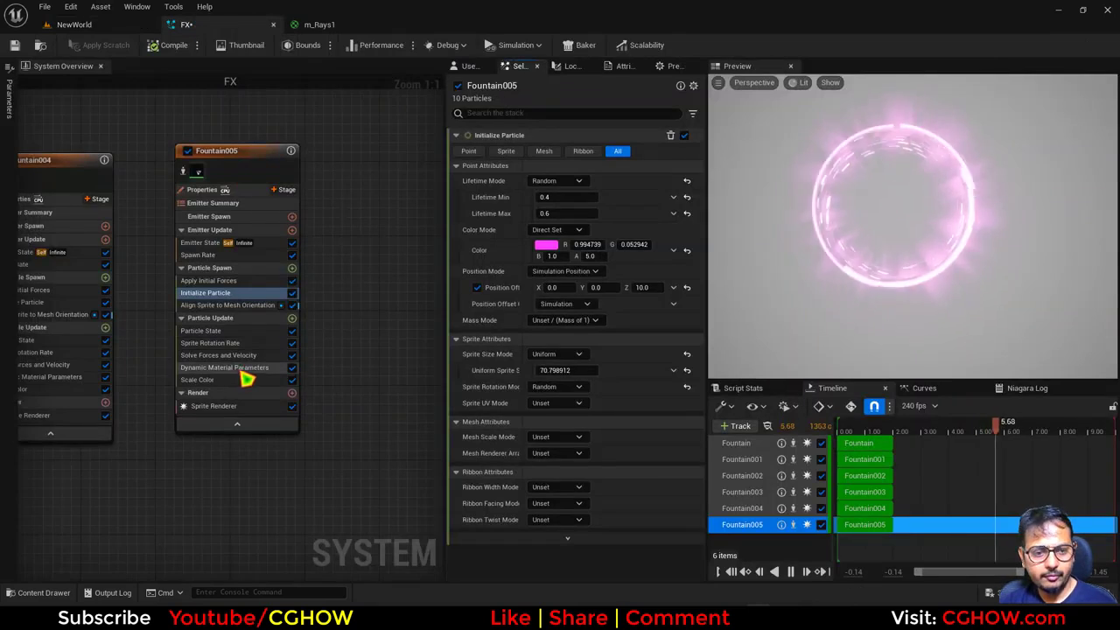
left_click(553, 184)
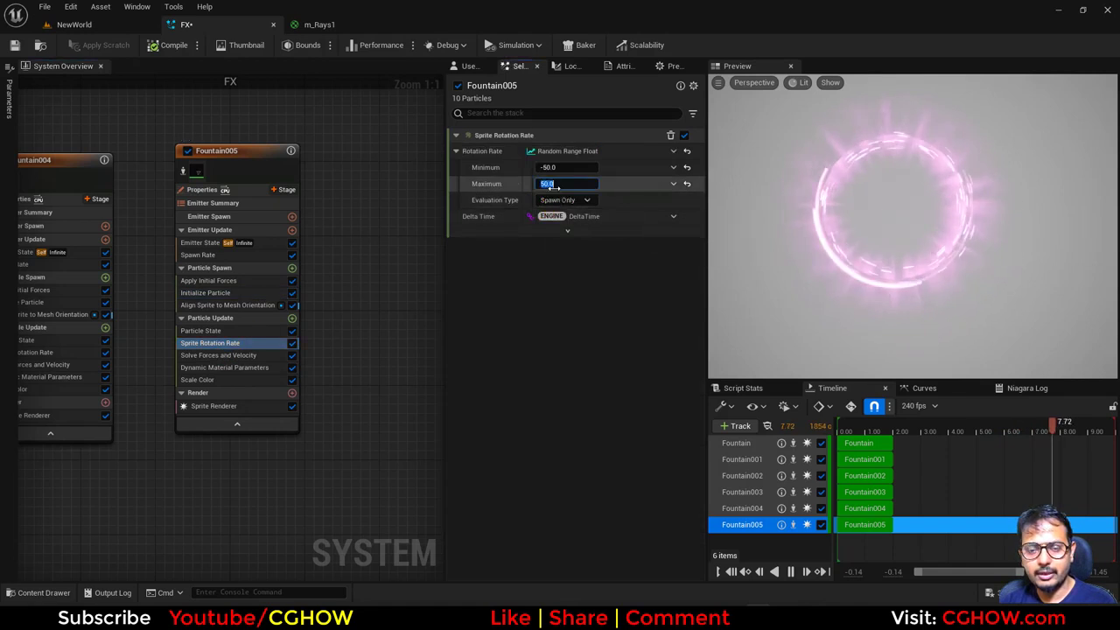
type("-10")
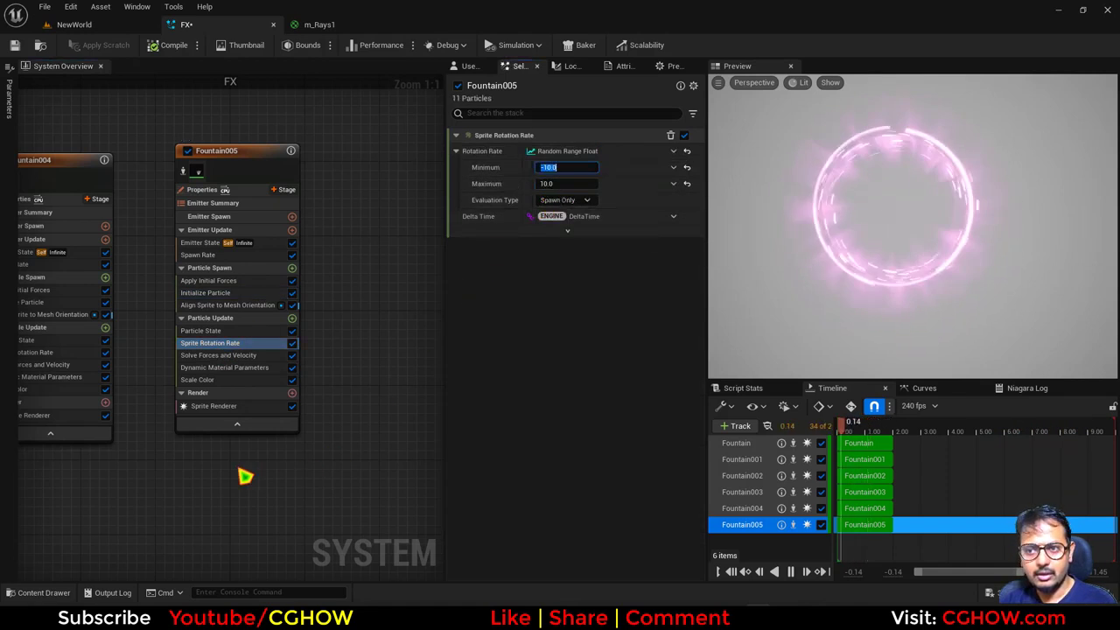
Set the maximum of Fountain004's Sprite Rotation Rate range to 20 and enter a matching negative minimum
right_click_drag(242, 473, 350, 455)
left_click(164, 331)
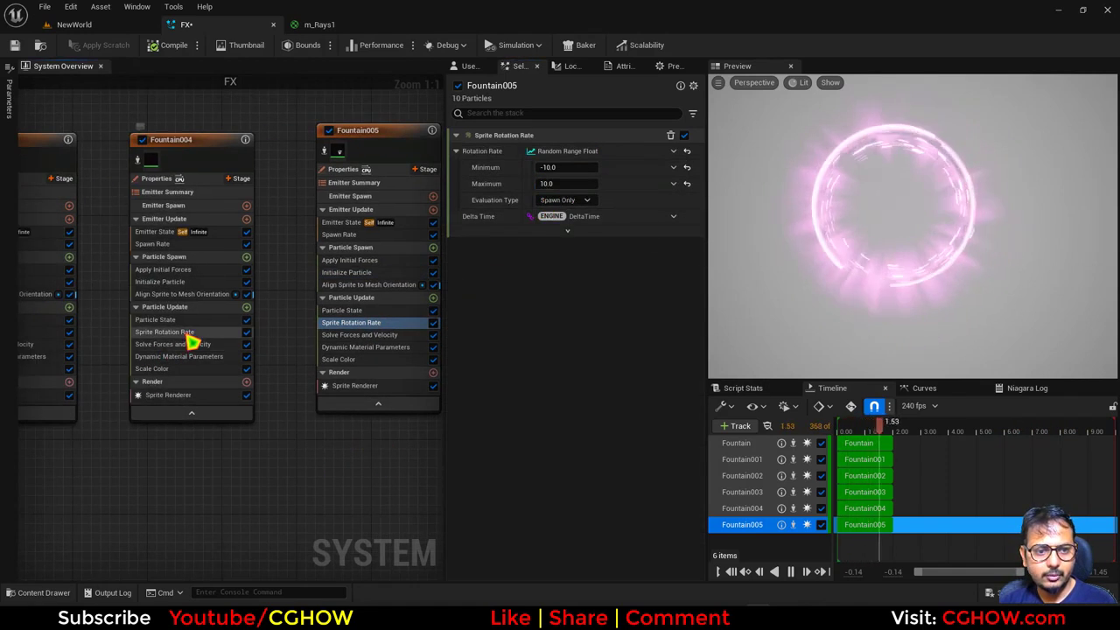
left_click(553, 184)
type("20")
key("Return")
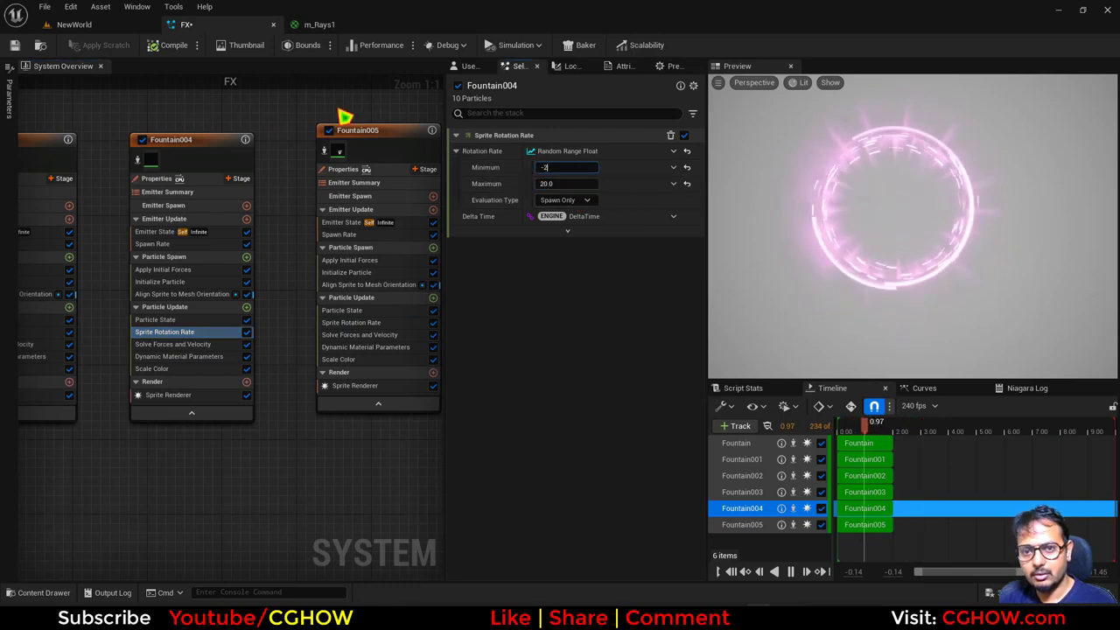
Open the m_Rays material and add a Time node with a Multiply that feeds the Panner's Time input
left_click(77, 25)
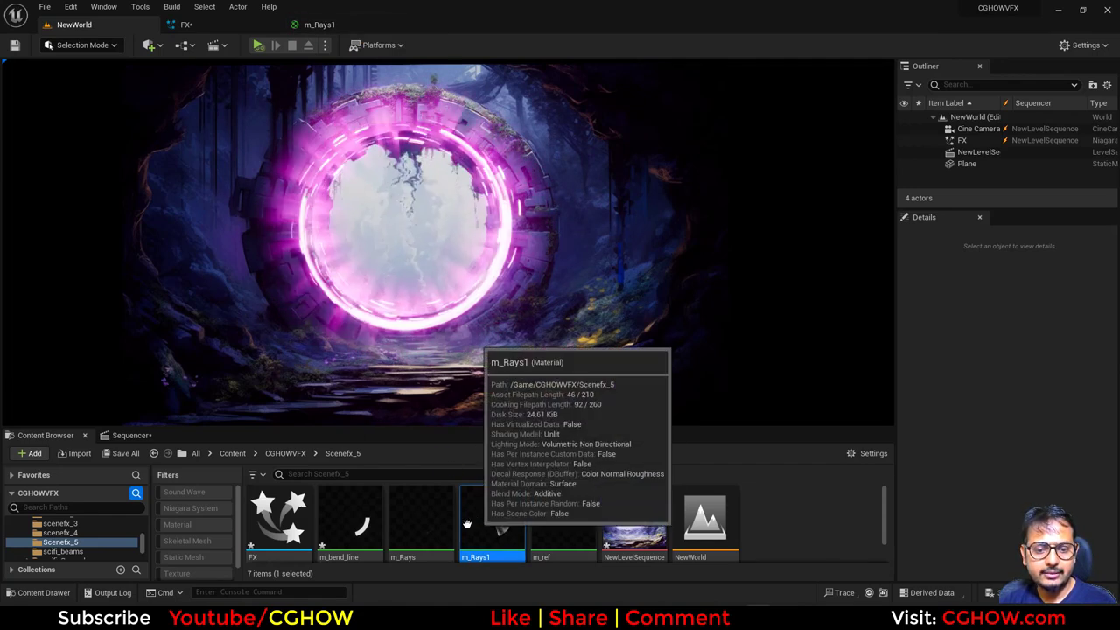
double_click(420, 520)
right_click_drag(501, 288, 869, 293)
scroll(604, 444, "down", 1)
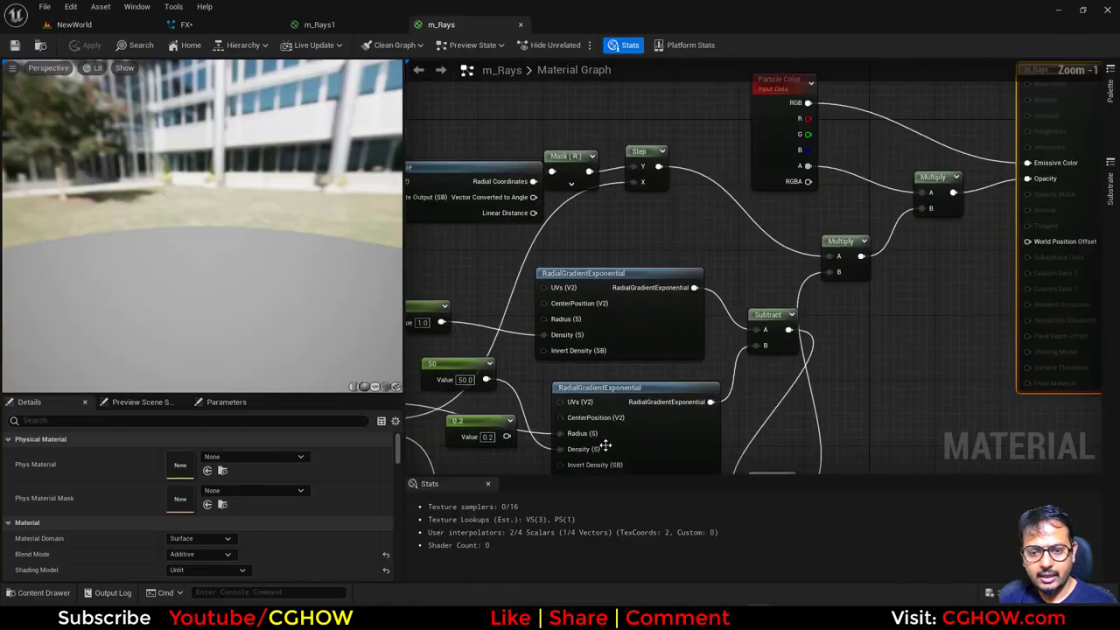
right_click_drag(604, 444, 727, 249)
right_click_drag(672, 425, 644, 268)
right_click(604, 396)
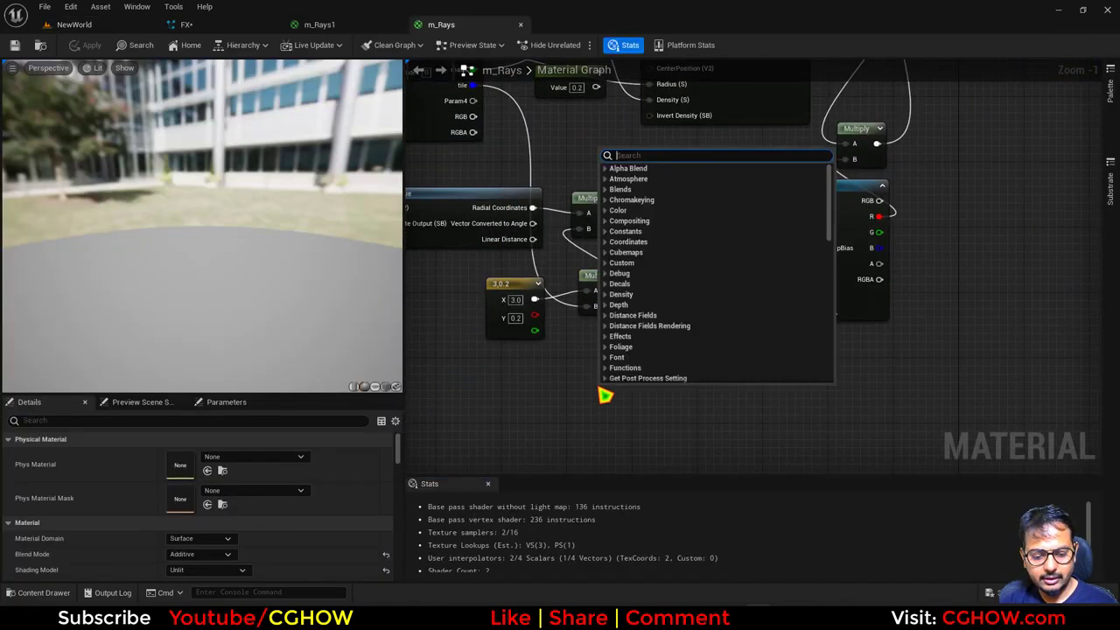
type("tim")
left_click(618, 200)
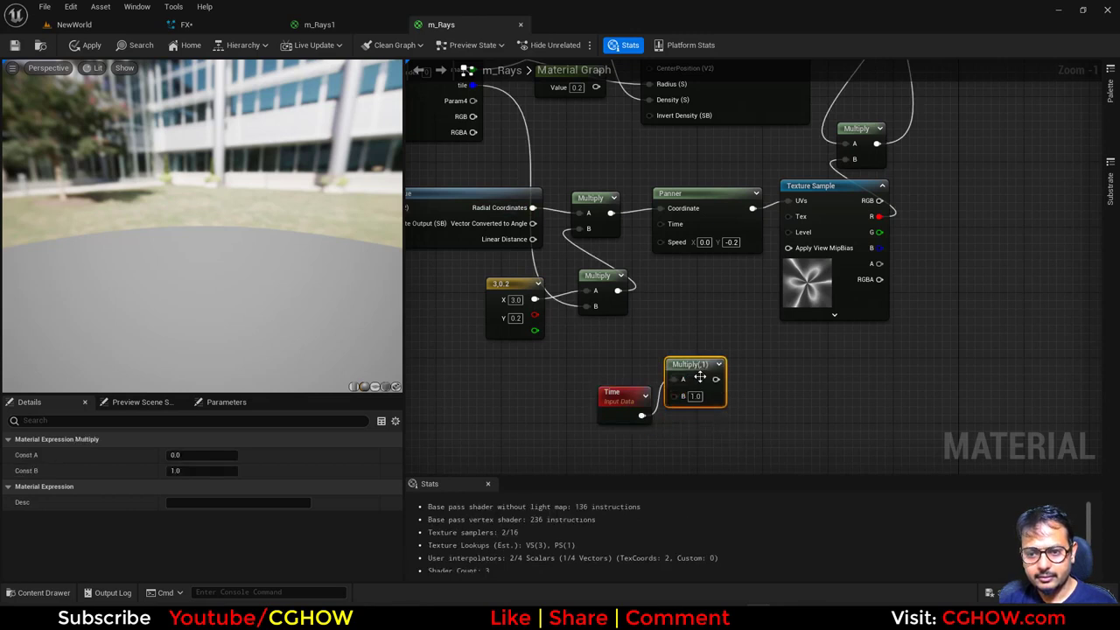
left_click_drag(670, 229, 668, 227)
Connect Param4 of the Dynamic Parameter to the Time Multiply's B input, rename it pan and save m_Rays
right_click_drag(449, 161, 453, 195)
left_click_drag(475, 134, 679, 429)
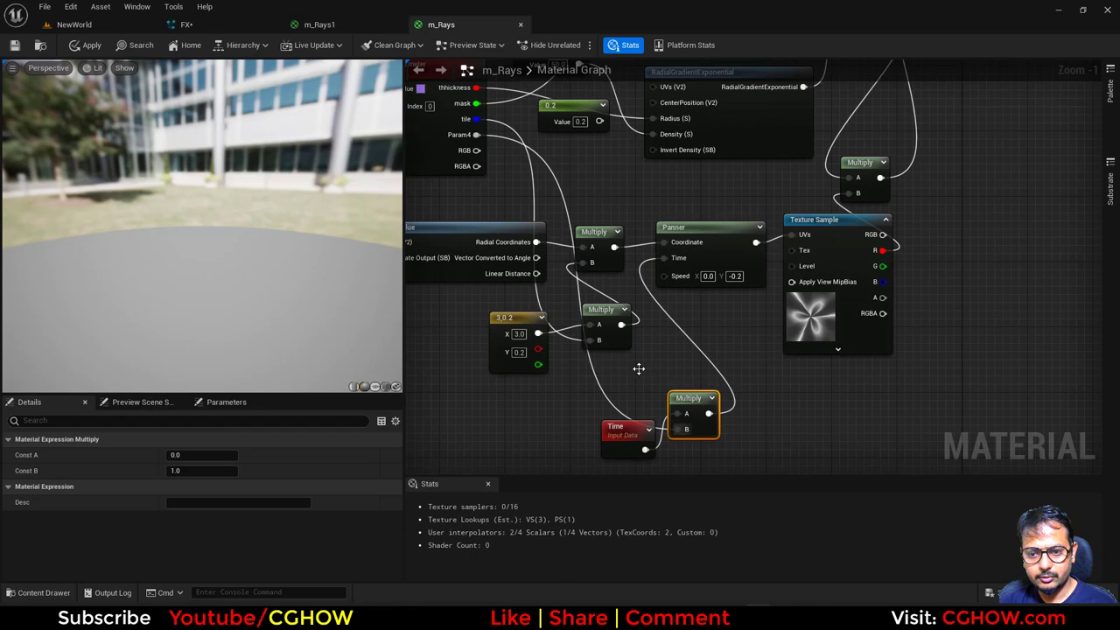
left_click(429, 149)
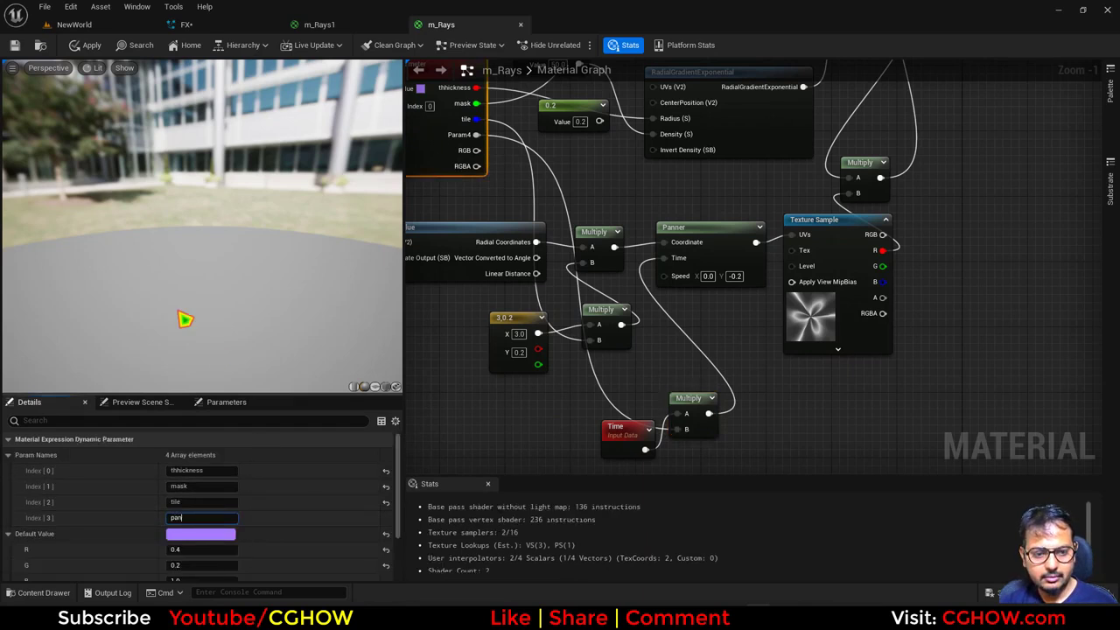
left_click(16, 46)
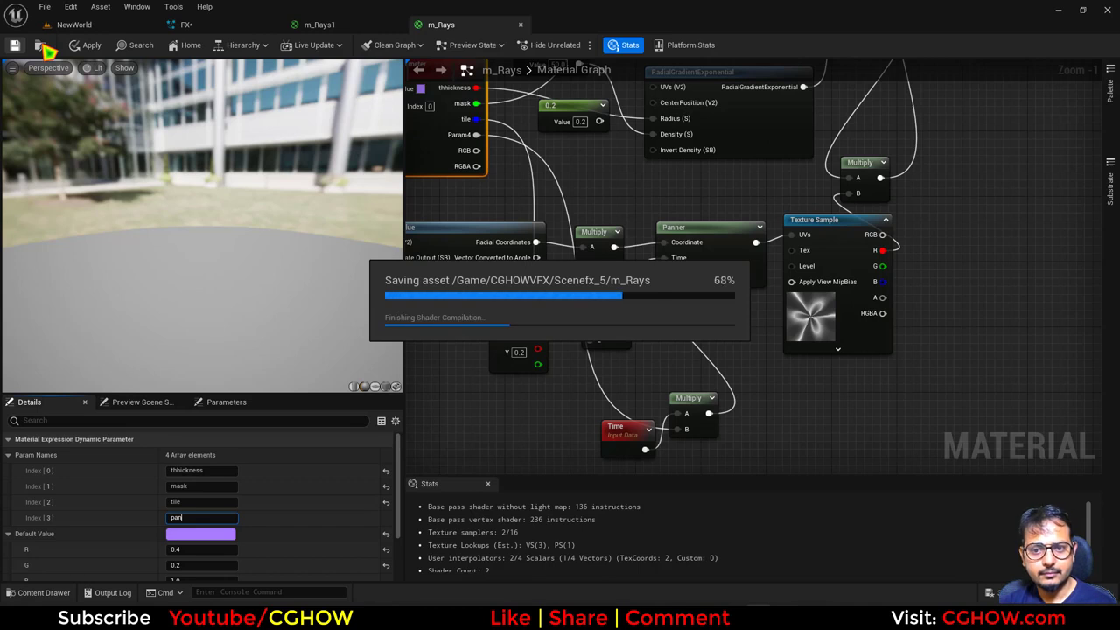
left_click(41, 46)
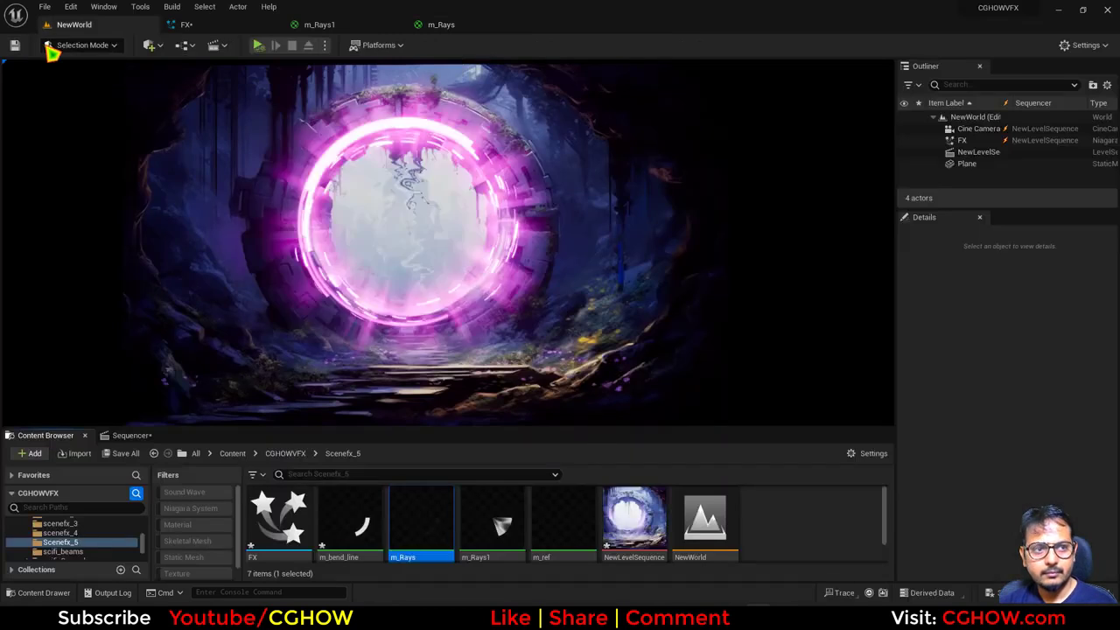
Drive Fountain004's pan dynamic material parameter with a Random Range Float and set its maximum to 0.5
left_click(253, 26)
left_click(260, 348)
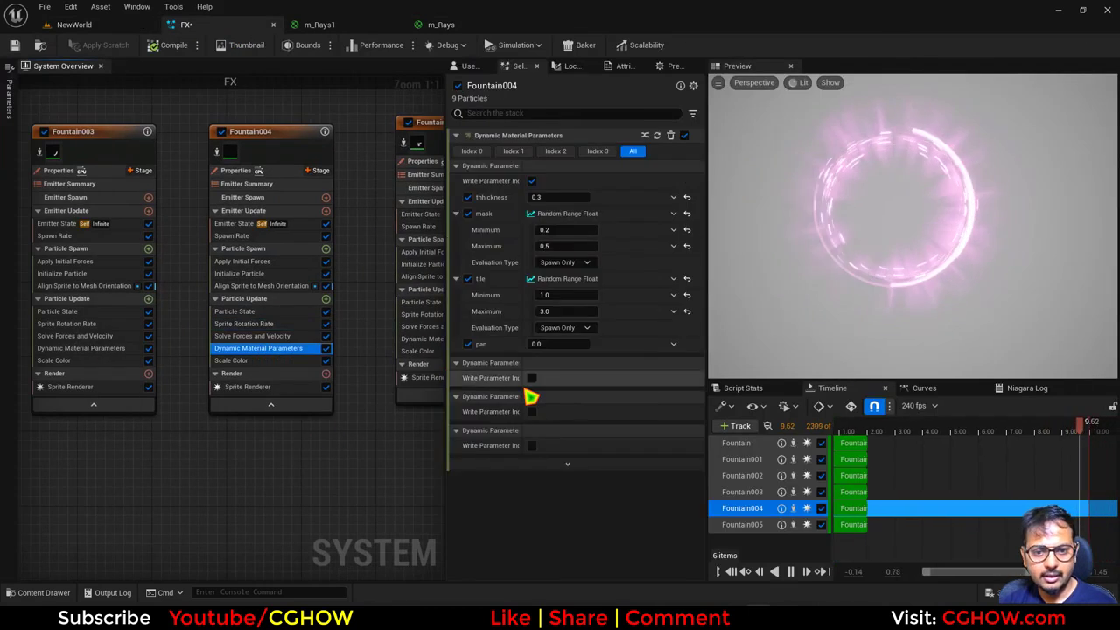
left_click(673, 344)
type("rand")
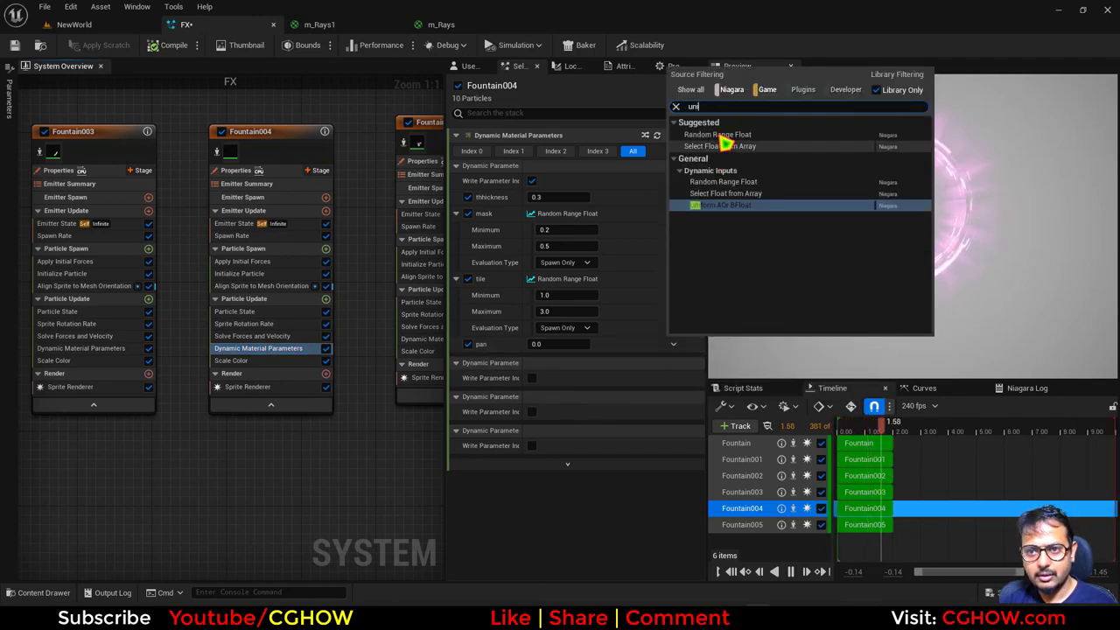
left_click(719, 135)
left_click(570, 377)
type(".5")
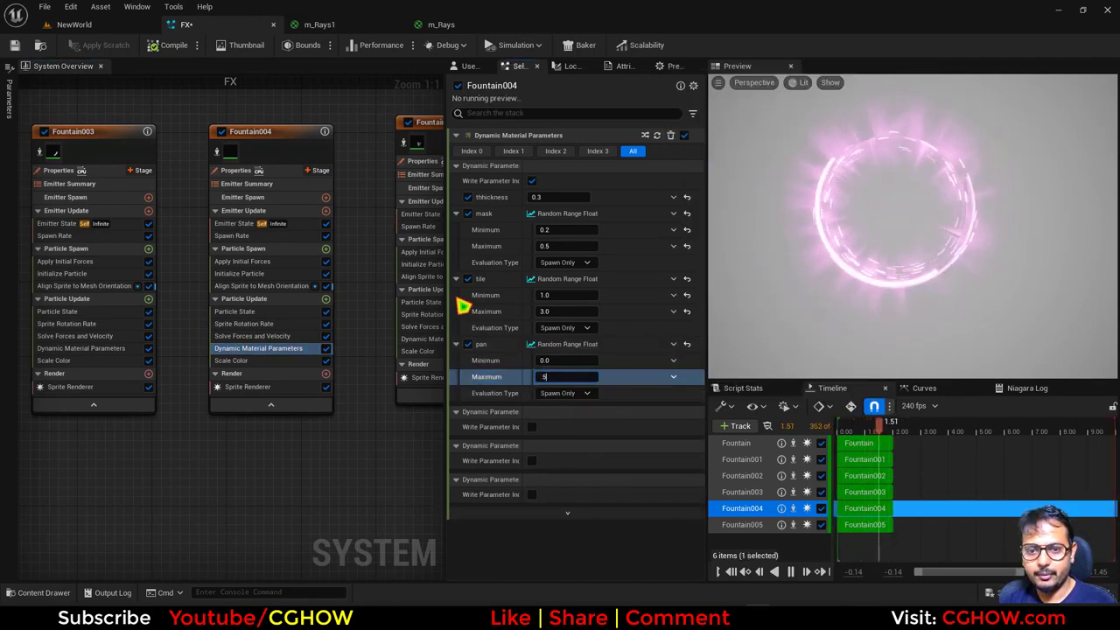
Apply the 0.5 maximum to Fountain004's pan range and check the portal in the NewWorld level
key("Return")
left_click(73, 25)
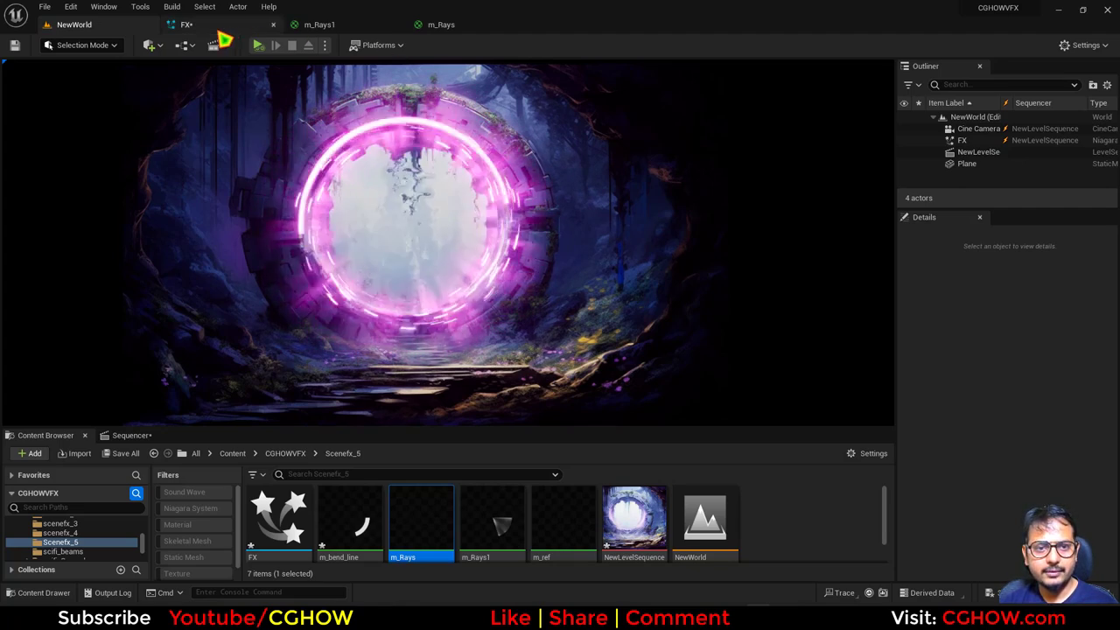
left_click(216, 28)
Duplicate the Fountain emitter, place the copy in the empty area below the original and isolate it in the preview
scroll(262, 369, "down", 3)
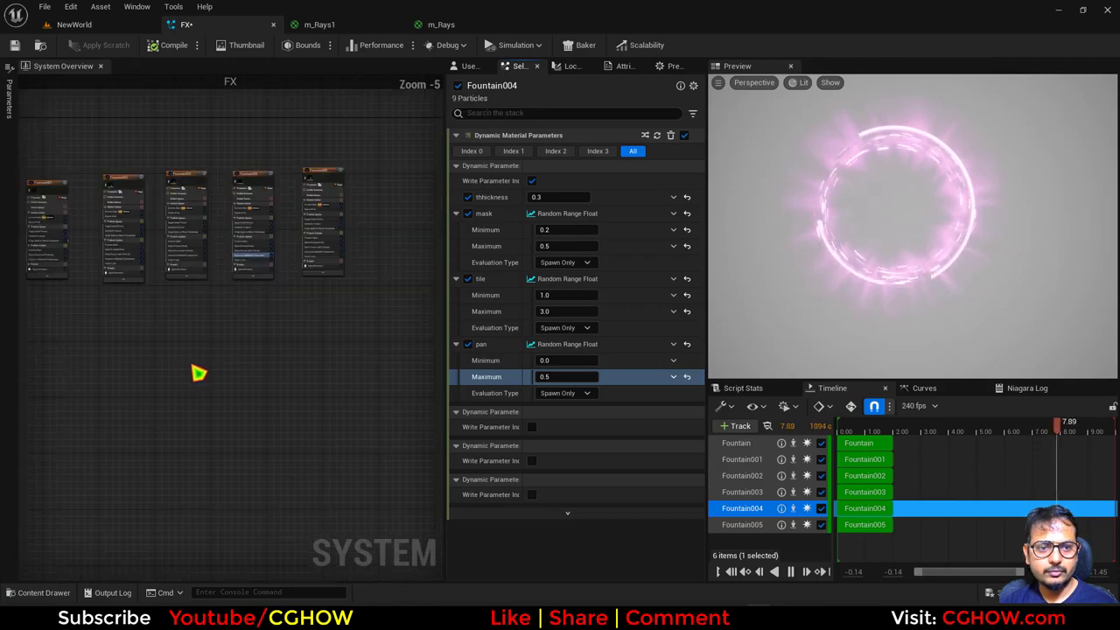
scroll(98, 163, "up", 2)
left_click(82, 187)
right_click_drag(118, 376, 235, 532)
right_click_drag(97, 146, 271, 156)
right_click_drag(168, 202, 339, 202)
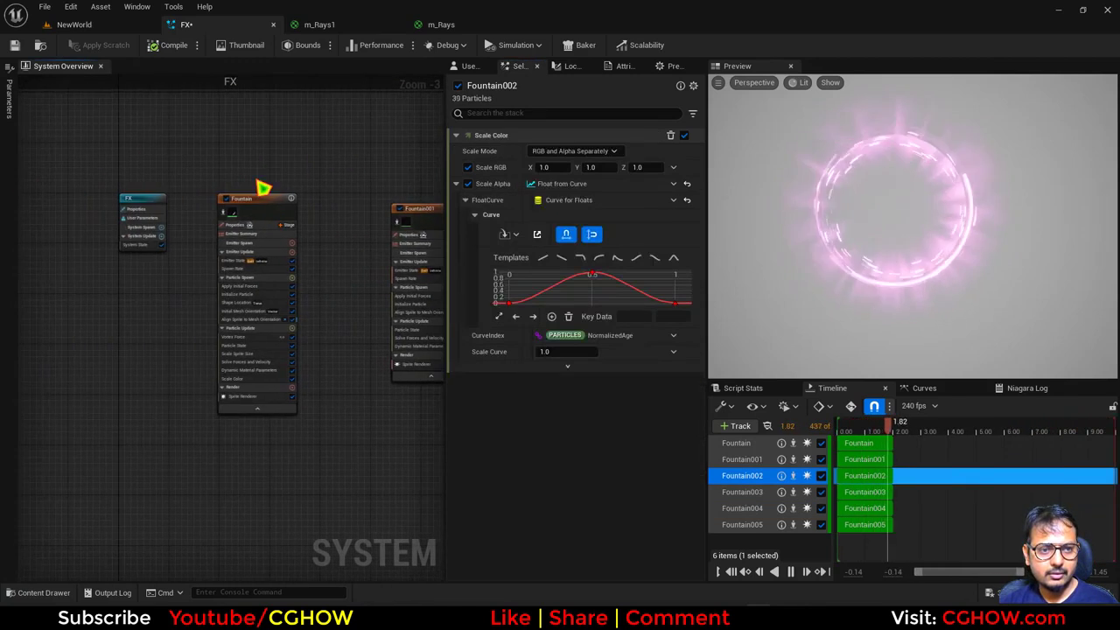
left_click(248, 212)
right_click_drag(272, 524, 268, 300)
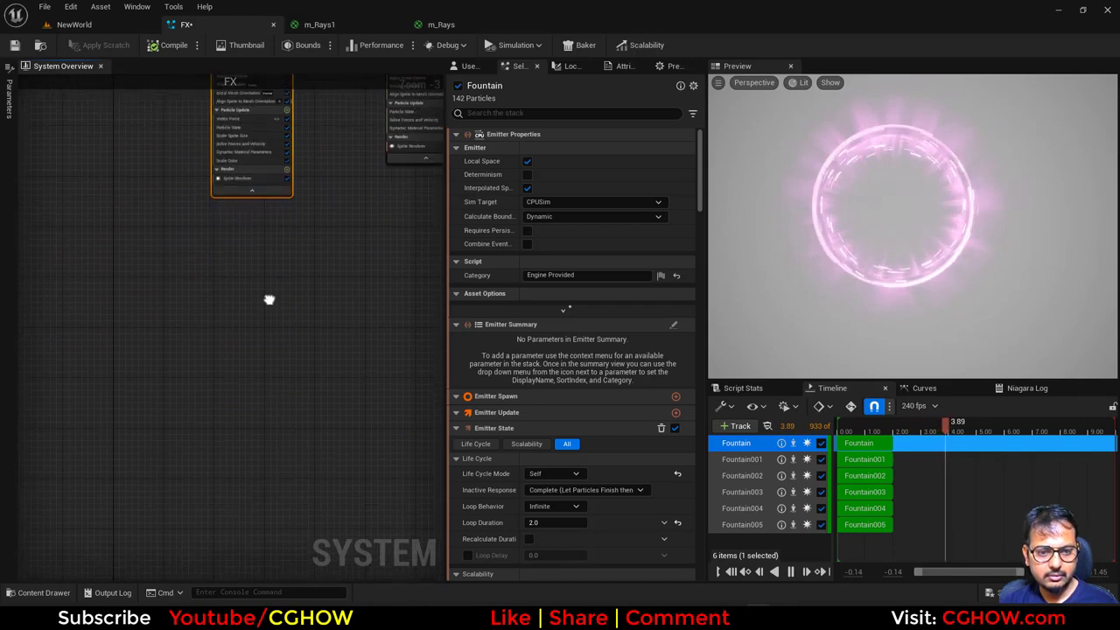
left_click(216, 265)
left_click_drag(232, 271, 256, 296)
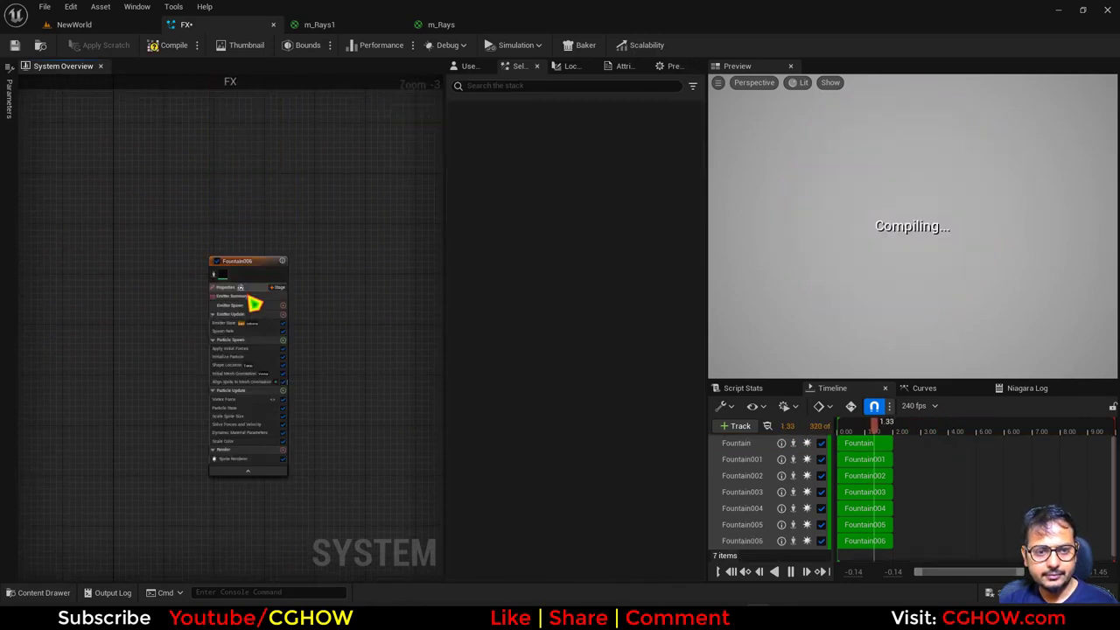
scroll(218, 280, "up", 2)
right_click_drag(180, 335, 179, 273)
scroll(280, 451, "up", 1)
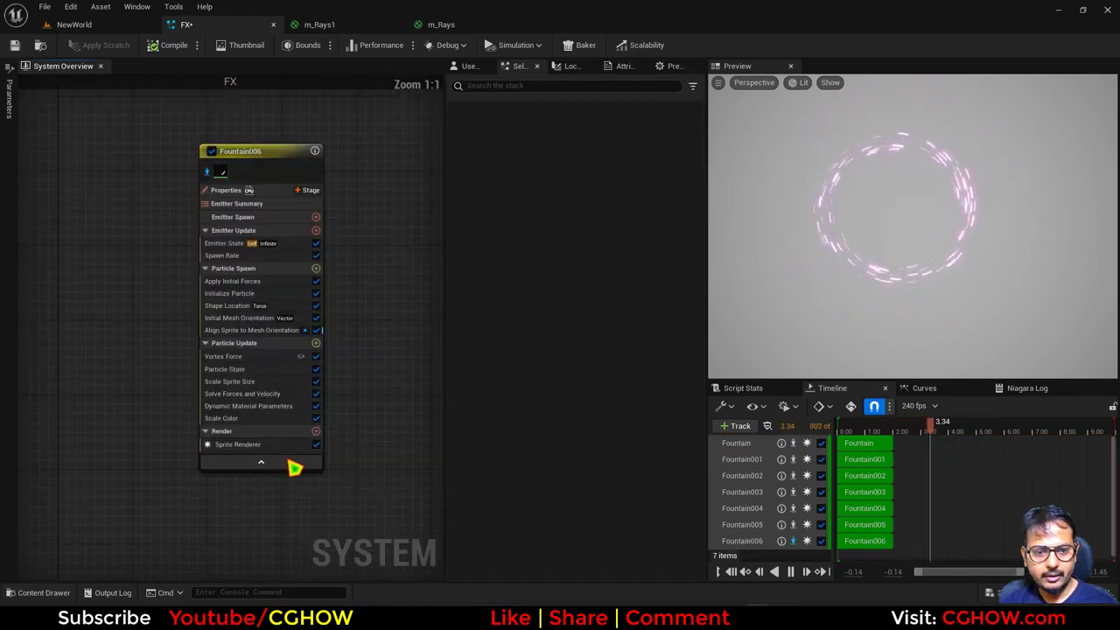
Replace the material of Fountain006's Sprite Renderer with M_Radial03
left_click(577, 168)
type("ra")
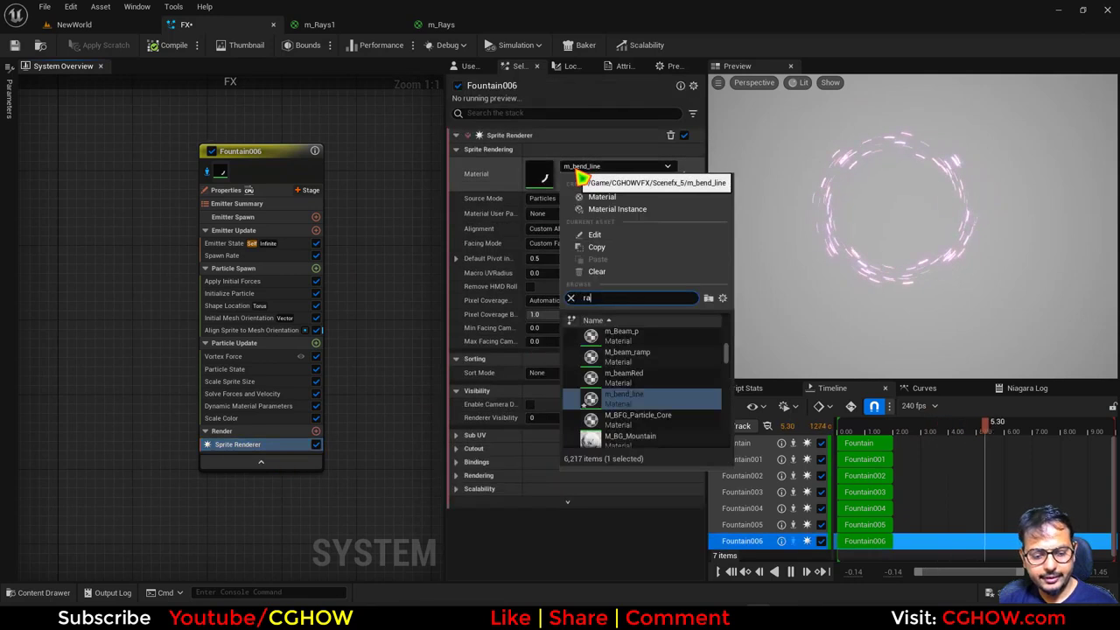
type("dia")
scroll(667, 393, "down", 2)
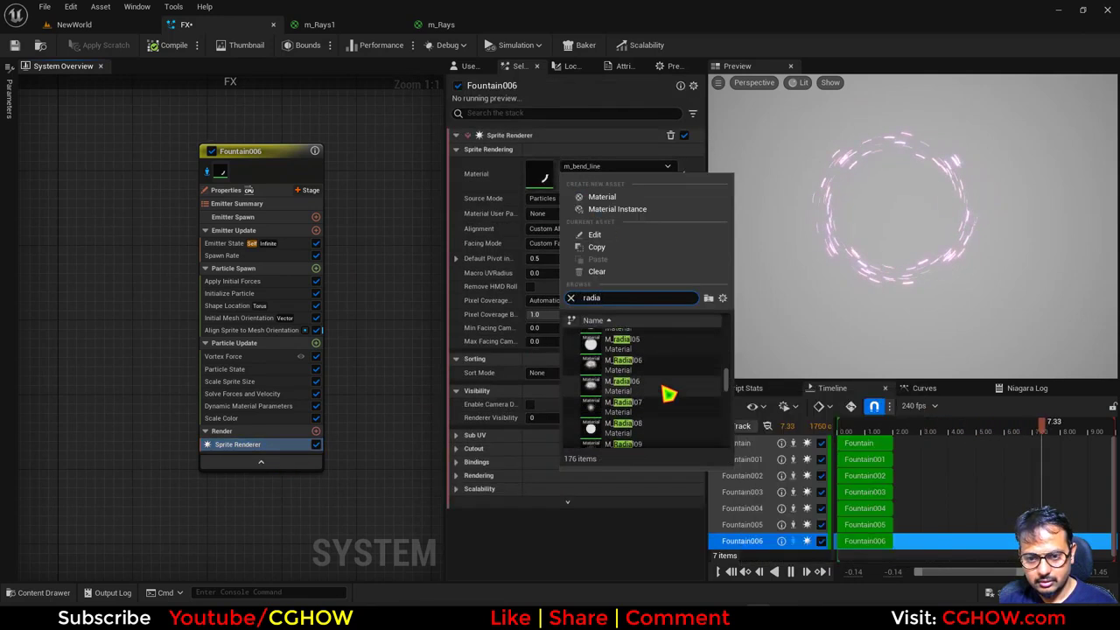
scroll(665, 385, "up", 2)
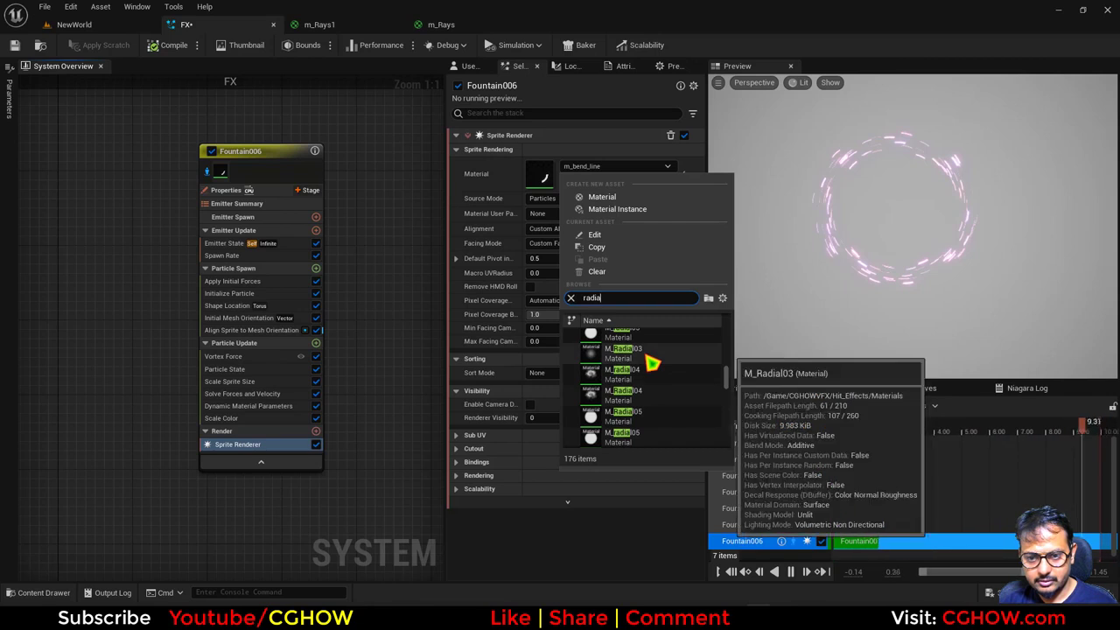
left_click(648, 359)
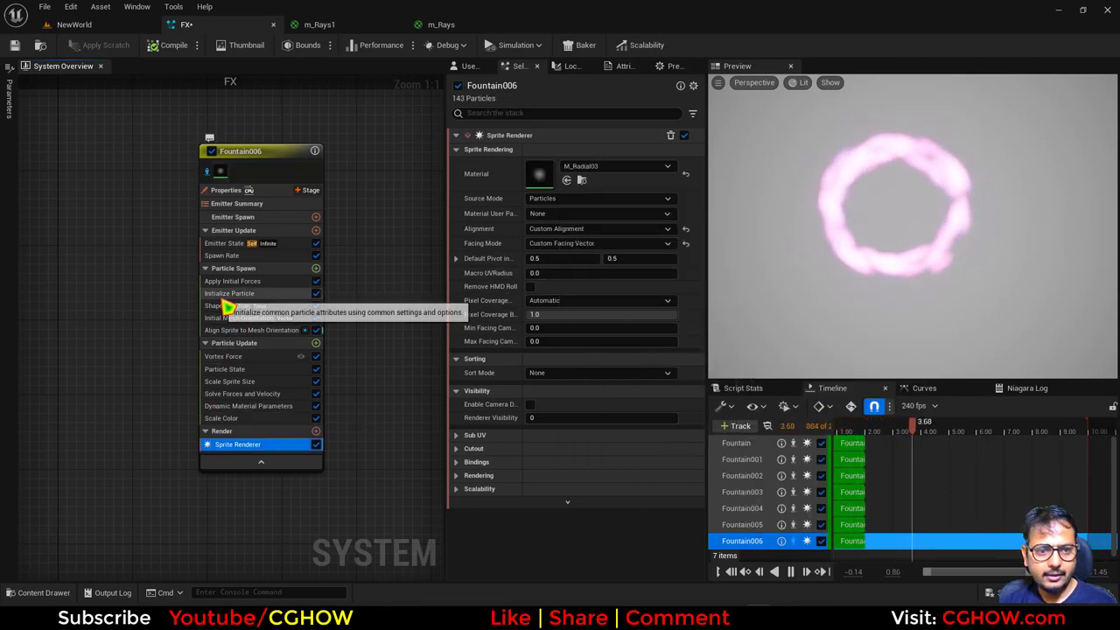
Set Fountain006's Sprite Size Mode to Random Uniform with a minimum of 40 and a maximum of 50
left_click(241, 293)
left_click(552, 402)
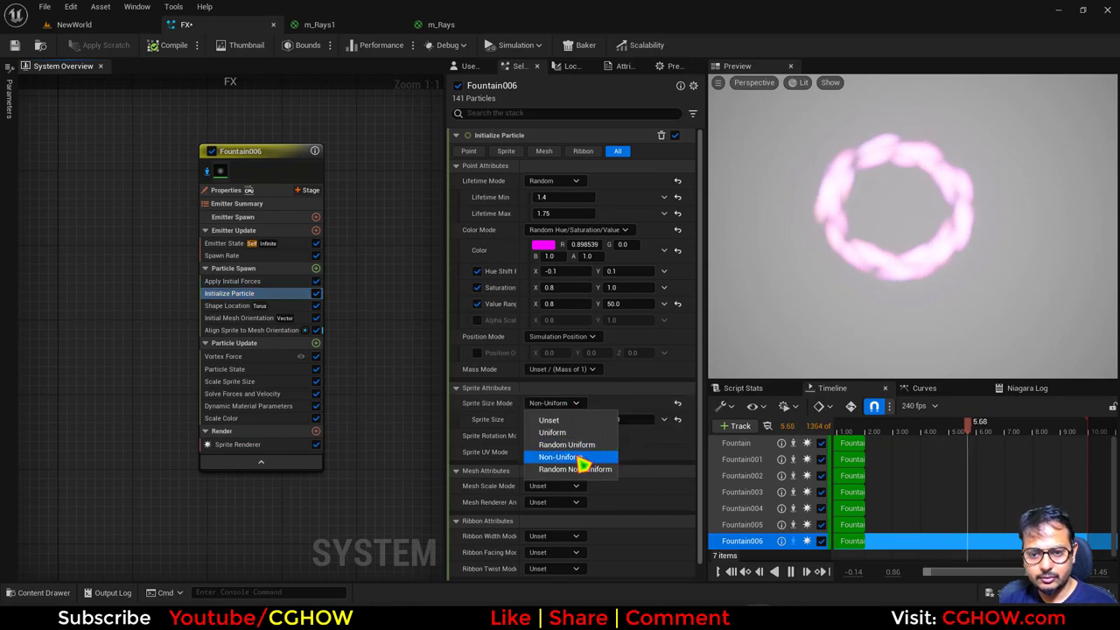
left_click(577, 456)
left_click(553, 402)
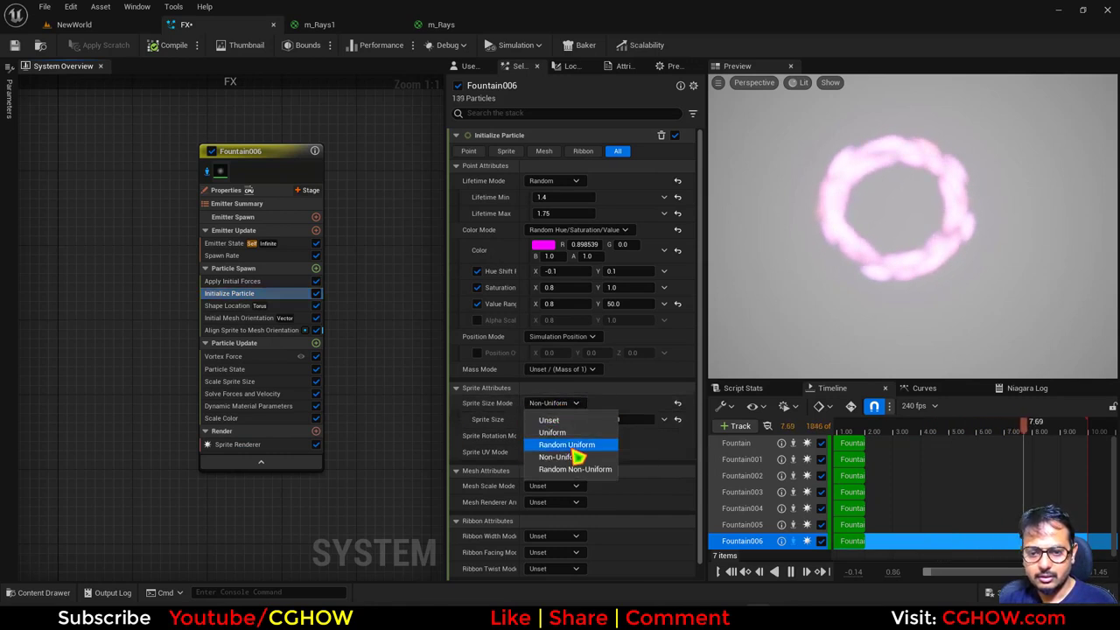
left_click(579, 451)
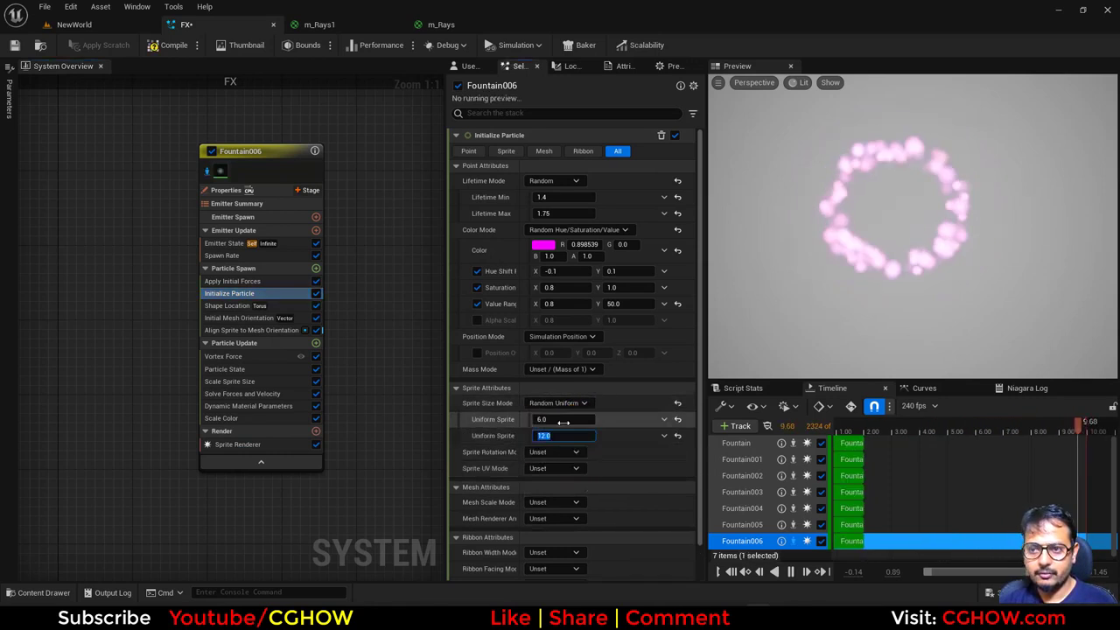
type("50")
left_click(562, 421)
type("40")
key("Return")
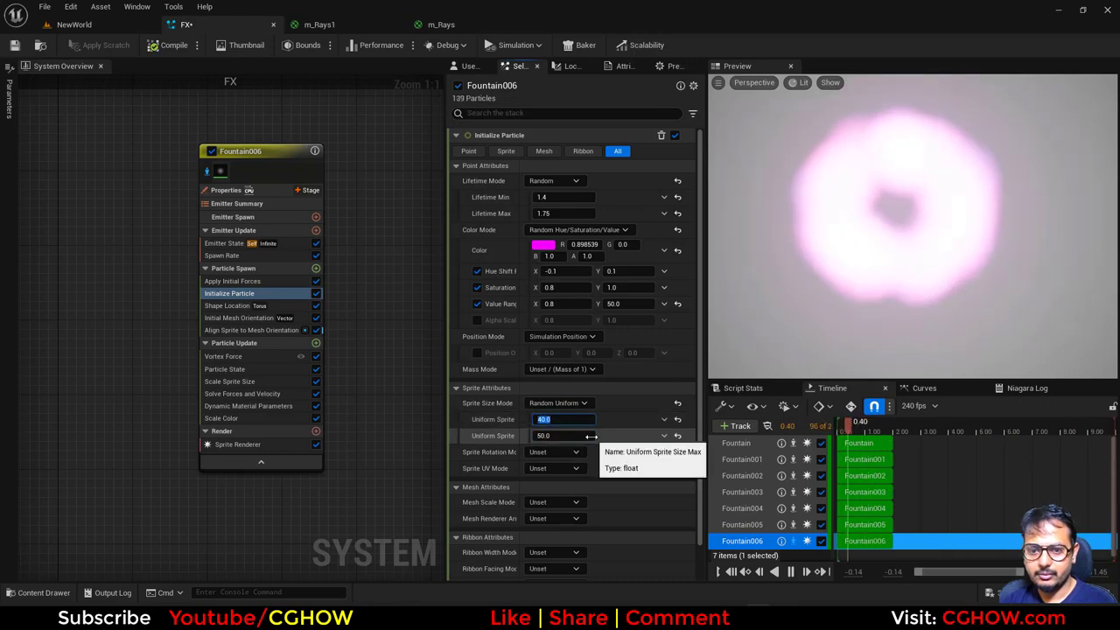
Set the upper Value Range of Fountain006's color to 1 and check the glow in the NewWorld level
left_click(630, 305)
type("1")
key("Return")
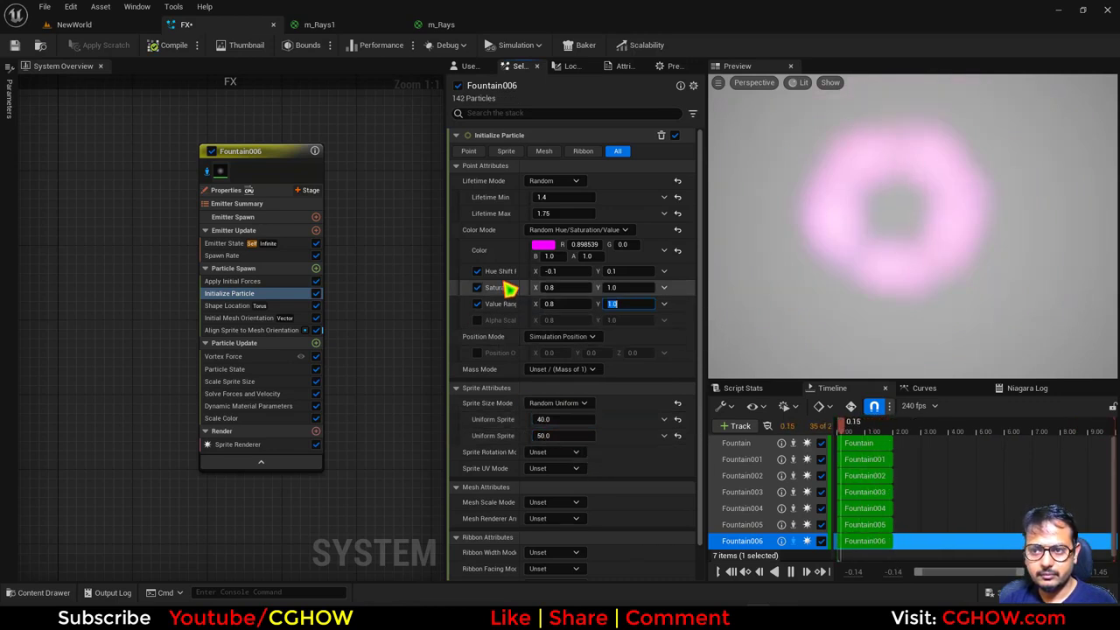
left_click(105, 35)
left_click(199, 28)
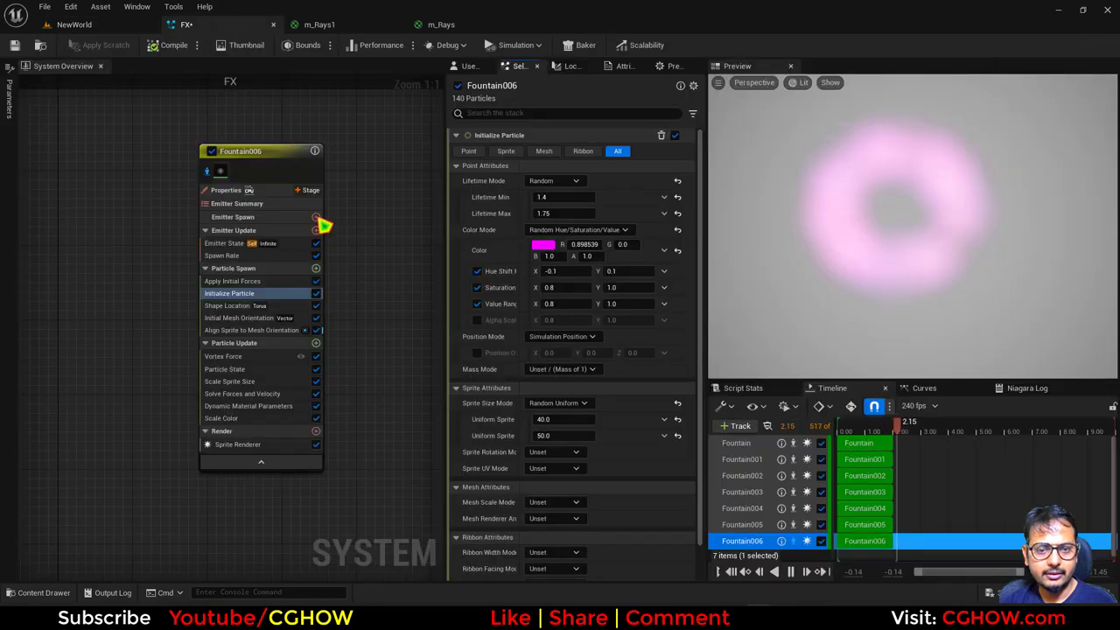
Set Fountain006's Spawn Rate to 20, end its isolation and check the complete effect in the NewWorld level
left_click(232, 255)
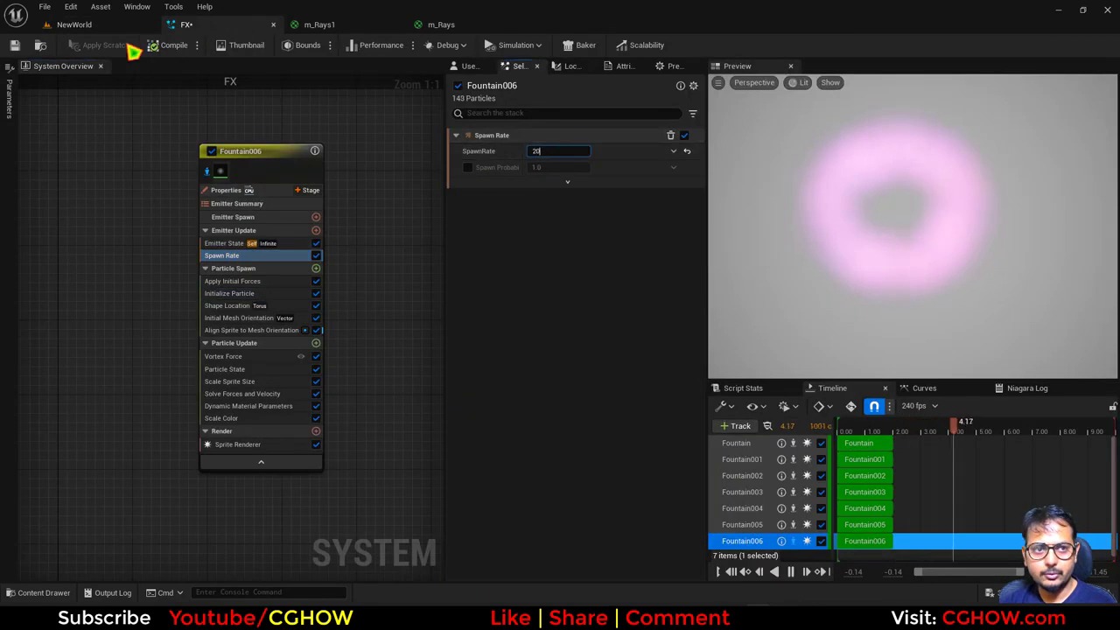
left_click(95, 27)
left_click(202, 29)
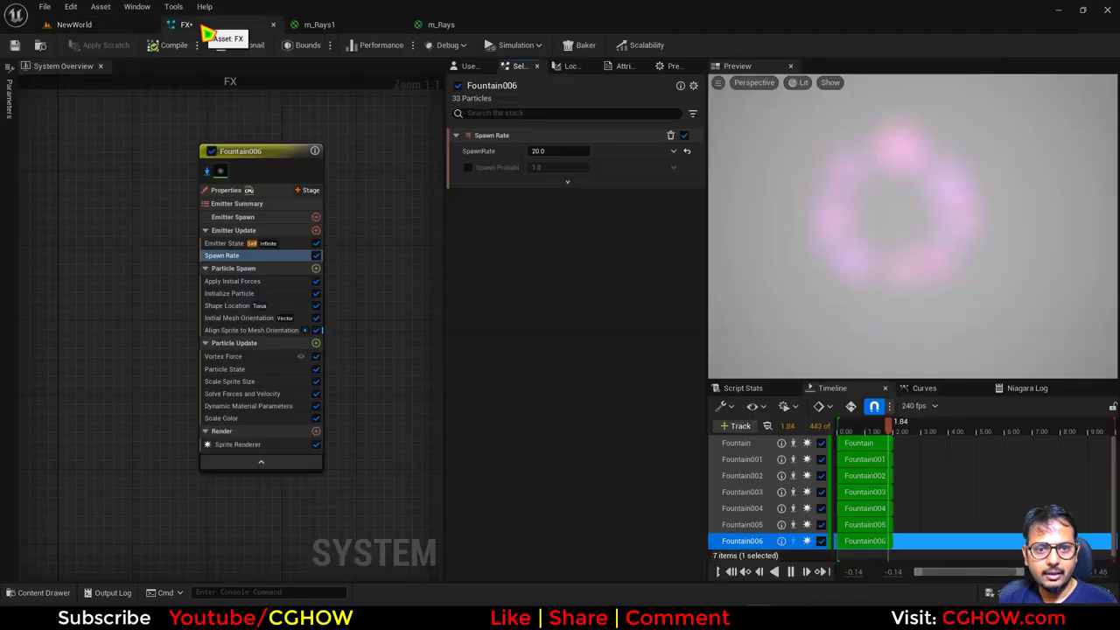
left_click(87, 24)
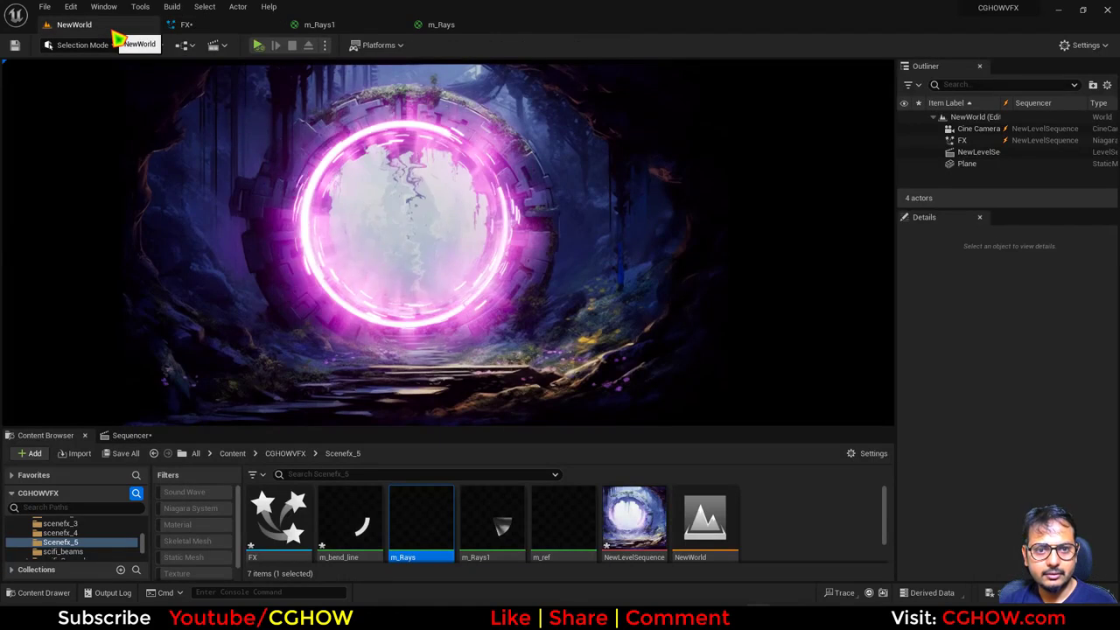
left_click(191, 26)
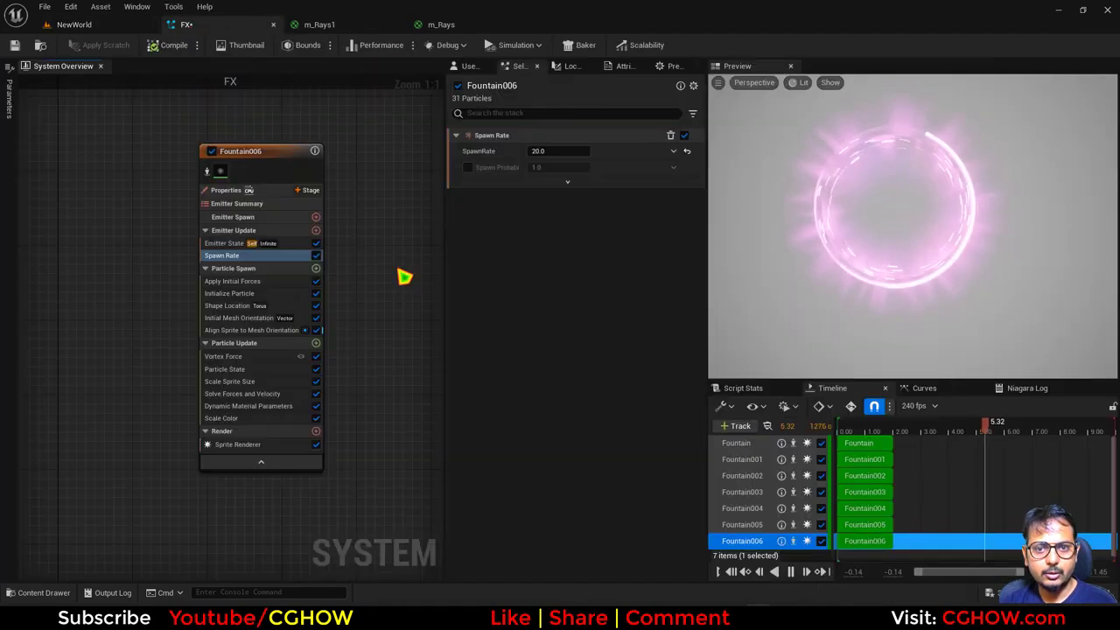
Enlarge the torus Large Radius in Fountain006's Shape Location to about 46.65 and check it in the NewWorld level
left_click(229, 294)
left_click(224, 306)
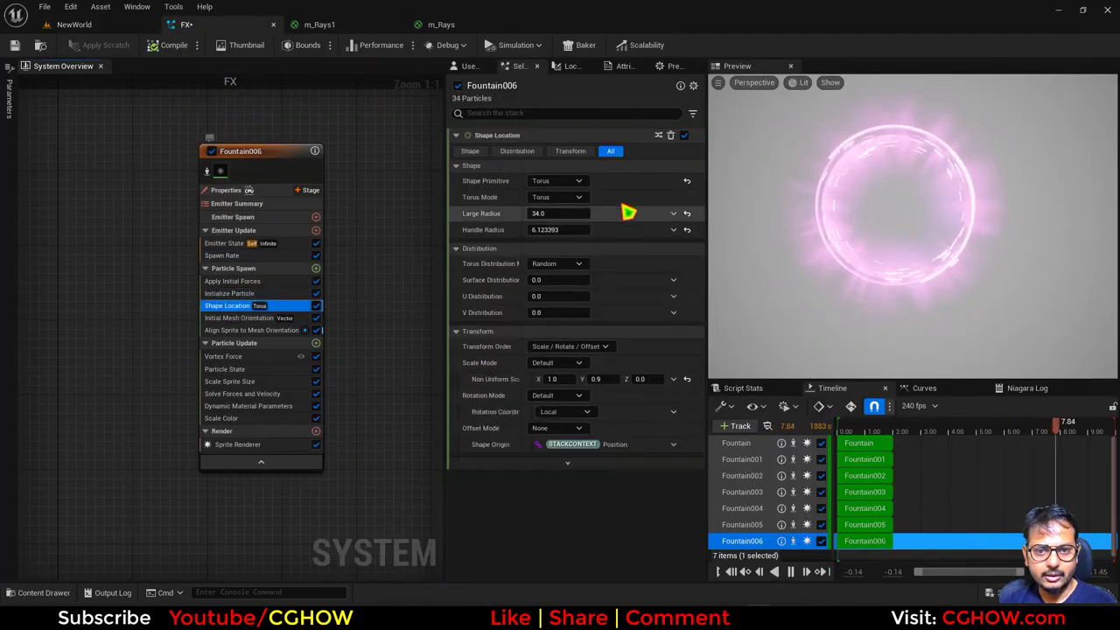
left_click(549, 214)
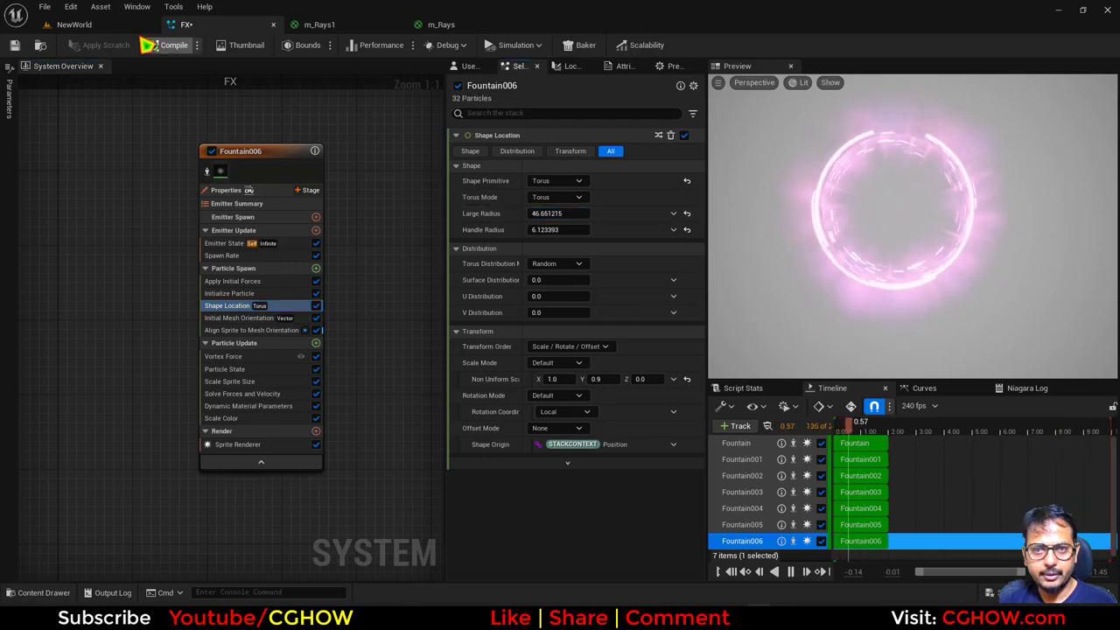
left_click(121, 29)
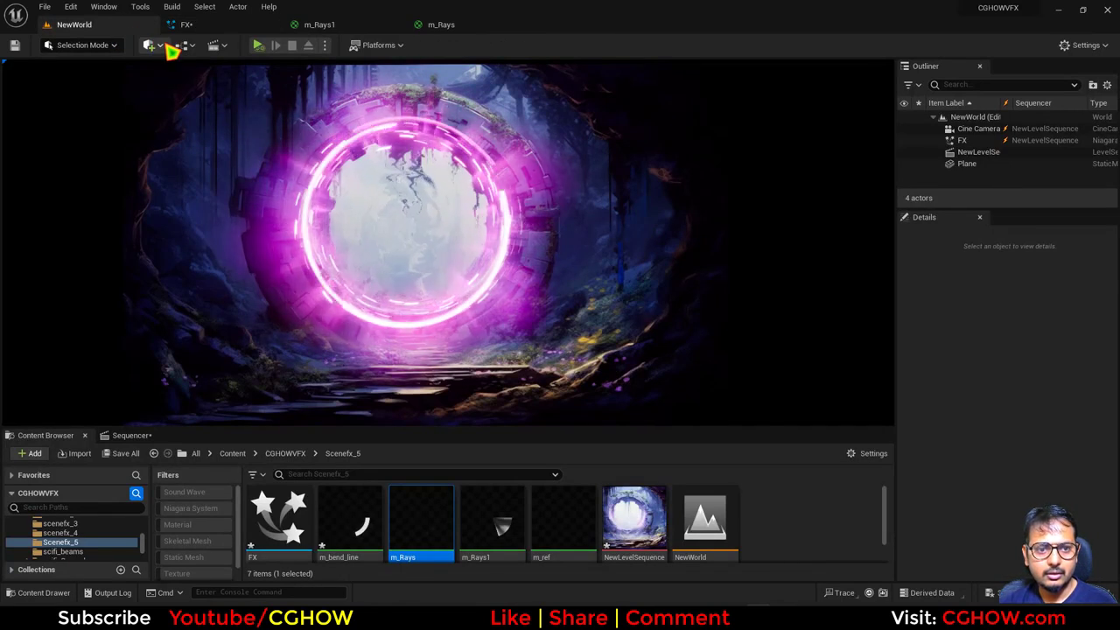
left_click(203, 30)
Set Fountain006's maximum sprite size to 70, enable an alpha scale range of 0.2 to 0.5 and check the level
left_click(227, 293)
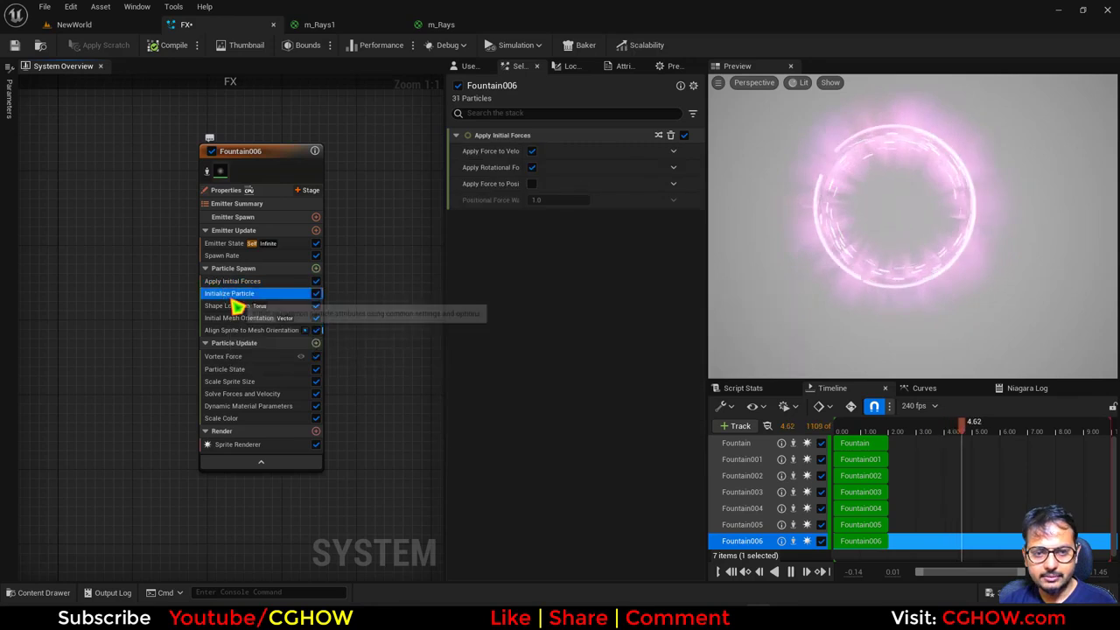
left_click(553, 434)
type("70")
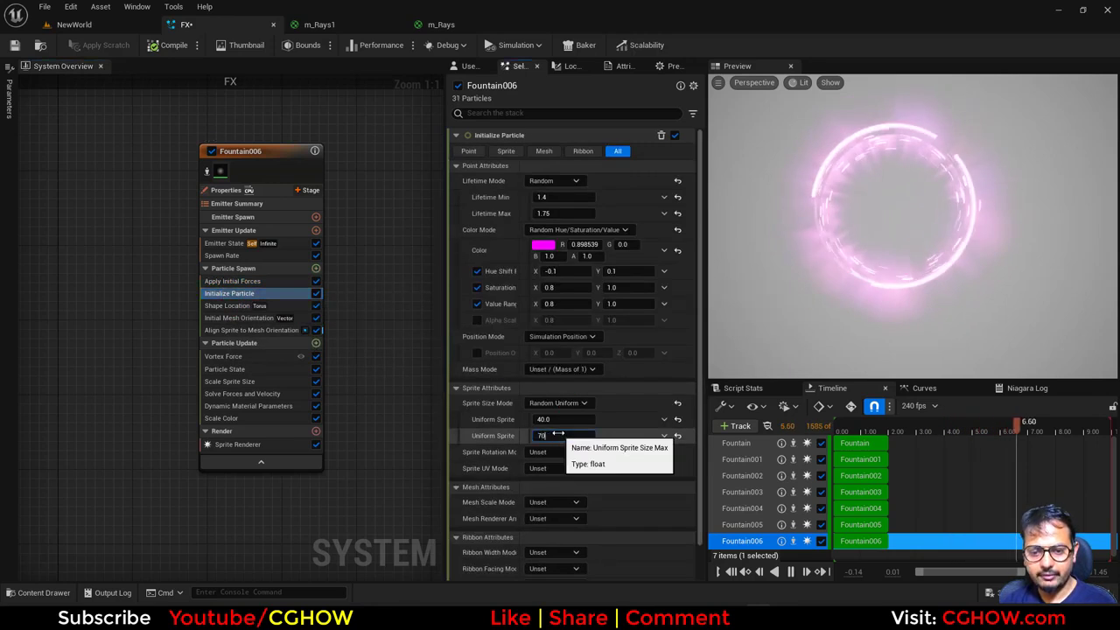
key("Return")
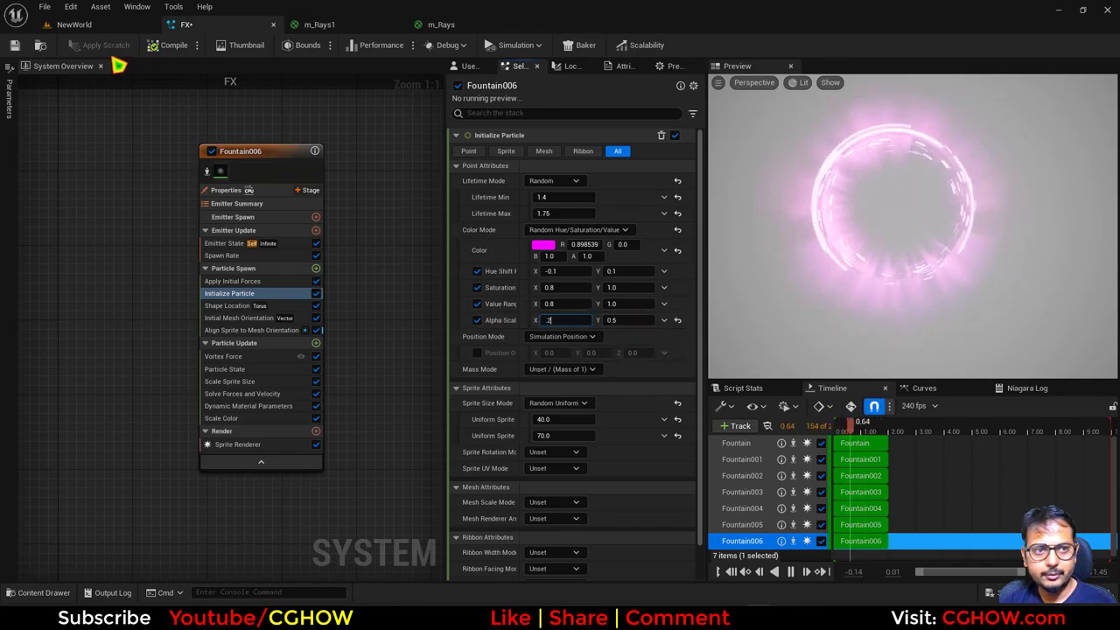
left_click(74, 25)
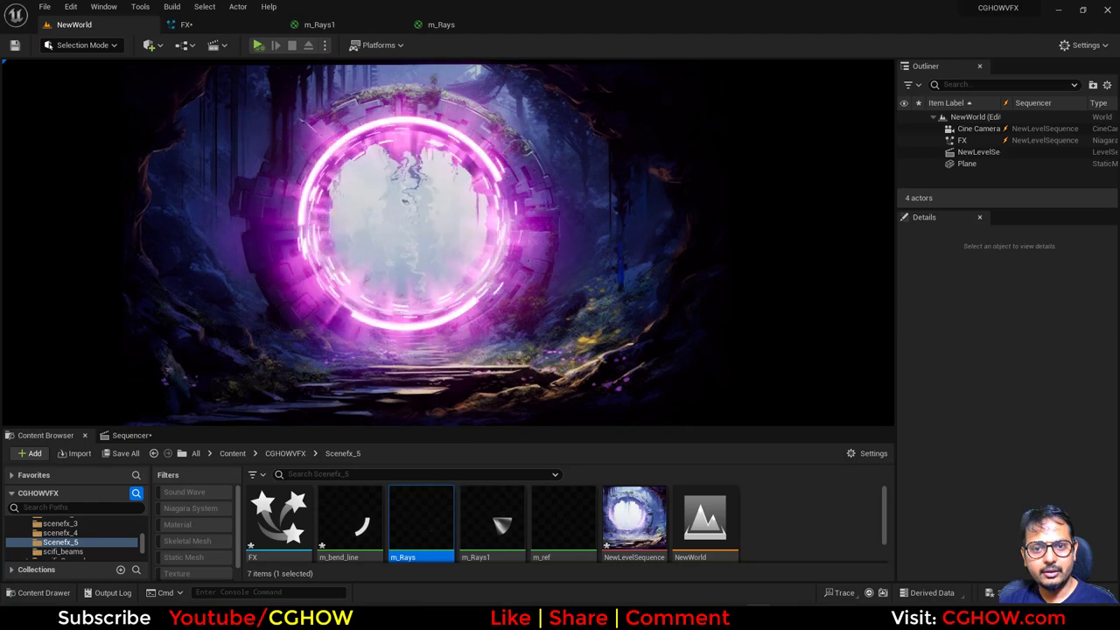
left_click(215, 28)
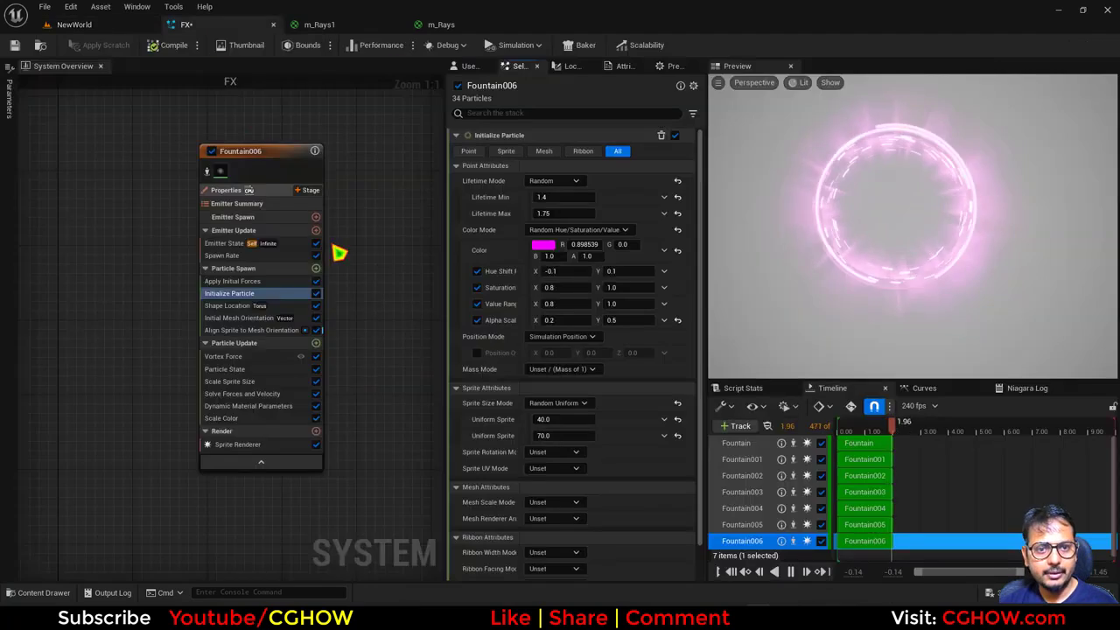
Isolate Fountain001, Fountain002 and Fountain003 in turn to examine each emitter's contribution, checking Fountain003 in the NewWorld level
scroll(340, 253, "down", 4)
right_click_drag(353, 276, 301, 518)
scroll(301, 231, "up", 3)
right_click_drag(304, 235, 255, 219)
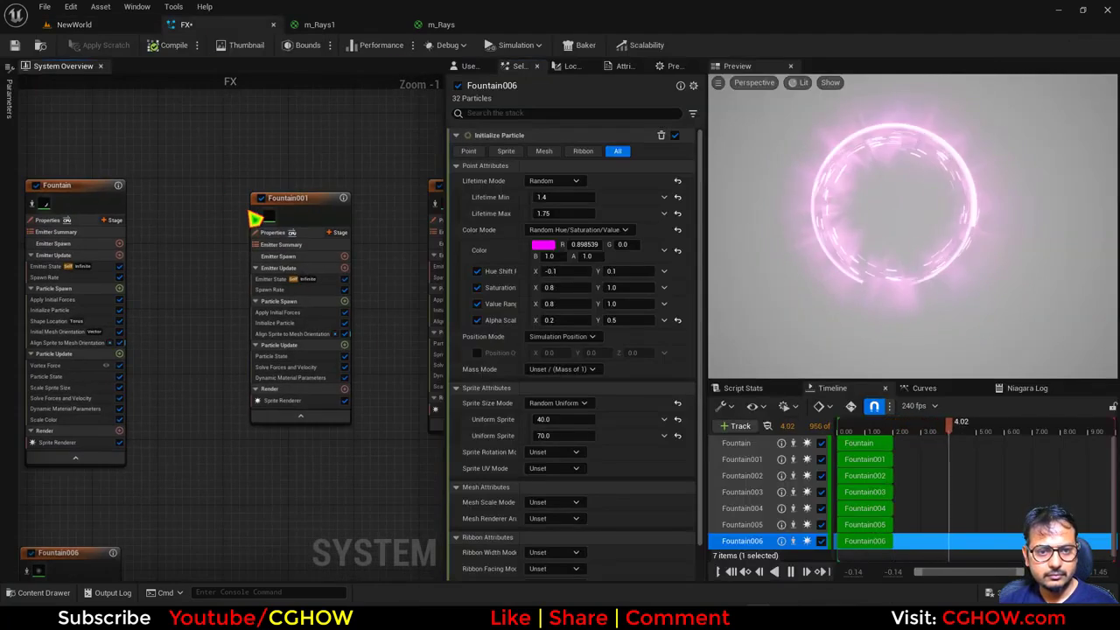
left_click(258, 218)
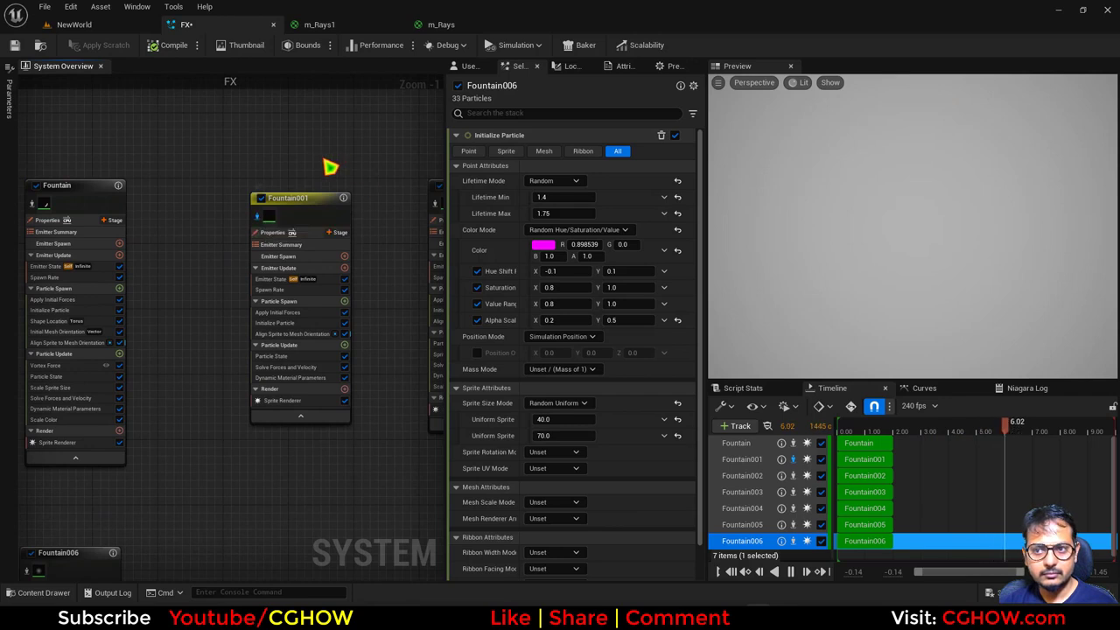
right_click_drag(244, 173, 211, 159)
right_click_drag(384, 199, 296, 204)
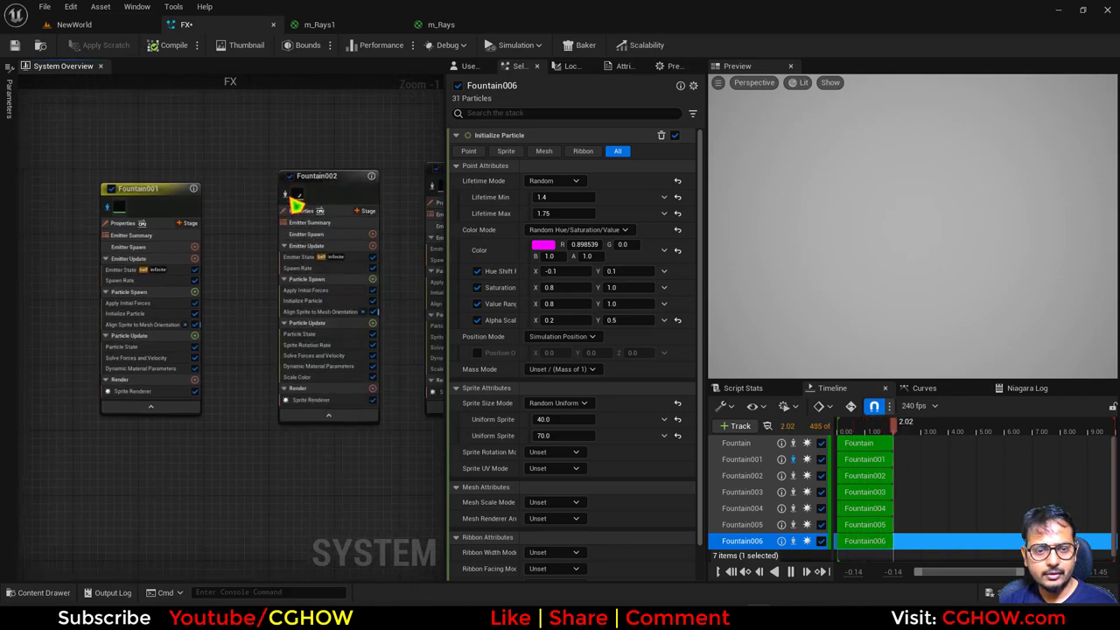
right_click_drag(274, 159, 212, 171)
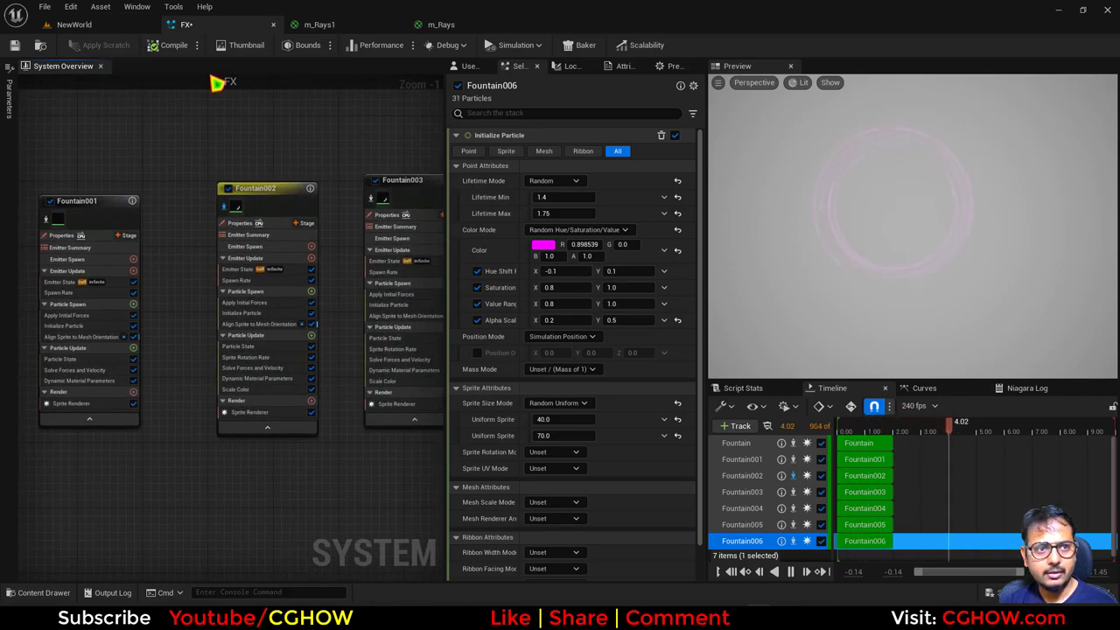
right_click_drag(378, 206, 273, 201)
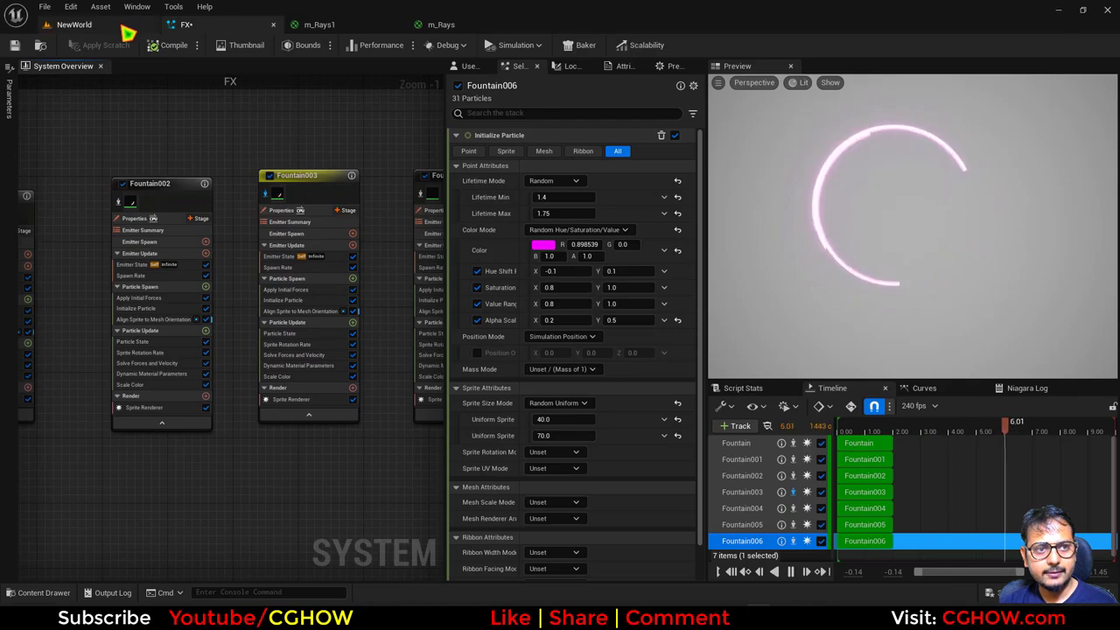
left_click(125, 27)
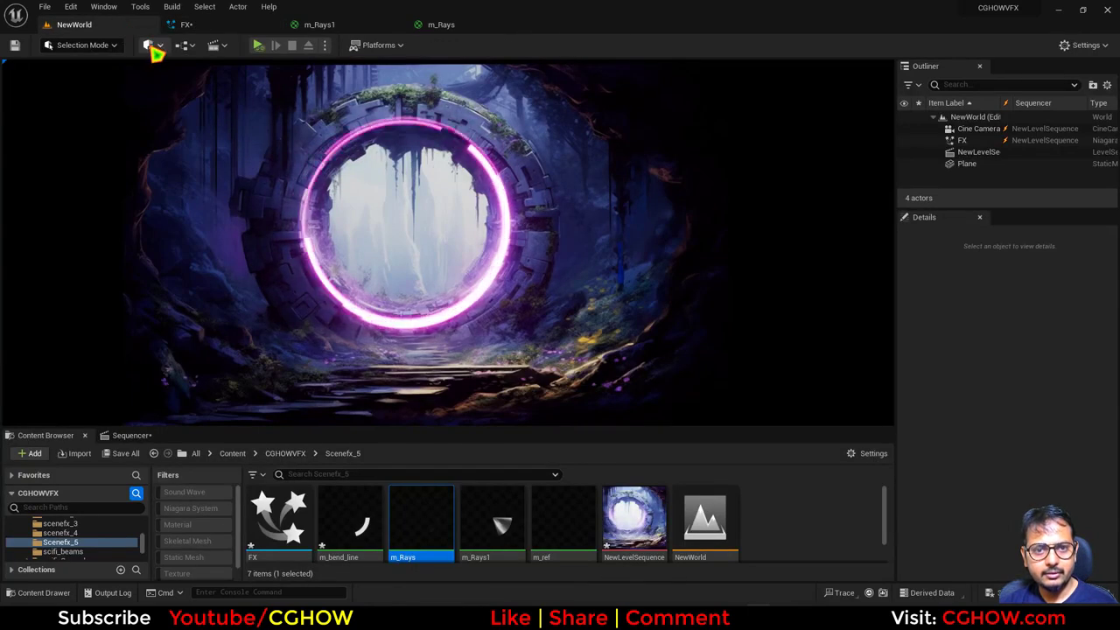
left_click(187, 26)
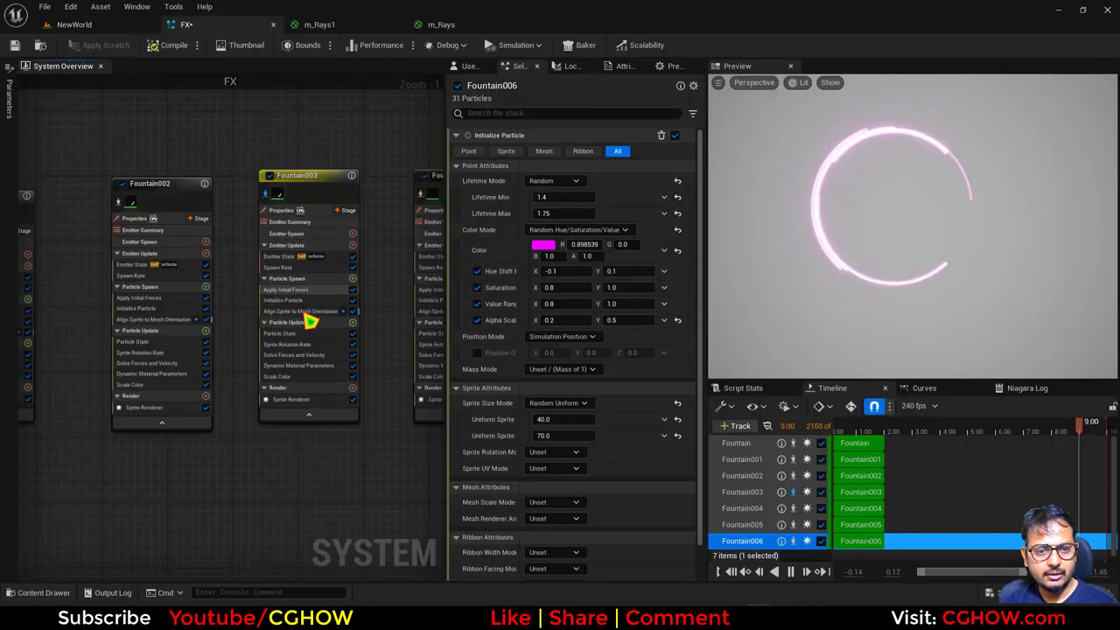
Set Fountain003's random particle lifetime to between 1.5 and 2.0 and check the ring in the NewWorld level
left_click(282, 300)
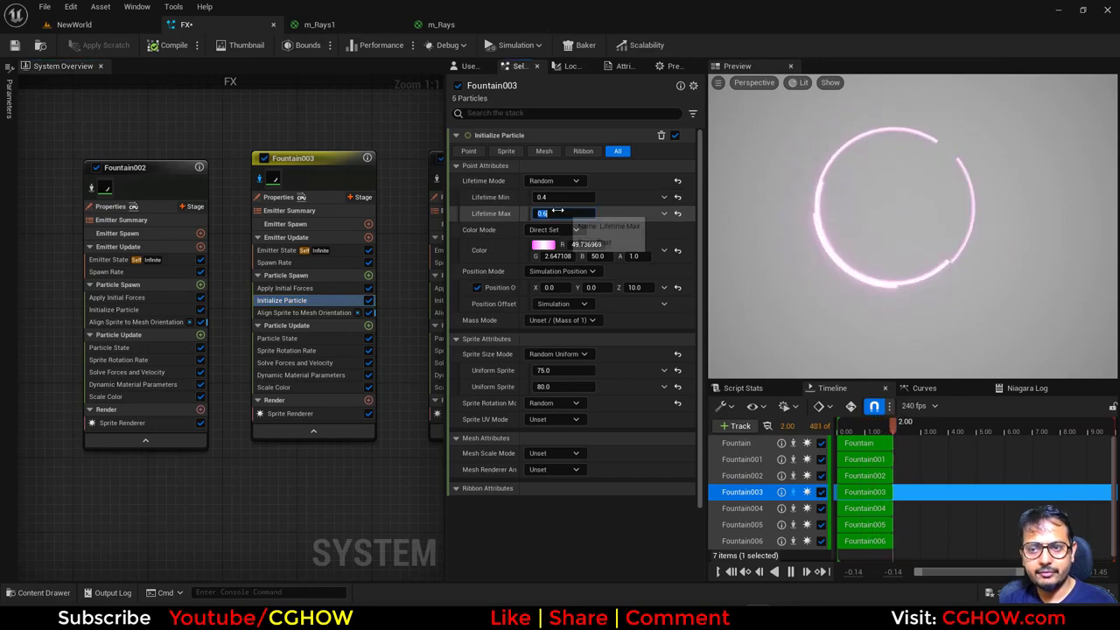
type("2")
key("Return")
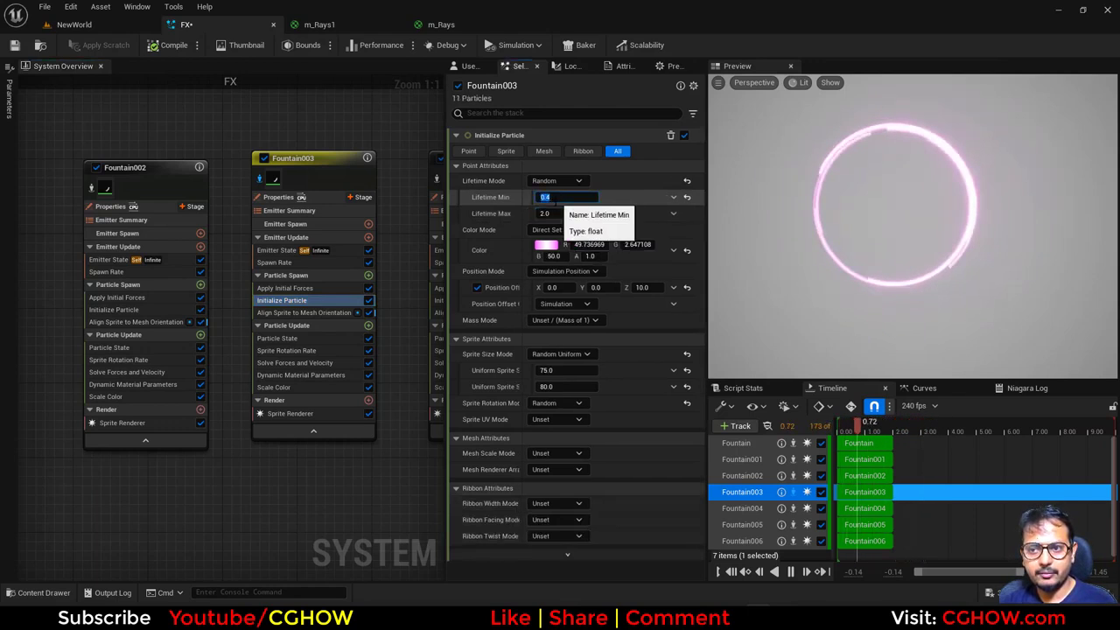
left_click(79, 24)
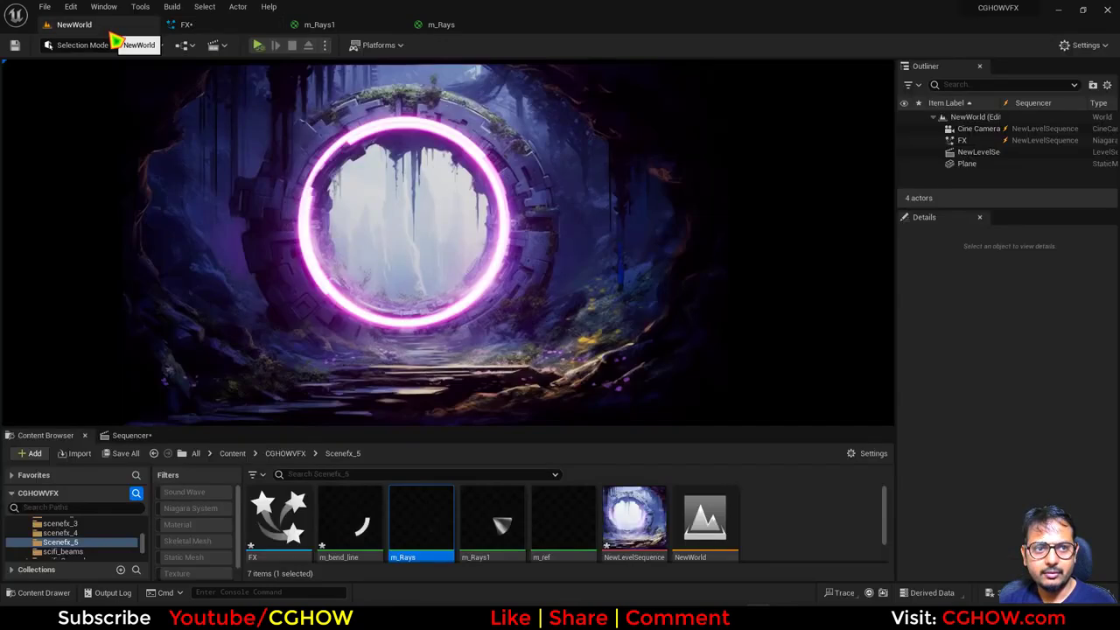
Set Fountain003's minimum sprite size to about 76.95, end its isolation and check the full effect in the NewWorld level
left_click(199, 24)
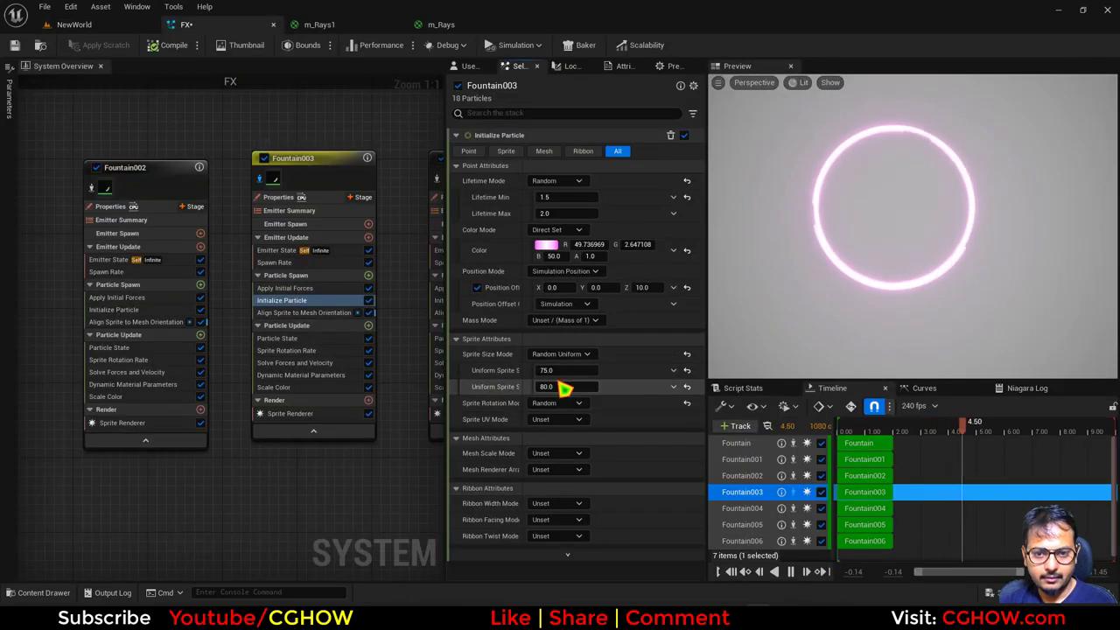
left_click(77, 24)
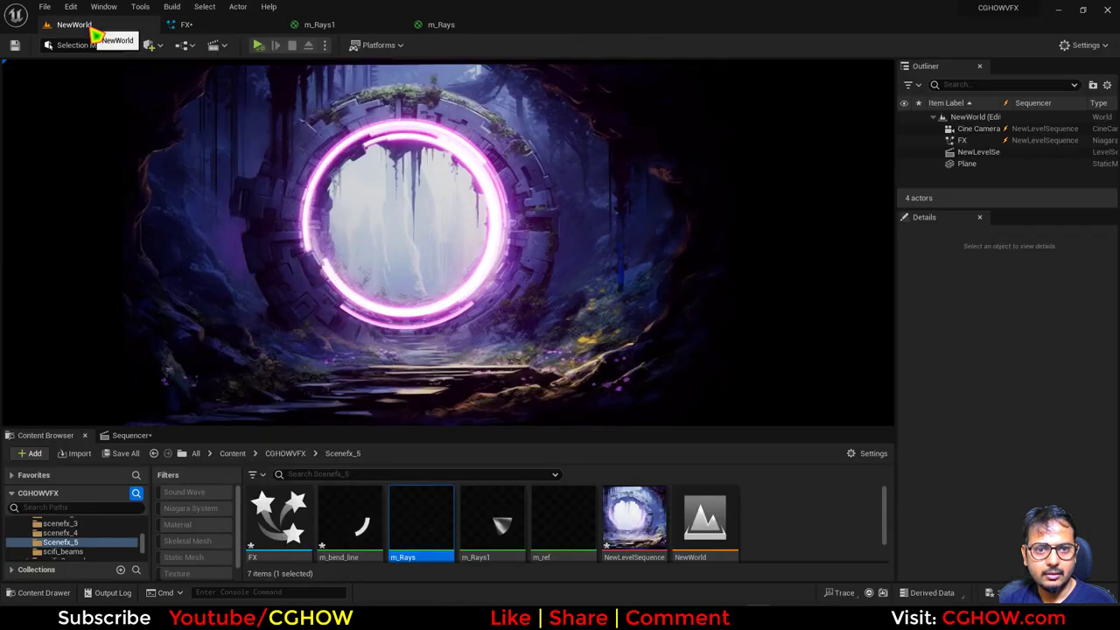
left_click(220, 29)
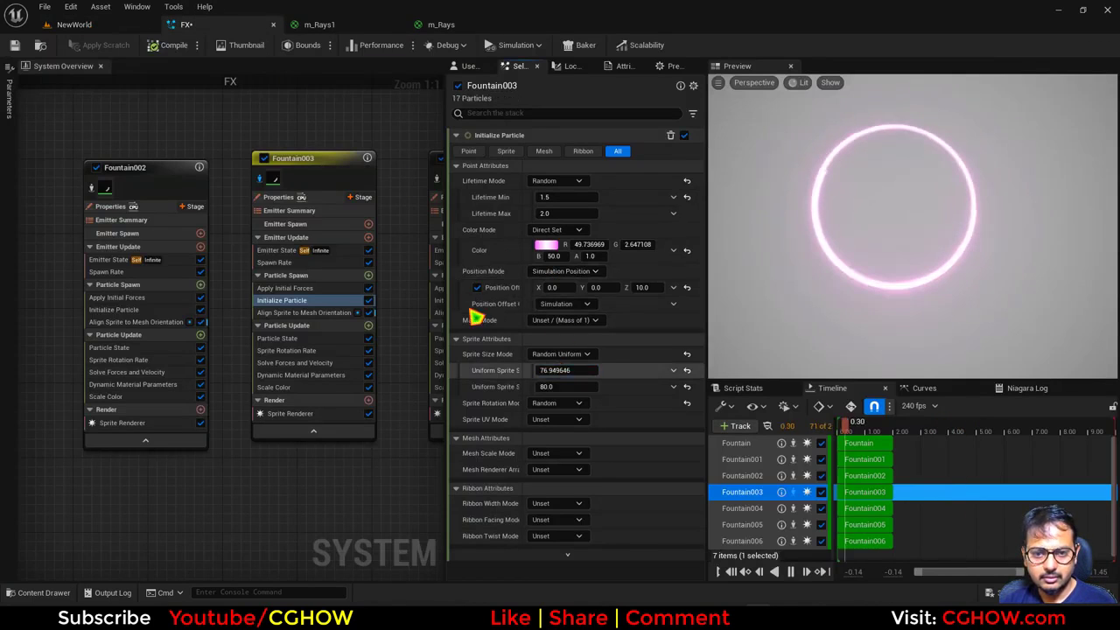
left_click(132, 24)
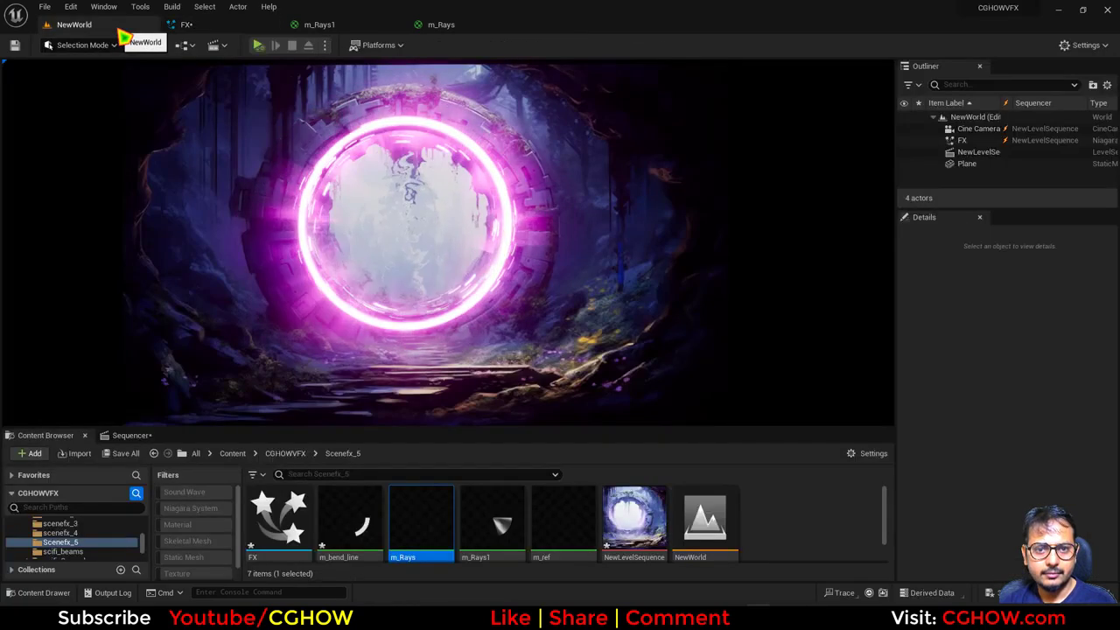
Set Fountain003's Spawn Rate to 6 in the FX system
left_click(186, 24)
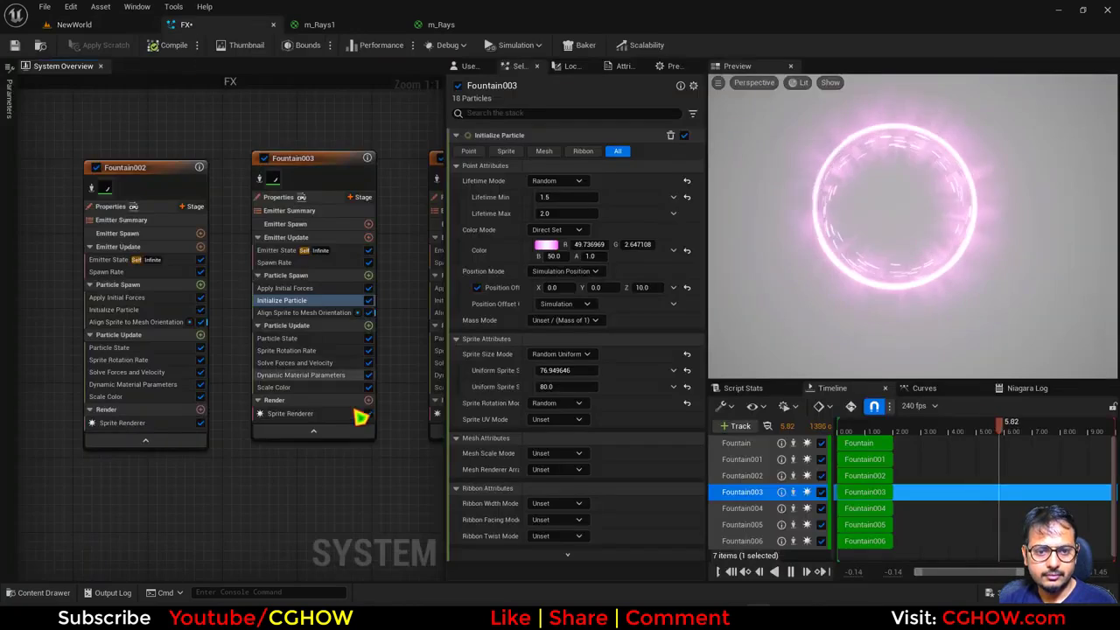
left_click(297, 375)
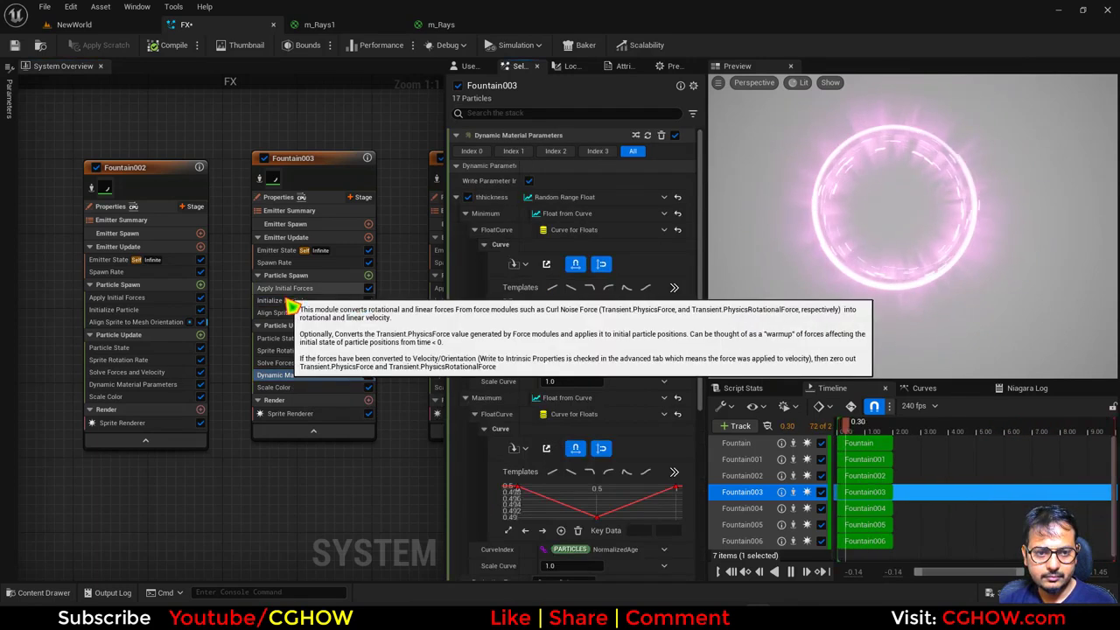
left_click(359, 300)
left_click(288, 263)
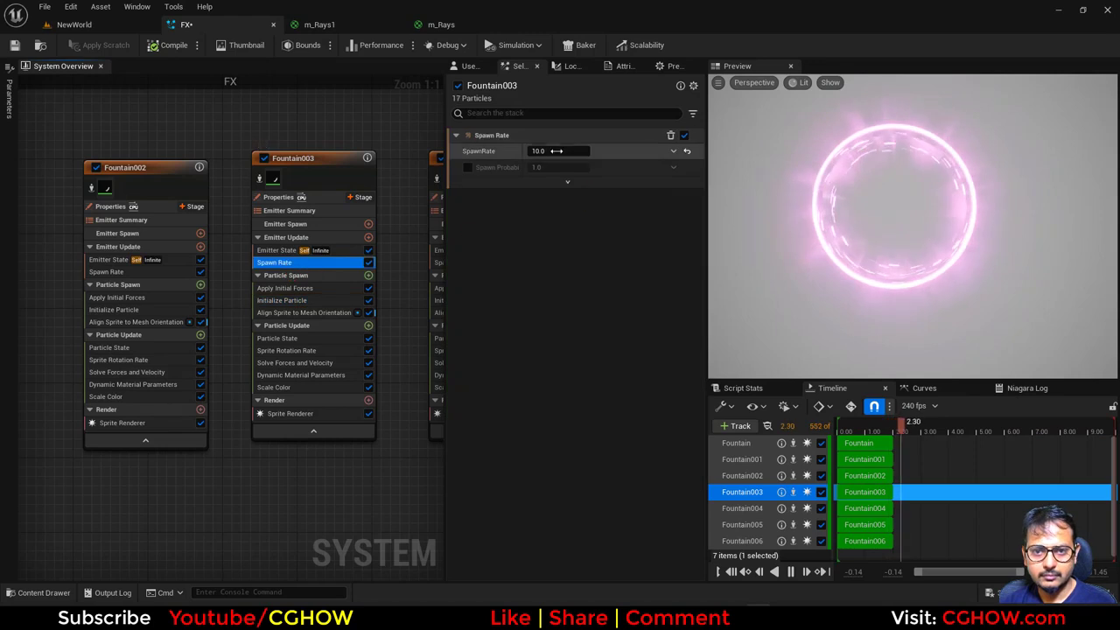
type("6")
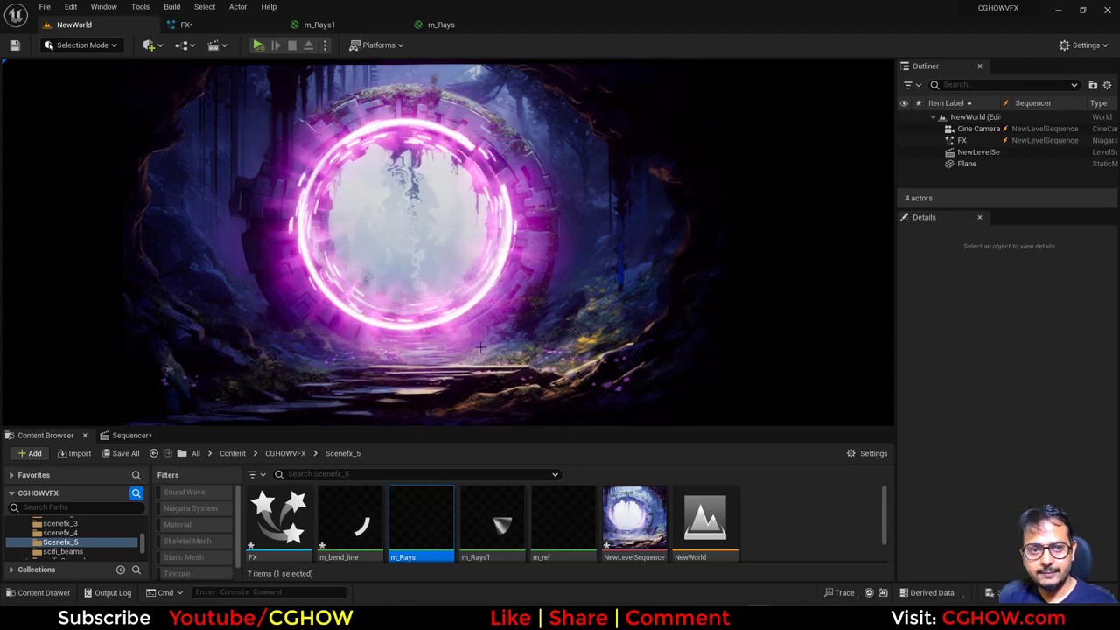
Review the blend settings of the m_Rays1 material and create a material instance from it
left_click(330, 26)
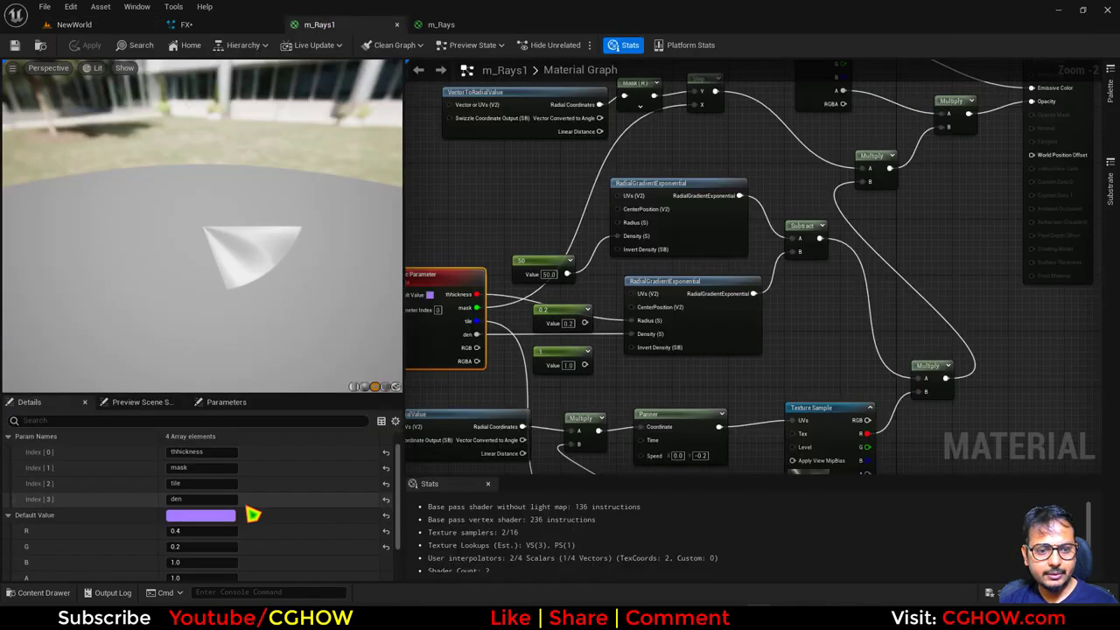
scroll(263, 503, "down", 2)
scroll(923, 295, "up", 2)
right_click_drag(922, 296, 815, 337)
left_click(924, 140)
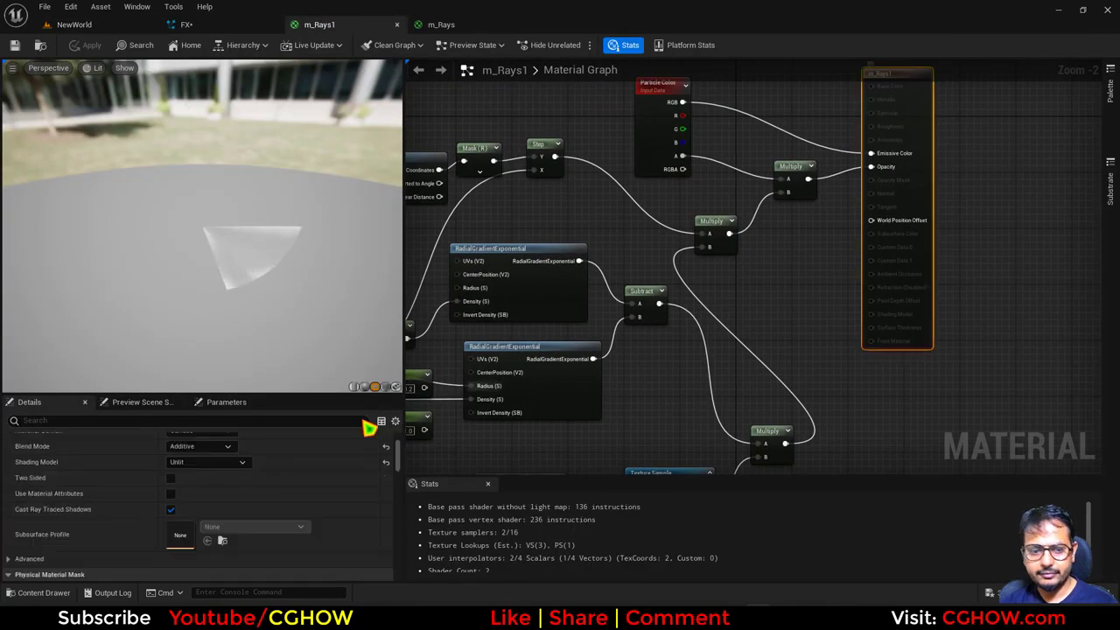
scroll(263, 498, "down", 2)
scroll(262, 507, "up", 4)
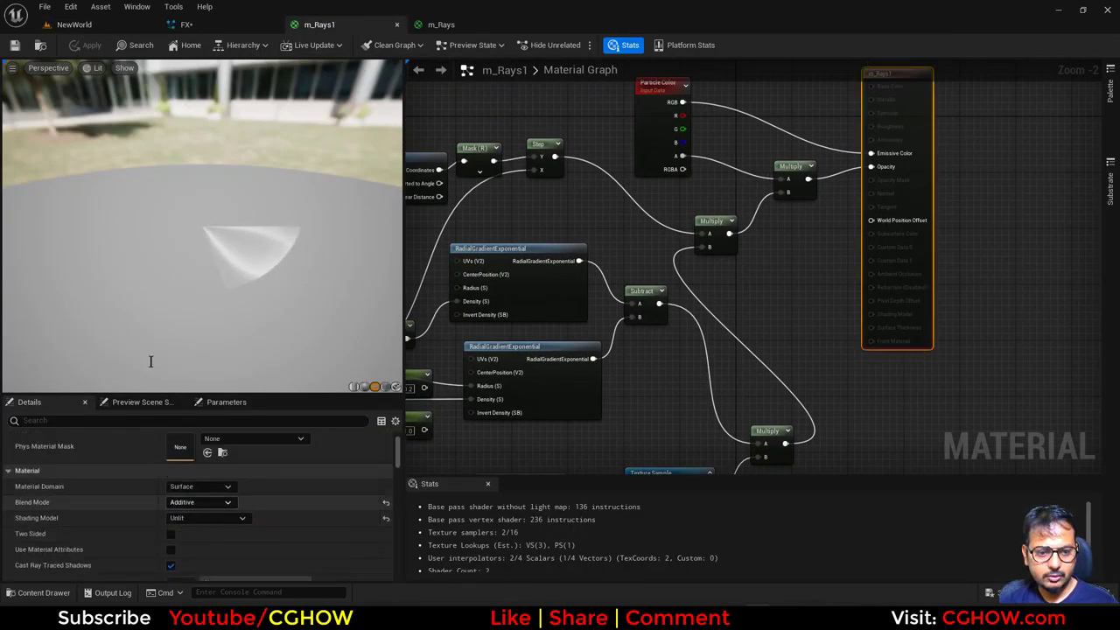
left_click(40, 45)
right_click(503, 521)
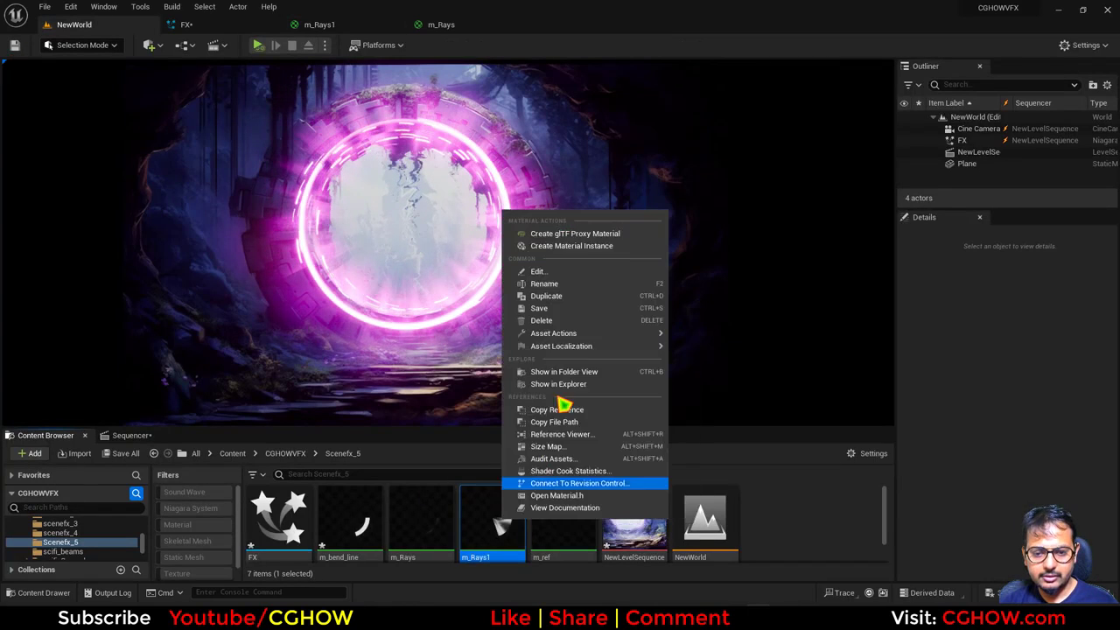
left_click(611, 248)
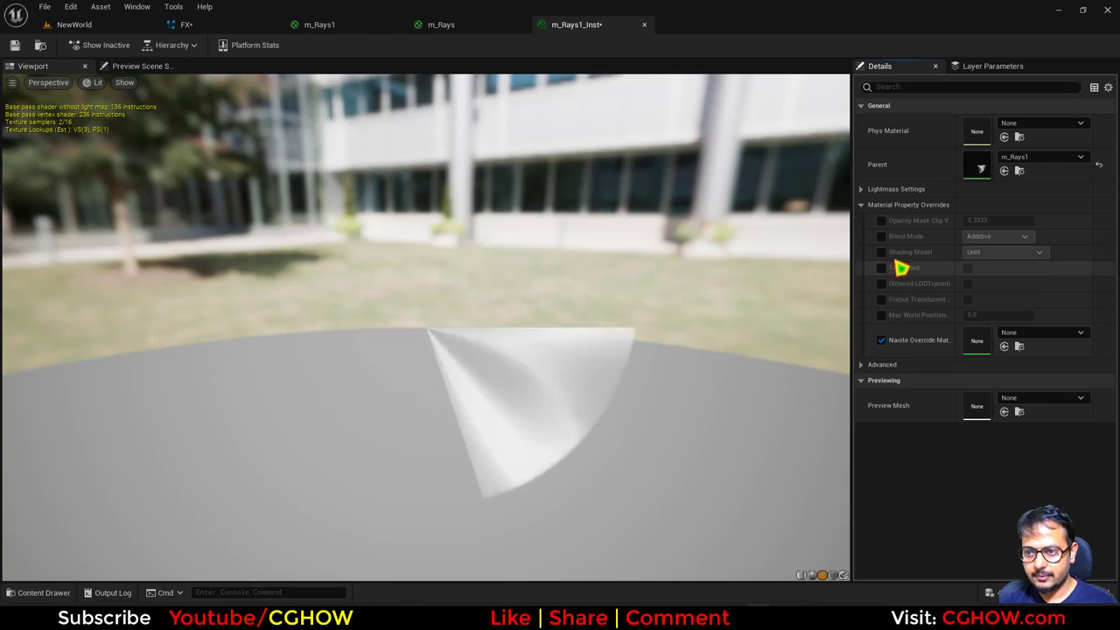
Override the m_Rays1_Inst blend mode with Translucent, save the instance and locate it among the project assets
left_click(881, 236)
left_click(993, 236)
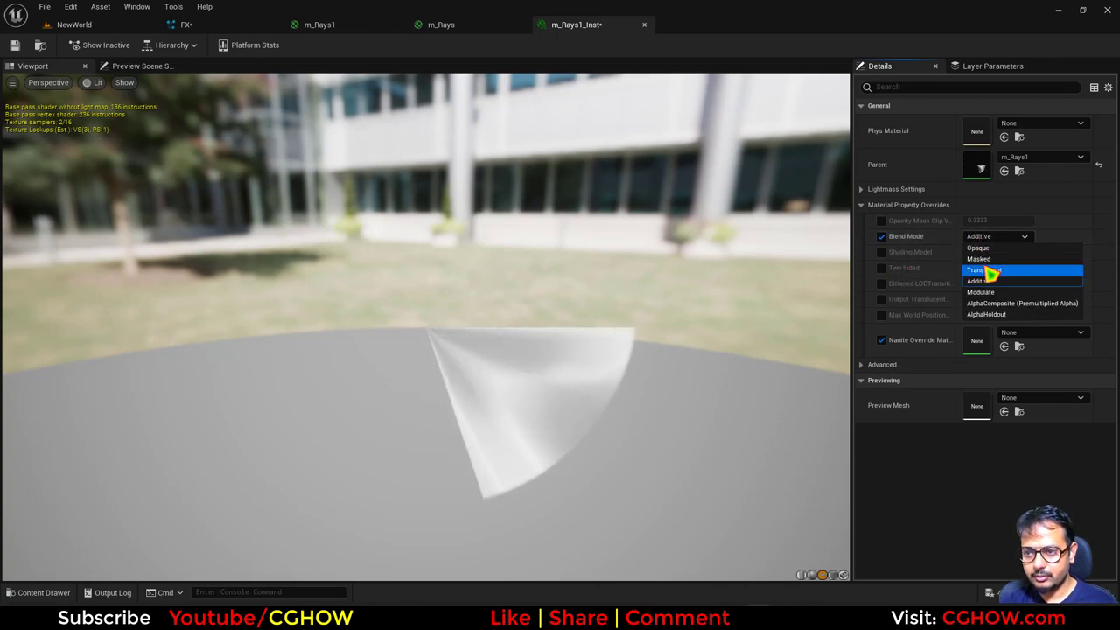
left_click(989, 275)
left_click(15, 45)
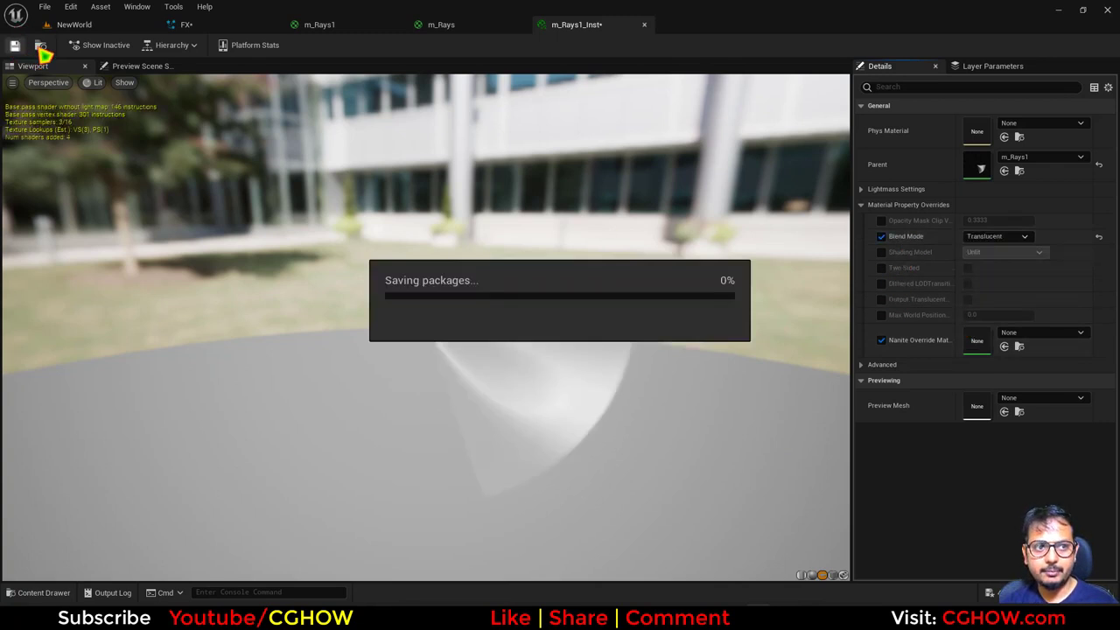
left_click(40, 46)
Duplicate the Fountain005 emitter in the FX system and assign m_Rays1_Inst as the copy's sprite material
left_click(186, 25)
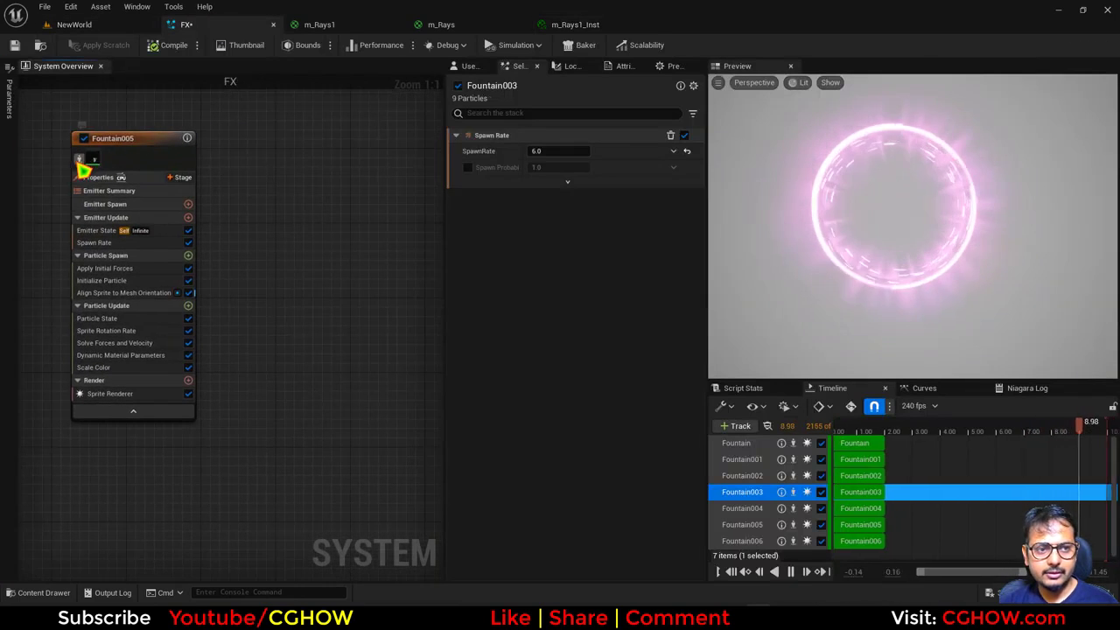
left_click(80, 159)
right_click_drag(277, 146, 232, 134)
left_click(217, 133)
left_click(238, 143)
key("ctrl+v")
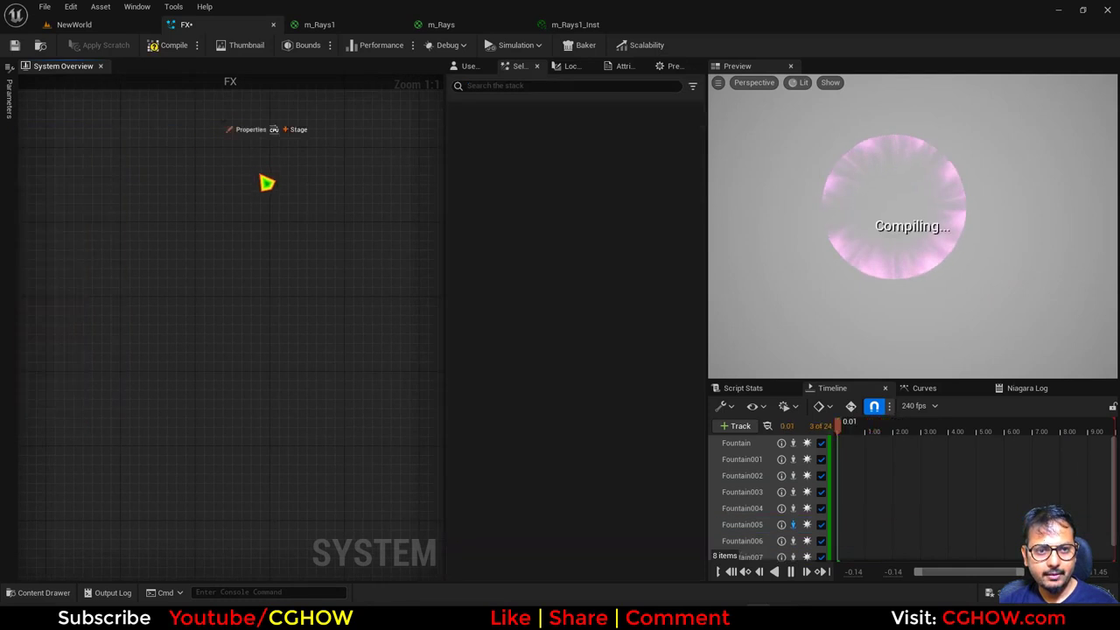
left_click(291, 383)
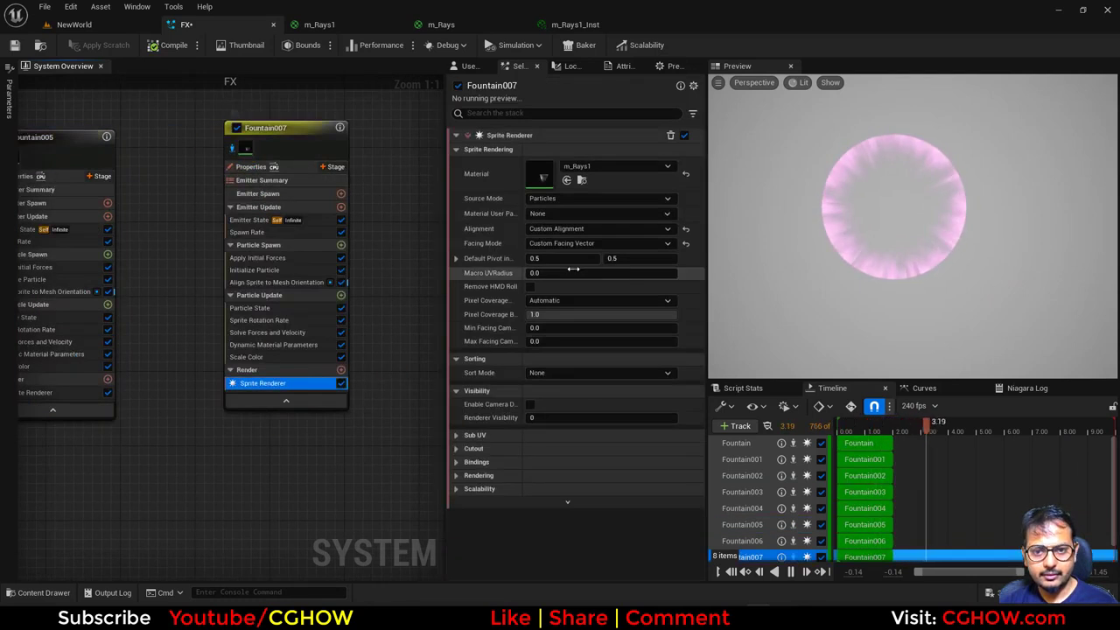
left_click(567, 180)
Set Fountain007's particle color to black with RGB values of 0 and an alpha of about 9.37
left_click(254, 270)
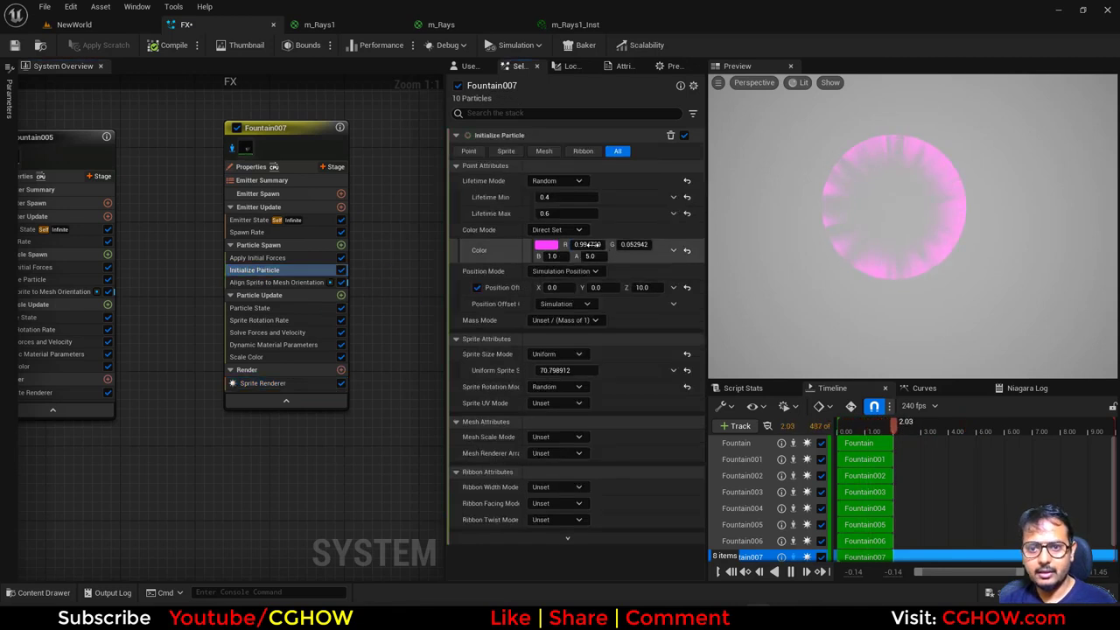
left_click(557, 257)
type("0")
key("Return")
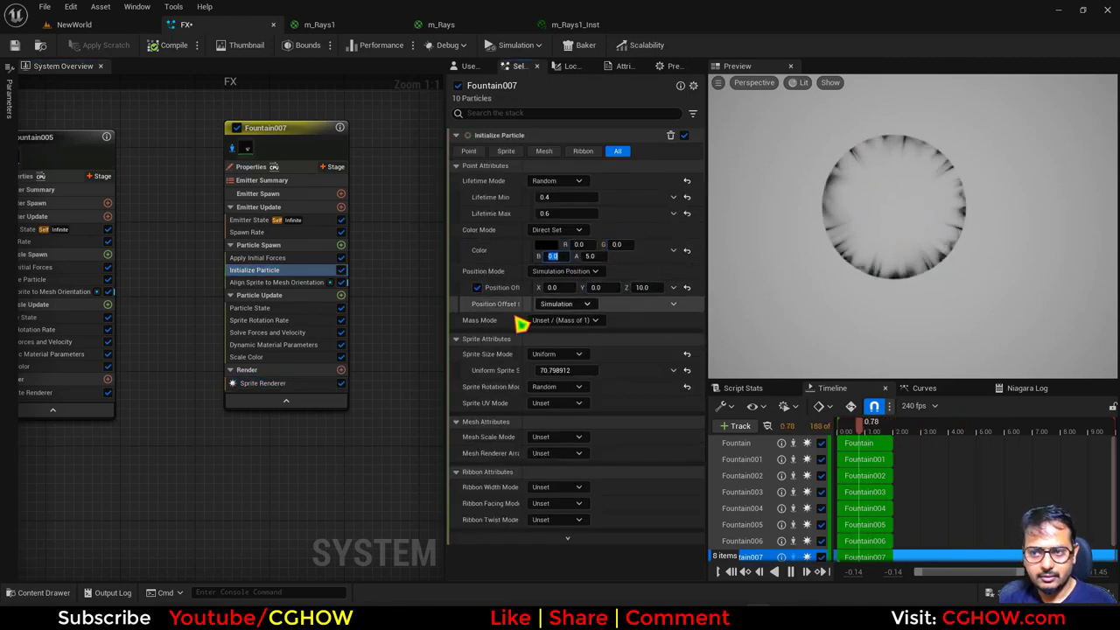
left_click_drag(592, 257, 629, 257)
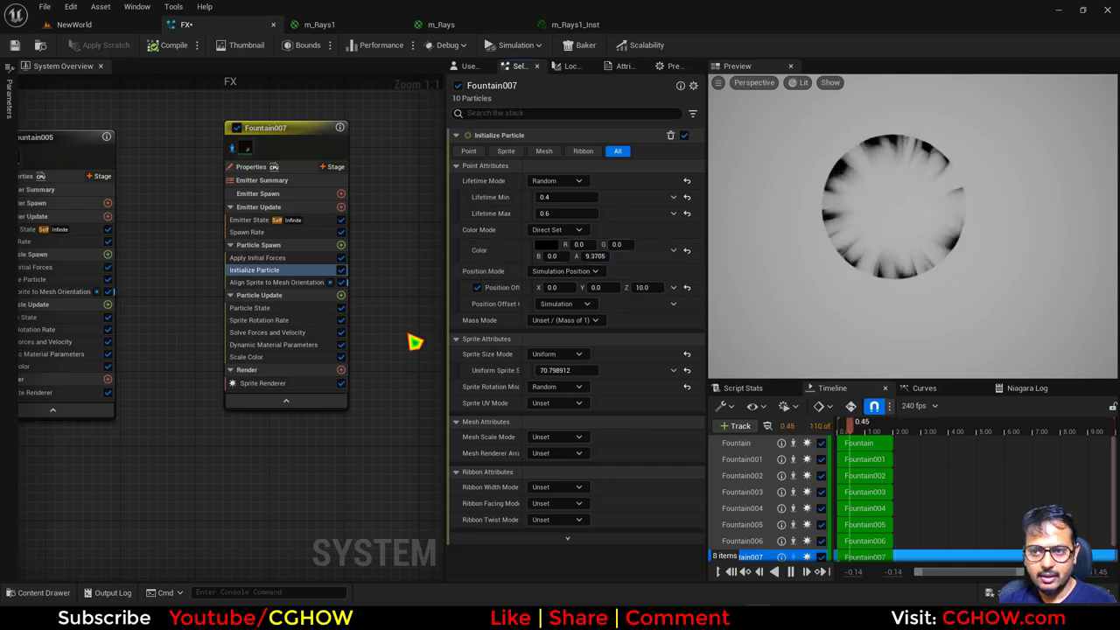
Add a Camera Offset module with an amount of -0.2 to Fountain007's Particle Spawn and end the emitter's isolation
left_click(341, 245)
type("cam,")
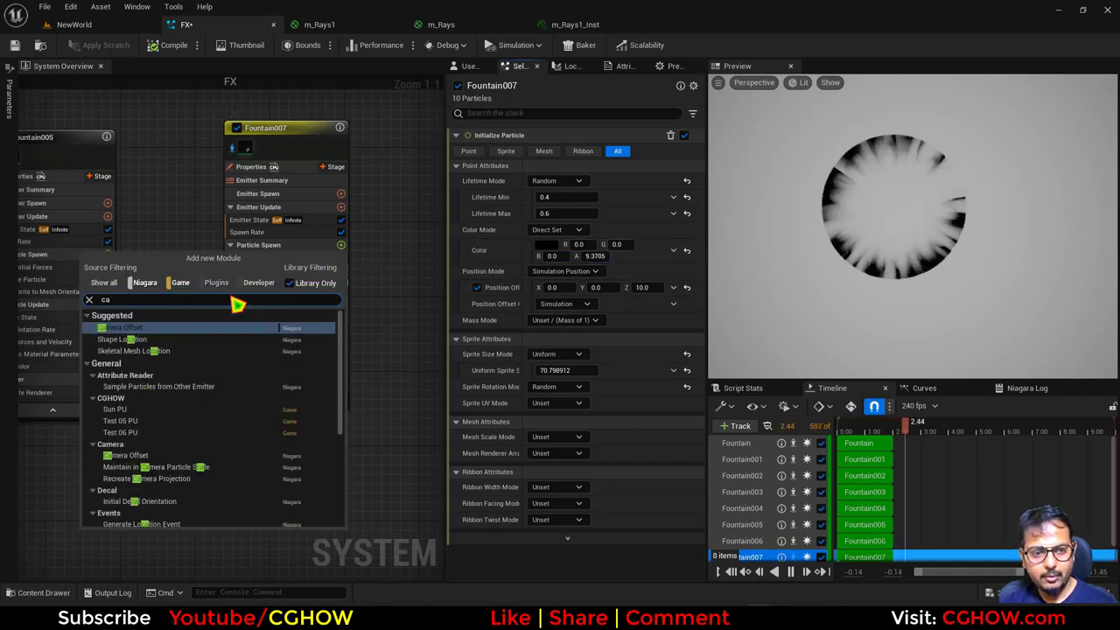
left_click(145, 325)
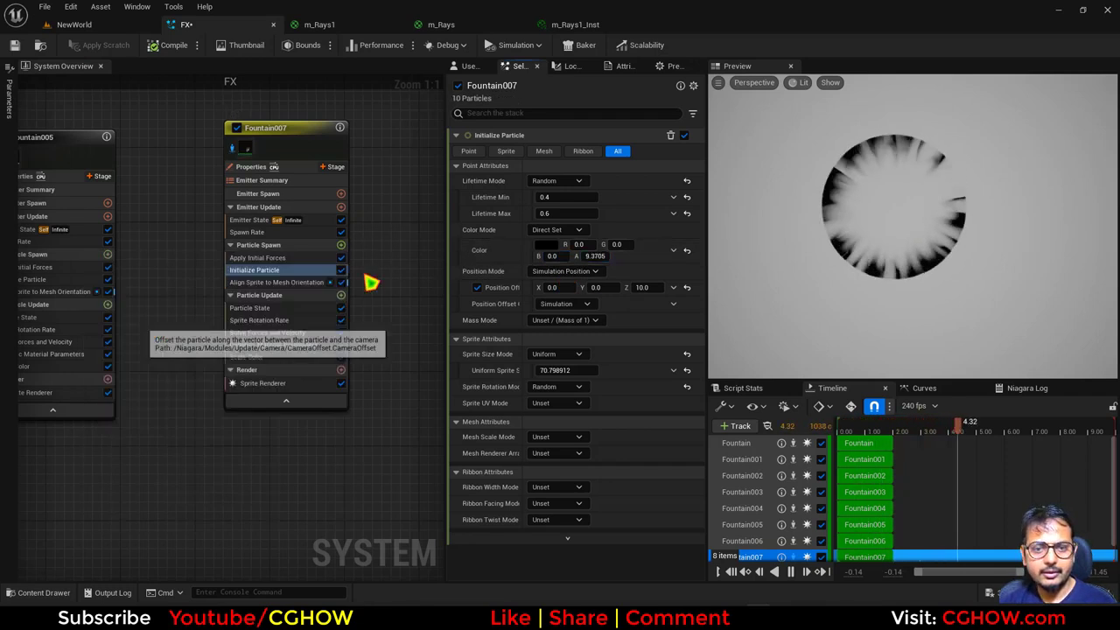
left_click(541, 152)
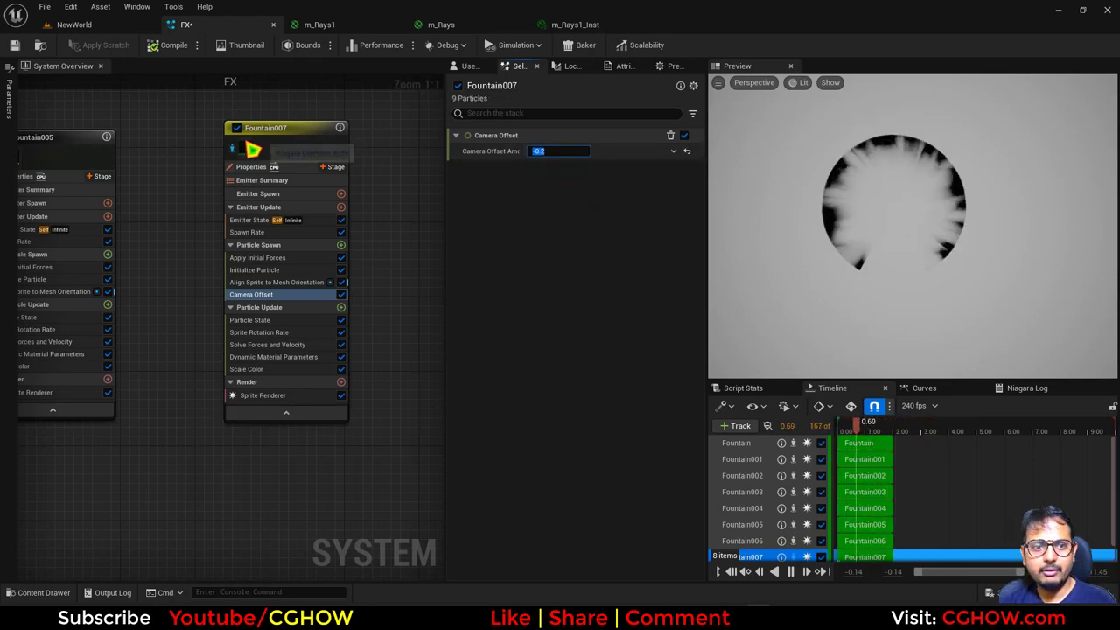
left_click(232, 149)
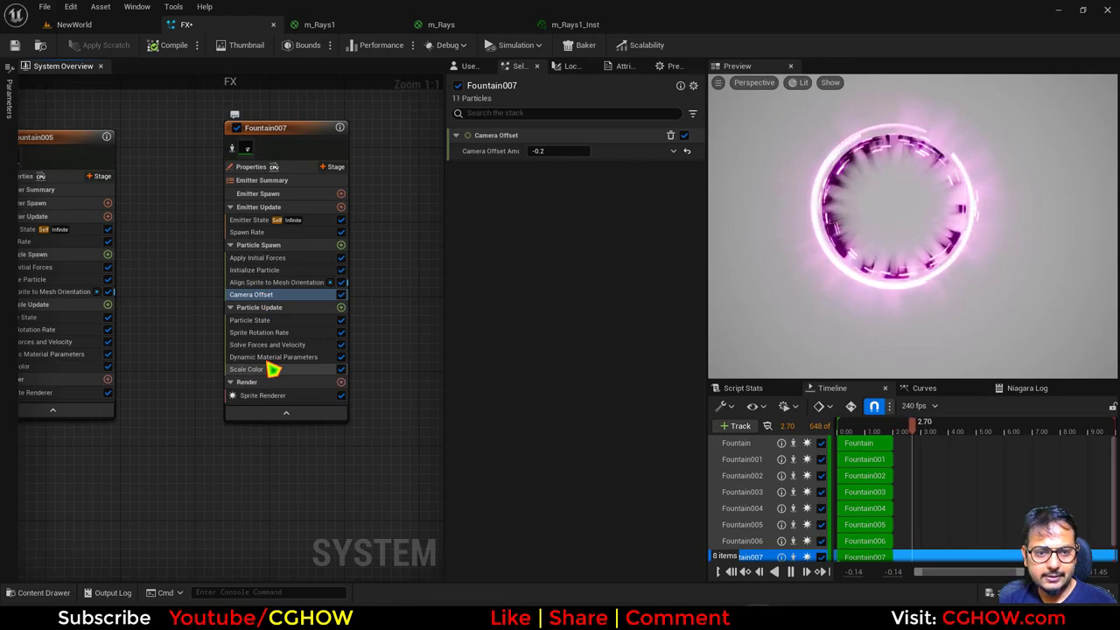
Set Fountain007's dynamic thhickness to about 0.66 and den to about 2.01, and open its parent material m_Rays1
left_click(273, 358)
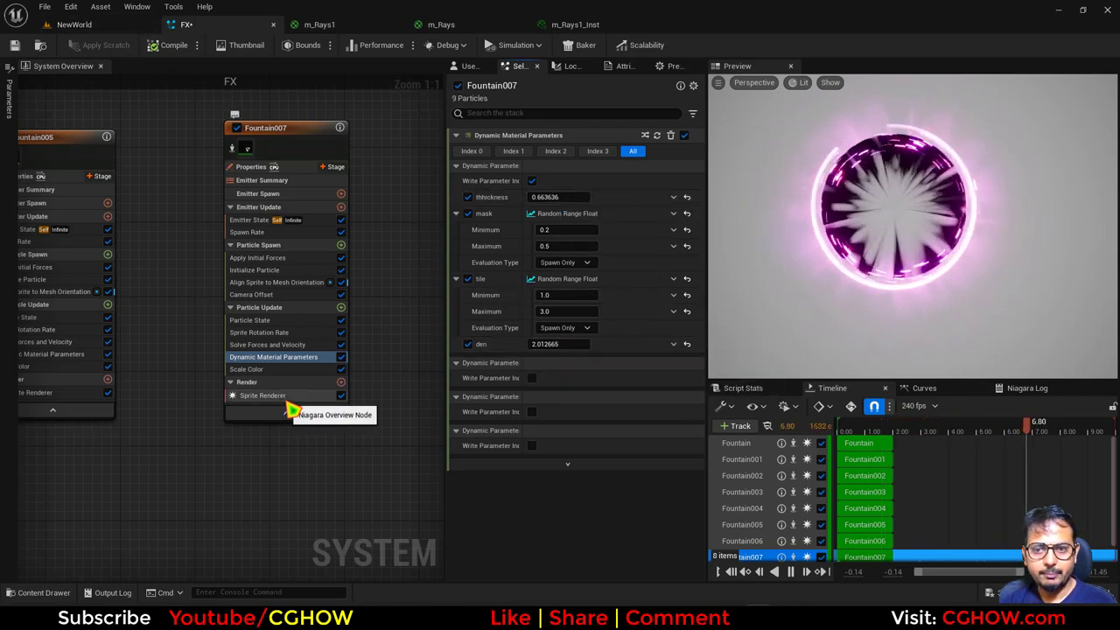
left_click(287, 397)
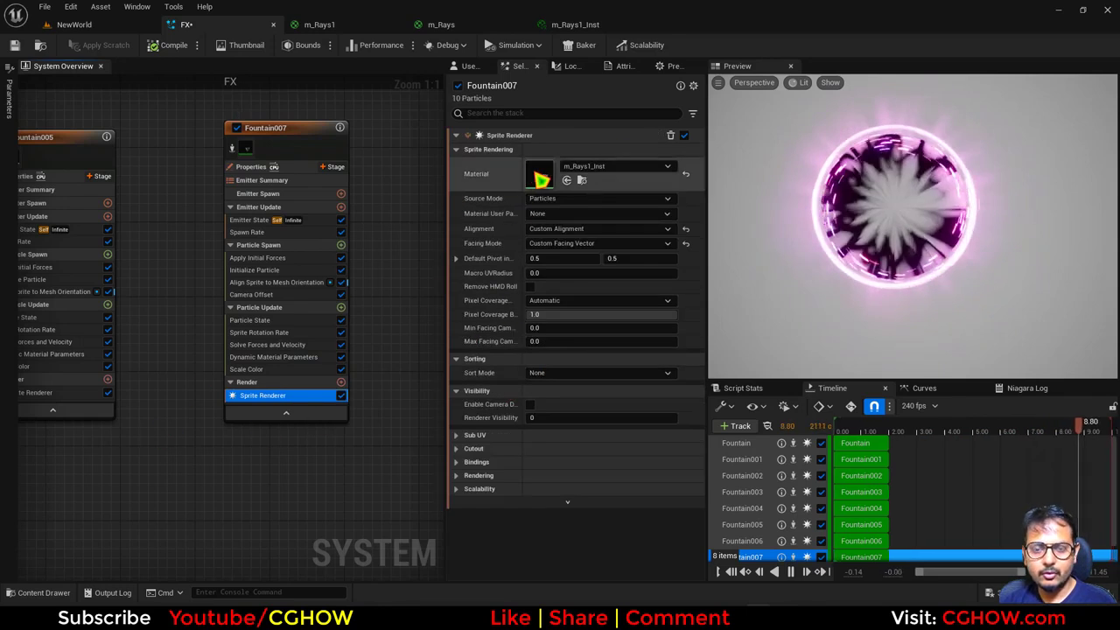
double_click(543, 175)
double_click(977, 178)
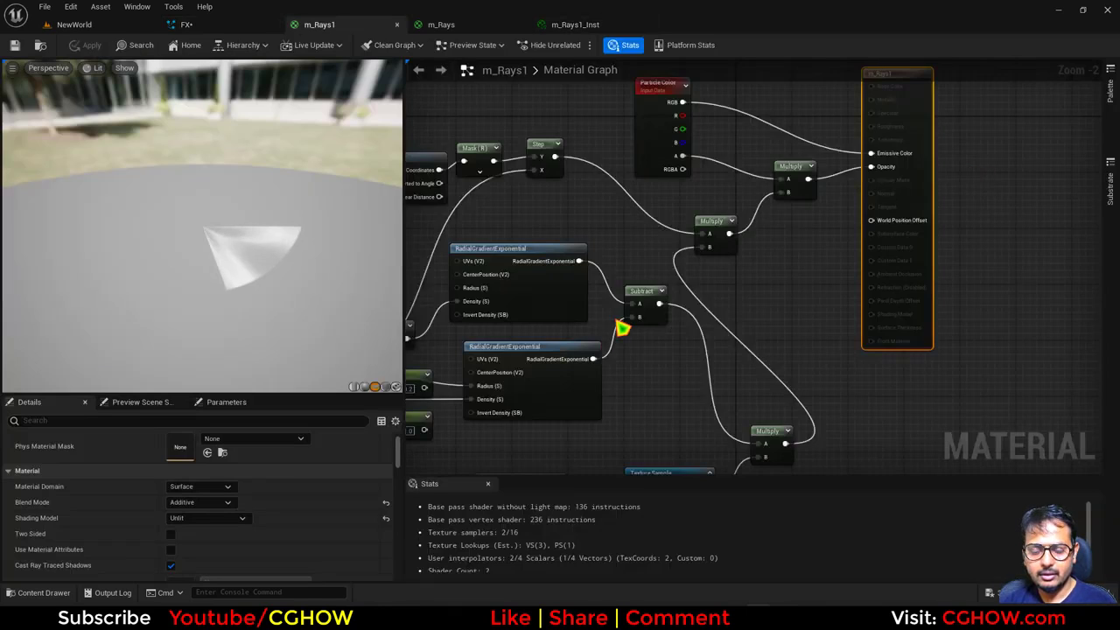
Duplicate the Dynamic Parameter node in the m_Rays1 graph and set the copy's Parameter Index to 1
right_click_drag(614, 329, 779, 182)
right_click_drag(638, 416, 716, 351)
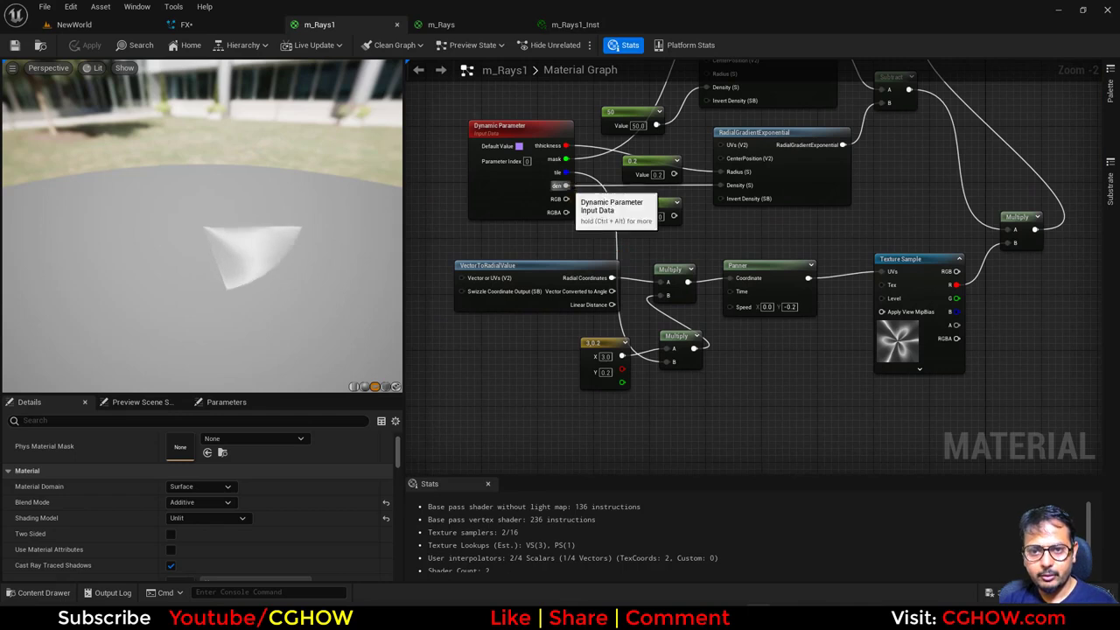
right_click_drag(672, 444, 672, 387)
left_click(510, 145)
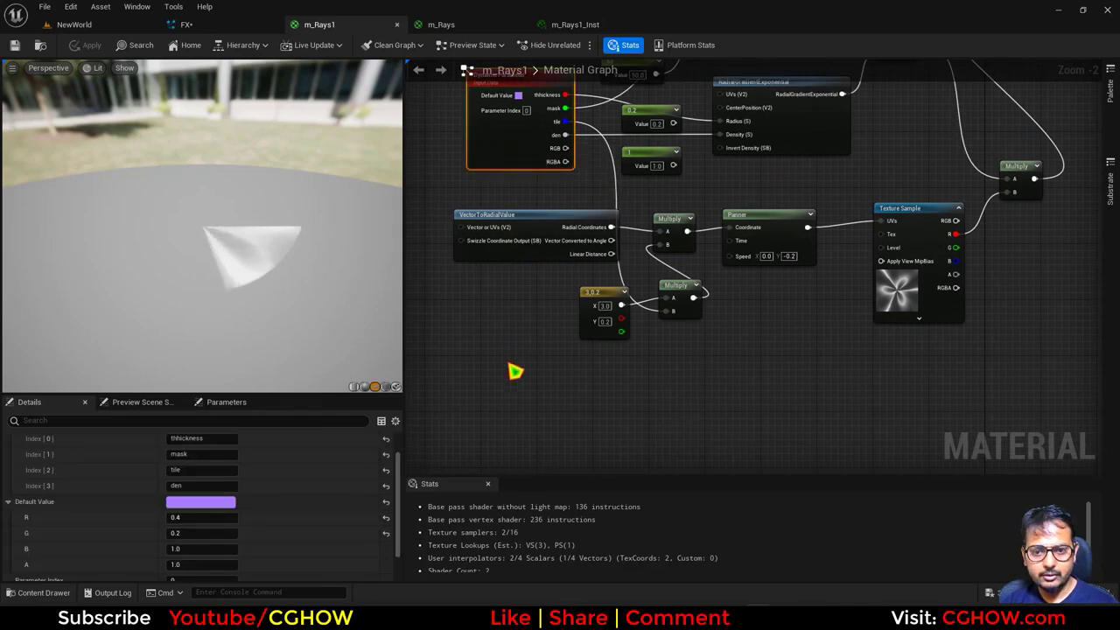
key("ctrl+w")
scroll(293, 515, "down", 2)
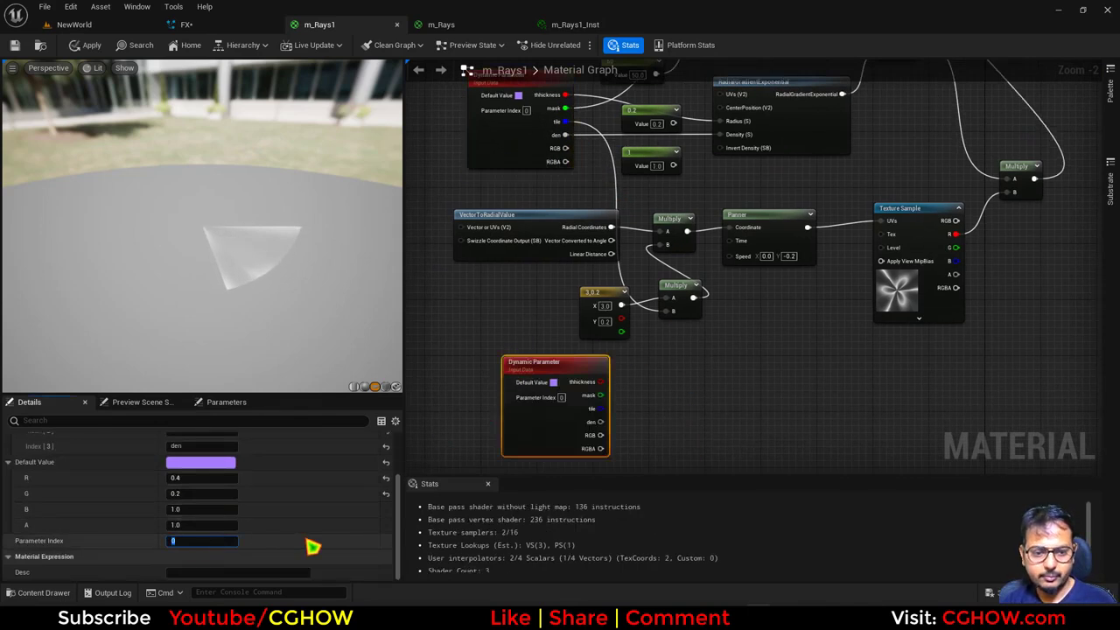
type("1")
key("Return")
scroll(350, 508, "up", 3)
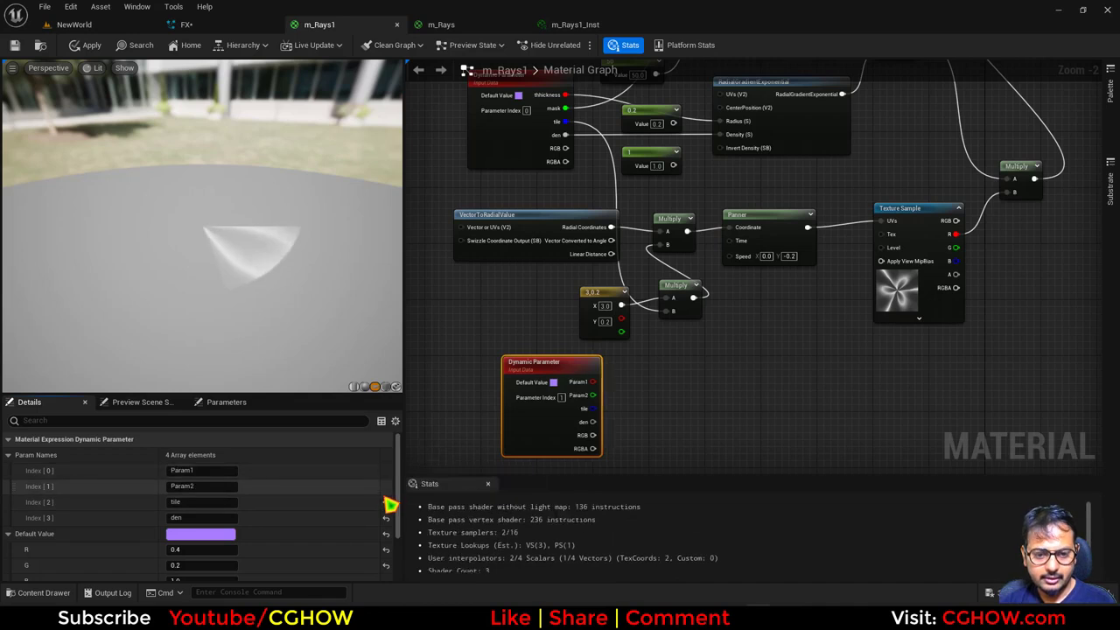
Reset the third and fourth parameter names of the copied Dynamic Parameter to default and name the first one pan
left_click(385, 502)
left_click(385, 518)
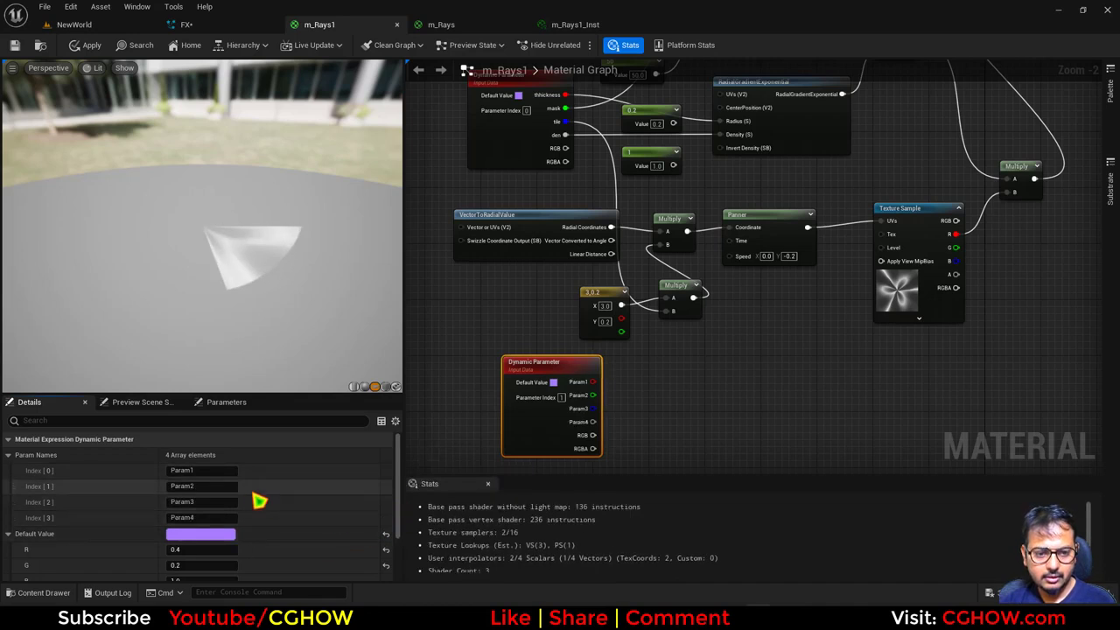
left_click(186, 472)
type("par")
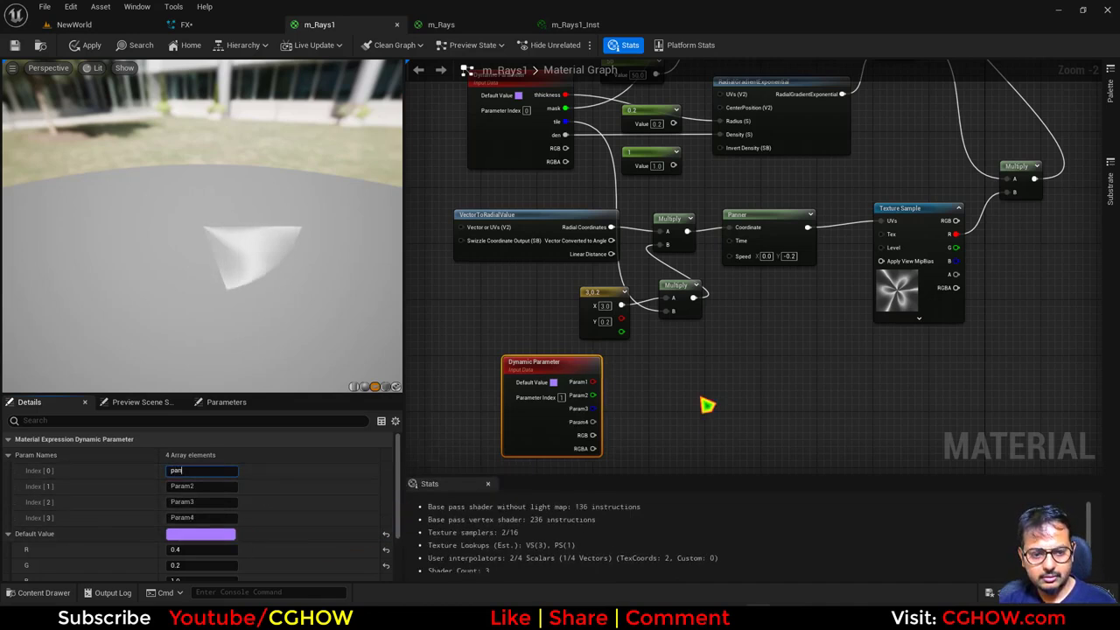
Multiply a new Time node by the pan parameter, connect the result to the Panner's Time input and save the material
right_click_drag(642, 356, 587, 355)
right_click(587, 355)
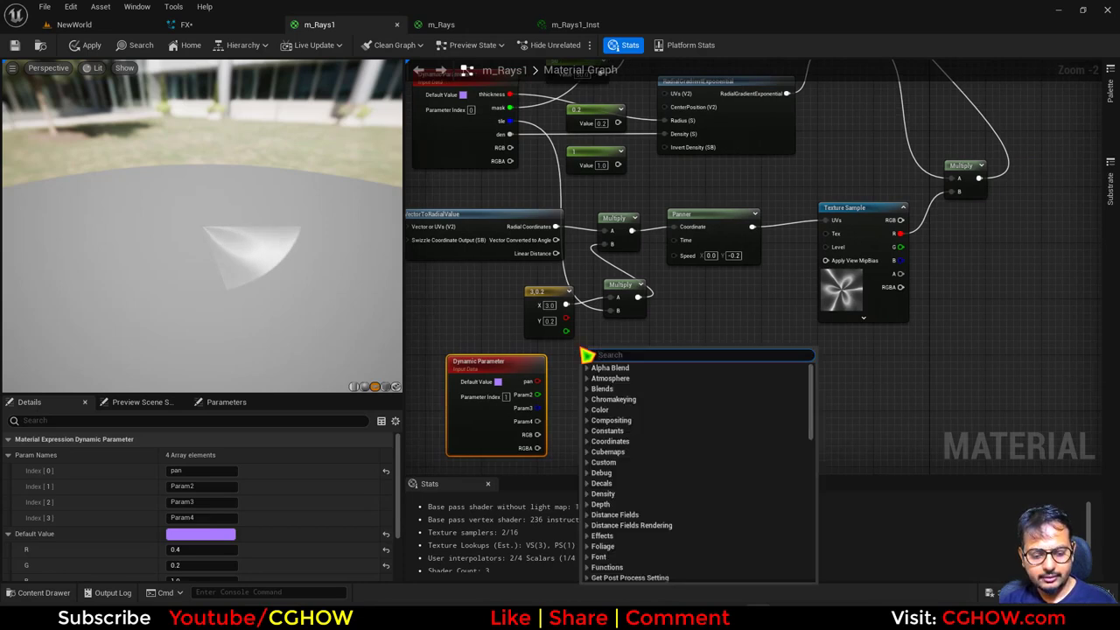
type("time")
left_click(604, 411)
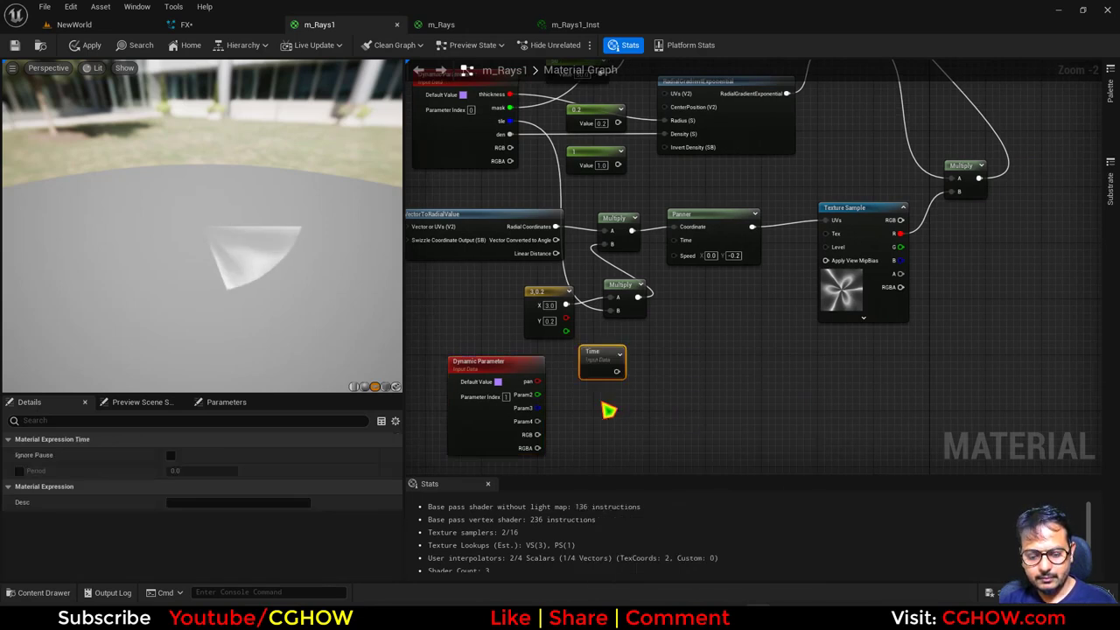
key("m")
left_click(652, 346)
left_click_drag(537, 381, 685, 240)
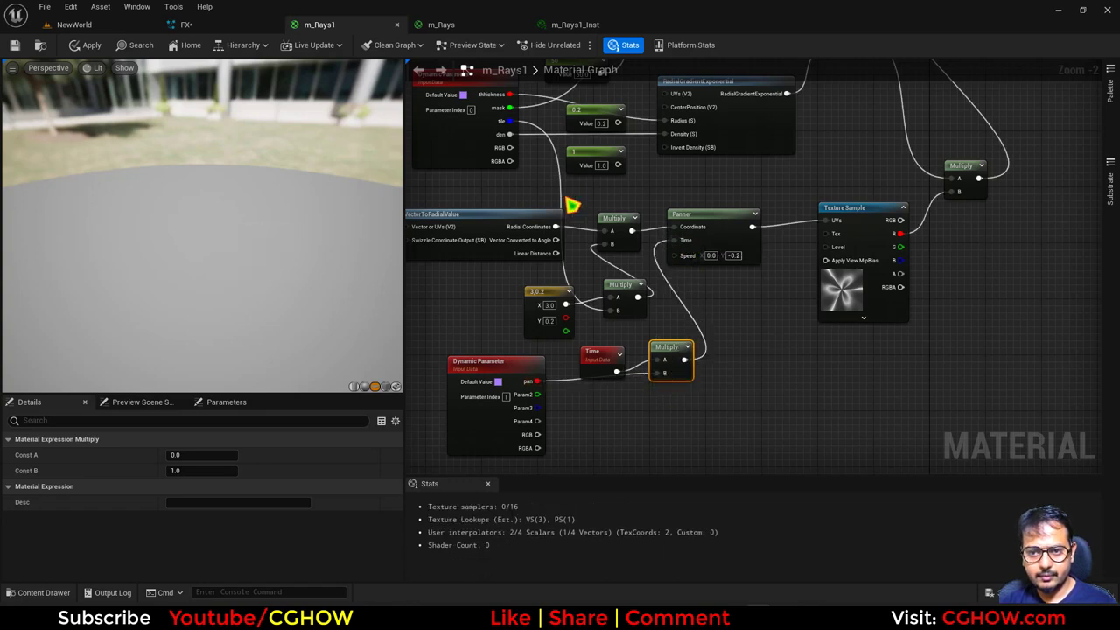
left_click(14, 45)
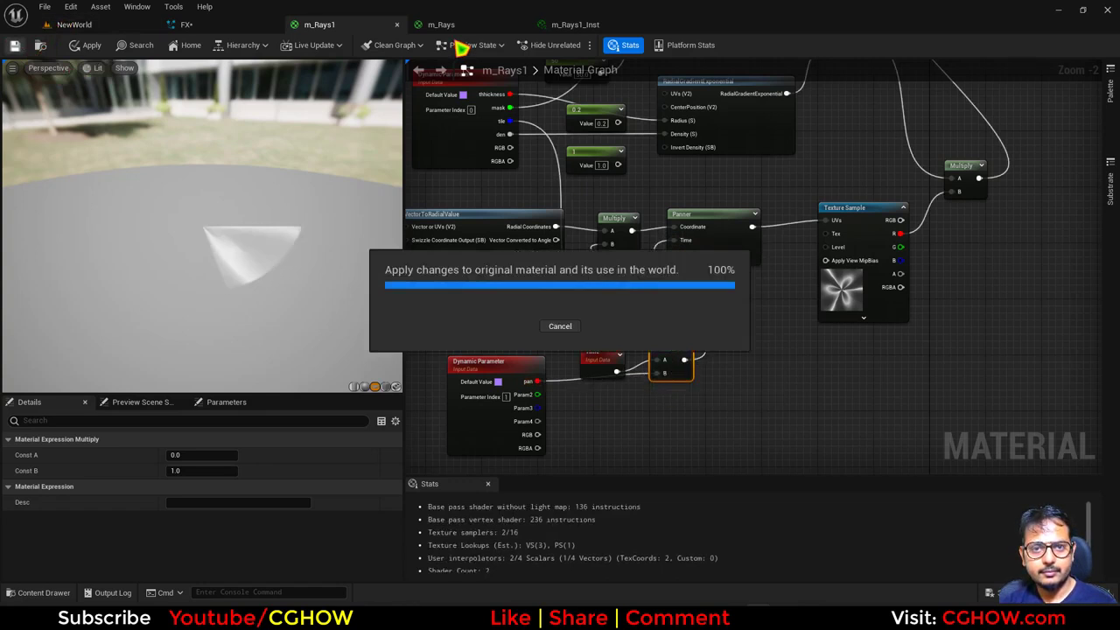
In the FX system, enable Fountain005's second dynamic parameter set and make pan a Random Range Float with a minimum of 0.5
left_click(187, 24)
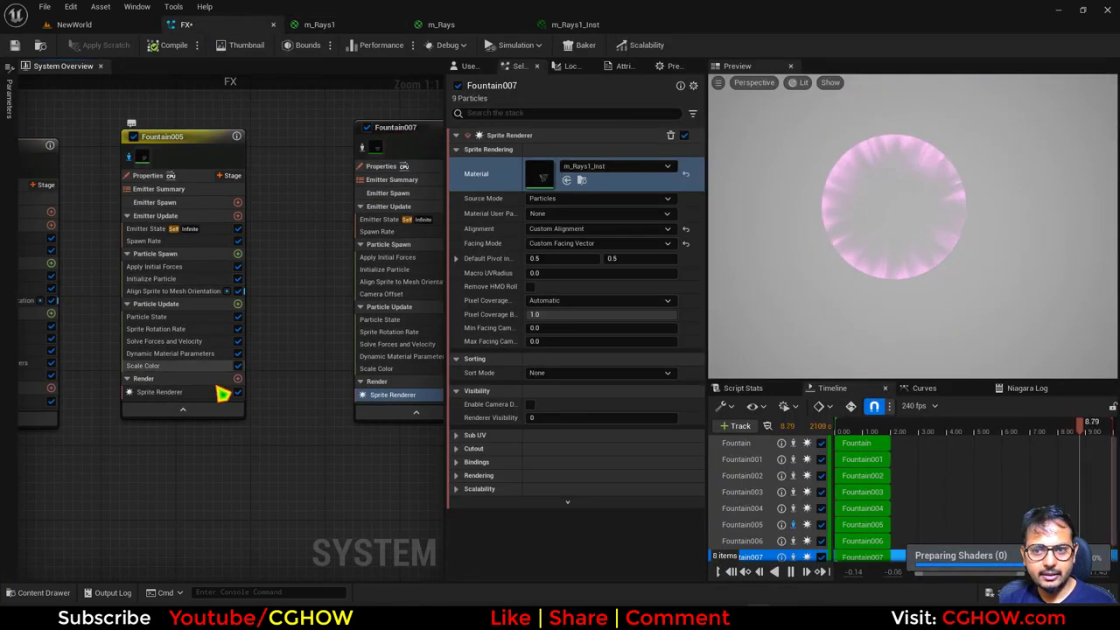
left_click(210, 353)
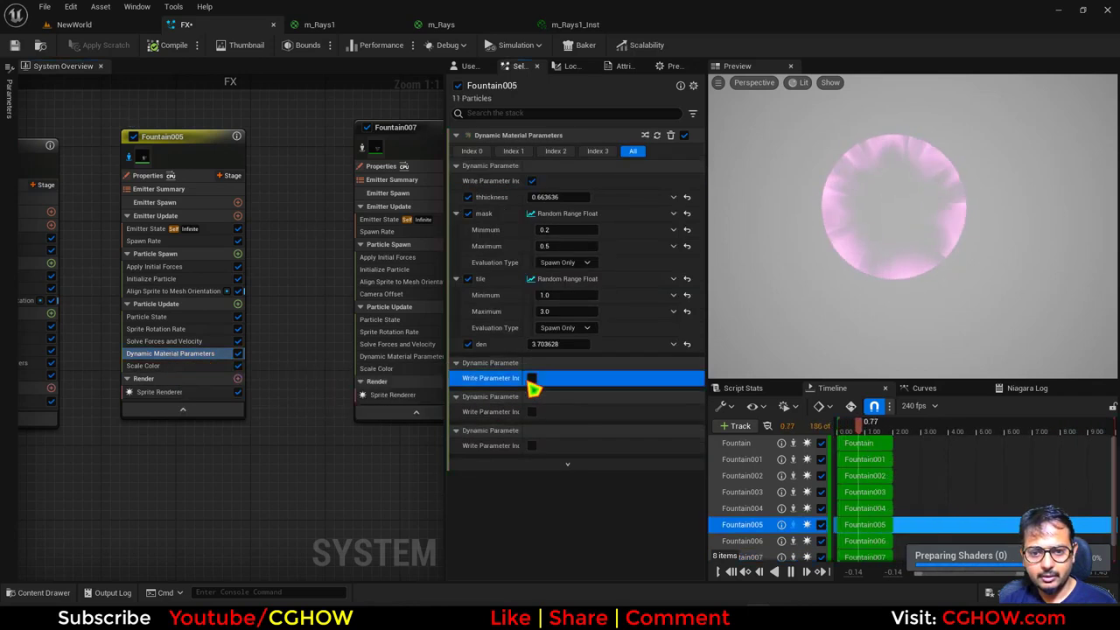
left_click(531, 377)
left_click(672, 394)
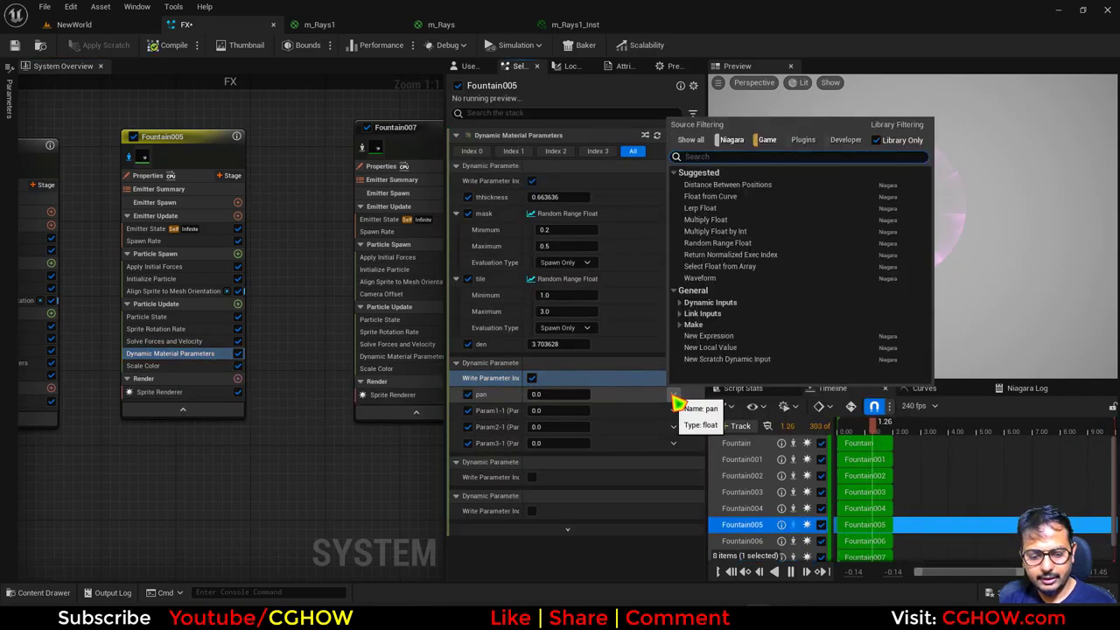
type("uni")
left_click(732, 186)
left_click(562, 411)
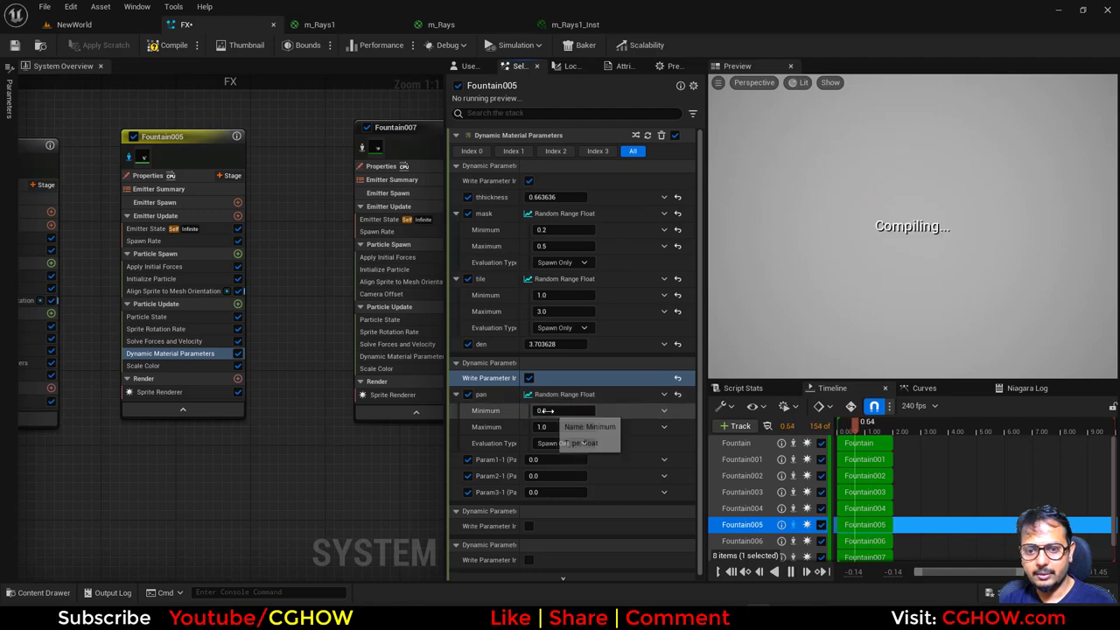
type(".5")
key("Return")
Isolate Fountain007, enable its second dynamic parameter set and make pan a Random Range Float from 0.0 to 0.3
right_click_drag(306, 465, 156, 477)
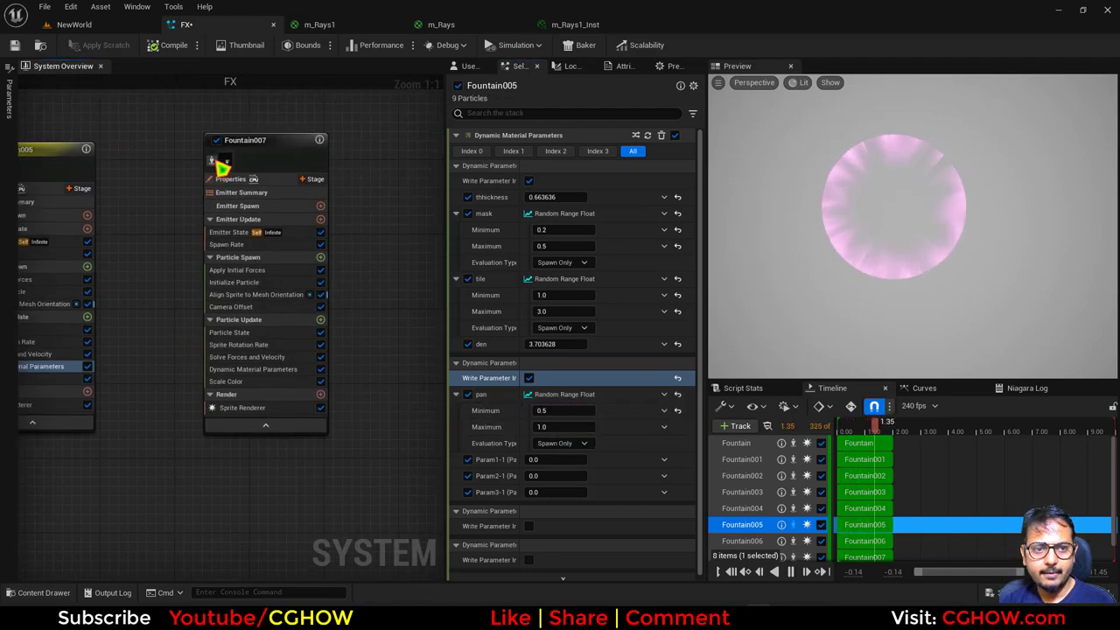
left_click(223, 168)
left_click(258, 369)
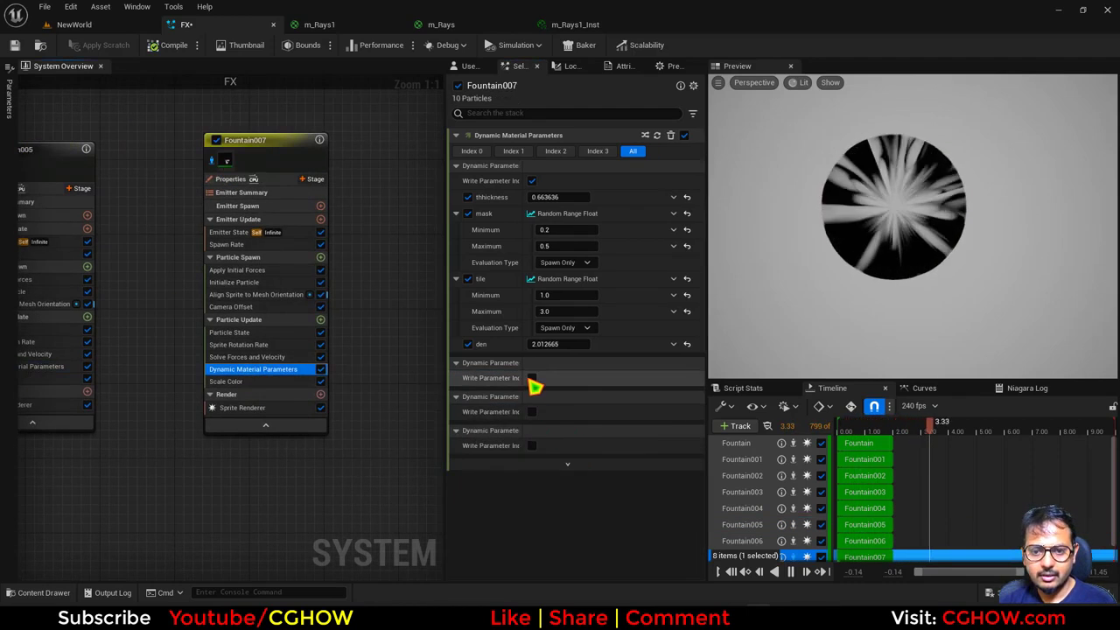
left_click(532, 378)
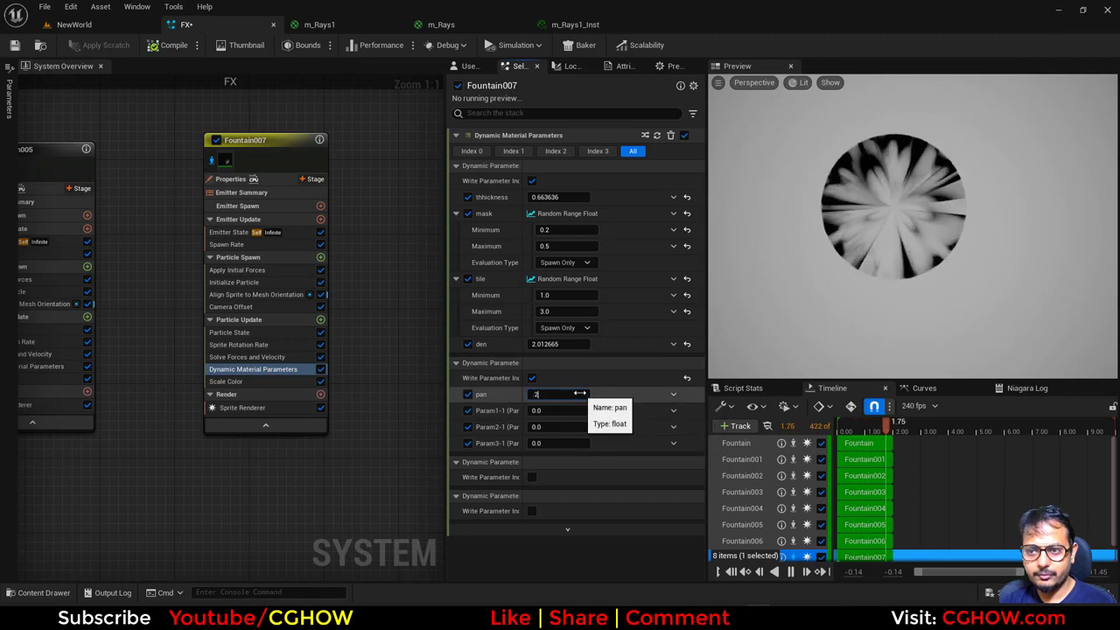
left_click(672, 394)
type("uni")
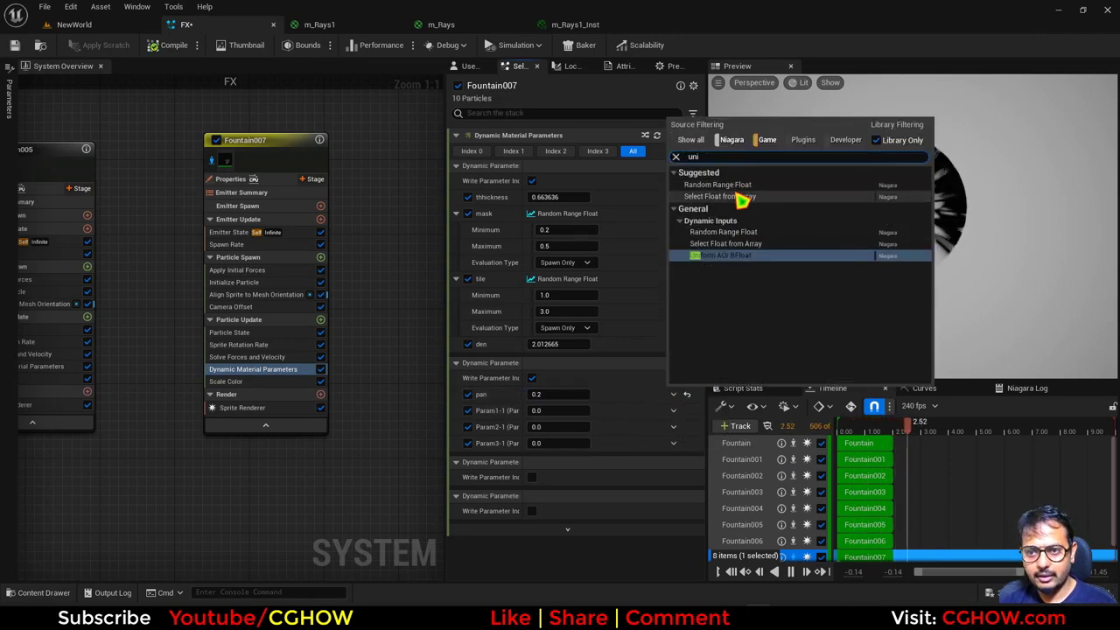
left_click(700, 184)
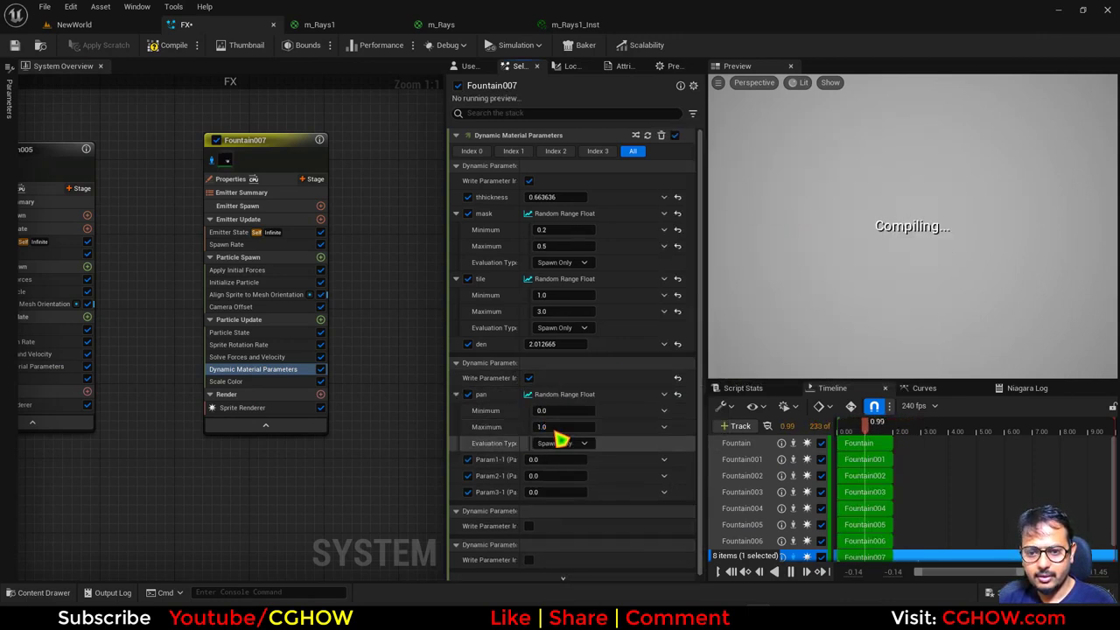
left_click(557, 428)
type(".3")
left_click(551, 411)
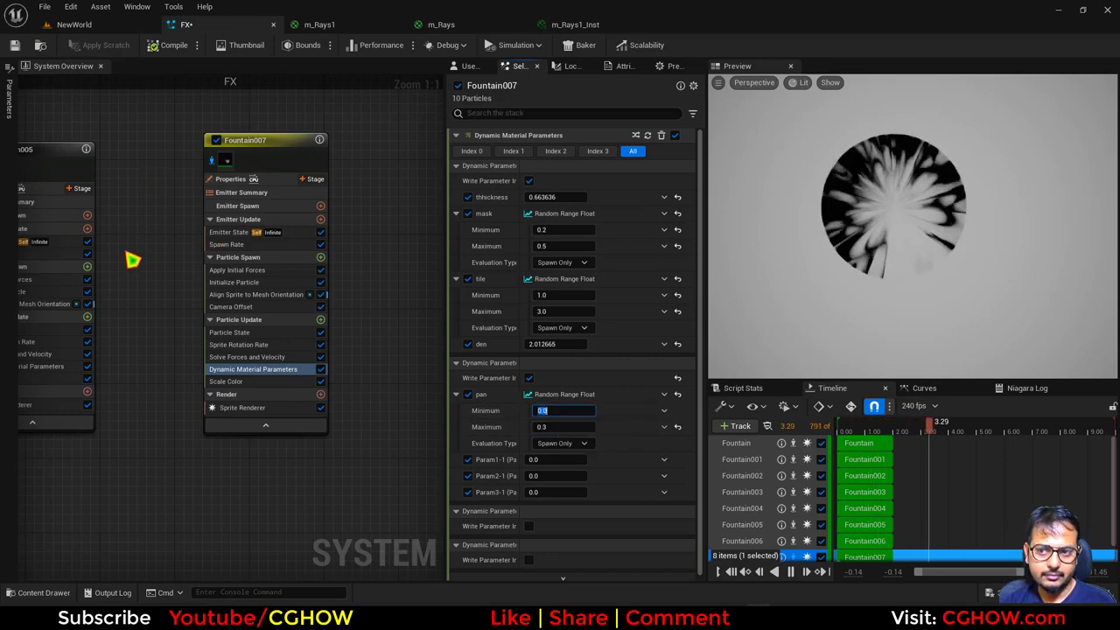
Set the random particle lifetime to 1.5–2.0 for Fountain007 and, with Fountain005 isolated, to 1.0–1.5 for that emitter
left_click(234, 282)
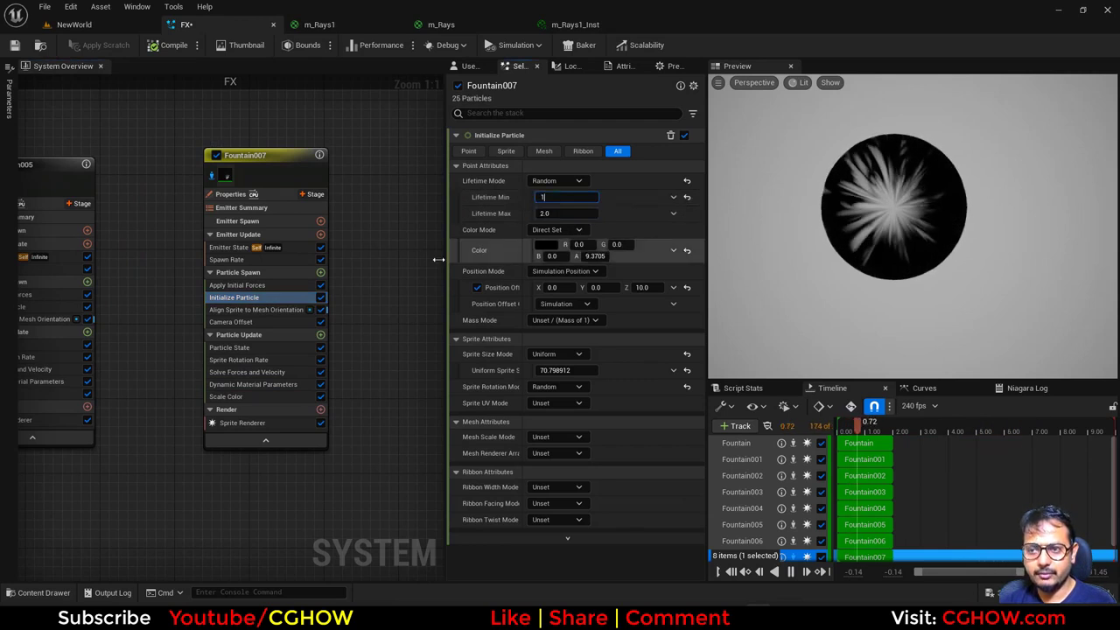
right_click_drag(146, 219, 320, 214)
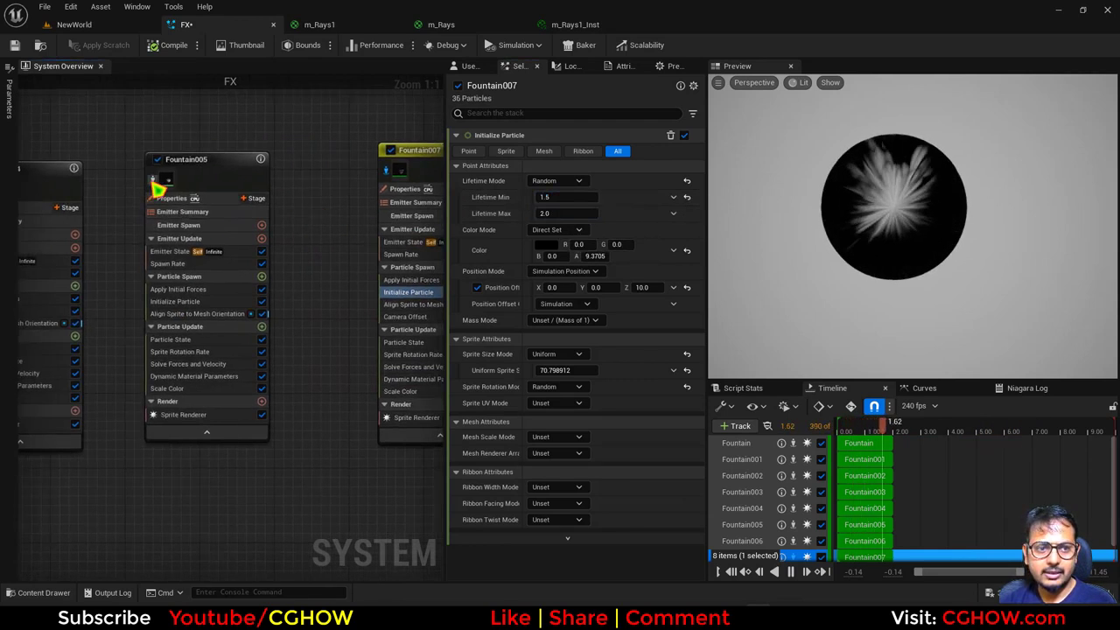
left_click(156, 186)
left_click(210, 301)
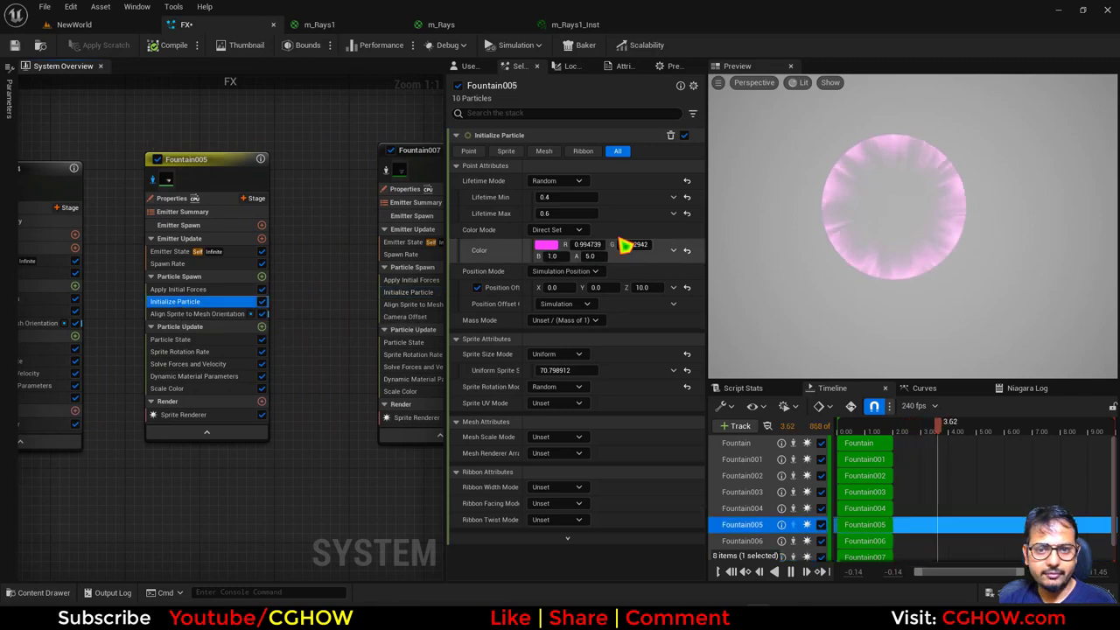
left_click(560, 214)
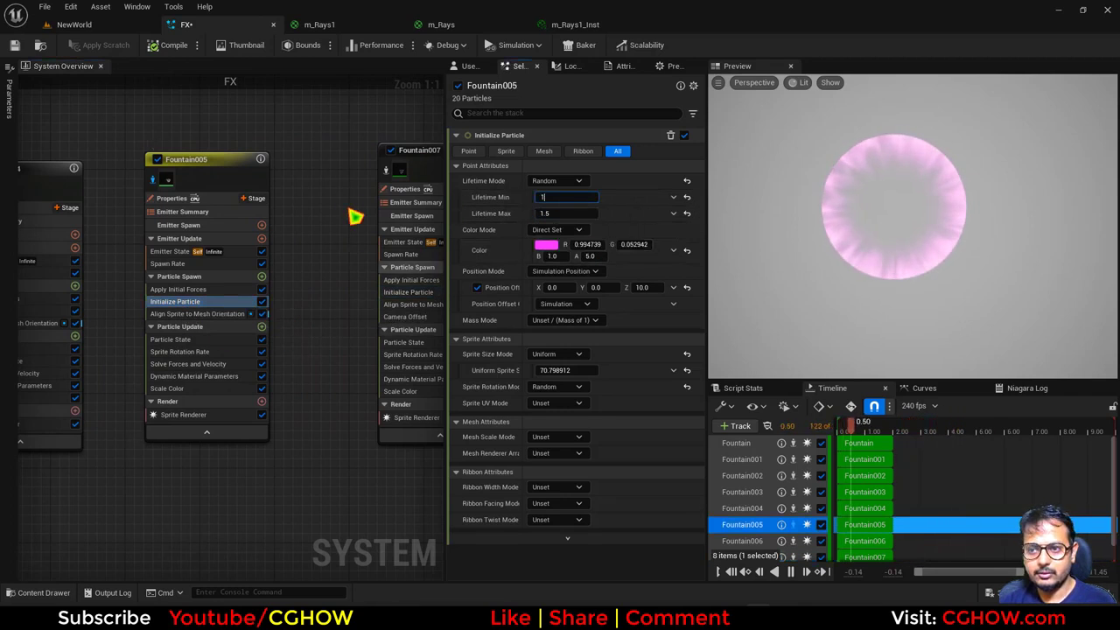
Isolate Fountain007 to check its rays, end the isolation and view the full portal in the NewWorld level
right_click_drag(397, 174, 297, 174)
left_click(288, 171)
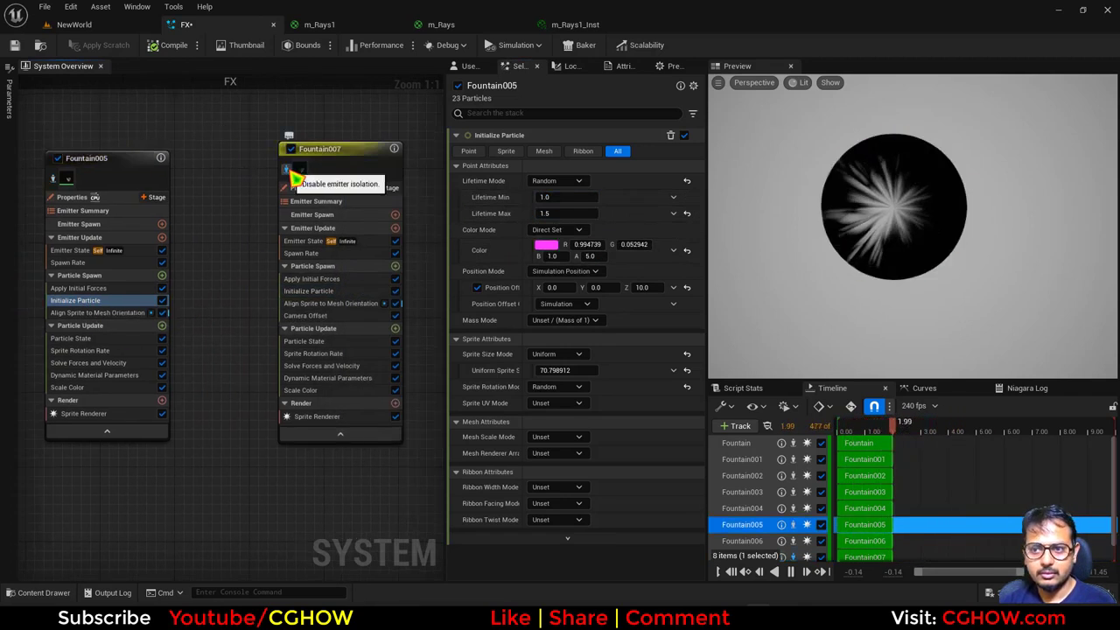
left_click(288, 171)
left_click(140, 29)
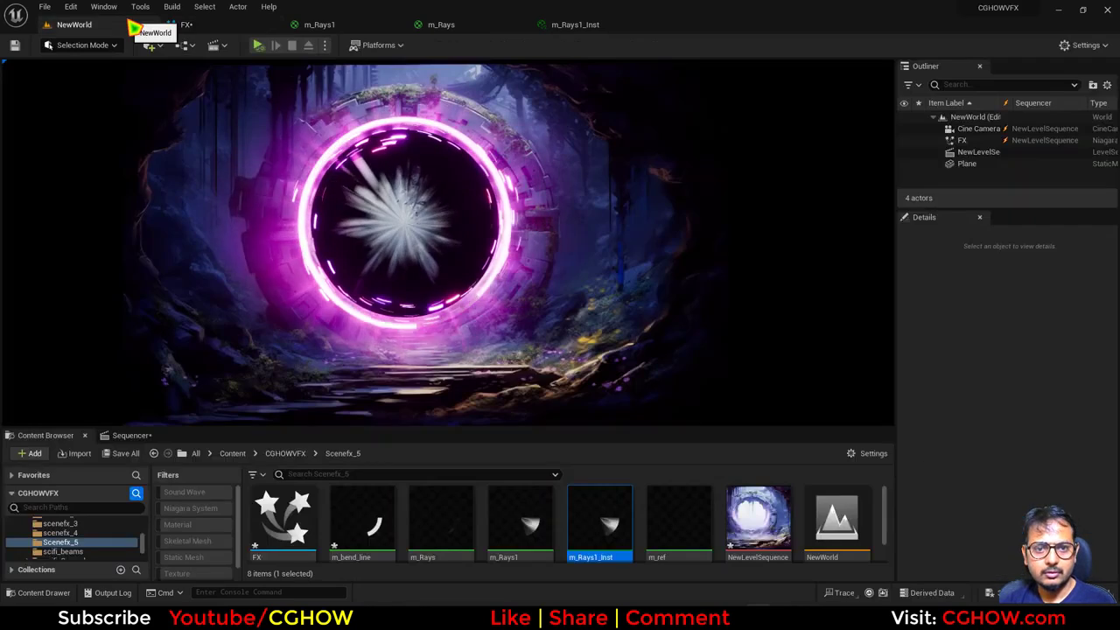
Back in the FX system, set the maximum of Fountain007's random tile range to 1.0 and lower its minimum
left_click(197, 26)
left_click(324, 291)
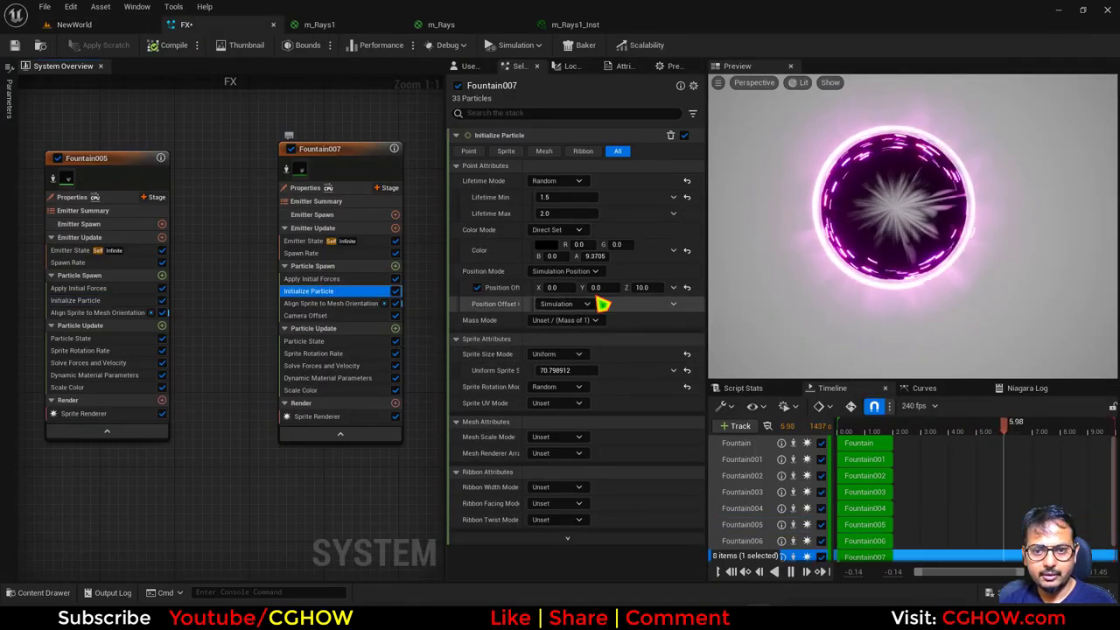
left_click(323, 377)
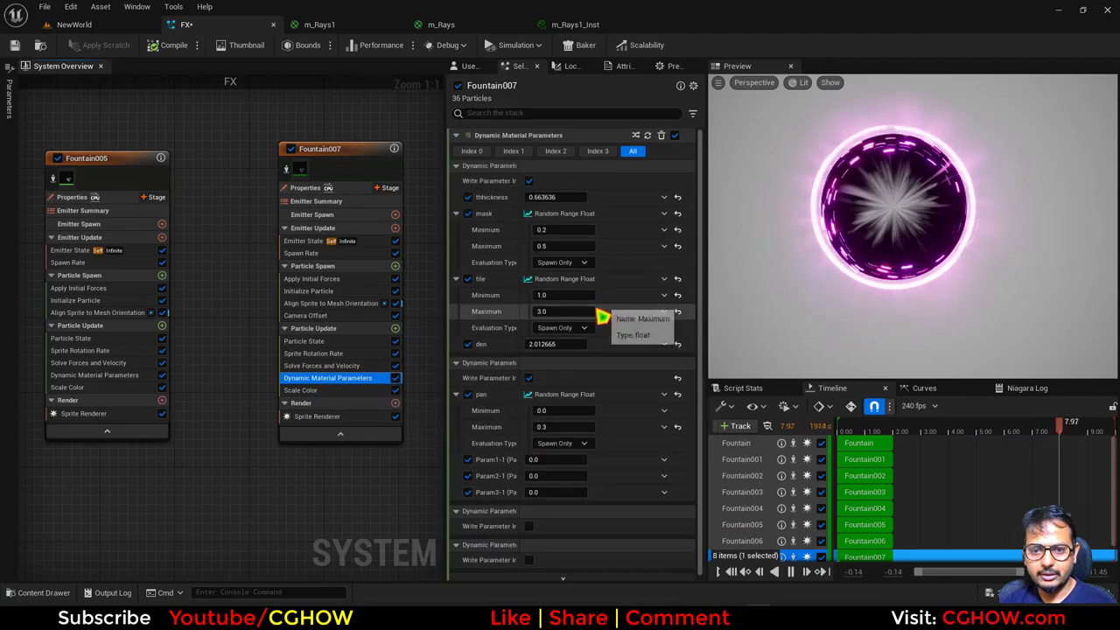
left_click(564, 311)
type("1")
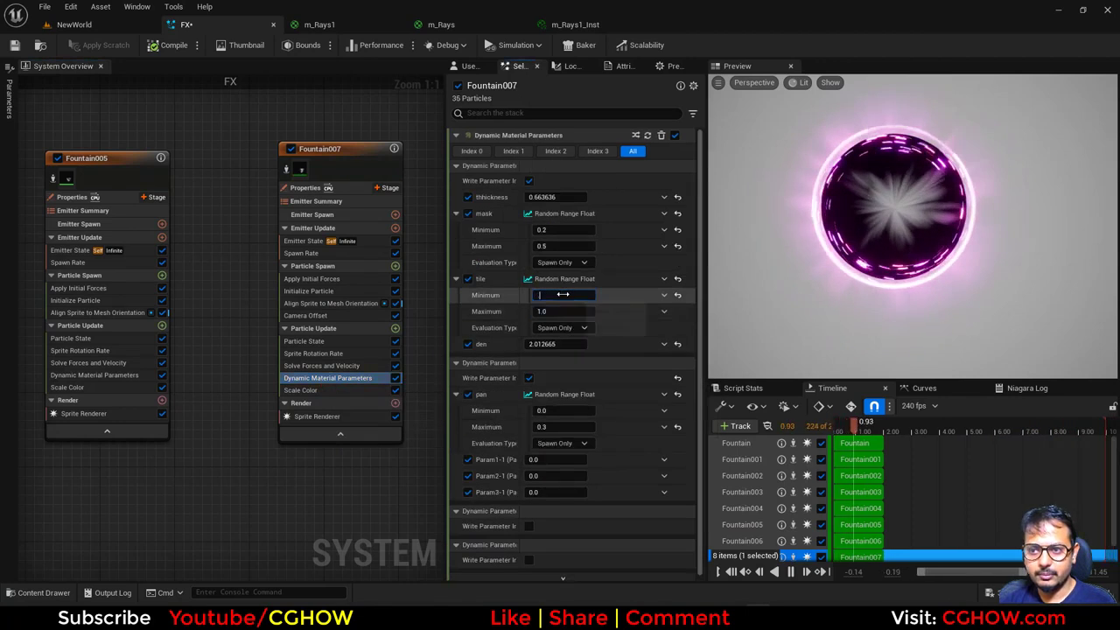
Set Fountain007's particle color alpha to 2 and check the portal in the NewWorld level with an enlarged viewport
left_click(350, 290)
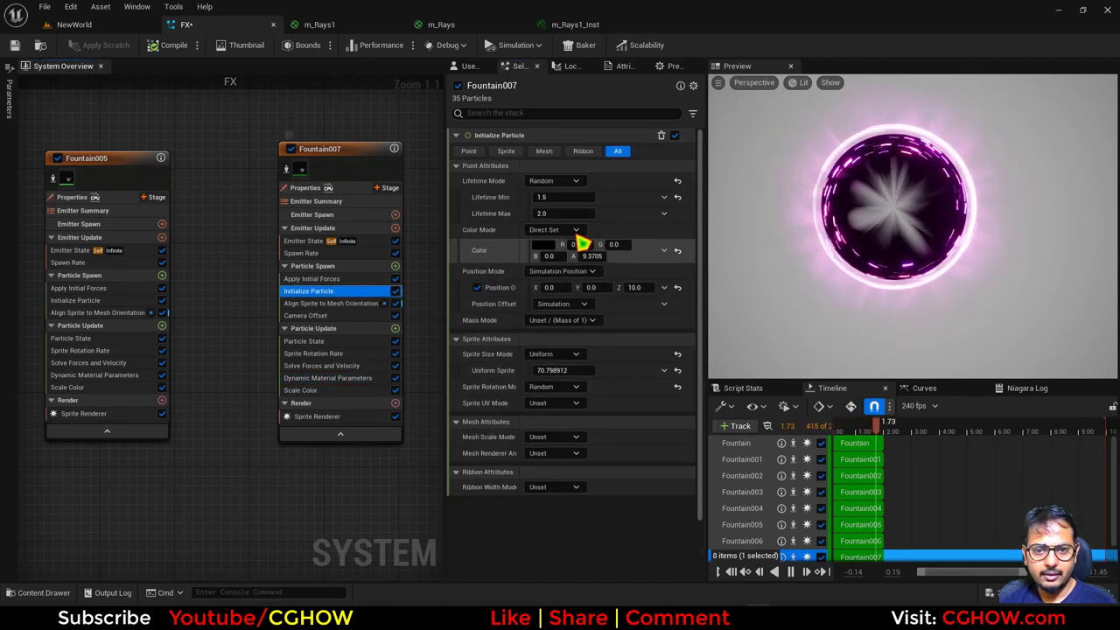
left_click(626, 286)
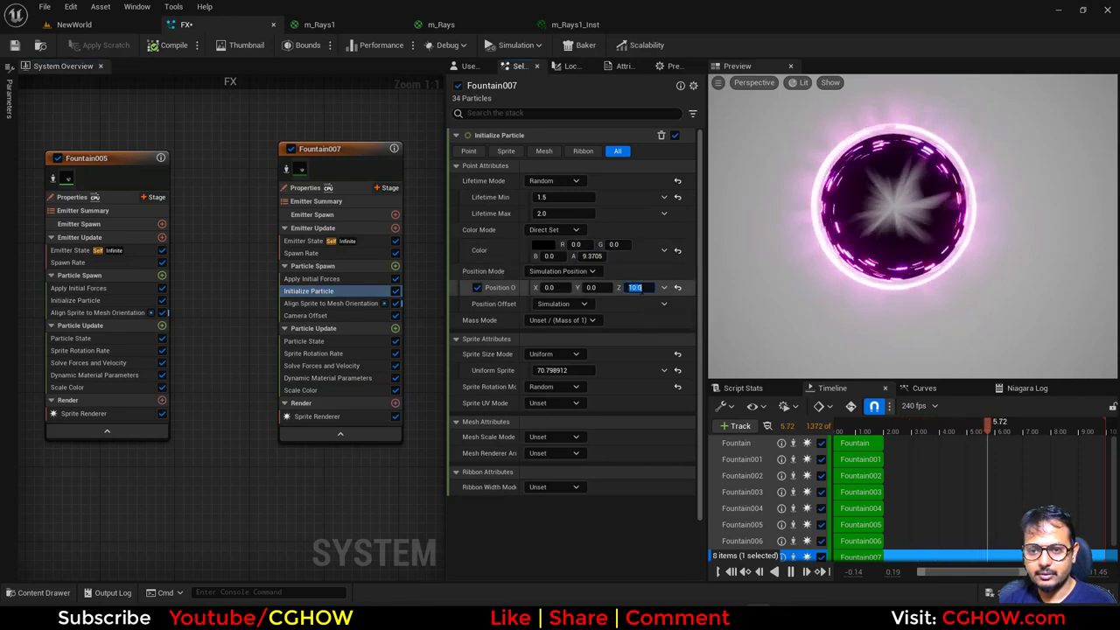
left_click(593, 256)
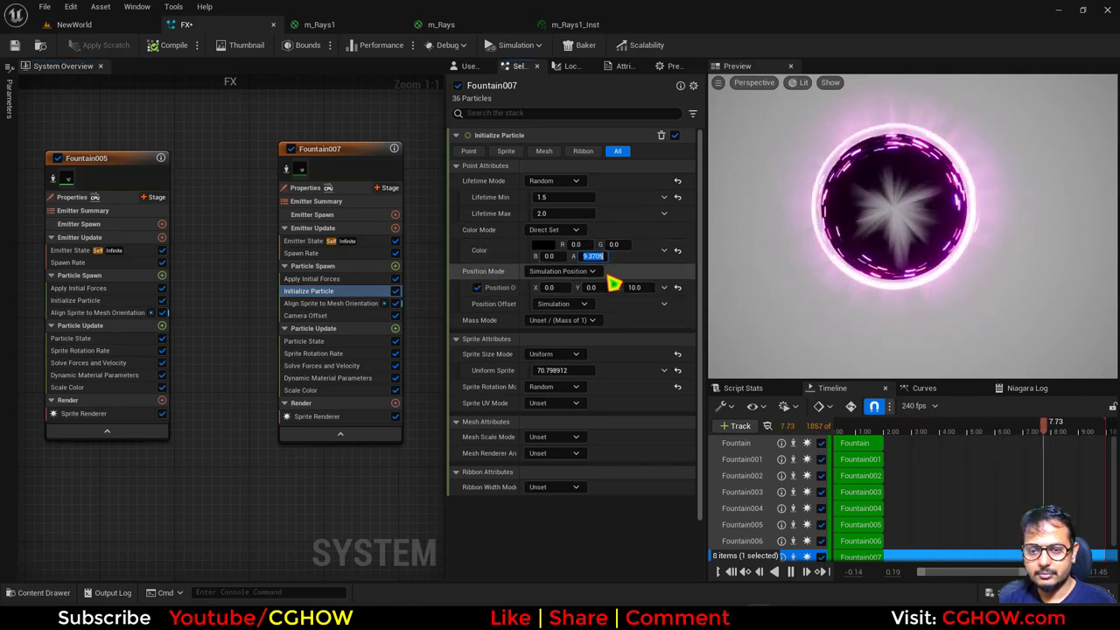
type("2")
key("Return")
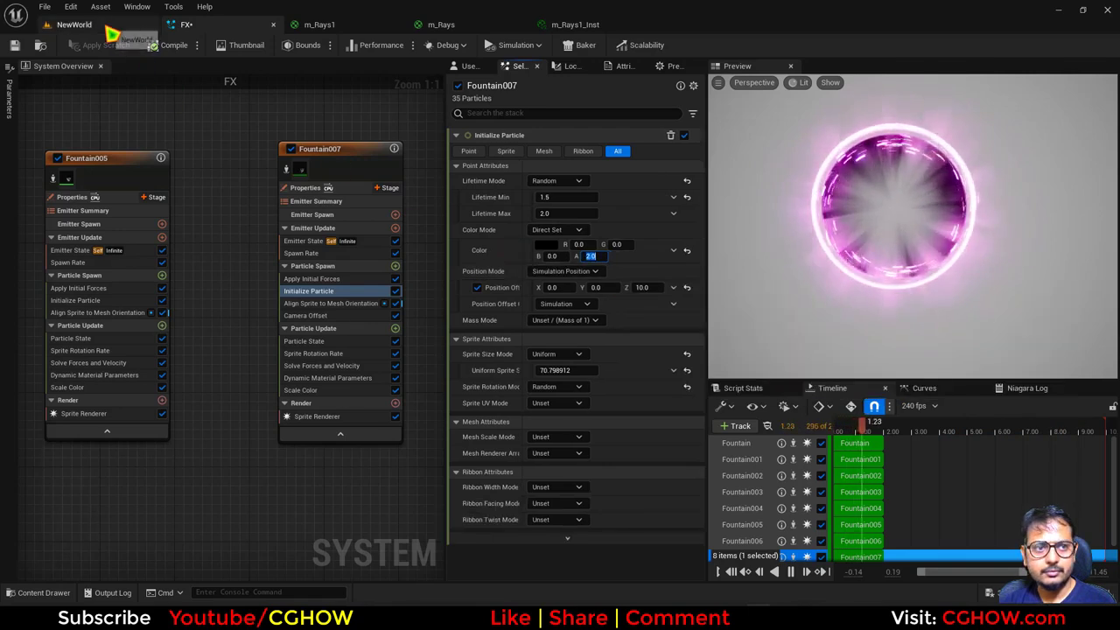
left_click(105, 27)
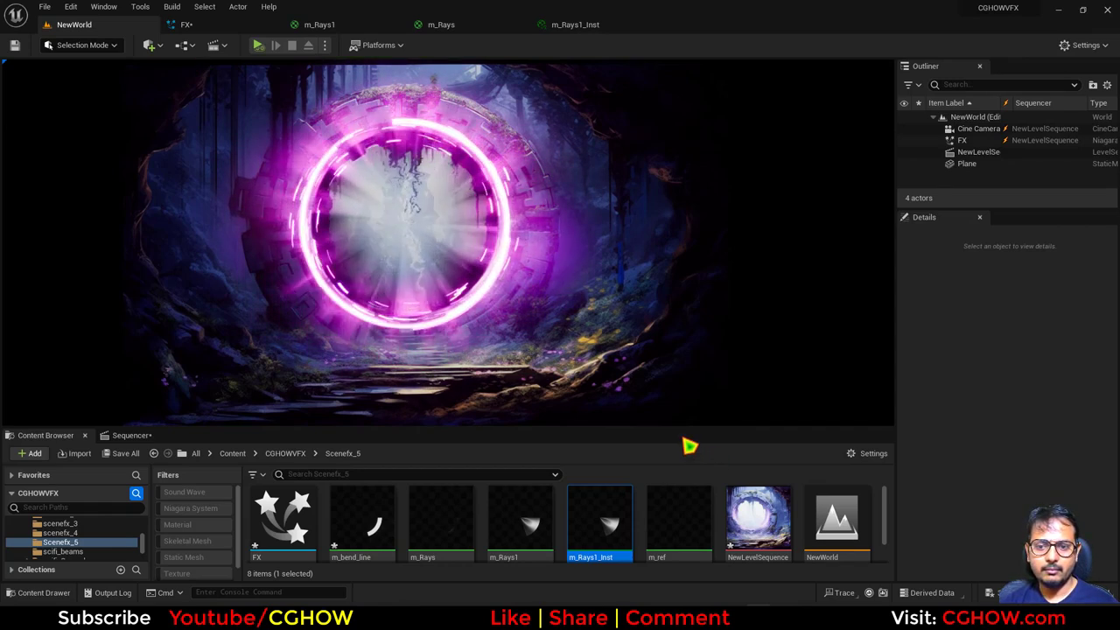
left_click_drag(675, 426, 678, 496)
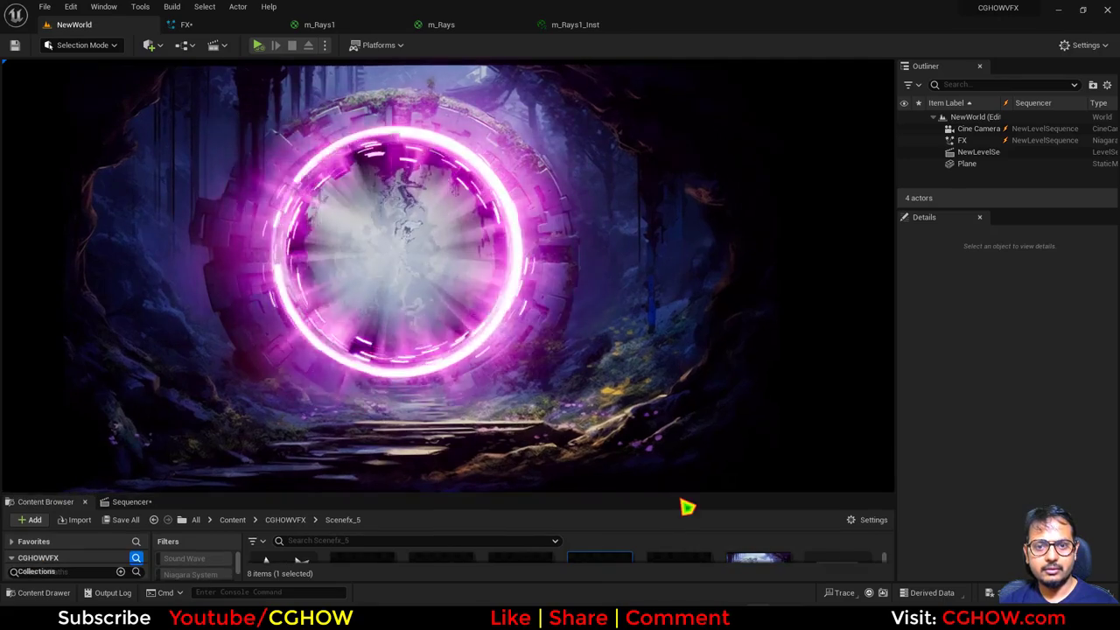